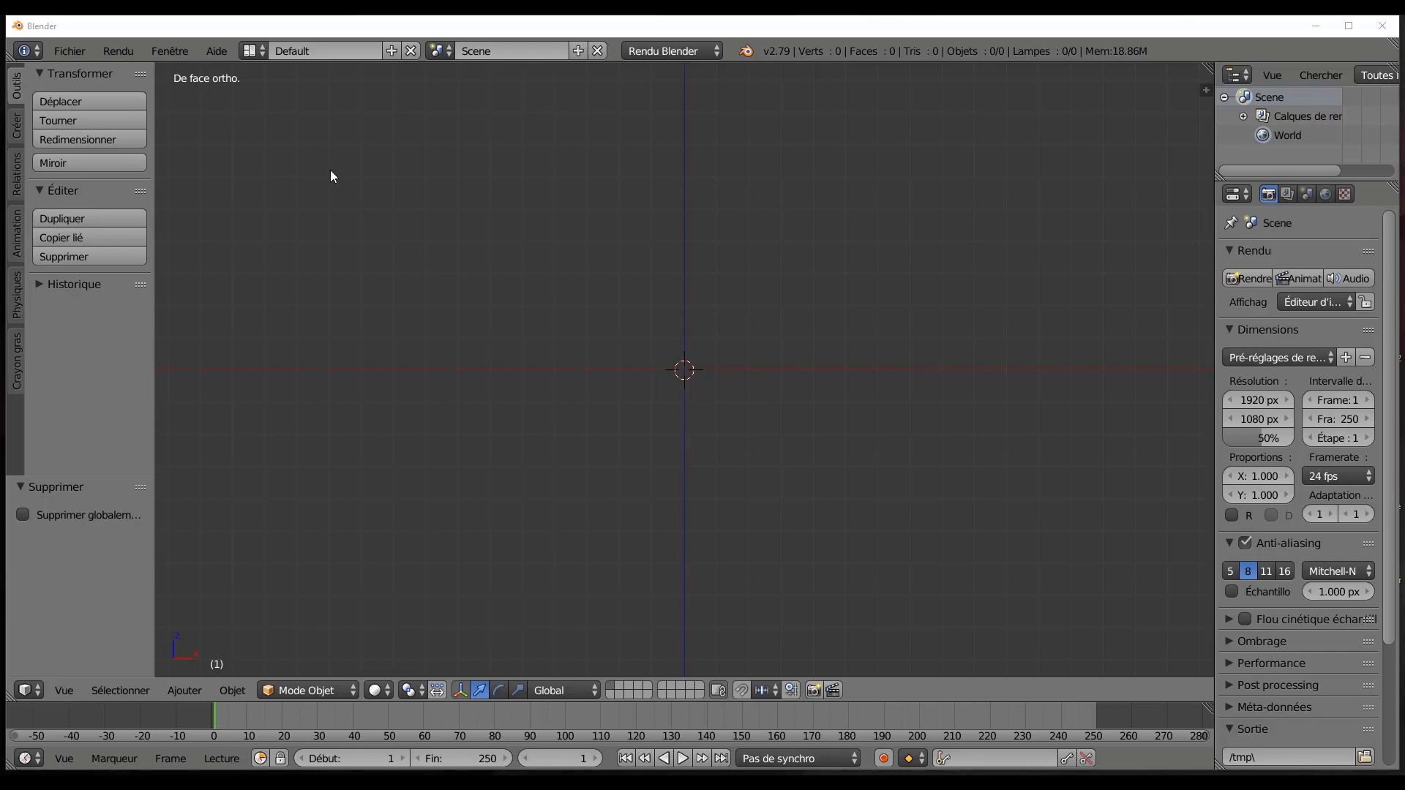
# Append every entry of the Object folder from the desktop file "maison rectif blender 2.79 .blend" into the empty scene.
pyautogui.click(76, 48)
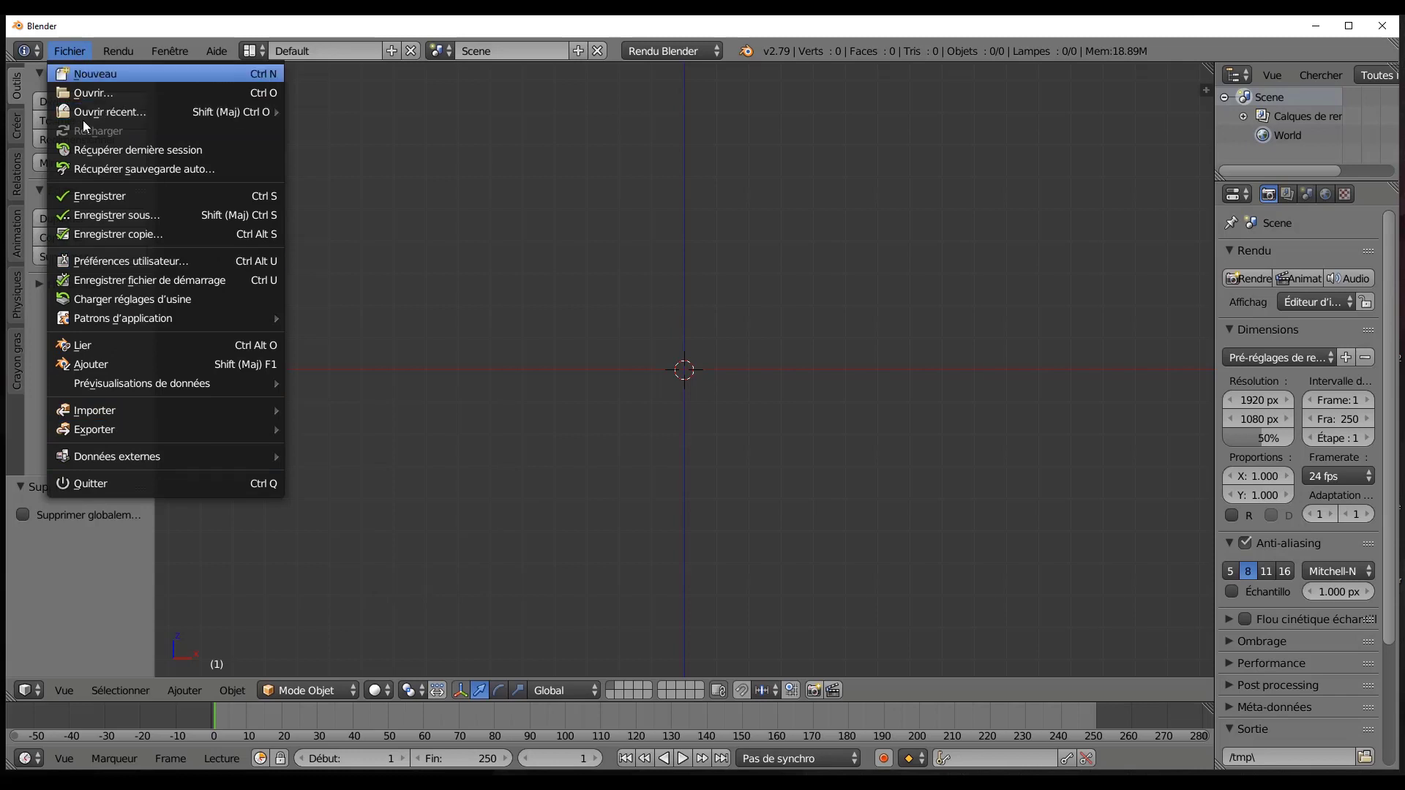
pyautogui.moveTo(133, 384)
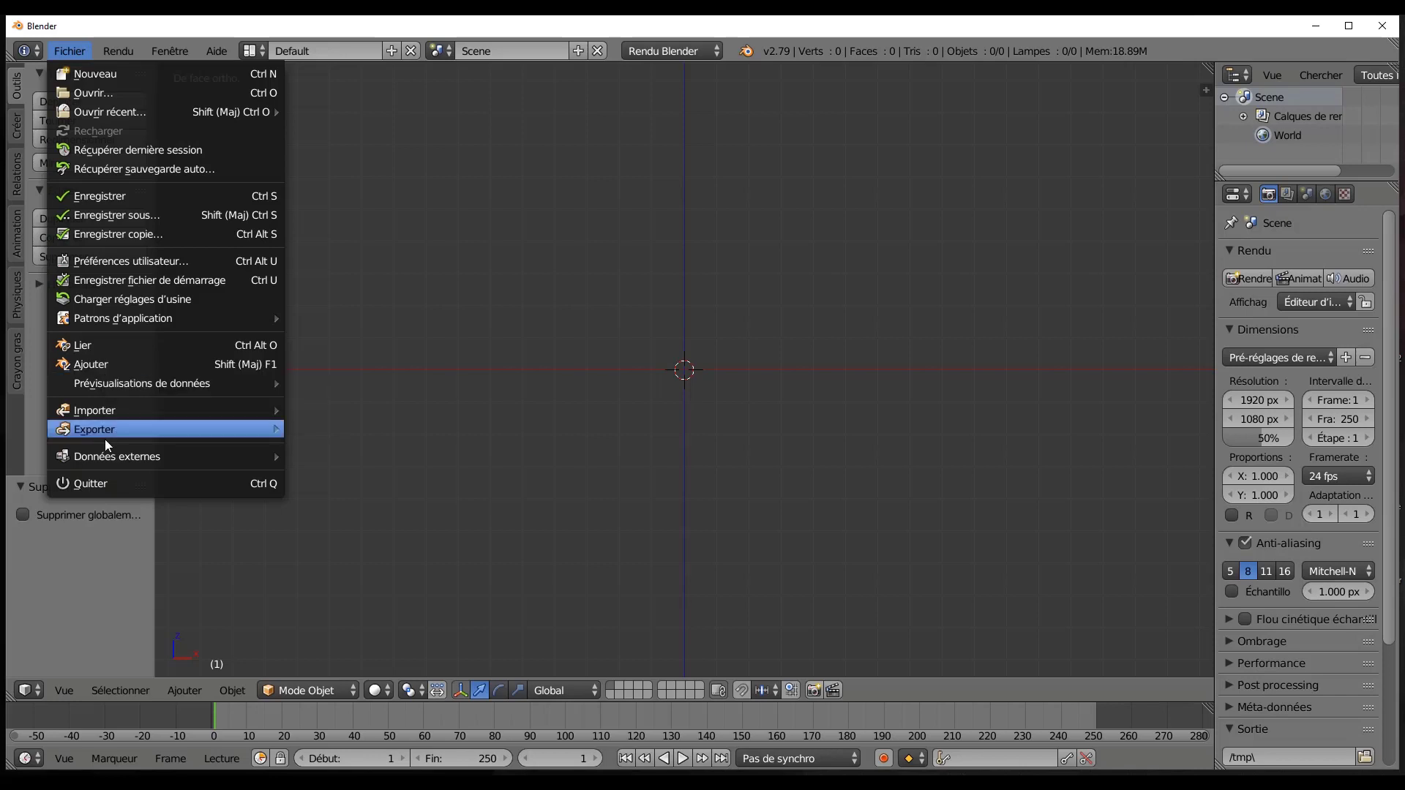
pyautogui.click(94, 364)
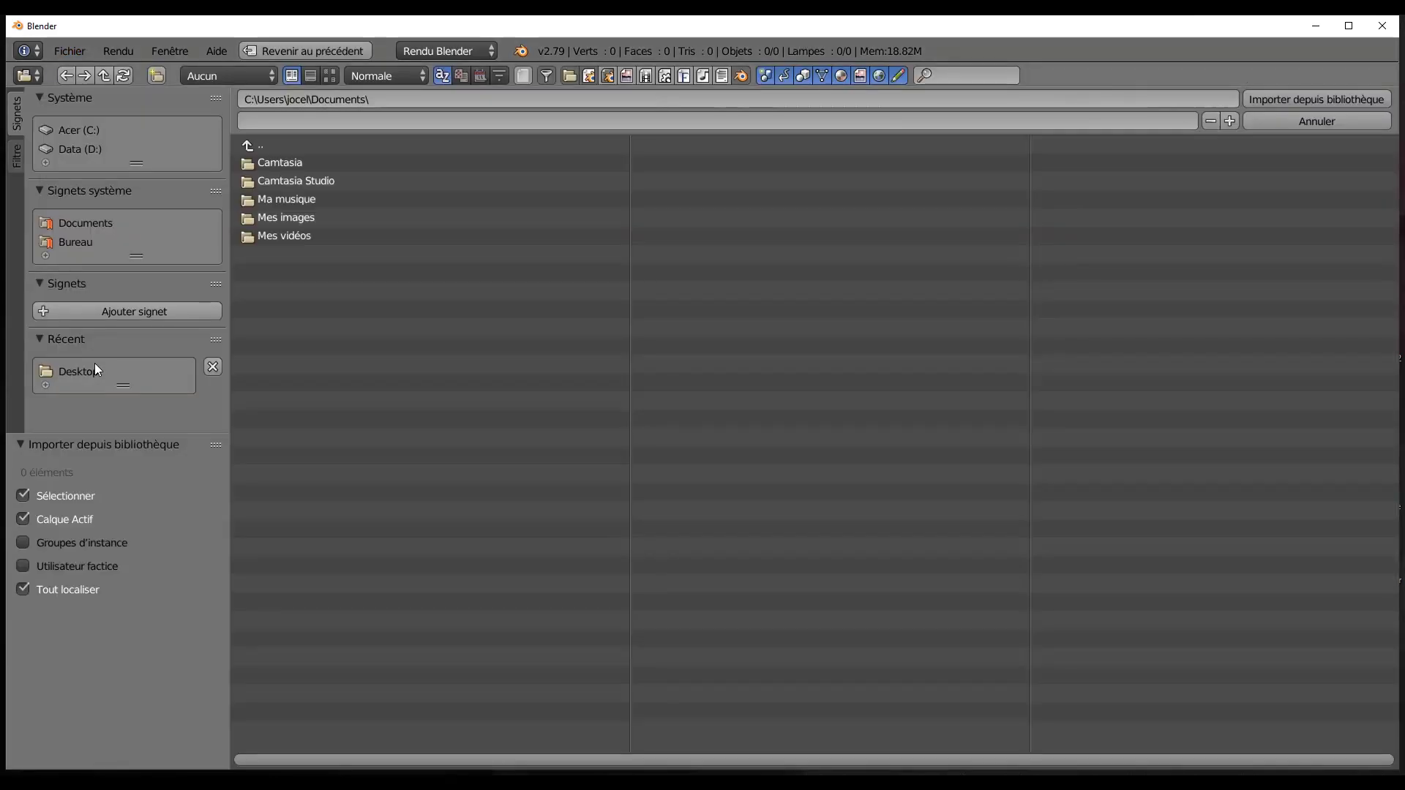
pyautogui.click(95, 370)
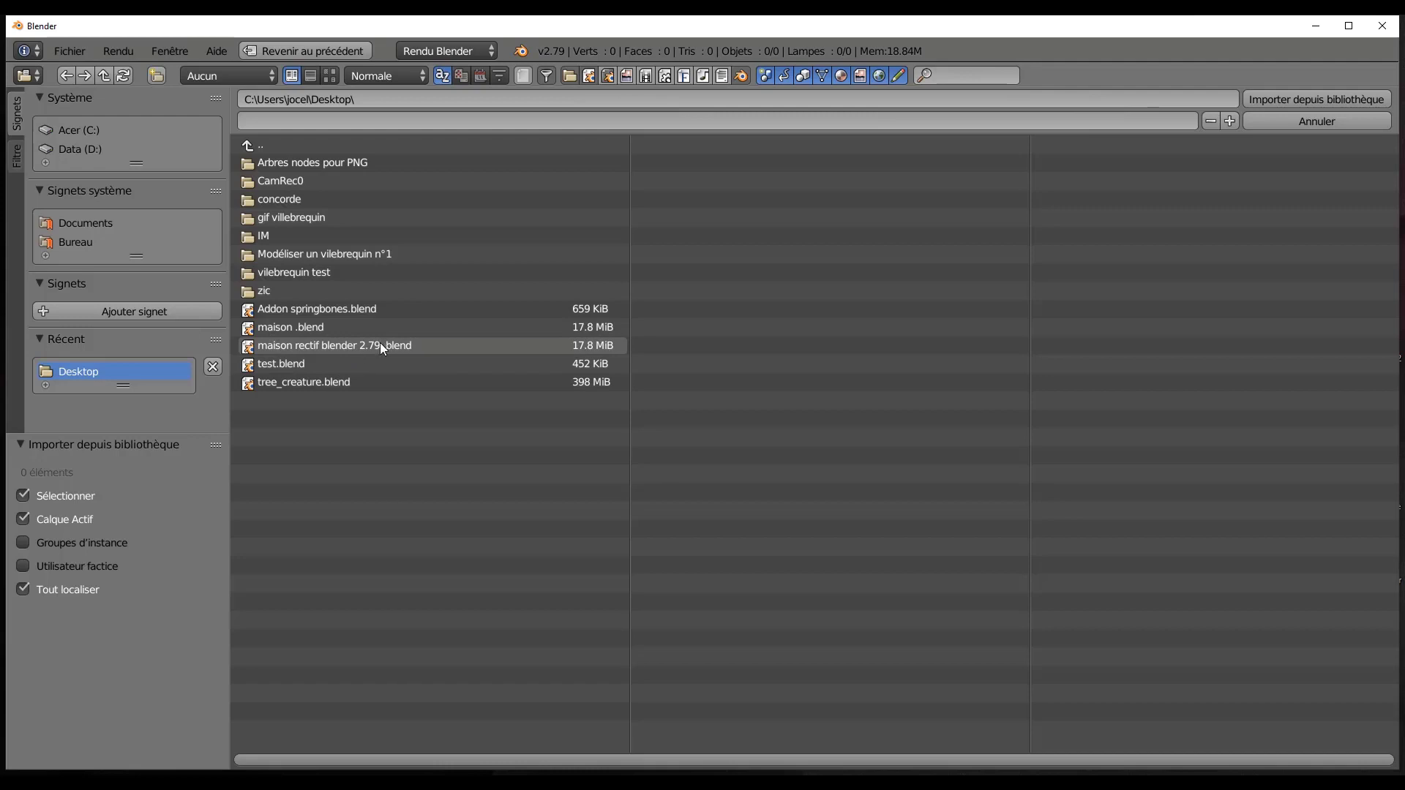
pyautogui.click(343, 345)
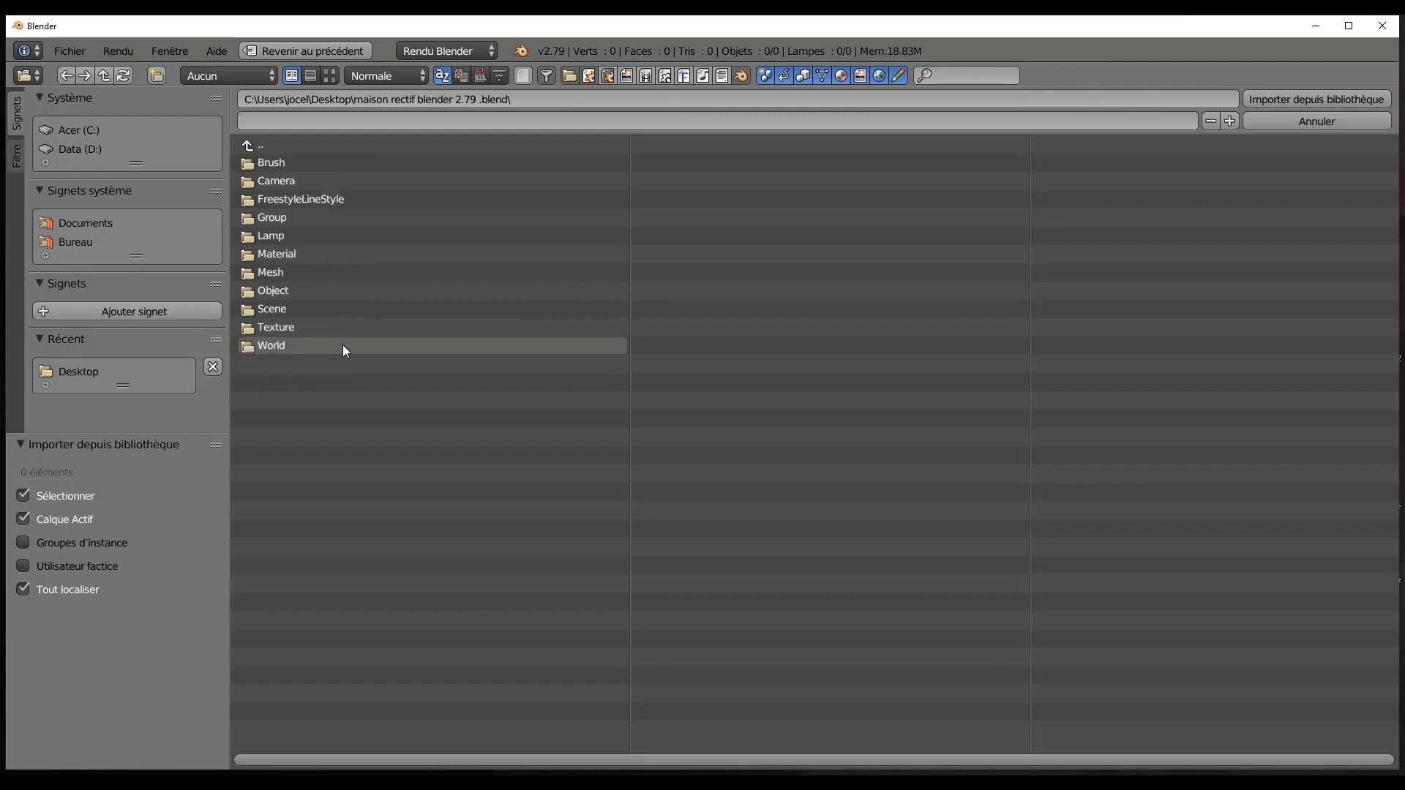
pyautogui.click(278, 291)
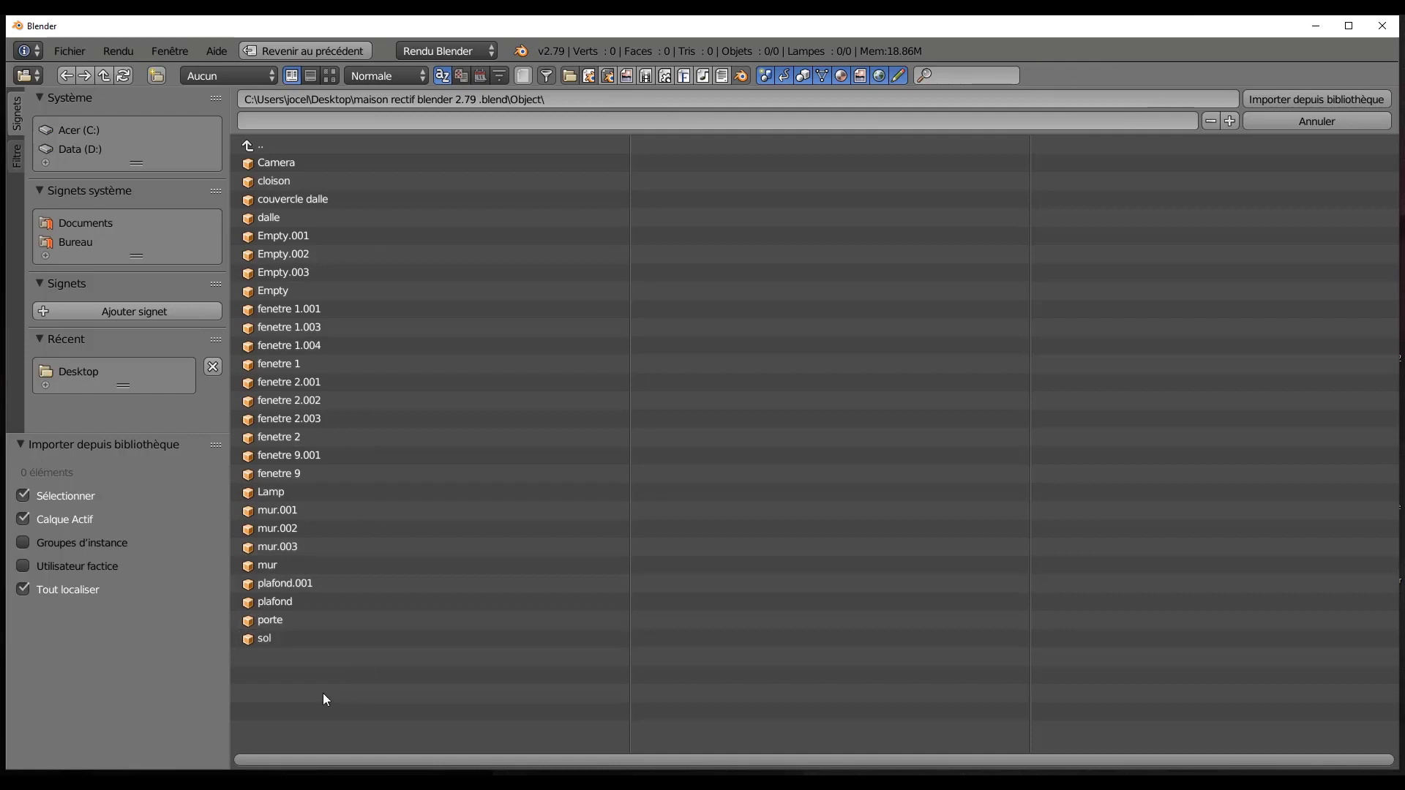
pyautogui.press('a')
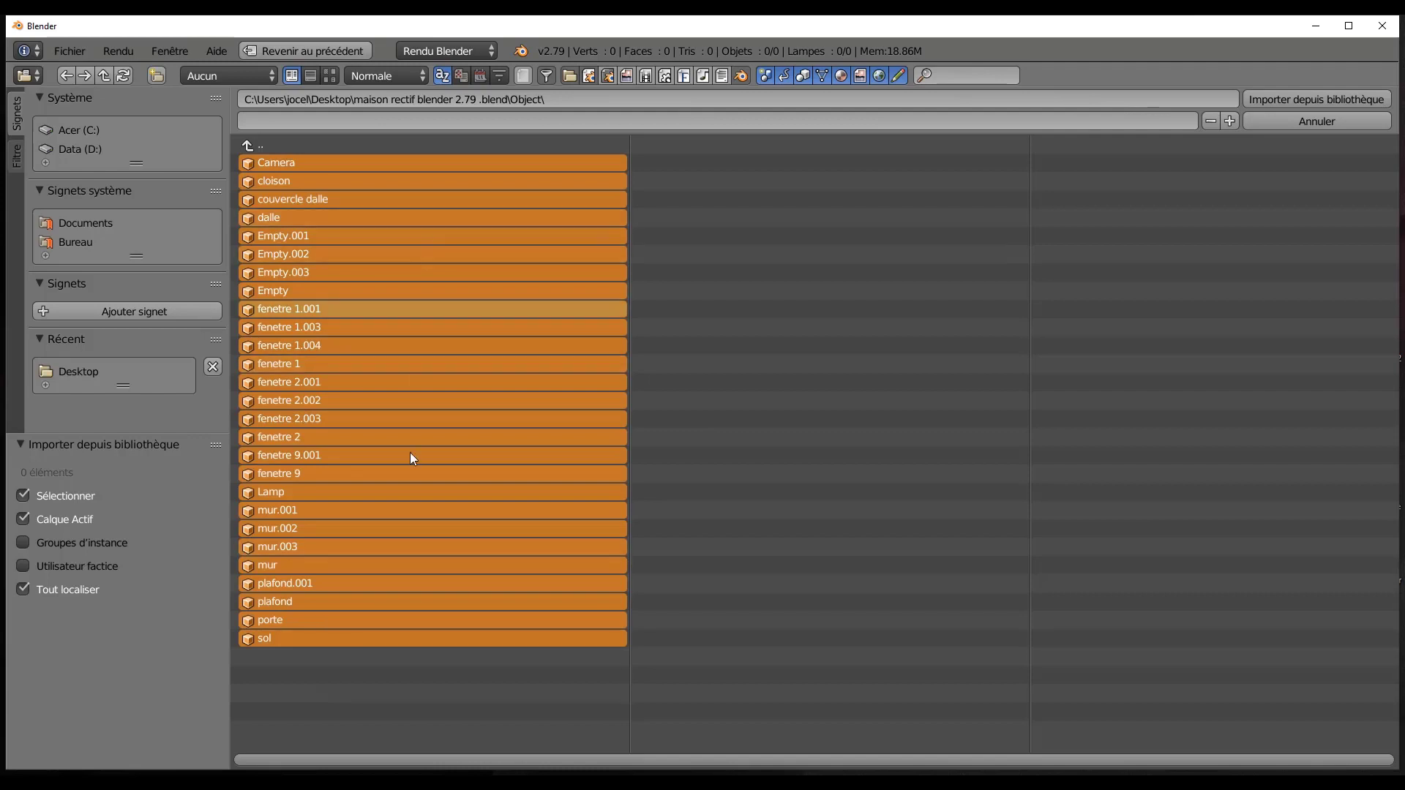
pyautogui.click(1300, 99)
# Select the empty that controls the gable-end window of the house and display its transform properties.
pyautogui.scroll(3, 928, 556)
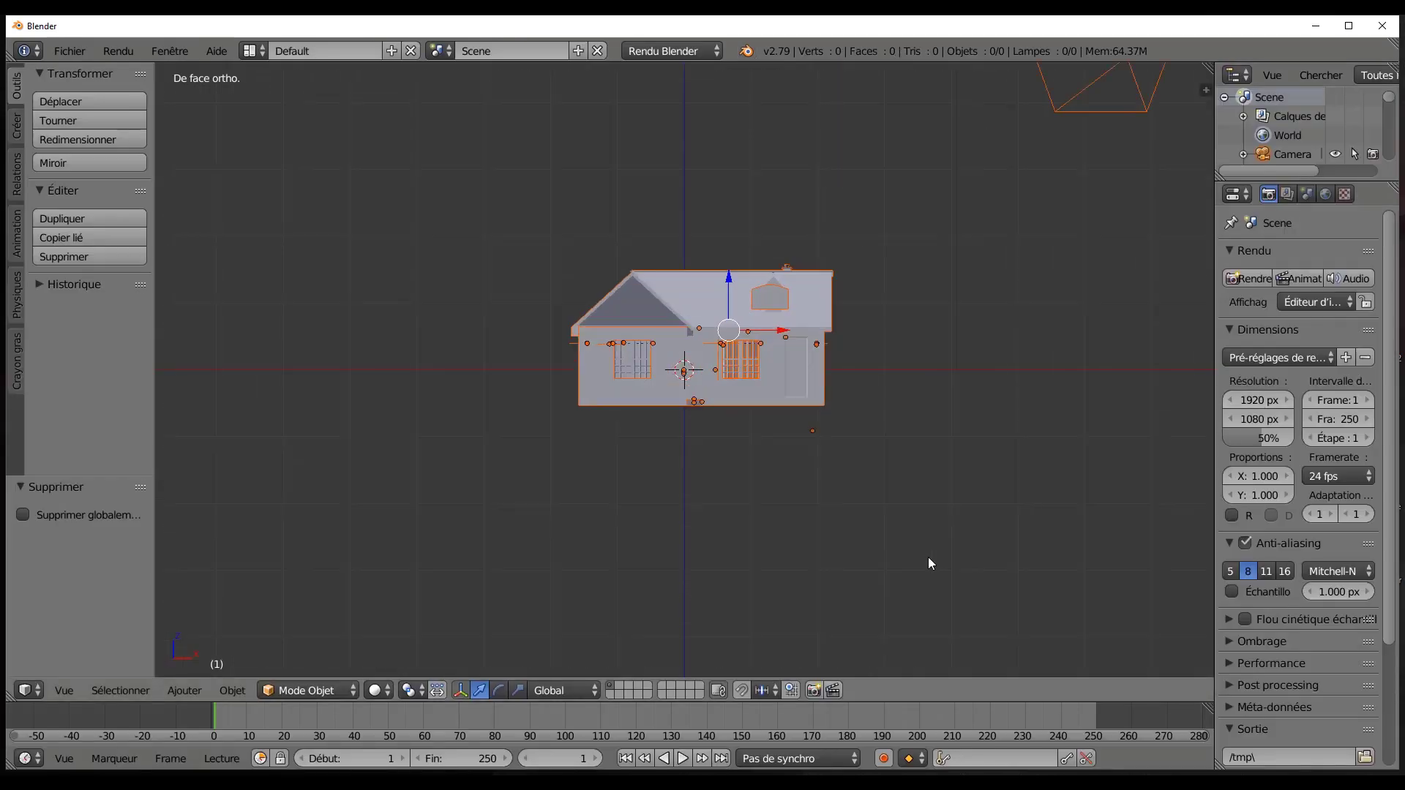
pyautogui.scroll(-2, 937, 512)
pyautogui.moveTo(954, 410); pyautogui.dragTo(874, 459, button='middle')
pyautogui.scroll(4, 874, 459)
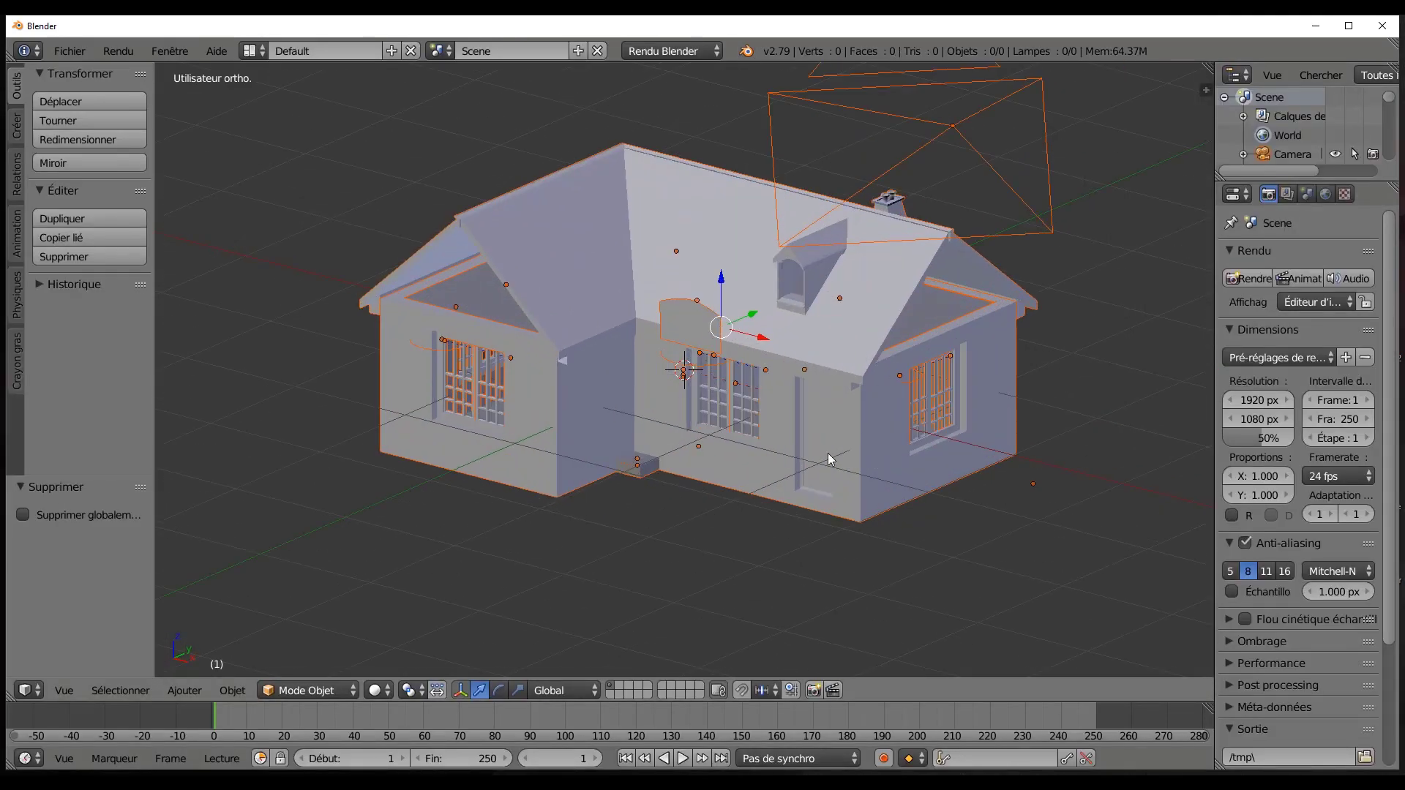
pyautogui.rightClick(943, 499)
pyautogui.moveTo(976, 526); pyautogui.dragTo(791, 558, button='middle')
pyautogui.scroll(2, 792, 558)
pyautogui.rightClick(927, 370)
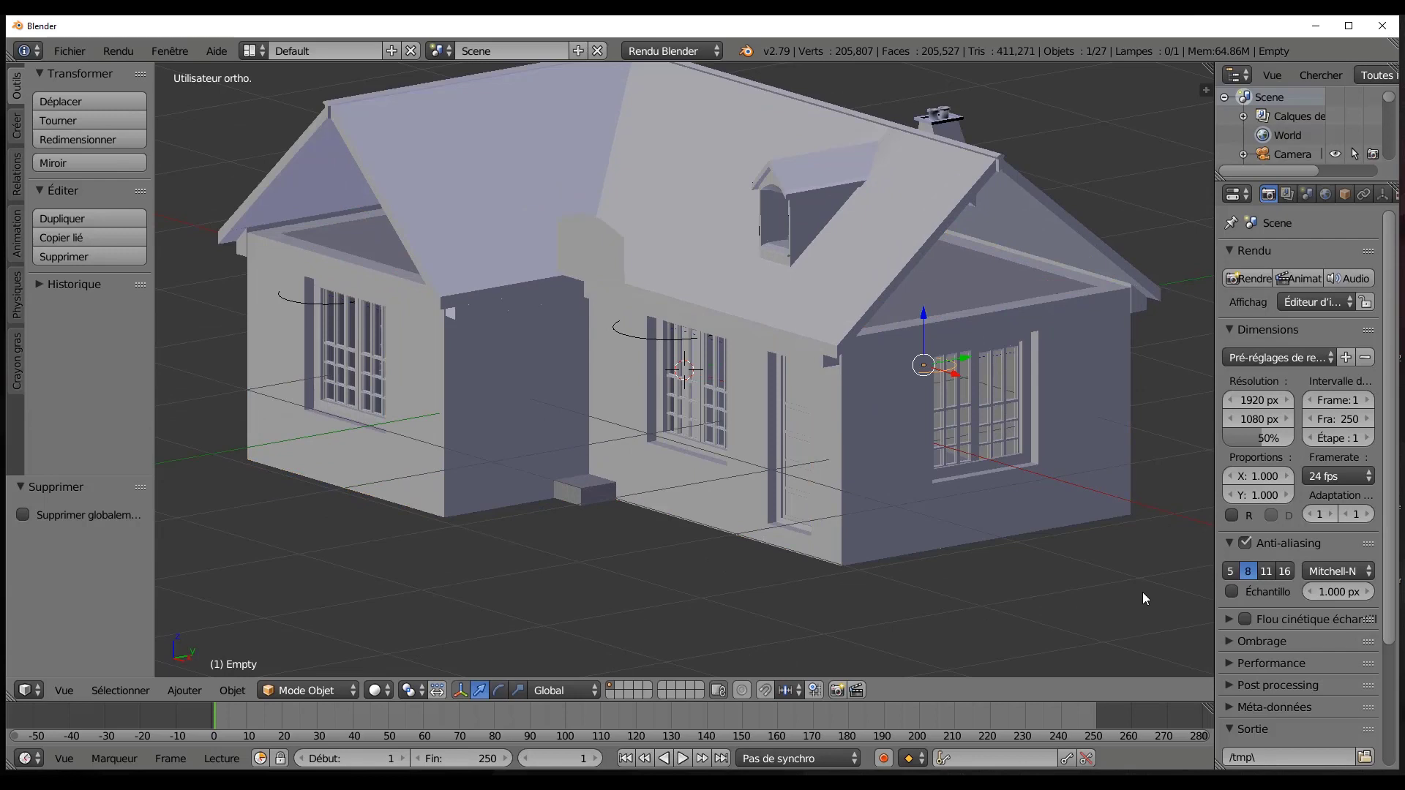
pyautogui.press('n')
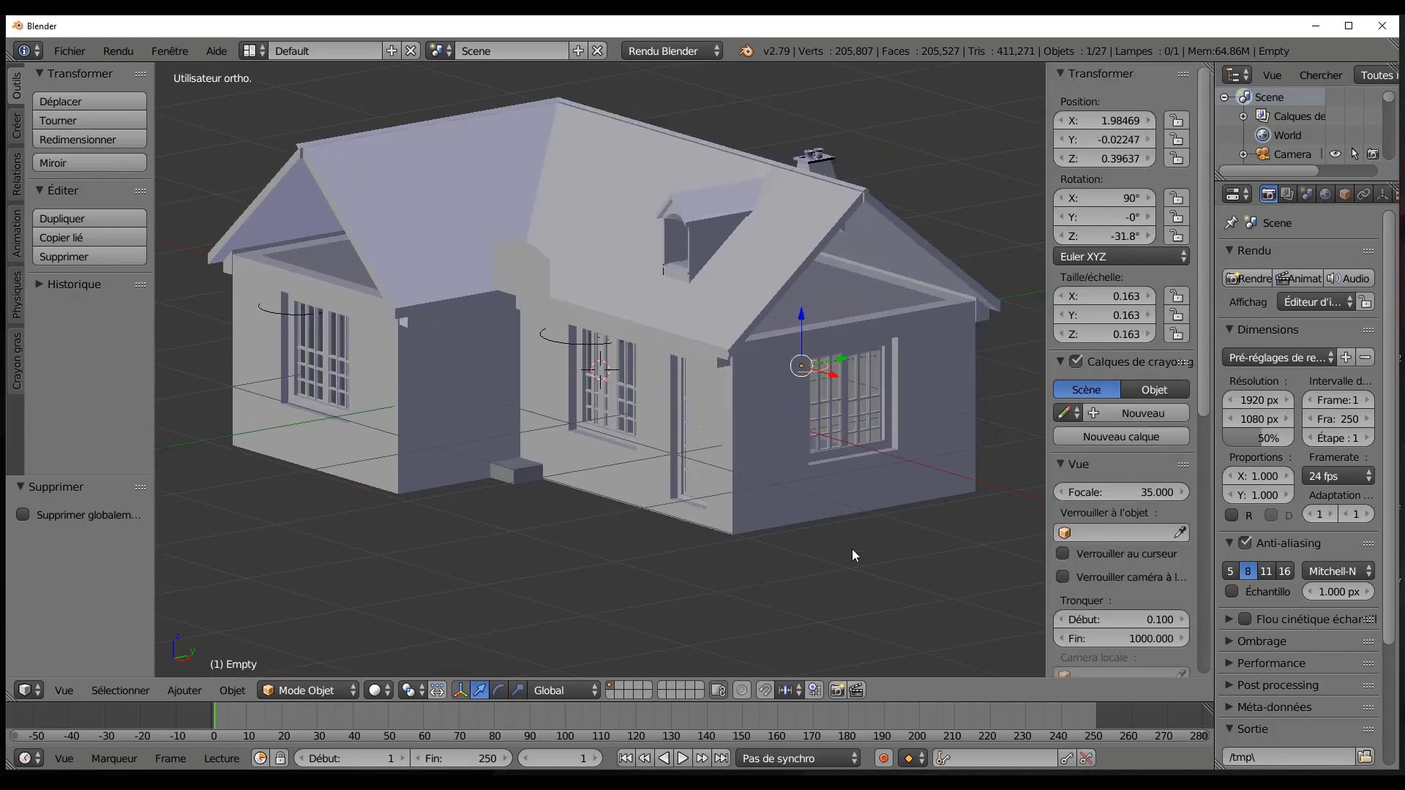
pyautogui.keyDown('shift'); pyautogui.moveTo(844, 546); pyautogui.dragTo(647, 502, button='middle'); pyautogui.keyUp('shift')
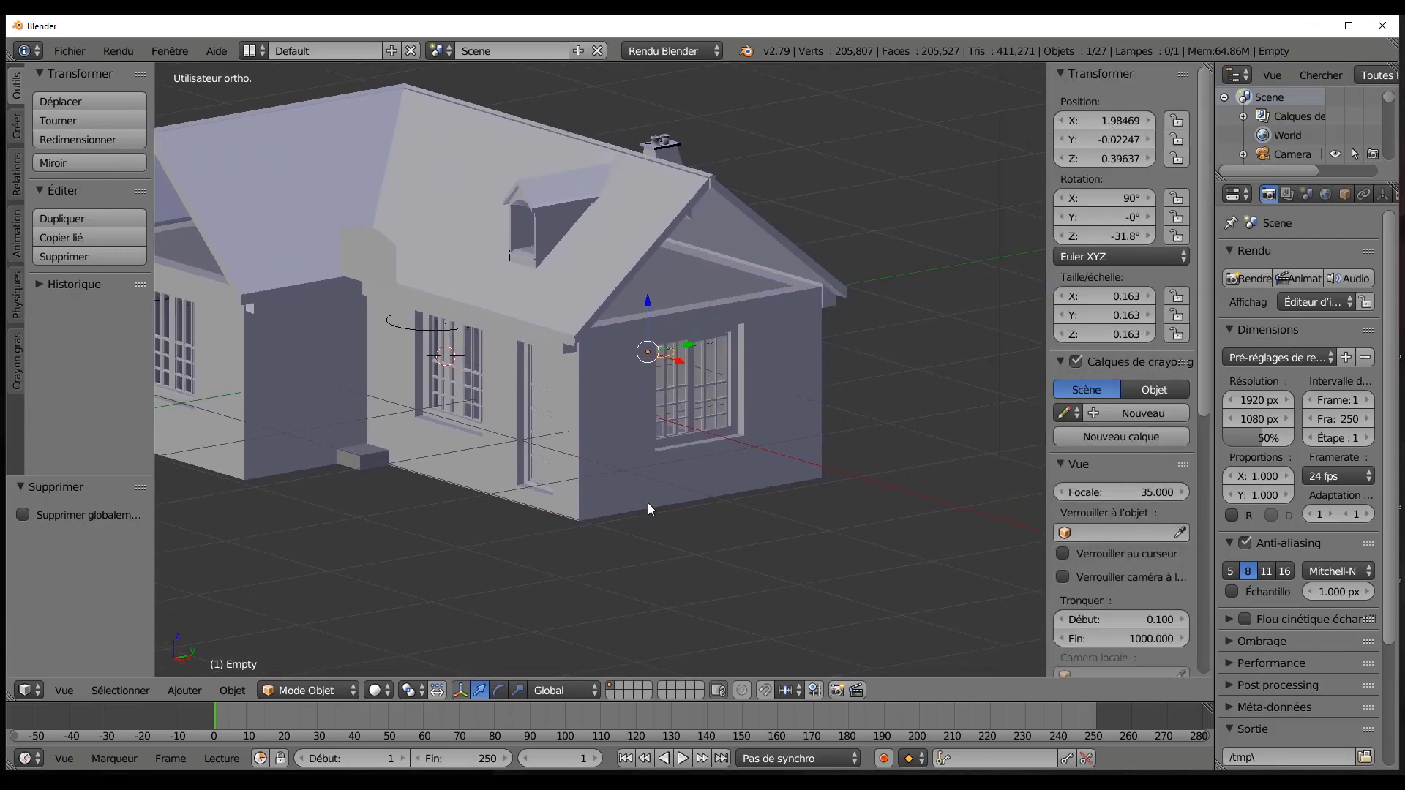
pyautogui.scroll(3, 647, 309)
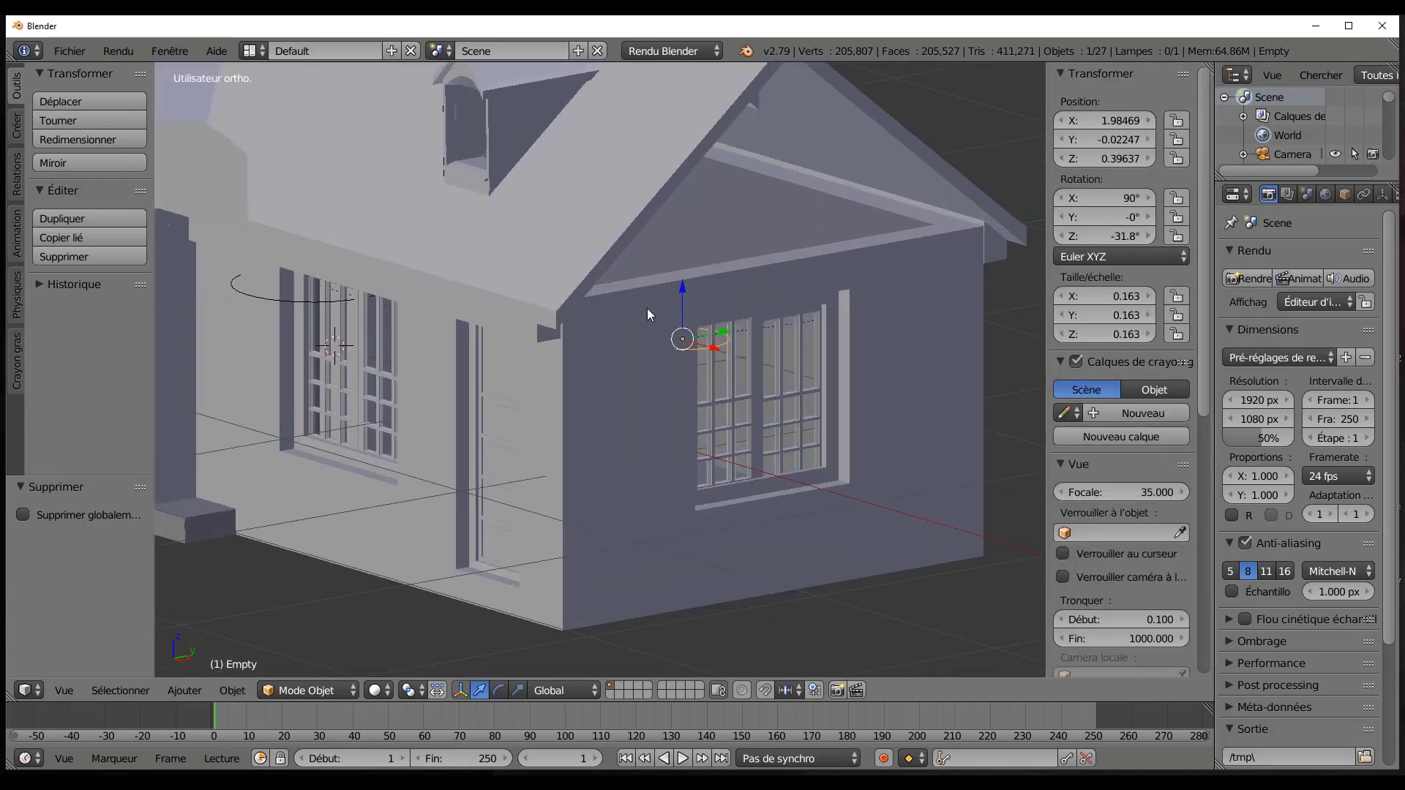
# Try out the gable window empty's Z rotation, entering 0° and readjusting it to -11.9°.
pyautogui.click(1118, 233)
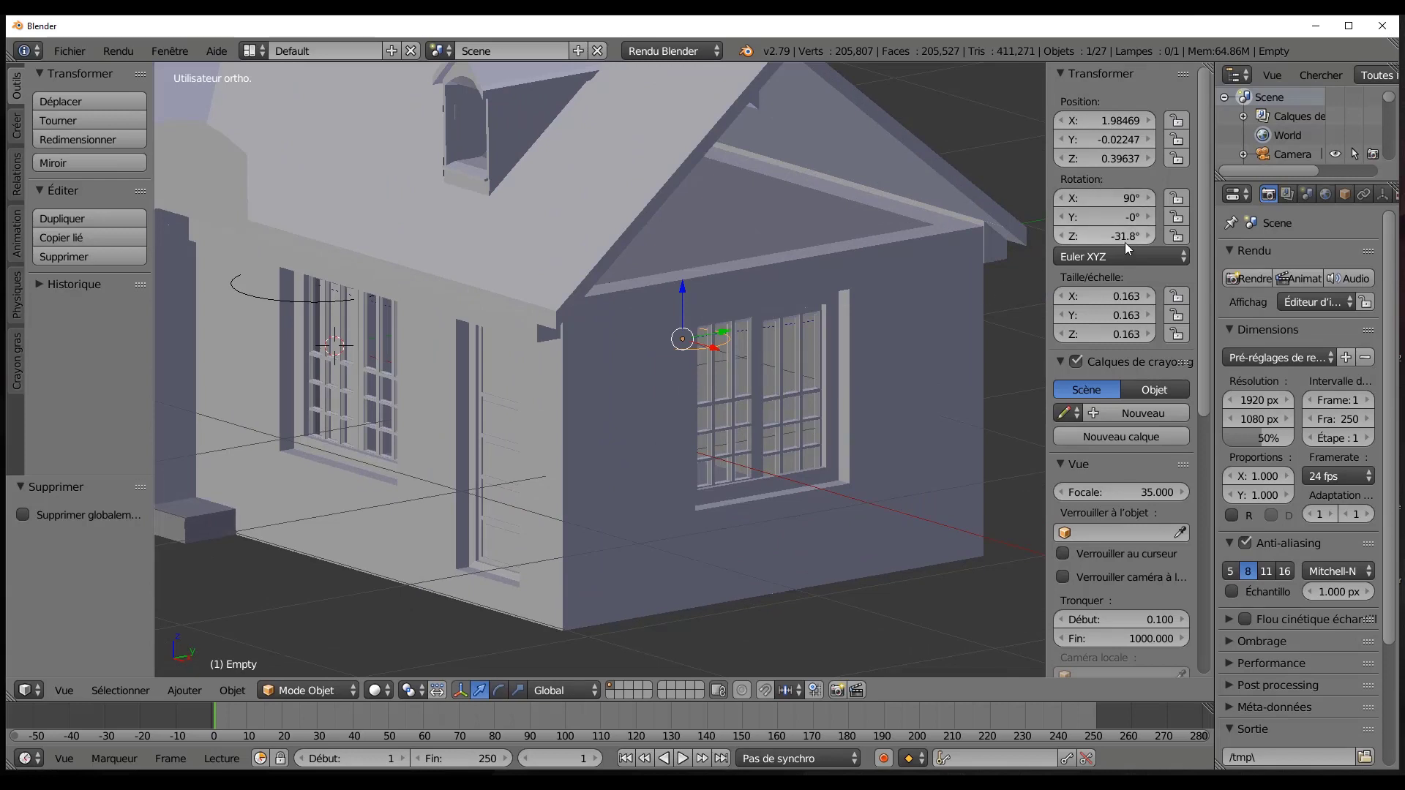
pyautogui.write('0')
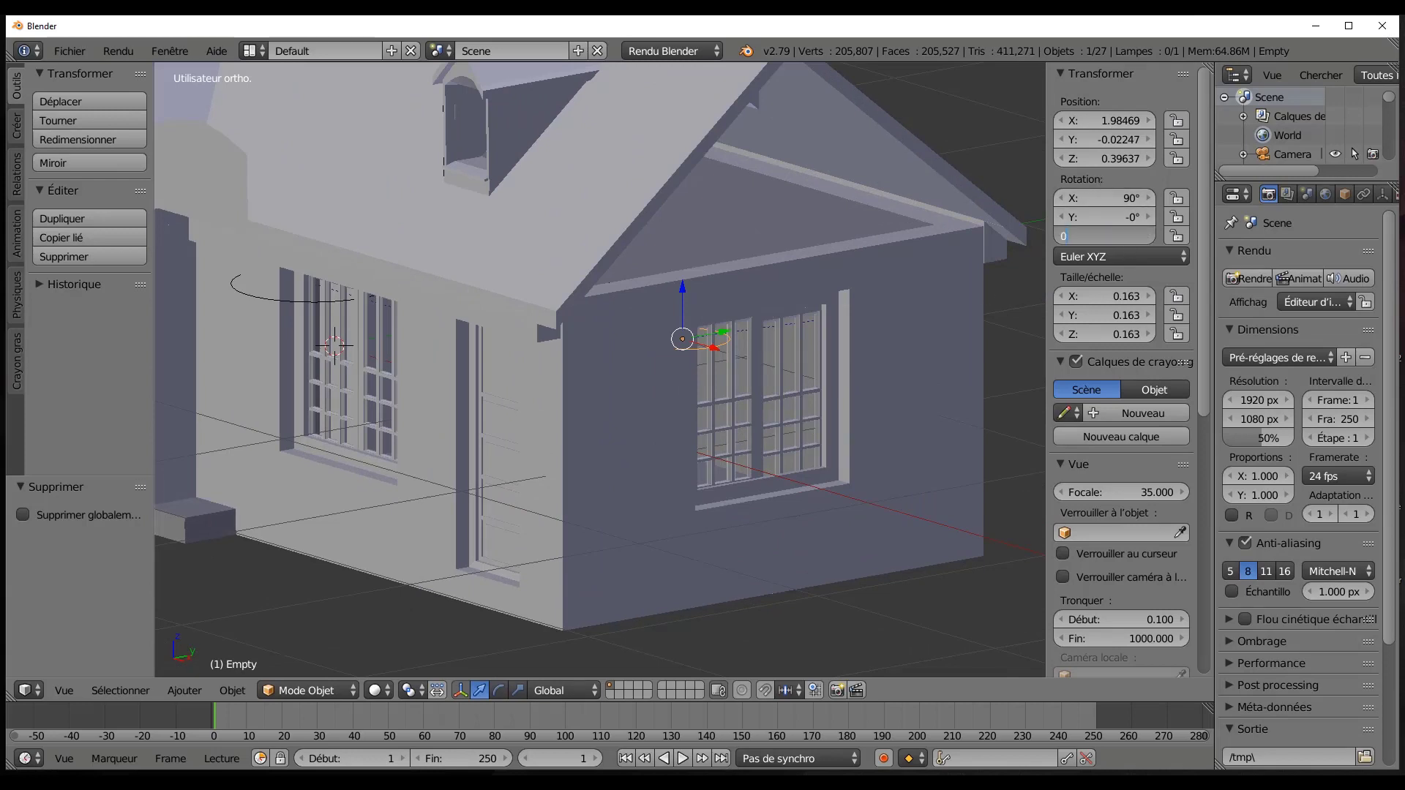
pyautogui.press('Return')
pyautogui.click(1105, 236)
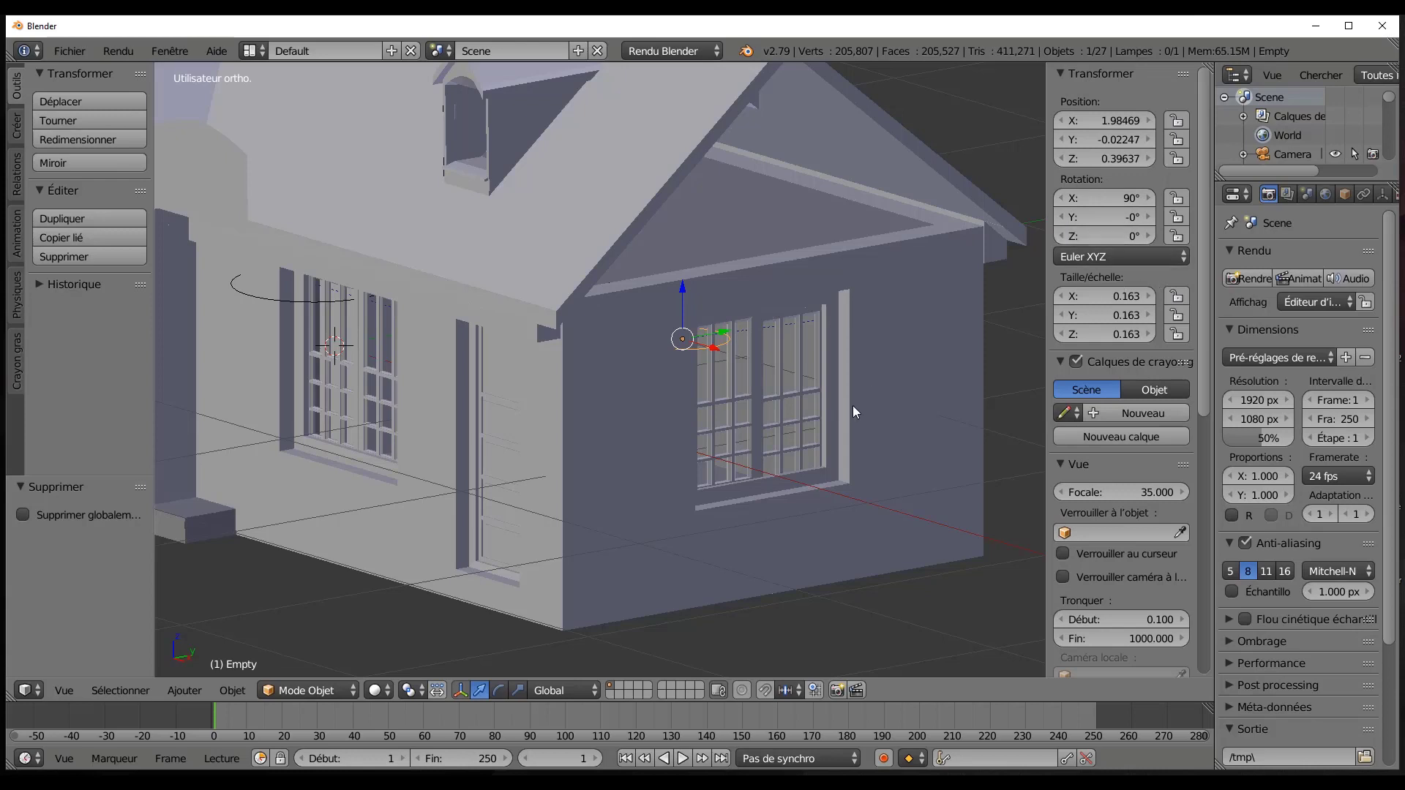
pyautogui.write('5.4')
pyautogui.press('Return')
pyautogui.moveTo(1105, 236)
pyautogui.mouseDown()
pyautogui.moveTo(1161, 236)
pyautogui.moveTo(1112, 235)
pyautogui.mouseUp()
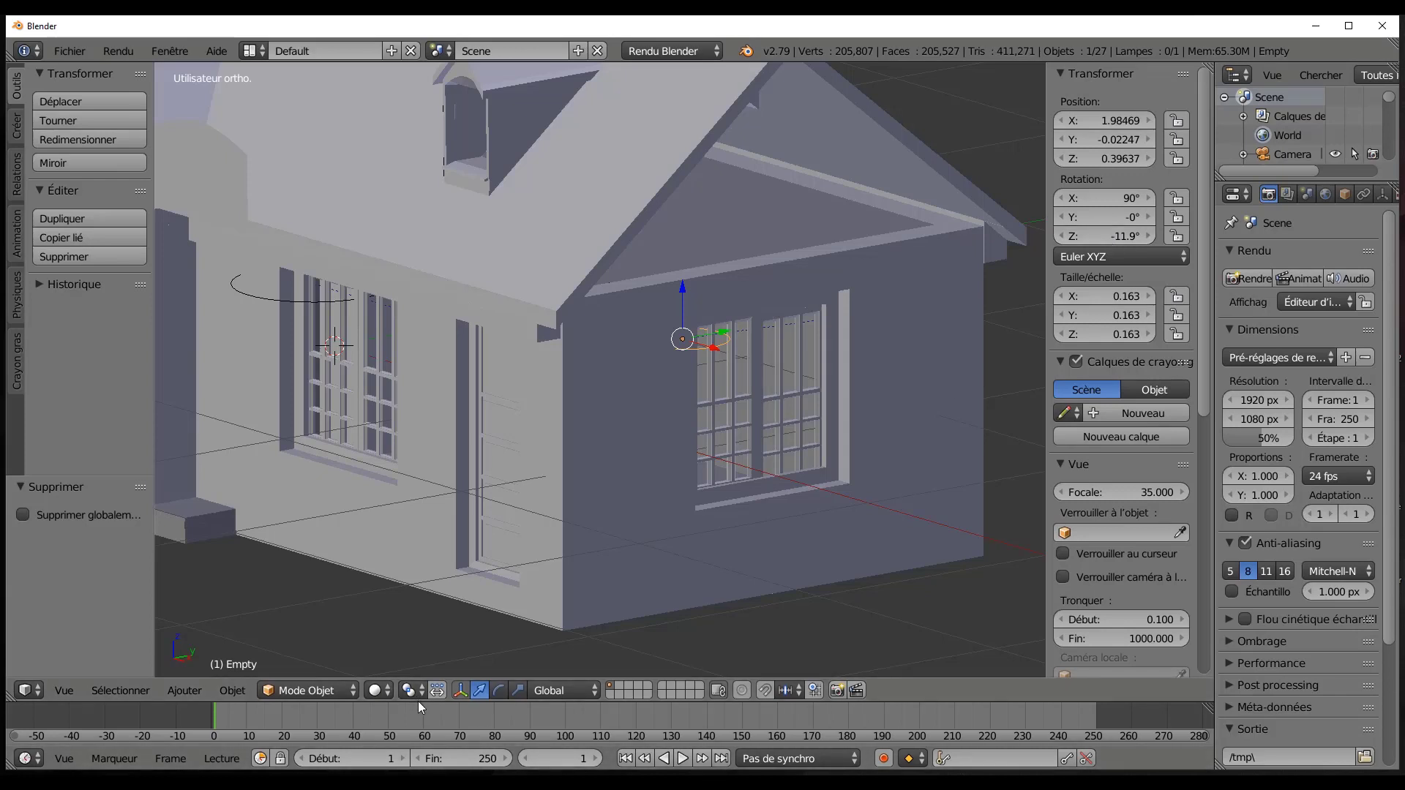
# Enlarge the timeline area and enable automatic keyframe insertion.
pyautogui.moveTo(419, 701); pyautogui.dragTo(436, 602)
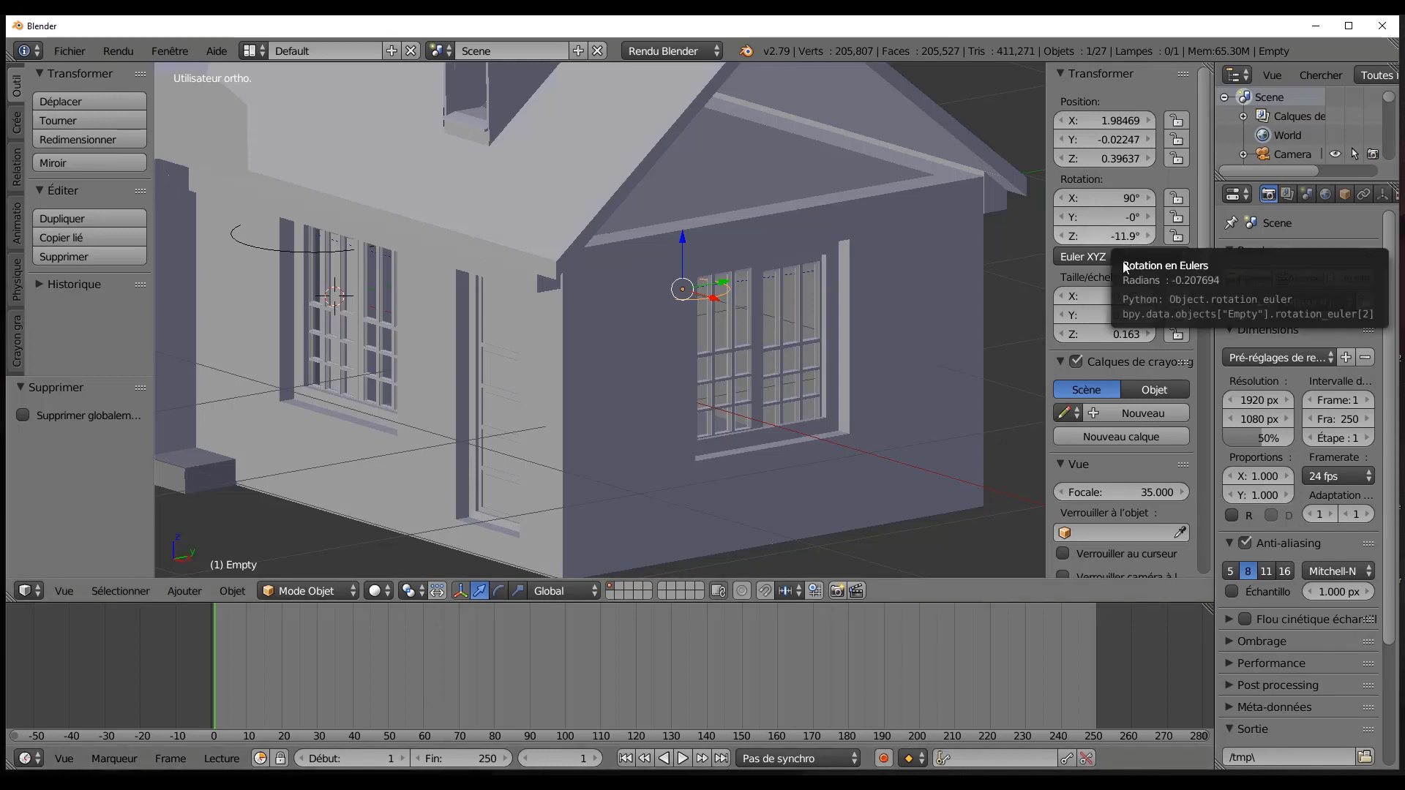
pyautogui.click(884, 760)
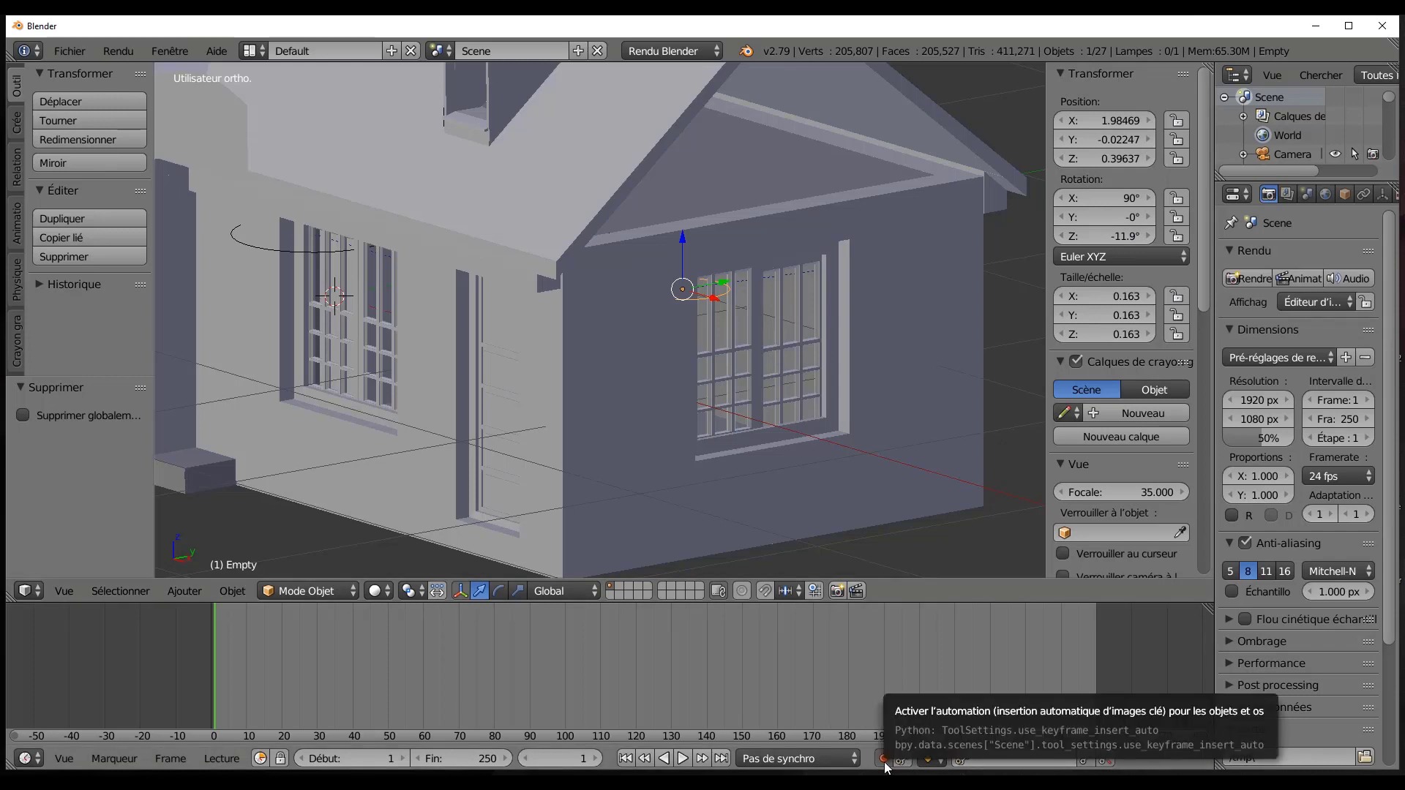
pyautogui.click(684, 232)
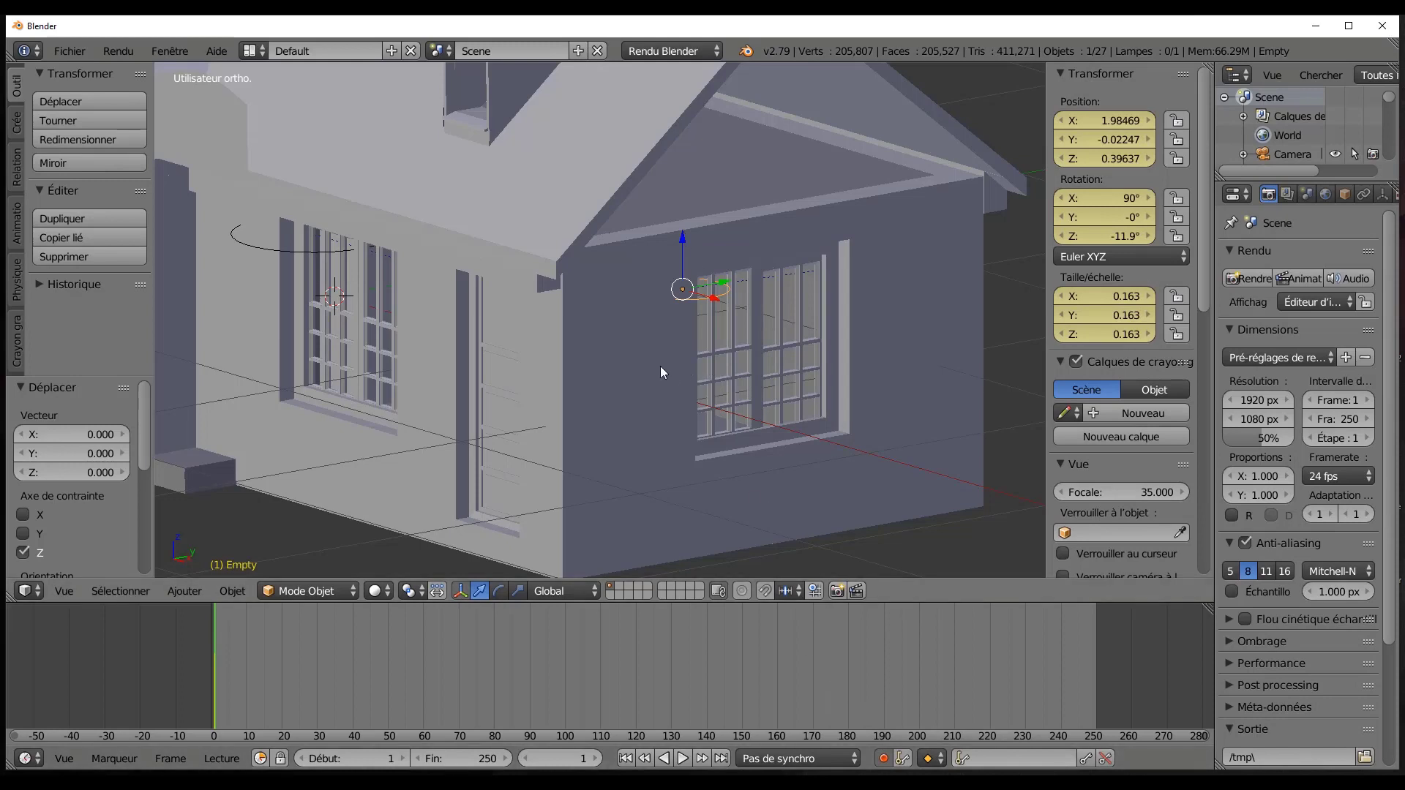
pyautogui.hotkey('ctrl', 'z')
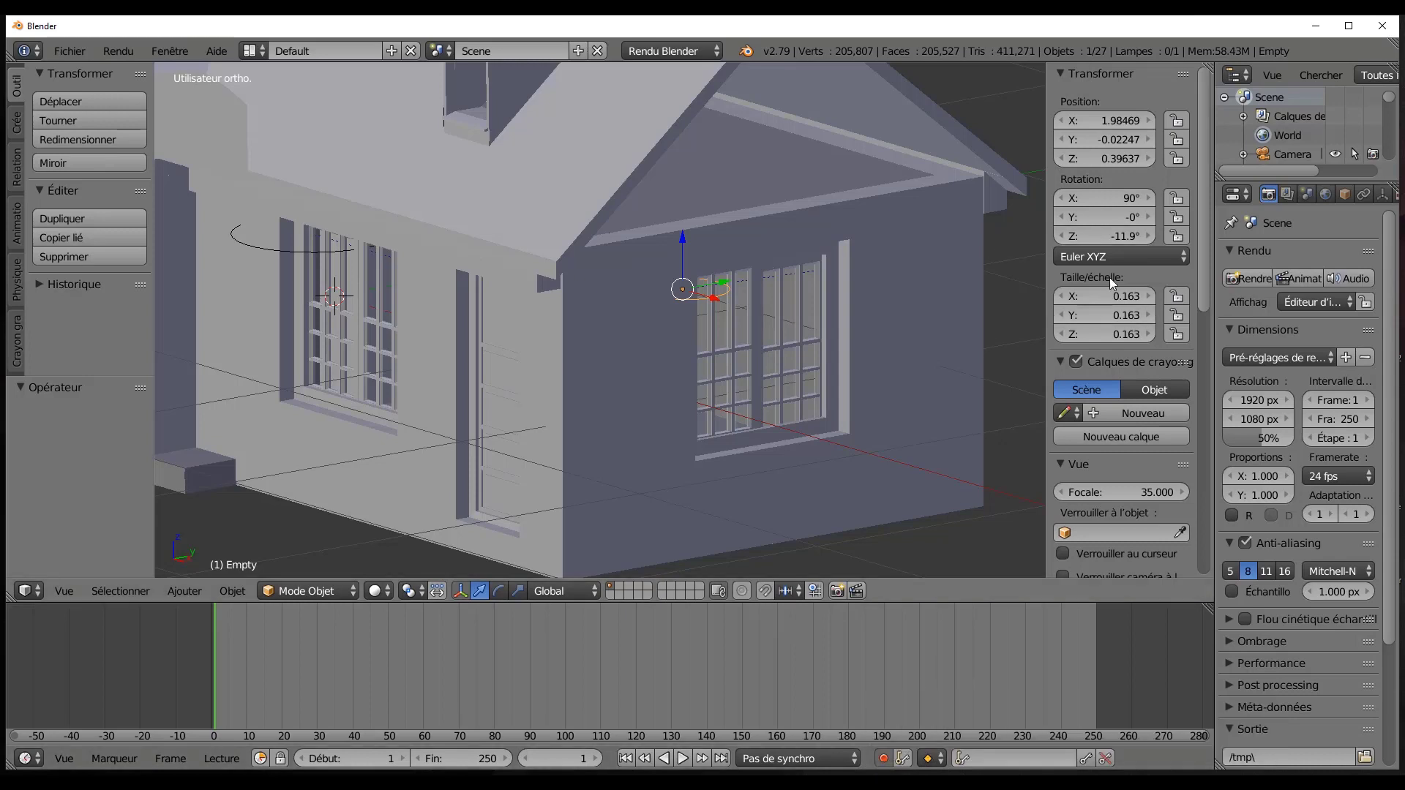
# Set the gable window empty's Z rotation to 0°.
pyautogui.click(1117, 236)
pyautogui.write('0')
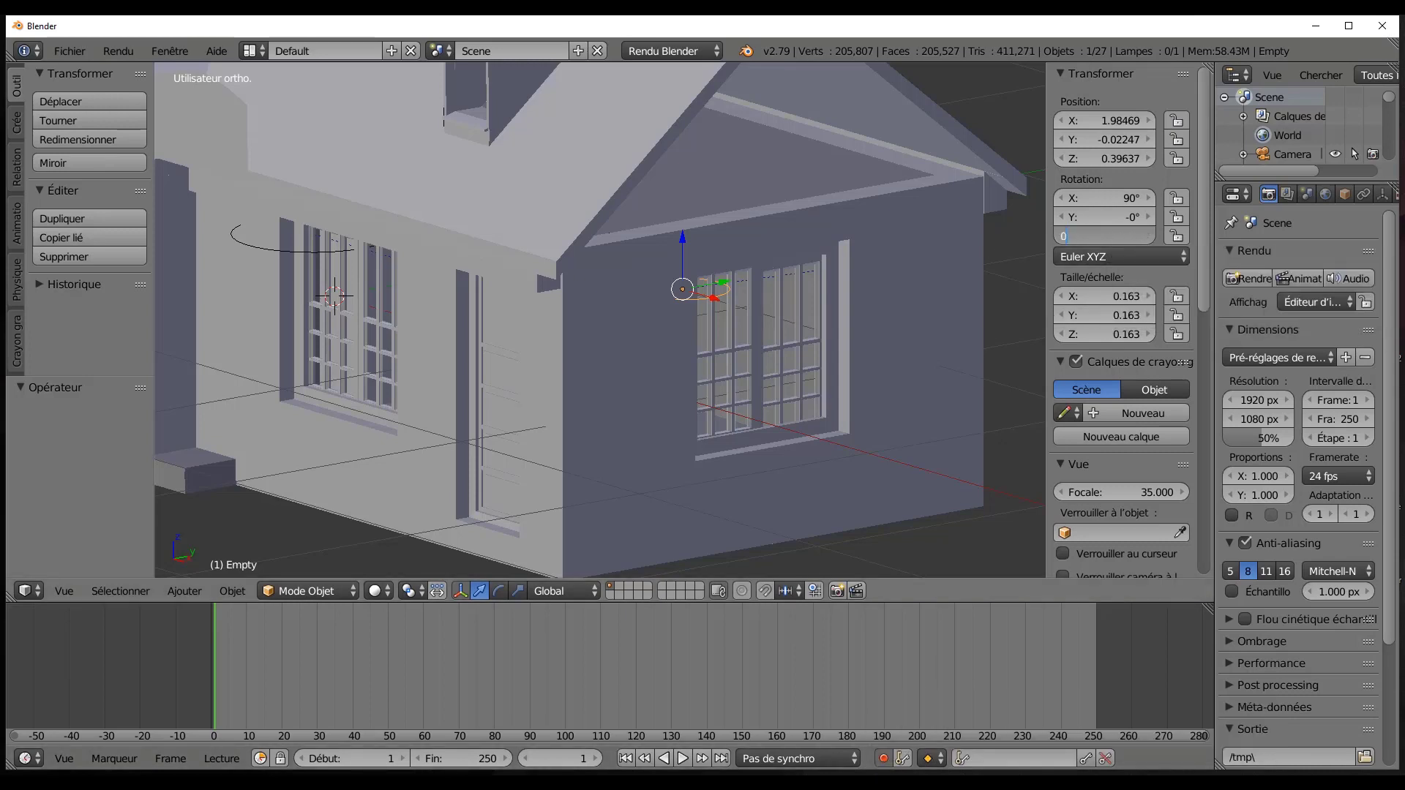
pyautogui.press('Return')
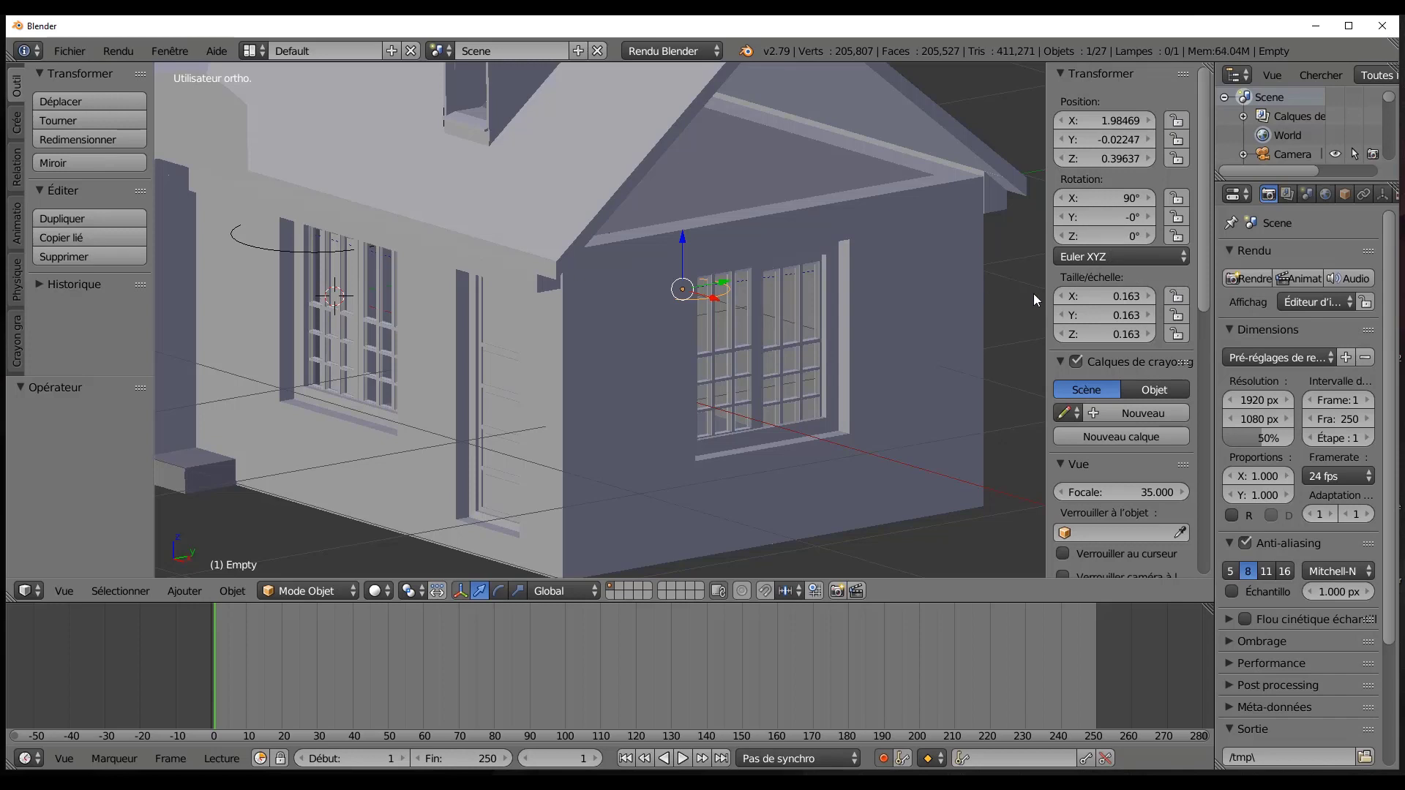
# Keyframe the empty's rotation at frame 1, and set its Z rotation to 110° at frame 50.
pyautogui.rightClick(1117, 235)
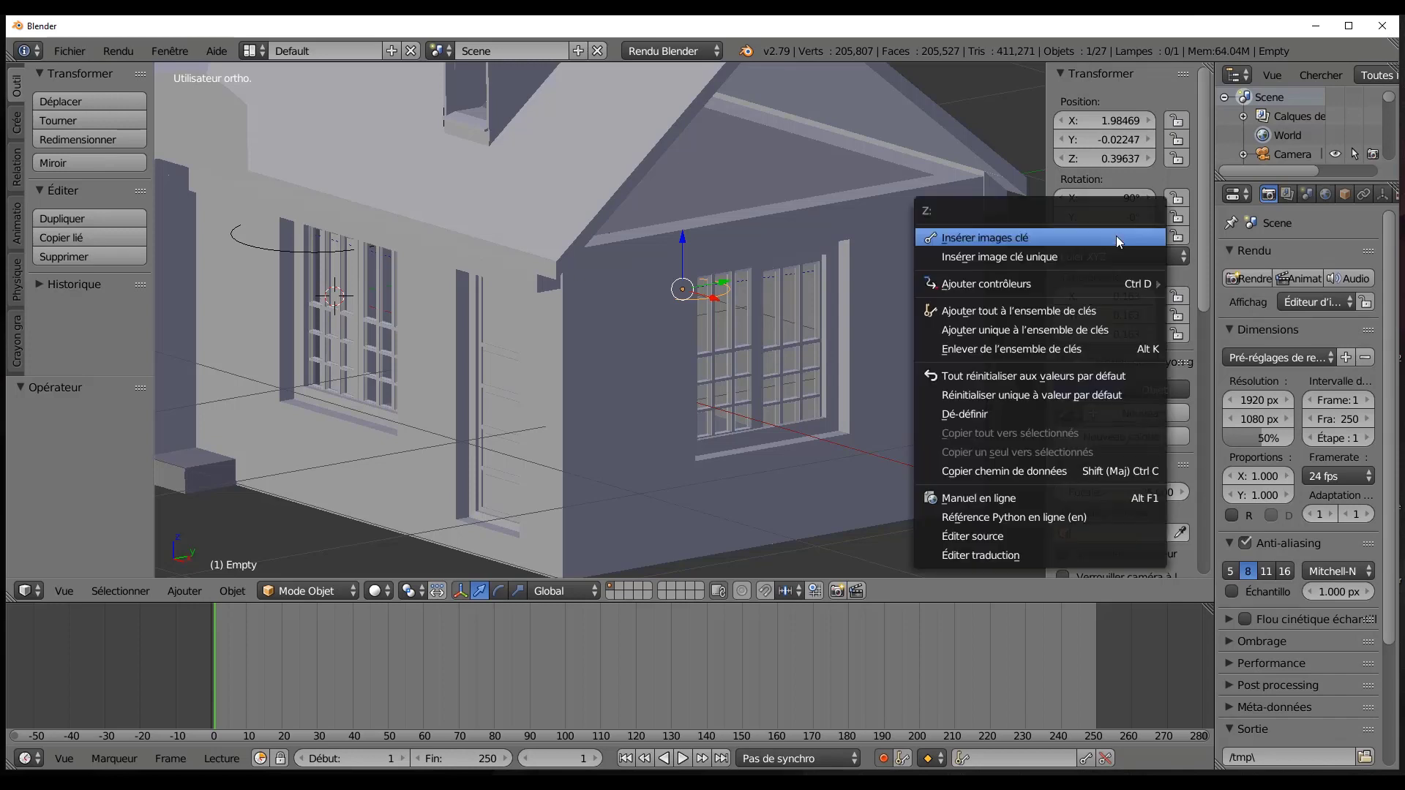
pyautogui.click(1117, 235)
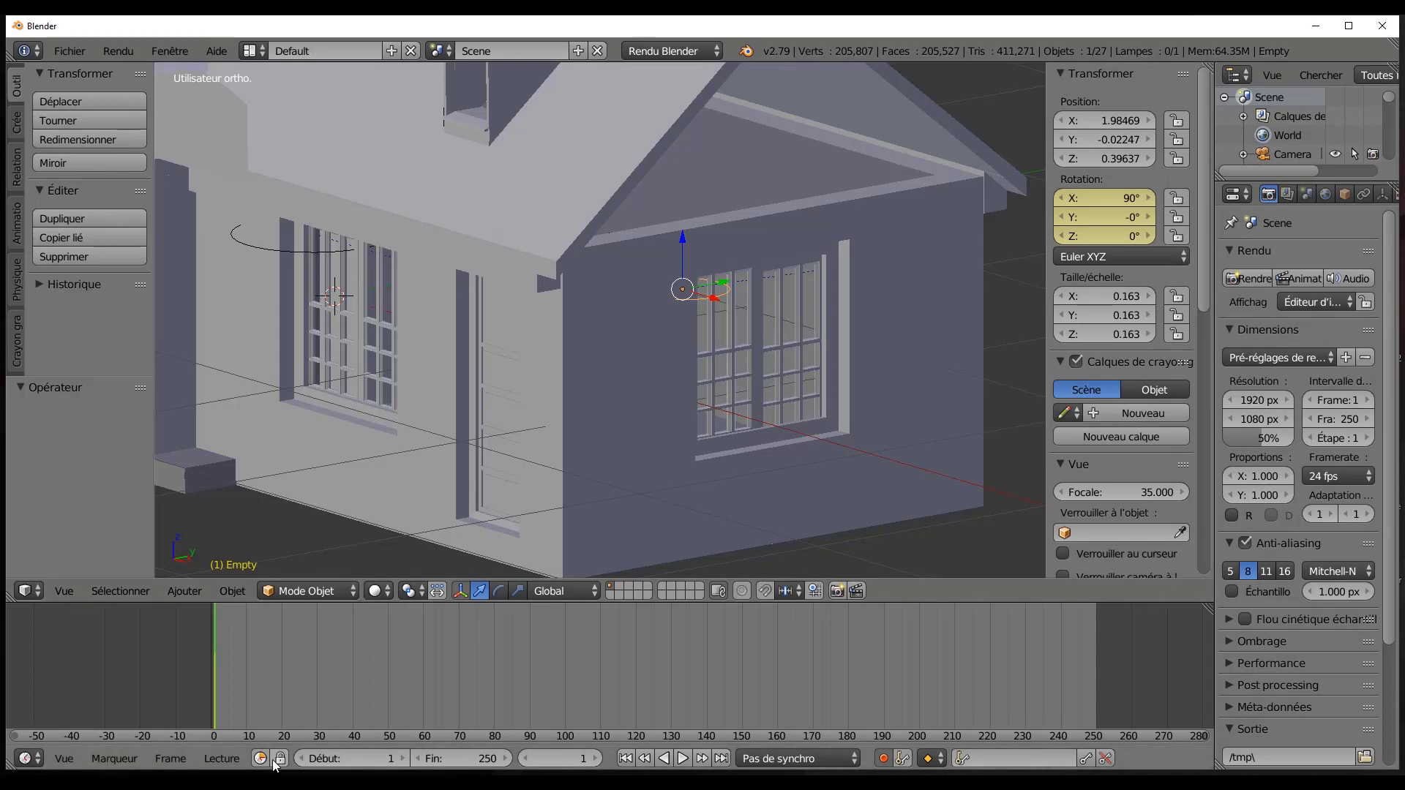
pyautogui.hotkey('alt', 'a')
pyautogui.moveTo(214, 660); pyautogui.dragTo(389, 687)
pyautogui.hotkey('alt', 'a')
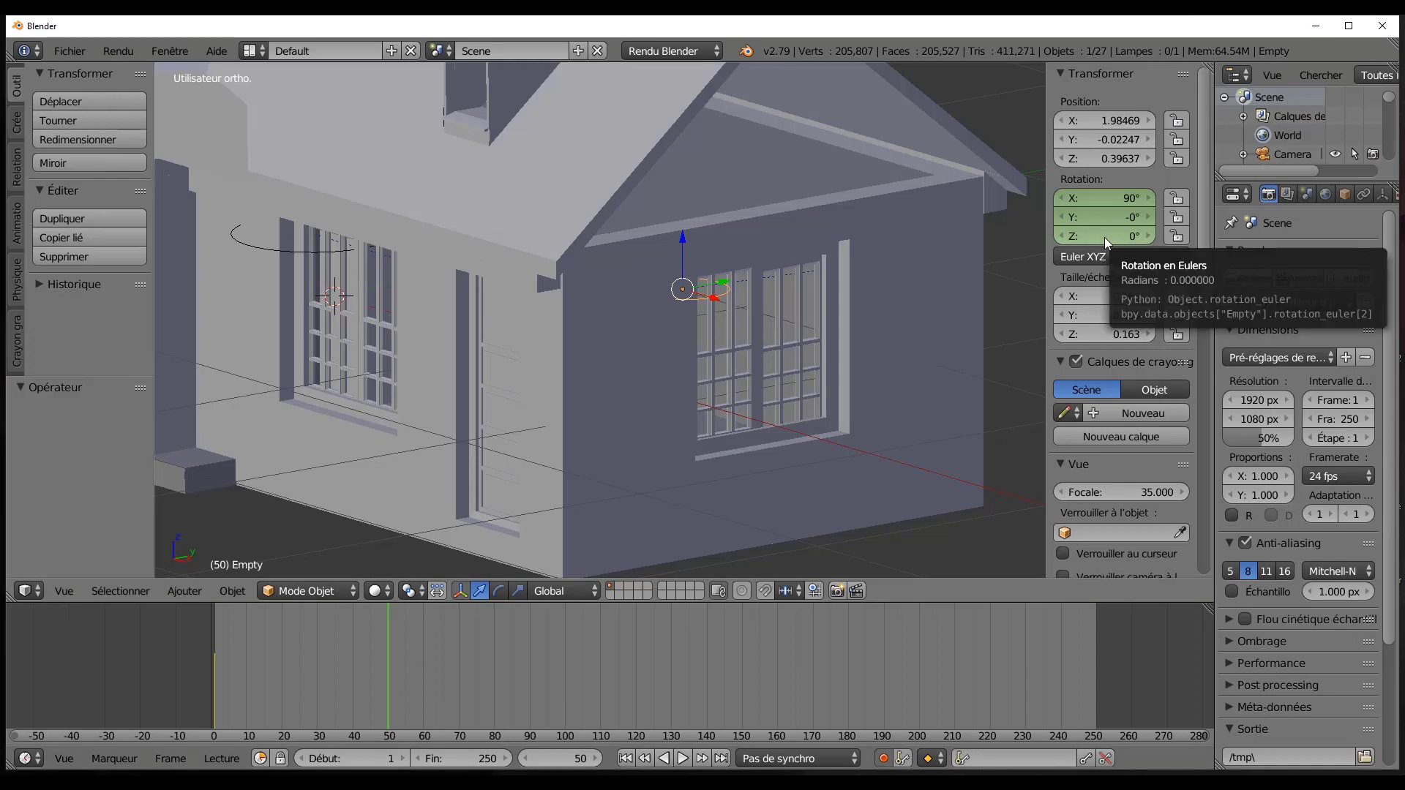
pyautogui.moveTo(1104, 237); pyautogui.dragTo(1235, 237)
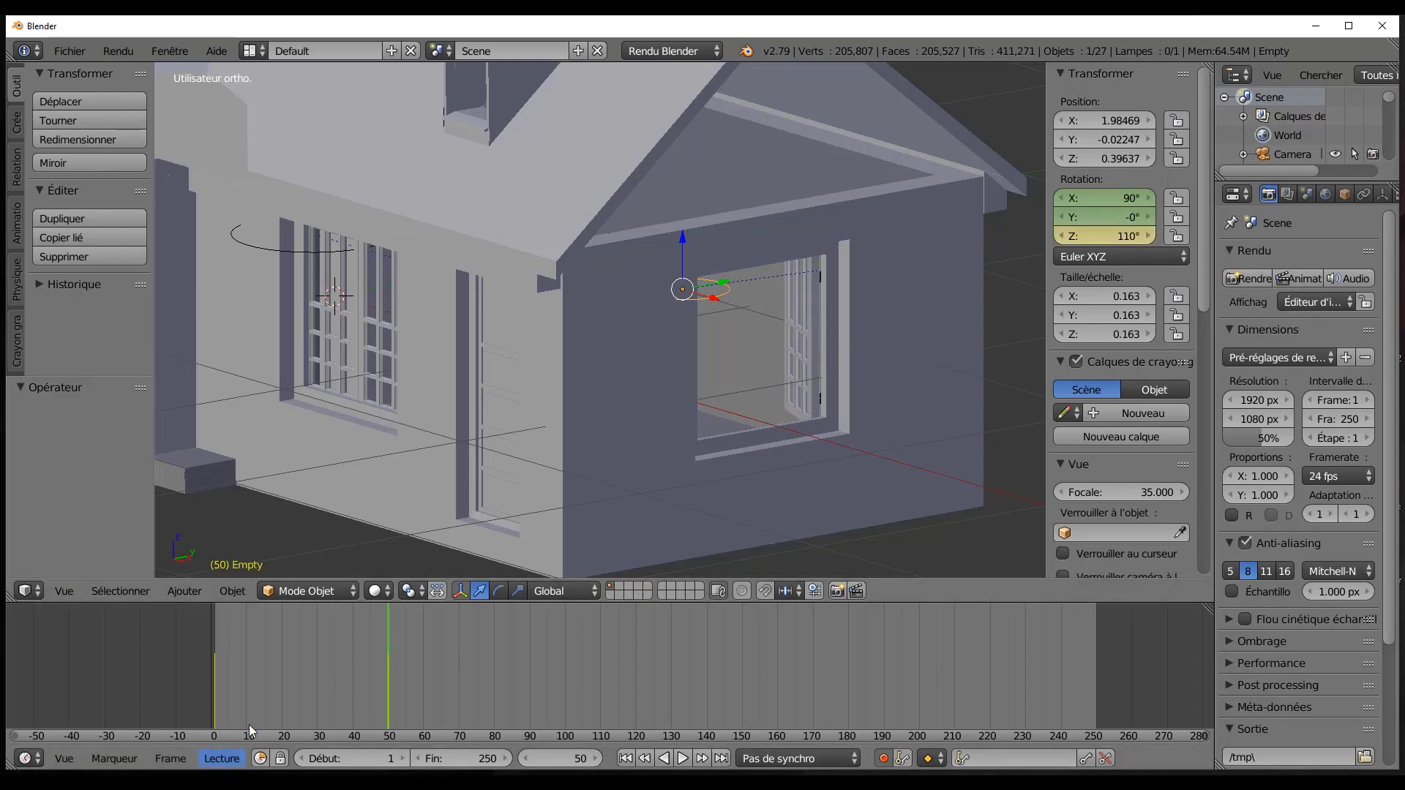
# Play back the gable window's opening animation twice, returning to the start of the timeline each time.
pyautogui.hotkey('shift', 'alt', 'a')
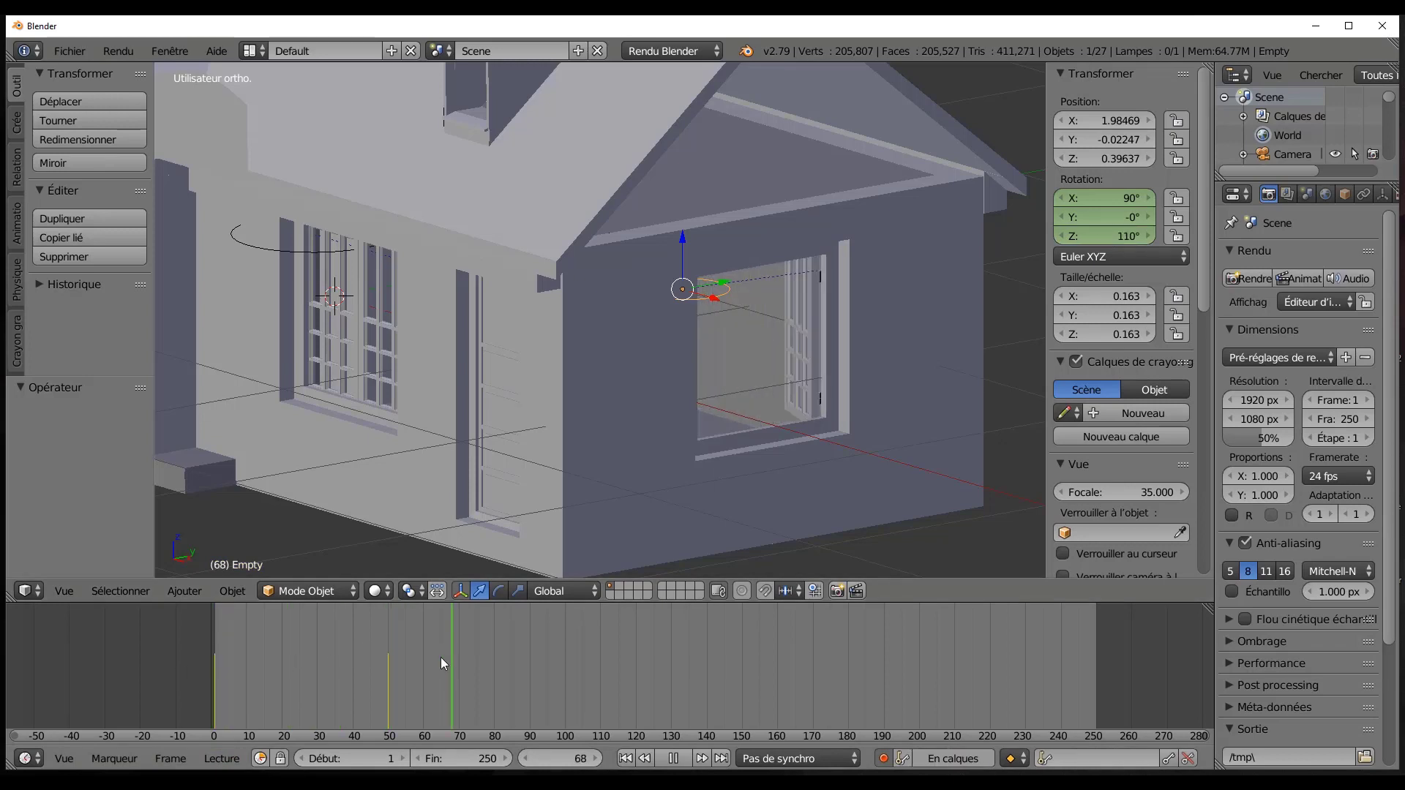
pyautogui.click(164, 668)
pyautogui.hotkey('alt', 'a')
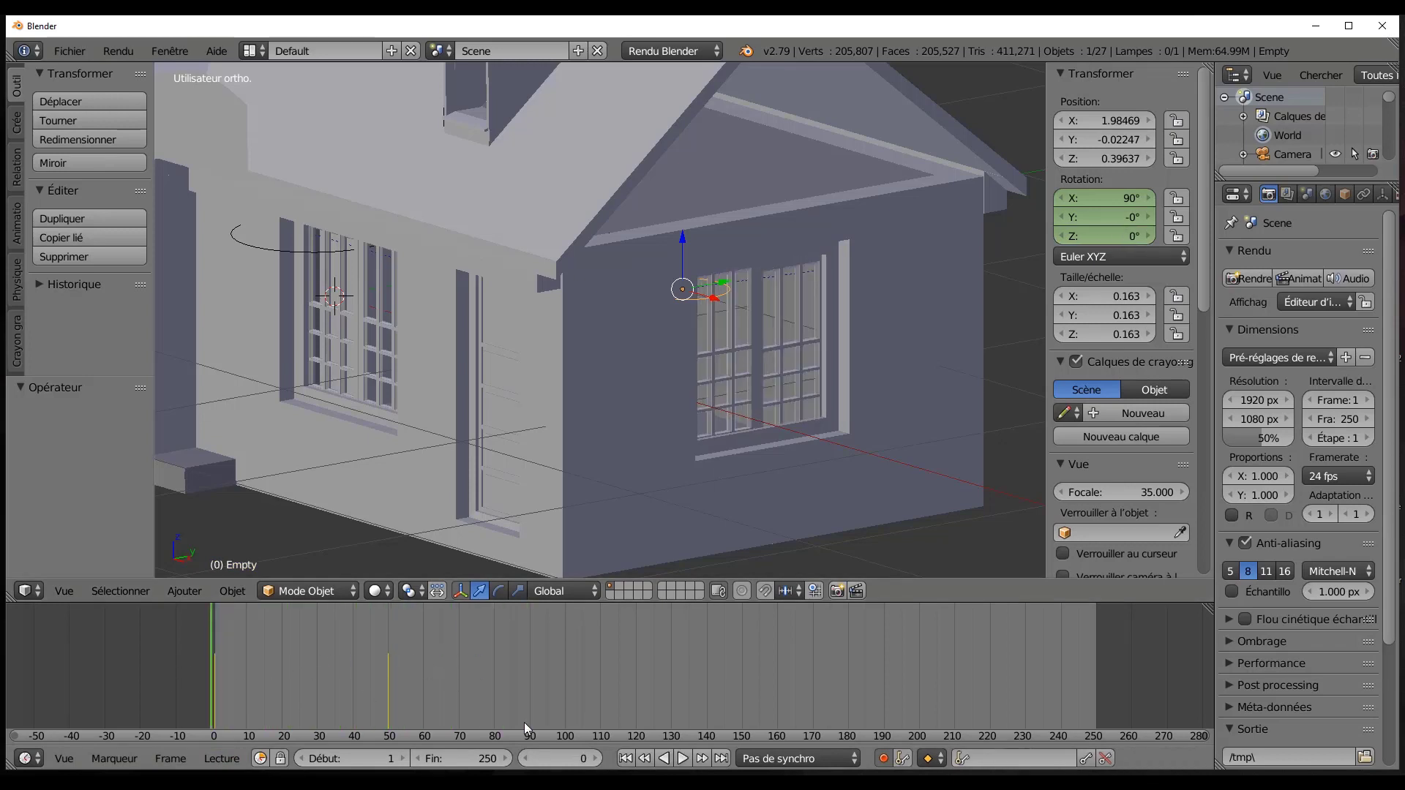
pyautogui.click(678, 757)
pyautogui.click(674, 758)
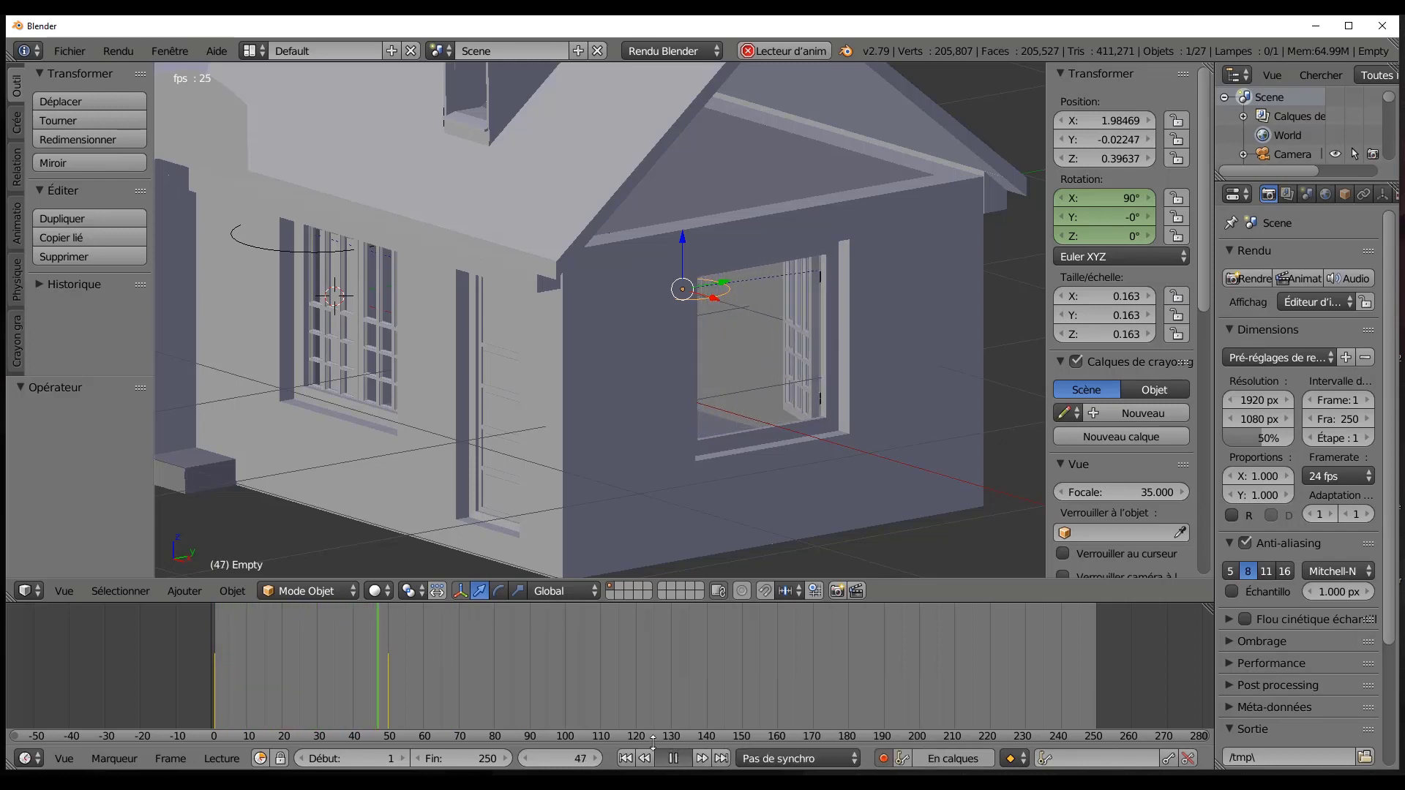
pyautogui.click(144, 678)
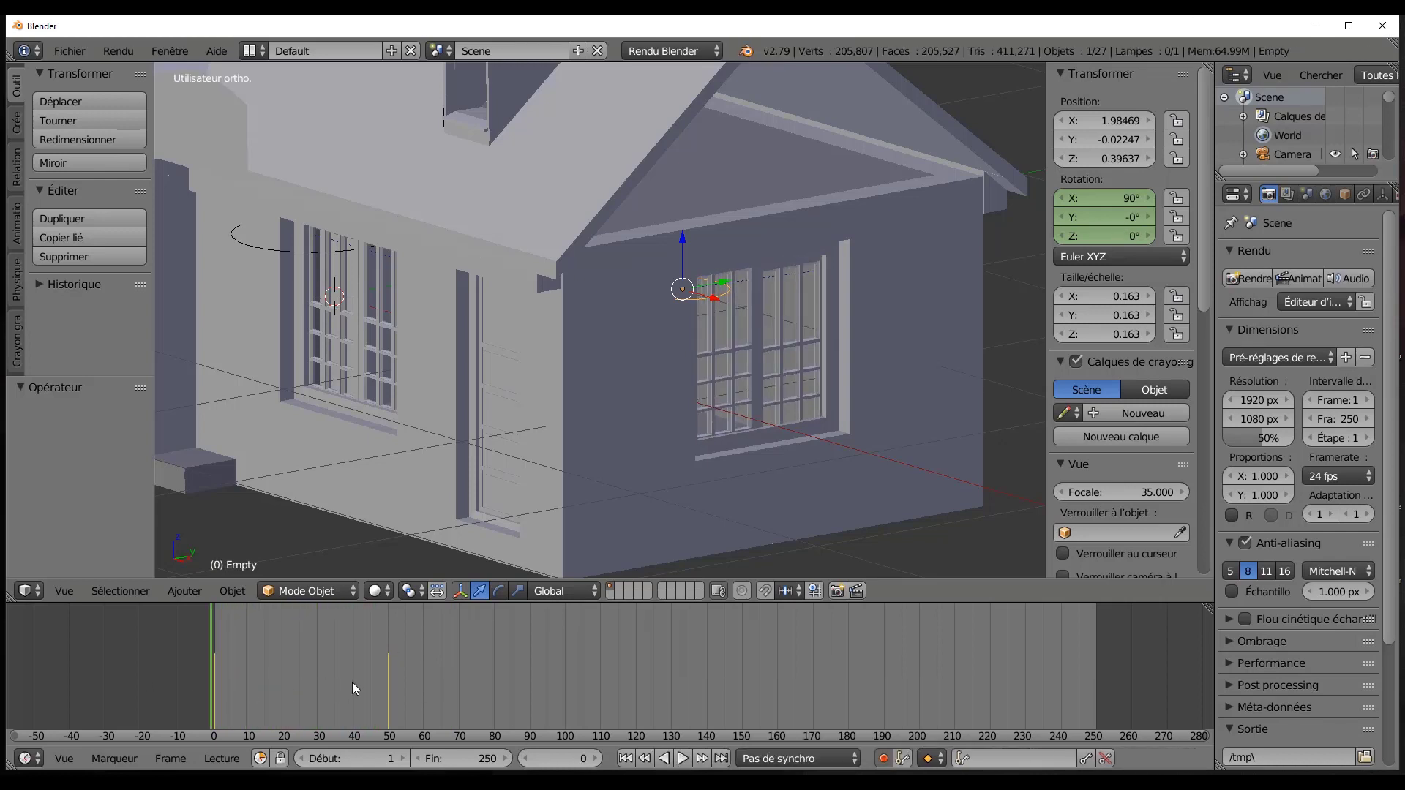
# Undo both rotation keyframes of the gable window empty.
pyautogui.hotkey('ctrl', 'z')
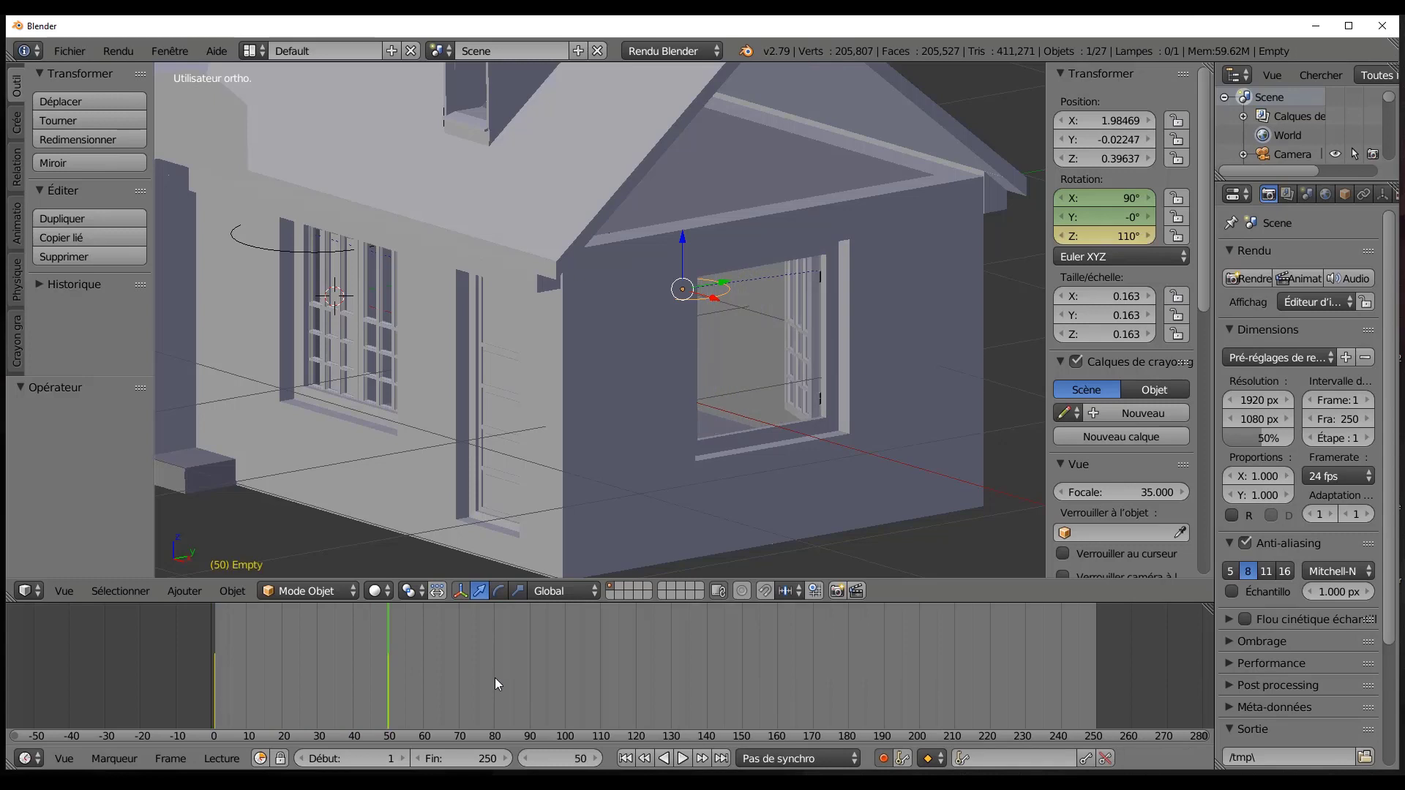
pyautogui.hotkey('ctrl', 'z')
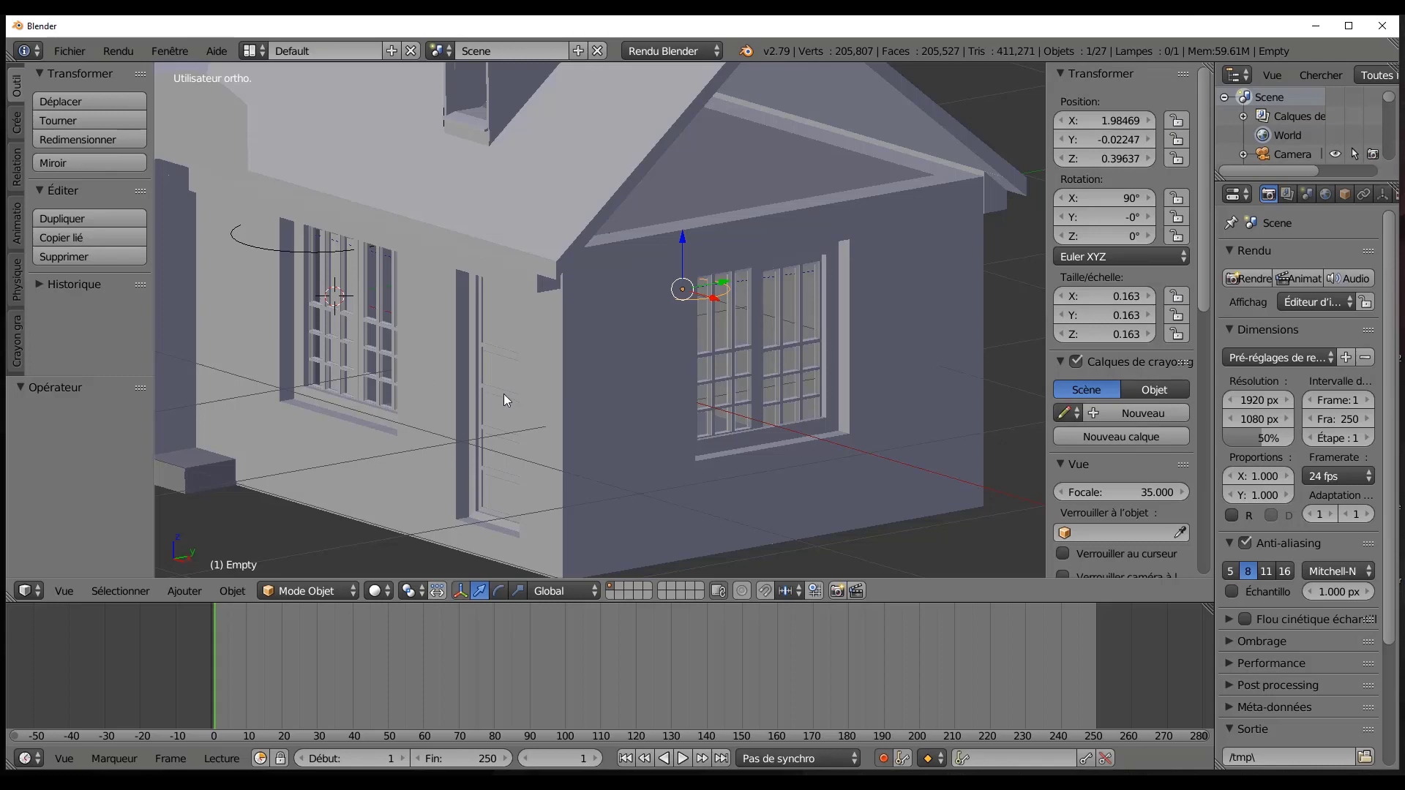
# Select the empty that controls the front window beside the entrance door.
pyautogui.moveTo(504, 394); pyautogui.dragTo(563, 382, button='middle')
pyautogui.rightClick(556, 350)
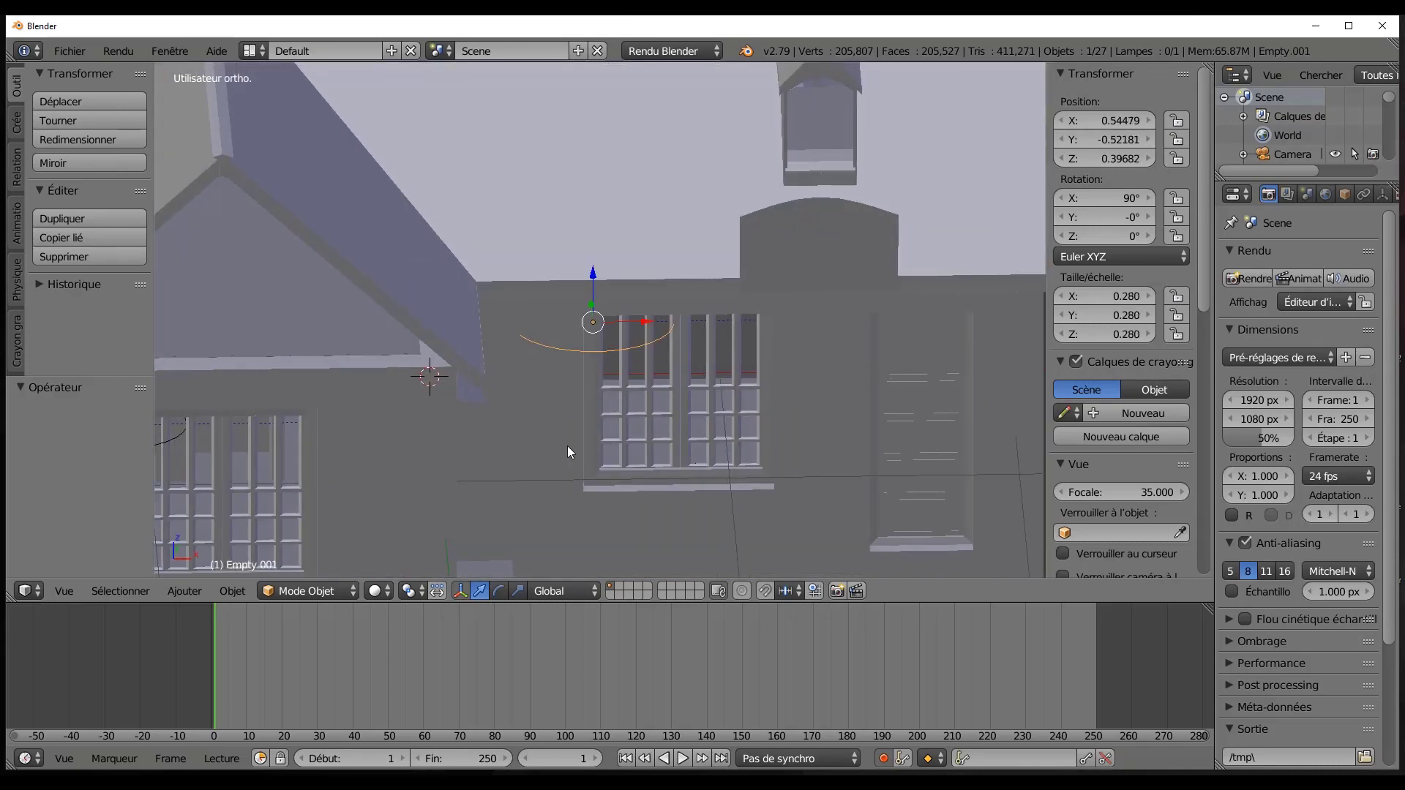
pyautogui.moveTo(568, 446); pyautogui.dragTo(728, 428, button='middle')
pyautogui.scroll(2, 727, 428)
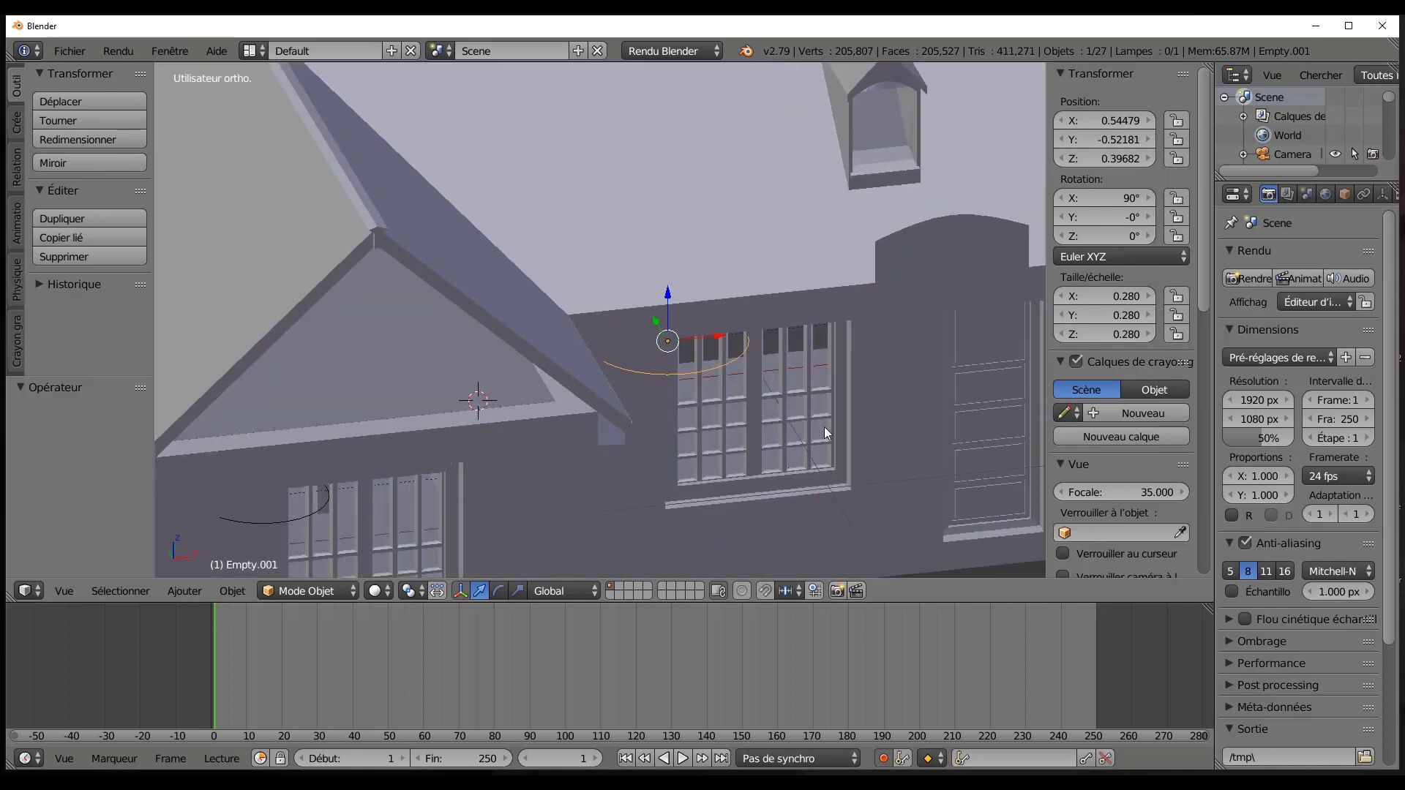
# Try turning the front window's empty about Z, and set the gable window empty's Z rotation to -16°.
pyautogui.moveTo(1117, 236)
pyautogui.mouseDown()
pyautogui.moveTo(1204, 236)
pyautogui.moveTo(1090, 236)
pyautogui.mouseUp()
pyautogui.rightClick(236, 524)
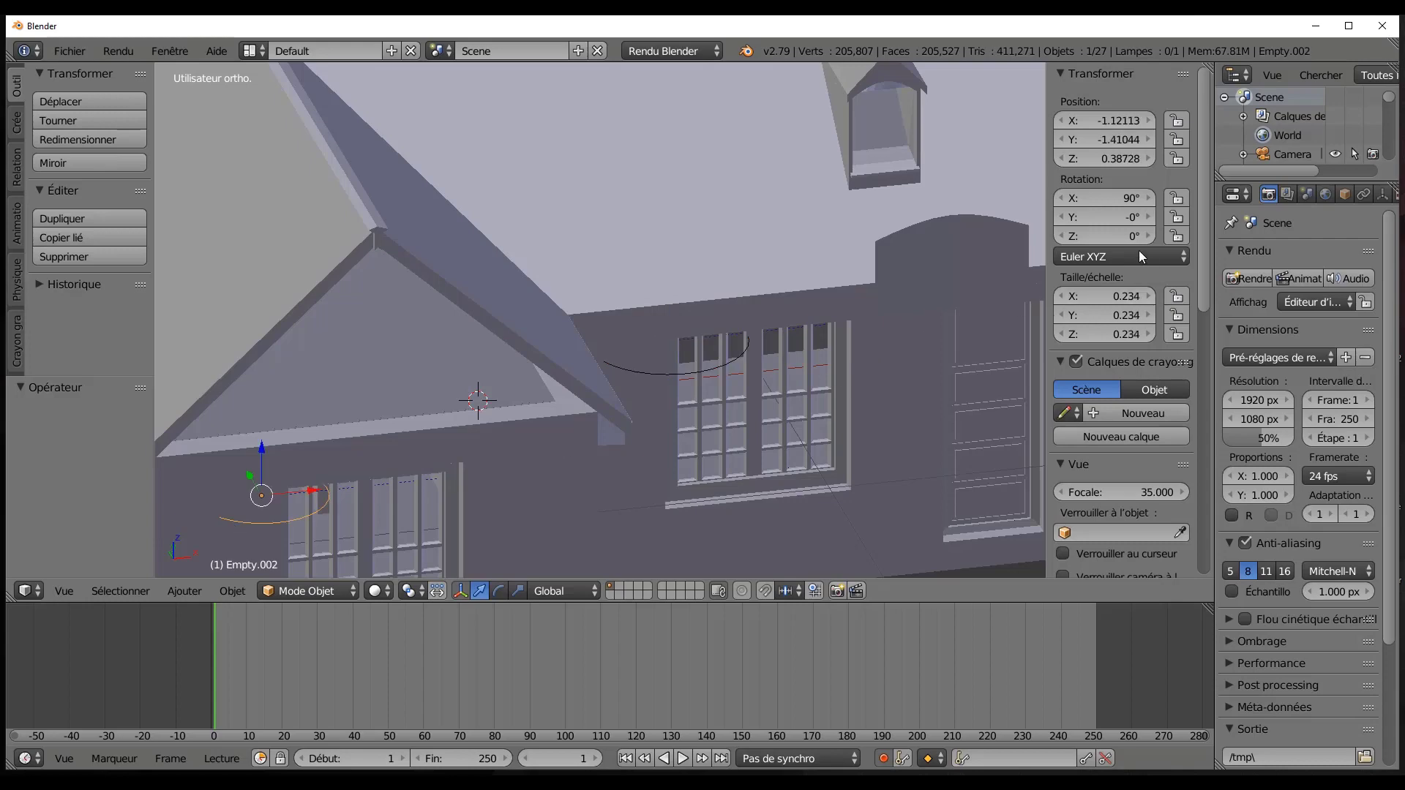
pyautogui.moveTo(1120, 235)
pyautogui.mouseDown()
pyautogui.moveTo(1177, 236)
pyautogui.moveTo(1097, 235)
pyautogui.mouseUp()
# Try different Z rotations on the side-wall window's empty, and reset its Z rotation to 0°.
pyautogui.moveTo(952, 337); pyautogui.dragTo(779, 470, button='middle')
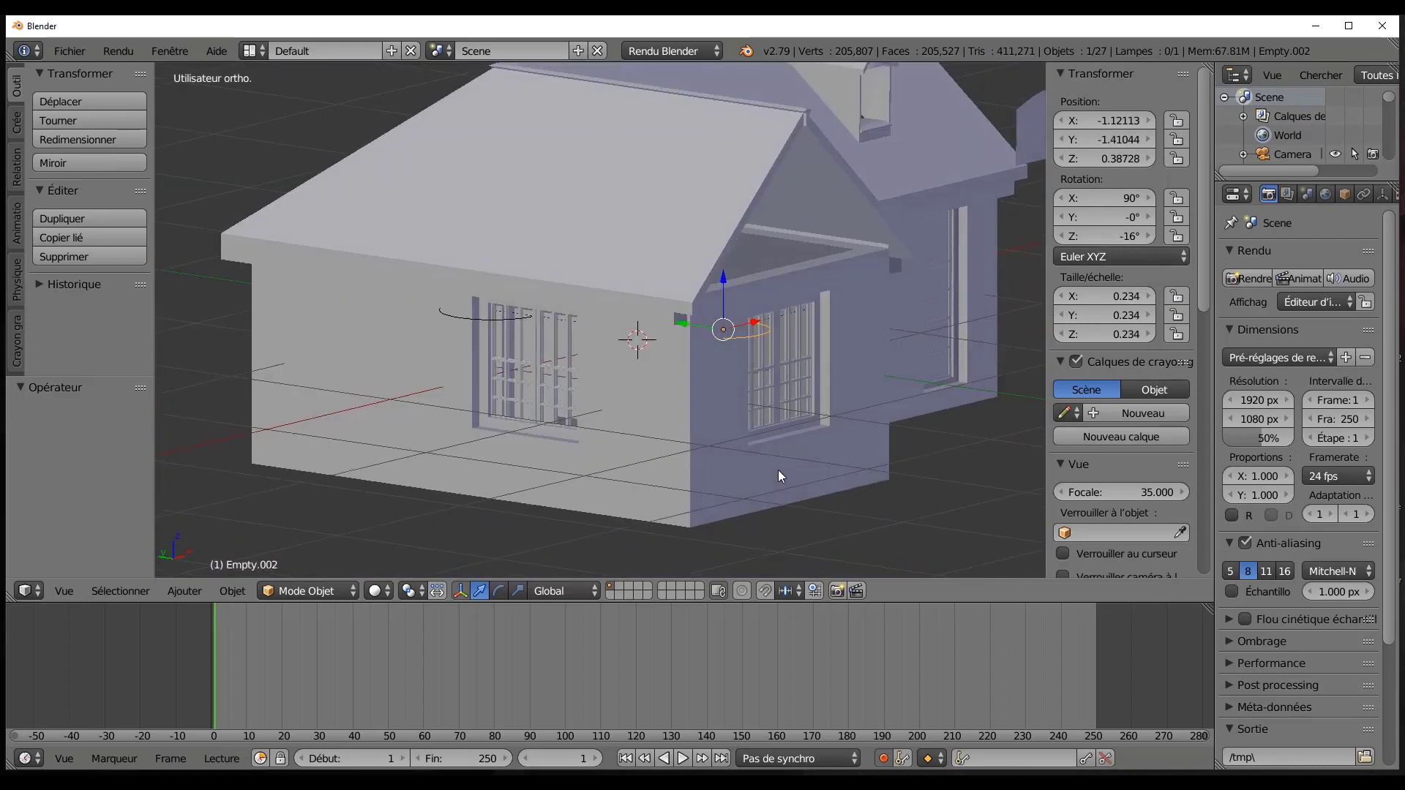
pyautogui.rightClick(446, 318)
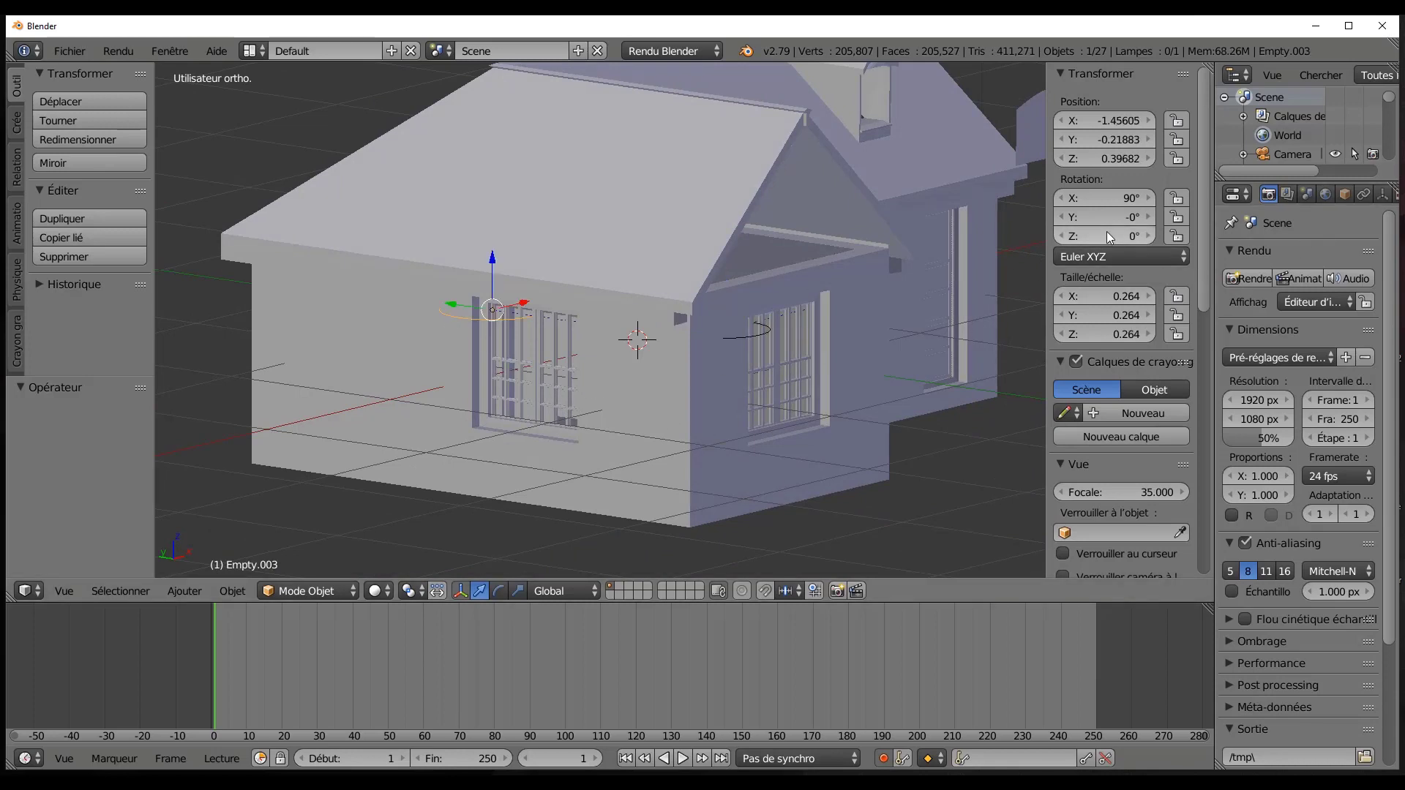
pyautogui.moveTo(1107, 231)
pyautogui.mouseDown()
pyautogui.moveTo(1207, 233)
pyautogui.moveTo(1105, 233)
pyautogui.mouseUp()
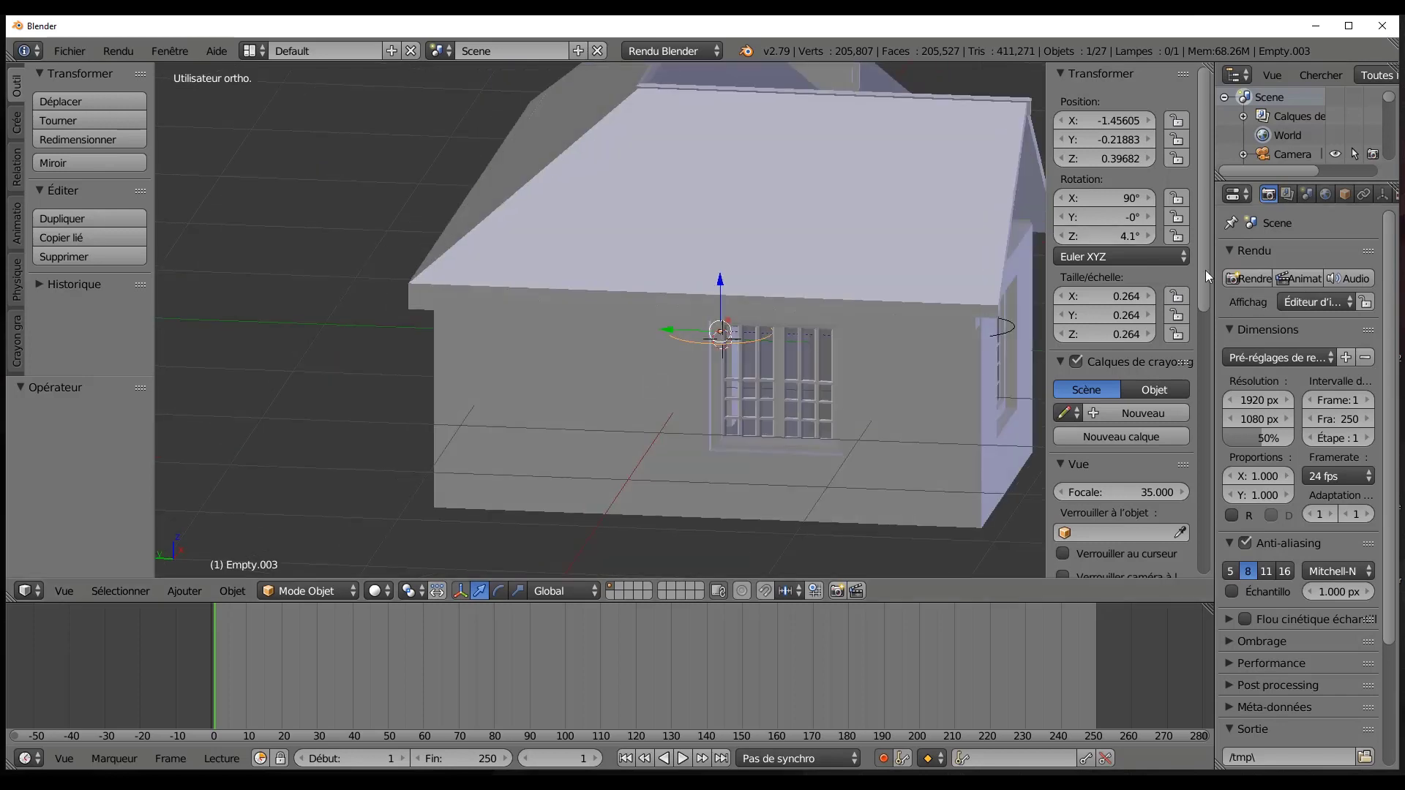
pyautogui.moveTo(1111, 236)
pyautogui.mouseDown()
pyautogui.moveTo(1142, 236)
pyautogui.moveTo(1111, 236)
pyautogui.mouseUp()
pyautogui.click(1131, 234)
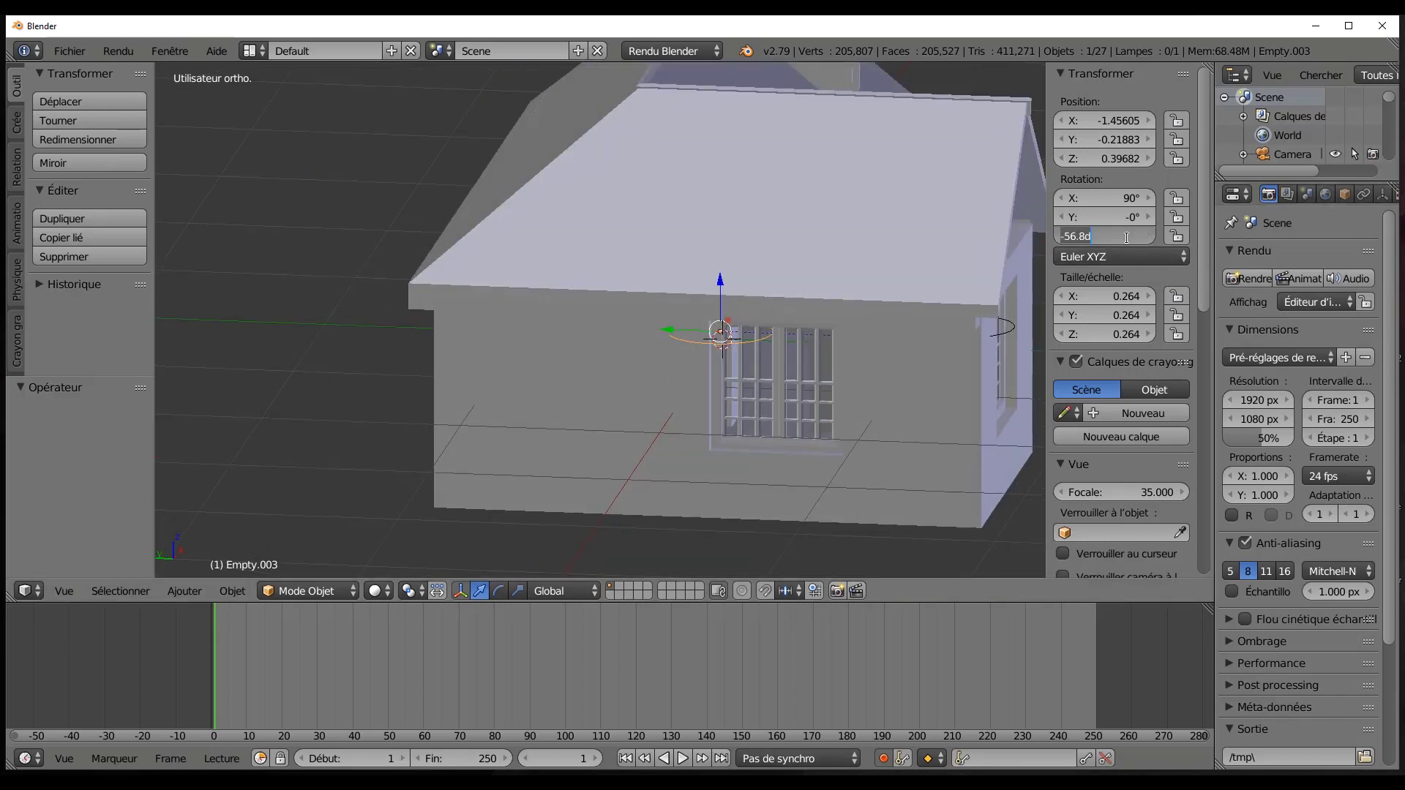
pyautogui.write('0')
pyautogui.press('Return')
# Reset the Z rotation of the empty for the window beside the entrance door to 0°, and lower it to -16°.
pyautogui.moveTo(783, 394); pyautogui.dragTo(665, 401, button='middle')
pyautogui.rightClick(660, 341)
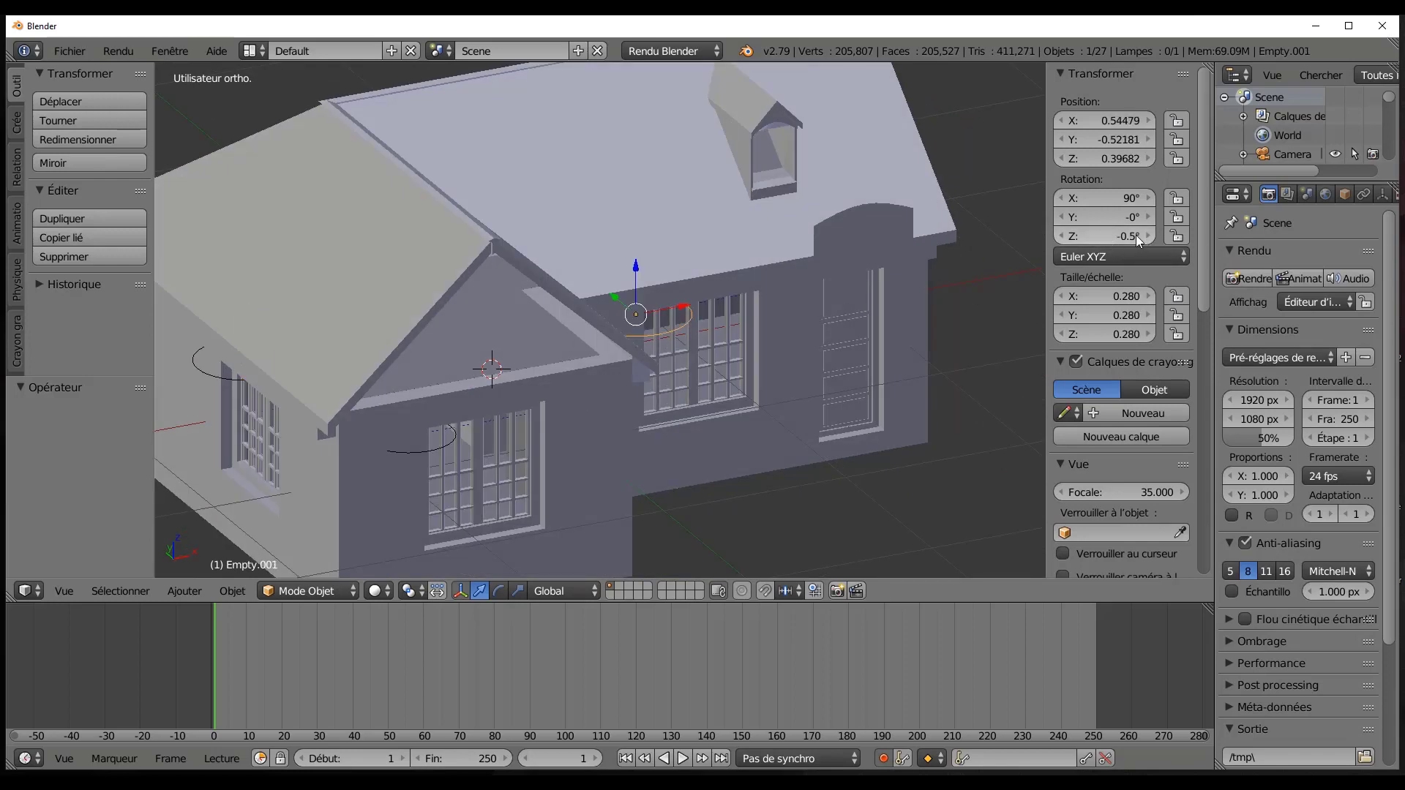
pyautogui.moveTo(1139, 240); pyautogui.dragTo(1143, 240)
pyautogui.click(1122, 236)
pyautogui.write('0')
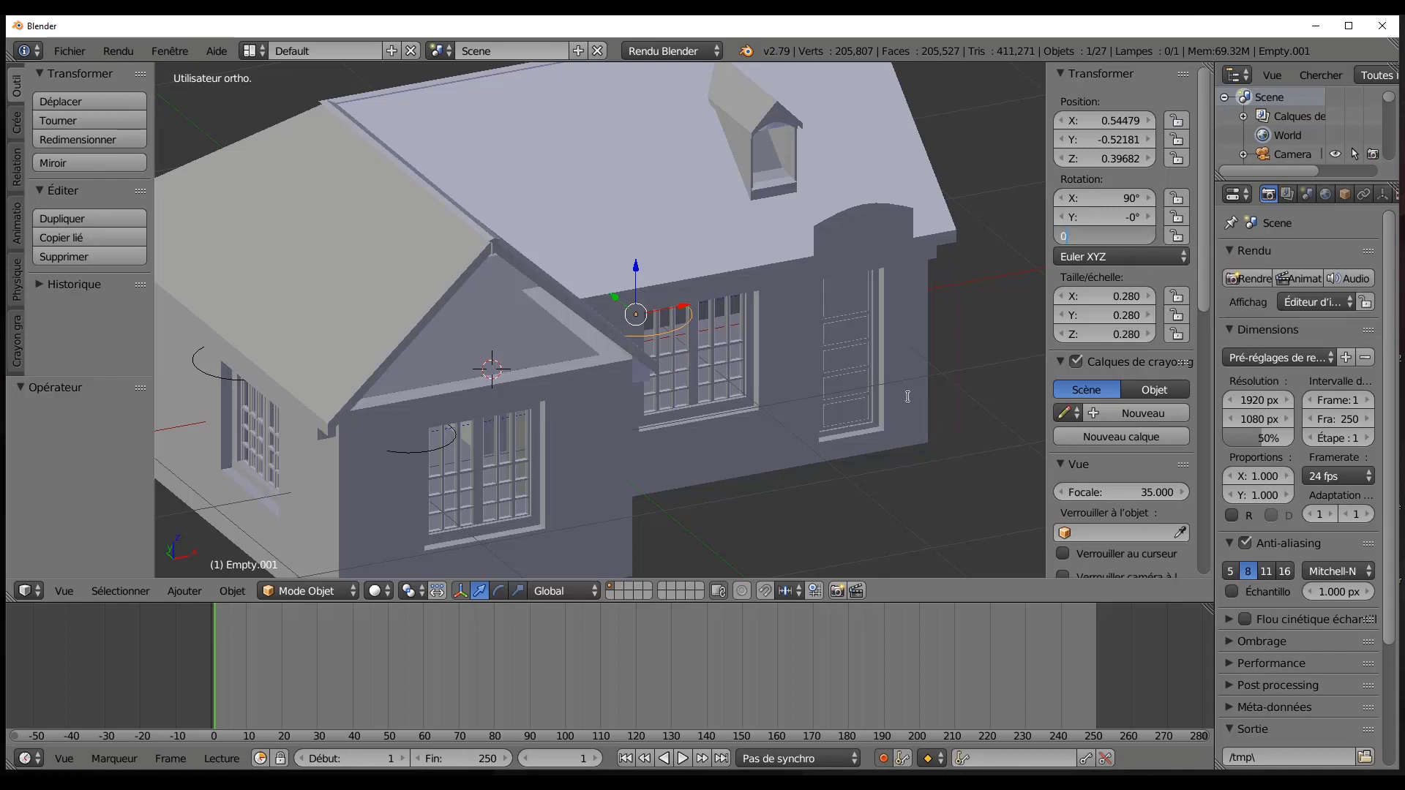
pyautogui.press('Return')
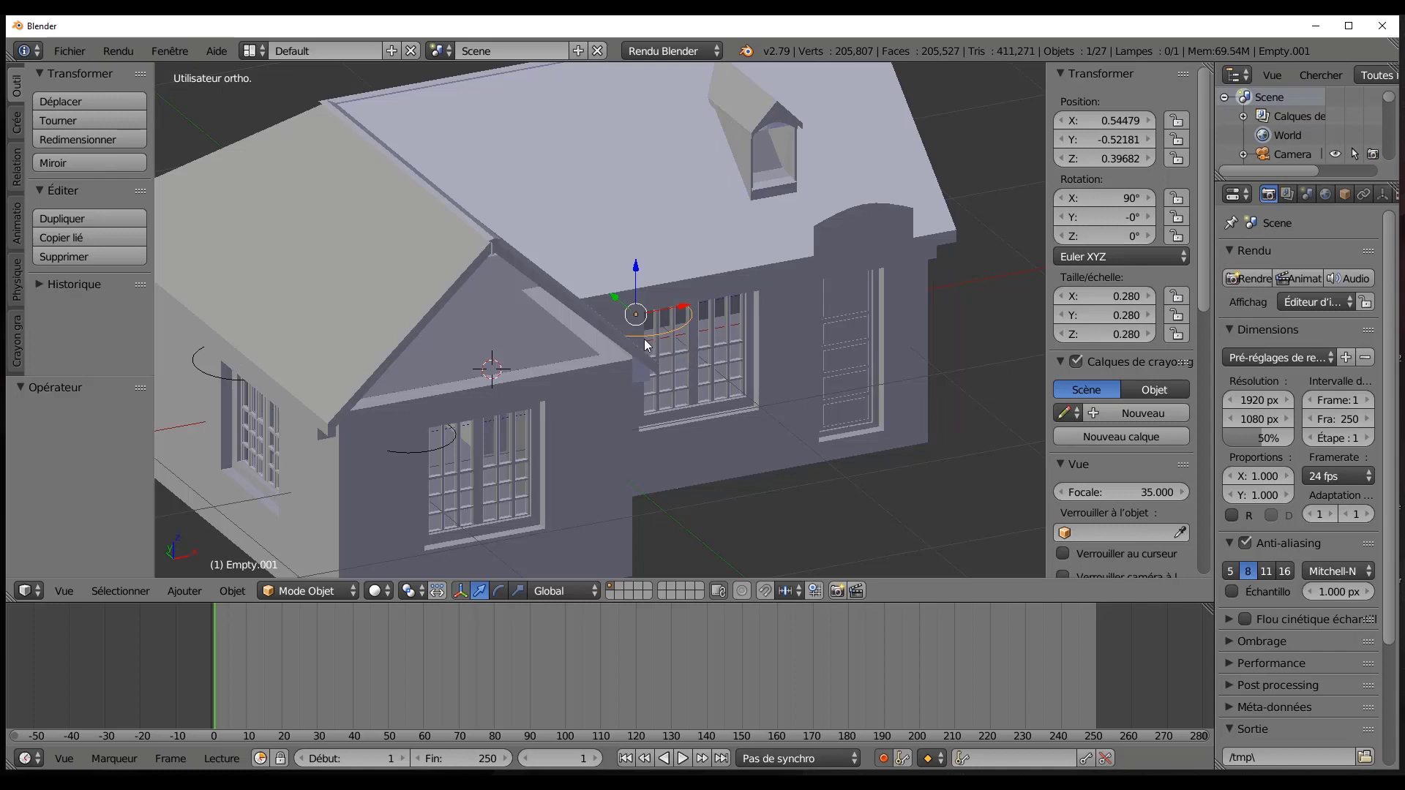
pyautogui.moveTo(1113, 237)
pyautogui.mouseDown()
pyautogui.moveTo(1141, 237)
pyautogui.moveTo(1095, 237)
pyautogui.mouseUp()
# Widen the properties area and examine the constraints on the front window's empty and on both of its casements.
pyautogui.scroll(-3, 1366, 199)
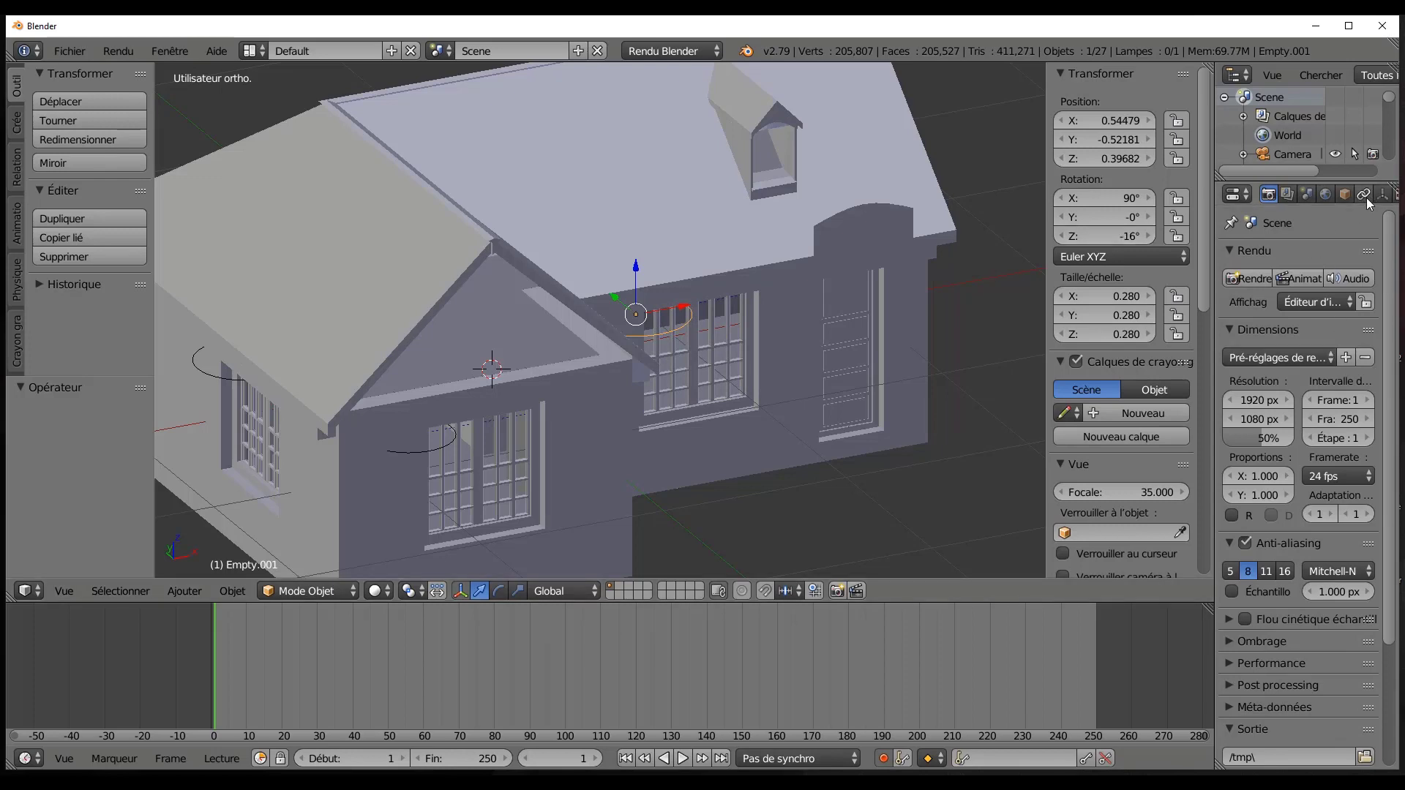
pyautogui.click(1325, 194)
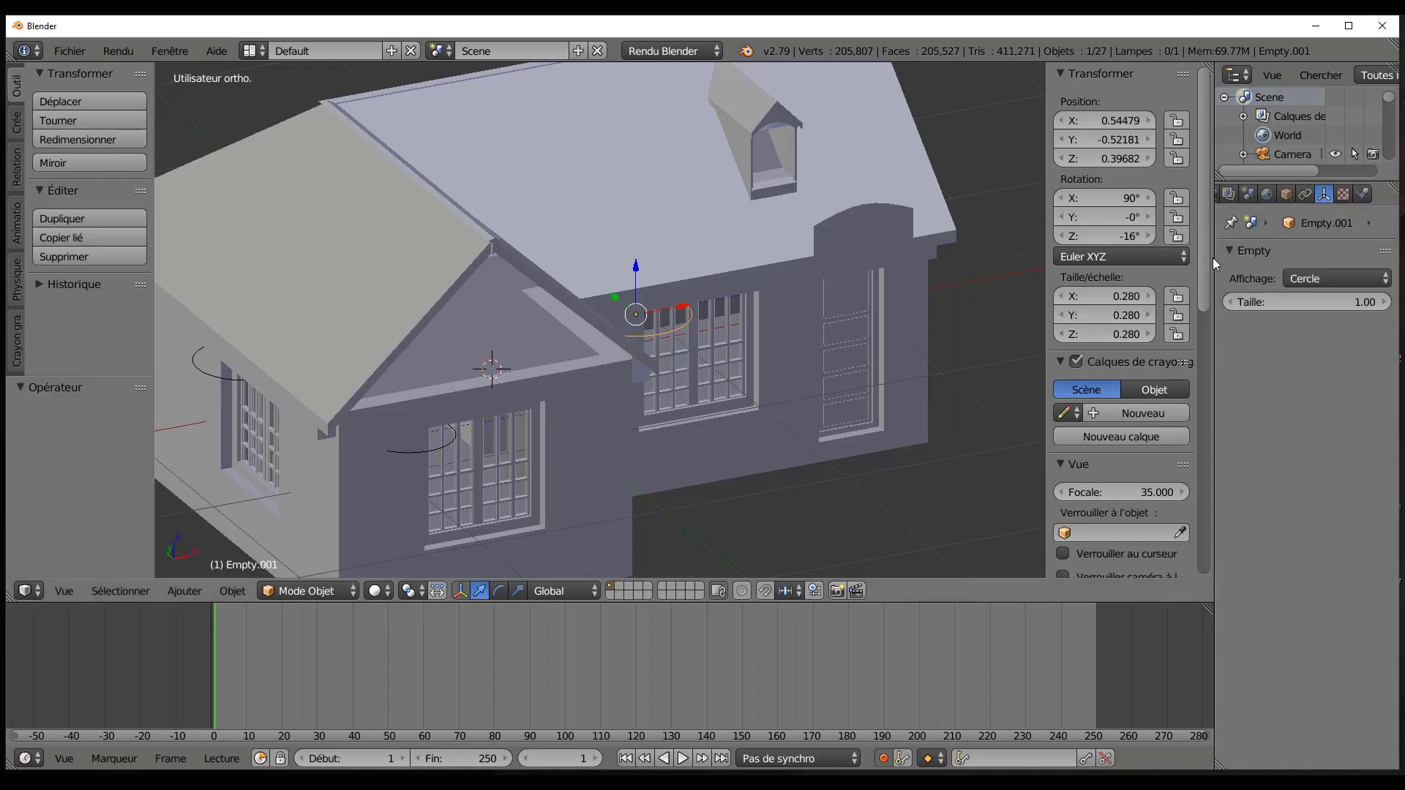
pyautogui.moveTo(1043, 317); pyautogui.dragTo(997, 344)
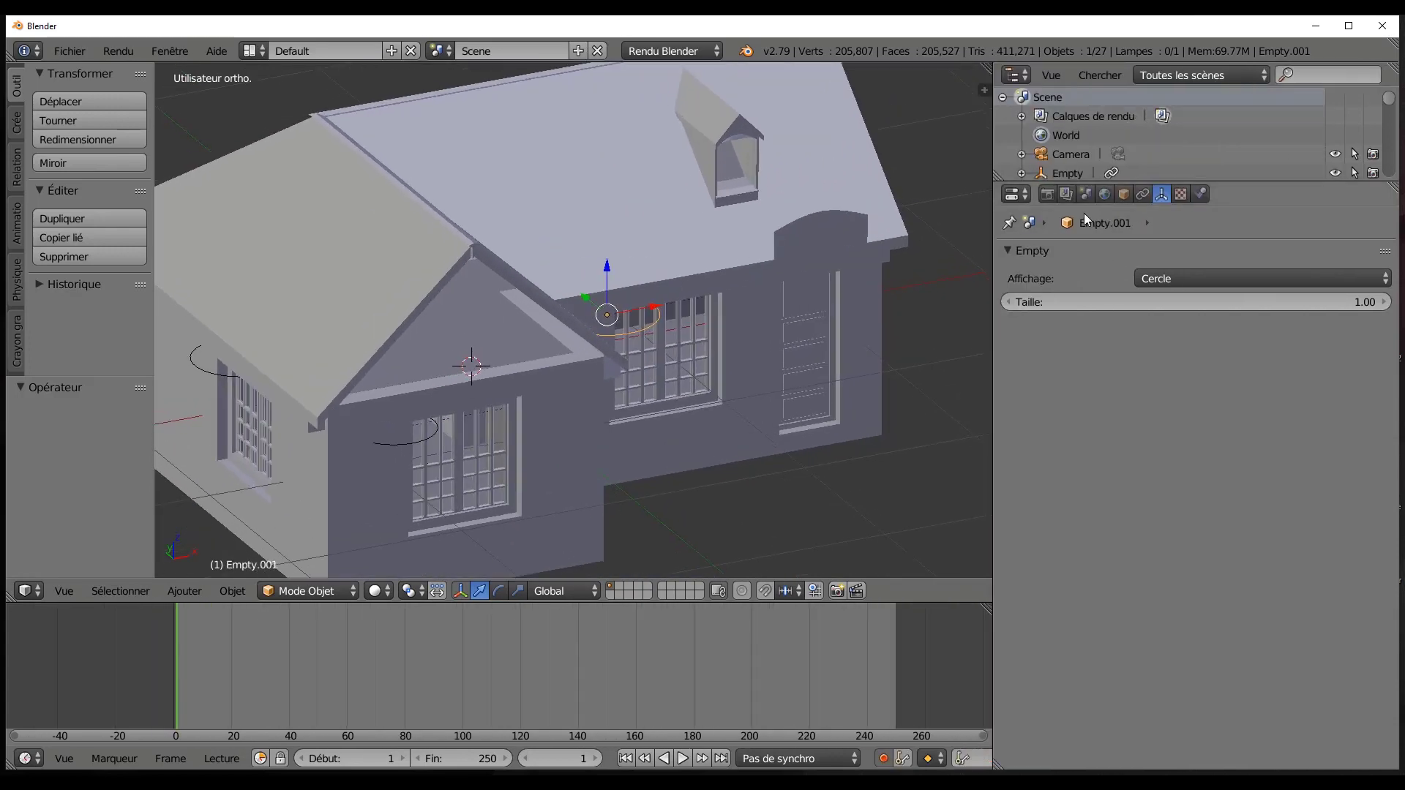
pyautogui.click(1143, 195)
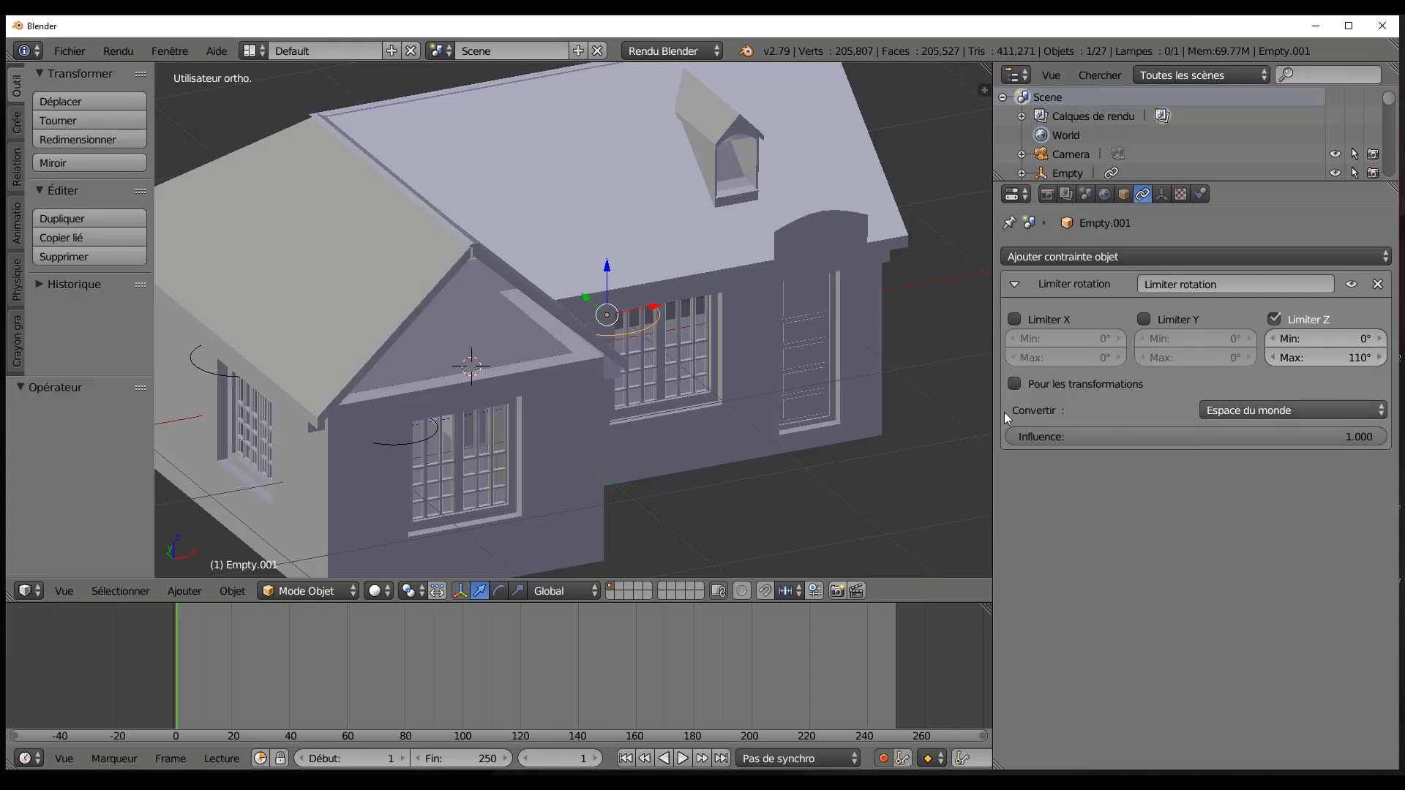
pyautogui.rightClick(650, 367)
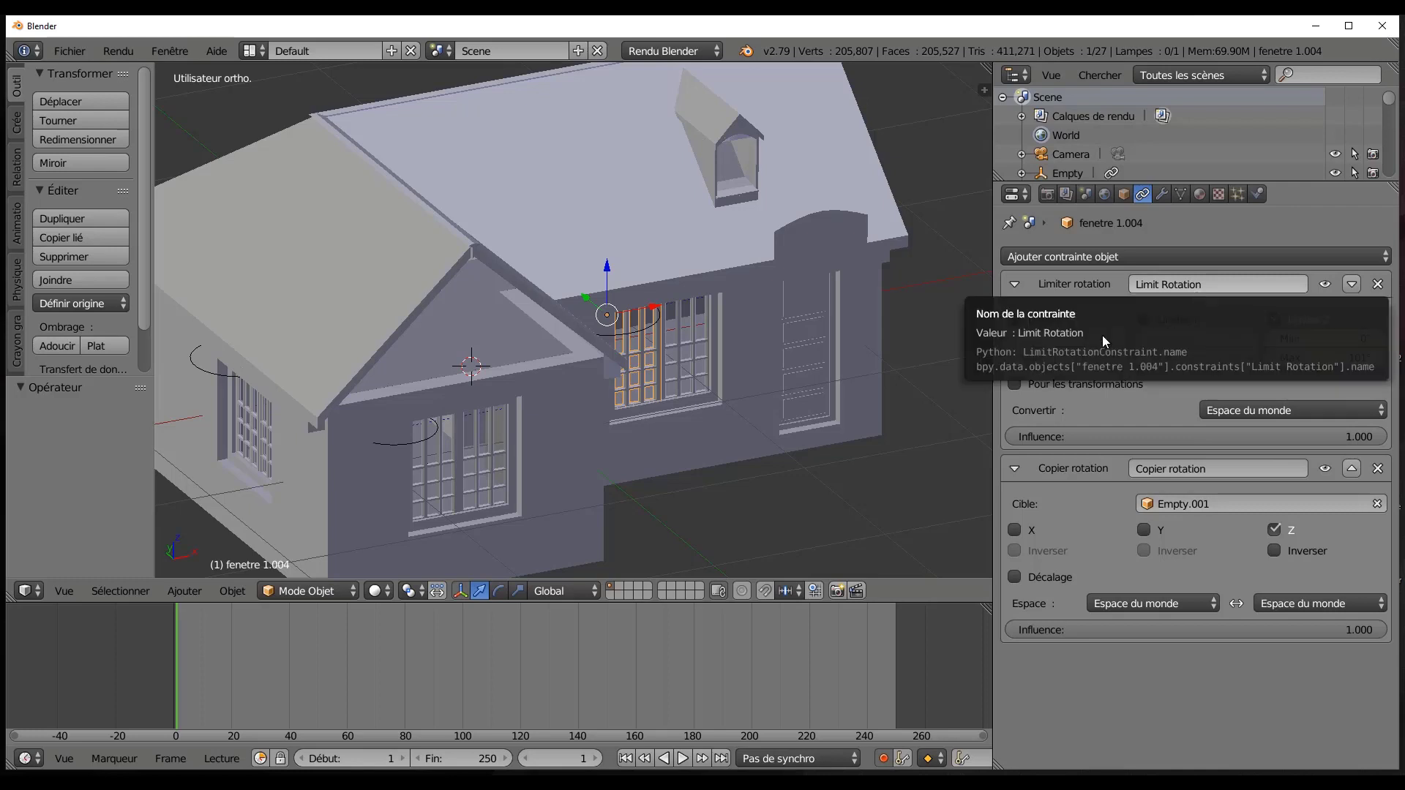
pyautogui.scroll(2, 833, 388)
pyautogui.scroll(1, 805, 389)
pyautogui.rightClick(779, 390)
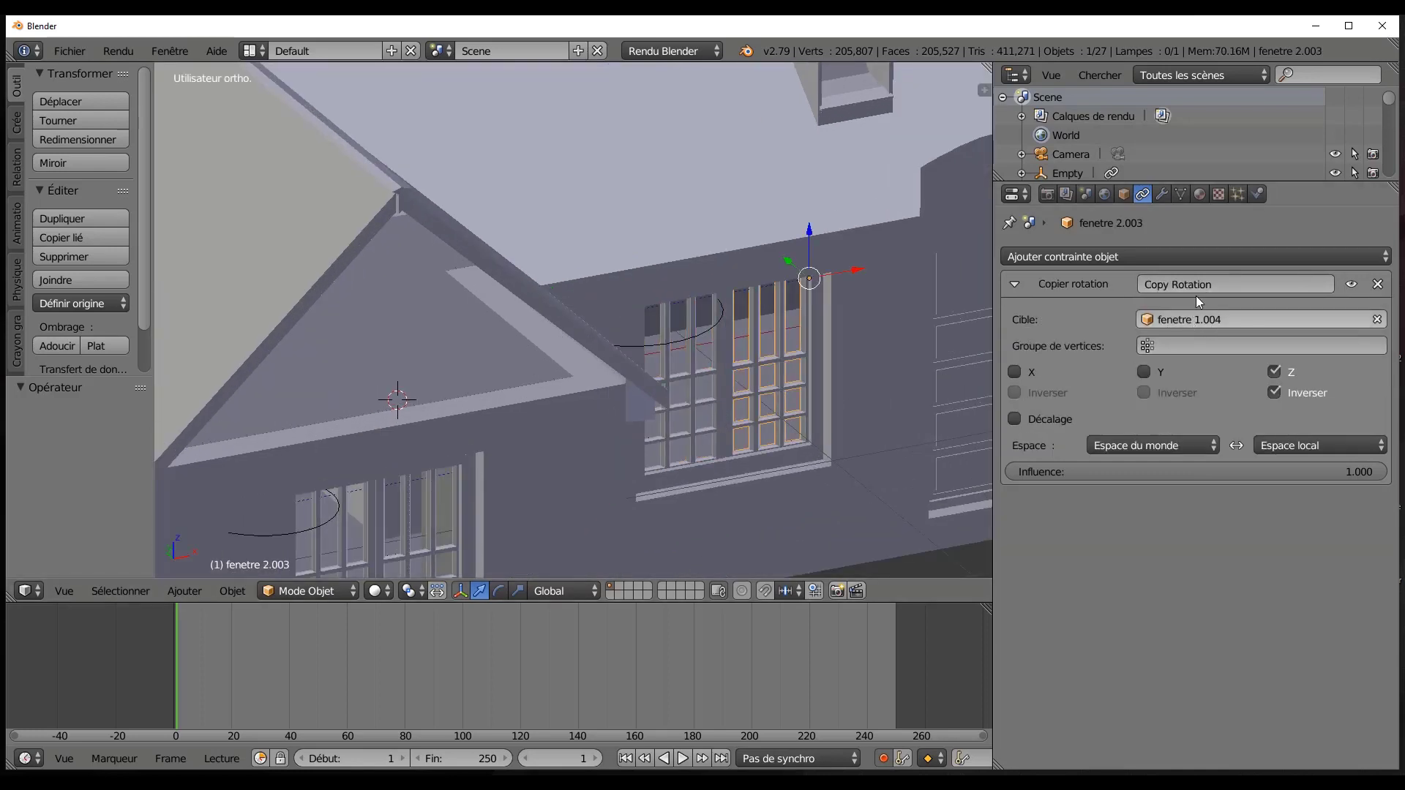
# Remove the Limit Rotation constraint from casement fenetre 1.004, and recheck the constraint on casement fenetre 2.003.
pyautogui.rightClick(688, 411)
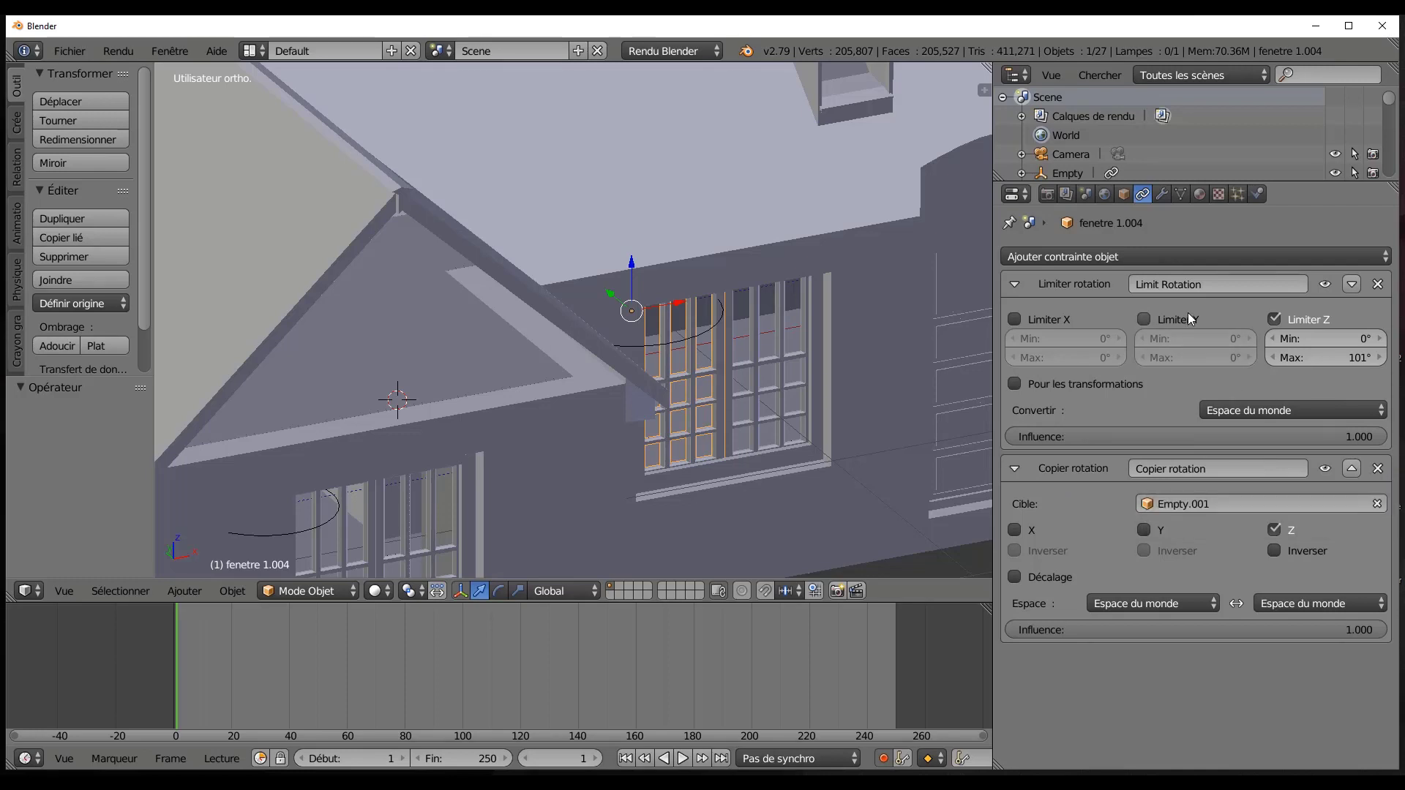
pyautogui.click(1378, 285)
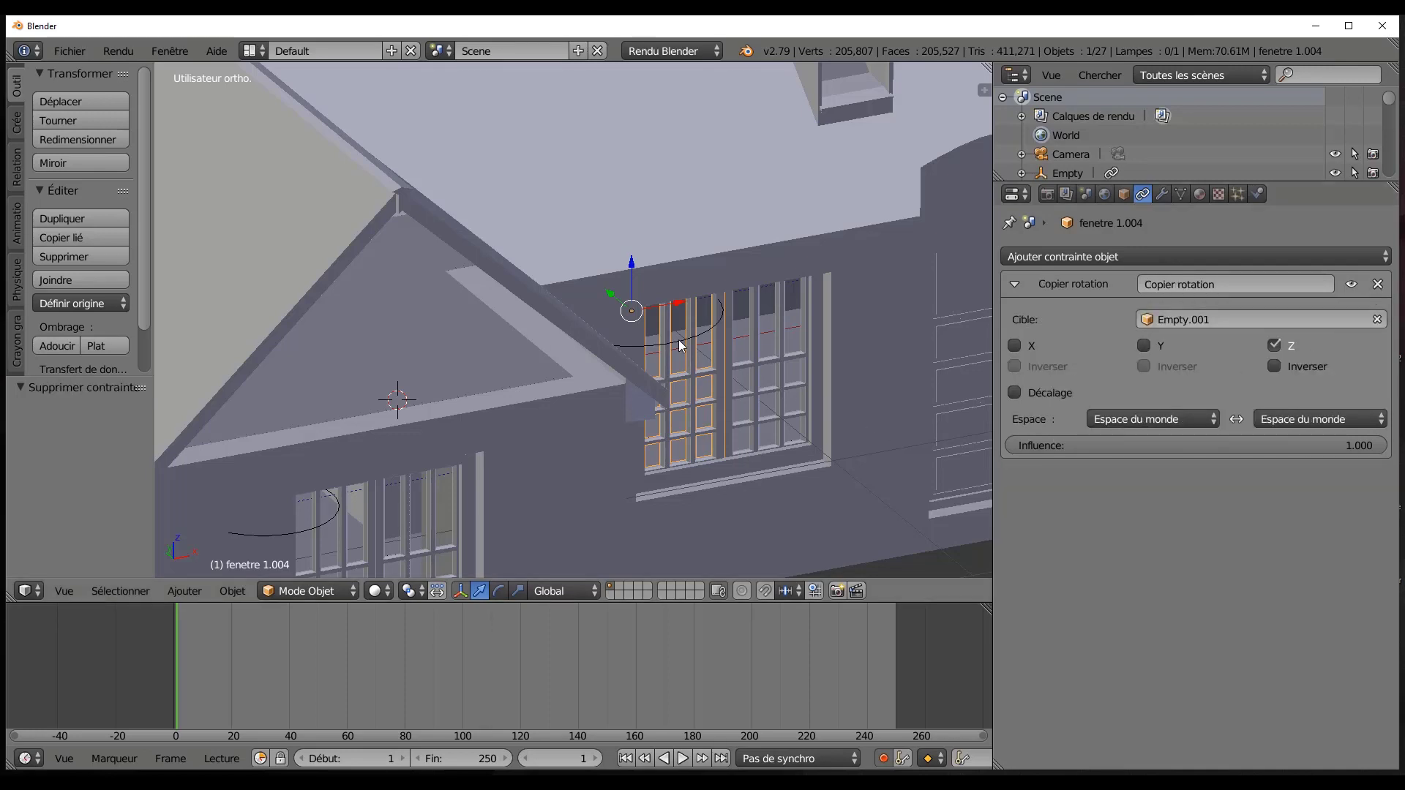
pyautogui.rightClick(759, 363)
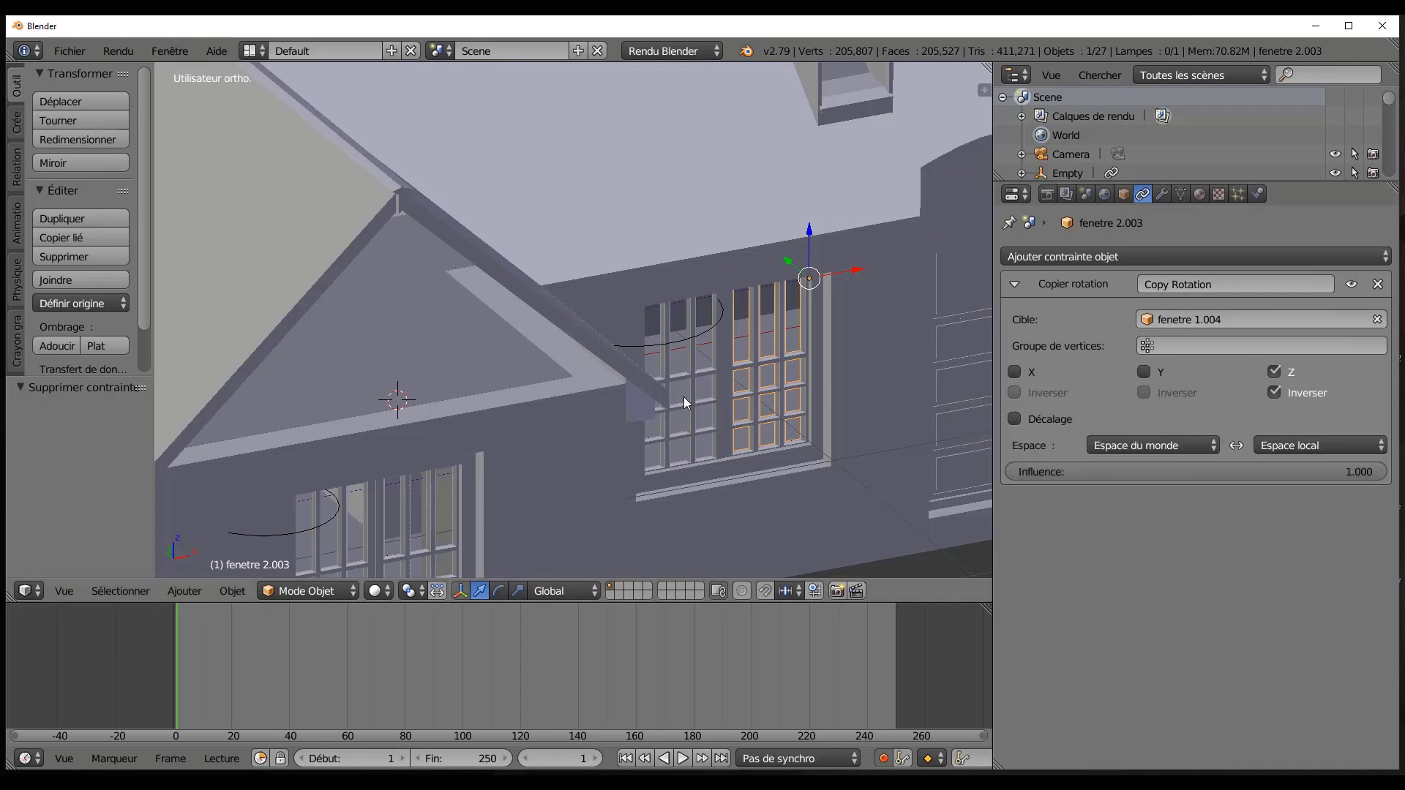
# Try rotating the front window's empty about the Z axis to test the casements, and cancel the rotation.
pyautogui.scroll(-4, 793, 444)
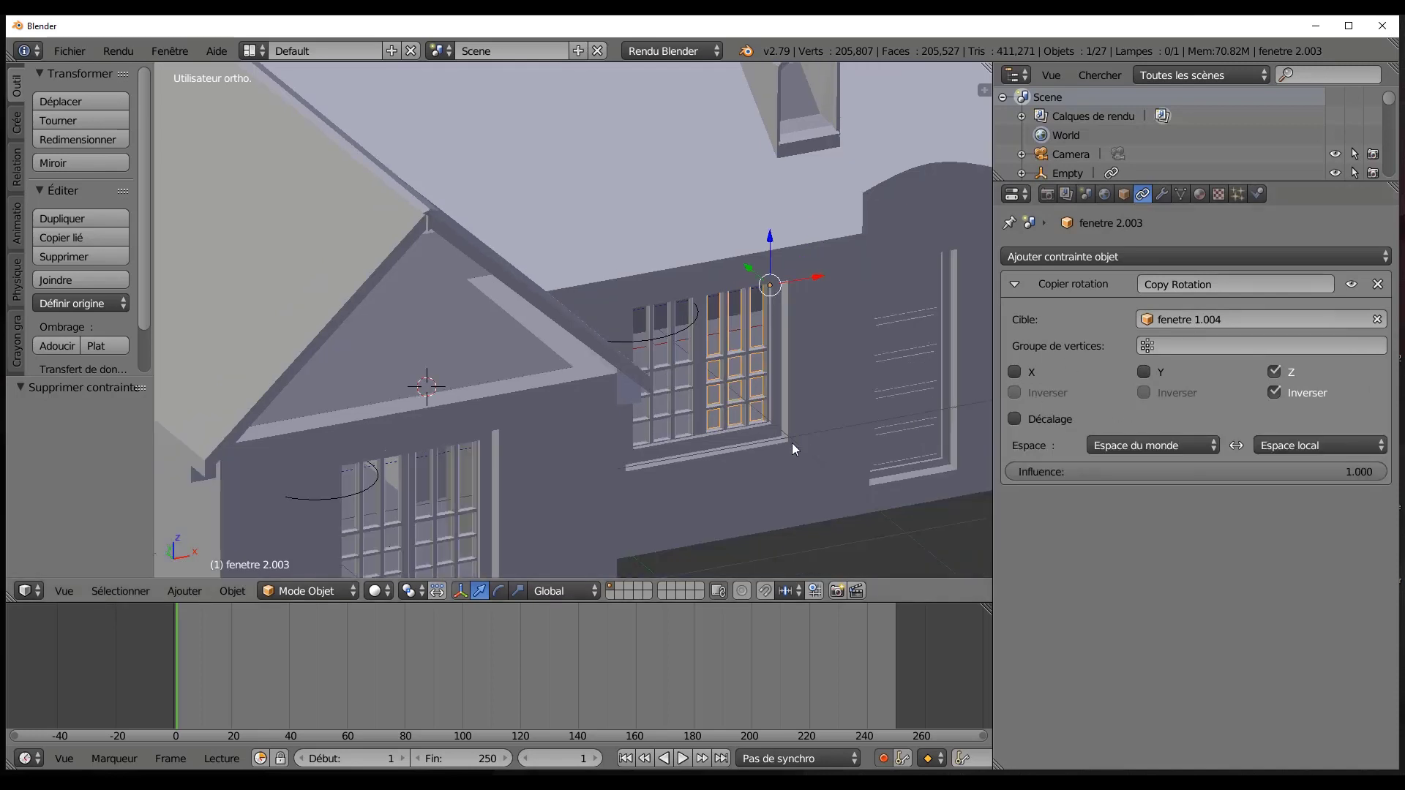
pyautogui.moveTo(780, 506)
pyautogui.mouseDown(button='middle')
pyautogui.moveTo(714, 517)
pyautogui.moveTo(765, 512)
pyautogui.mouseUp(button='middle')
pyautogui.scroll(5, 701, 391)
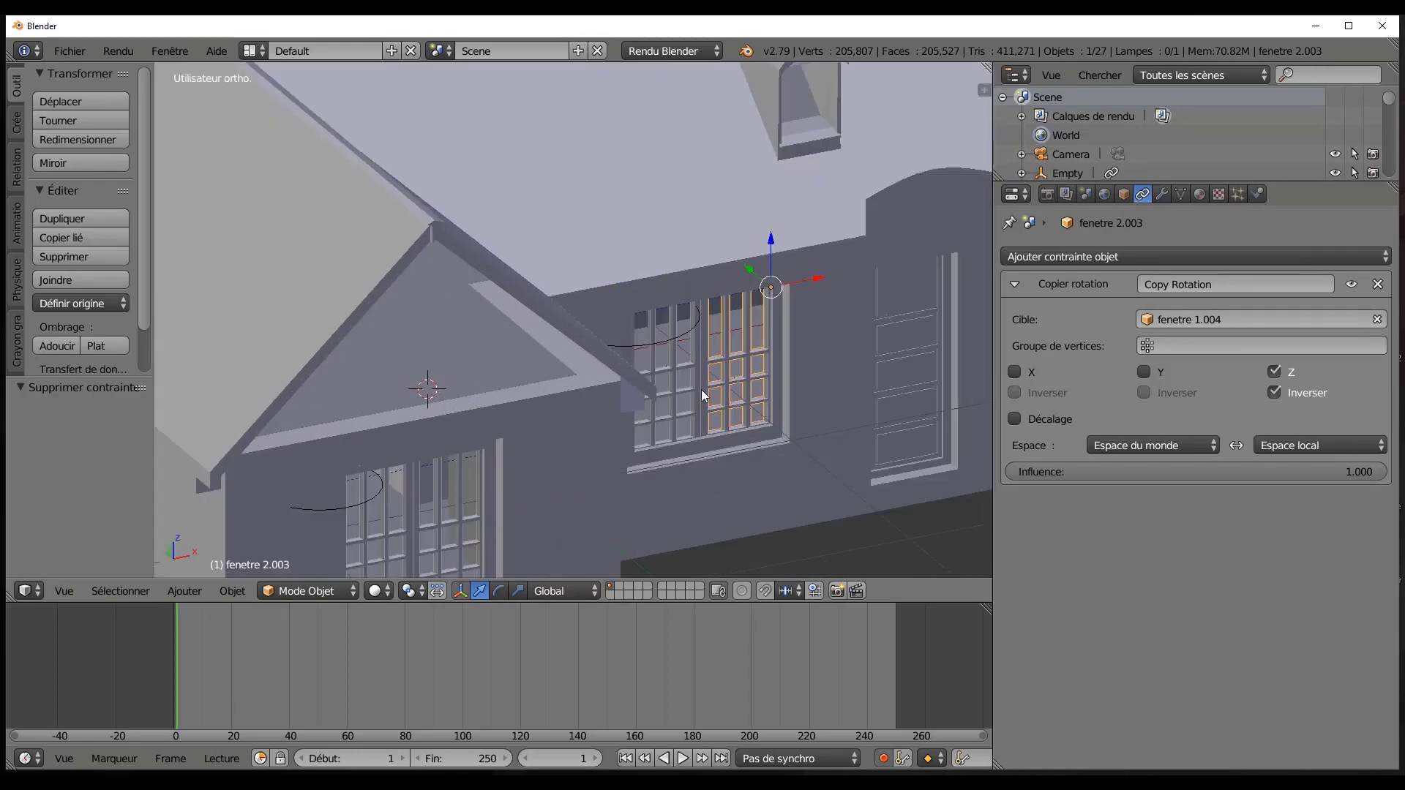
pyautogui.rightClick(680, 337)
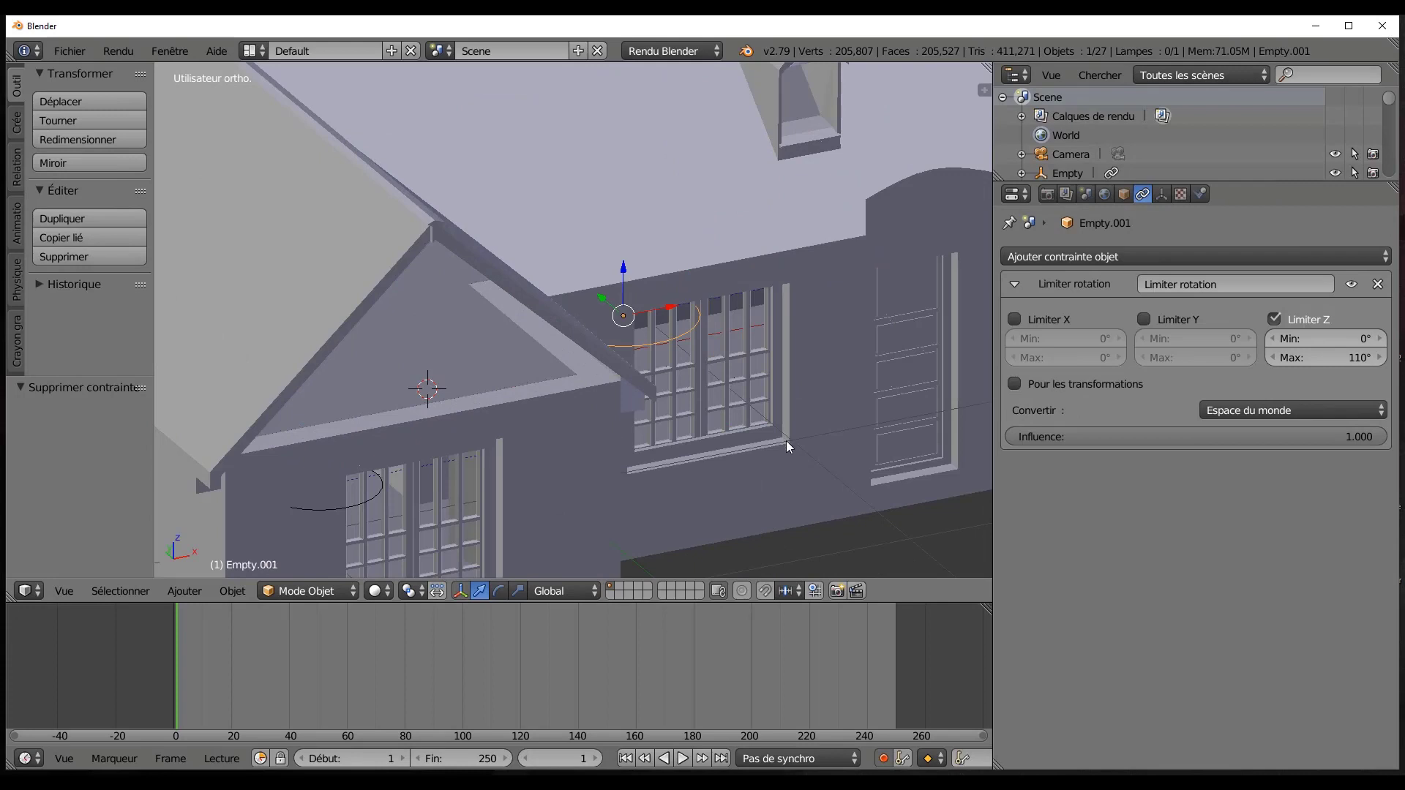
pyautogui.press('r')
pyautogui.press('z')
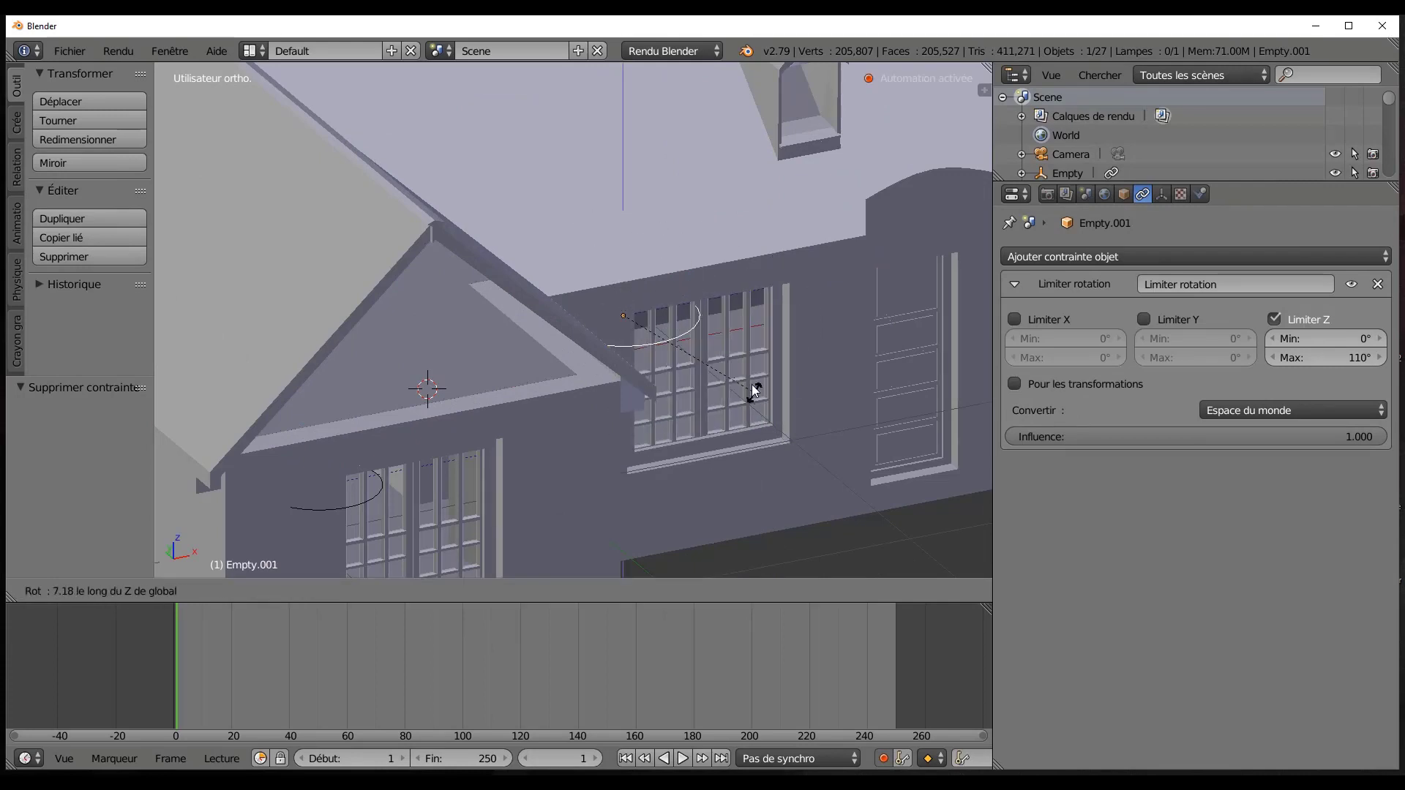
pyautogui.press('Escape')
# Examine the Copy Rotation settings and available targets of both front window casements, and the constraint on their empty.
pyautogui.moveTo(675, 244); pyautogui.dragTo(787, 414, button='middle')
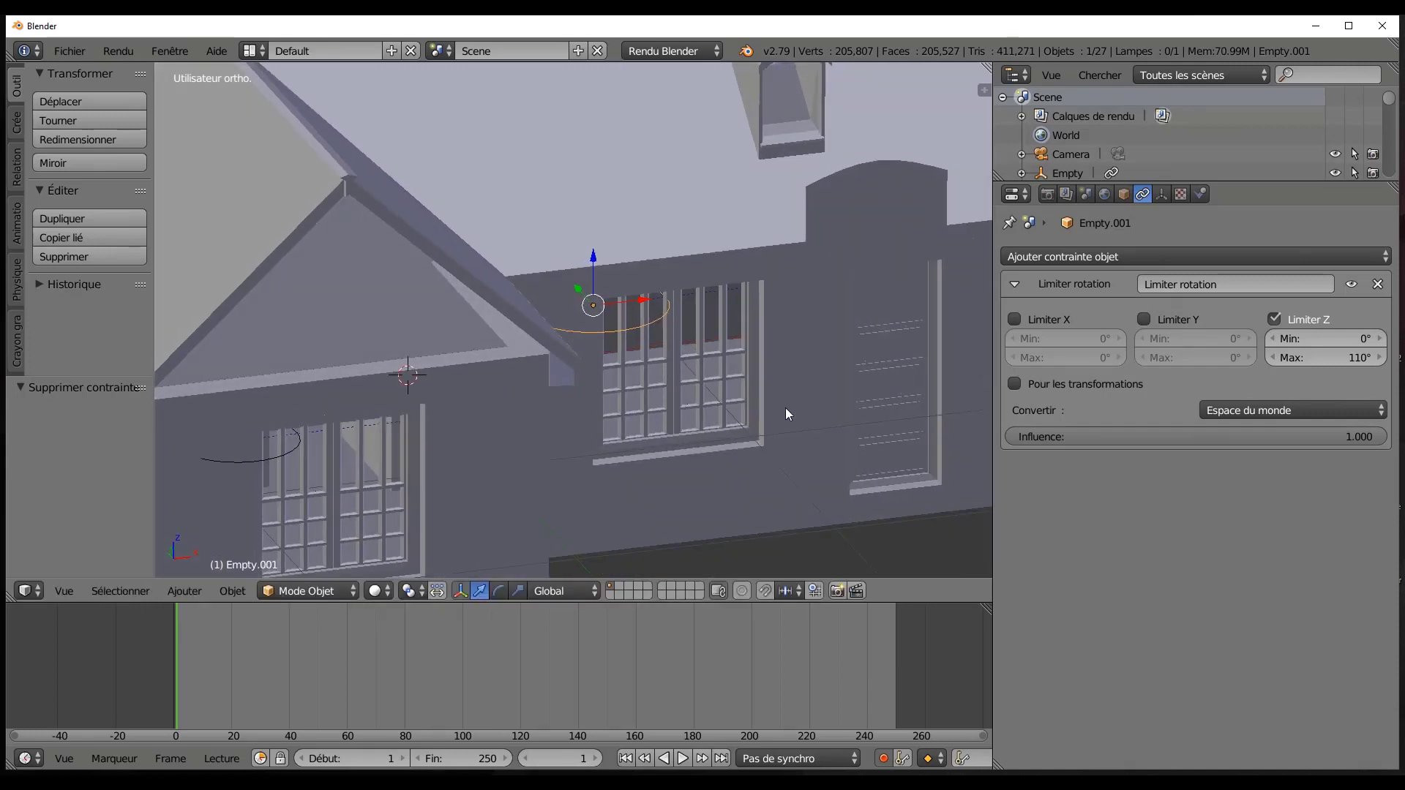
pyautogui.rightClick(657, 359)
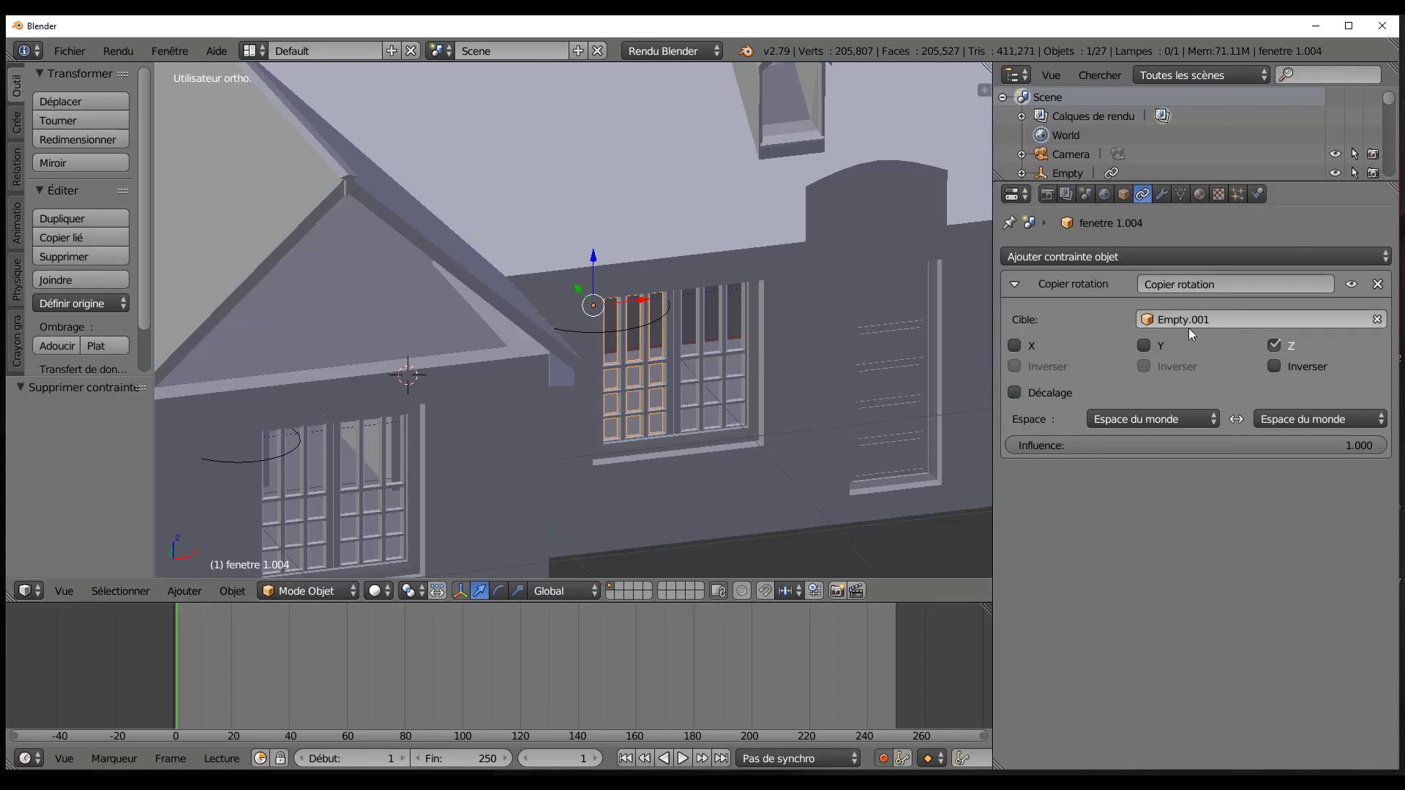
pyautogui.click(1275, 345)
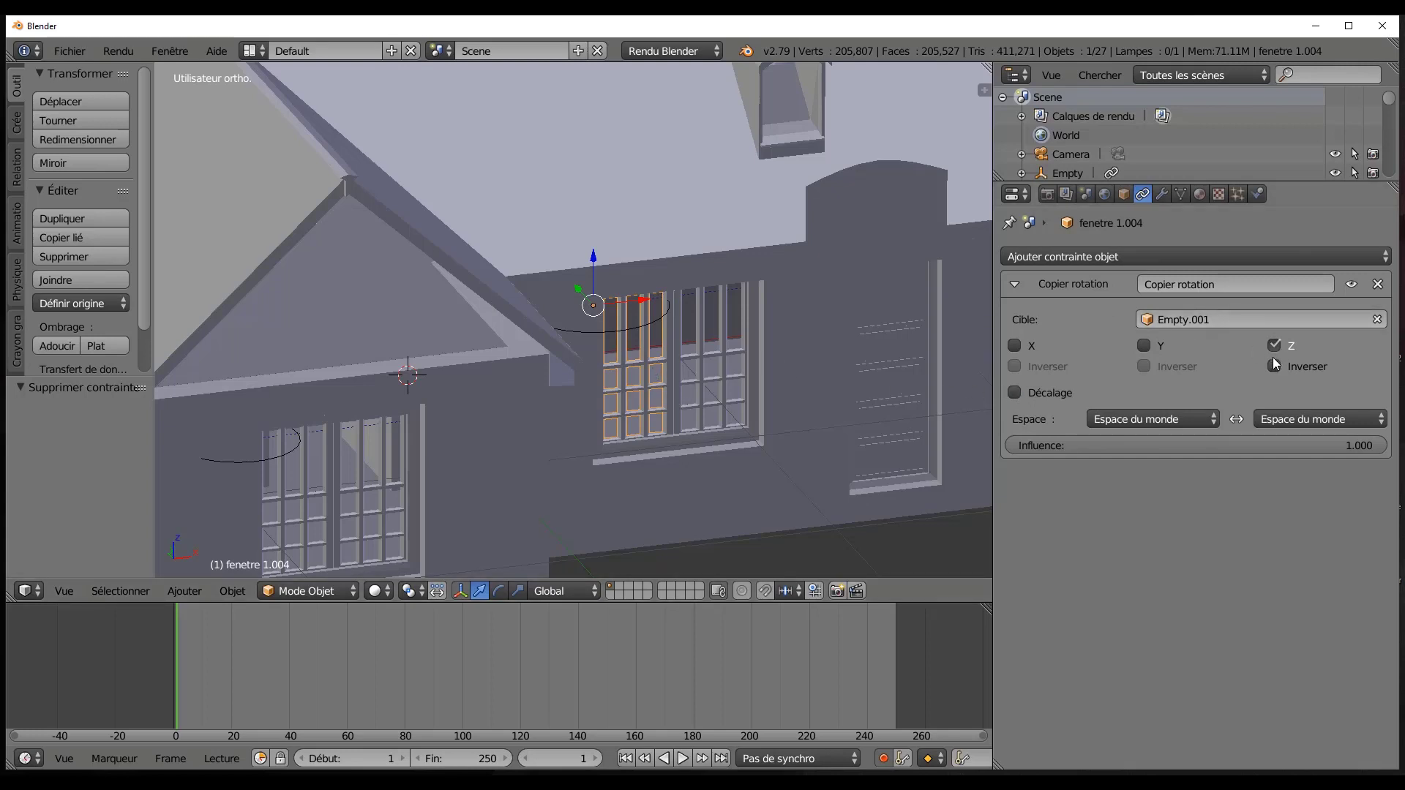
pyautogui.rightClick(701, 360)
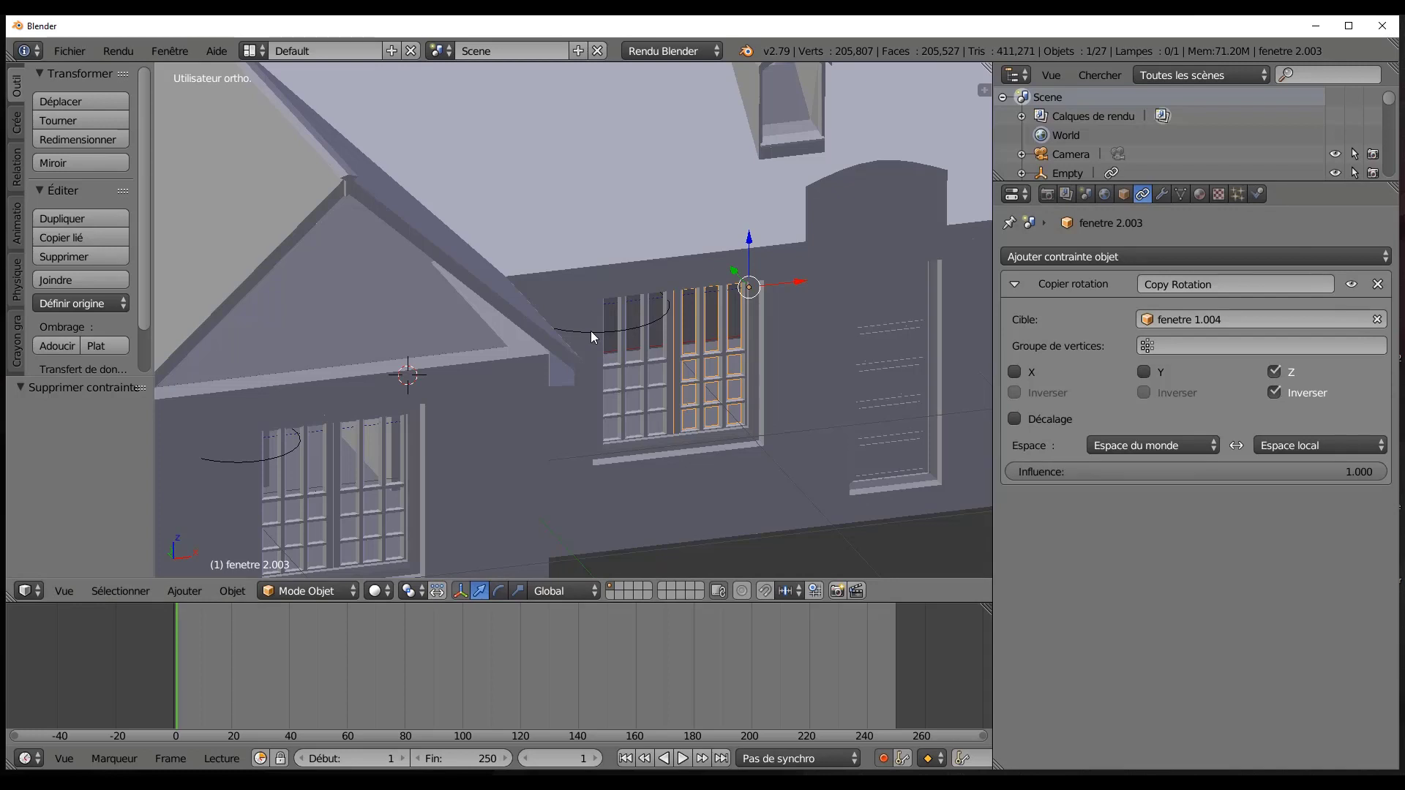
pyautogui.click(1261, 319)
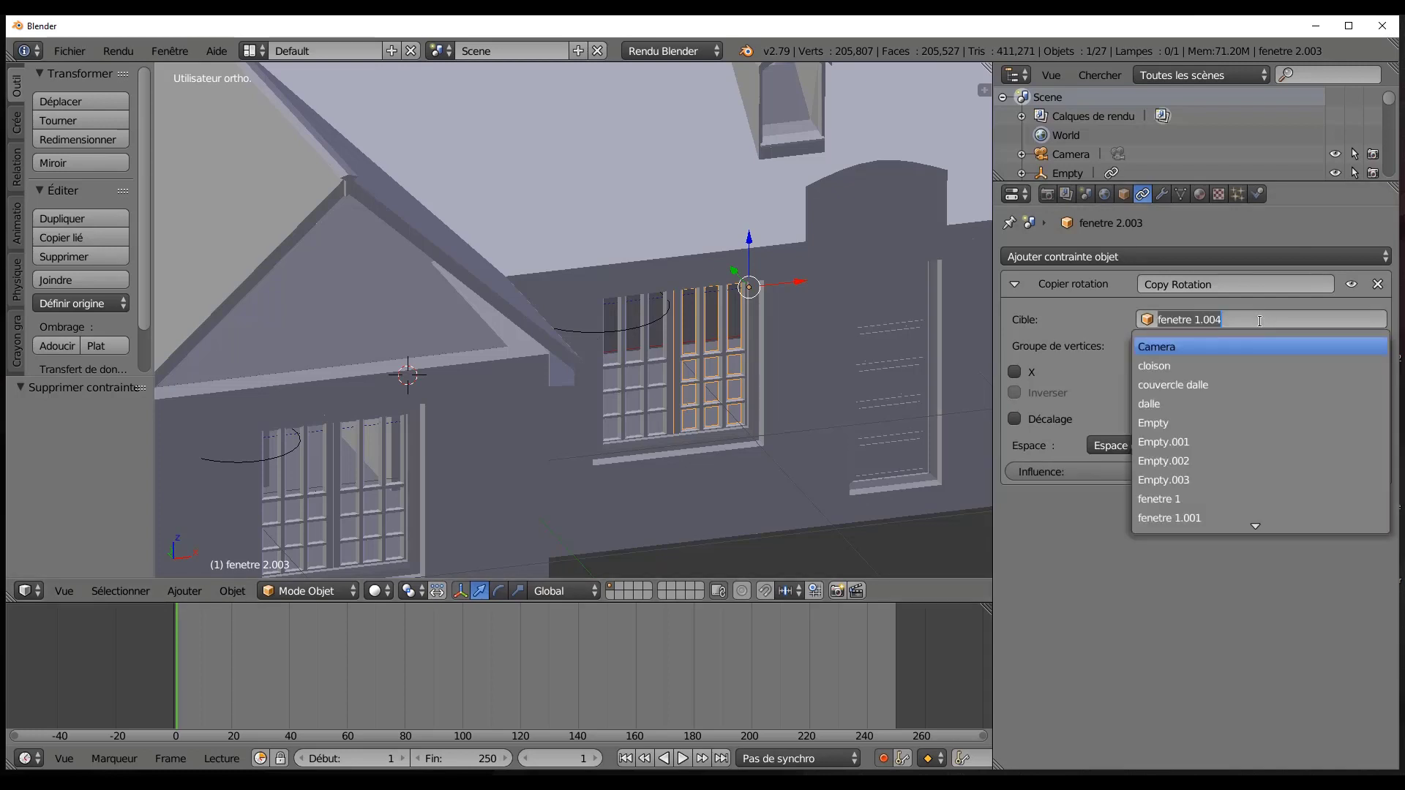
pyautogui.rightClick(587, 331)
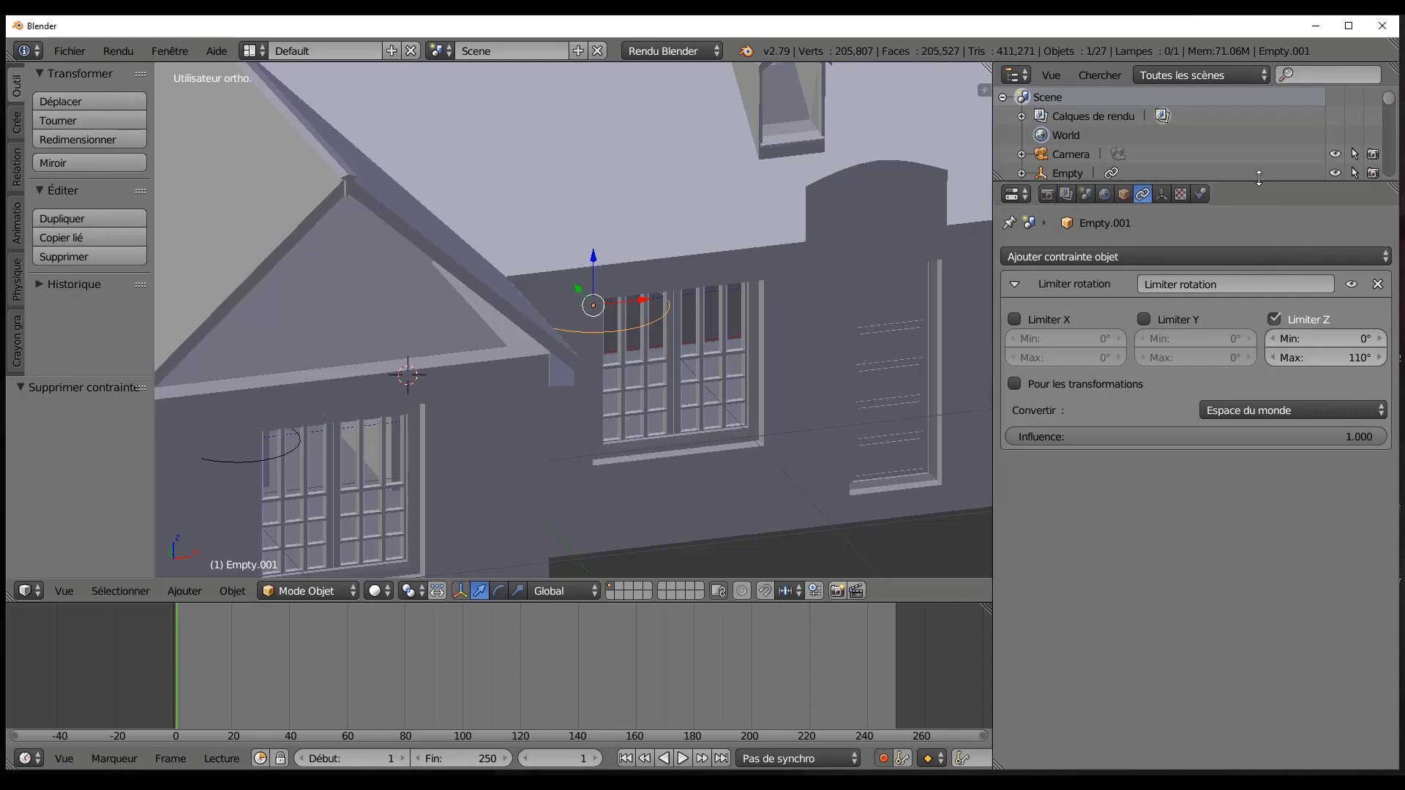
pyautogui.moveTo(1262, 181); pyautogui.dragTo(1298, 436)
pyautogui.moveTo(1317, 539); pyautogui.dragTo(1299, 216)
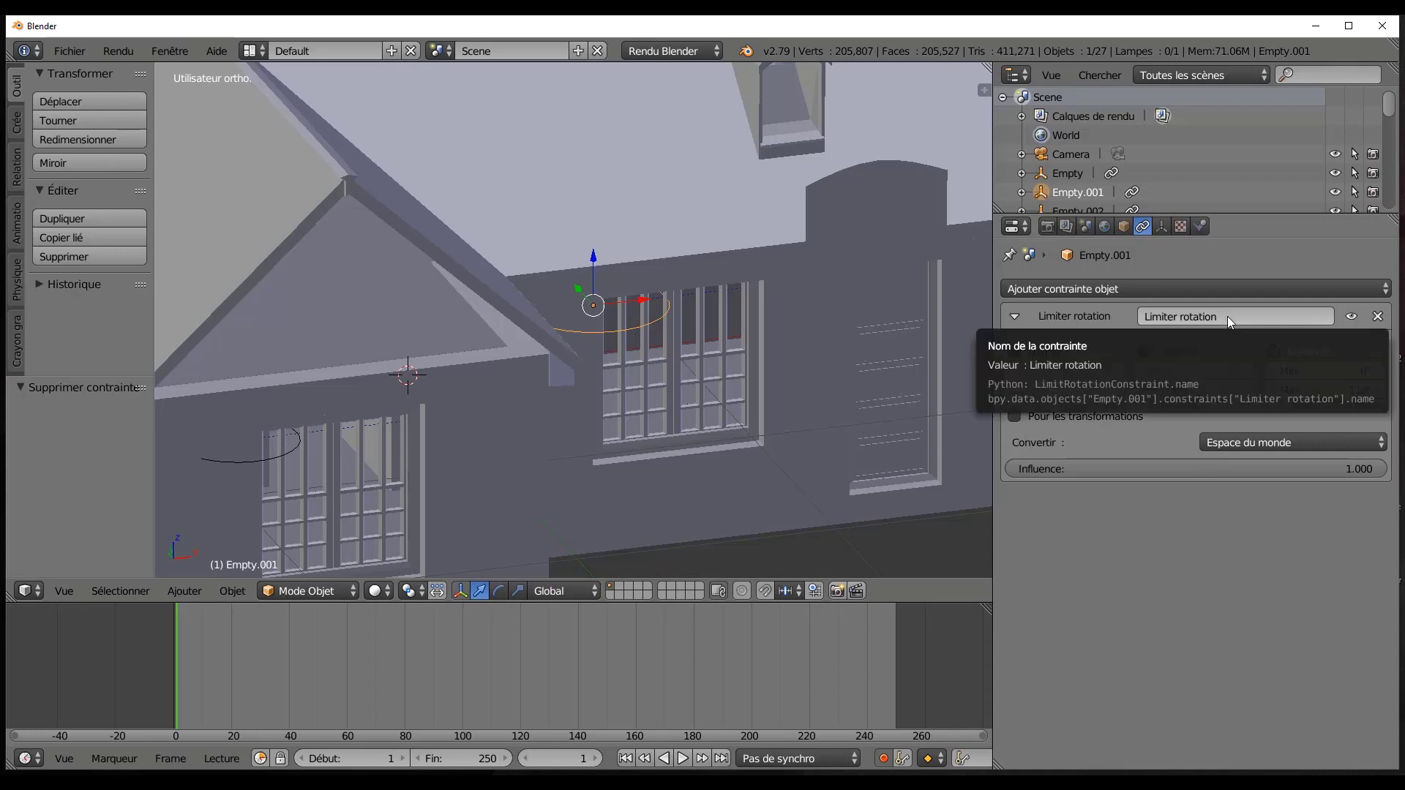
pyautogui.rightClick(621, 353)
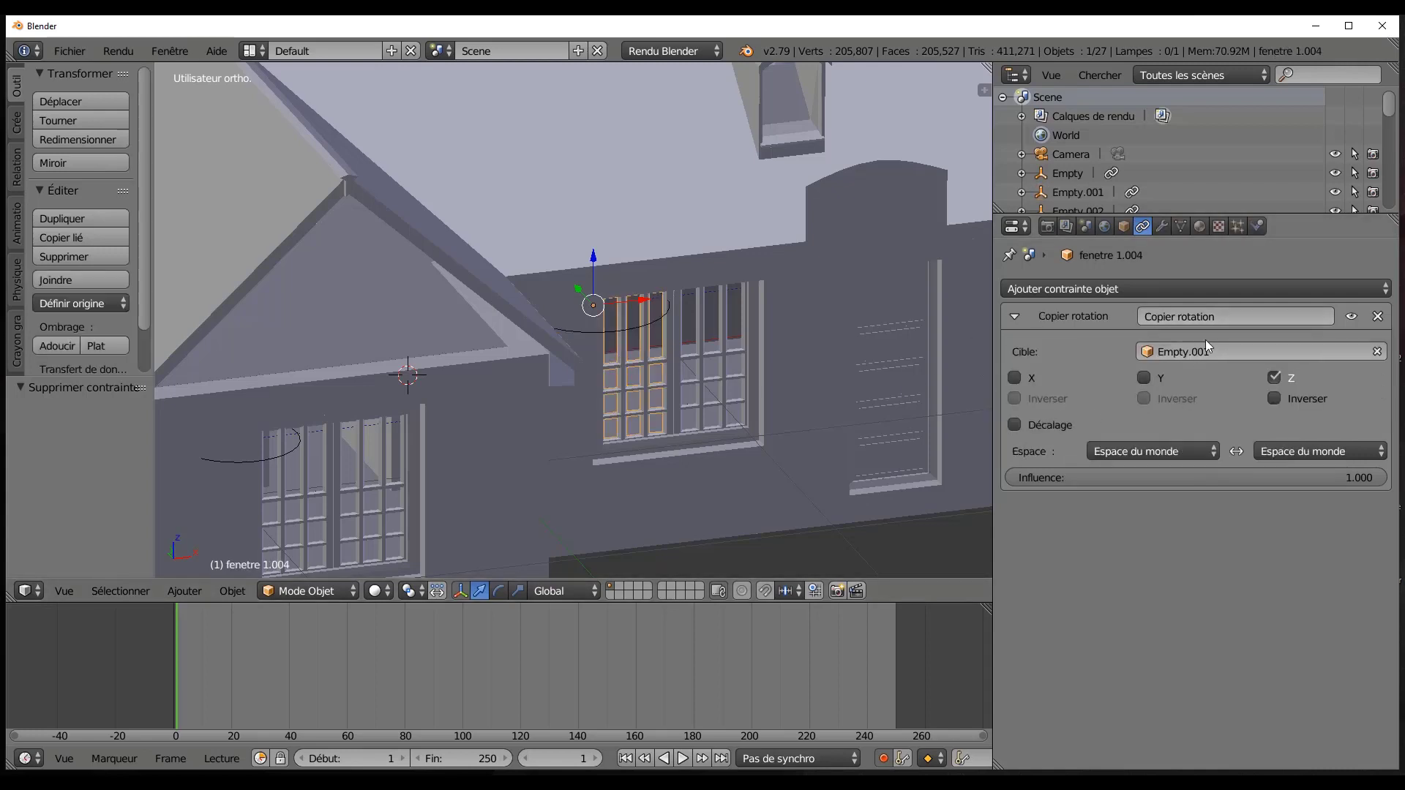
pyautogui.click(1279, 356)
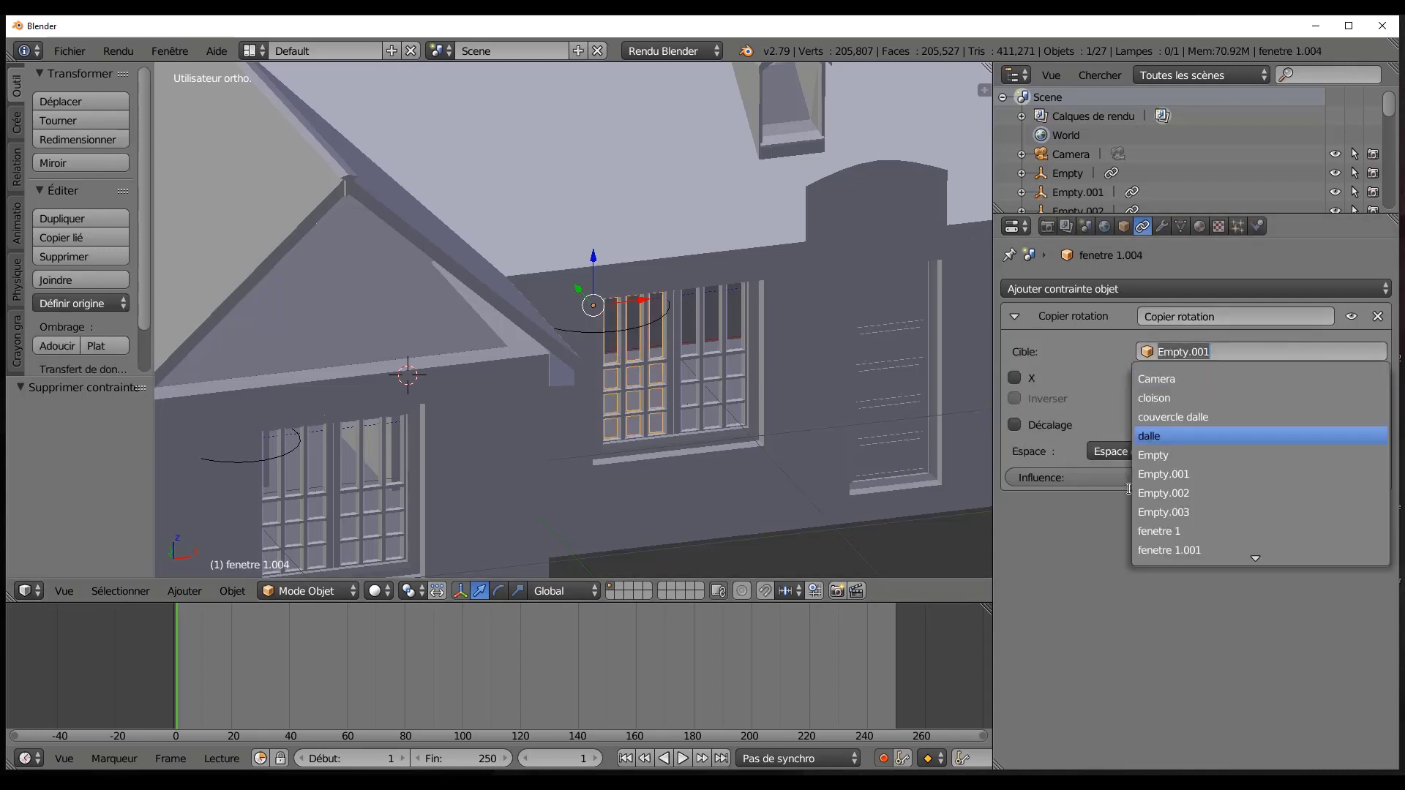
# Set the Copy Rotation target of casement fenetre 2.003 to fenetre 1.
pyautogui.rightClick(722, 384)
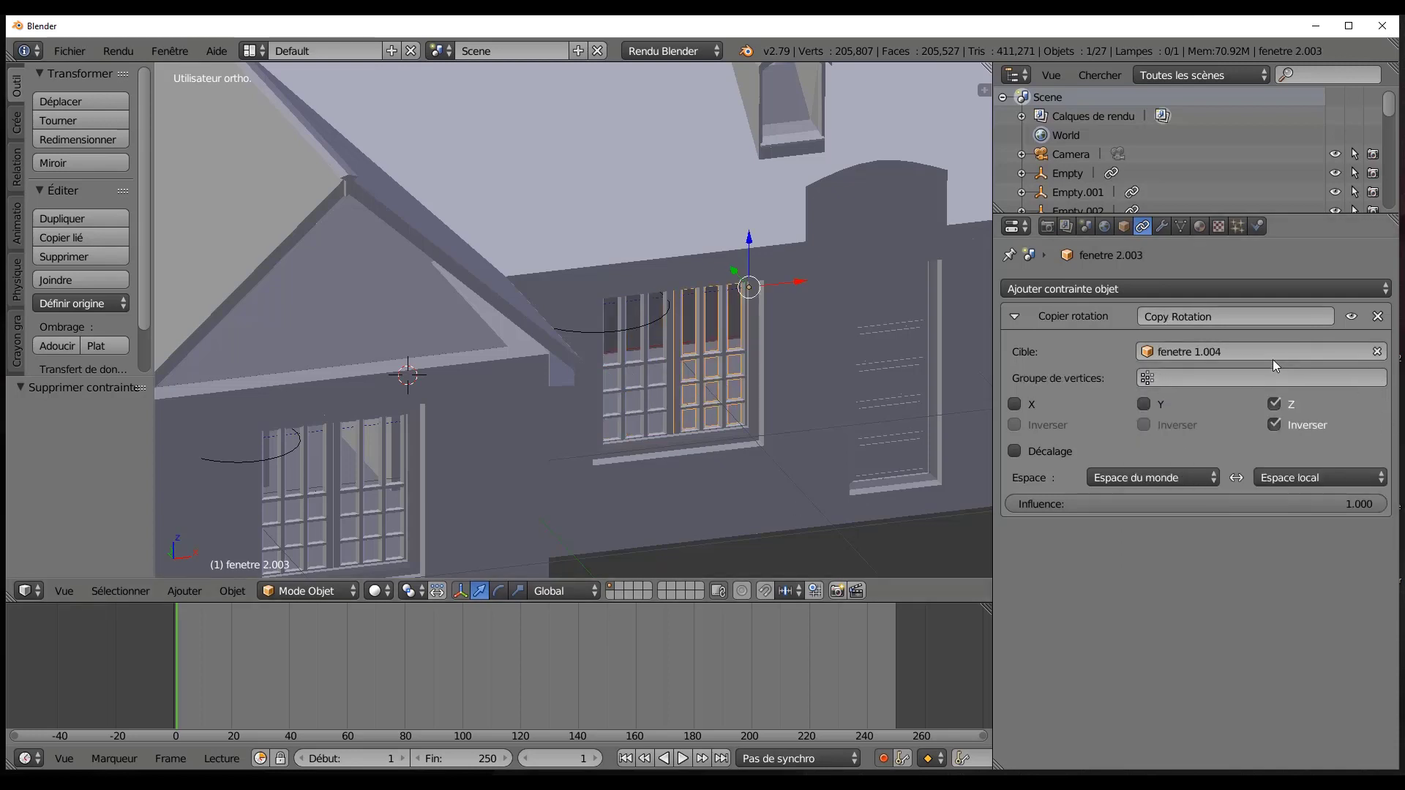
pyautogui.click(1244, 357)
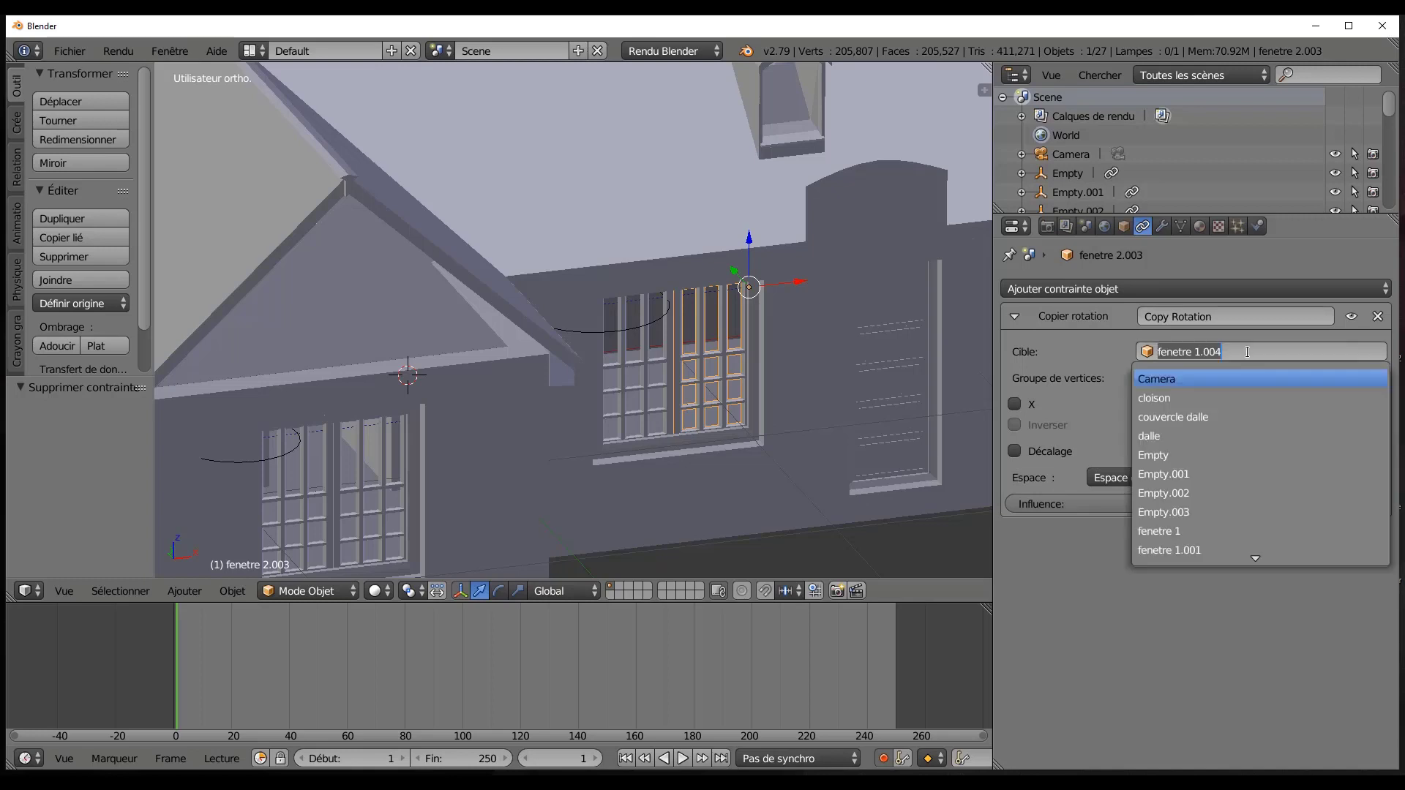
pyautogui.click(1230, 532)
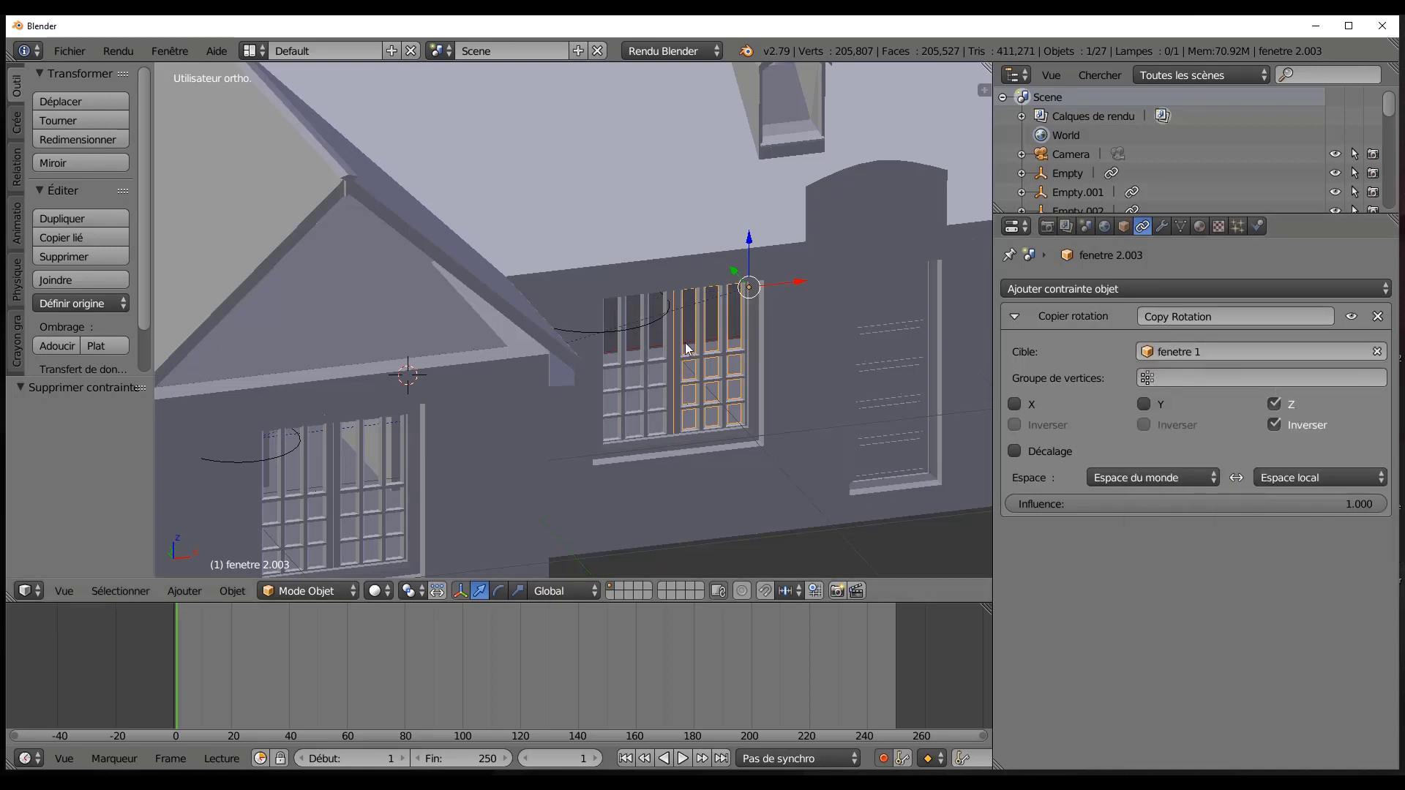
# Try rotating the front window's Empty.001 about the Z axis to test how its casements follow.
pyautogui.rightClick(597, 334)
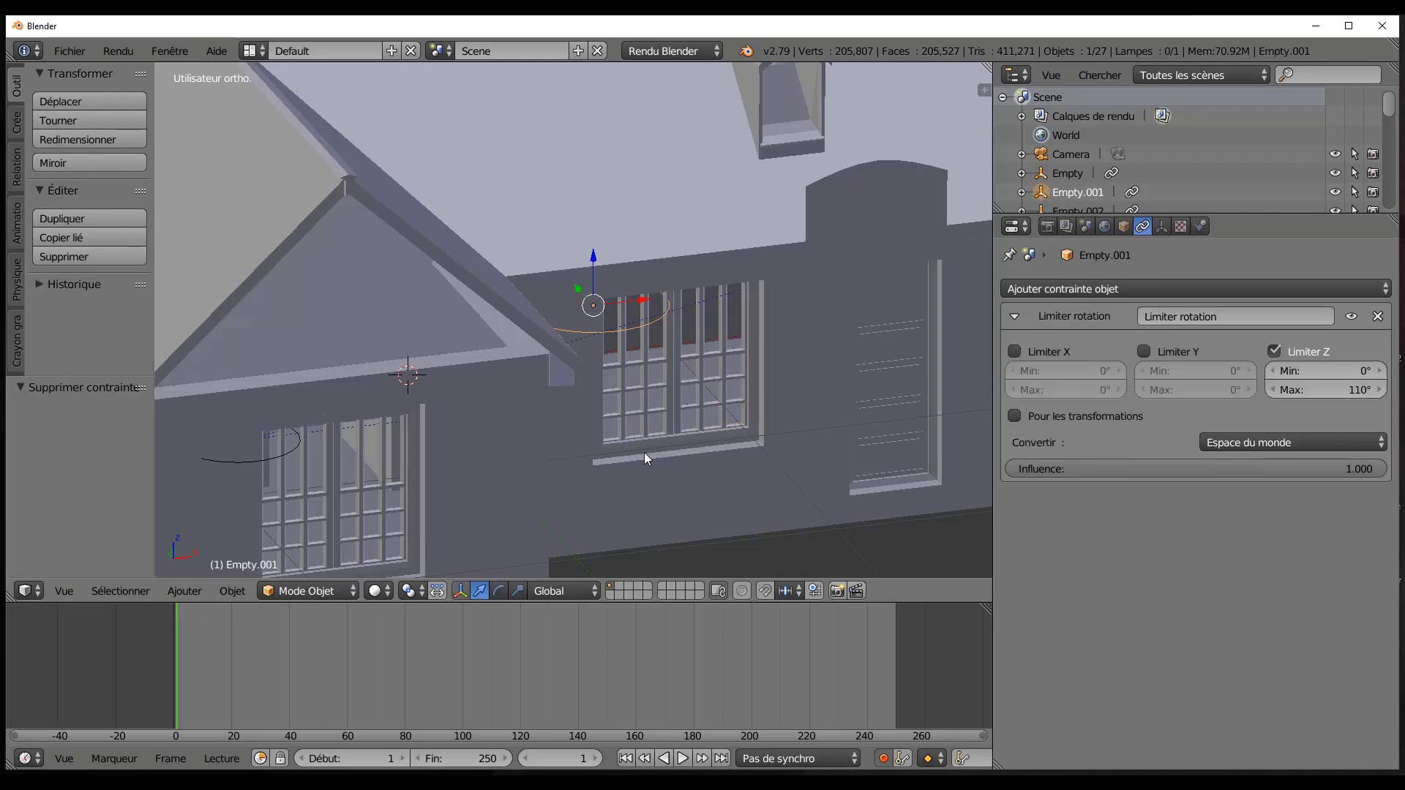
pyautogui.press('r')
pyautogui.press('z')
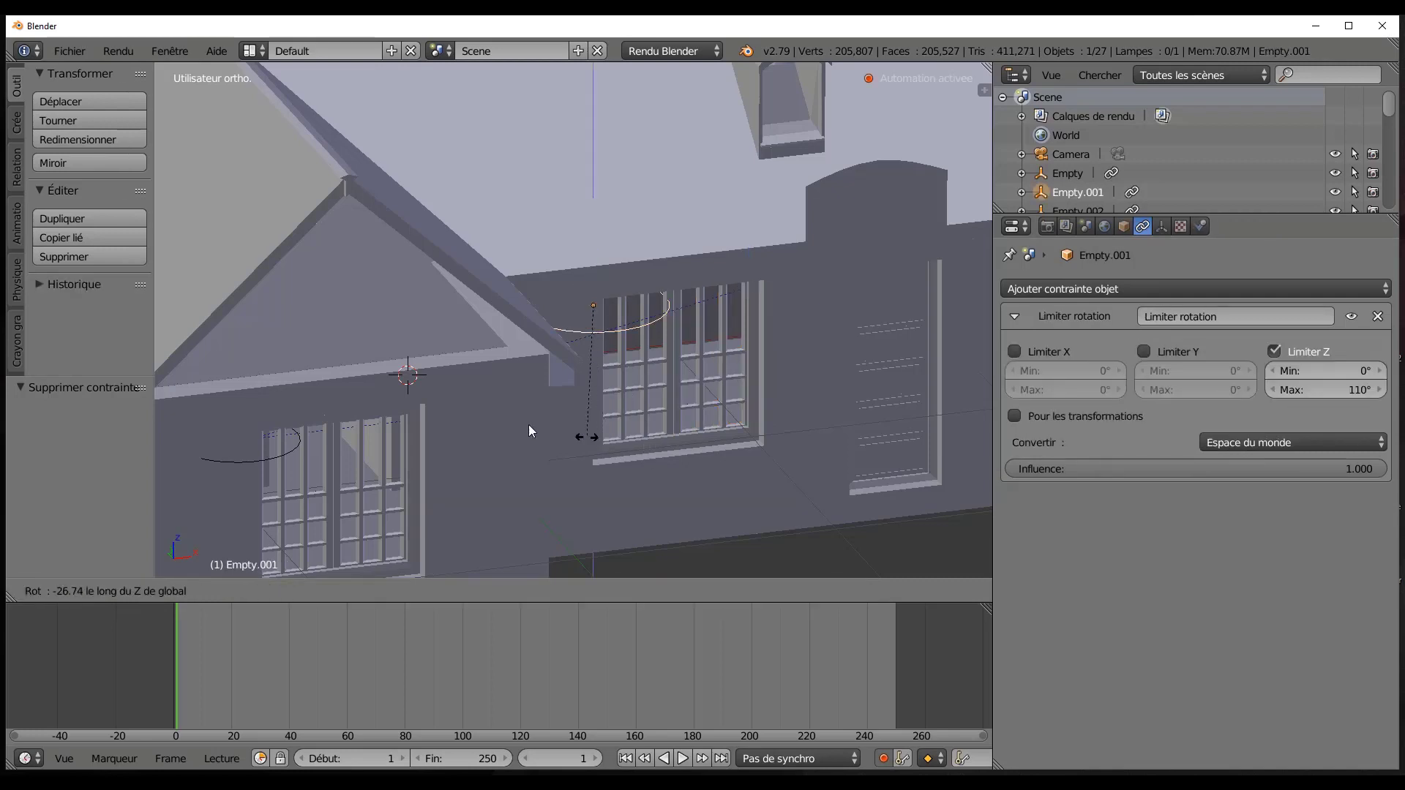
pyautogui.click(730, 273)
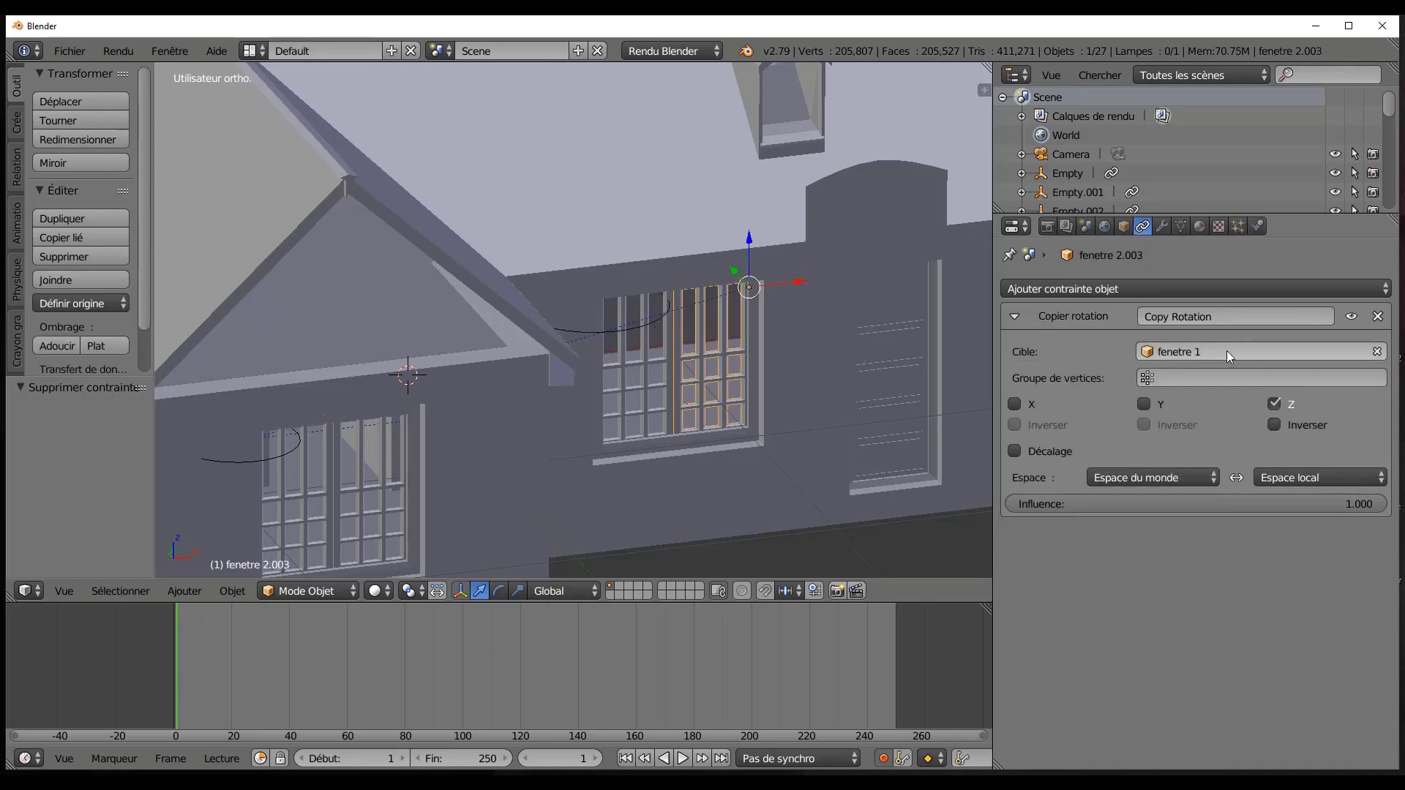
# Set the Copy Rotation target of casement fenetre 2.003 to Empty.001 and enable Invert for its Z axis.
pyautogui.click(1226, 352)
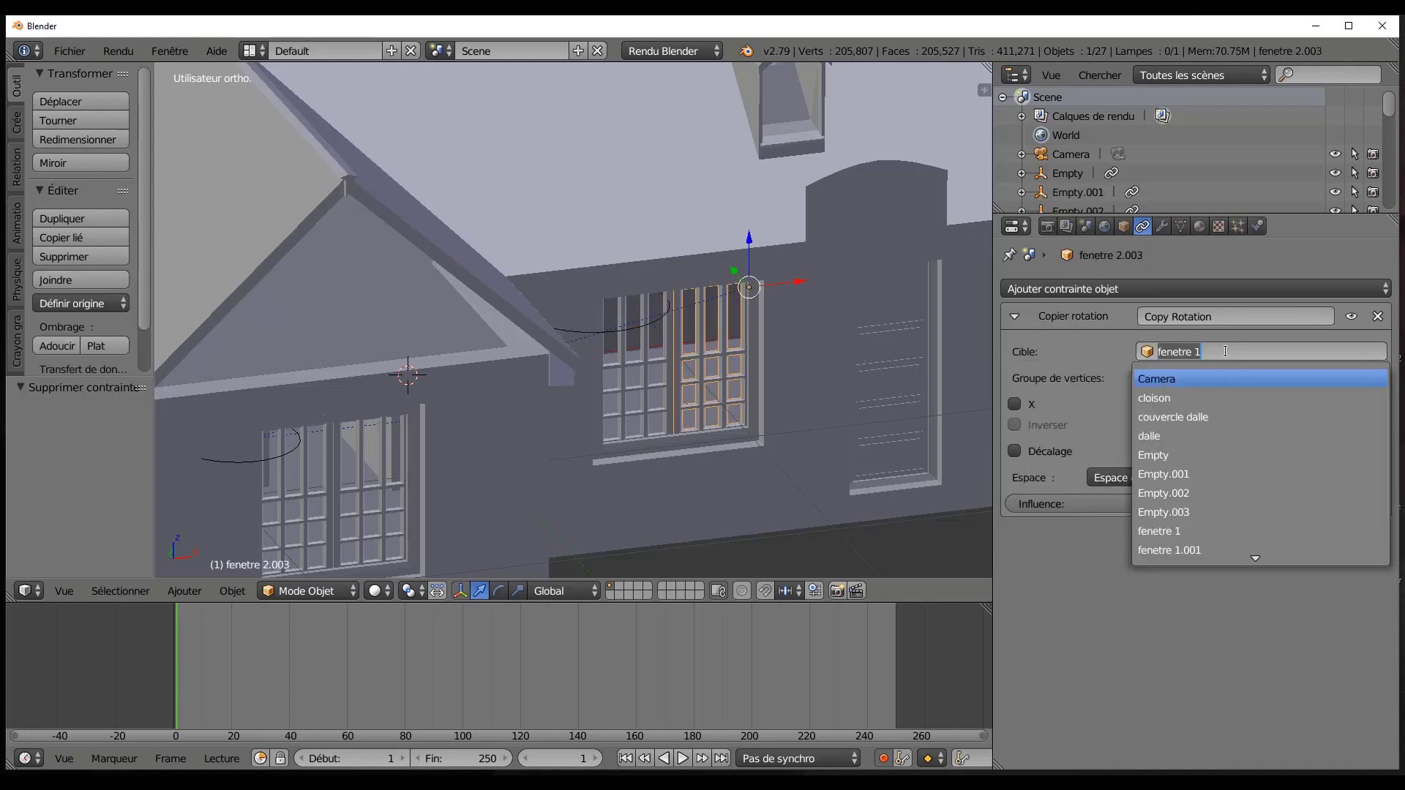
pyautogui.click(1218, 474)
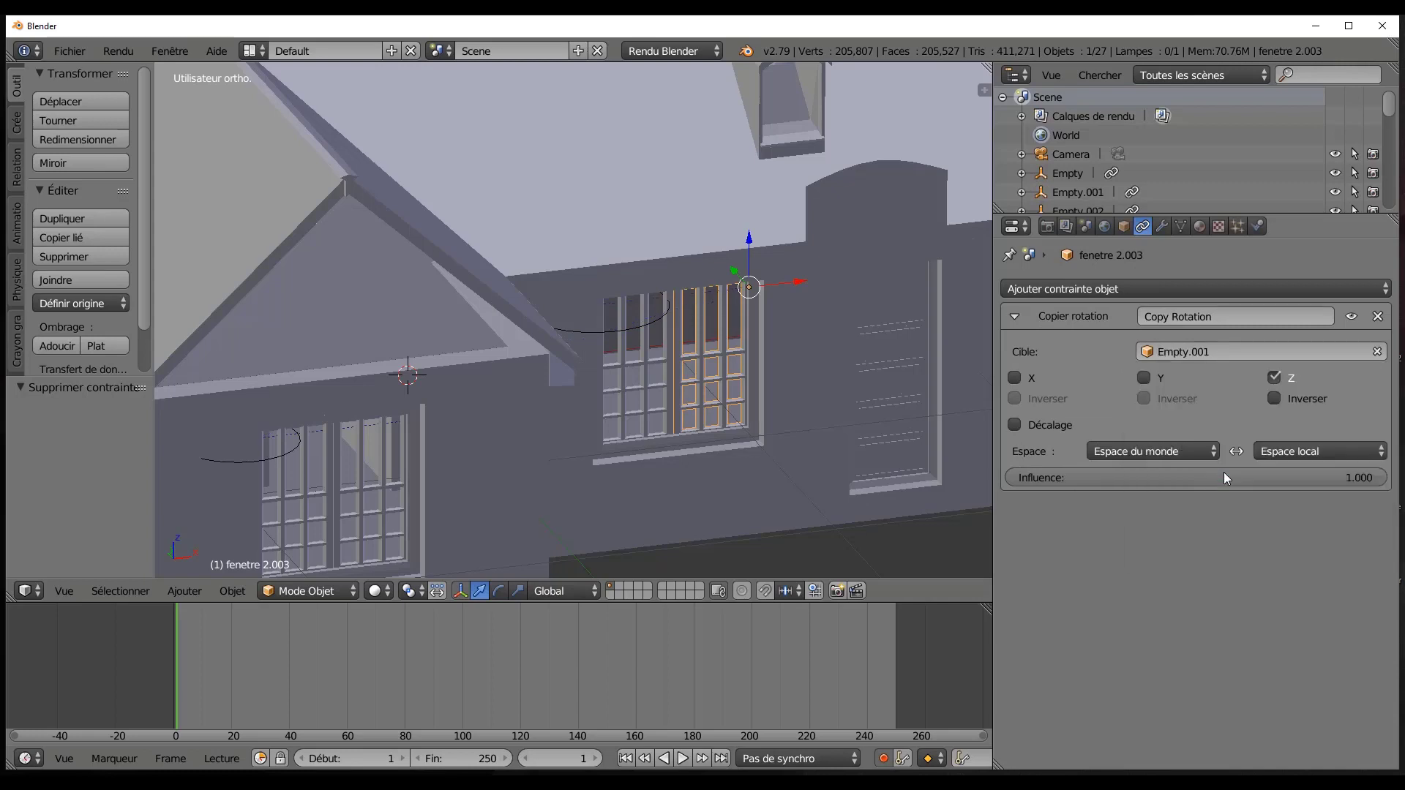
pyautogui.click(1275, 398)
# Try rotating Empty.001 about the Z axis again with the retargeted casement, and cancel the rotation.
pyautogui.rightClick(596, 330)
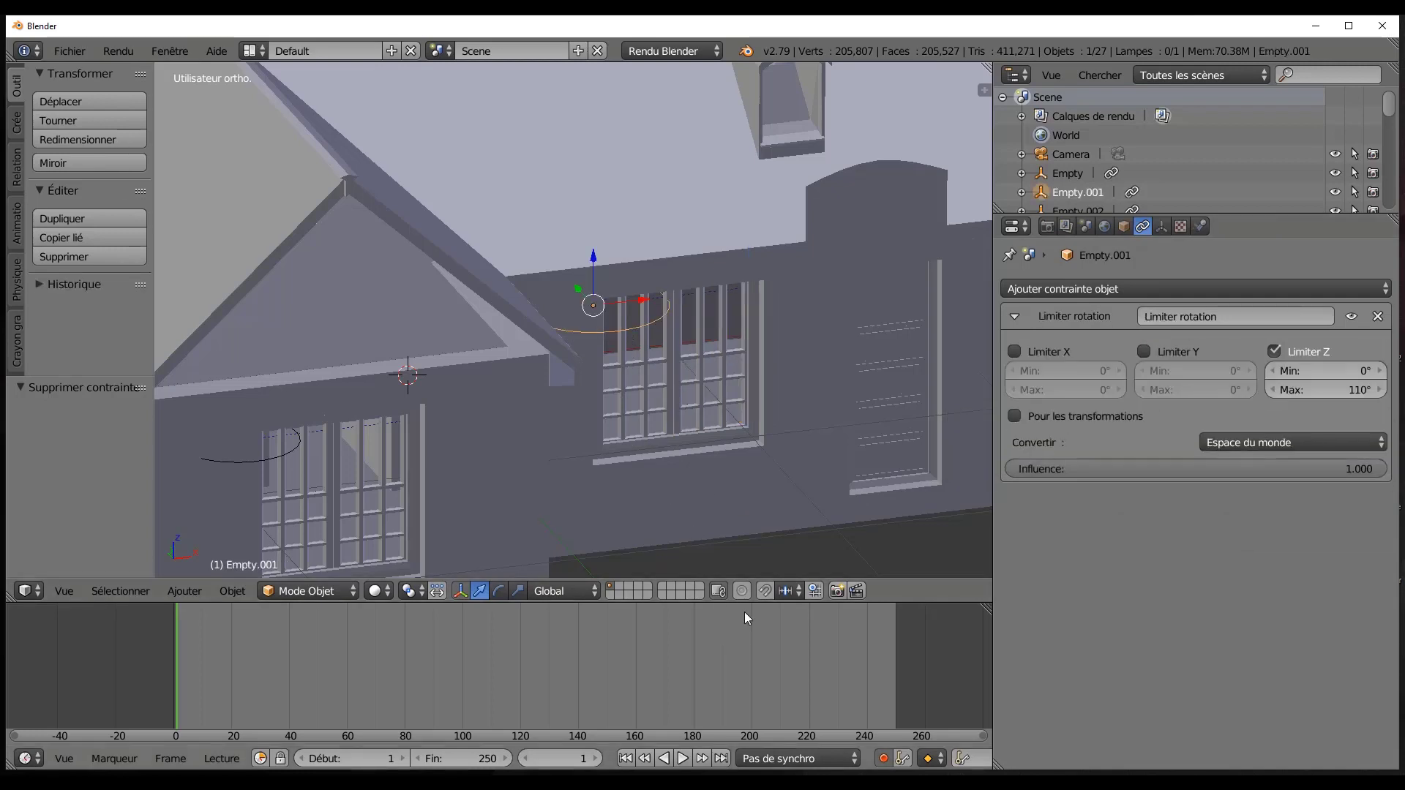
pyautogui.press('r')
pyautogui.press('z')
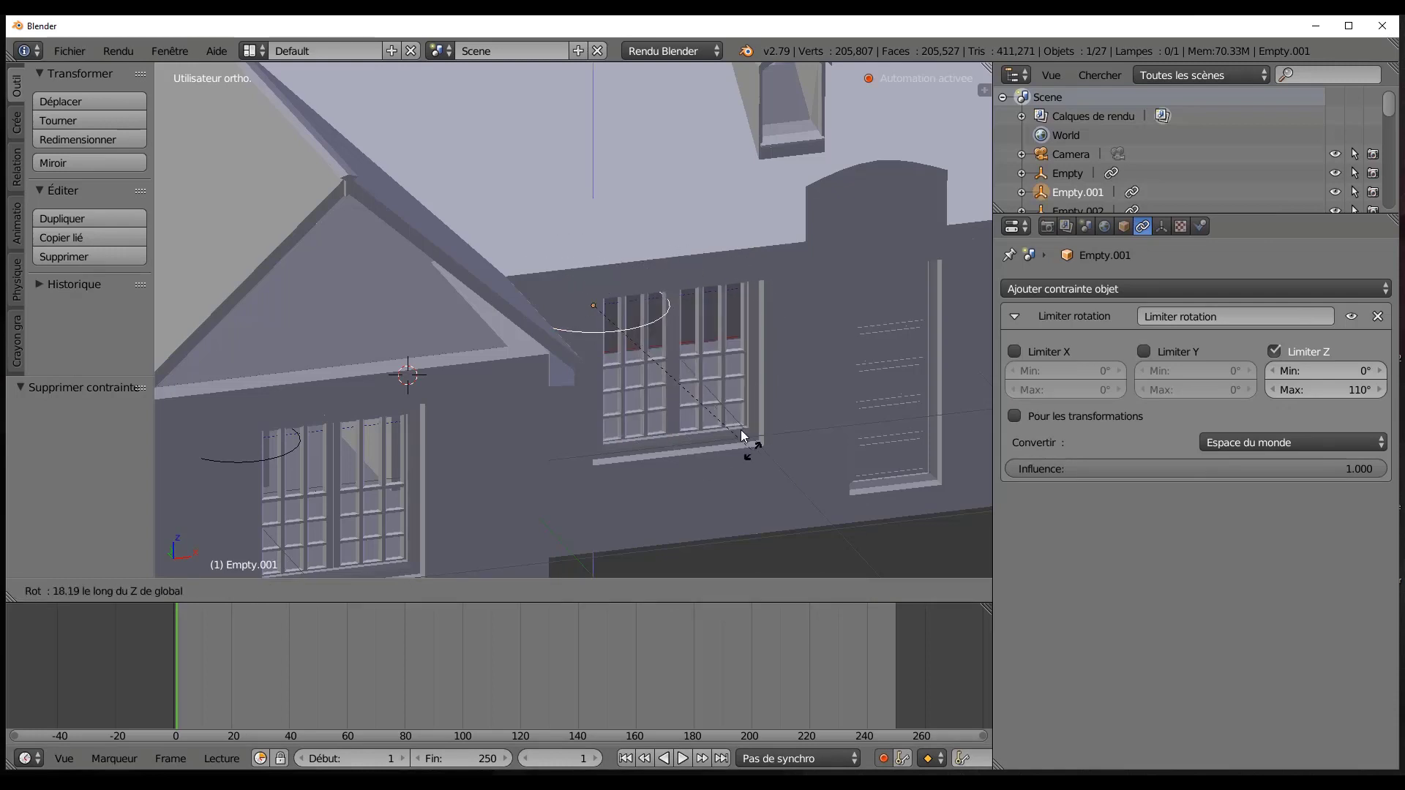
pyautogui.rightClick(676, 292)
# Select casement fenetre 2.003, bring the whole house into view, and enlarge the 3D viewport by shrinking the timeline and properties areas.
pyautogui.rightClick(721, 388)
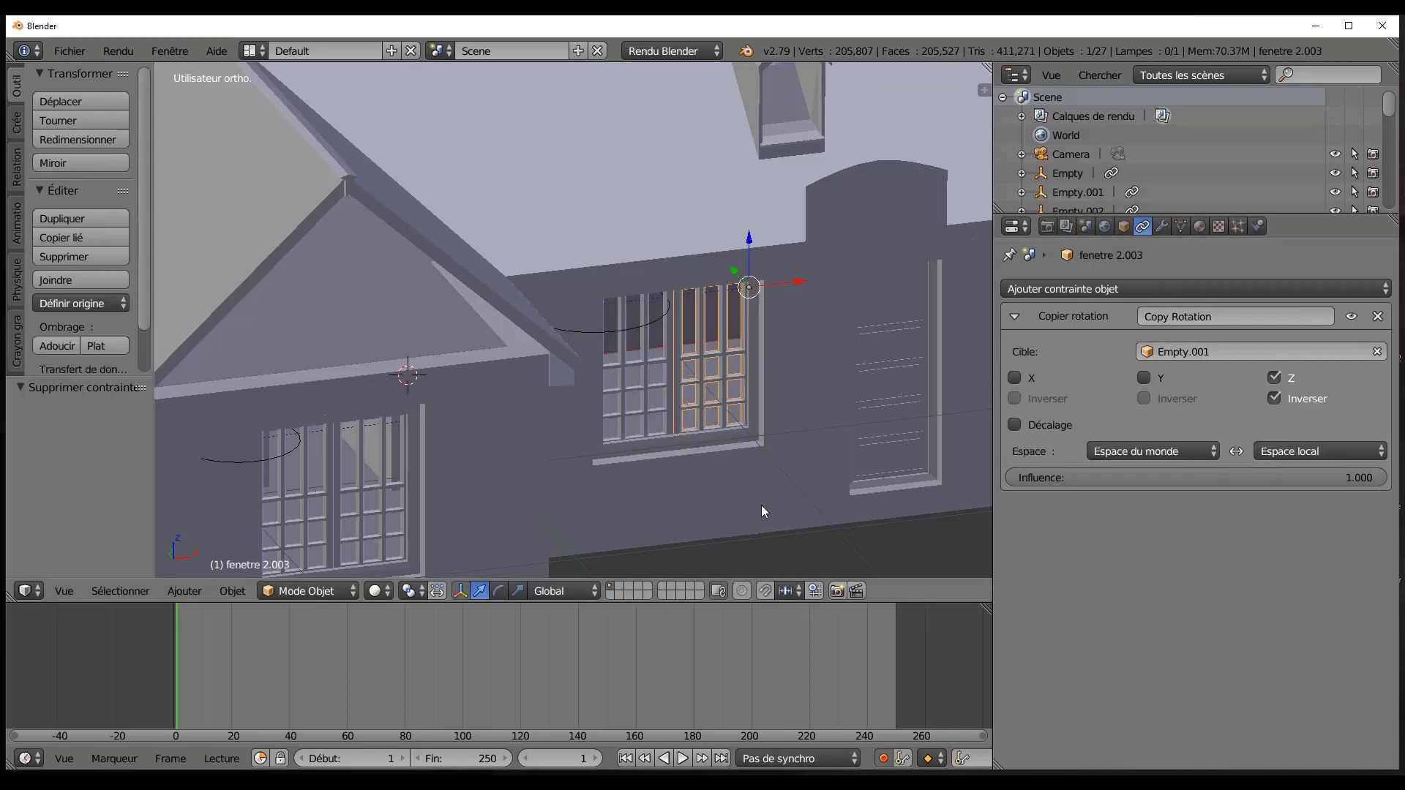
pyautogui.scroll(-8, 761, 505)
pyautogui.moveTo(761, 505); pyautogui.dragTo(628, 518, button='middle')
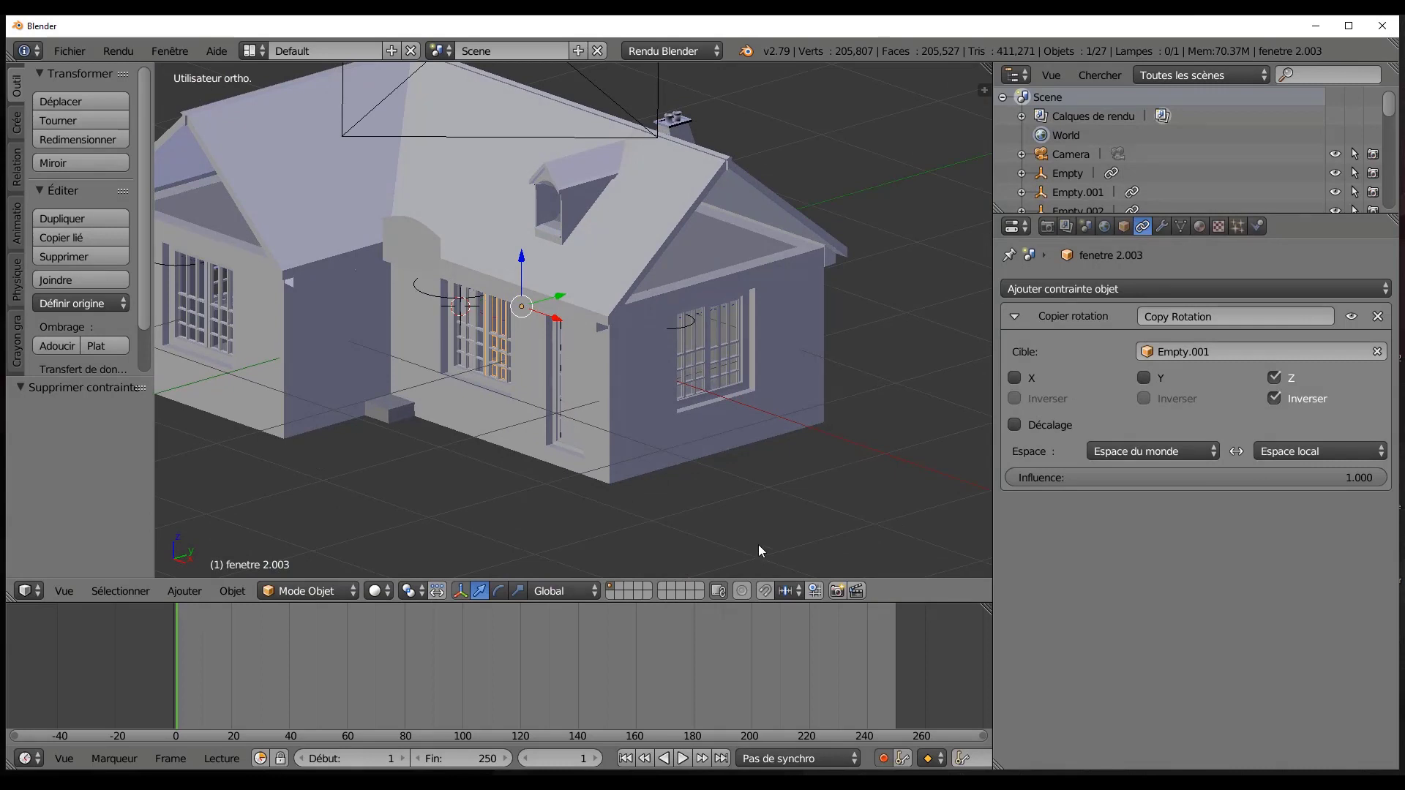
pyautogui.moveTo(758, 544); pyautogui.dragTo(907, 574, button='middle')
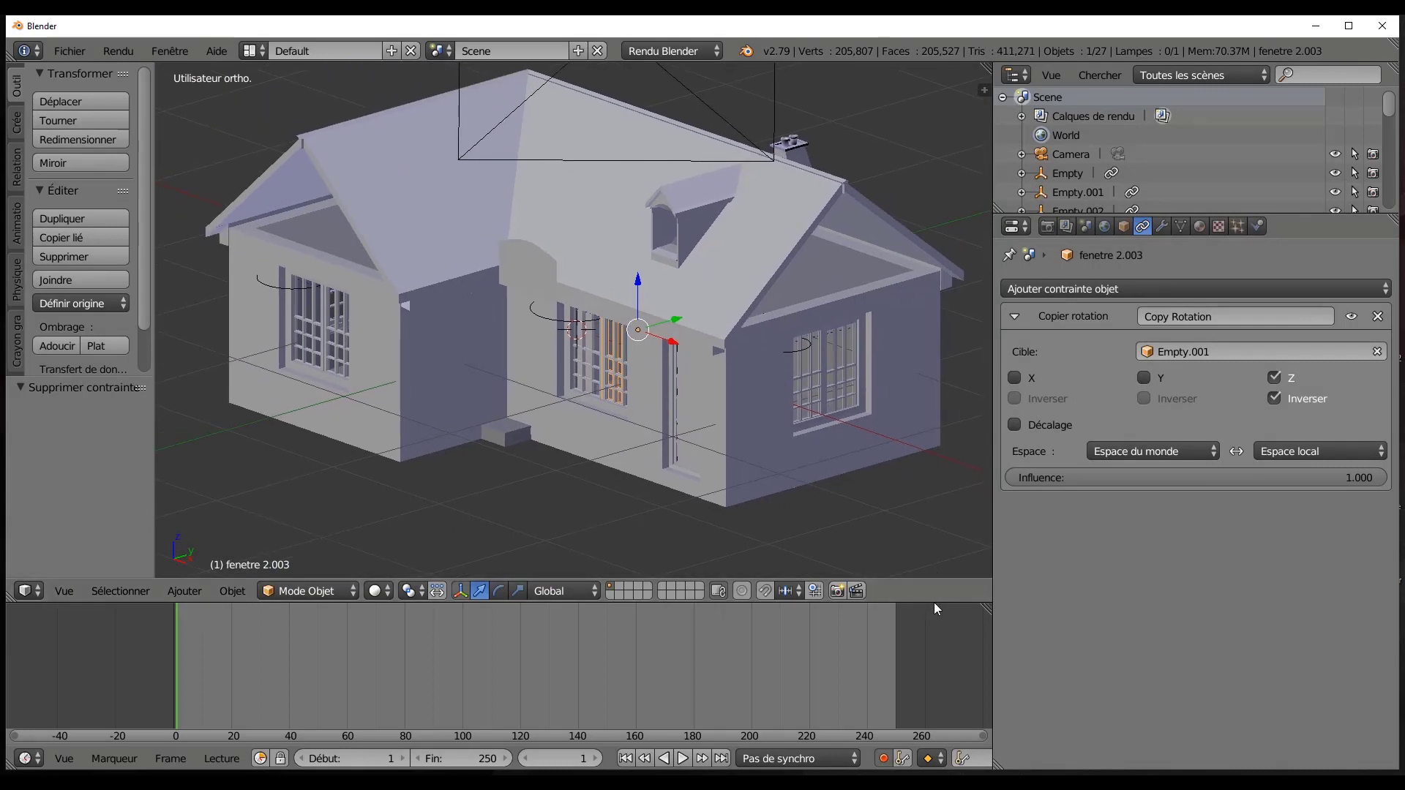
pyautogui.moveTo(937, 609); pyautogui.dragTo(944, 688)
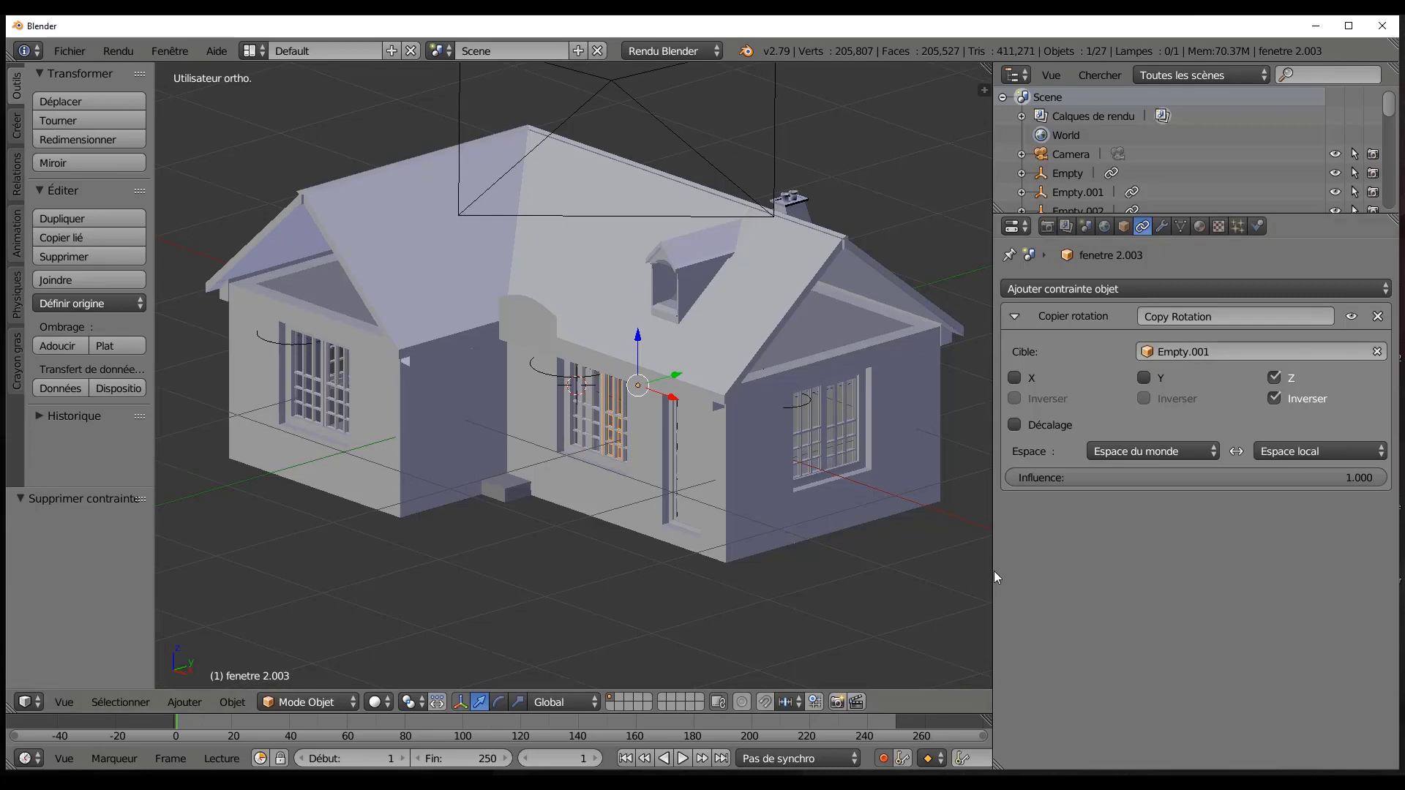
pyautogui.moveTo(994, 571); pyautogui.dragTo(1093, 571)
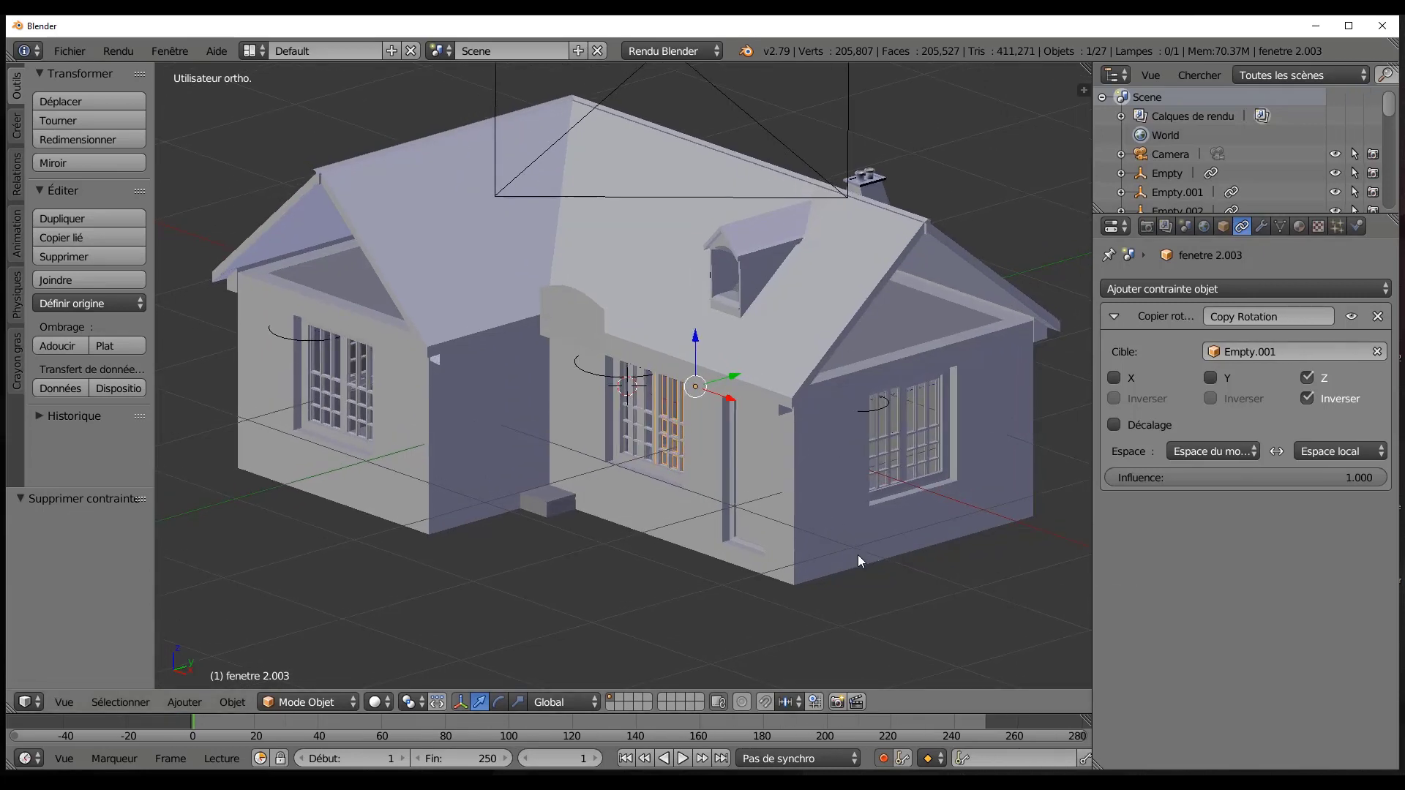
pyautogui.keyDown('shift'); pyautogui.moveTo(868, 563); pyautogui.dragTo(881, 578, button='middle'); pyautogui.keyUp('shift')
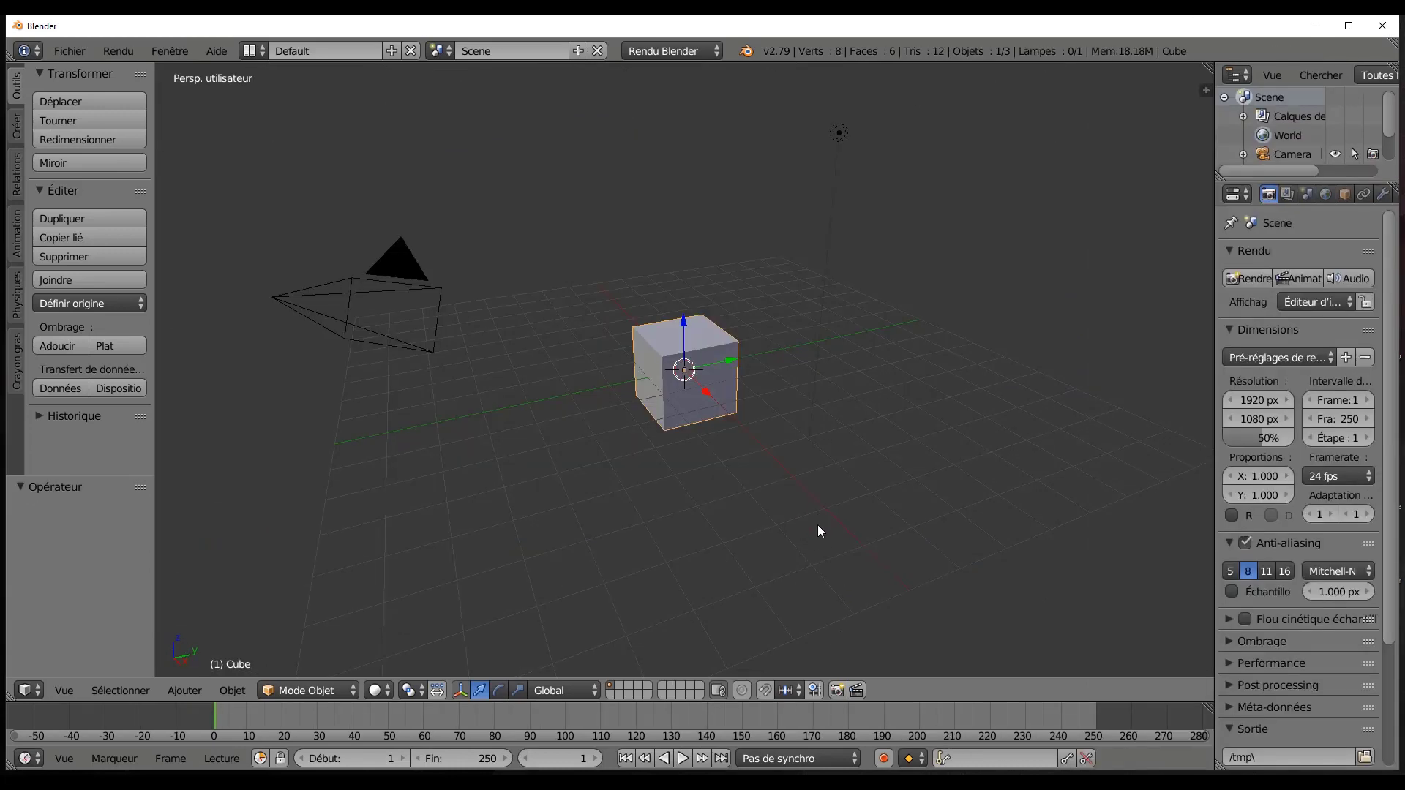
# Delete the default cube, camera and lamp from the new scene.
pyautogui.moveTo(818, 525); pyautogui.dragTo(811, 530, button='middle')
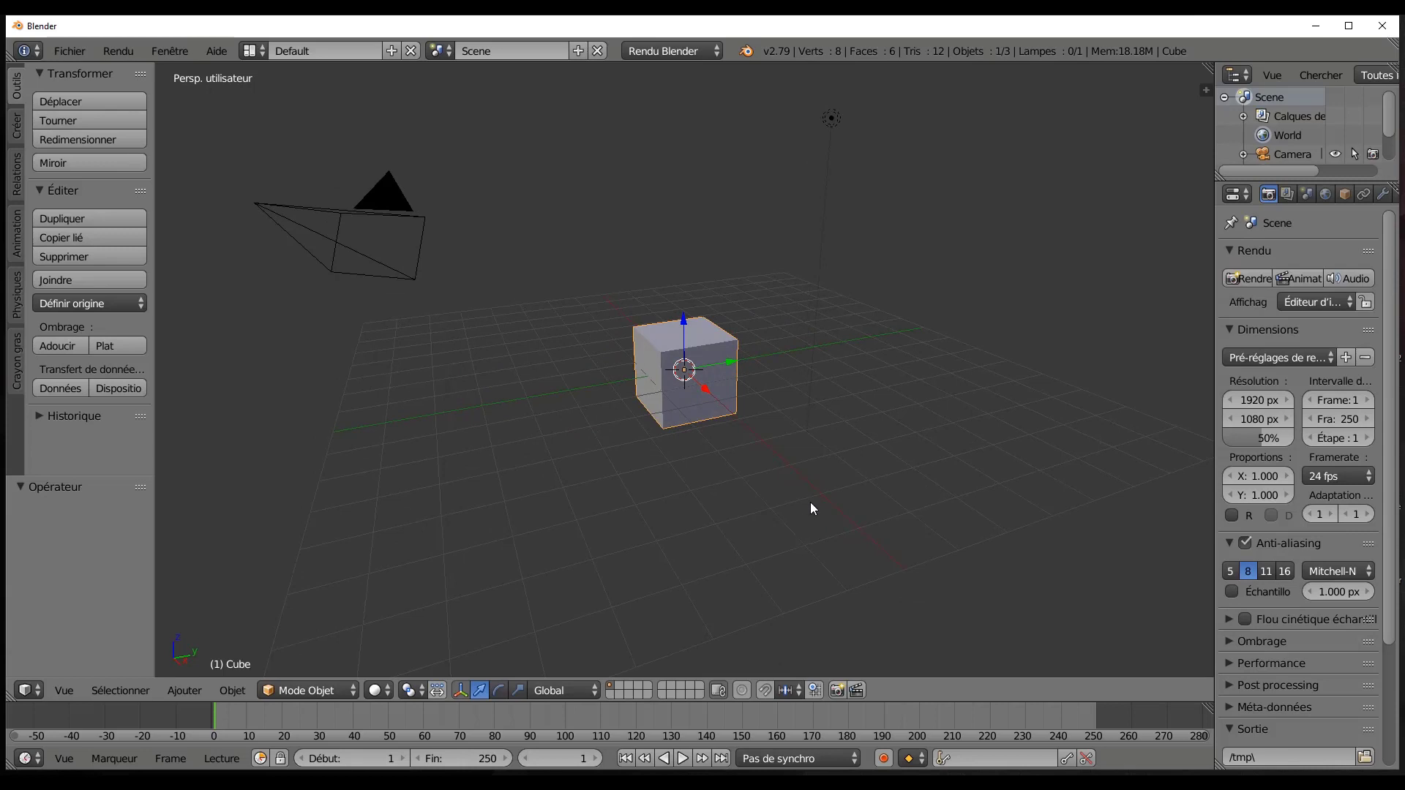
pyautogui.press('a')
pyautogui.press('a')
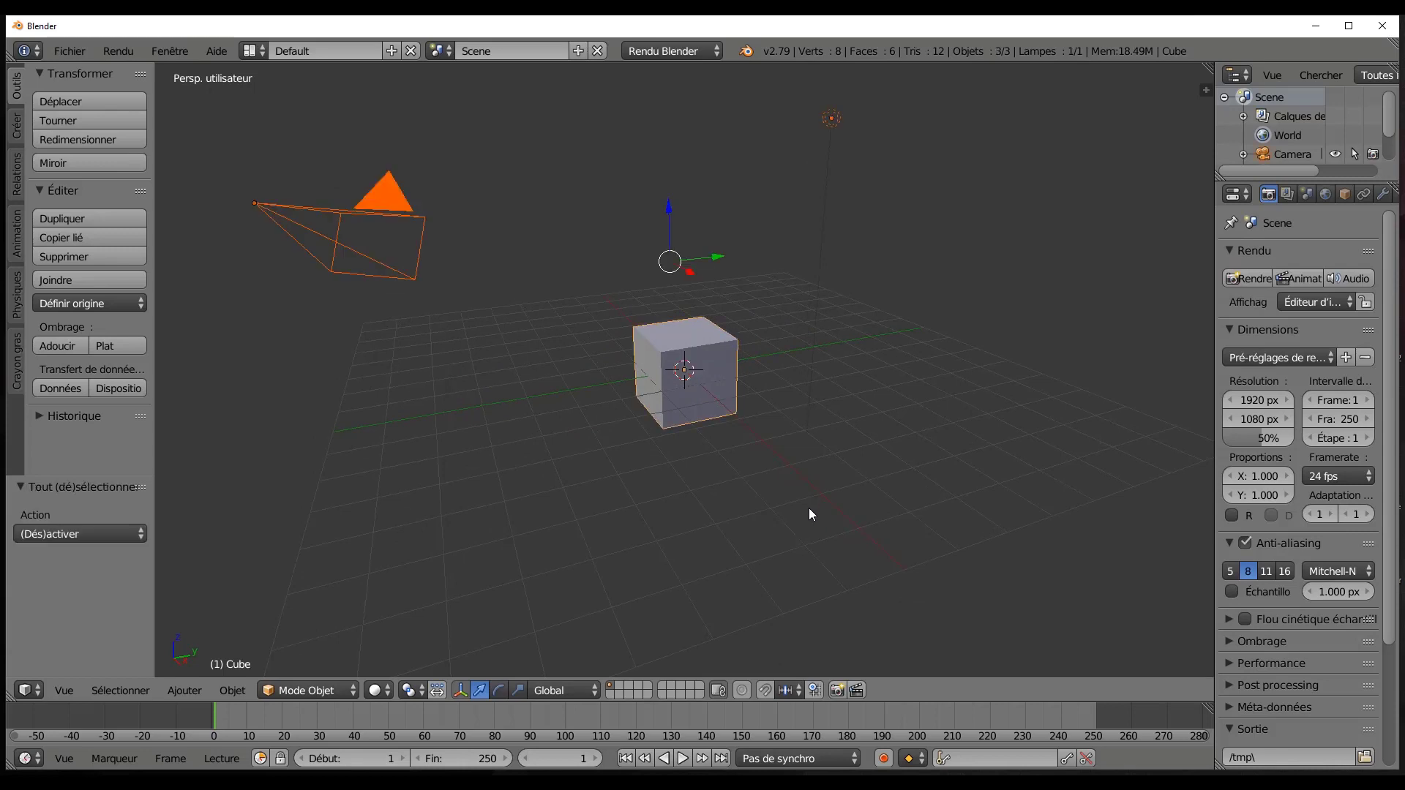
pyautogui.press('x')
pyautogui.click(809, 509)
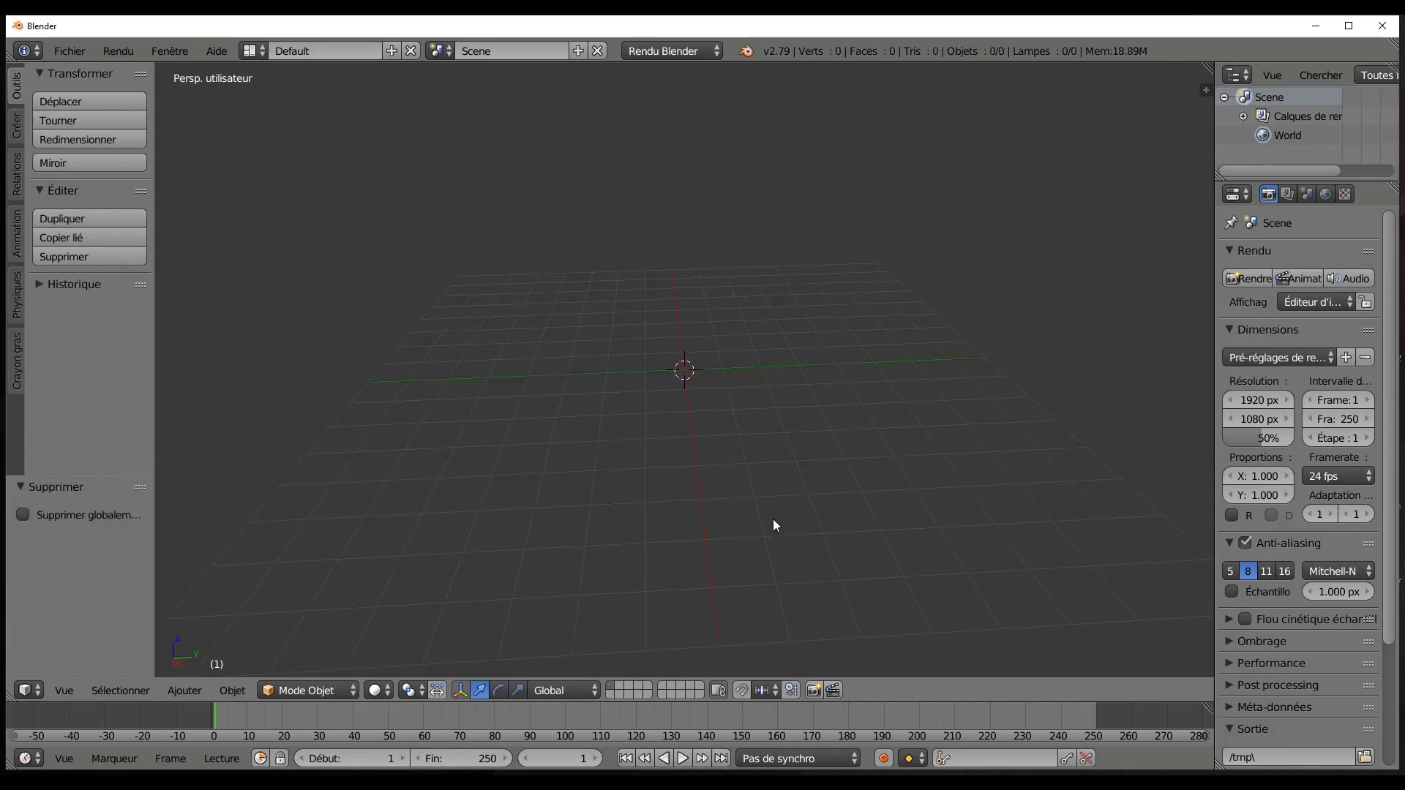
# Add a cube with a radius of 1.000 at the scene origin.
pyautogui.moveTo(774, 522); pyautogui.dragTo(258, 562, button='middle')
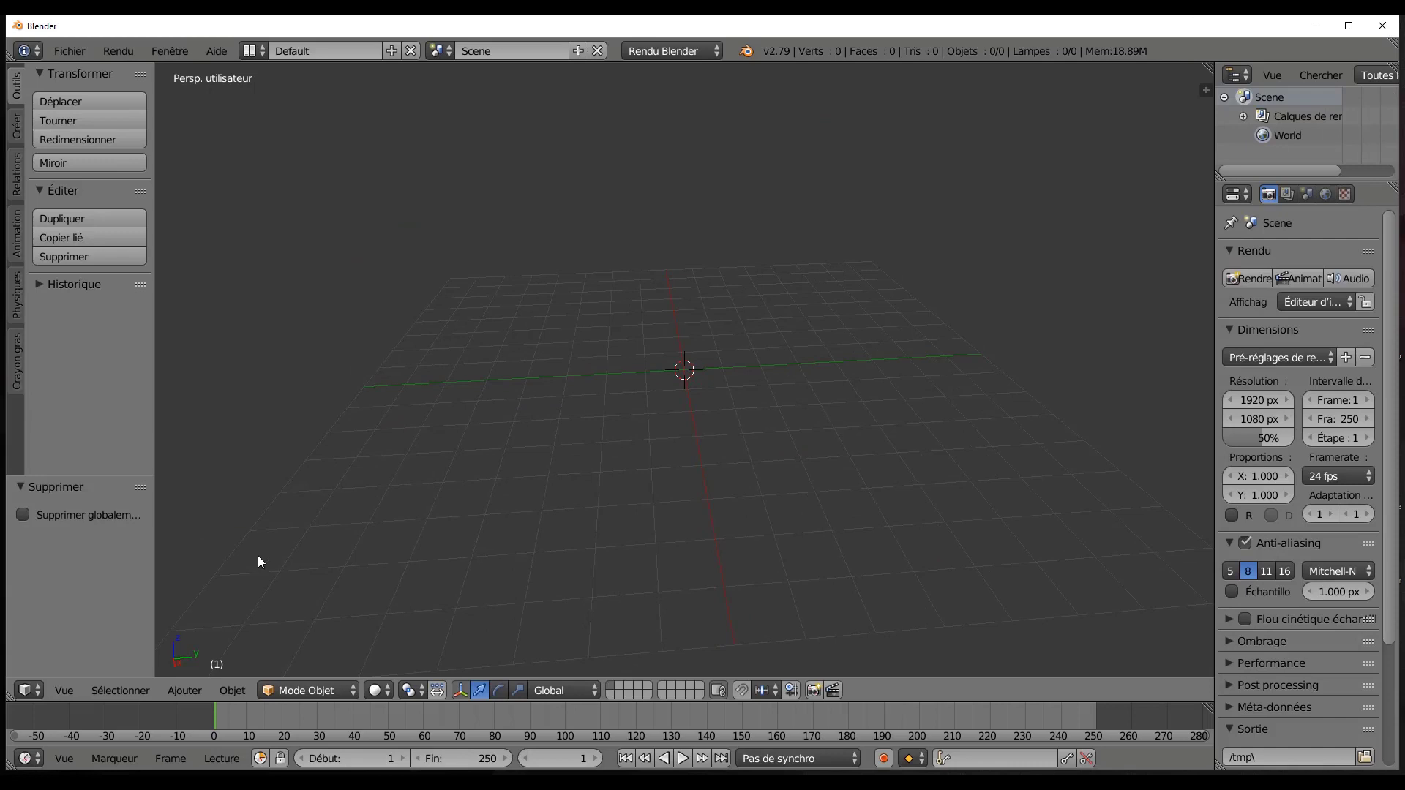
pyautogui.click(368, 696)
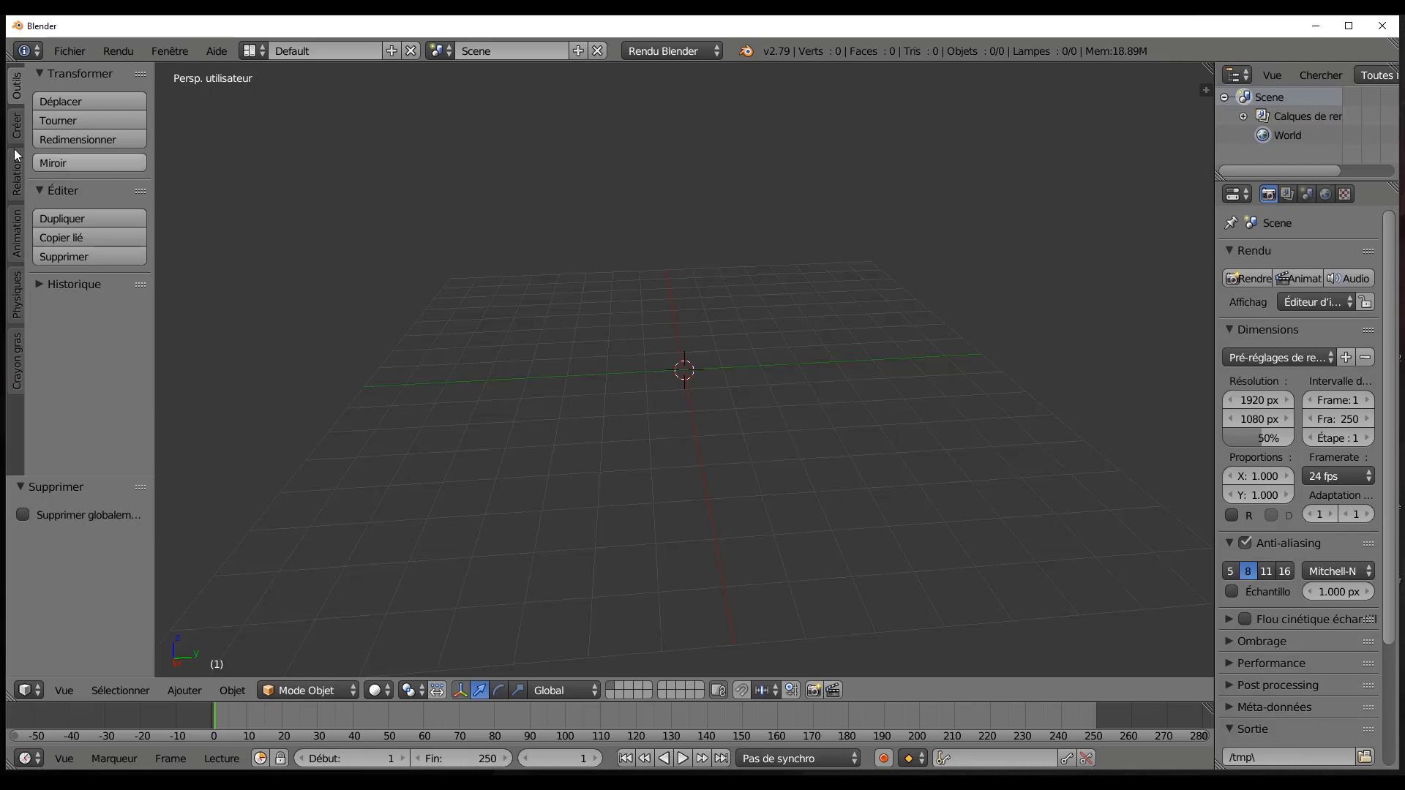
pyautogui.click(16, 127)
pyautogui.click(80, 140)
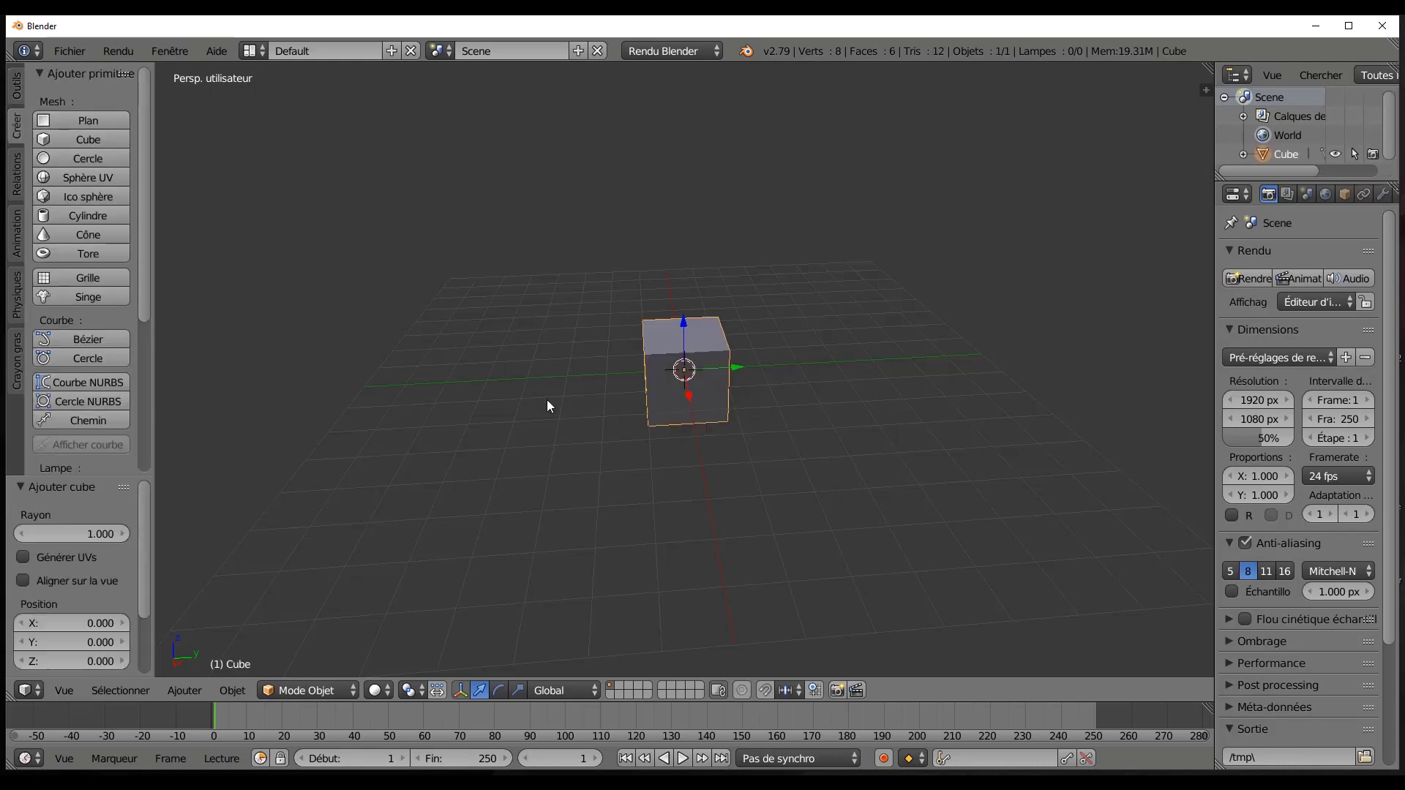
pyautogui.moveTo(547, 400); pyautogui.dragTo(730, 490, button='middle')
pyautogui.scroll(3, 729, 490)
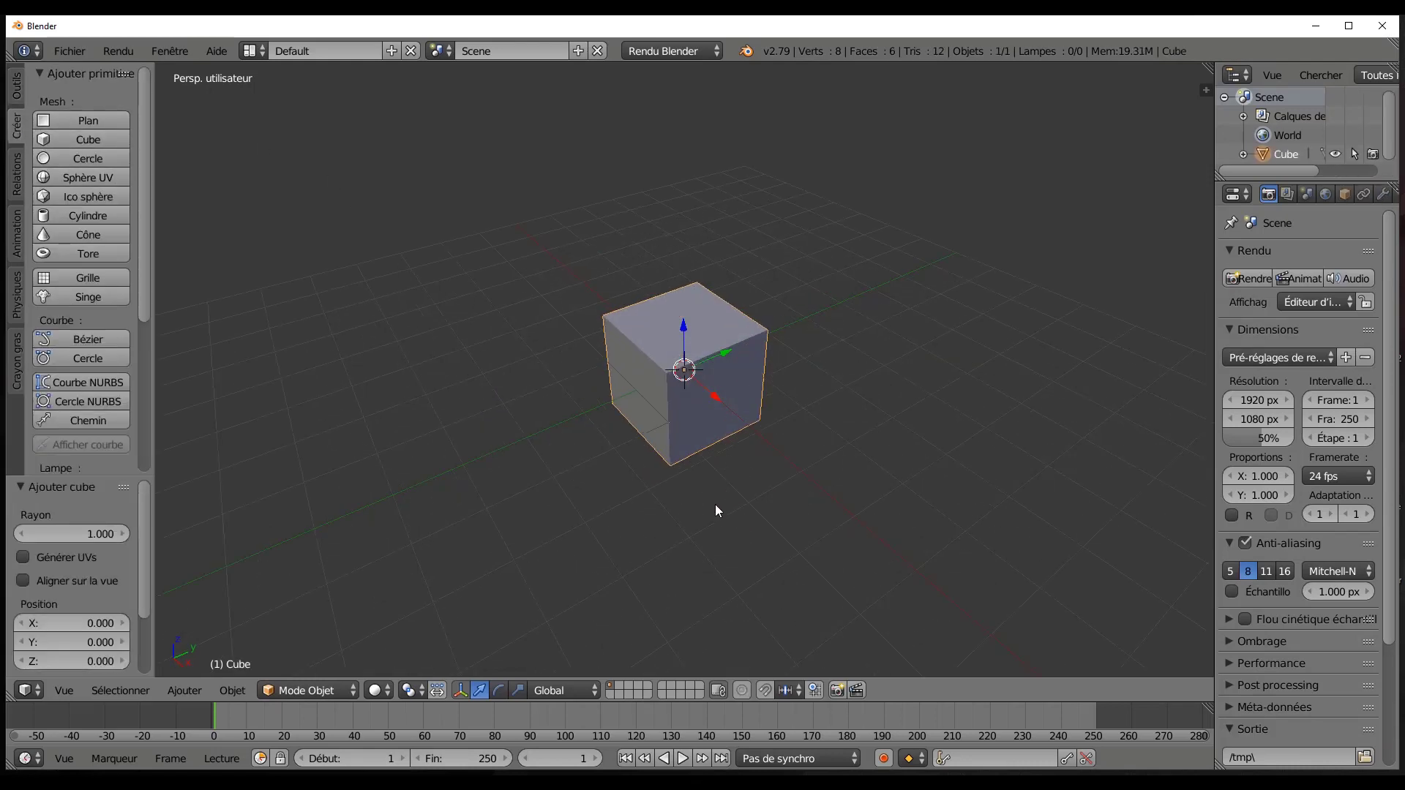
# Scale the cube into a thin upright panel, flattening it along Y and scaling it along Z by about 2.79, then 0.72.
pyautogui.click(518, 690)
pyautogui.moveTo(728, 352); pyautogui.dragTo(691, 410)
pyautogui.moveTo(692, 410); pyautogui.dragTo(680, 322, button='middle')
pyautogui.moveTo(679, 309); pyautogui.dragTo(688, 253)
pyautogui.moveTo(688, 255); pyautogui.dragTo(685, 325, button='middle')
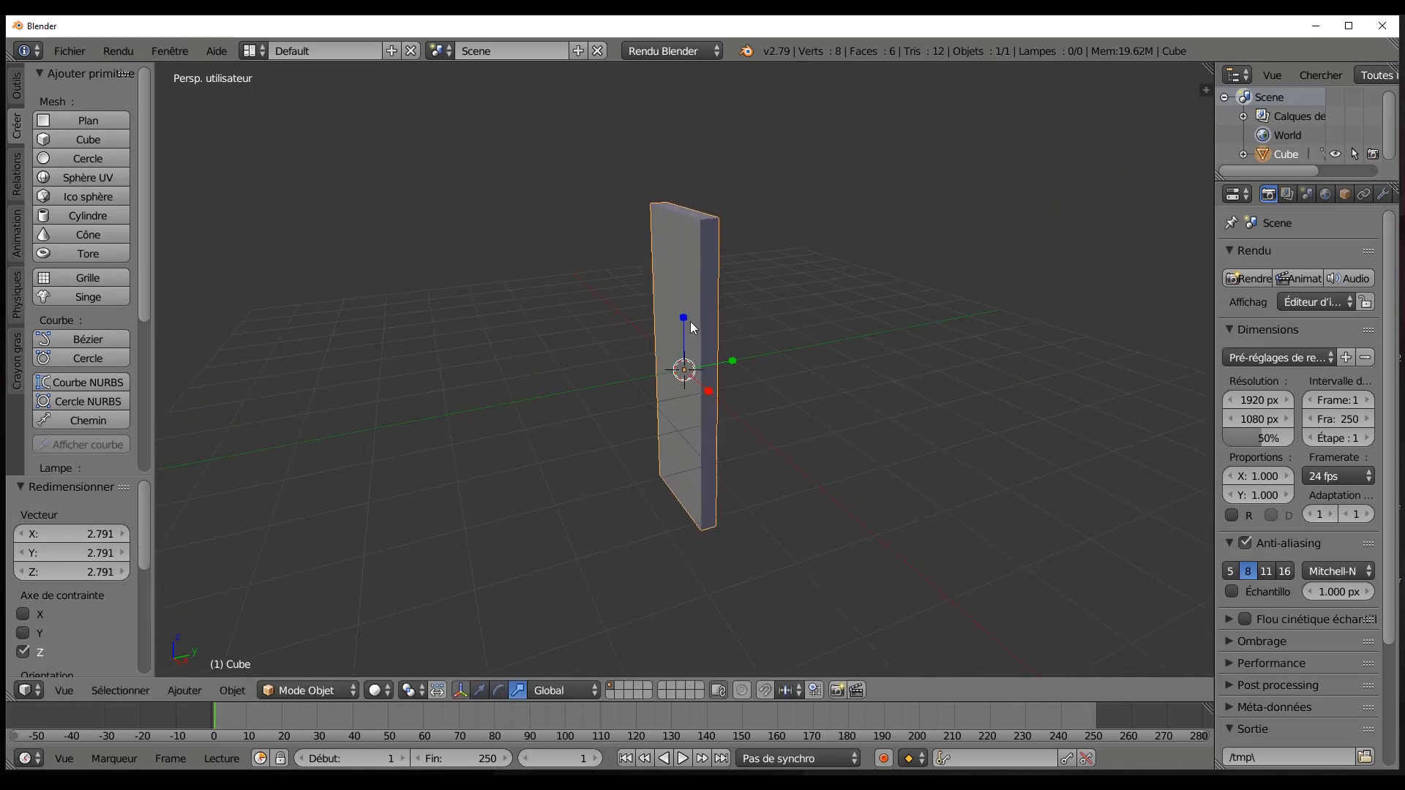
pyautogui.moveTo(686, 323); pyautogui.dragTo(688, 331)
pyautogui.moveTo(688, 331); pyautogui.dragTo(884, 368, button='middle')
pyautogui.moveTo(856, 429); pyautogui.dragTo(821, 444, button='middle')
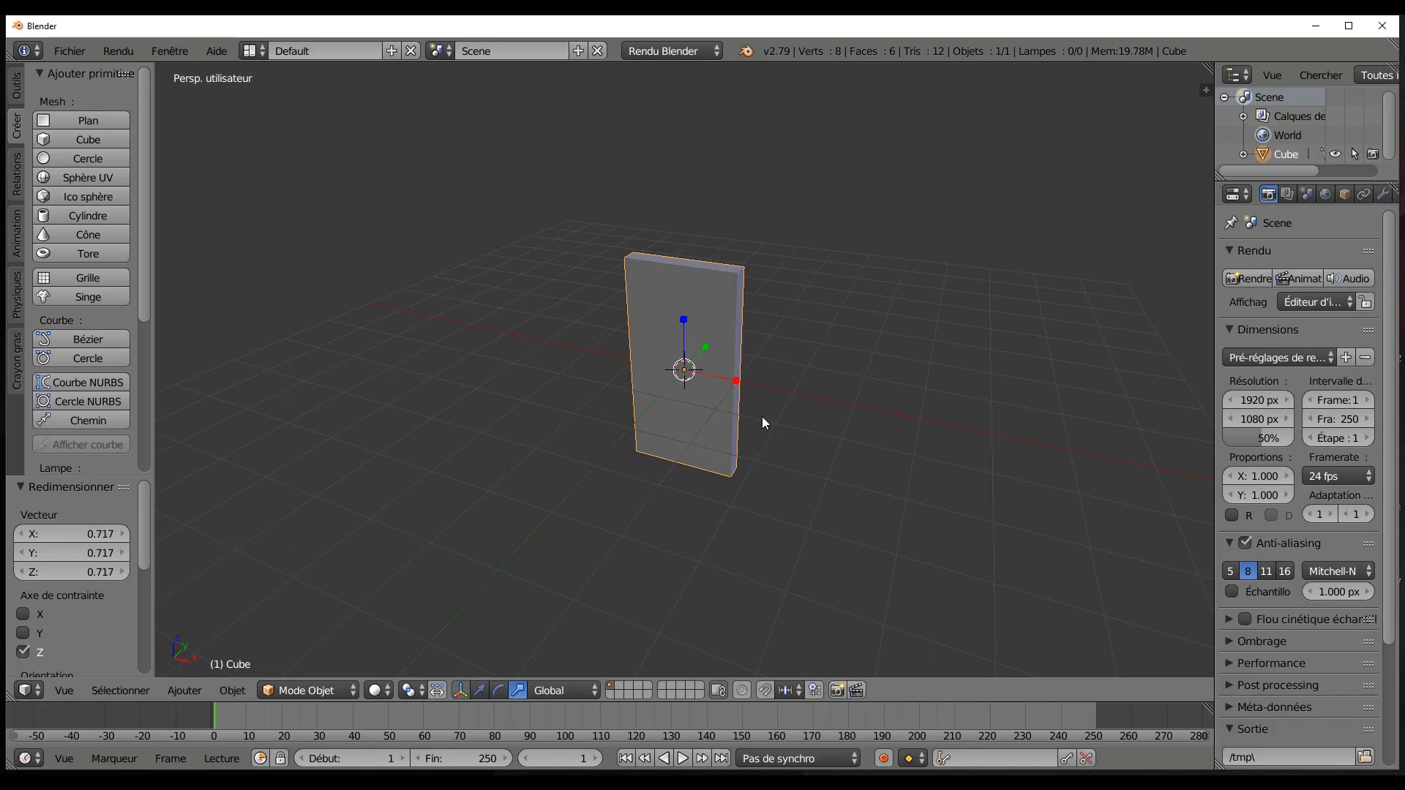
pyautogui.moveTo(738, 394); pyautogui.dragTo(704, 404, button='middle')
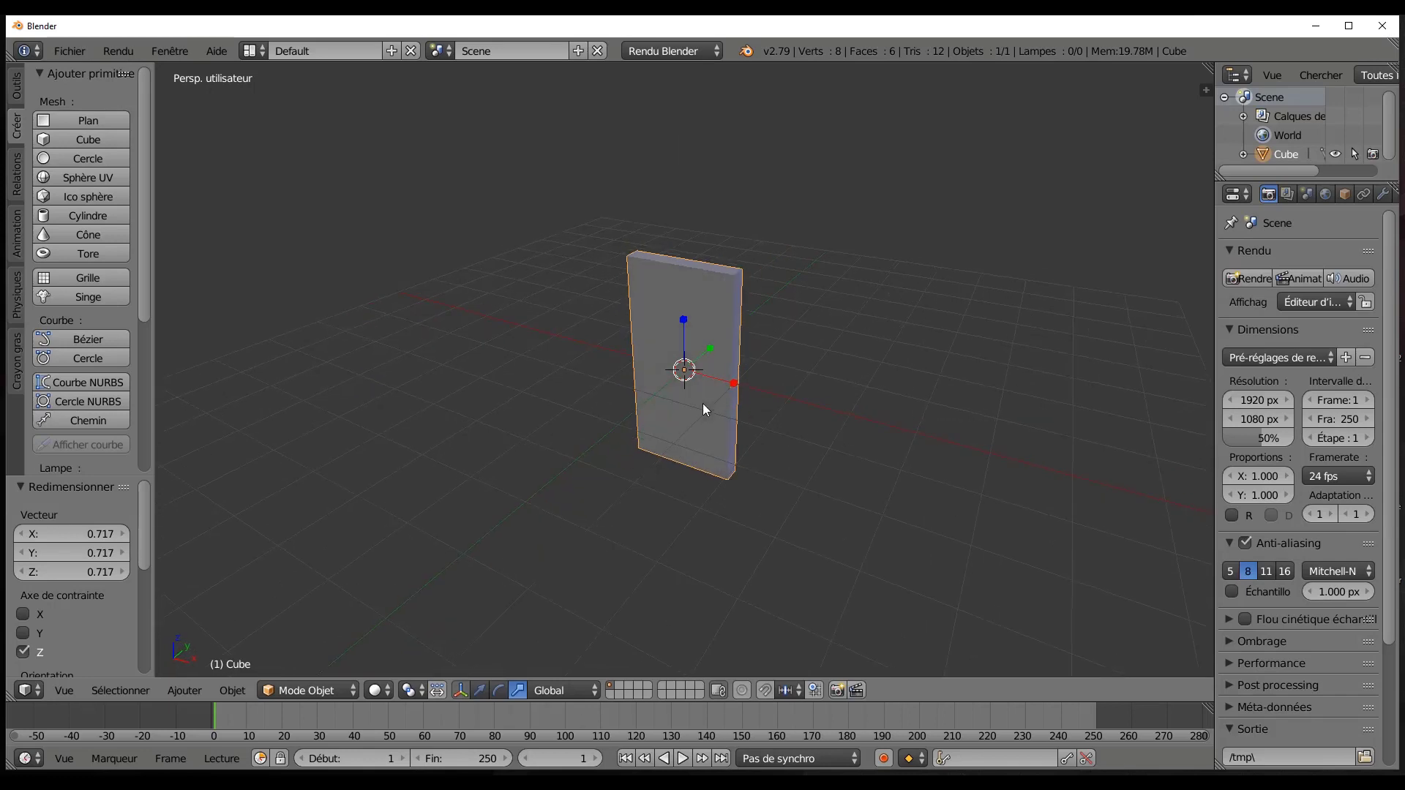
# In Edit Mode, add one centred loop cut through the panel's thickness and one centred horizontal loop cut at mid-height.
pyautogui.press('Tab')
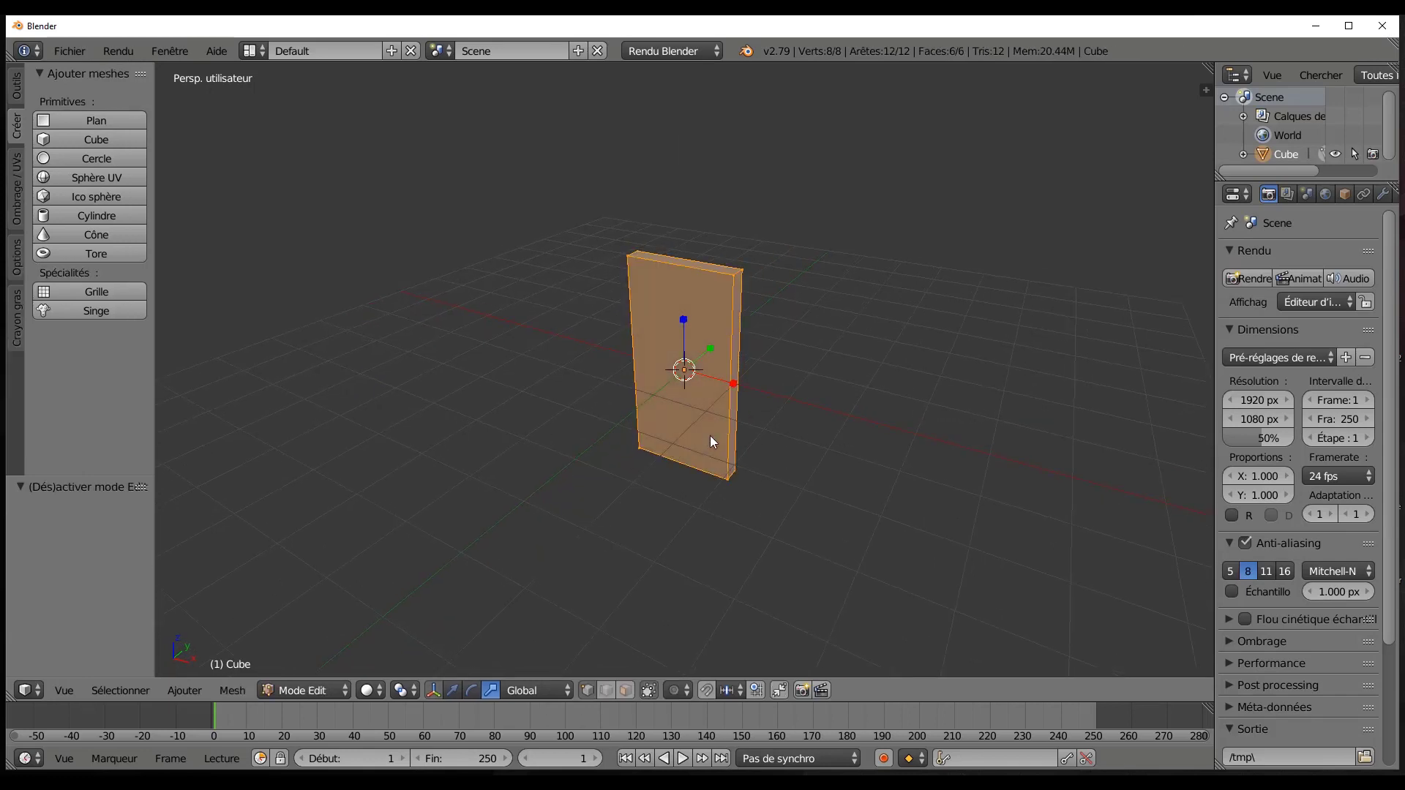
pyautogui.moveTo(722, 448); pyautogui.dragTo(743, 286, button='middle')
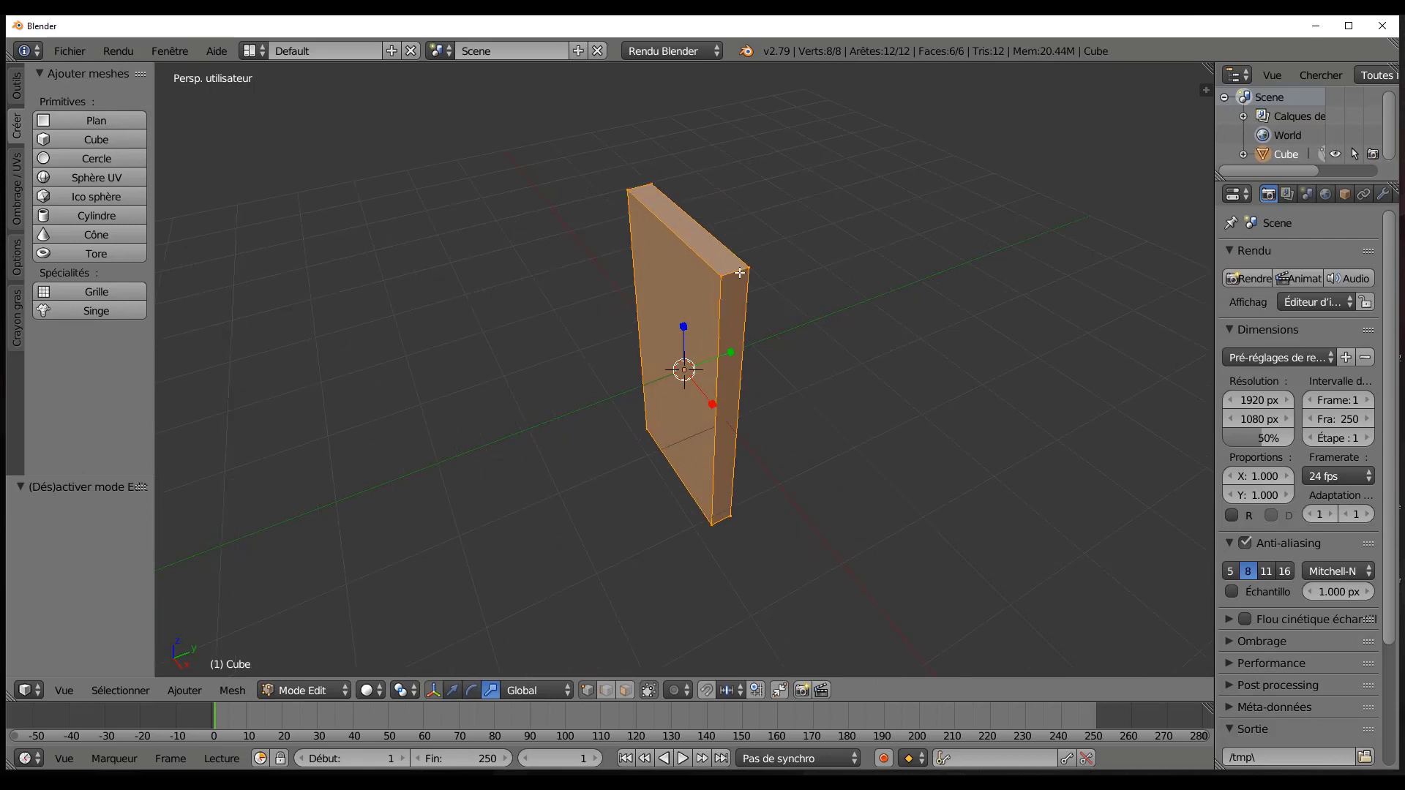
pyautogui.hotkey('ctrl', 'r')
pyautogui.click(742, 287)
pyautogui.rightClick(729, 407)
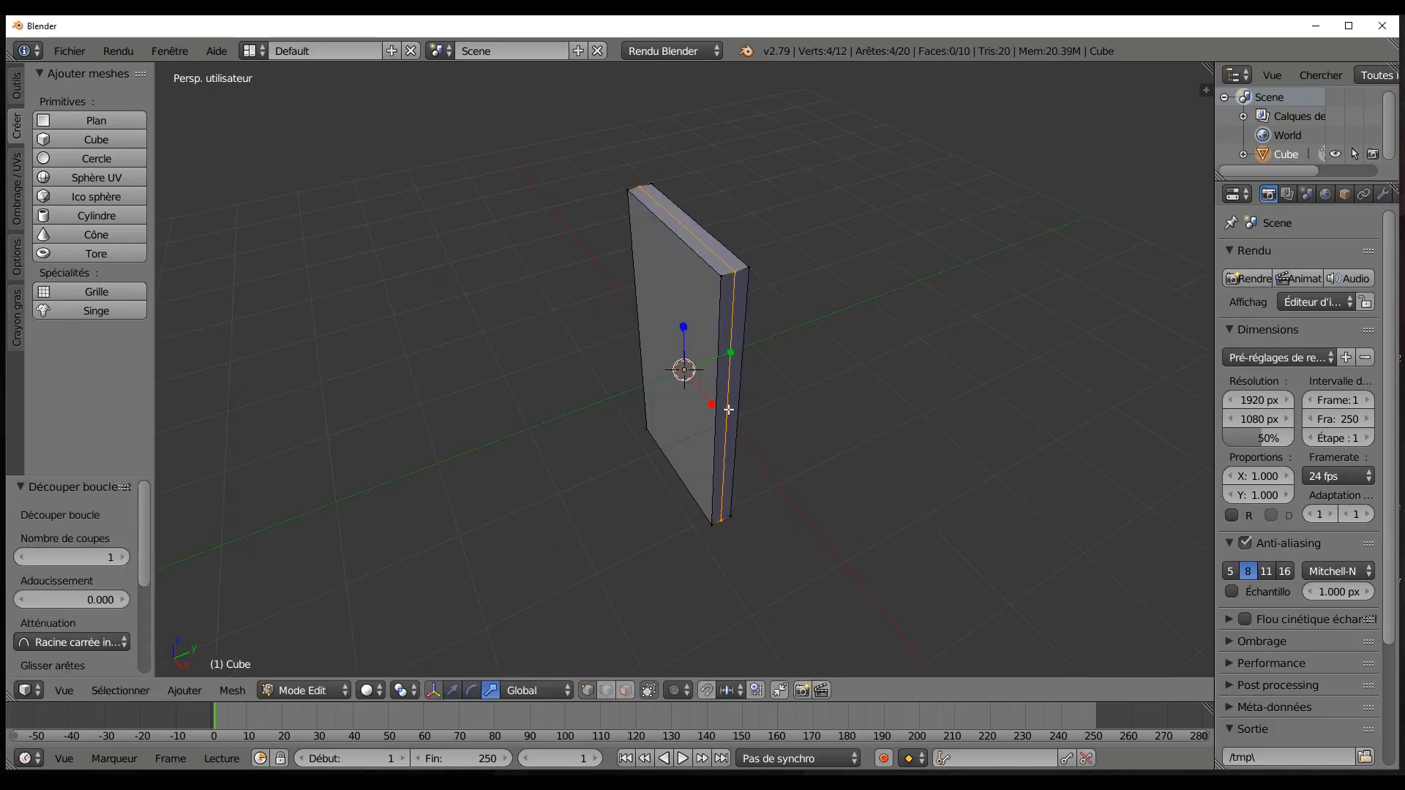
pyautogui.hotkey('ctrl', 'r')
pyautogui.click(729, 407)
pyautogui.rightClick(793, 473)
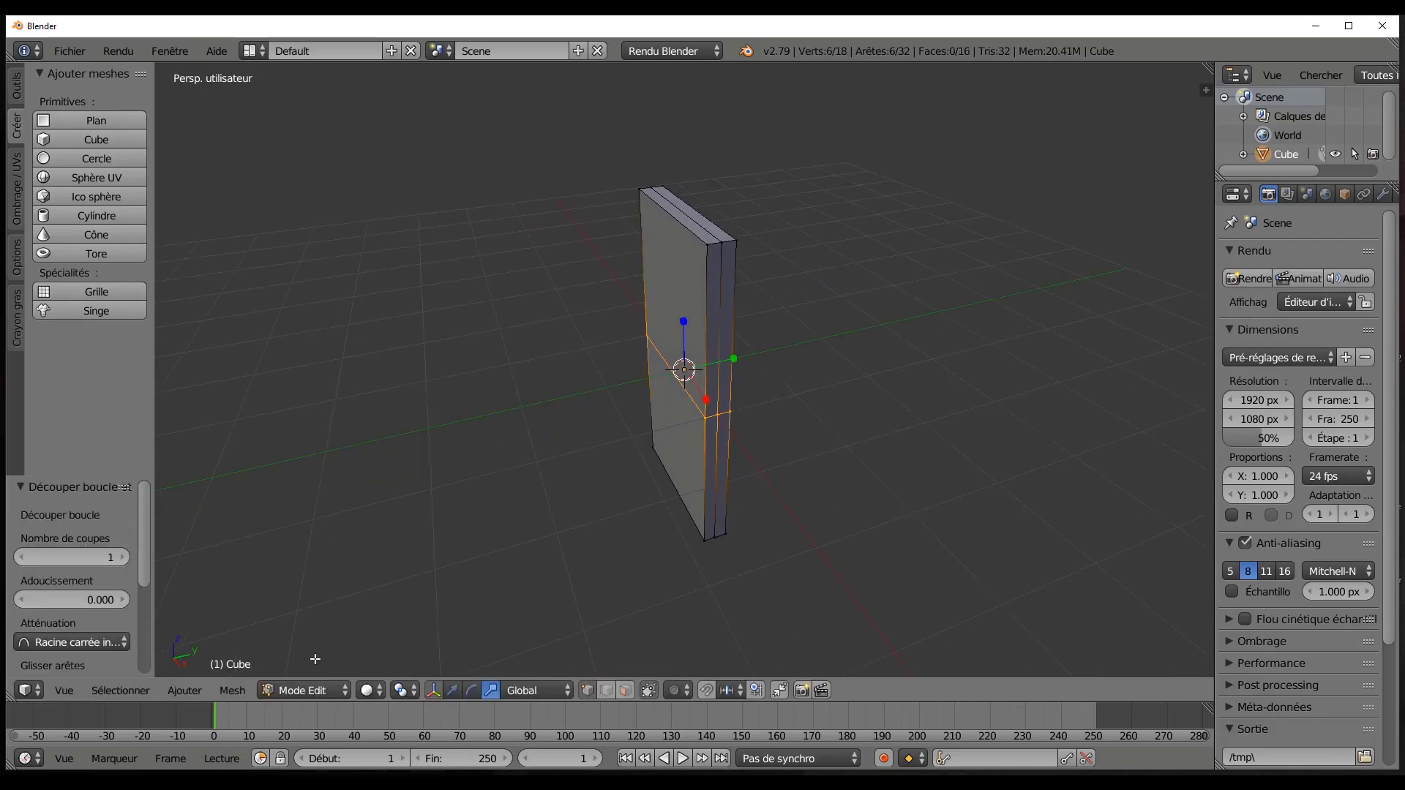
# Snap the 3D cursor to the centre vertex of the panel's narrow side face and return to Object Mode.
pyautogui.scroll(1, 704, 458)
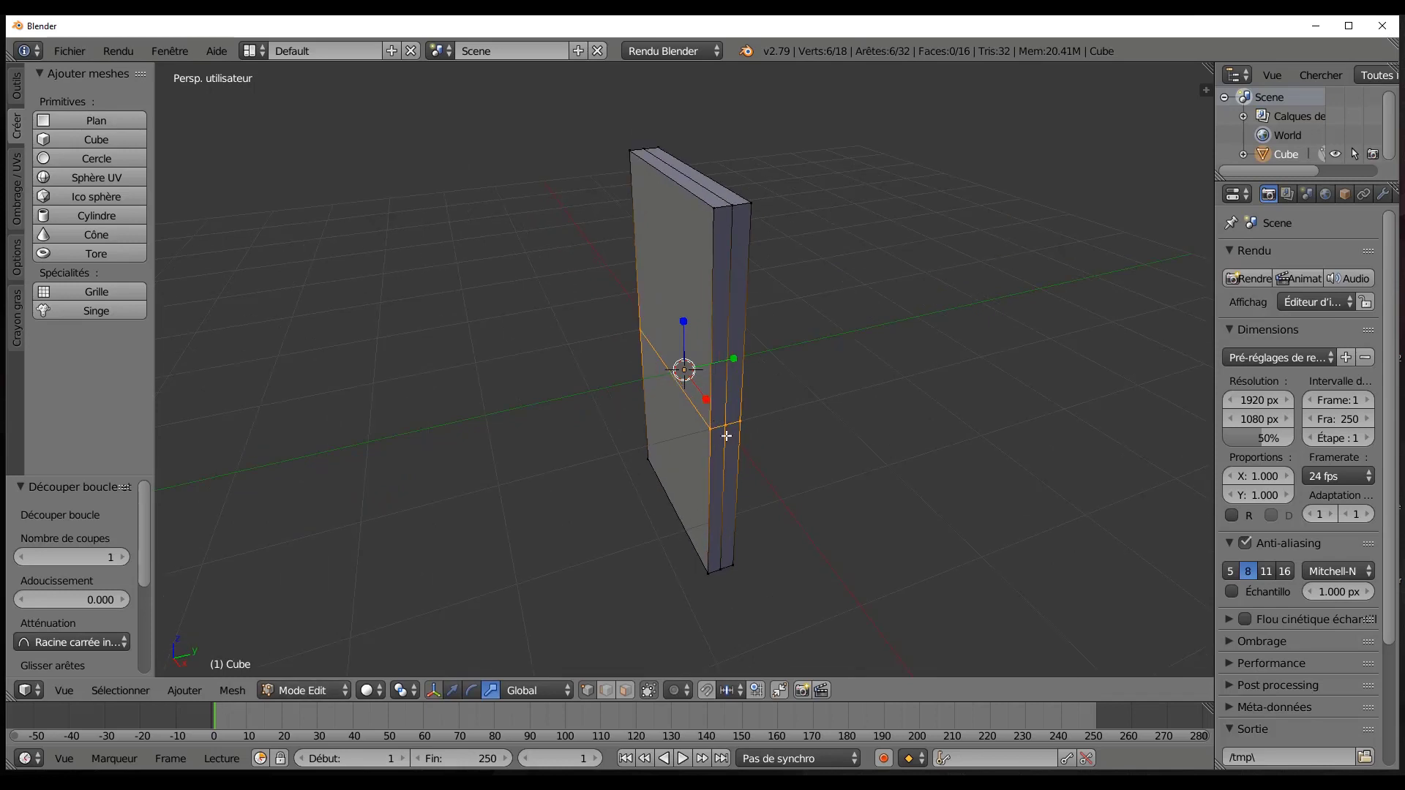
pyautogui.rightClick(725, 424)
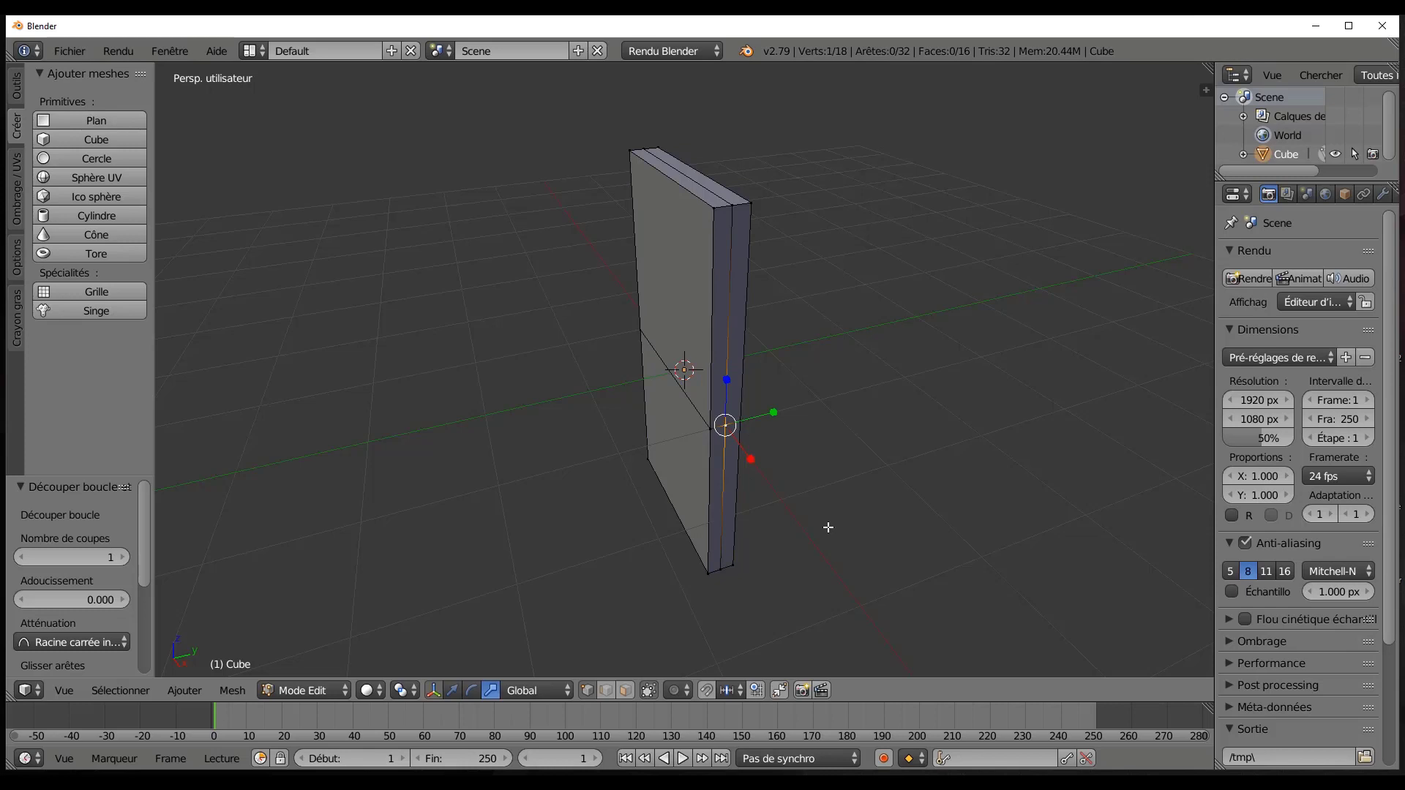
pyautogui.hotkey('shift', 's')
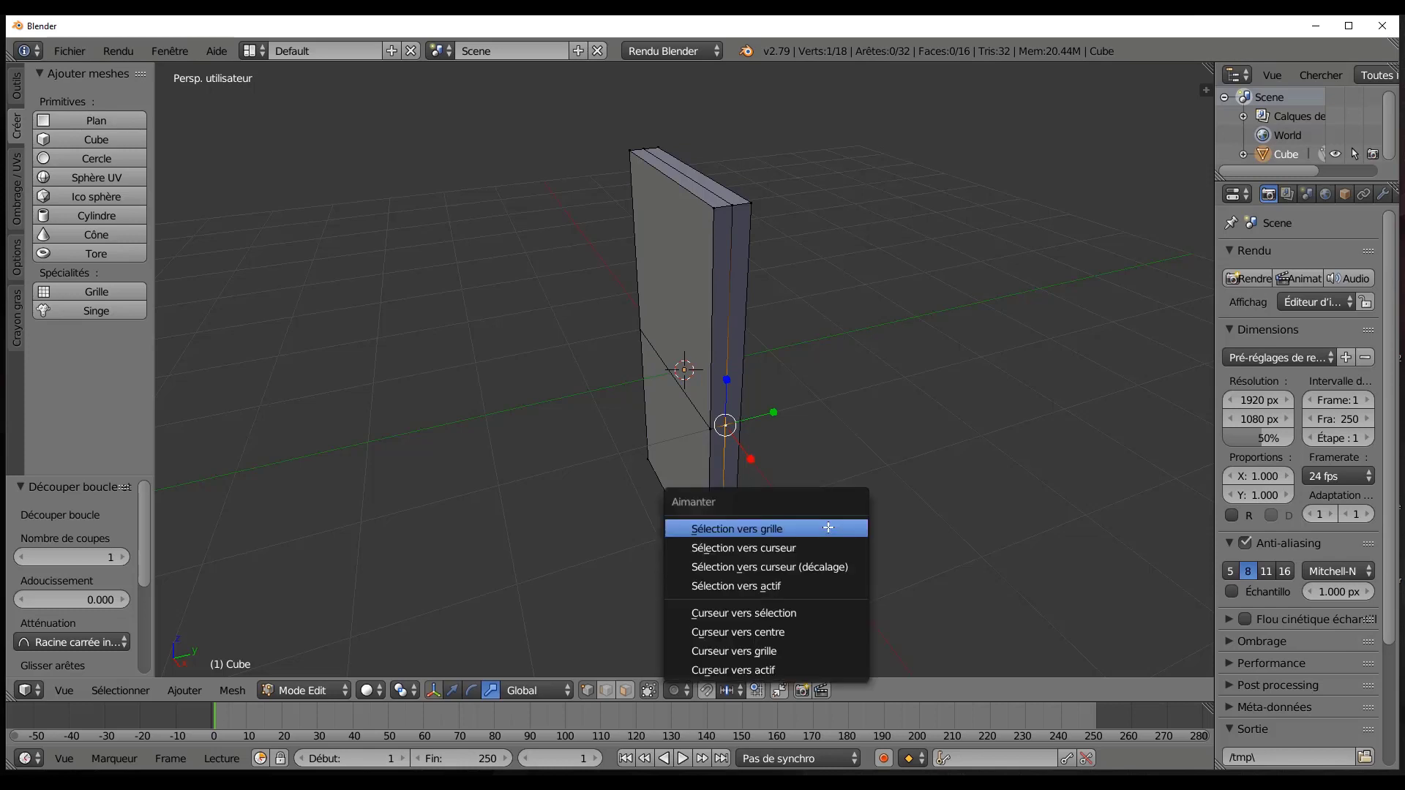
pyautogui.click(778, 615)
pyautogui.moveTo(775, 468)
pyautogui.mouseDown(button='middle')
pyautogui.moveTo(754, 446)
pyautogui.moveTo(815, 454)
pyautogui.moveTo(778, 442)
pyautogui.moveTo(778, 460)
pyautogui.mouseUp(button='middle')
pyautogui.press('Tab')
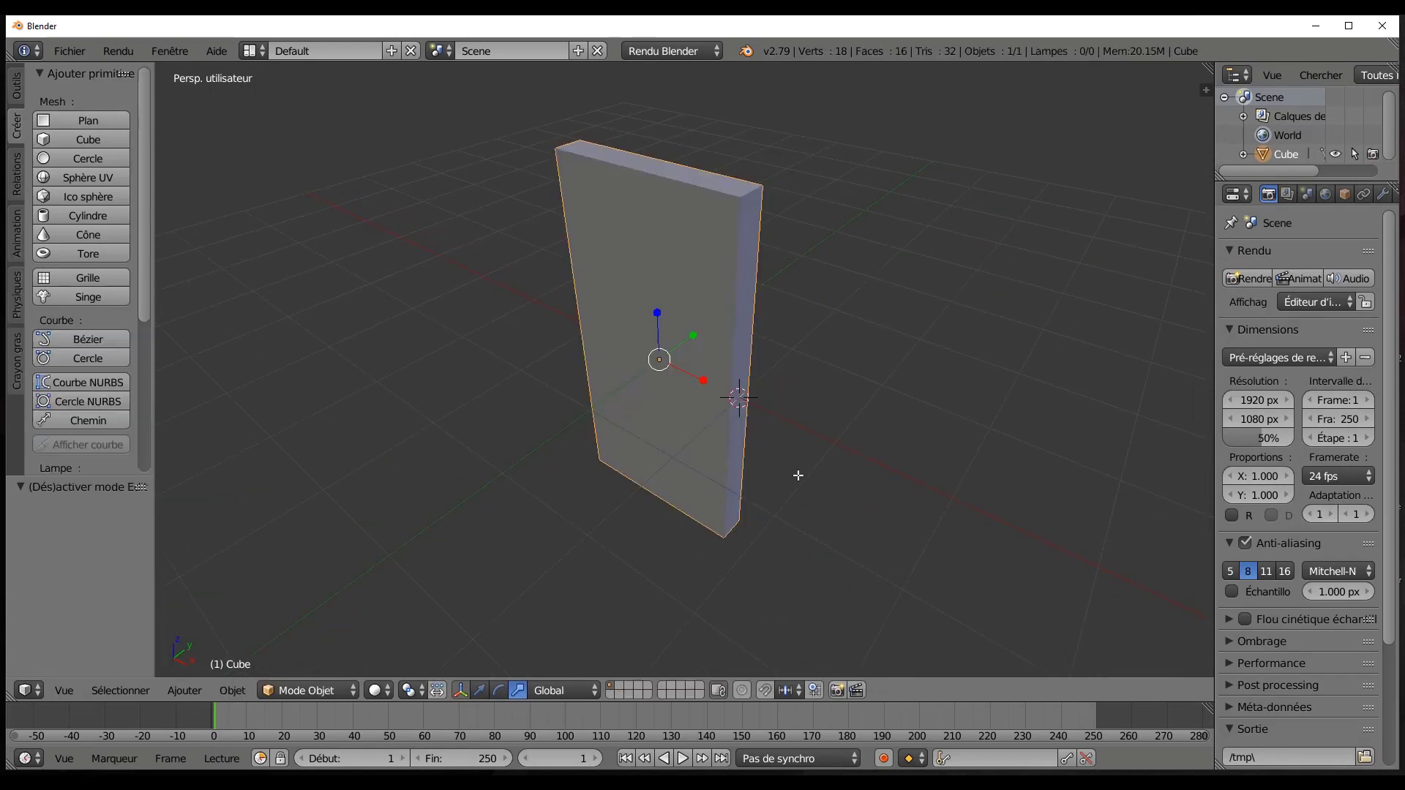
pyautogui.click(384, 697)
pyautogui.click(407, 692)
pyautogui.hotkey('shift', 's')
pyautogui.scroll(-6, 134, 447)
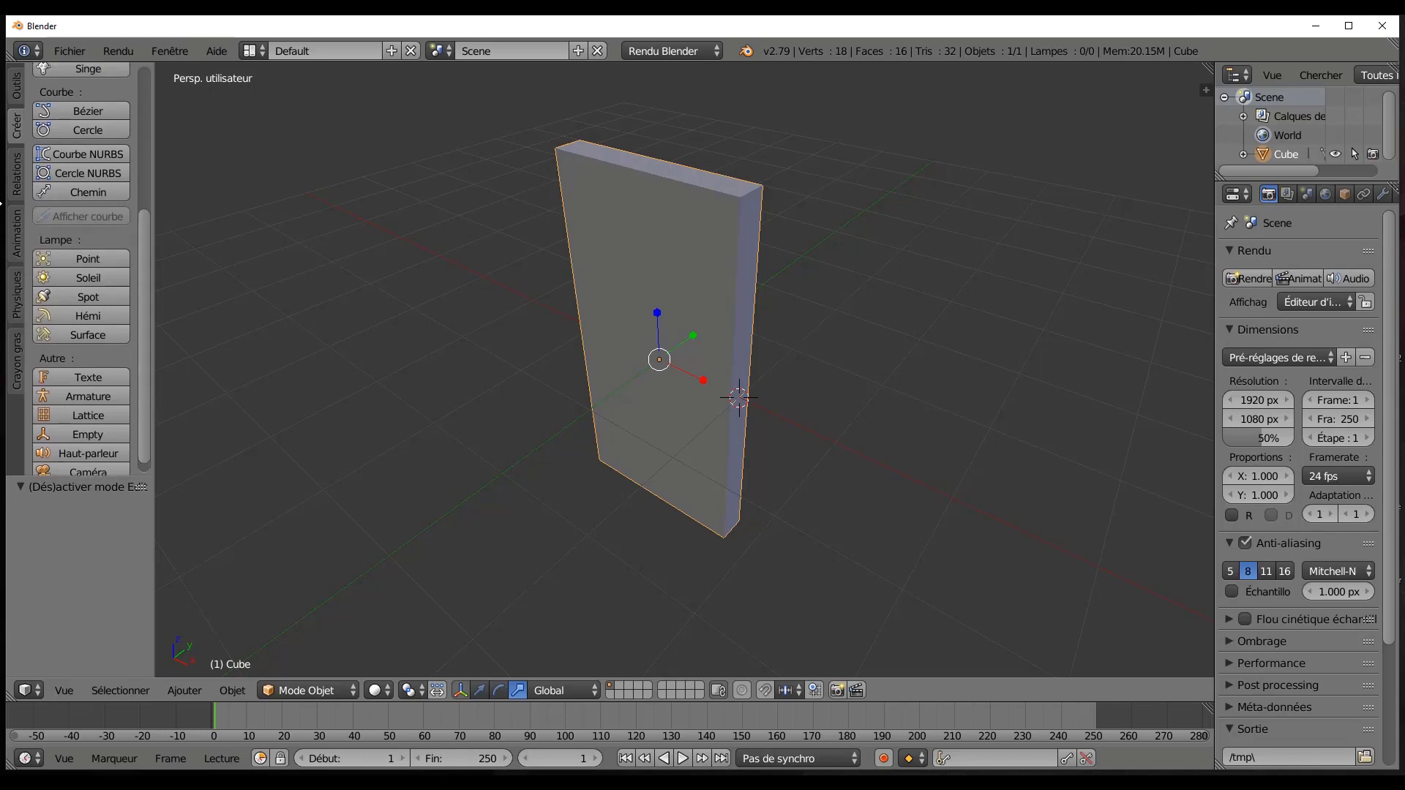
# Set the panel's origin to its geometry.
pyautogui.click(16, 85)
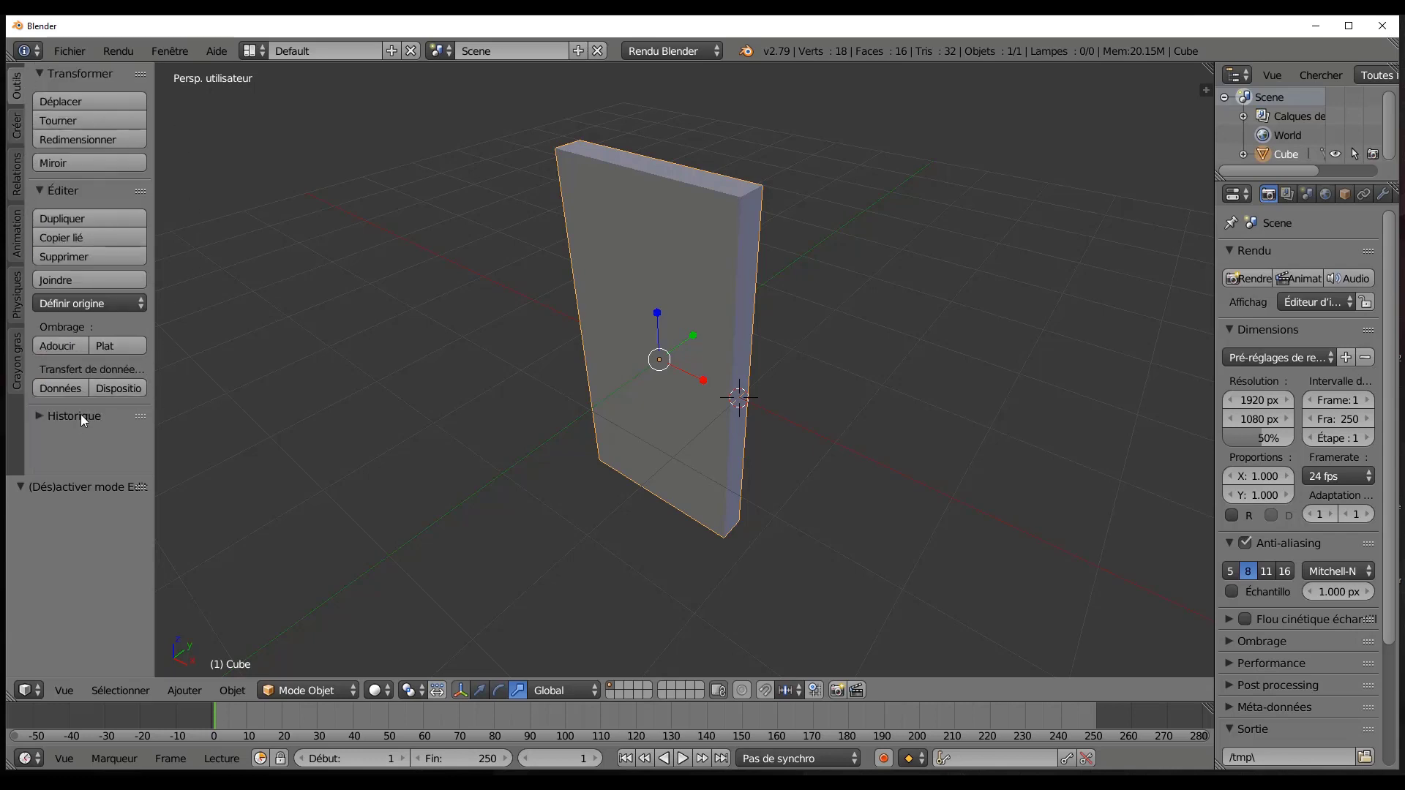
pyautogui.click(71, 302)
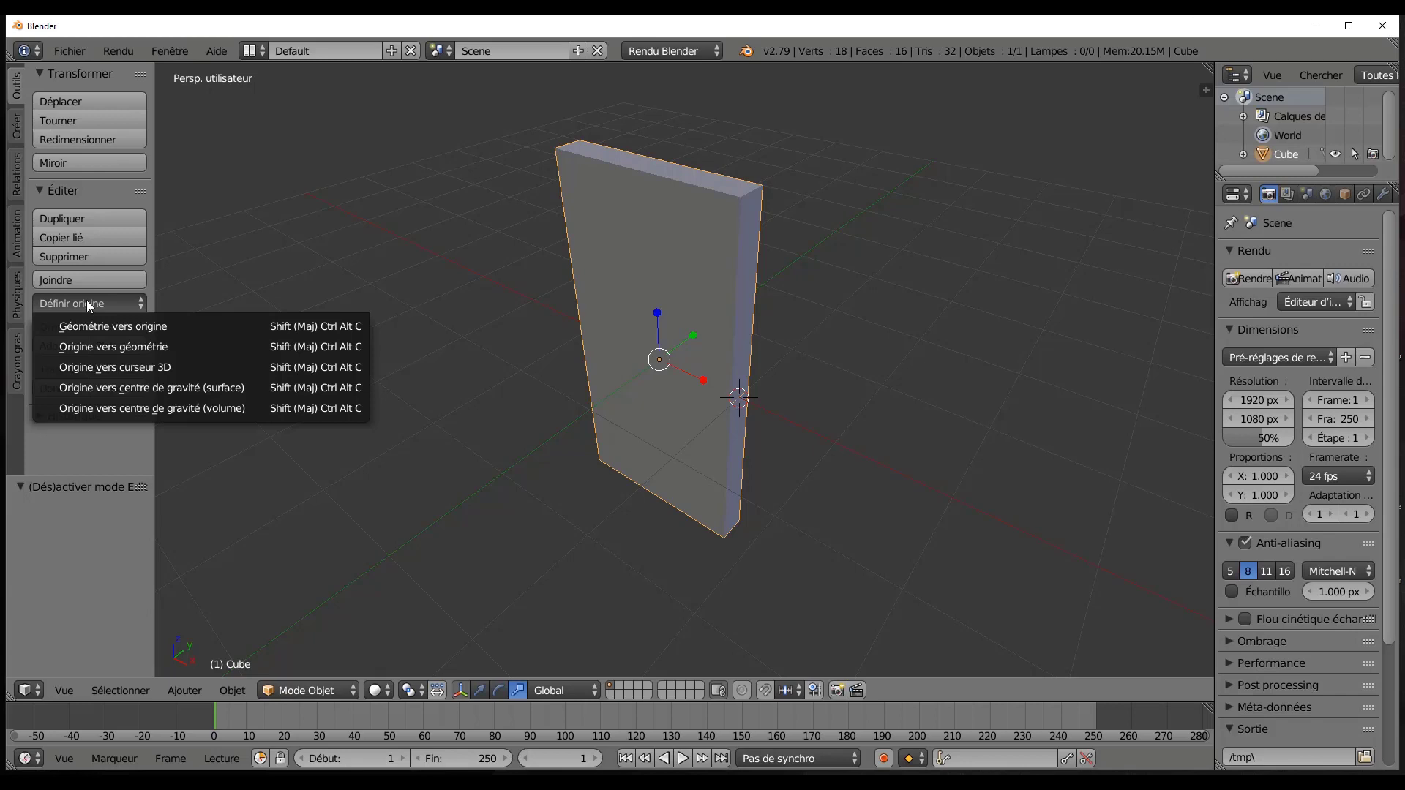
pyautogui.click(115, 346)
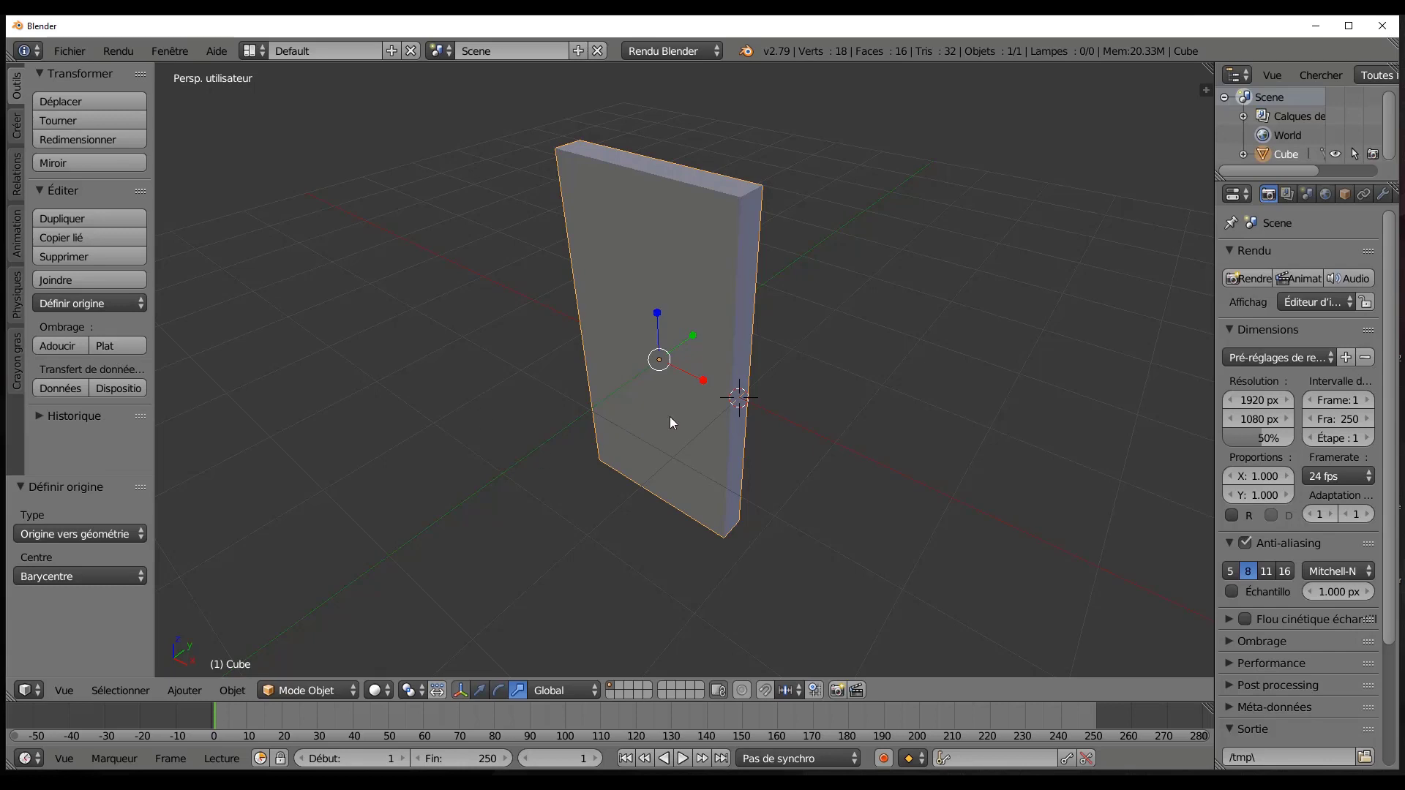
# Set the panel's origin to the 3D cursor on its narrow side face.
pyautogui.click(108, 381)
pyautogui.click(79, 290)
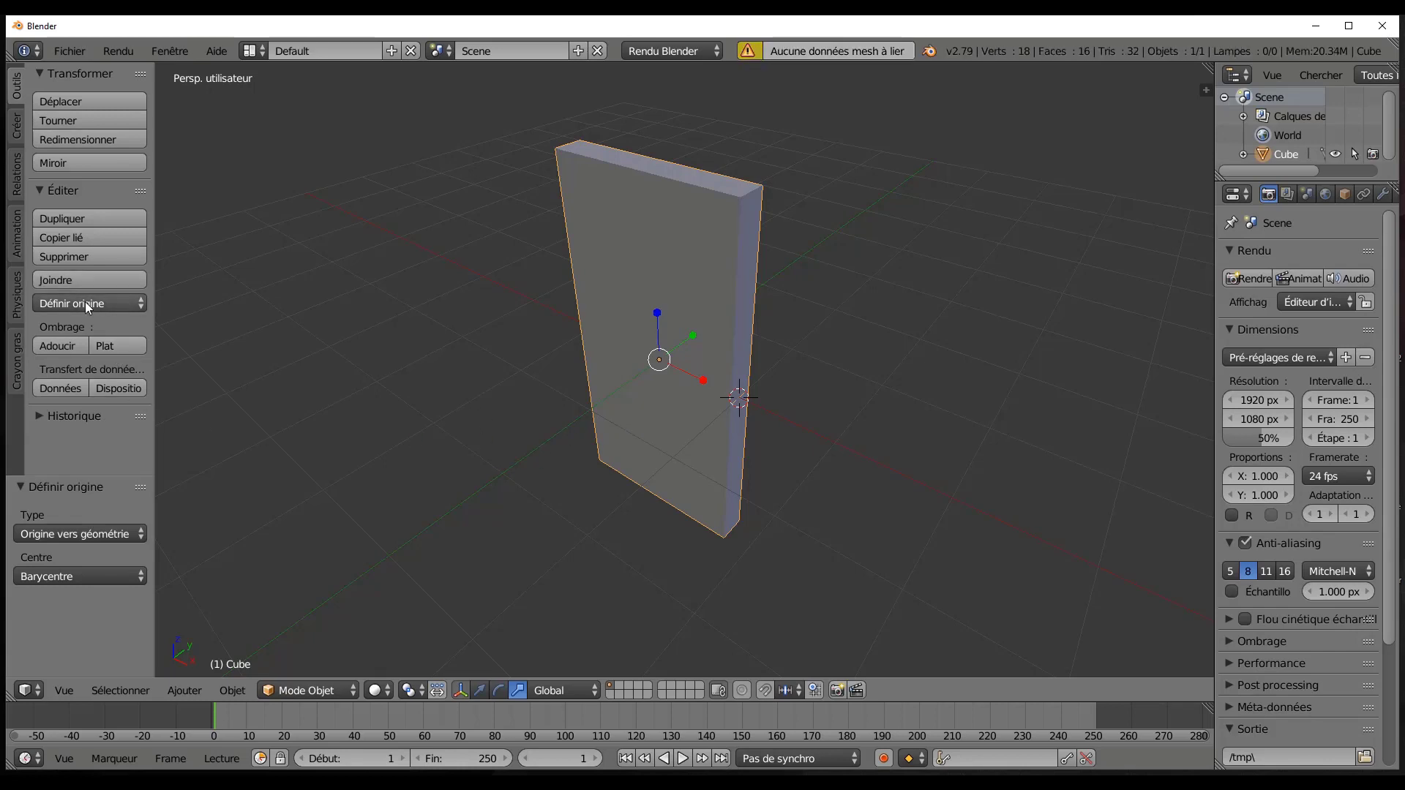
pyautogui.click(113, 367)
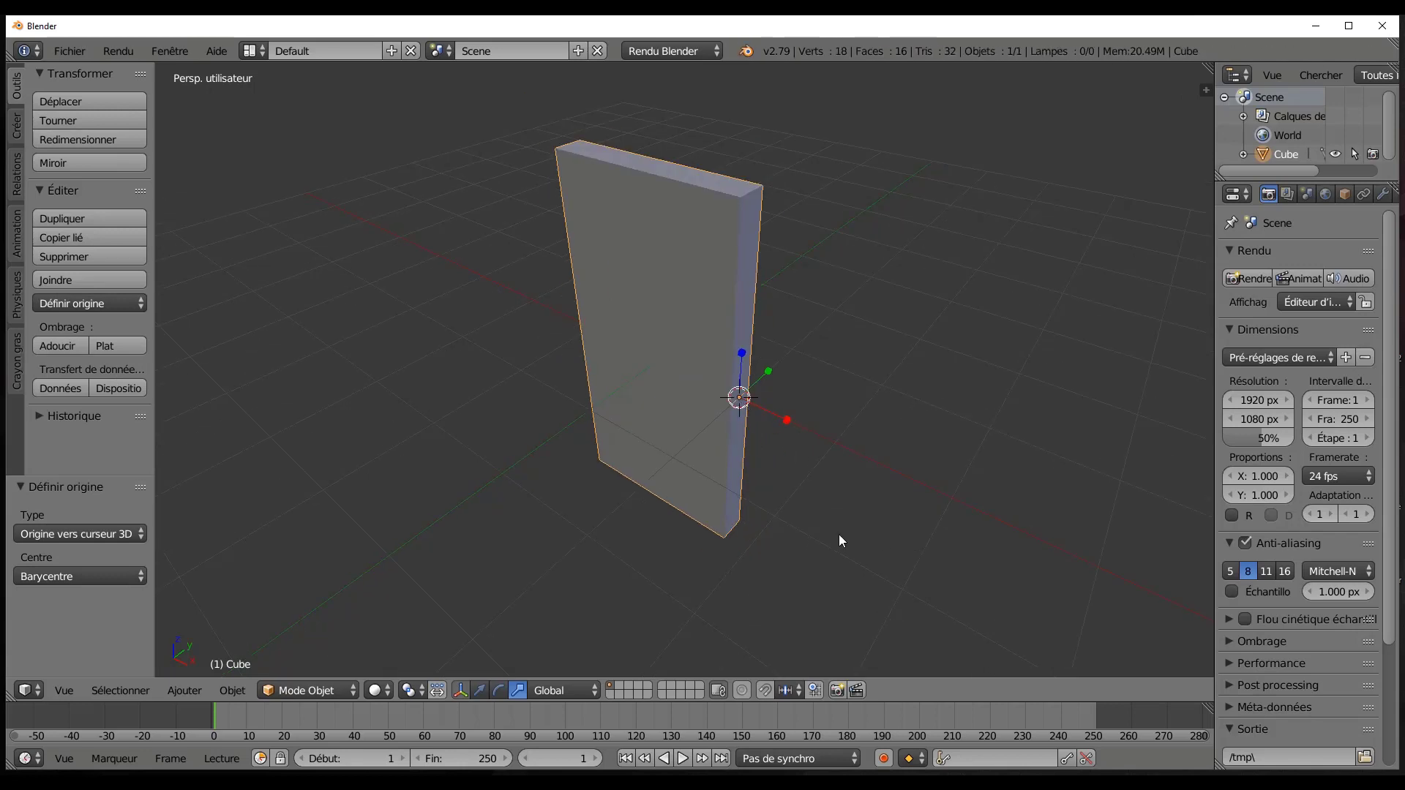
# Try rotating the panel about the global Z axis to test its hinge pivot, and cancel the rotation.
pyautogui.press('r')
pyautogui.press('z')
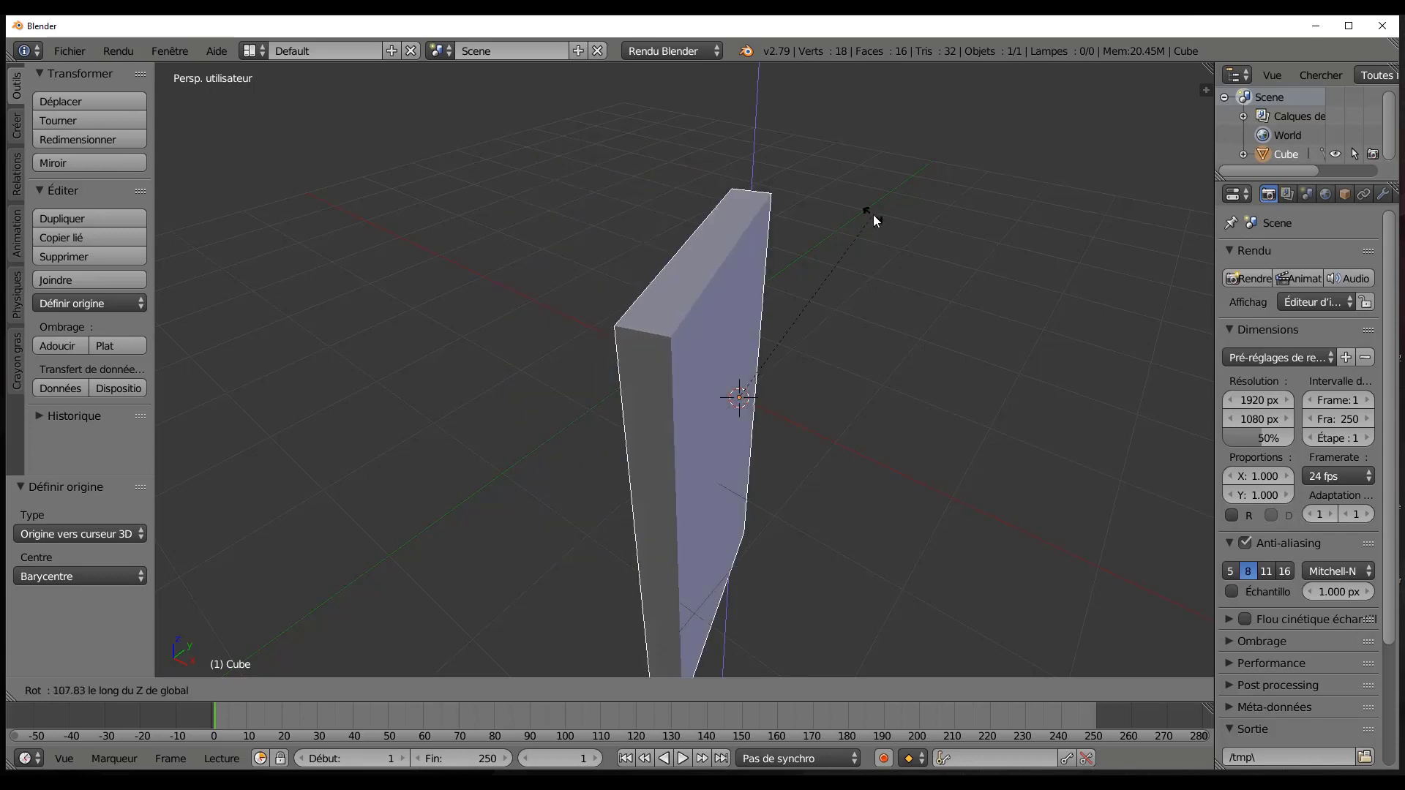
pyautogui.rightClick(930, 415)
# Add a plain axes empty at the 3D cursor on the panel's hinge side and scale it by 1.35.
pyautogui.scroll(-3, 800, 329)
pyautogui.moveTo(800, 330); pyautogui.dragTo(800, 292, button='middle')
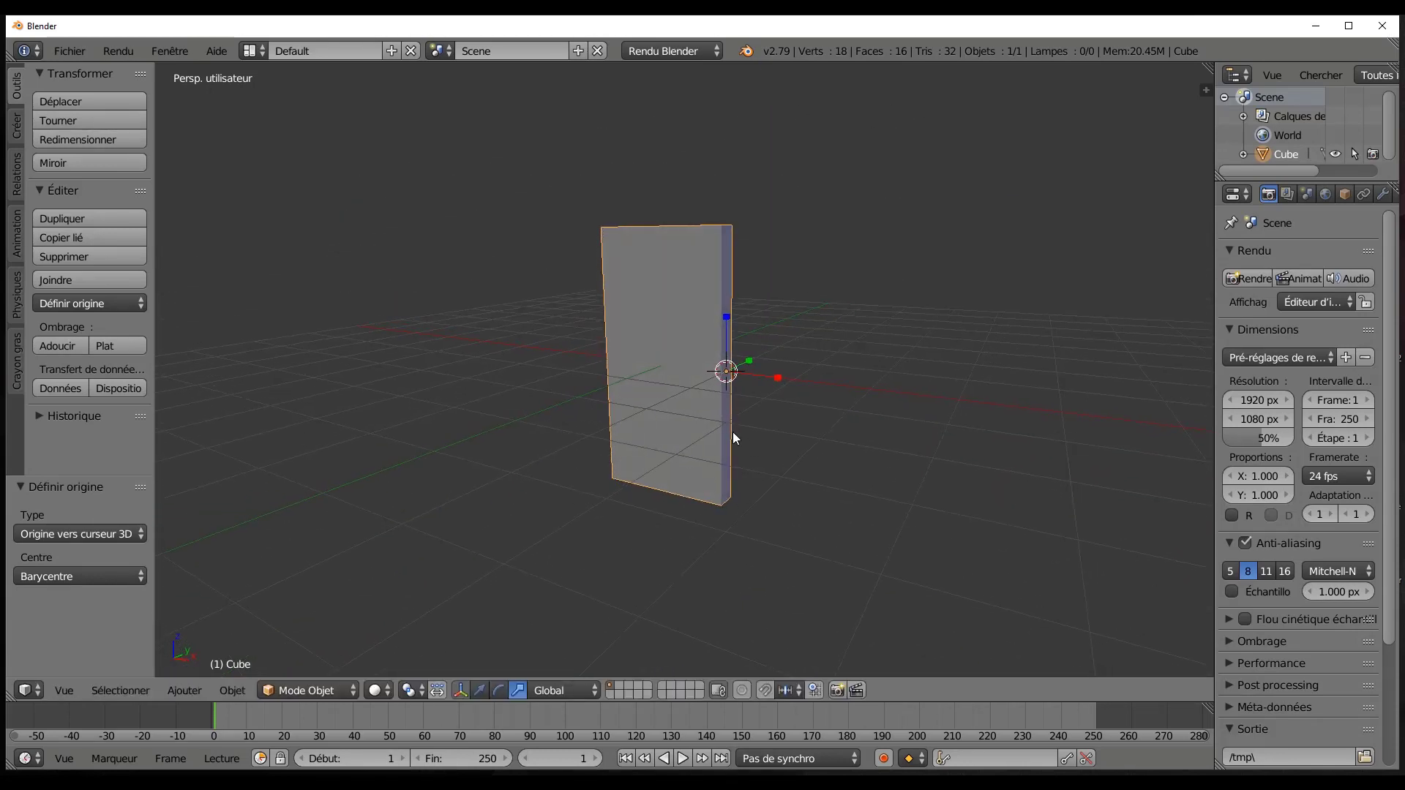
pyautogui.scroll(2, 723, 400)
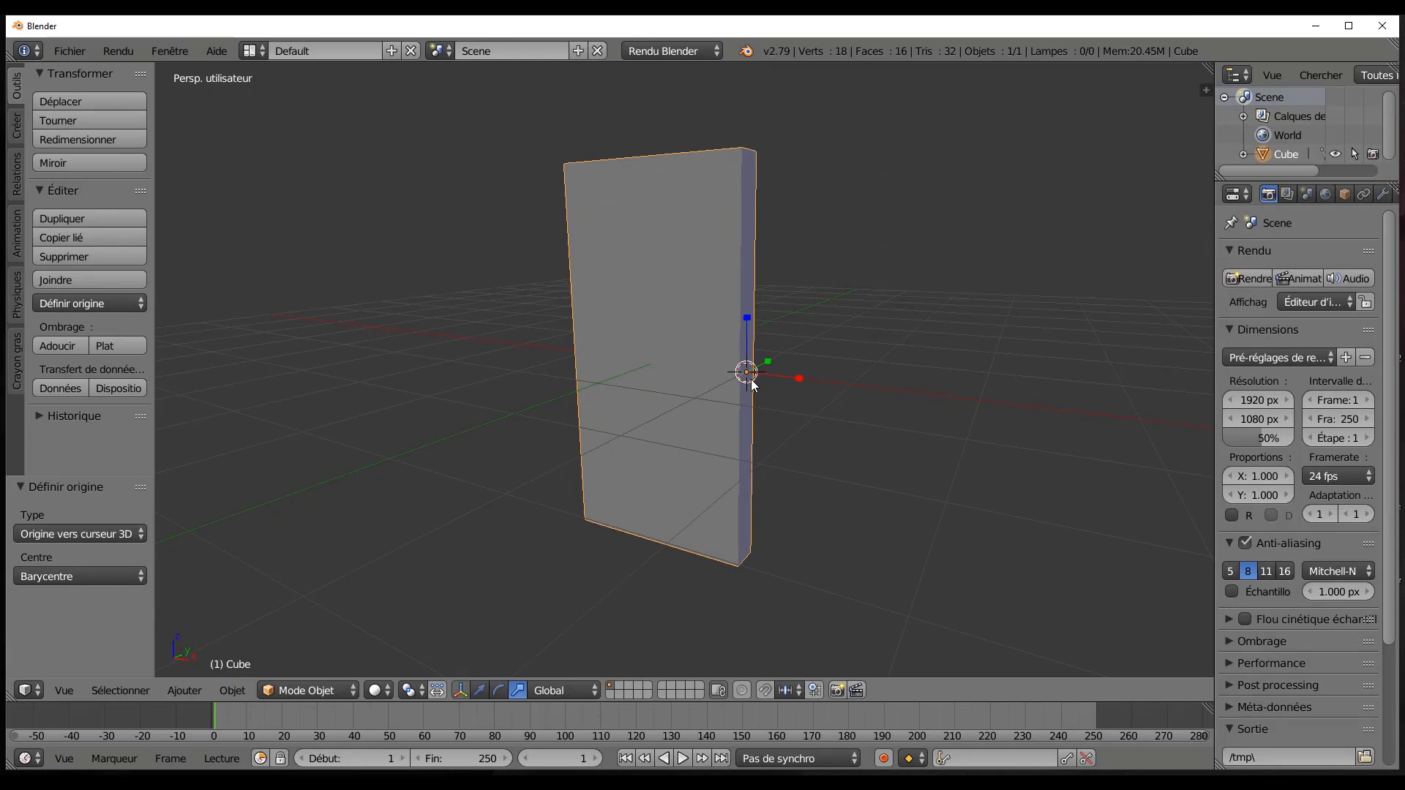
pyautogui.click(180, 689)
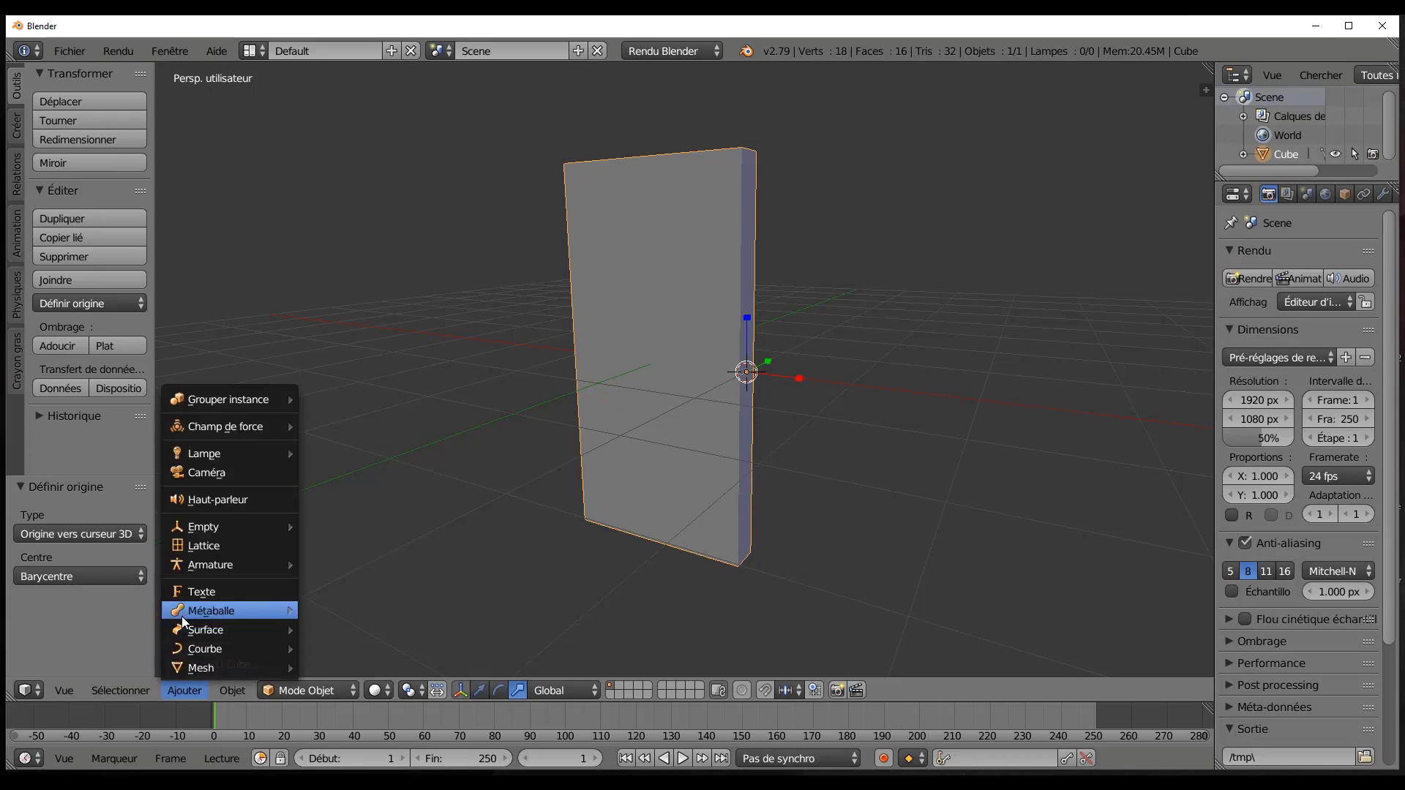
pyautogui.moveTo(228, 524)
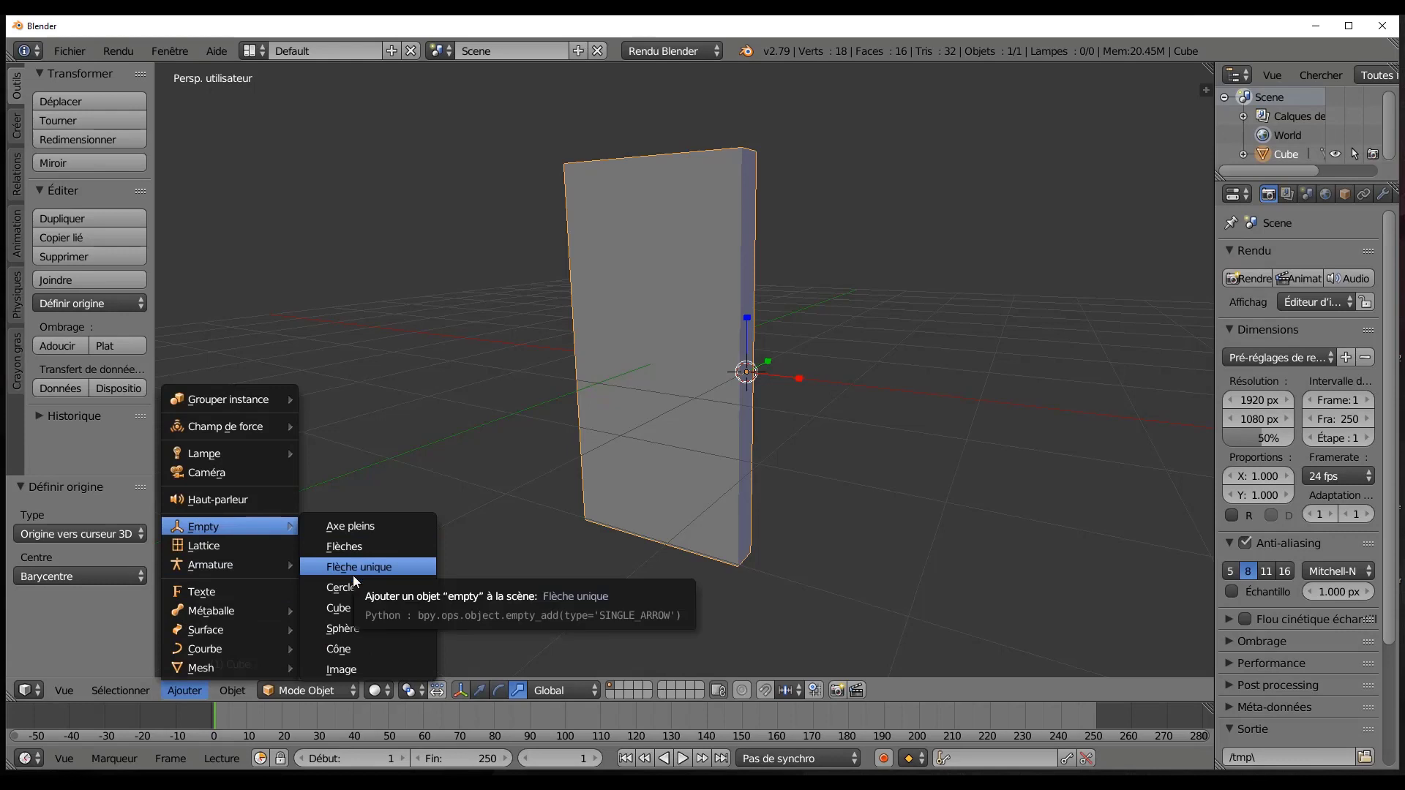
pyautogui.click(351, 527)
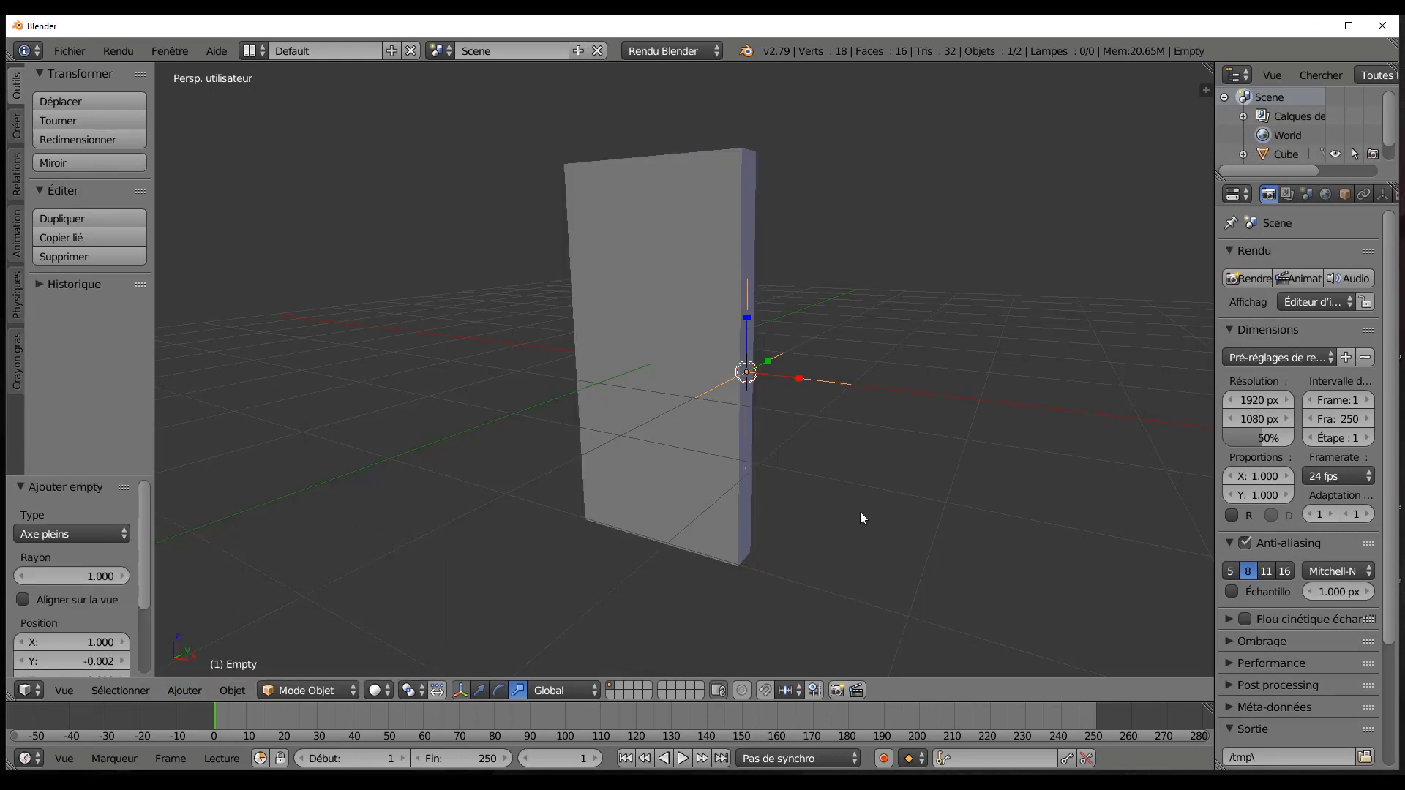
pyautogui.press('s')
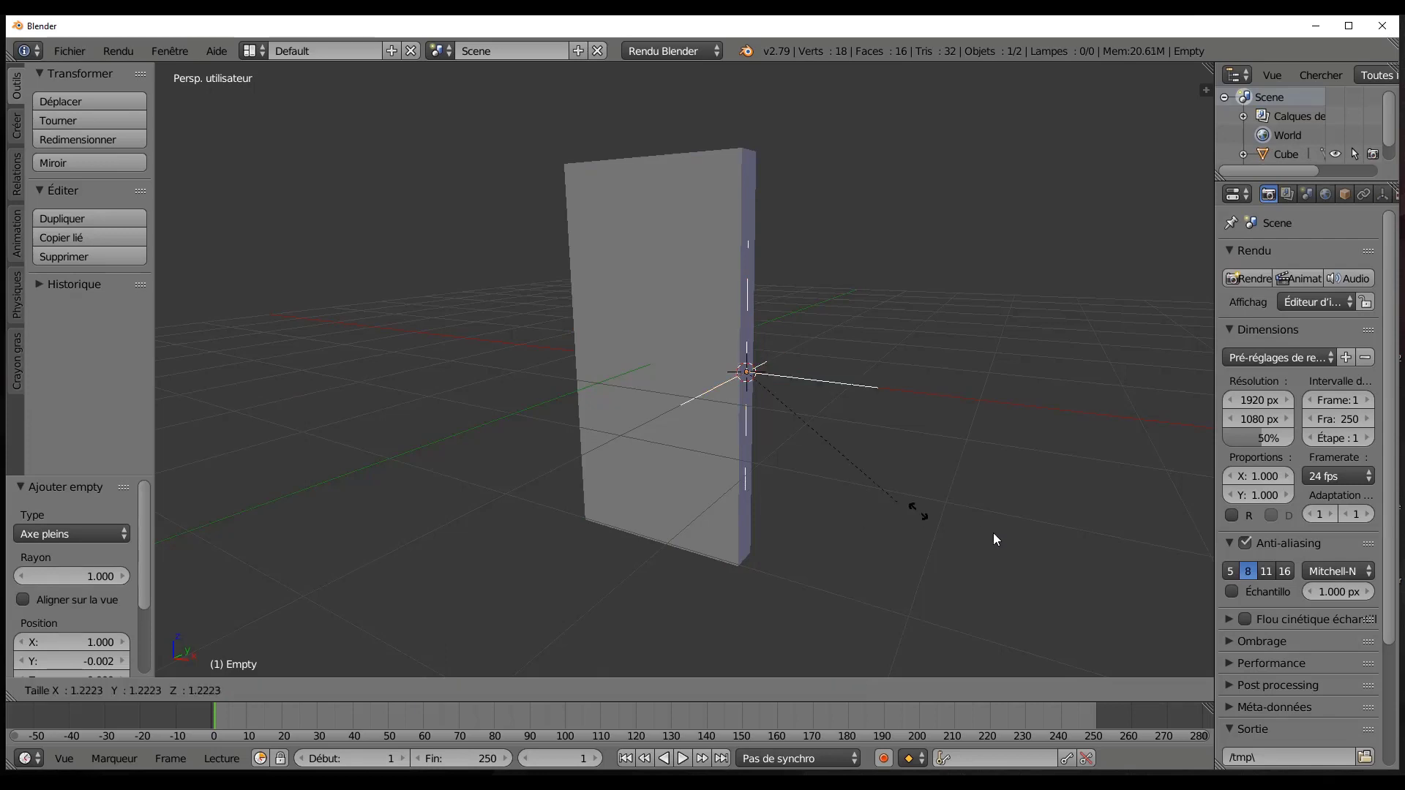
pyautogui.click(928, 502)
# Add a Copy Rotation constraint to the panel with the Empty as its target.
pyautogui.moveTo(928, 502); pyautogui.dragTo(876, 529, button='middle')
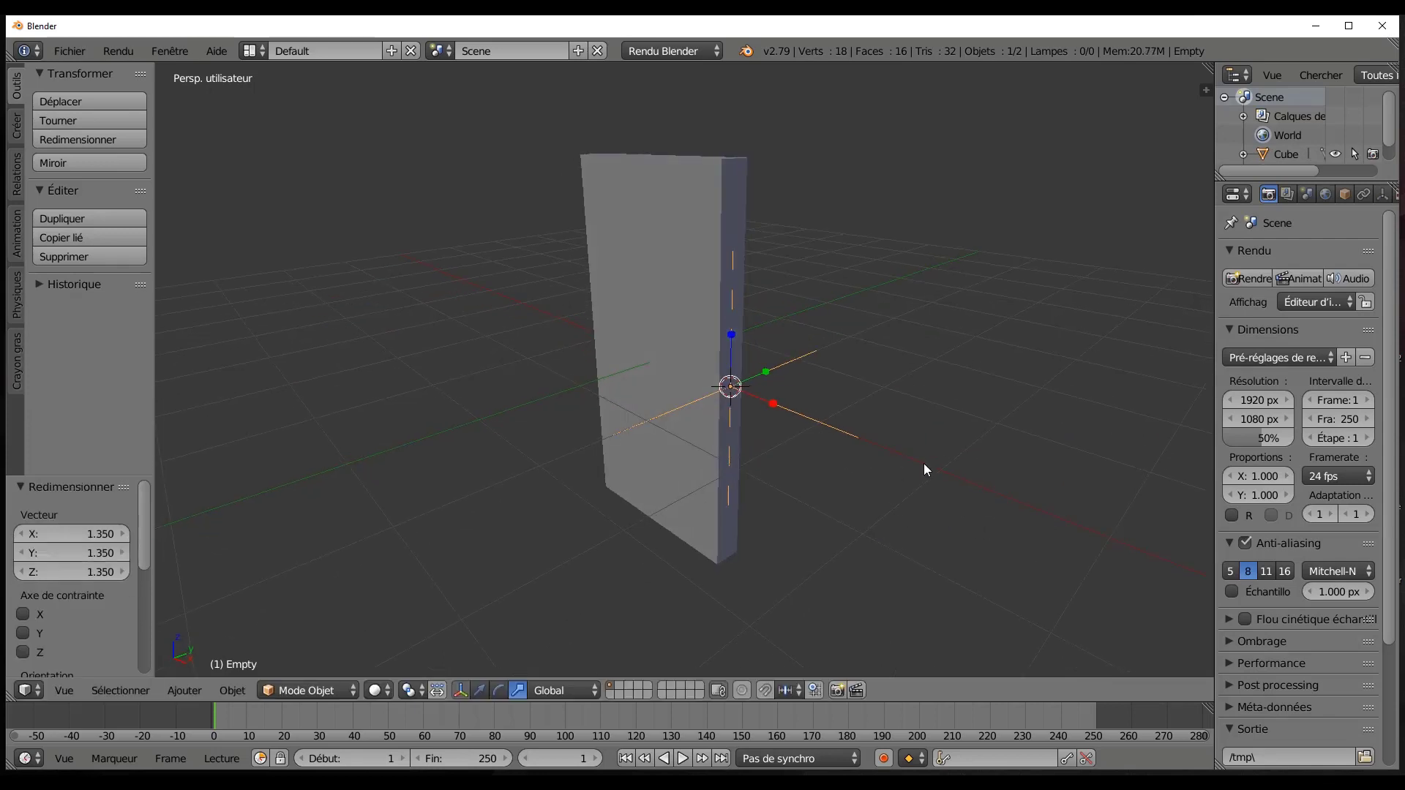
pyautogui.rightClick(678, 279)
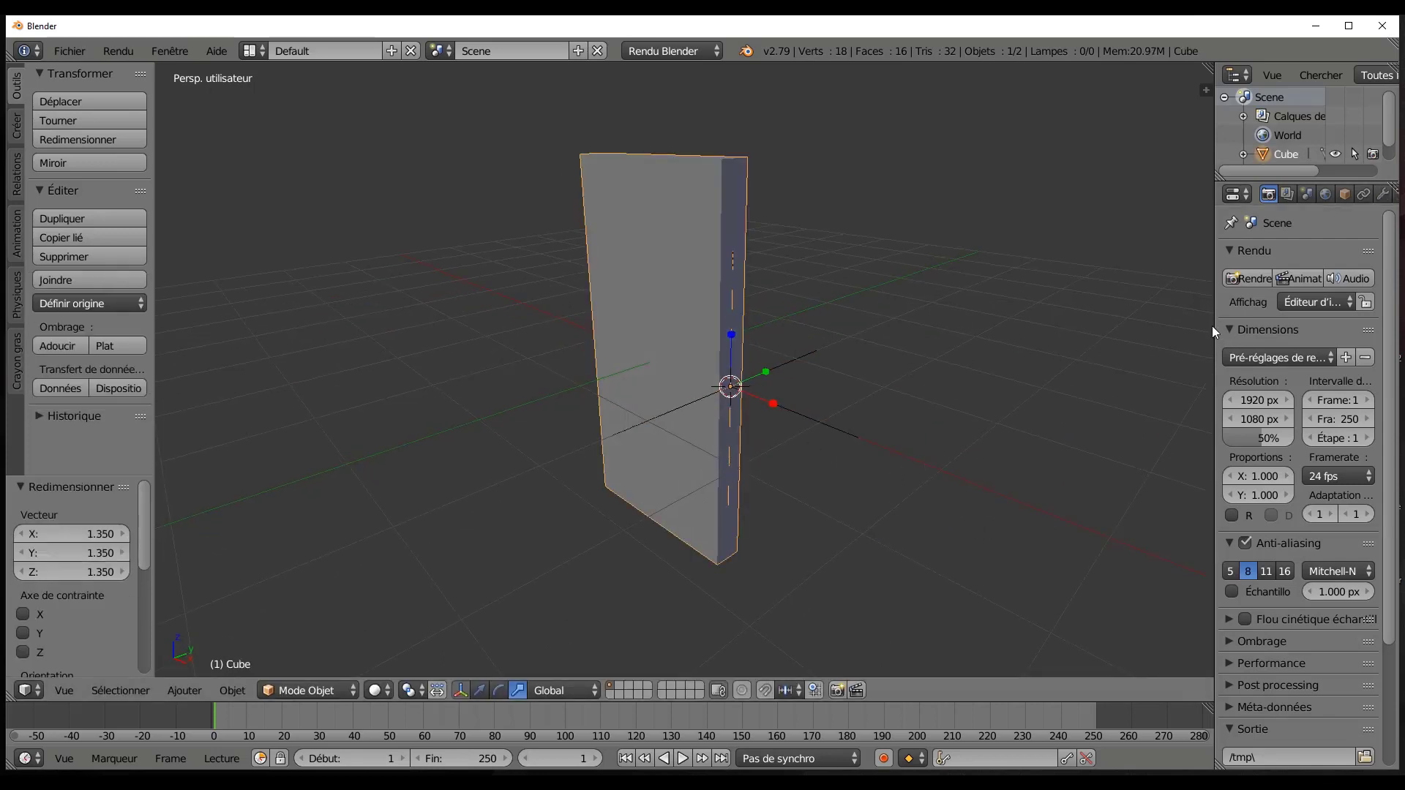
pyautogui.moveTo(1215, 330); pyautogui.dragTo(1046, 331)
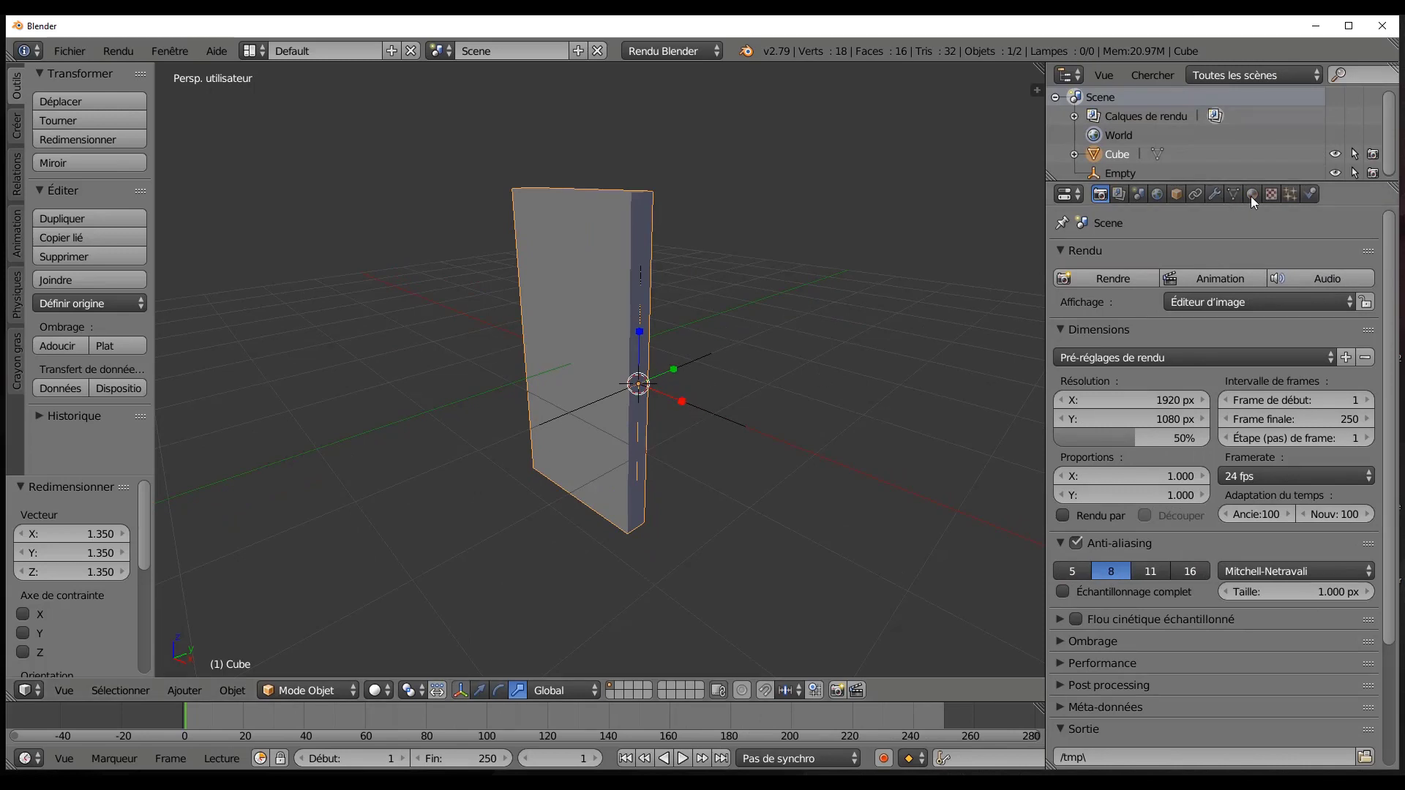
pyautogui.click(1198, 194)
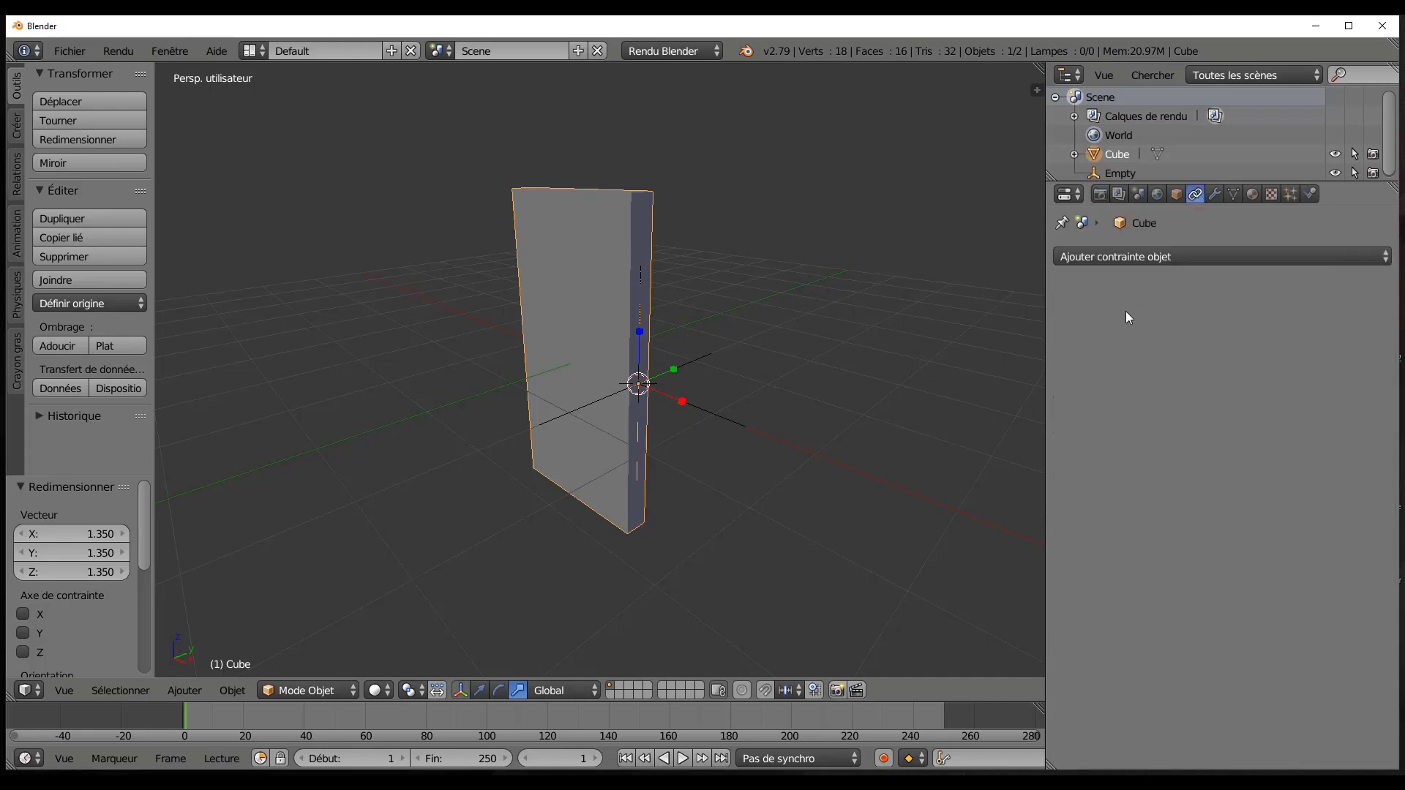
pyautogui.click(1193, 257)
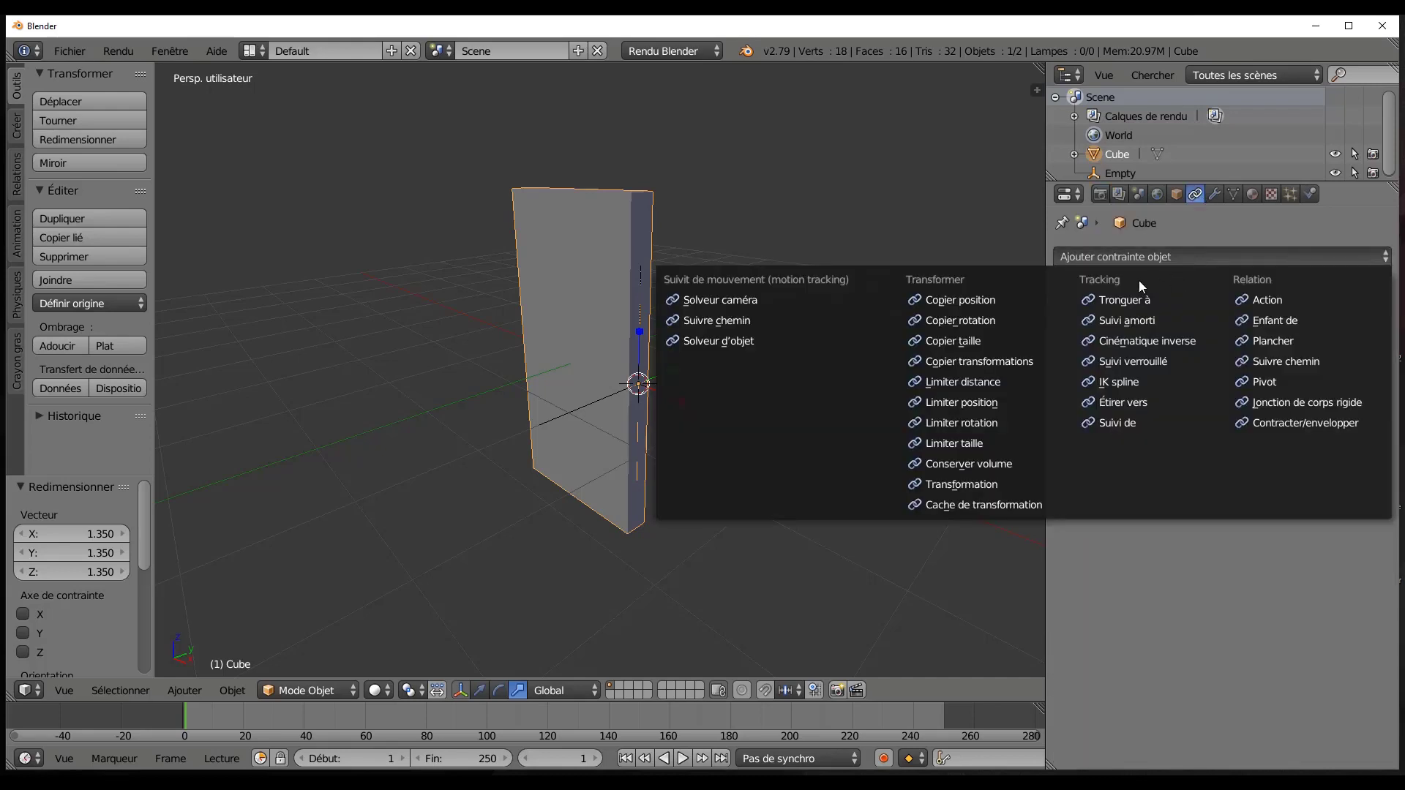
pyautogui.click(963, 319)
pyautogui.click(1268, 320)
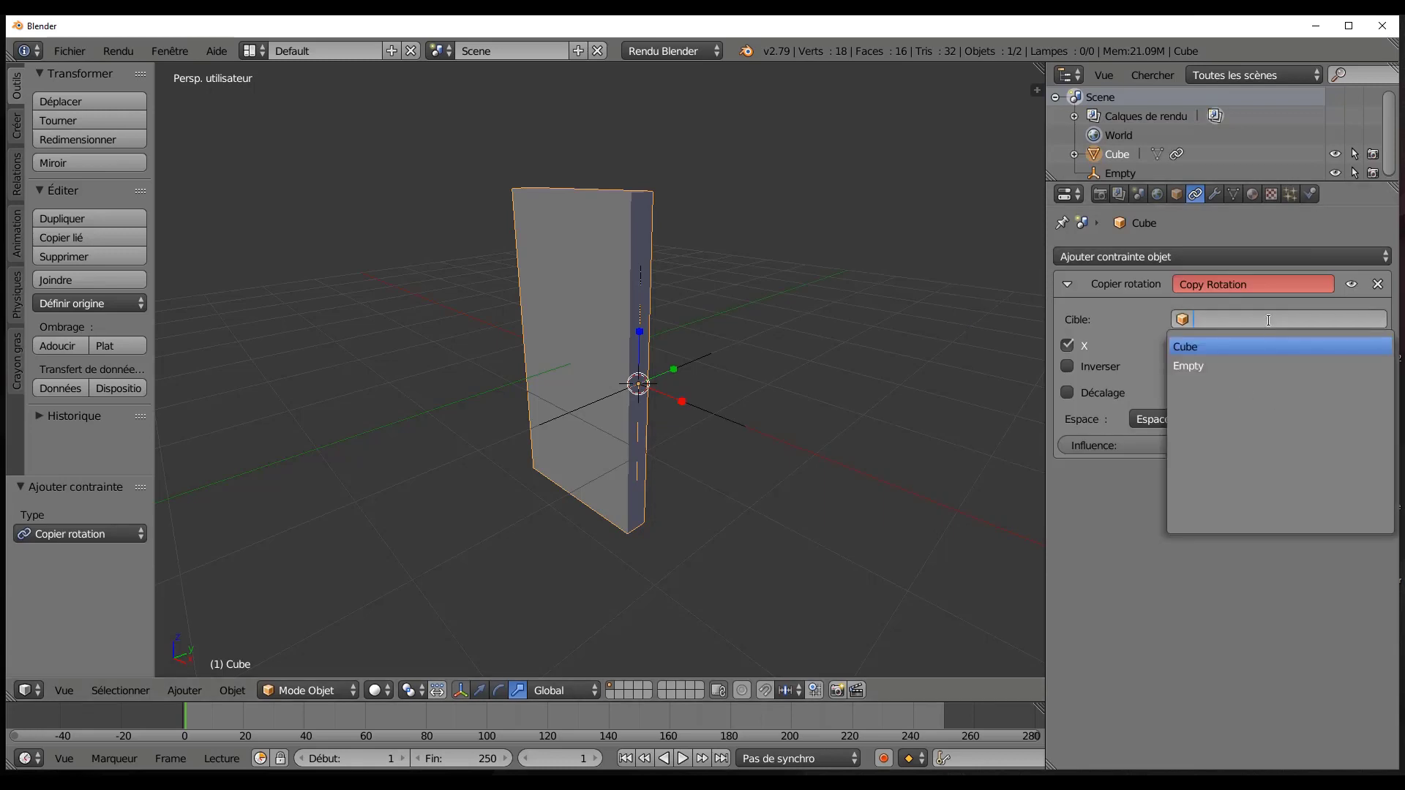
pyautogui.click(1263, 366)
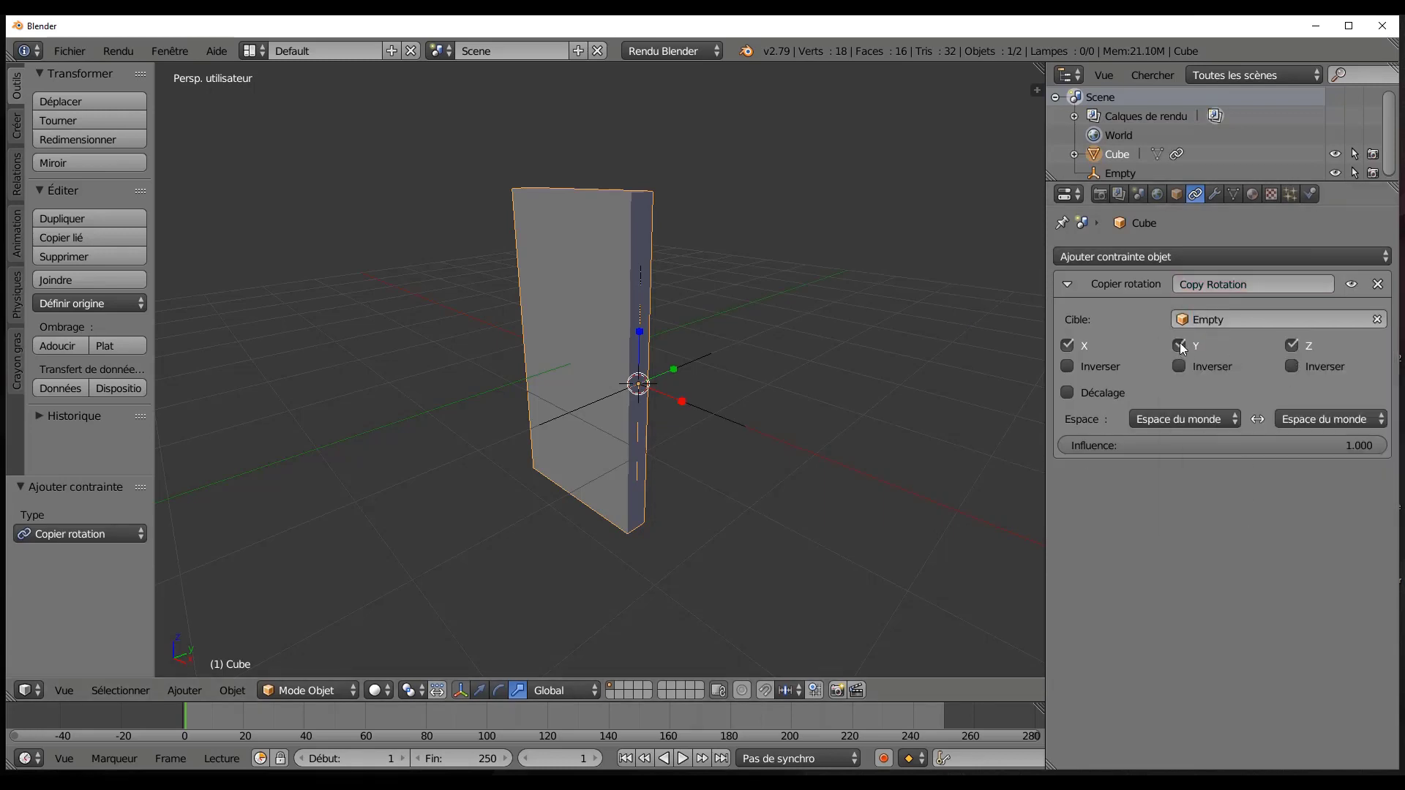
# Disable the X, Y and Z axes in the panel's Copy Rotation constraint and test it by rotating the empty about Z.
pyautogui.click(1069, 345)
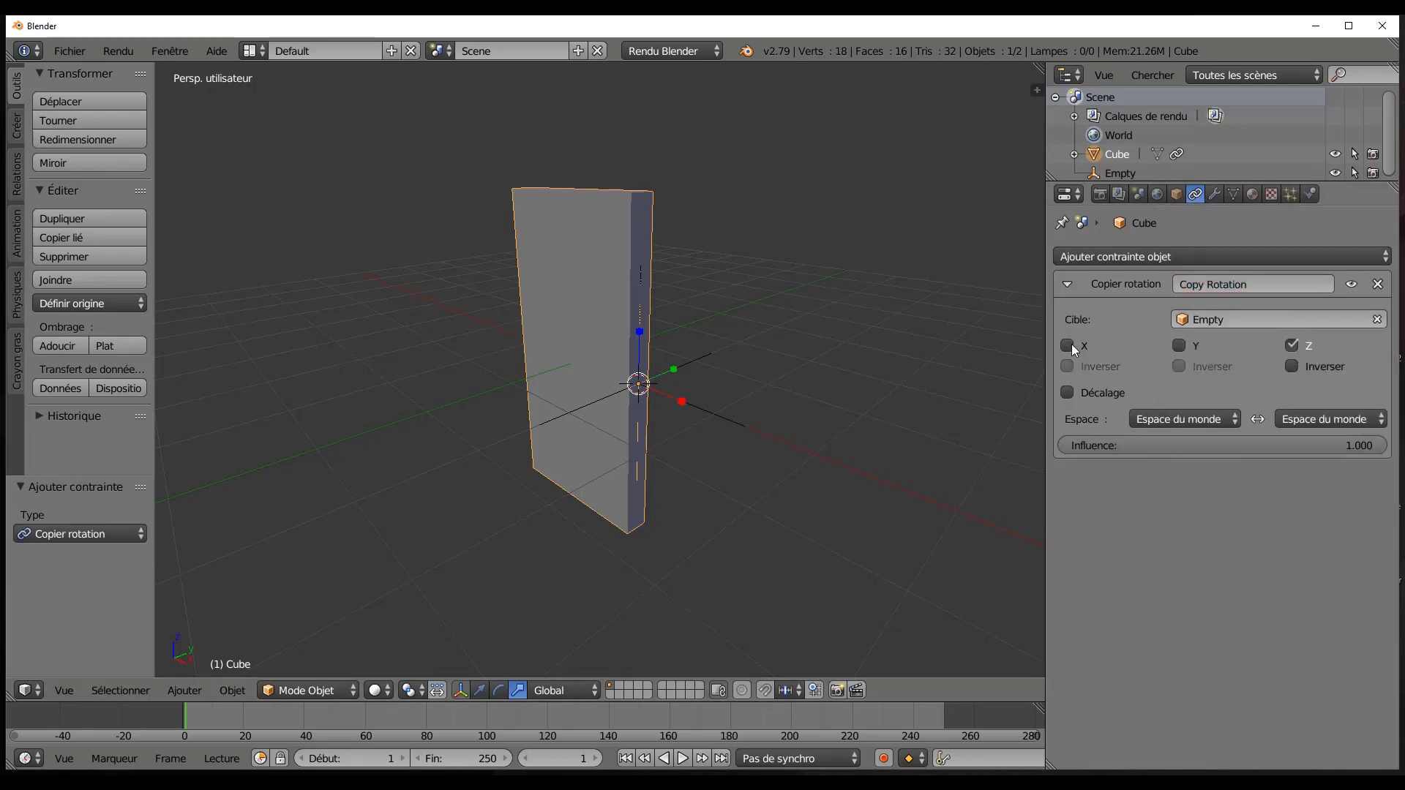
pyautogui.click(1292, 346)
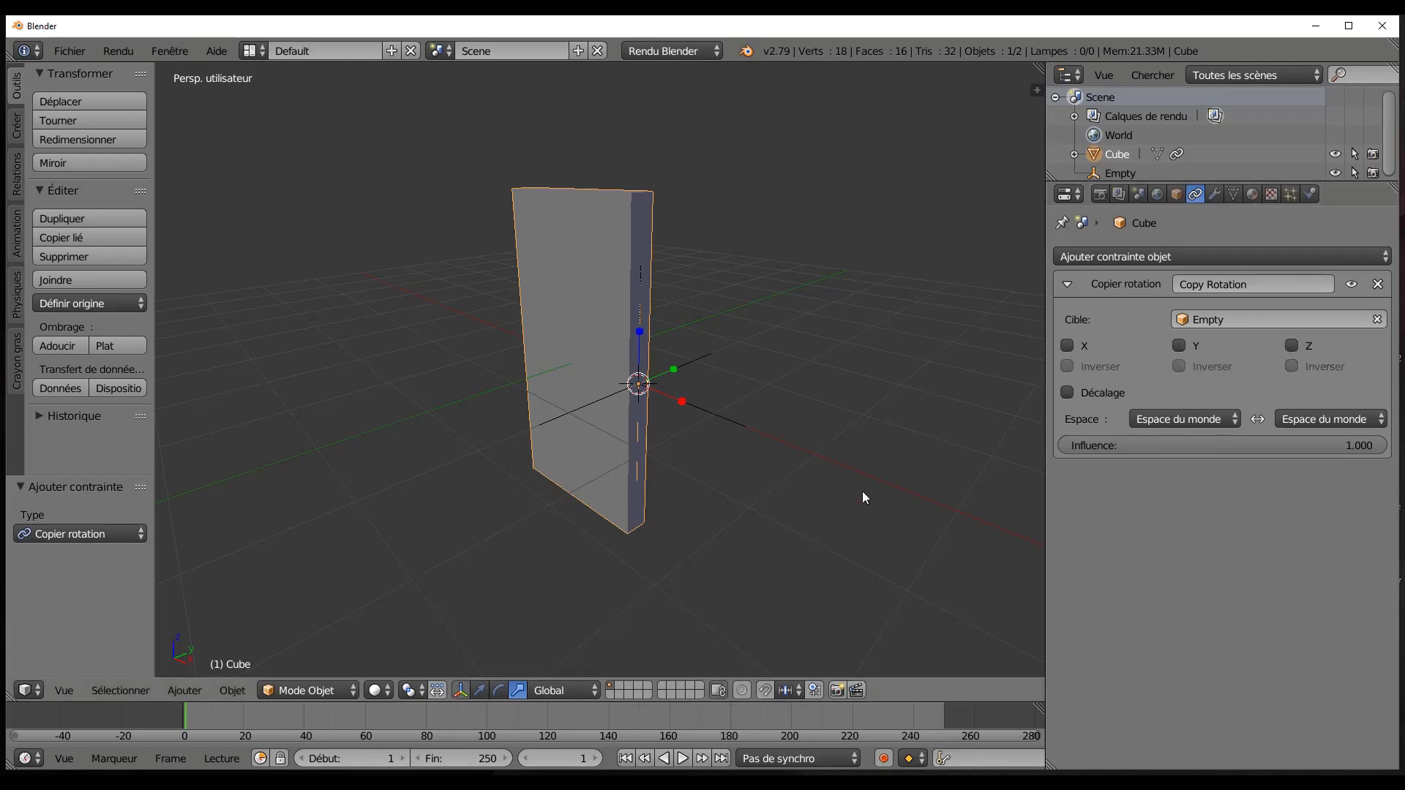
pyautogui.rightClick(726, 414)
pyautogui.press('r')
pyautogui.press('z')
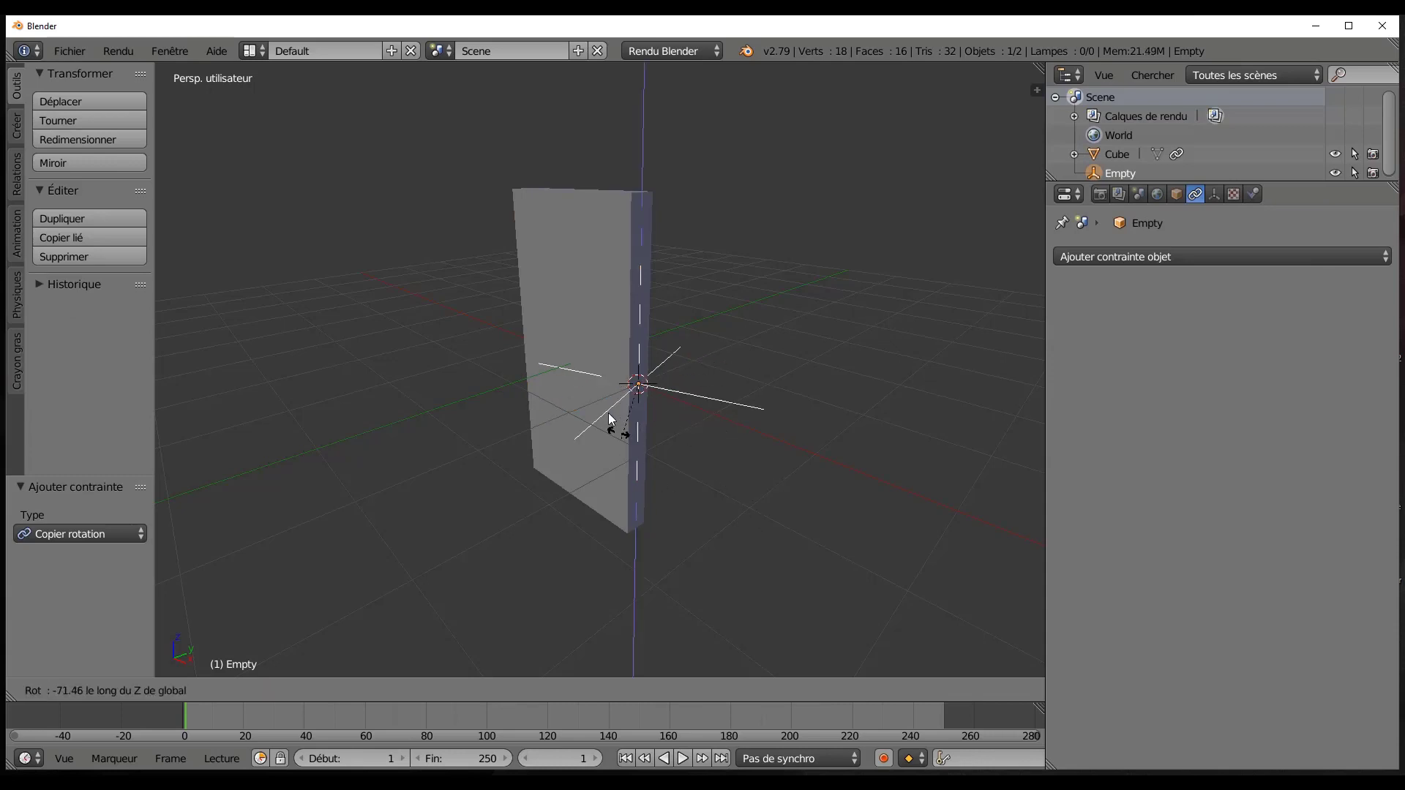
pyautogui.press('Escape')
# Re-enable only the Z axis in the panel's Copy Rotation constraint and test it by rotating the empty about Z.
pyautogui.rightClick(578, 301)
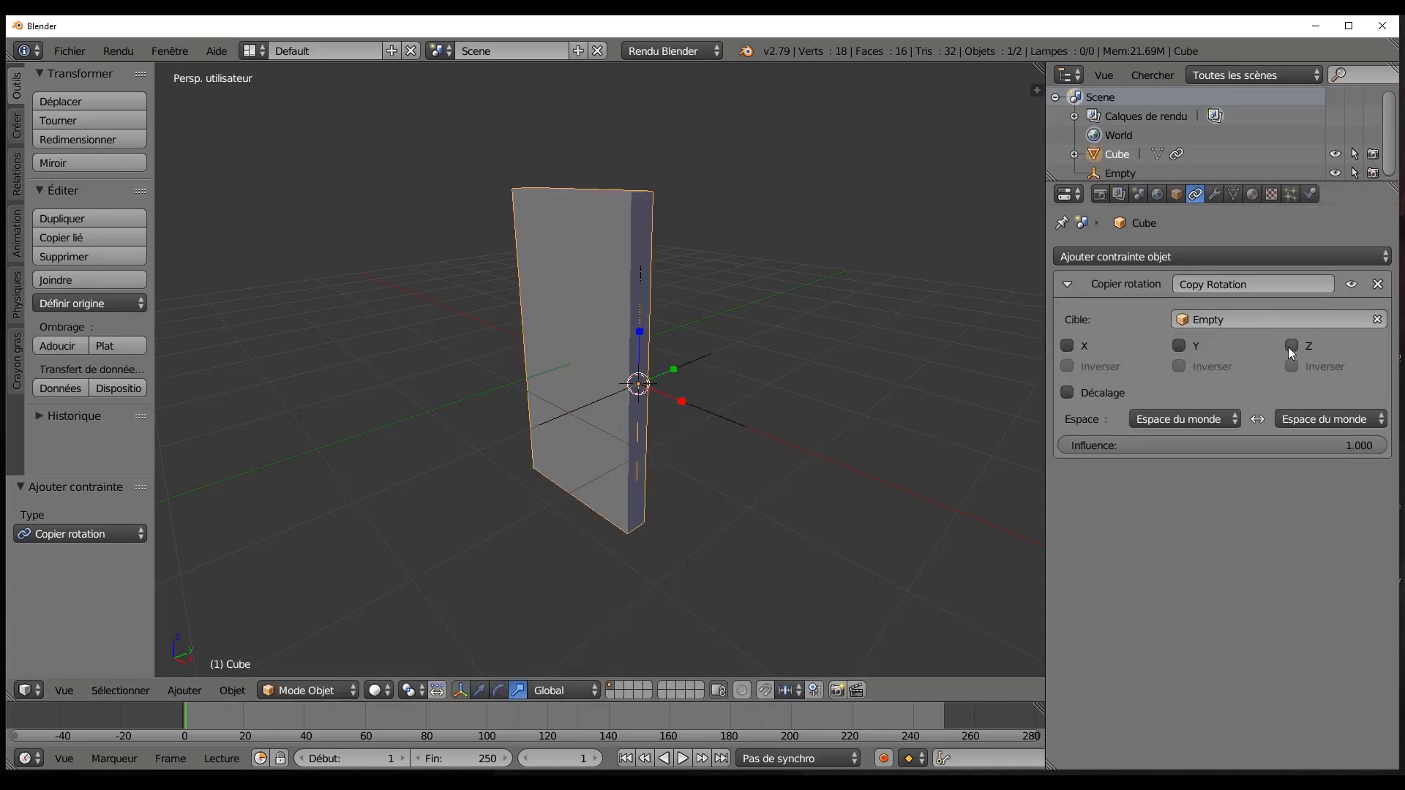
pyautogui.rightClick(704, 406)
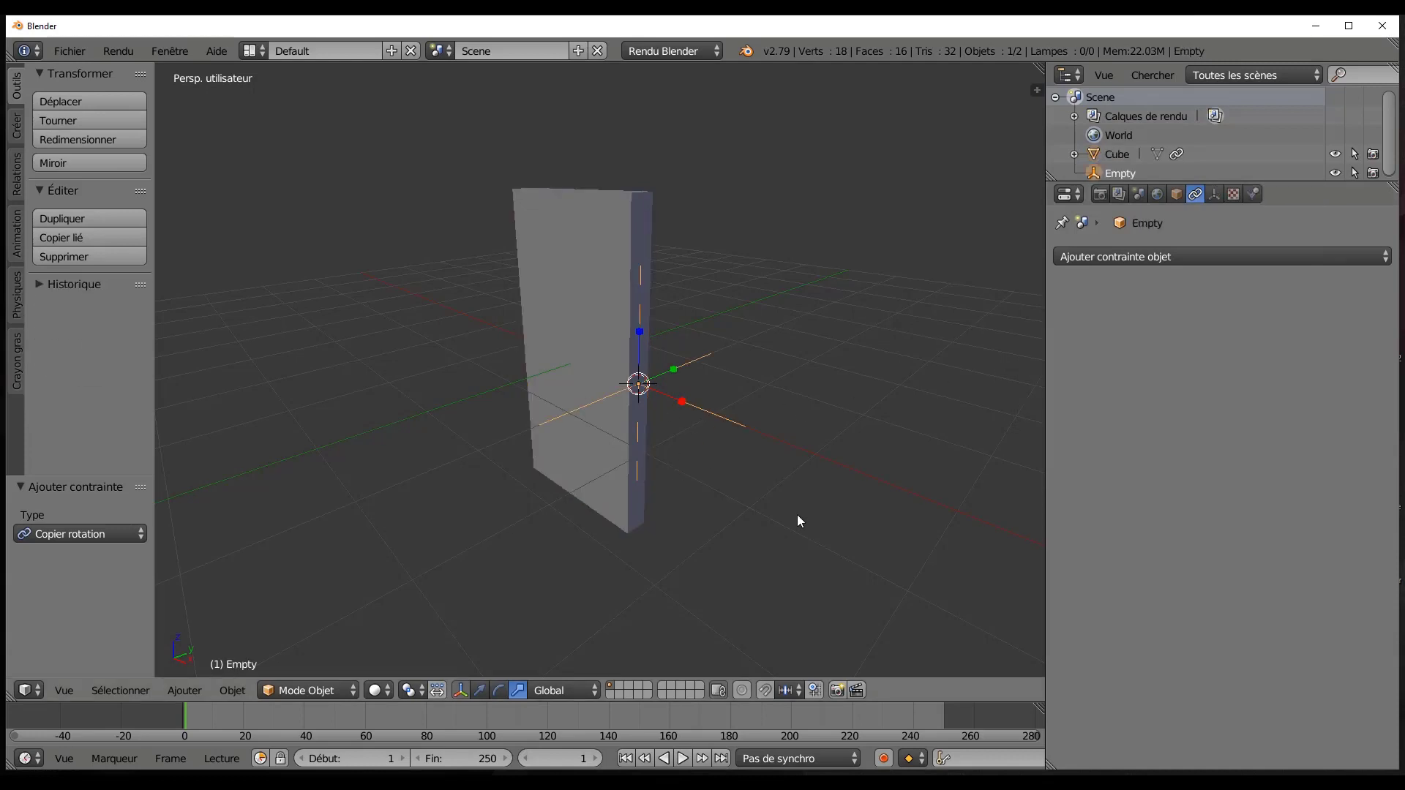
pyautogui.press('r')
pyautogui.press('z')
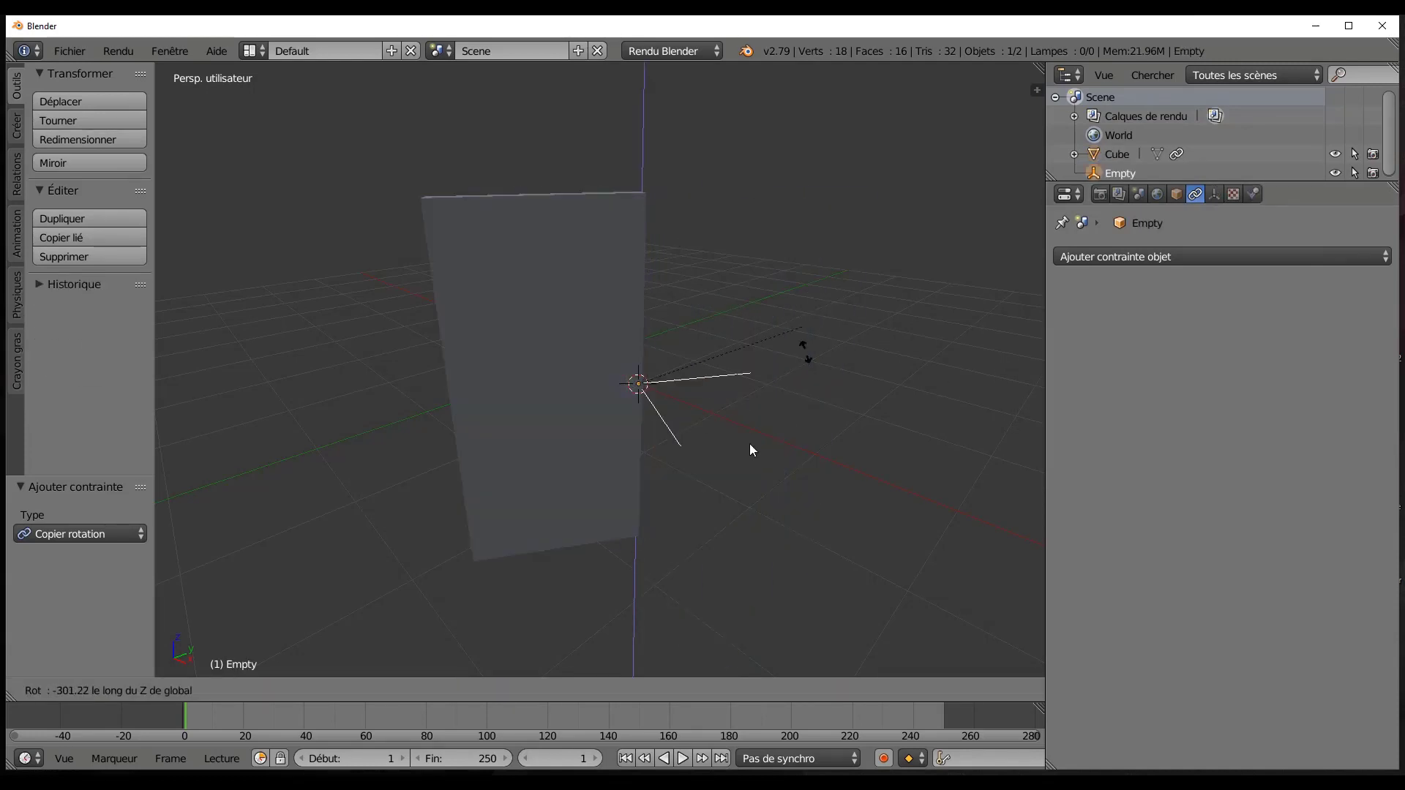
pyautogui.press('Escape')
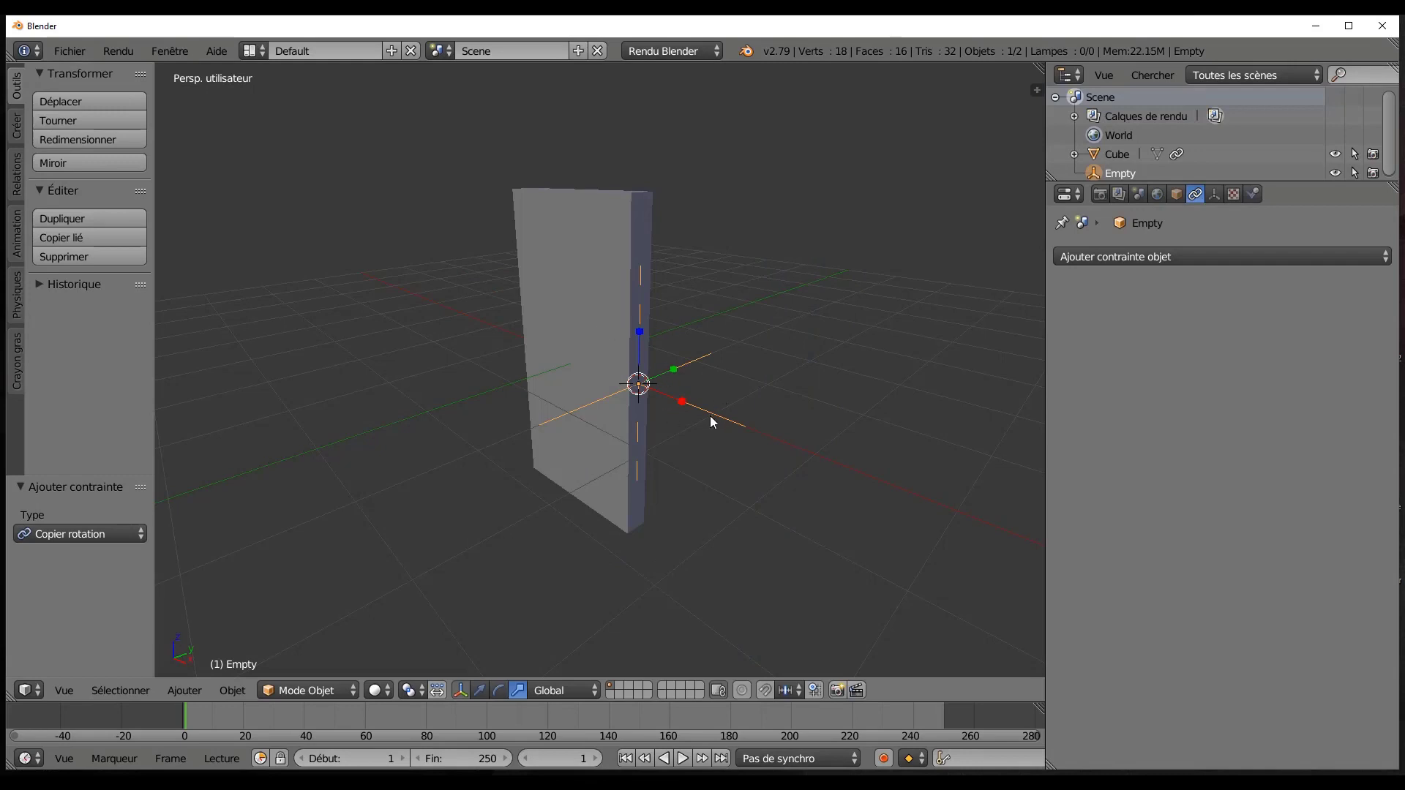
# Add a Limit Rotation constraint to the empty, enable its Z limit and set the maximum to 110°.
pyautogui.click(1162, 258)
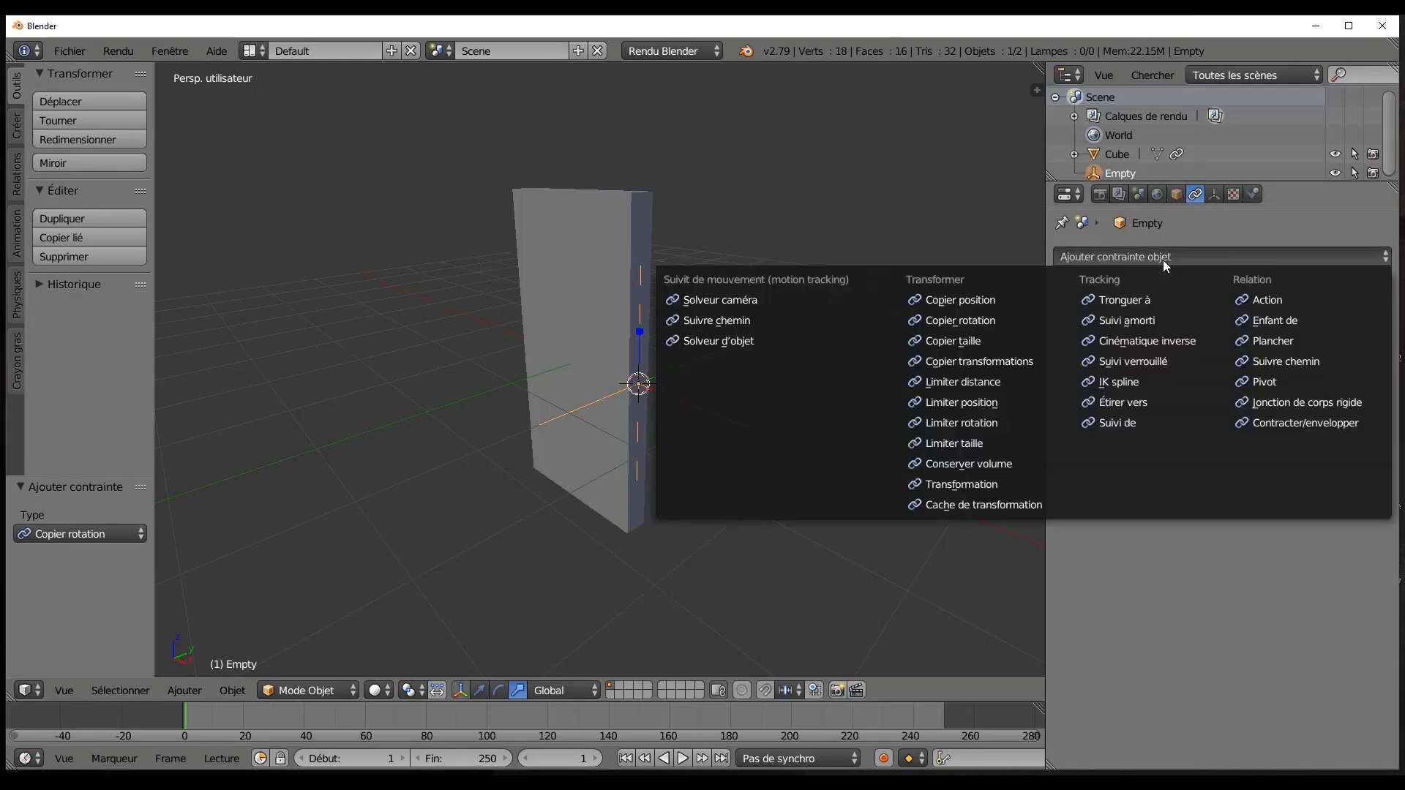
pyautogui.click(976, 427)
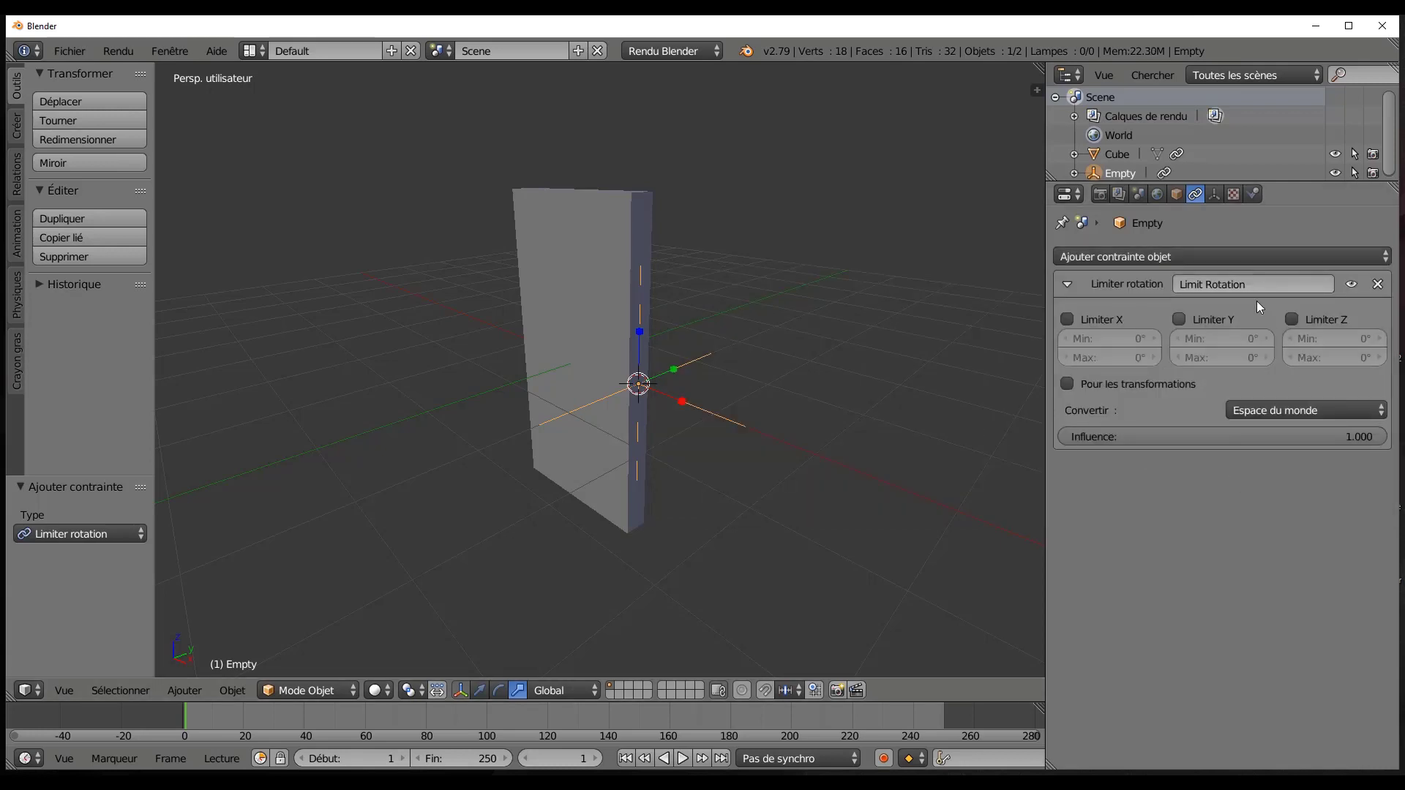
pyautogui.click(1292, 319)
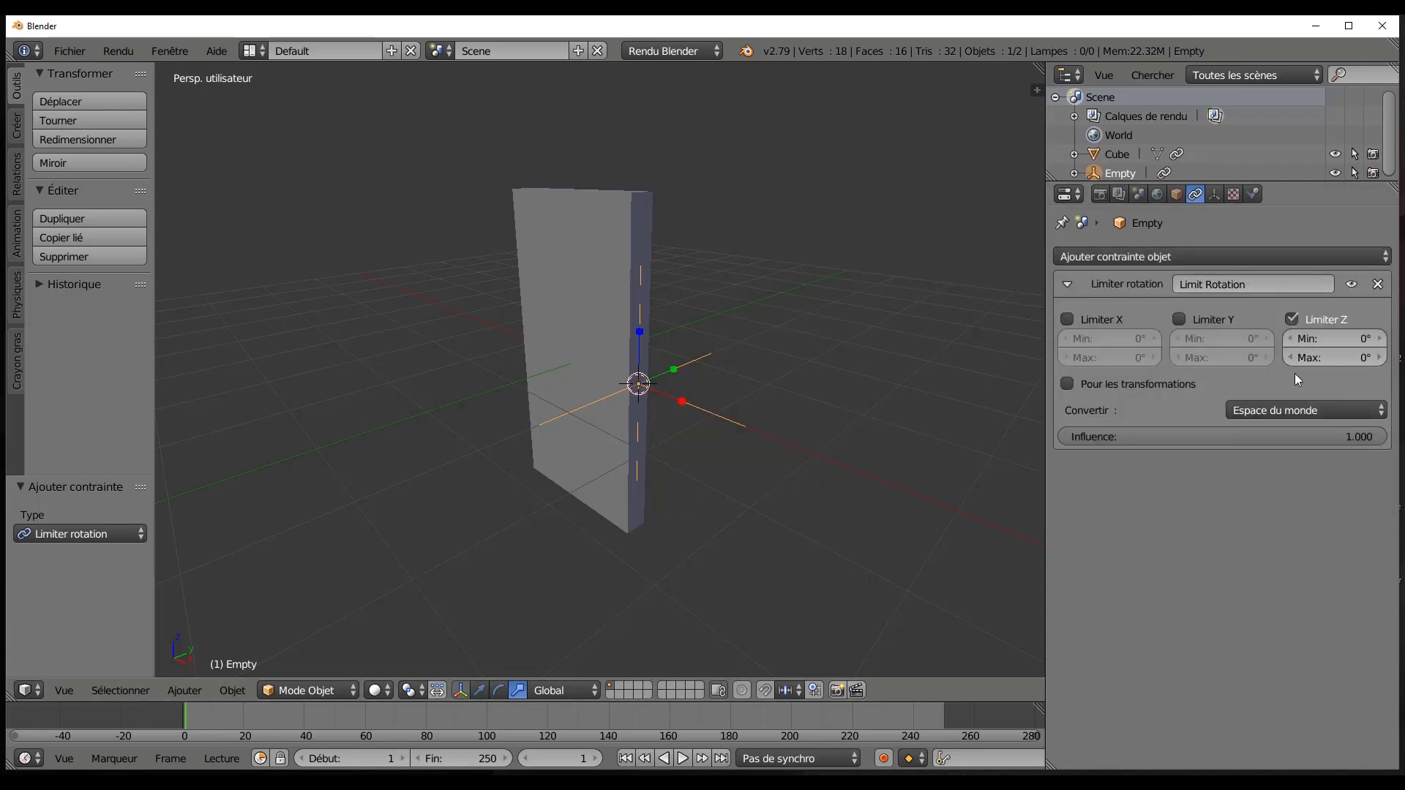
pyautogui.click(1321, 357)
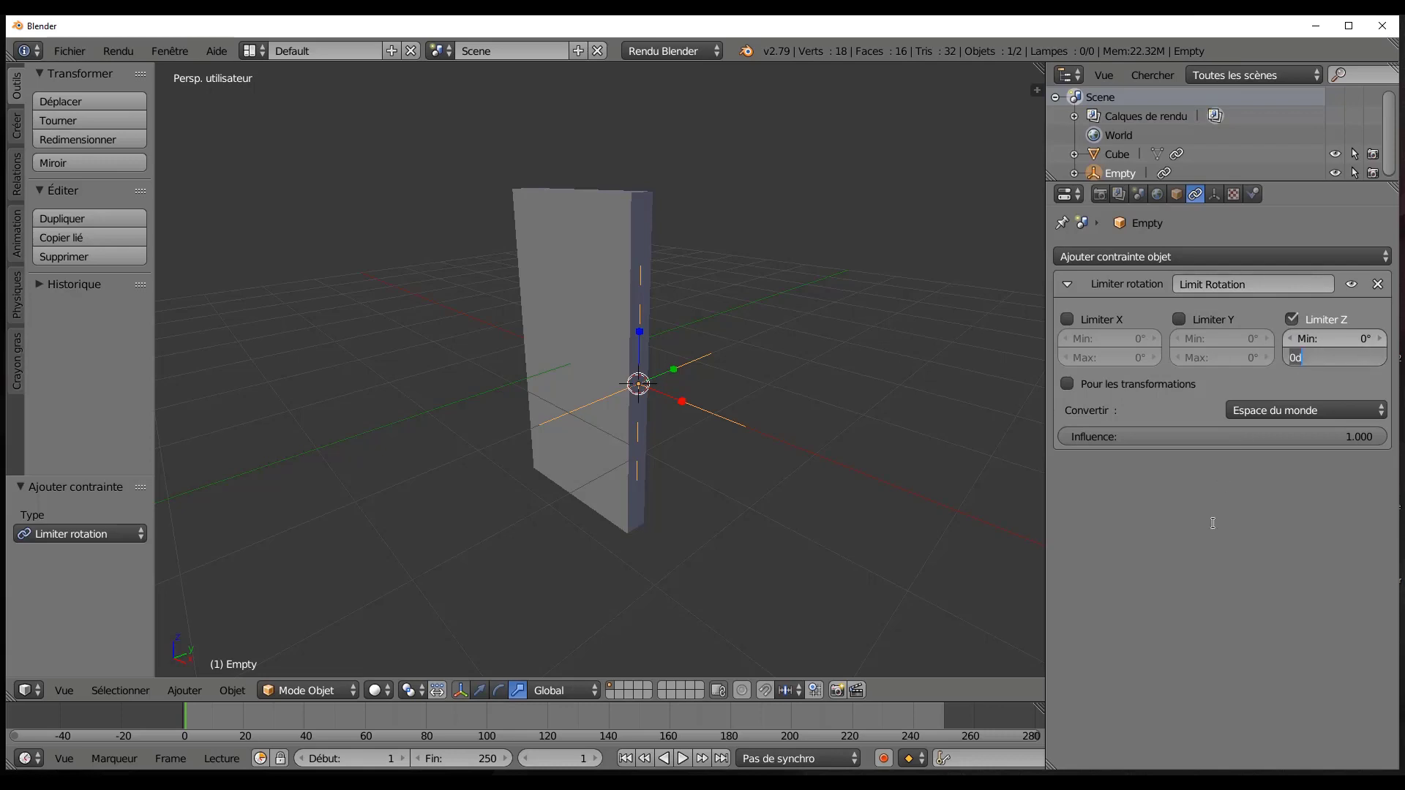
pyautogui.write('110')
pyautogui.press('Return')
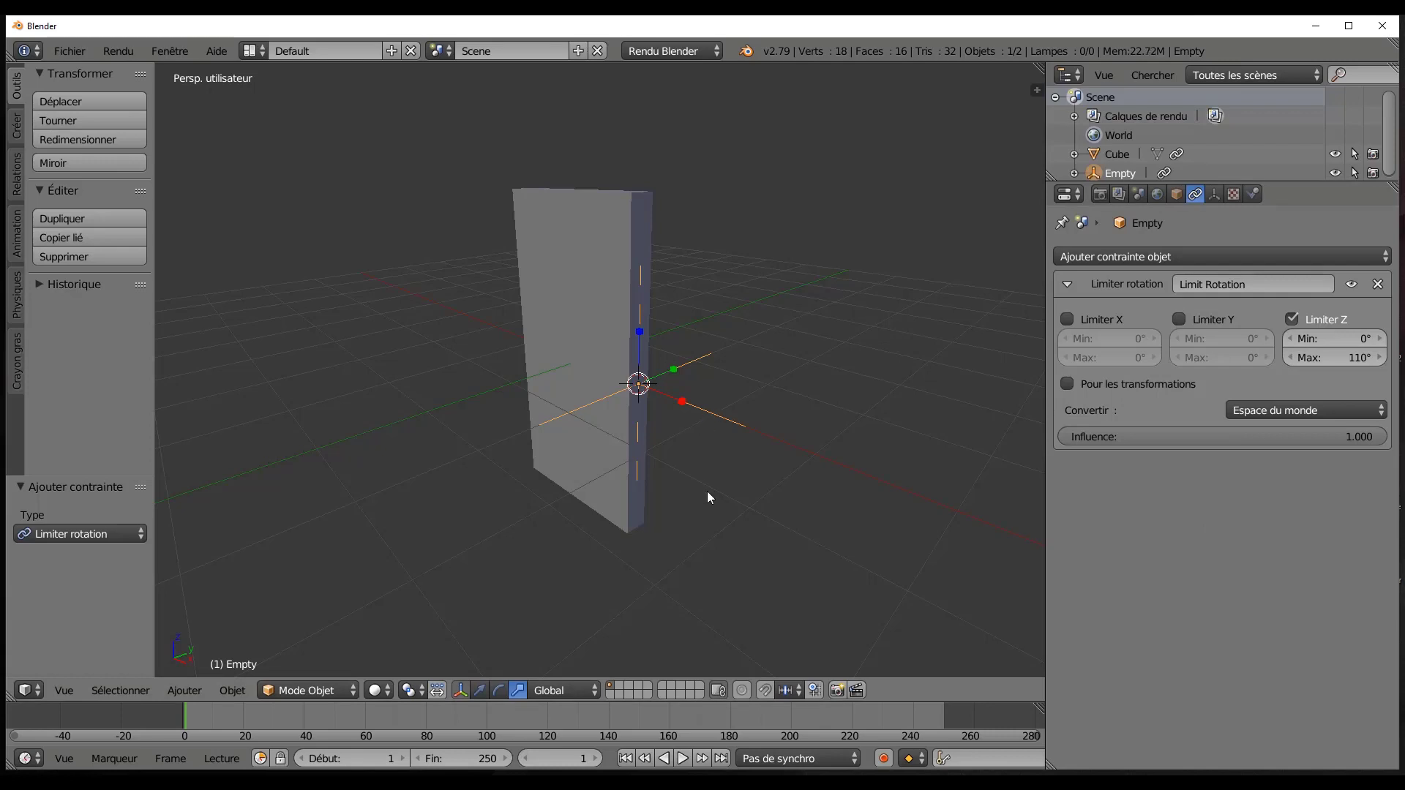
# Test the rotation limit by turning the empty about Z, and set its Z rotation value to -168°.
pyautogui.press('r')
pyautogui.press('z')
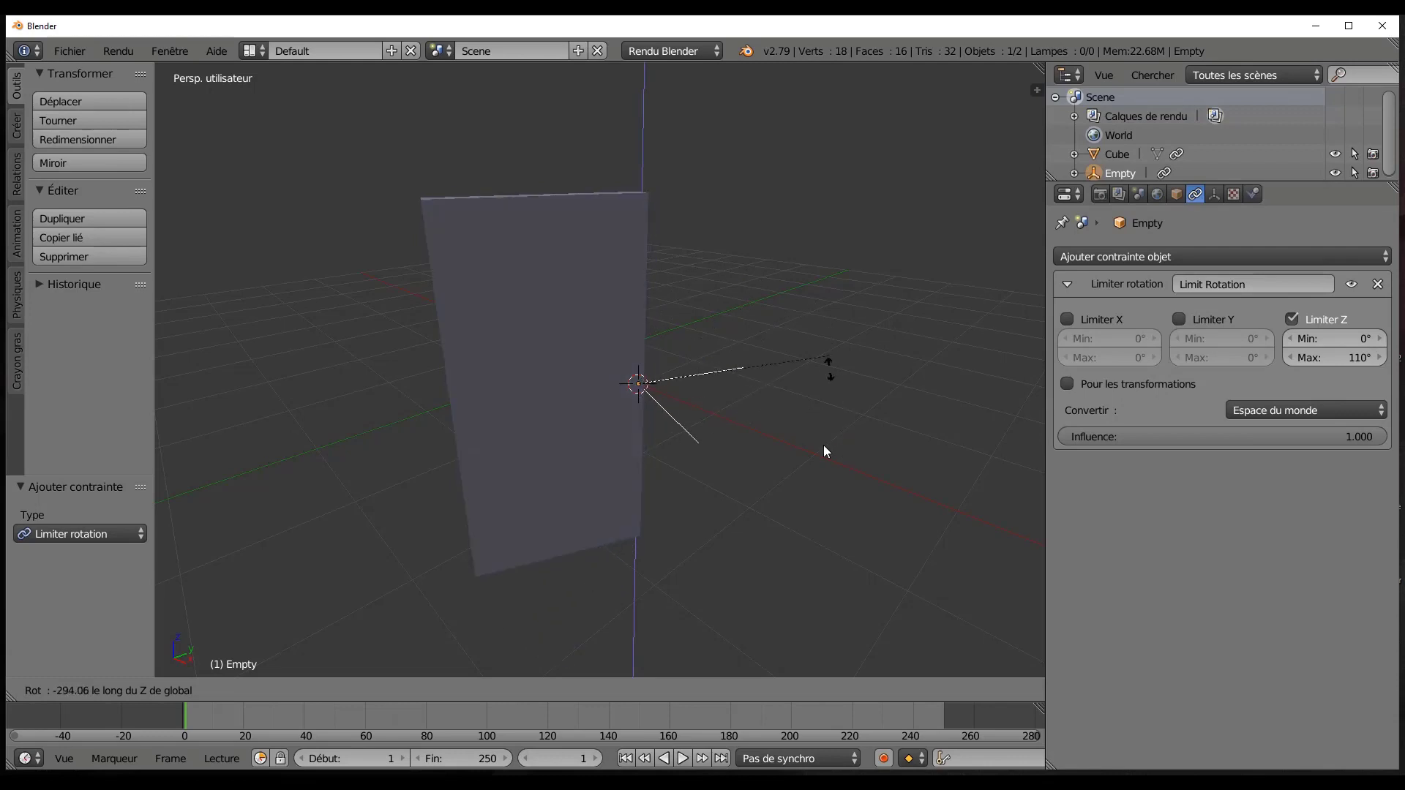
pyautogui.click(939, 454)
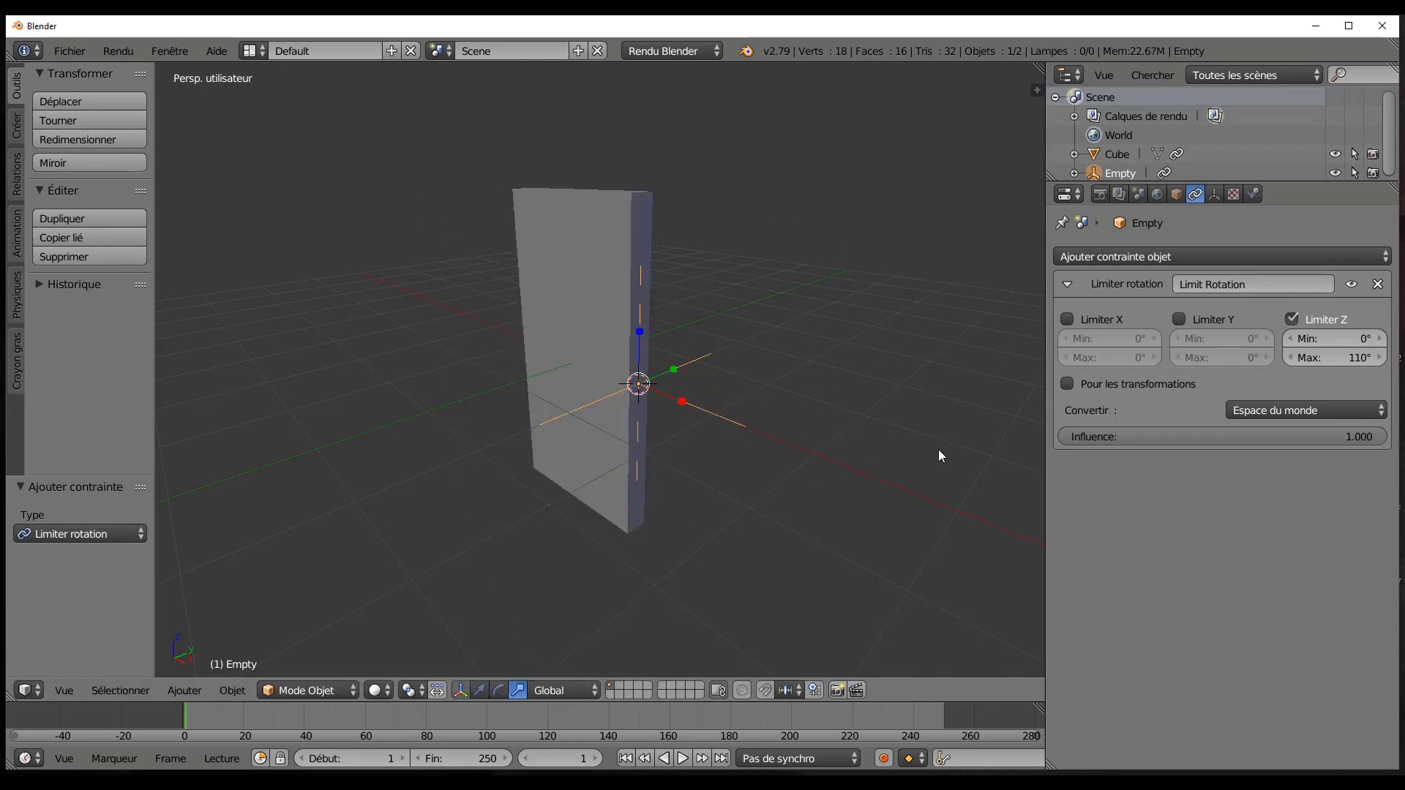
pyautogui.press('n')
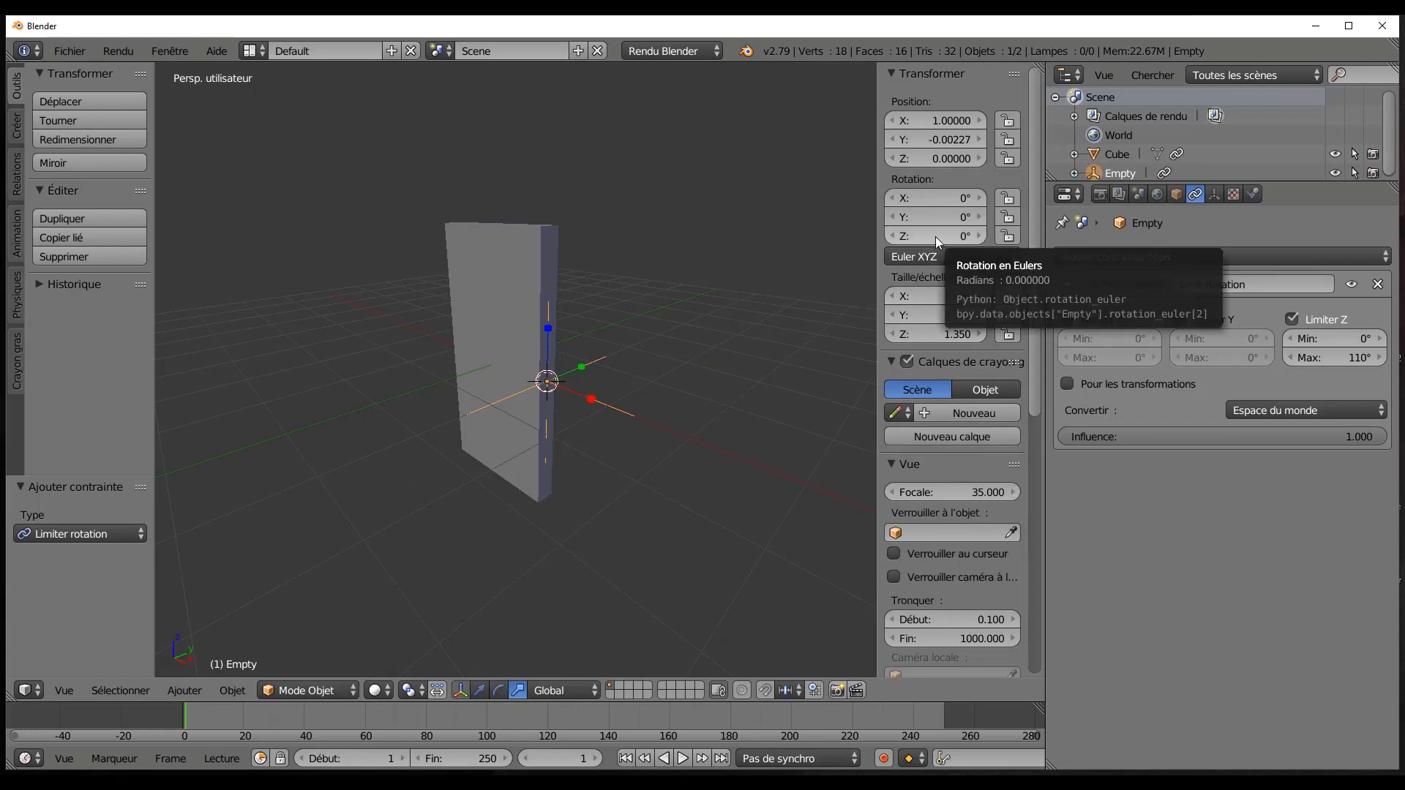
pyautogui.moveTo(935, 236); pyautogui.dragTo(812, 236)
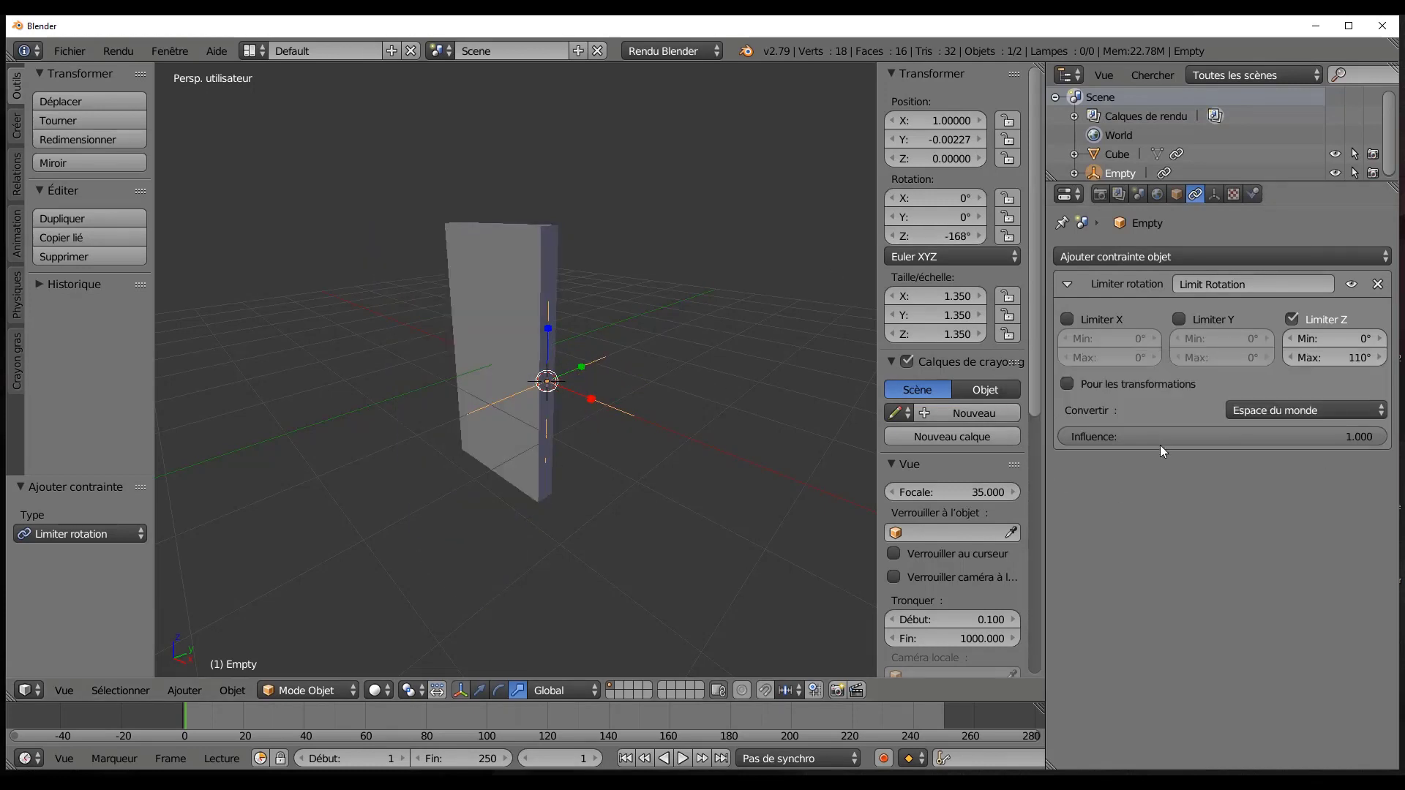
# Invert the Z axis in the panel's Copy Rotation constraint and test it by rotating the empty about Z.
pyautogui.rightClick(502, 295)
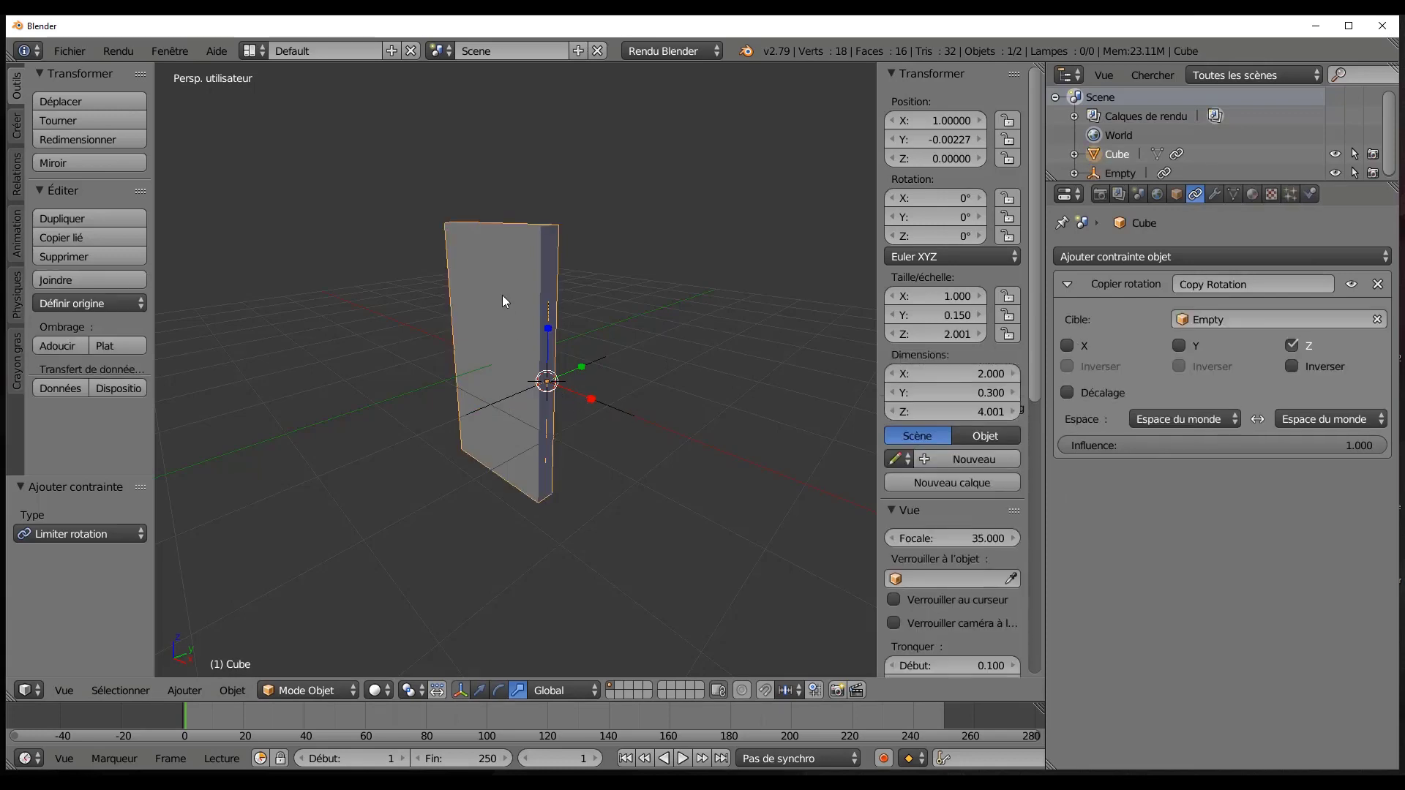
pyautogui.click(1292, 366)
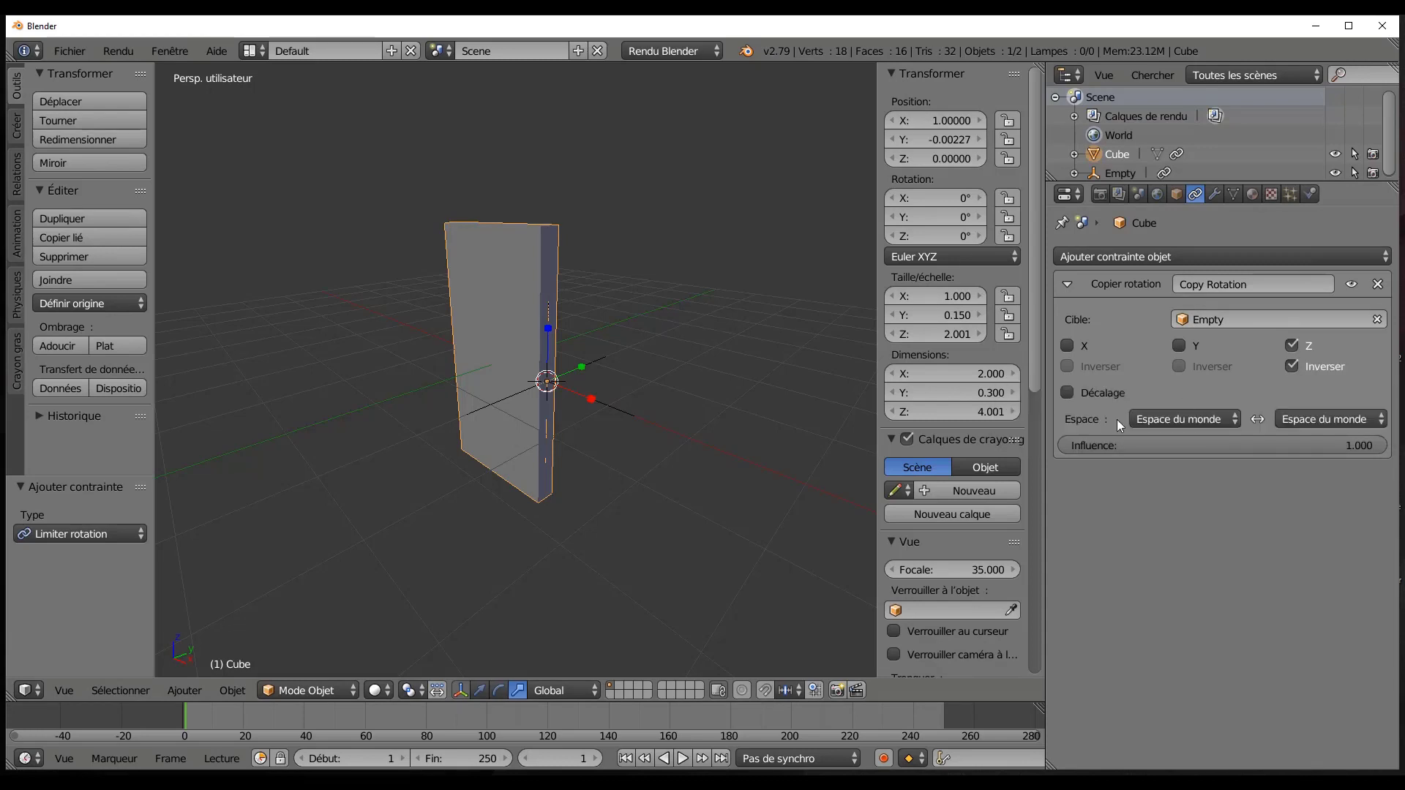
pyautogui.rightClick(618, 407)
pyautogui.press('r')
pyautogui.press('z')
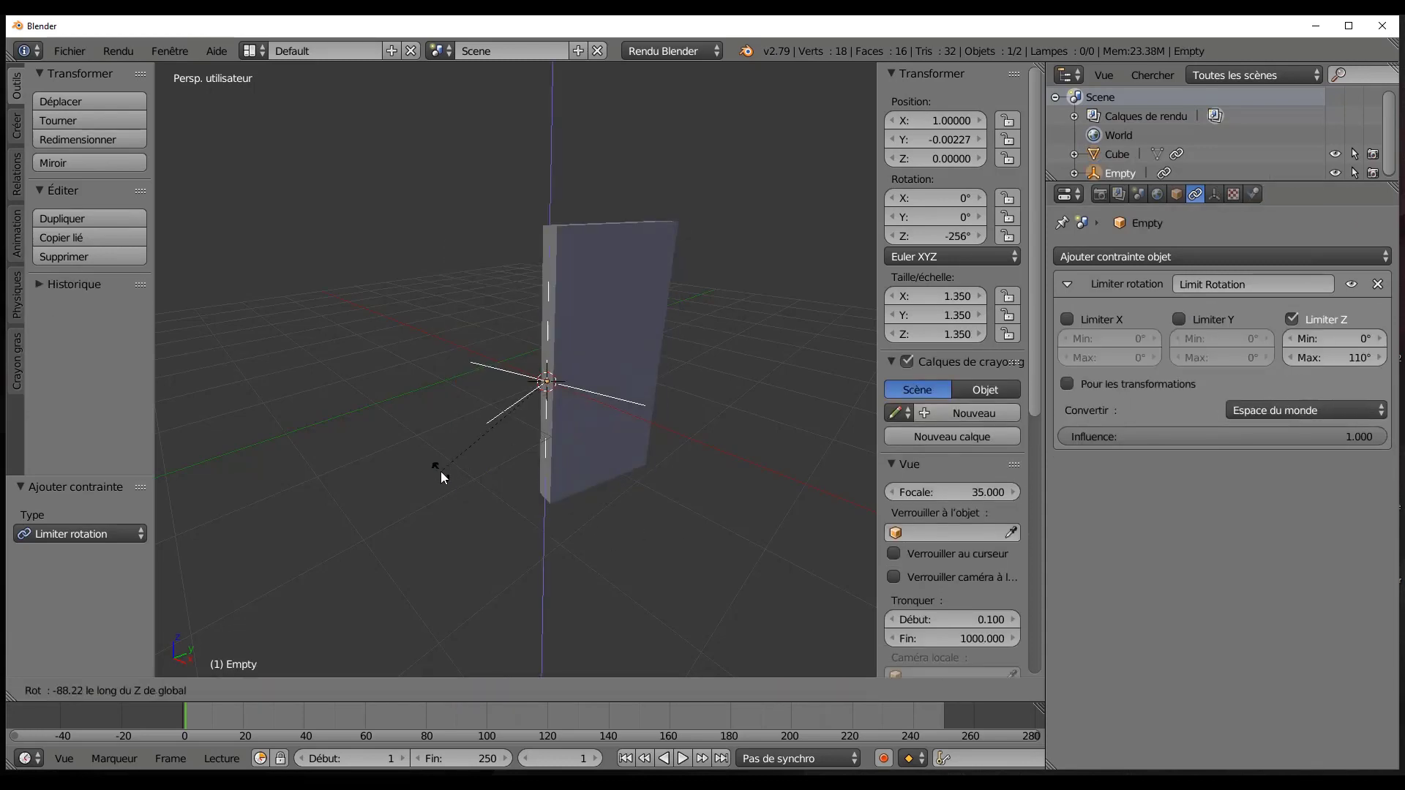
pyautogui.click(600, 510)
# Set the empty's Z rotation to 0°, vary it to test the inverted panel, and end at -12.4°.
pyautogui.moveTo(935, 233); pyautogui.dragTo(934, 235)
pyautogui.click(933, 235)
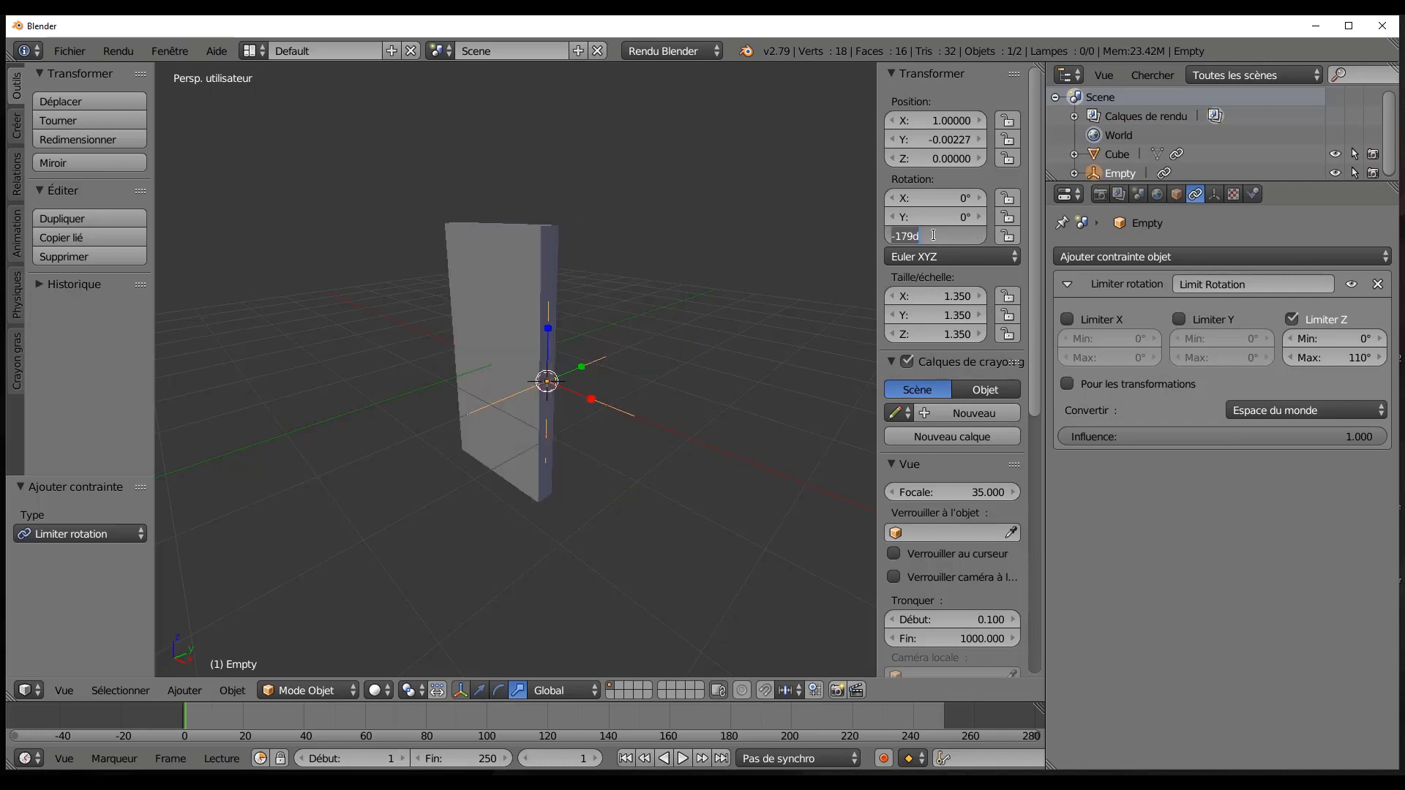
pyautogui.write('0')
pyautogui.press('Return')
pyautogui.moveTo(952, 236)
pyautogui.mouseDown()
pyautogui.moveTo(1021, 235)
pyautogui.moveTo(915, 236)
pyautogui.moveTo(941, 240)
pyautogui.mouseUp()
pyautogui.click(941, 235)
pyautogui.write('83.5')
pyautogui.press('Return')
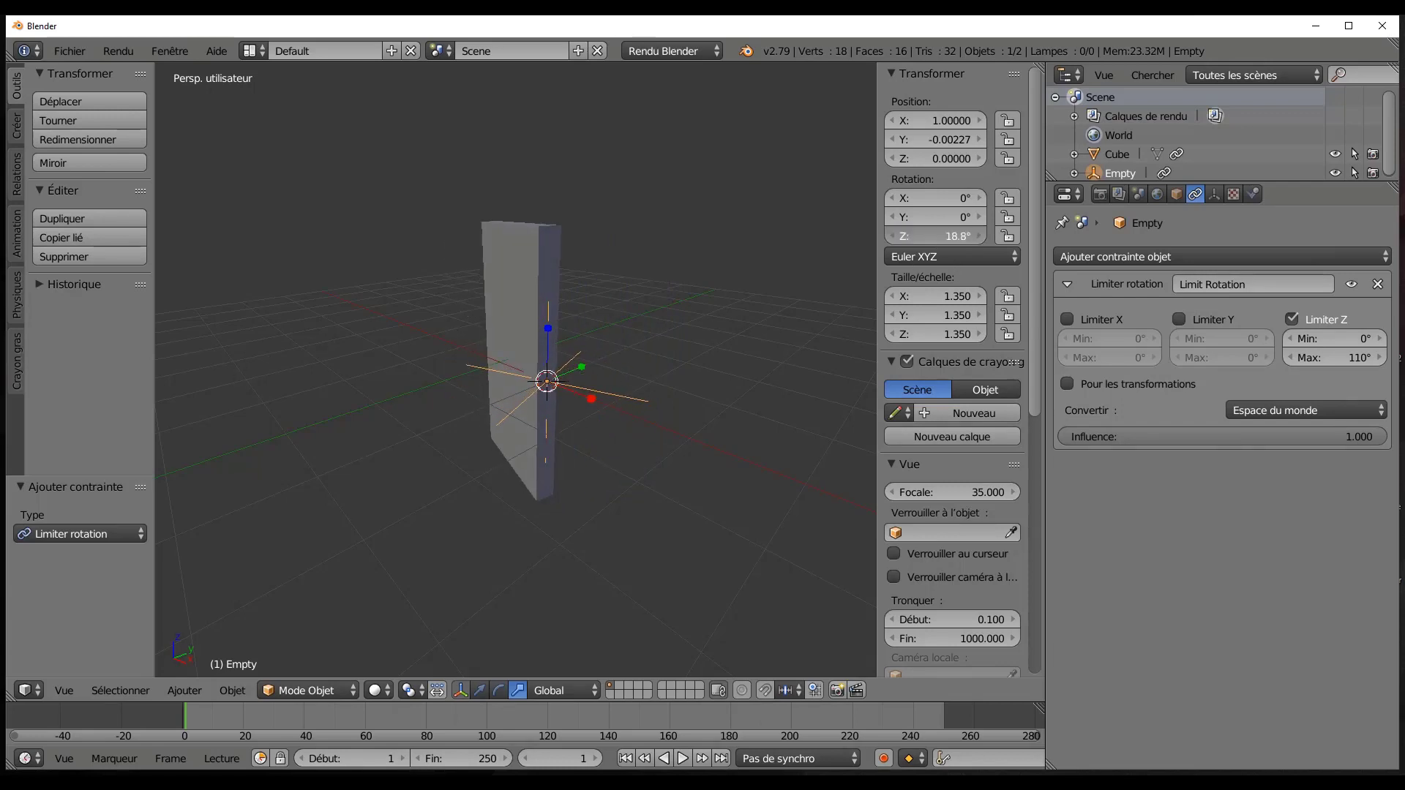
pyautogui.moveTo(944, 236)
pyautogui.mouseDown()
pyautogui.moveTo(966, 235)
pyautogui.moveTo(926, 236)
pyautogui.mouseUp()
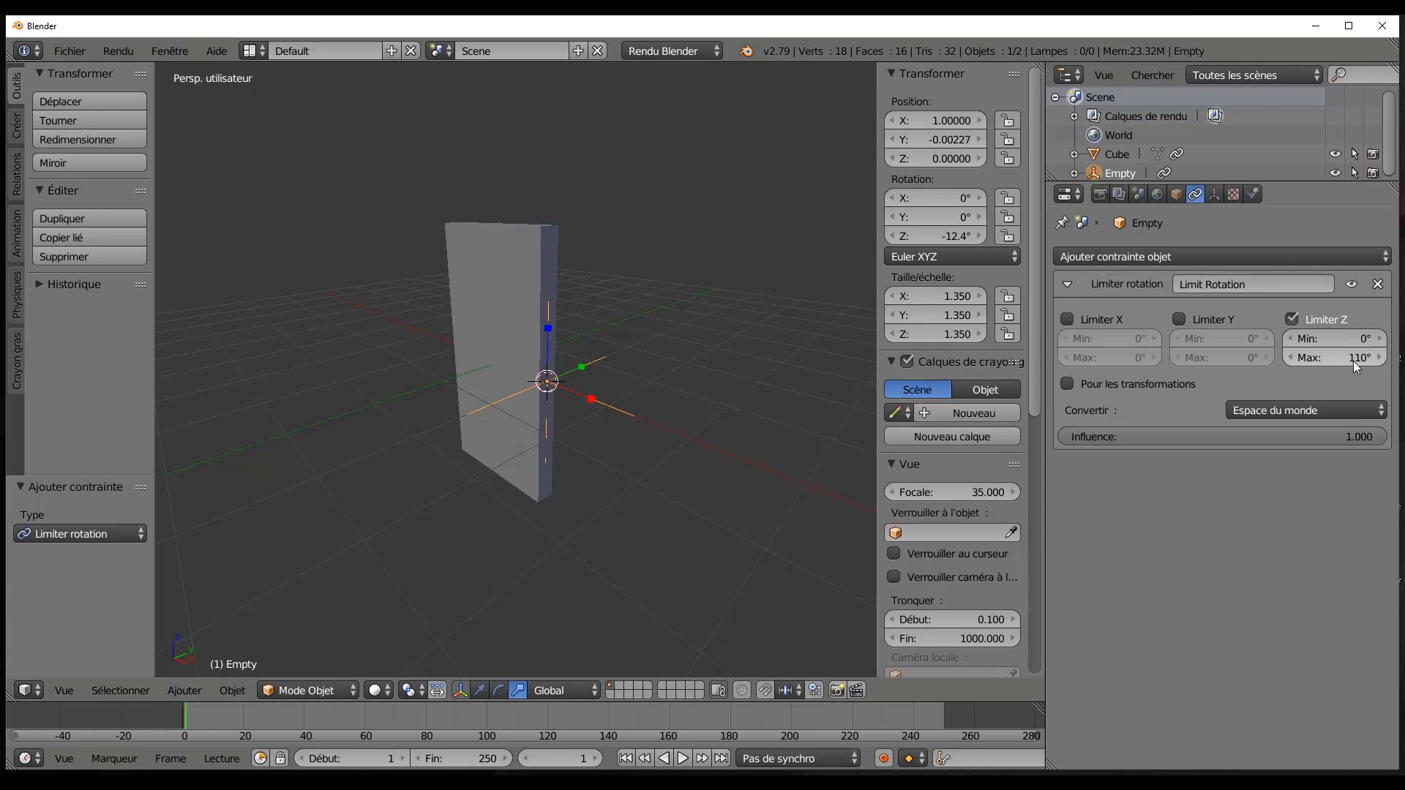
# Turn off the Z inversion in the panel's Copy Rotation constraint and enter 0° for the panel's own Z rotation.
pyautogui.rightClick(460, 263)
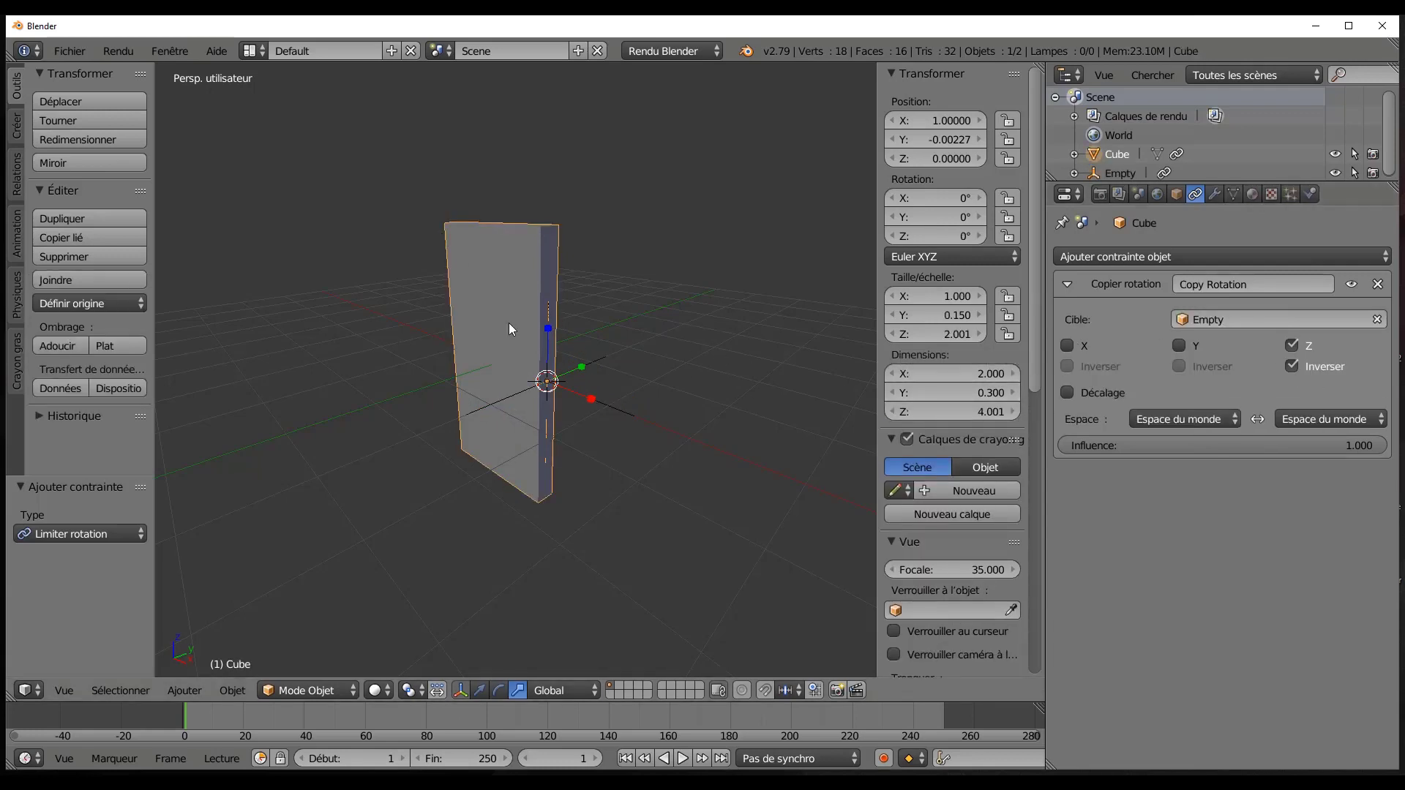
pyautogui.click(1292, 366)
pyautogui.click(947, 236)
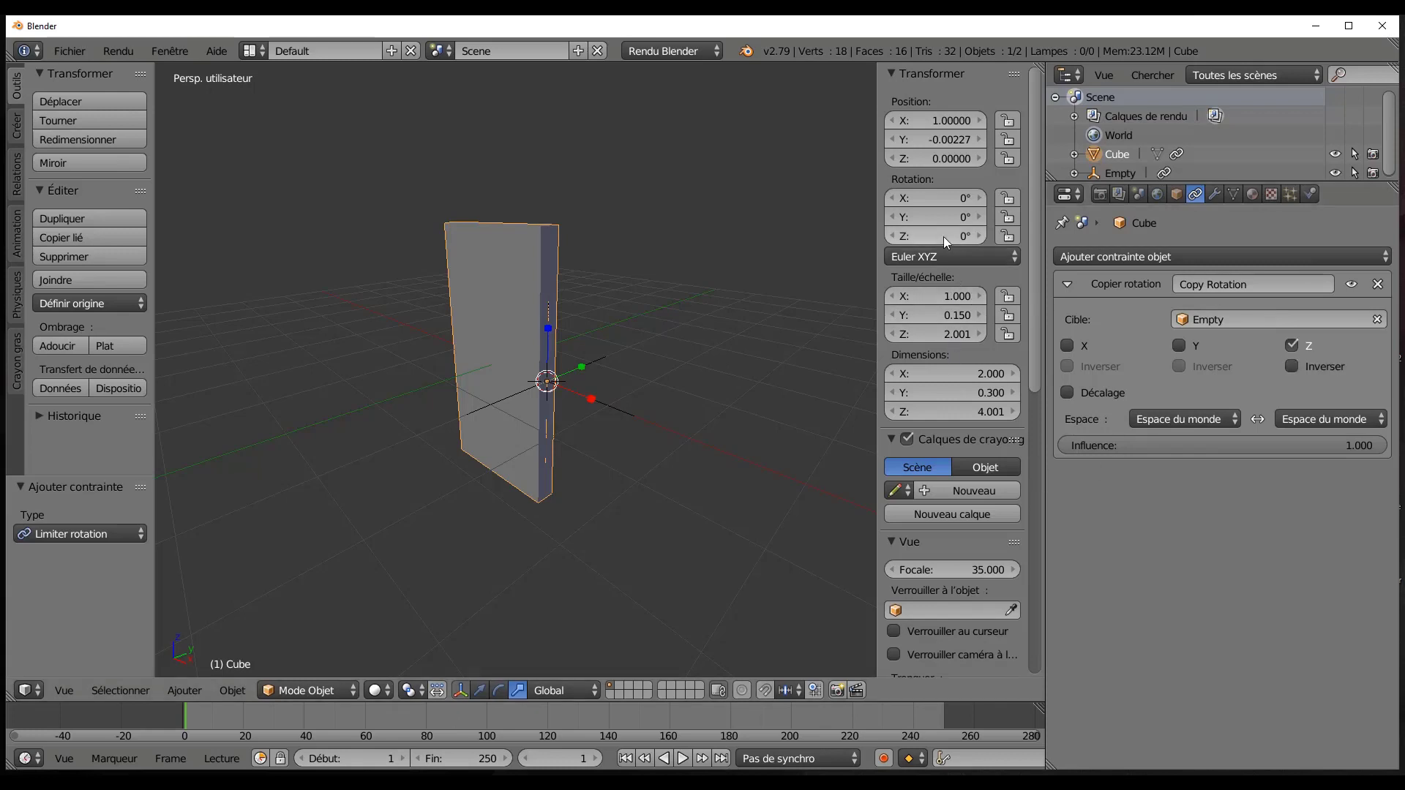
pyautogui.write('0d')
pyautogui.press('Return')
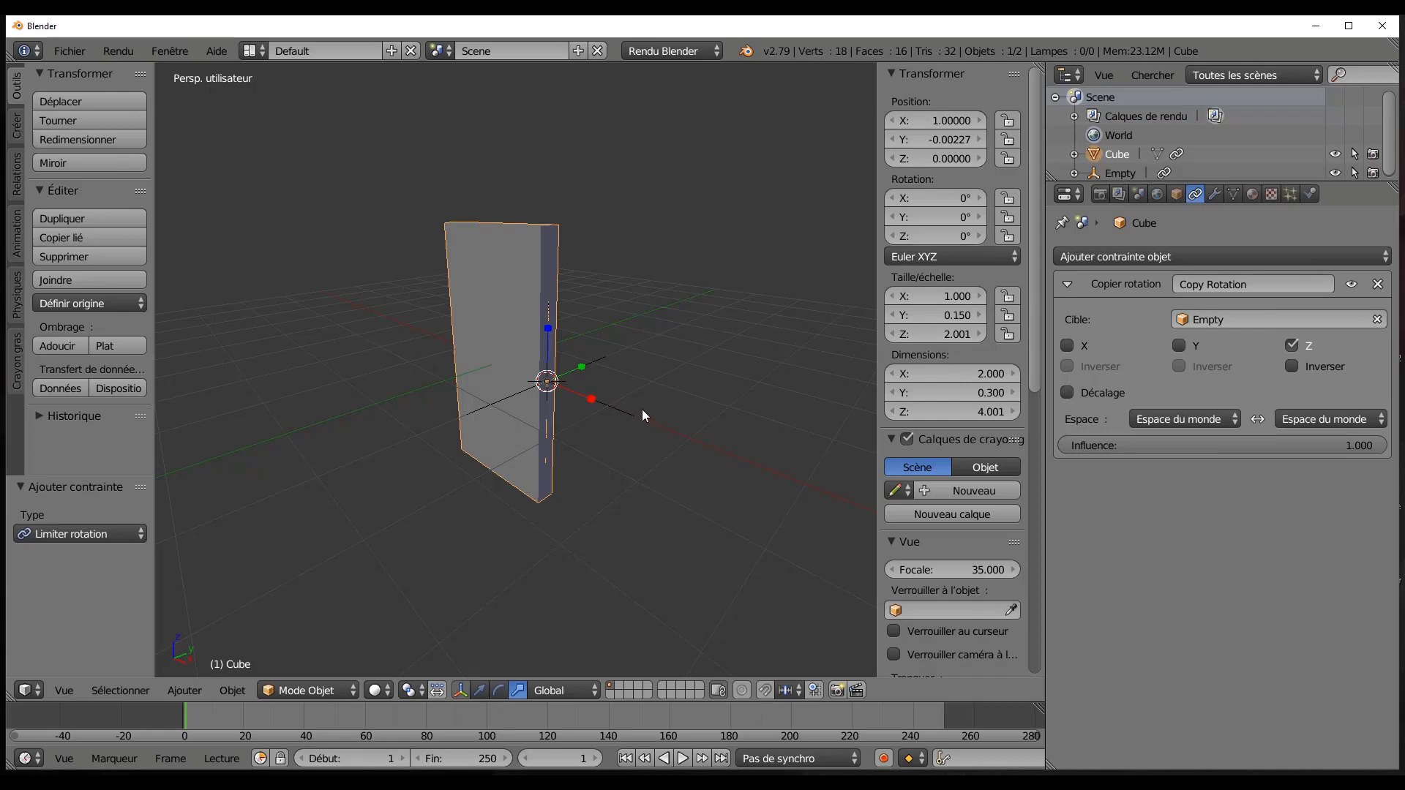
# Set the empty's Z rotation to 0° and raise it to 14° to test the panel's opening direction.
pyautogui.rightClick(627, 410)
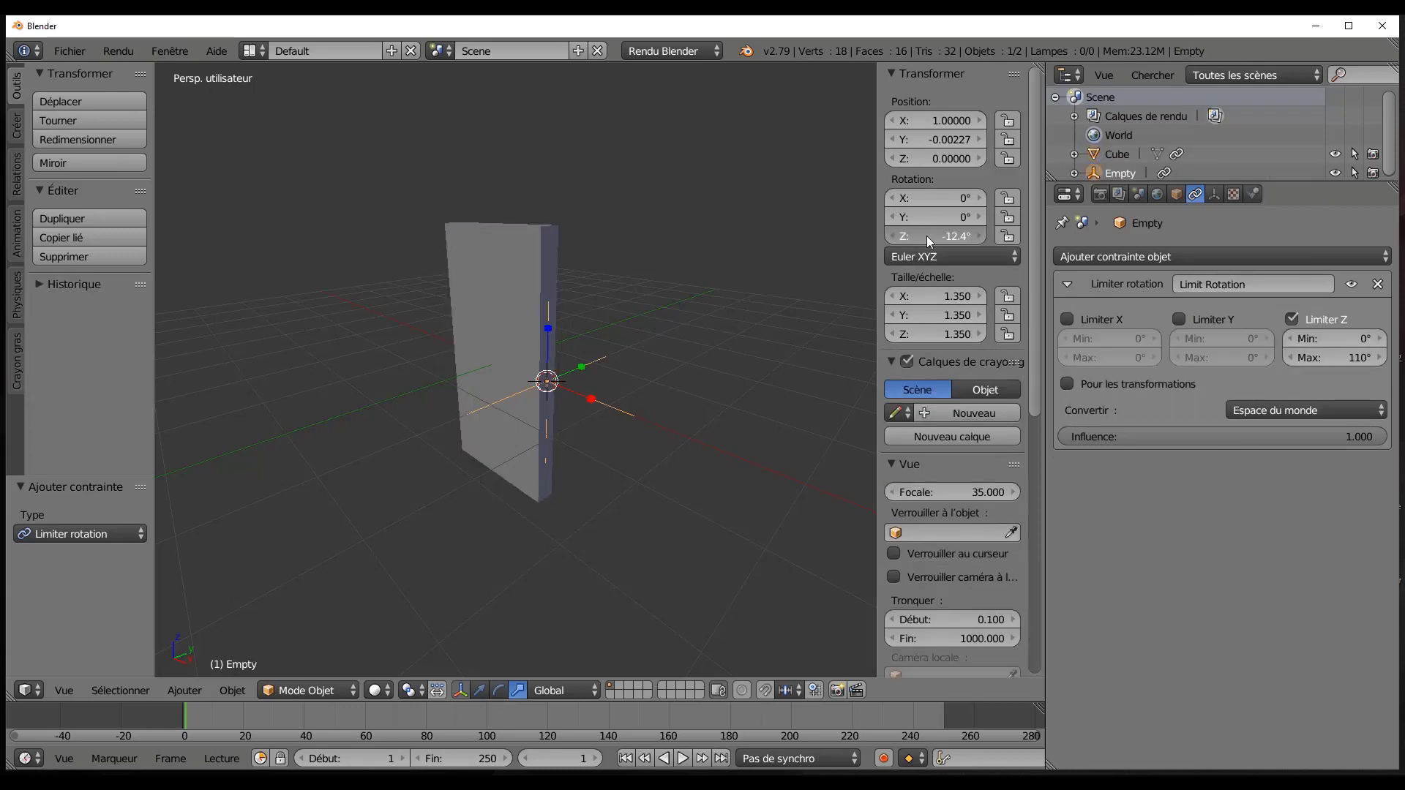
pyautogui.write('0')
pyautogui.press('Return')
pyautogui.moveTo(944, 236)
pyautogui.mouseDown()
pyautogui.moveTo(970, 236)
pyautogui.moveTo(944, 236)
pyautogui.mouseUp()
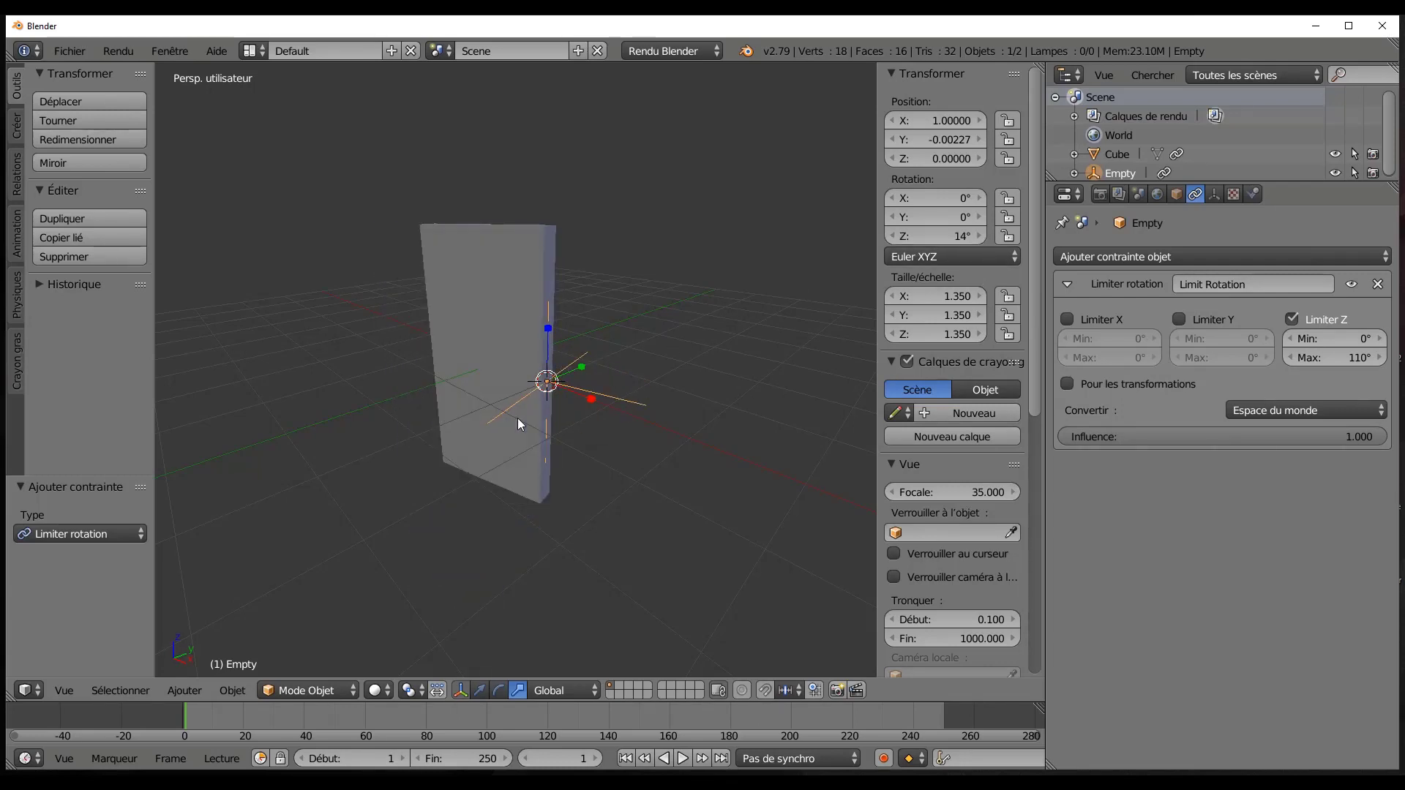
# Switch to an orthographic view and return the empty's Z rotation to 0°.
pyautogui.moveTo(537, 426); pyautogui.dragTo(579, 443, button='middle')
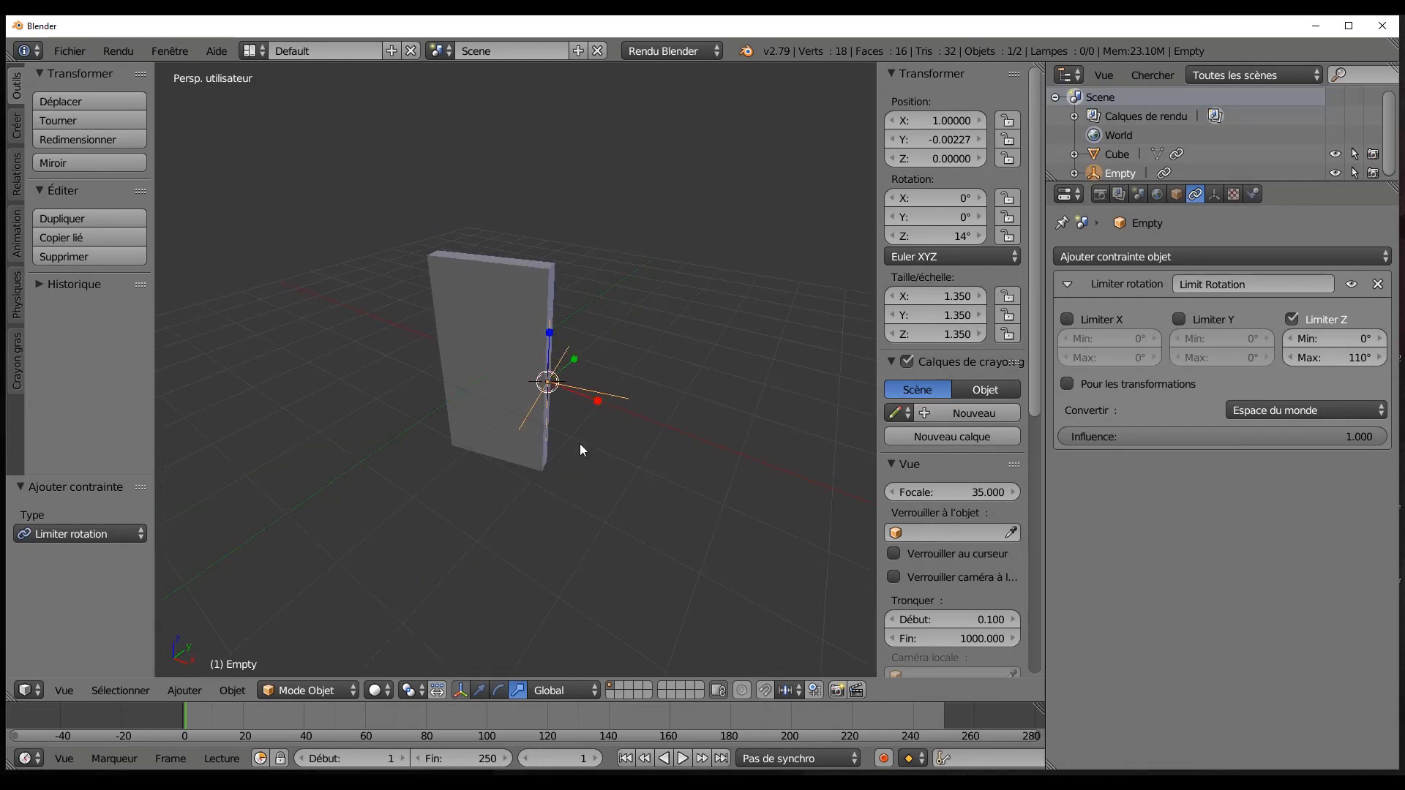
pyautogui.press('KP_1')
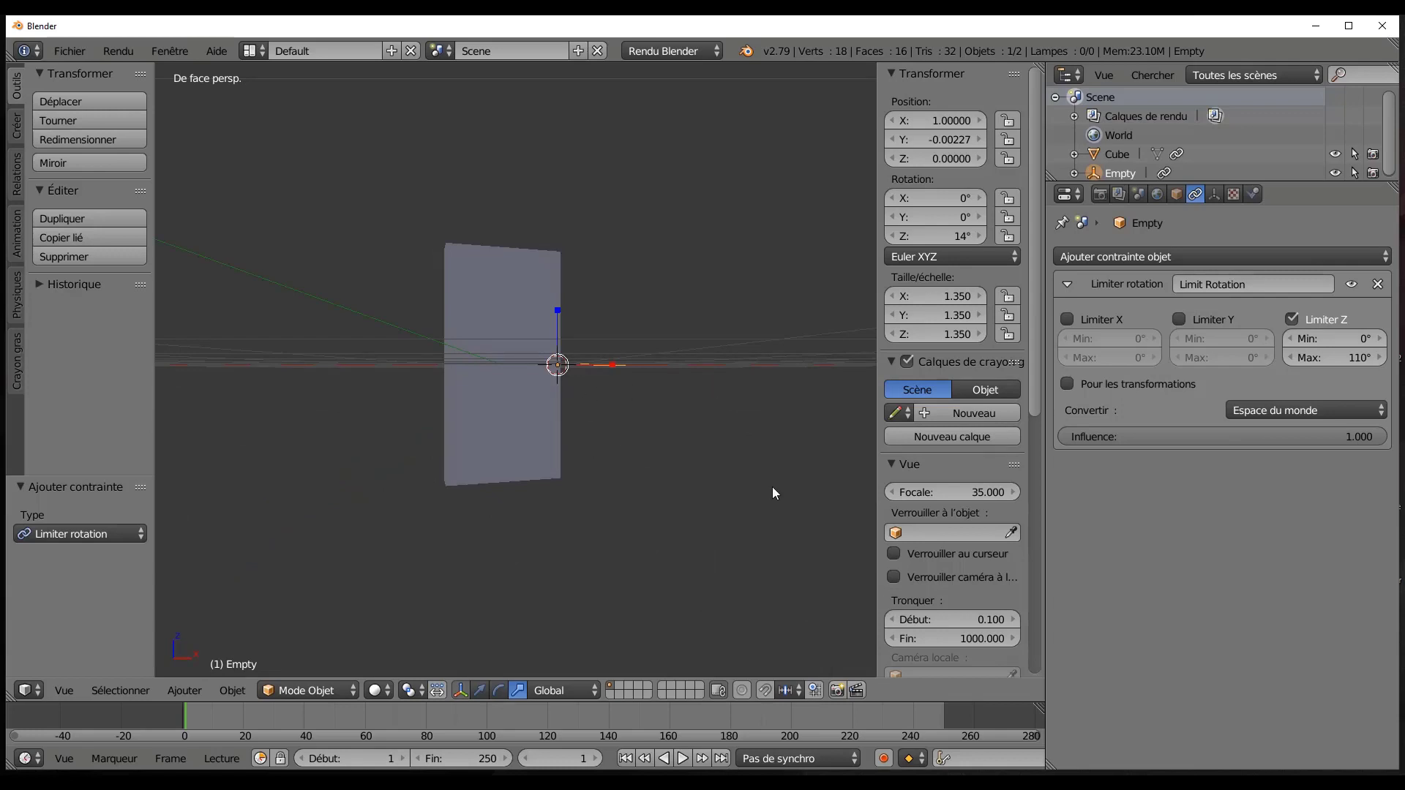
pyautogui.press('KP_5')
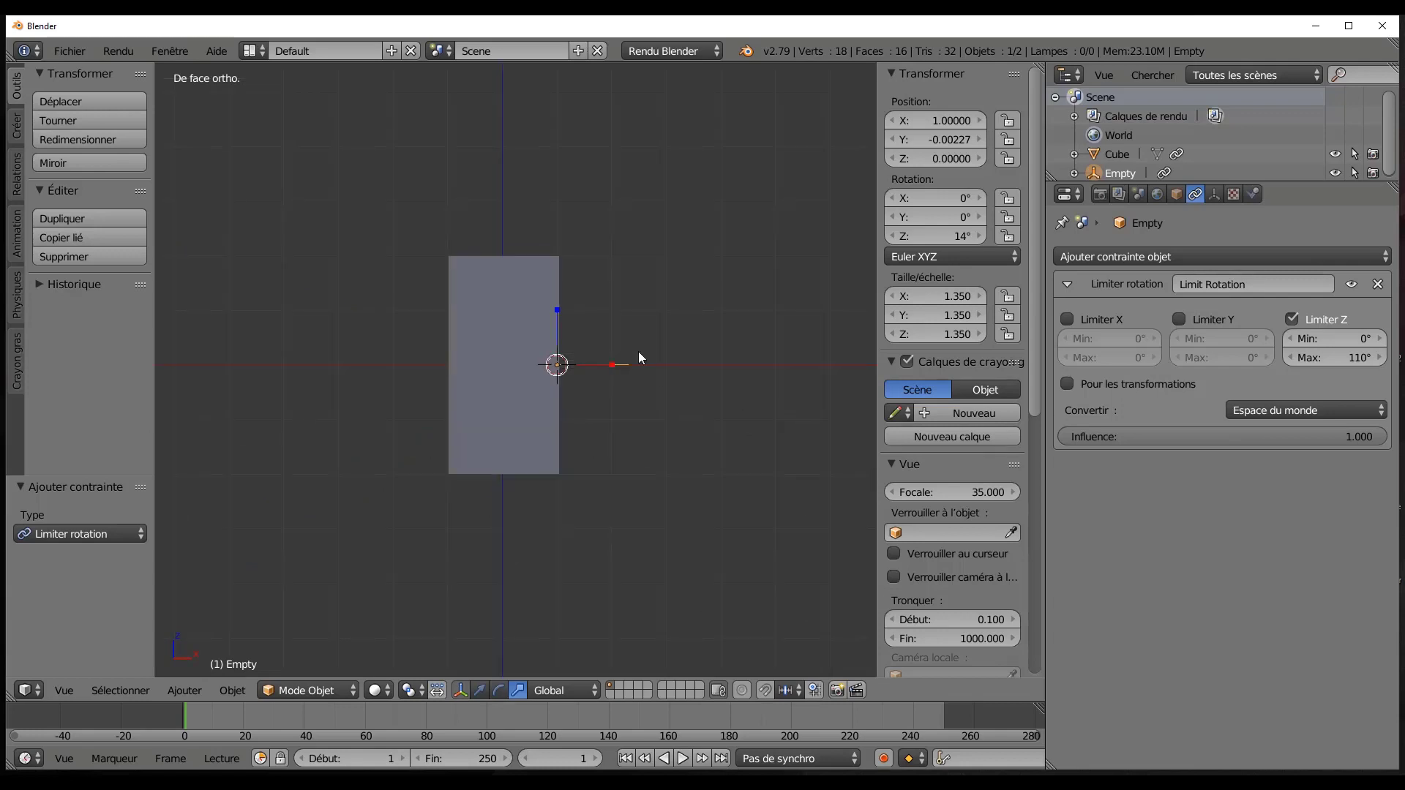
pyautogui.moveTo(638, 359); pyautogui.dragTo(643, 520, button='middle')
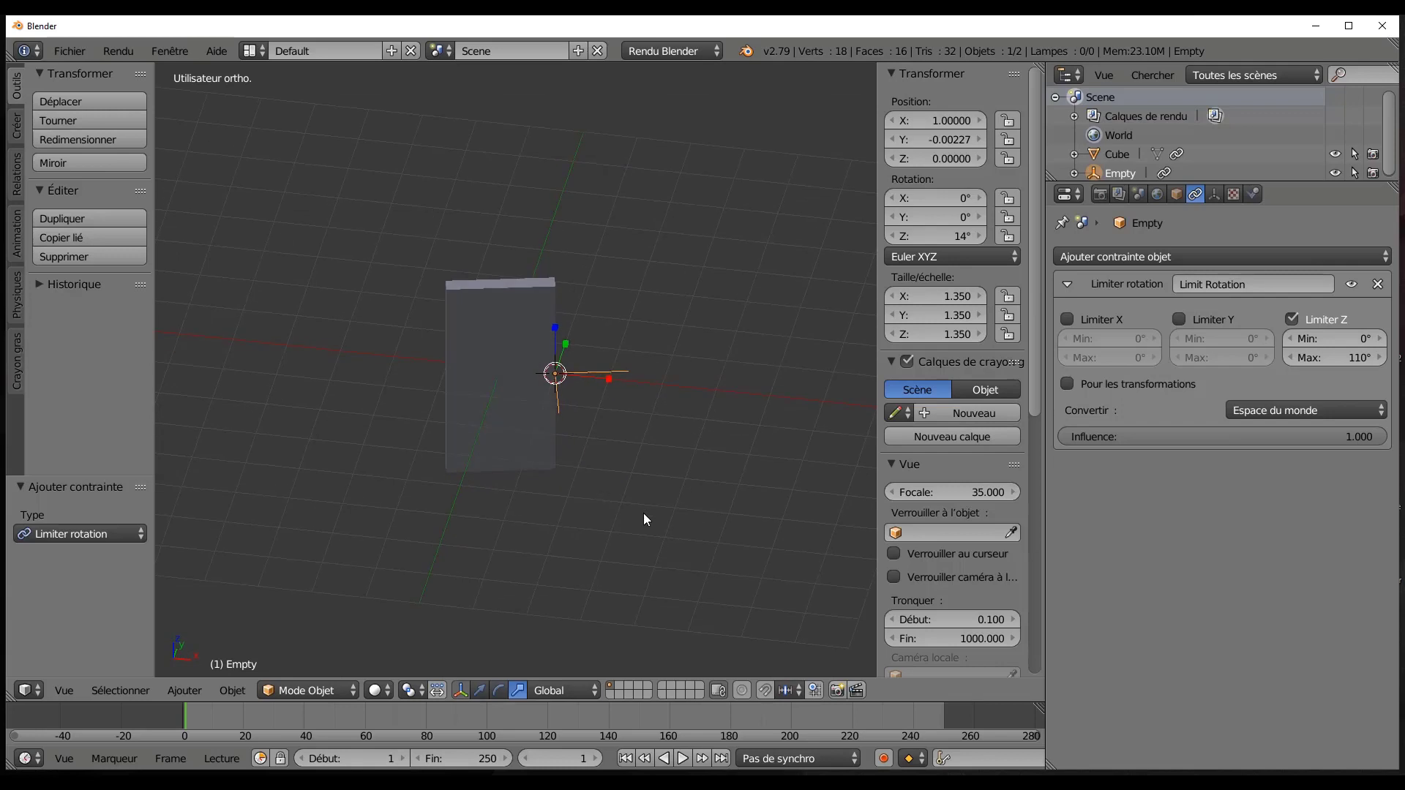
pyautogui.click(960, 235)
pyautogui.write('0')
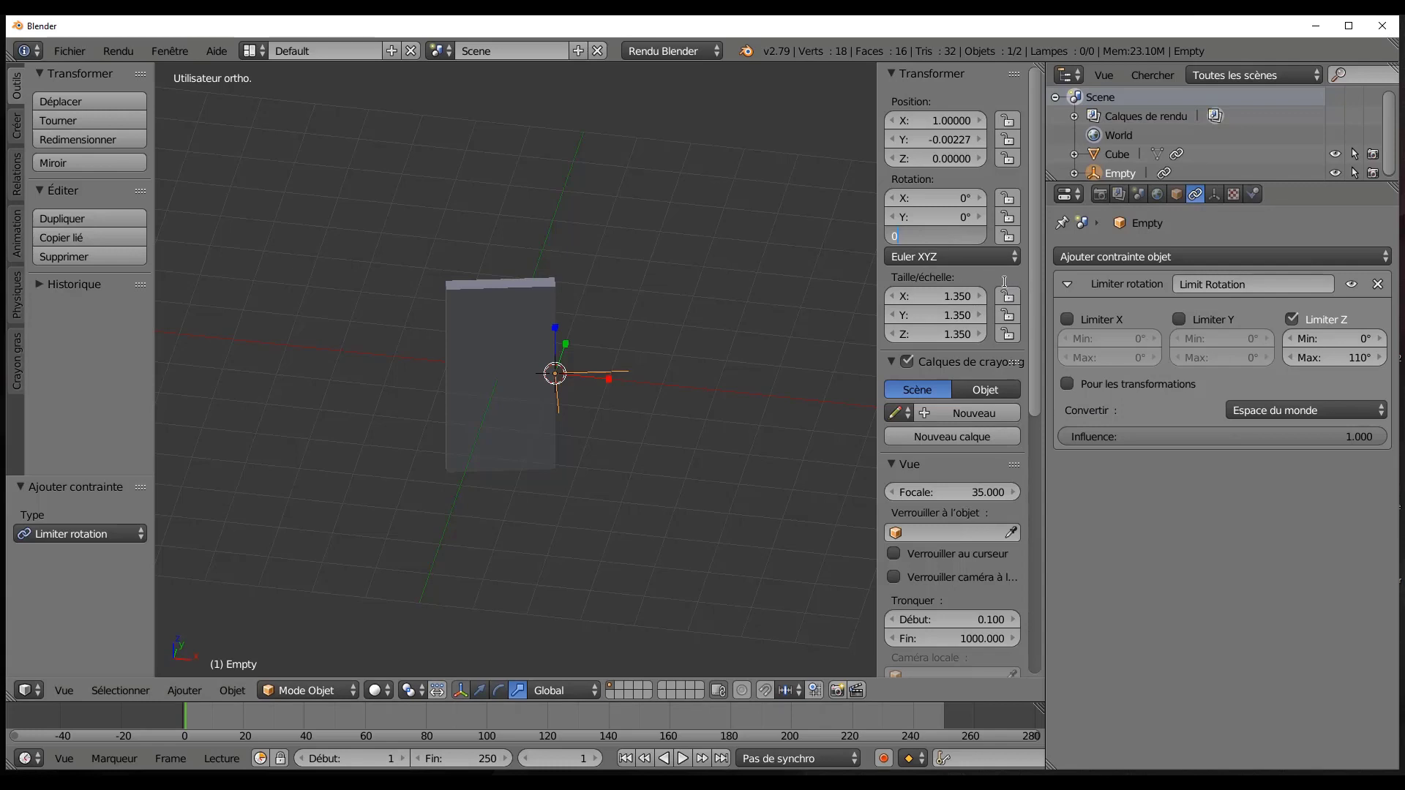
pyautogui.press('Return')
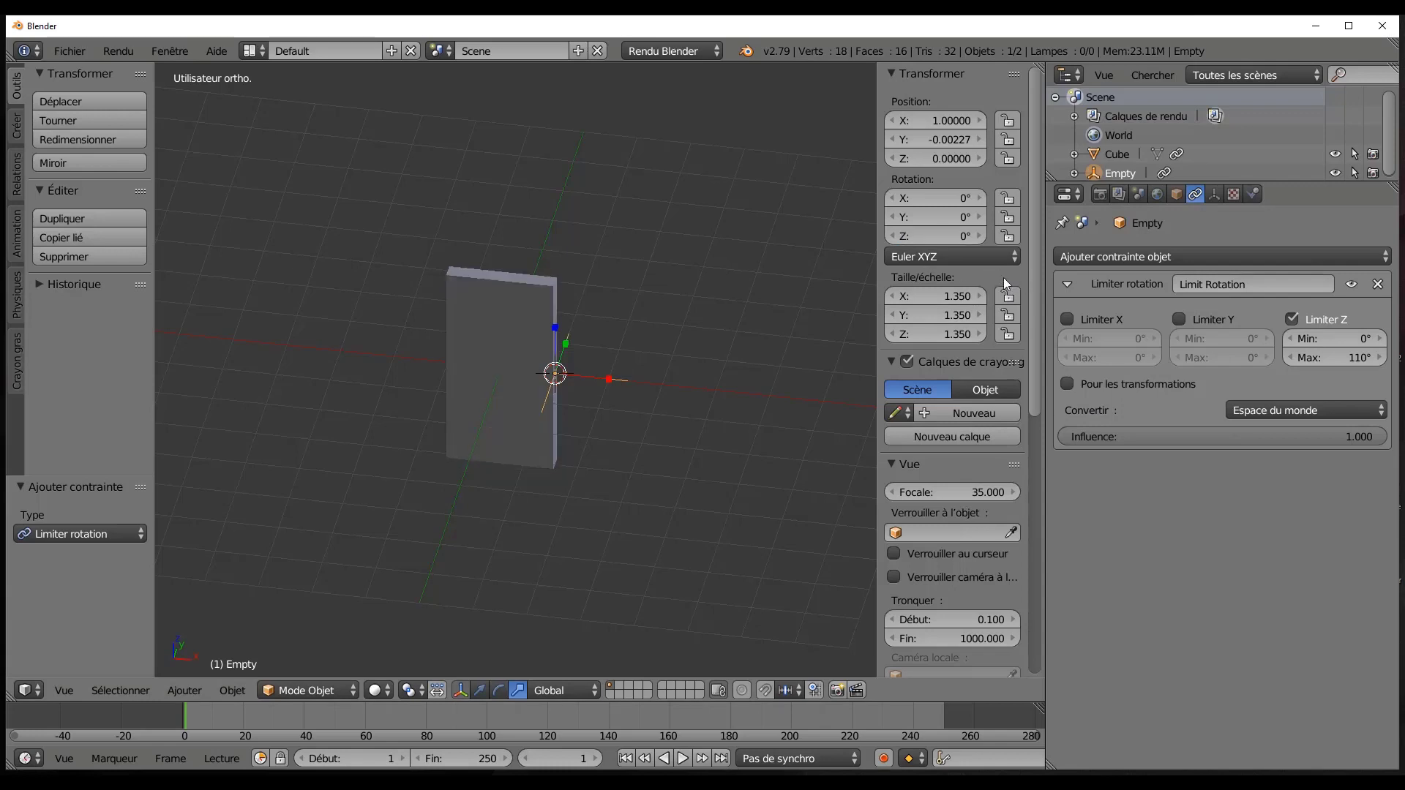
# Hide the transform properties region, duplicate the panel, and move the copy about -3.03 units along X.
pyautogui.rightClick(554, 433)
pyautogui.moveTo(600, 462); pyautogui.dragTo(688, 458, button='middle')
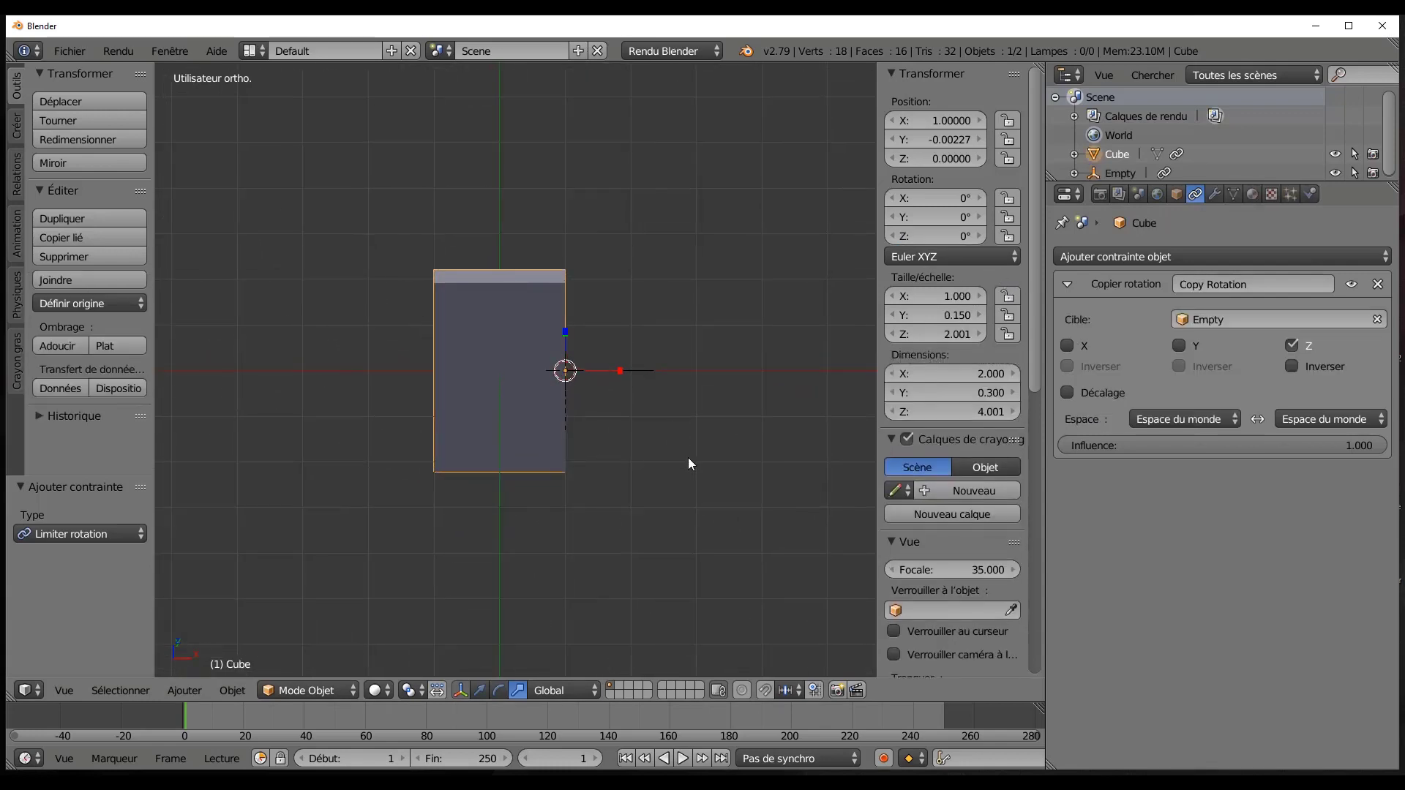
pyautogui.moveTo(875, 363); pyautogui.dragTo(1113, 357)
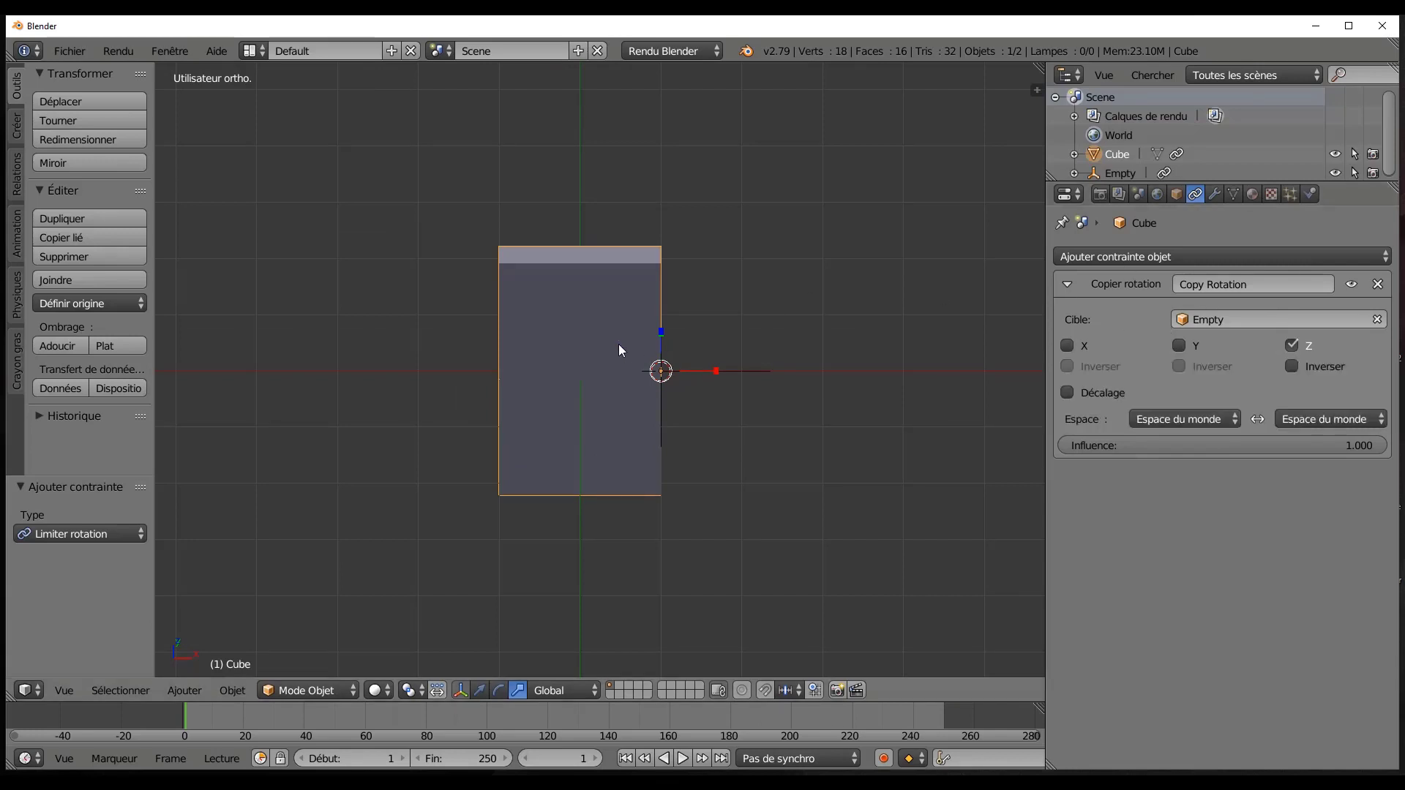
pyautogui.hotkey('shift', 'd')
pyautogui.rightClick(731, 461)
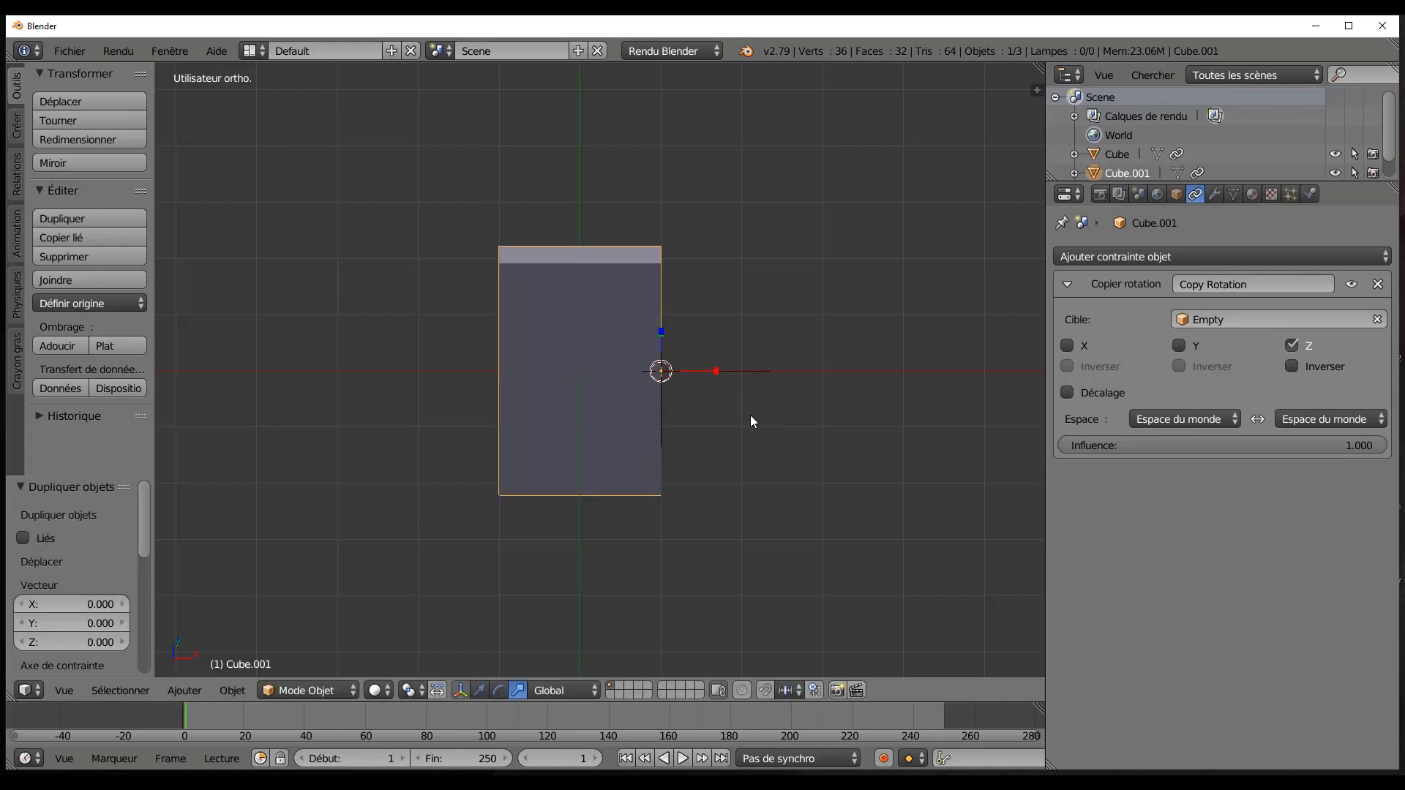
pyautogui.press('g')
pyautogui.press('x')
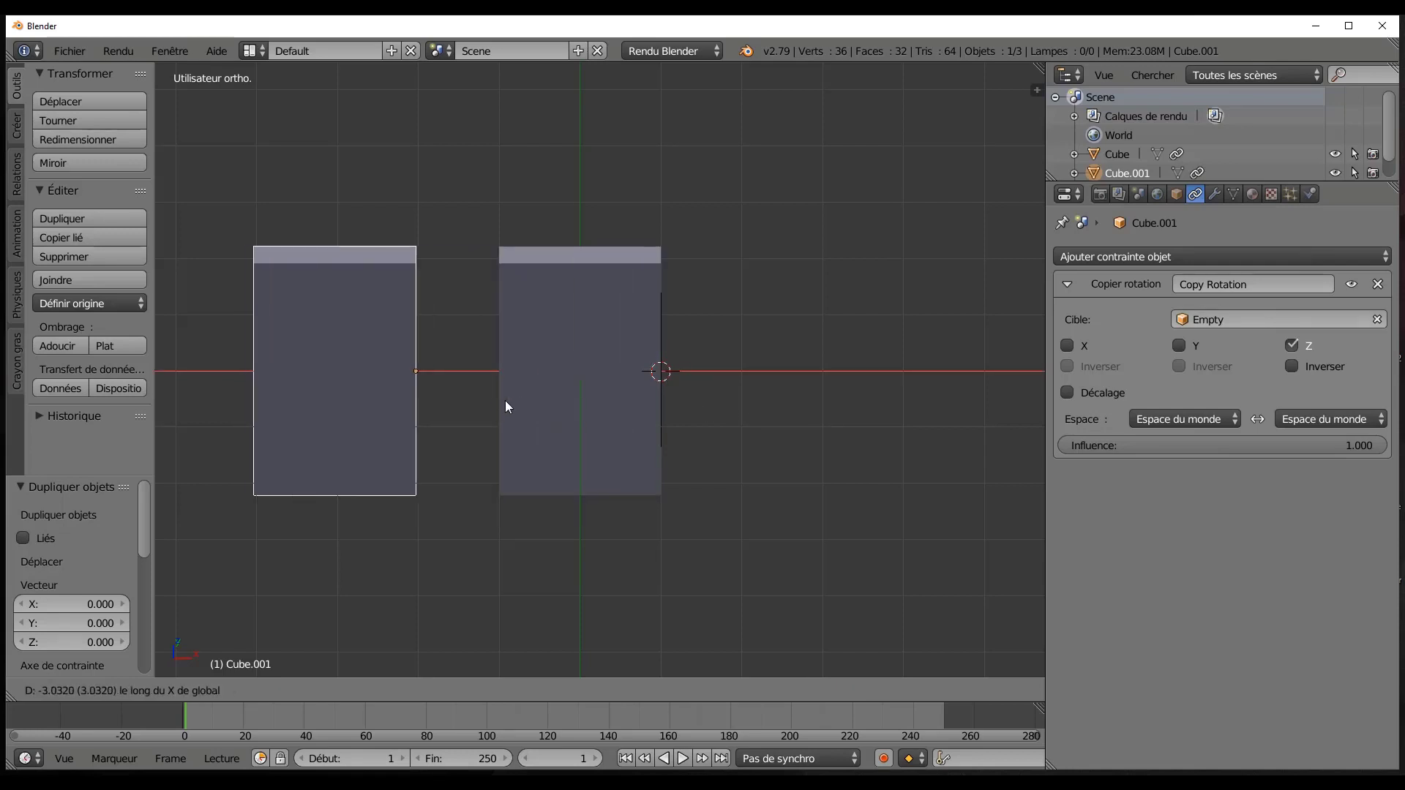
pyautogui.click(505, 403)
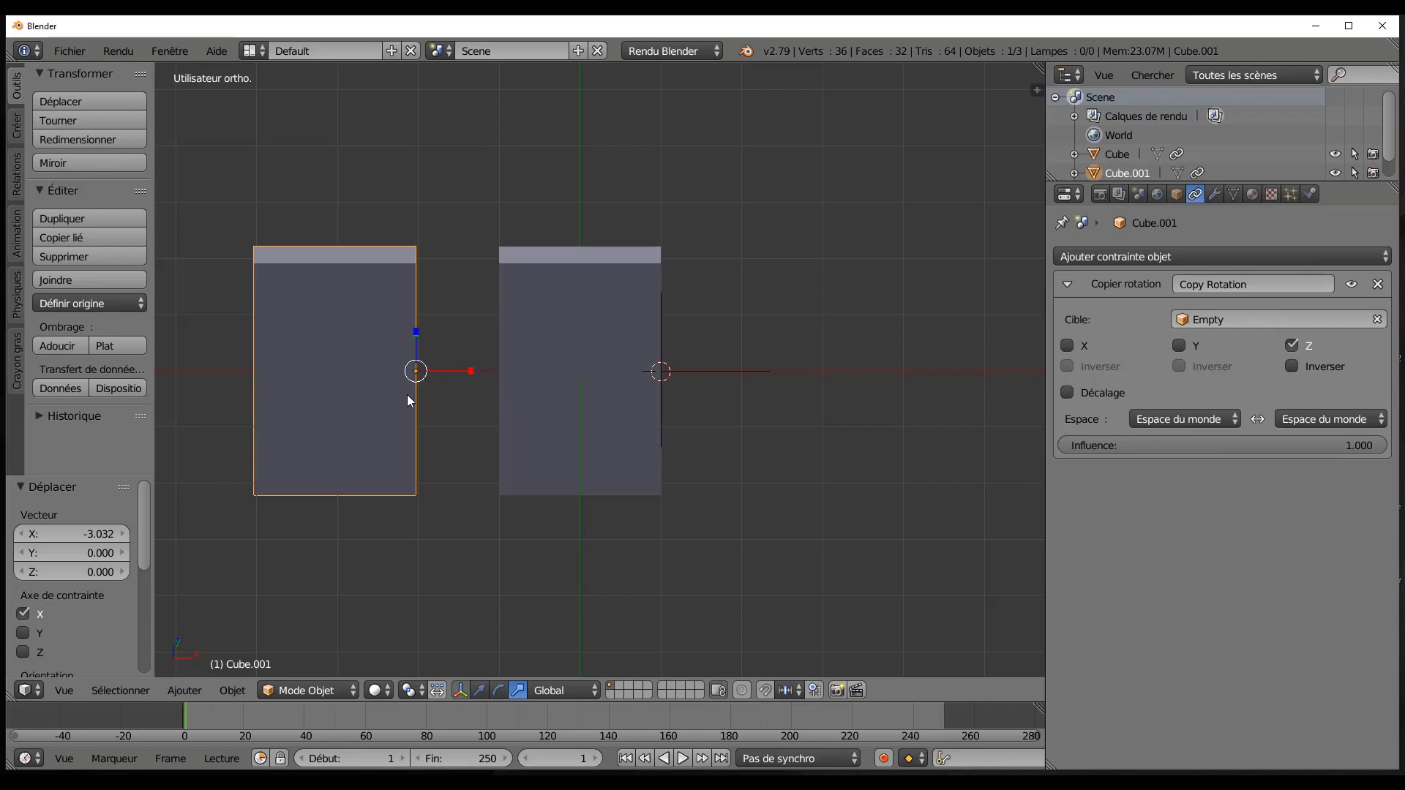
# Remove the Copy Rotation constraint from the copied panel and rotate the copy 180° in top view.
pyautogui.click(1376, 287)
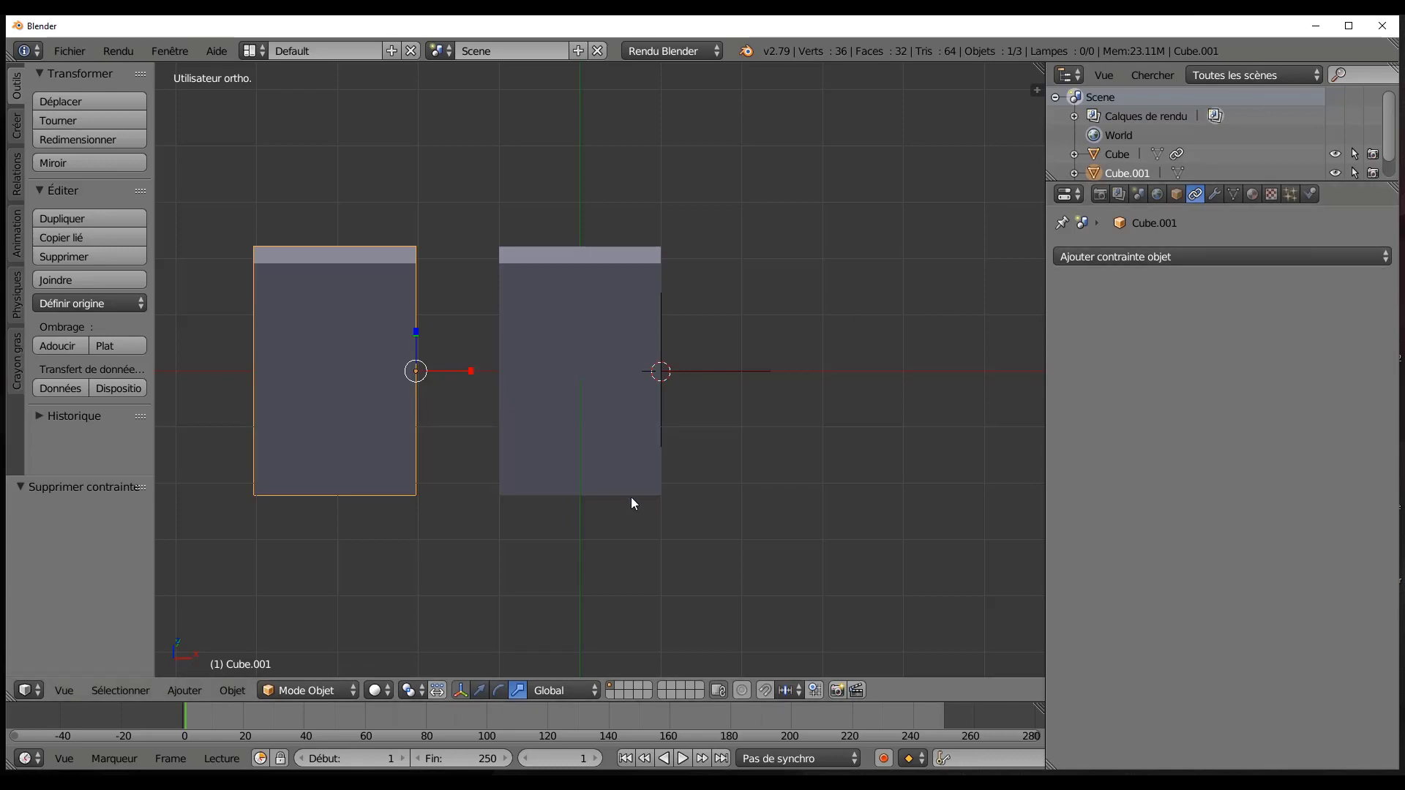
pyautogui.press('KP_7')
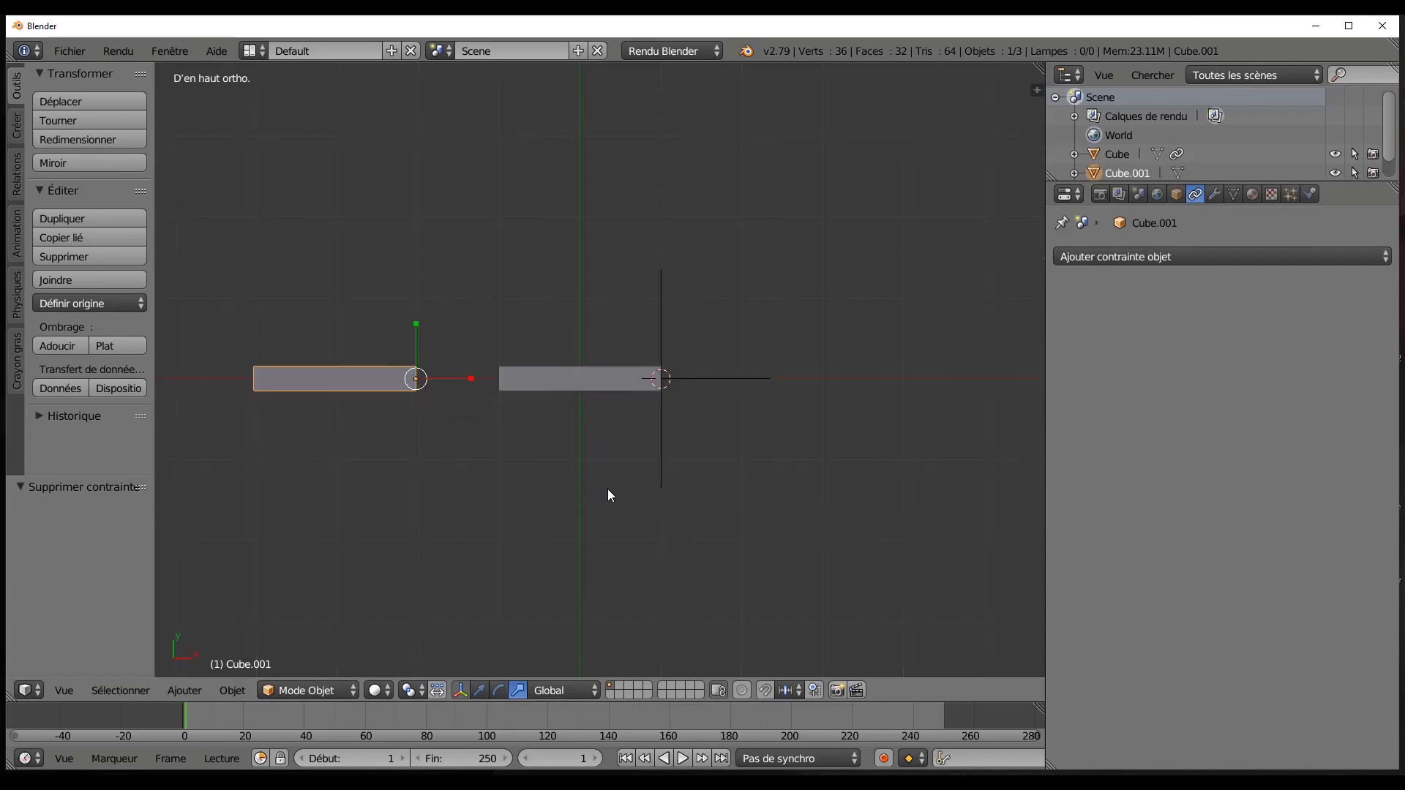
pyautogui.write('r')
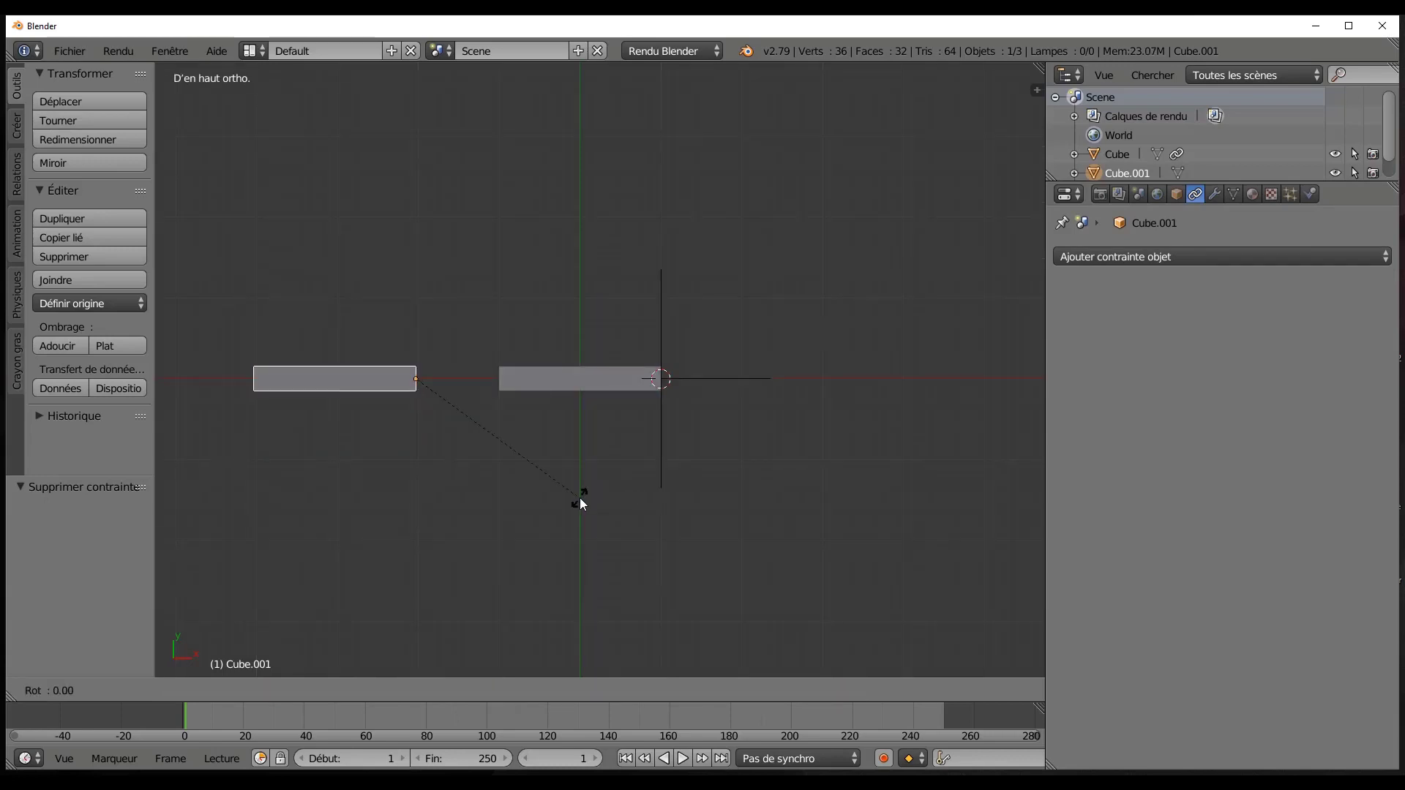
pyautogui.write('180')
pyautogui.press('Return')
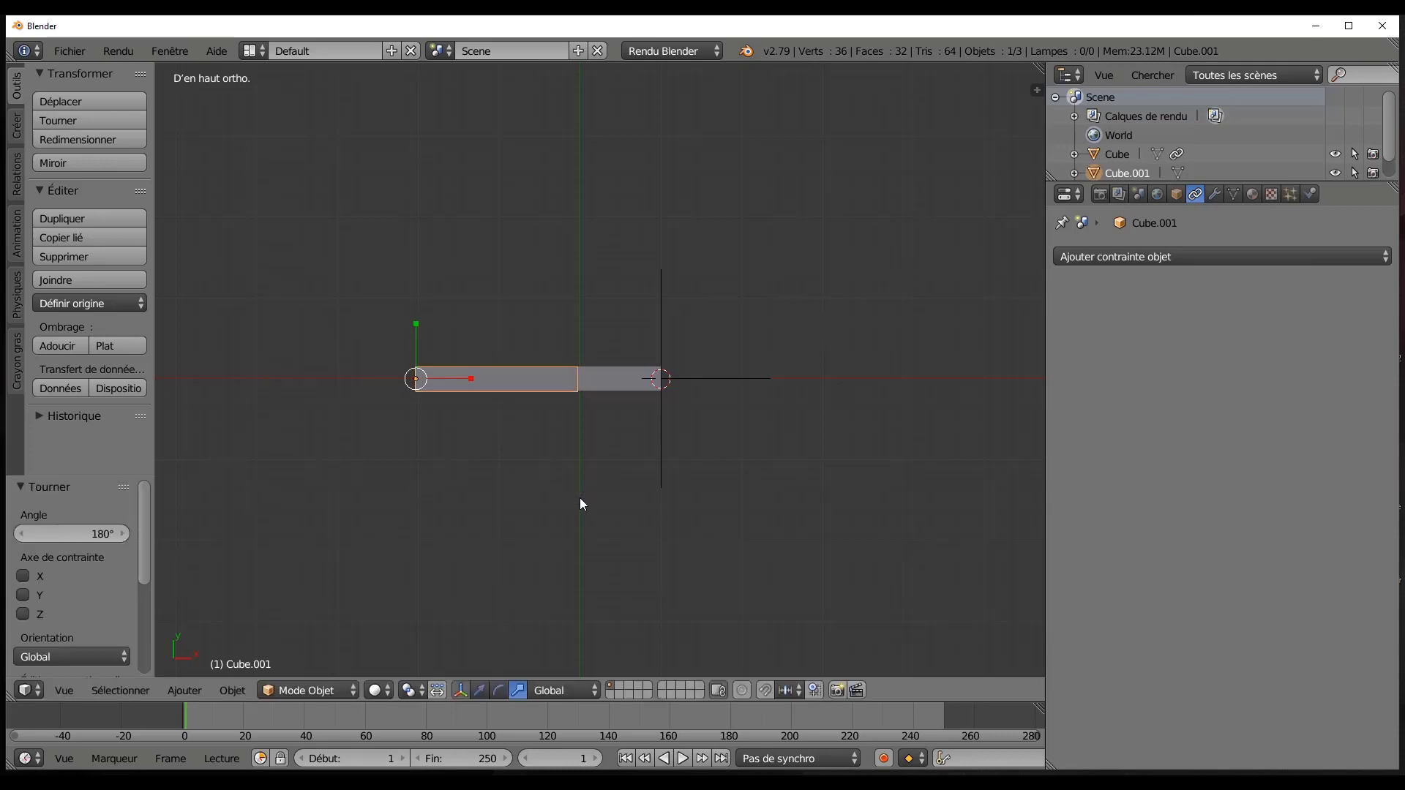
# Move the rotated copy about -0.99 units along X so its free edge meets the original panel's edge.
pyautogui.press('g')
pyautogui.press('z')
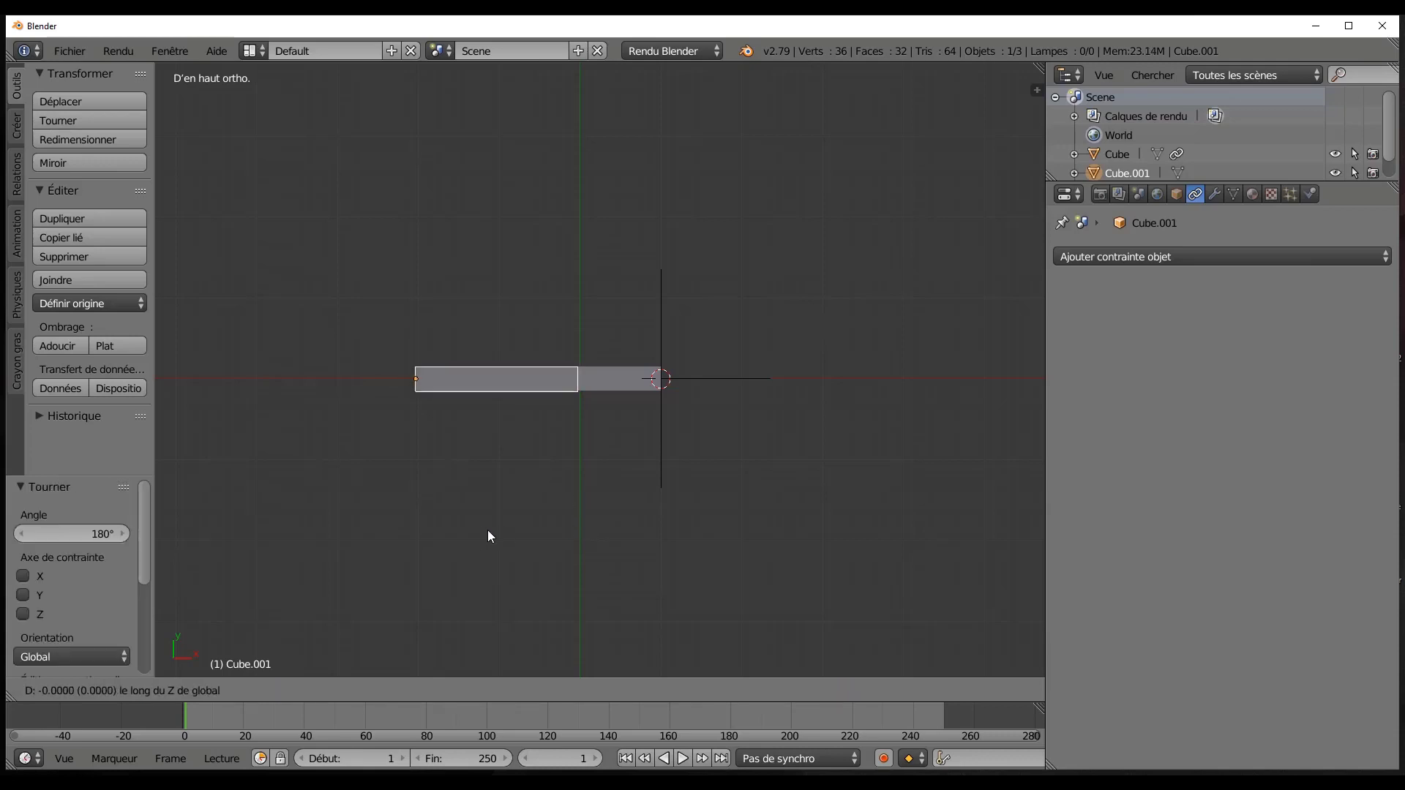
pyautogui.press('Escape')
pyautogui.press('g')
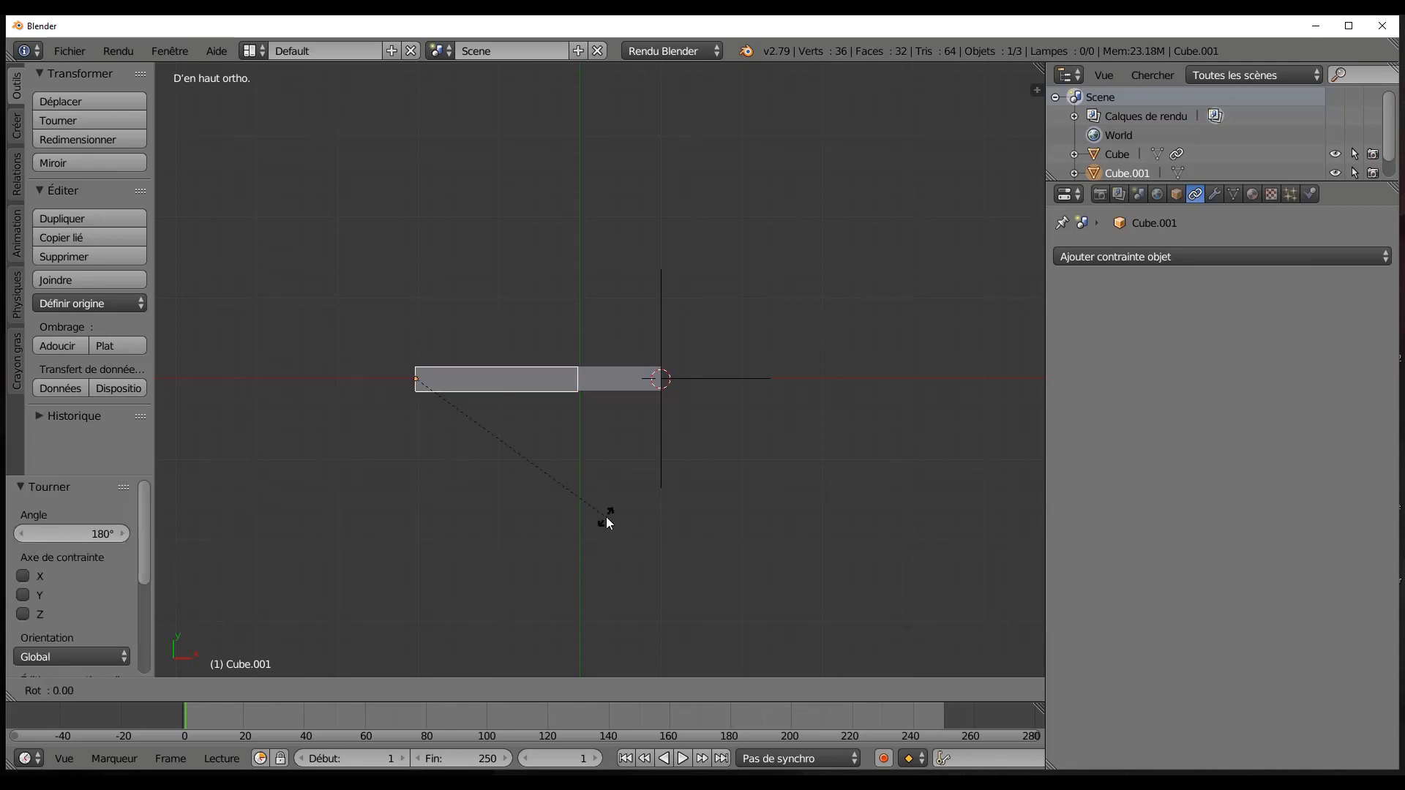
pyautogui.press('Escape')
pyautogui.press('g')
pyautogui.press('x')
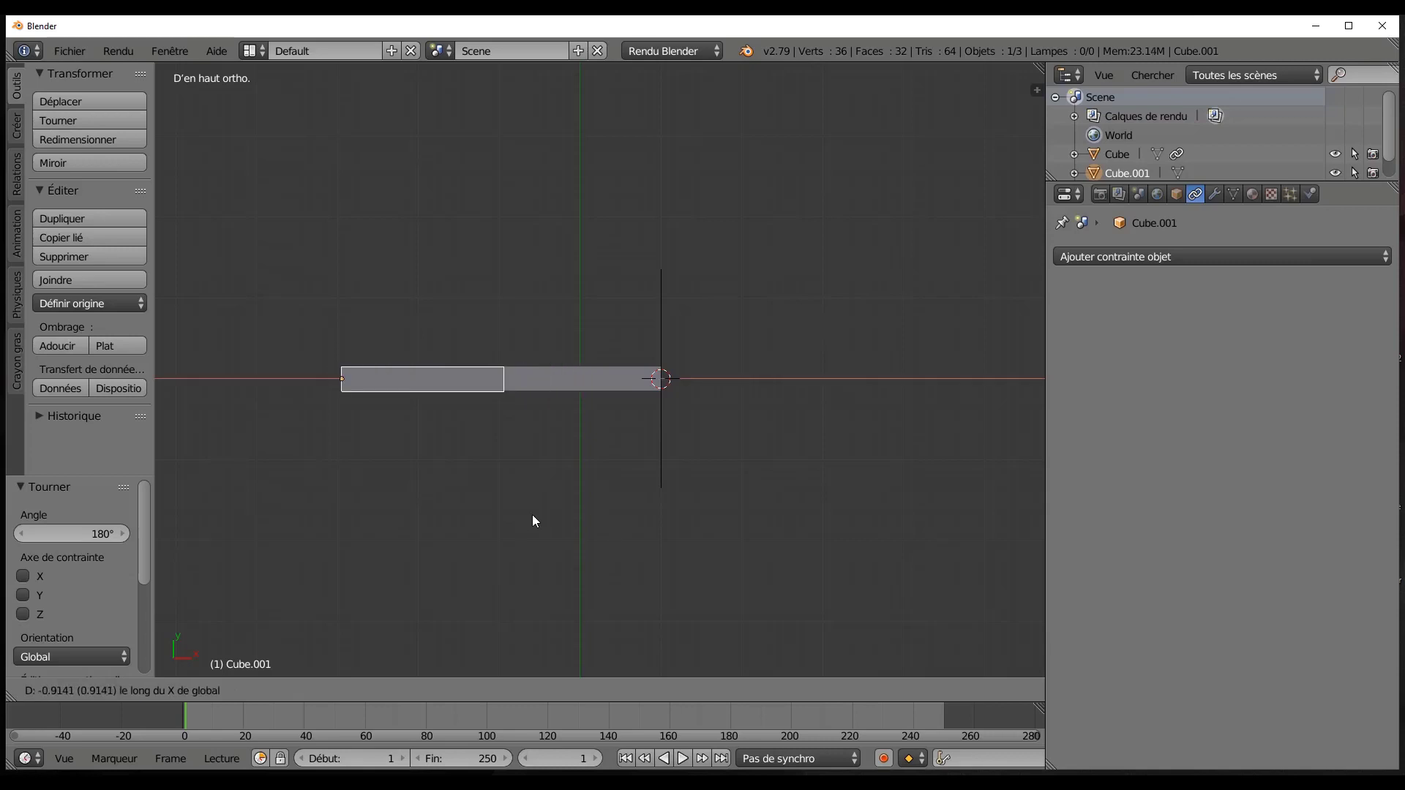
pyautogui.click(525, 513)
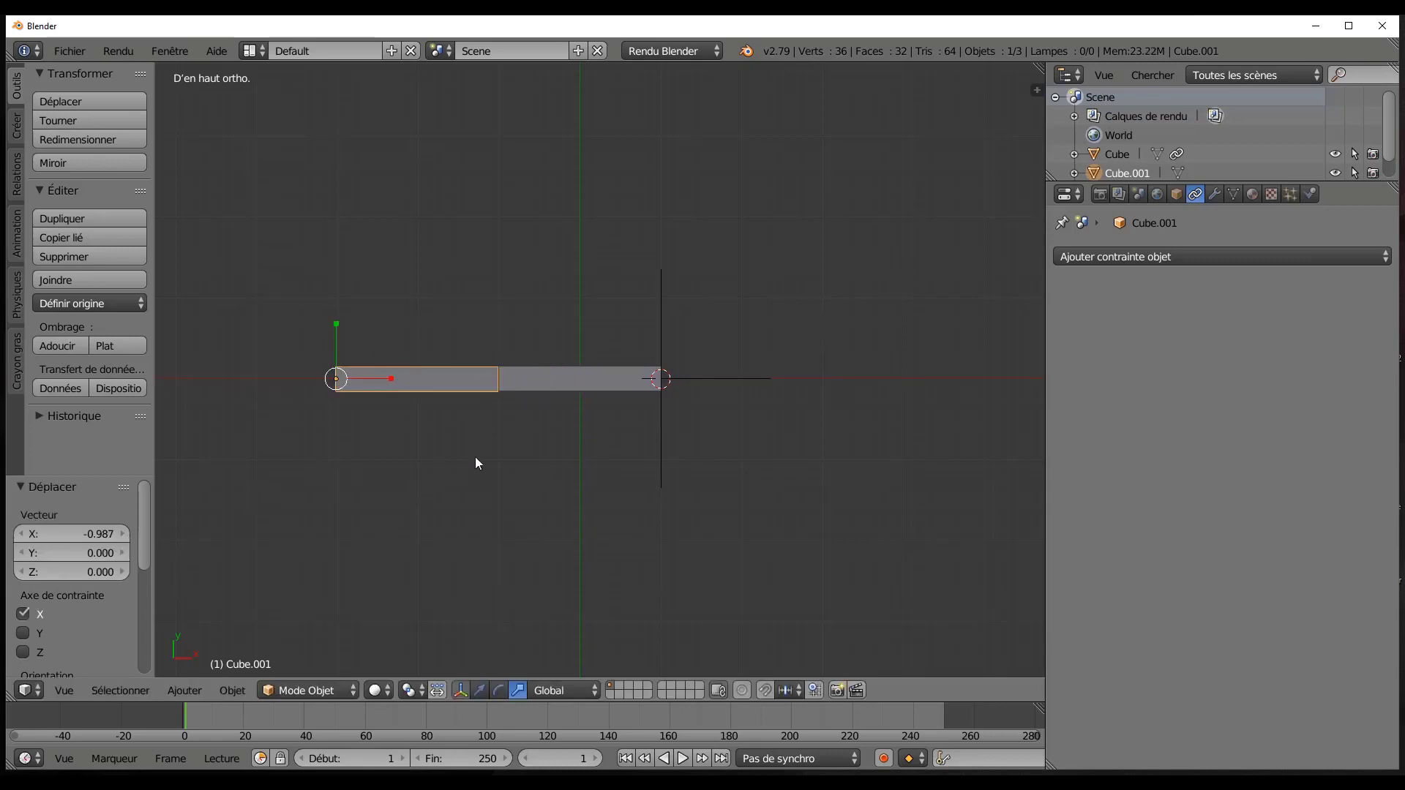
# Add a Copy Rotation constraint to the copied panel with the Empty as its target.
pyautogui.moveTo(444, 437); pyautogui.dragTo(463, 382, button='middle')
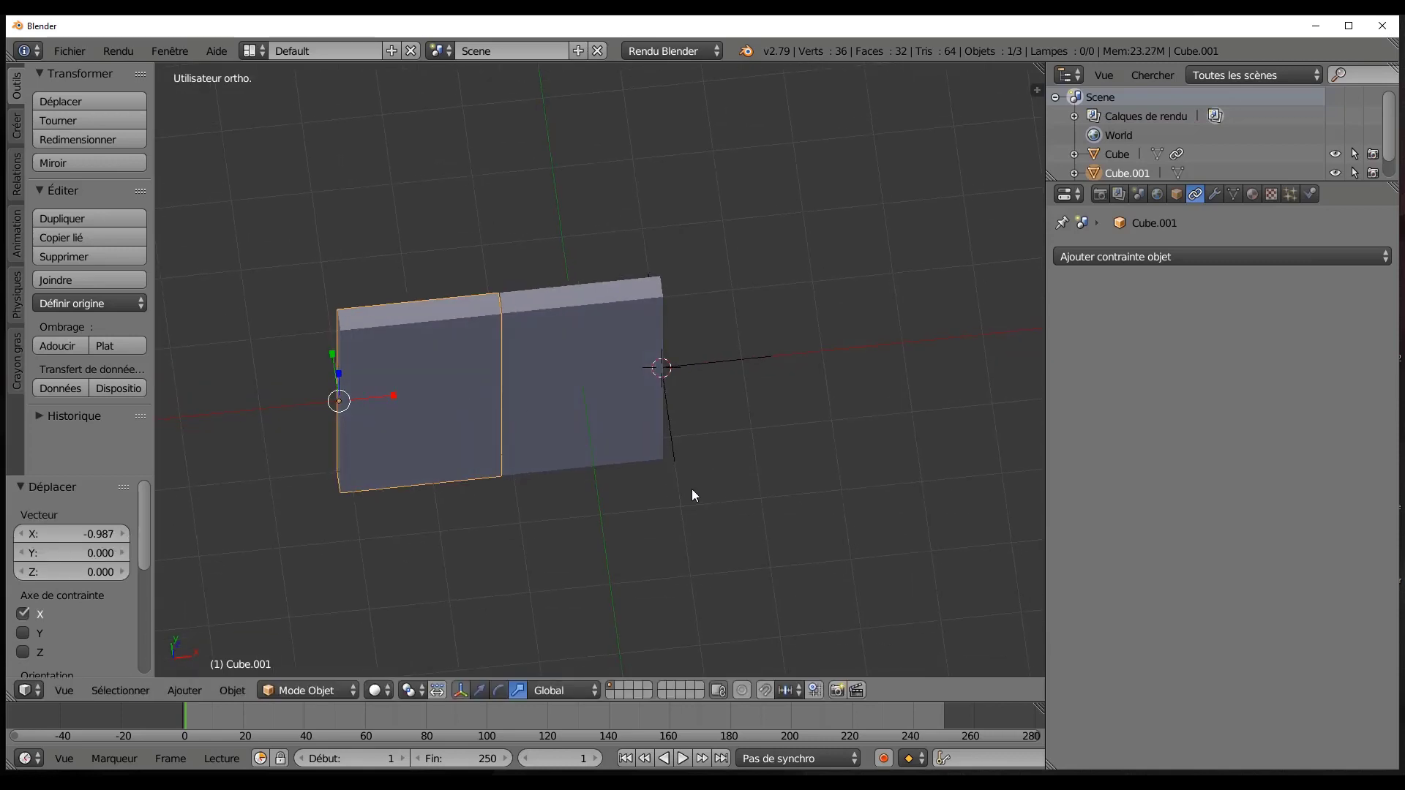
pyautogui.moveTo(692, 493); pyautogui.dragTo(641, 484, button='middle')
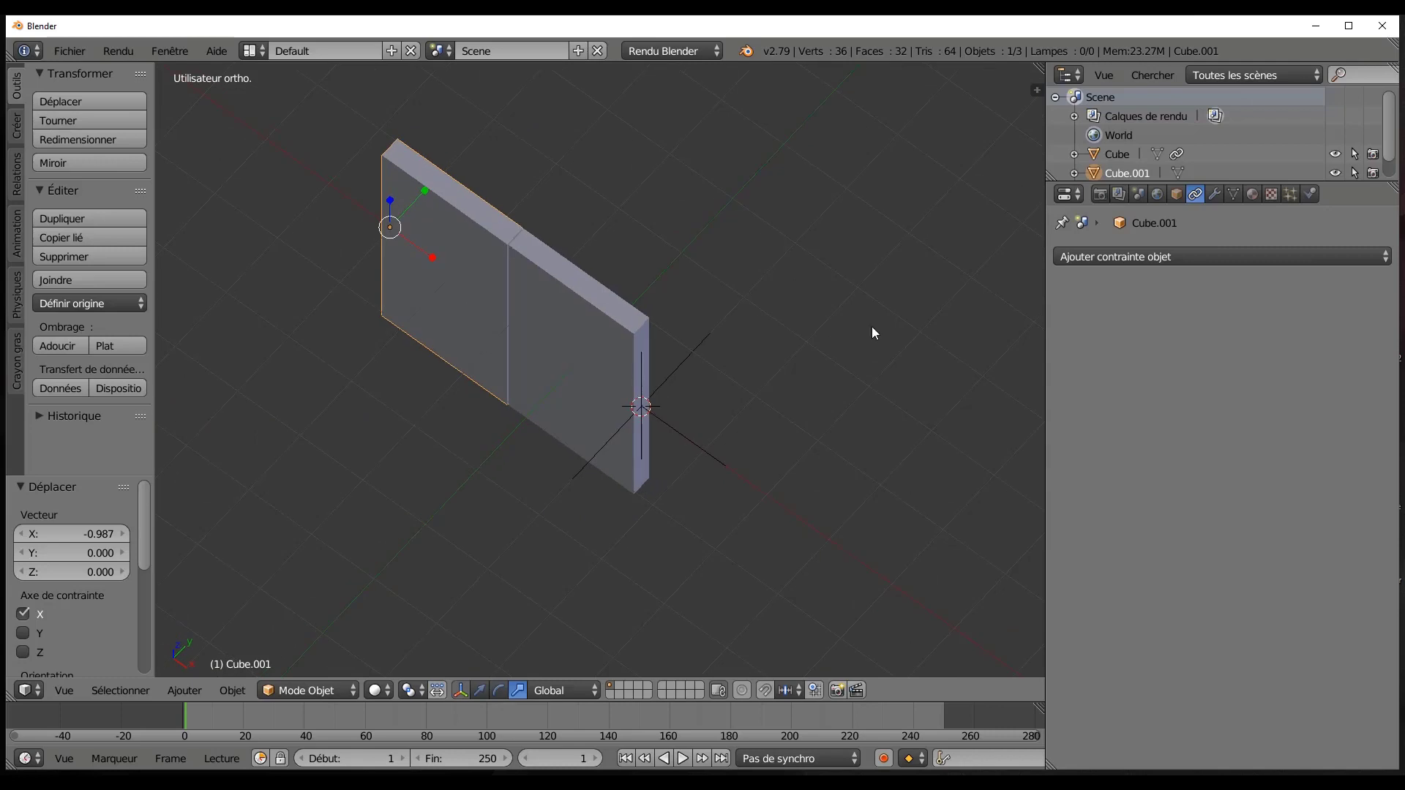
pyautogui.click(1148, 256)
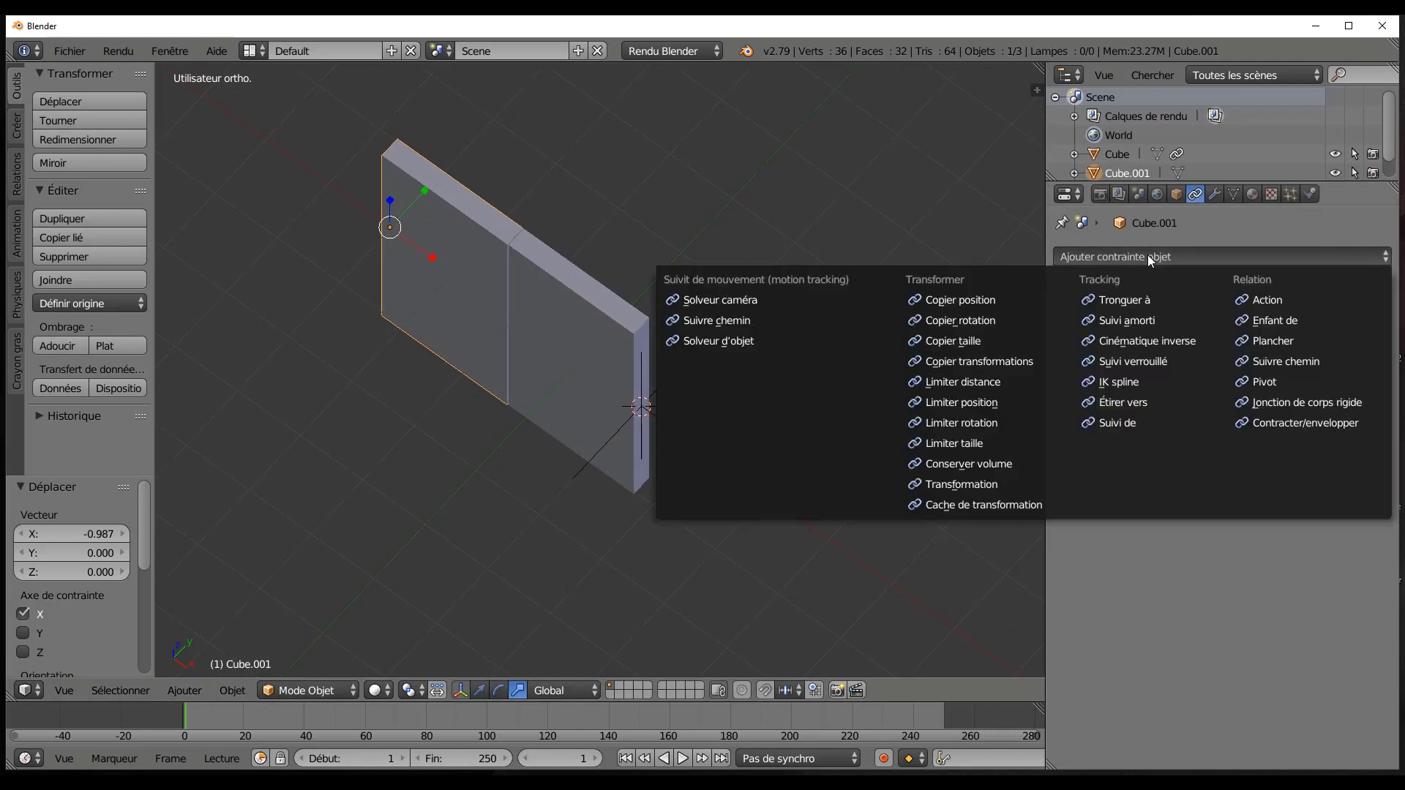
pyautogui.click(981, 322)
pyautogui.click(1221, 320)
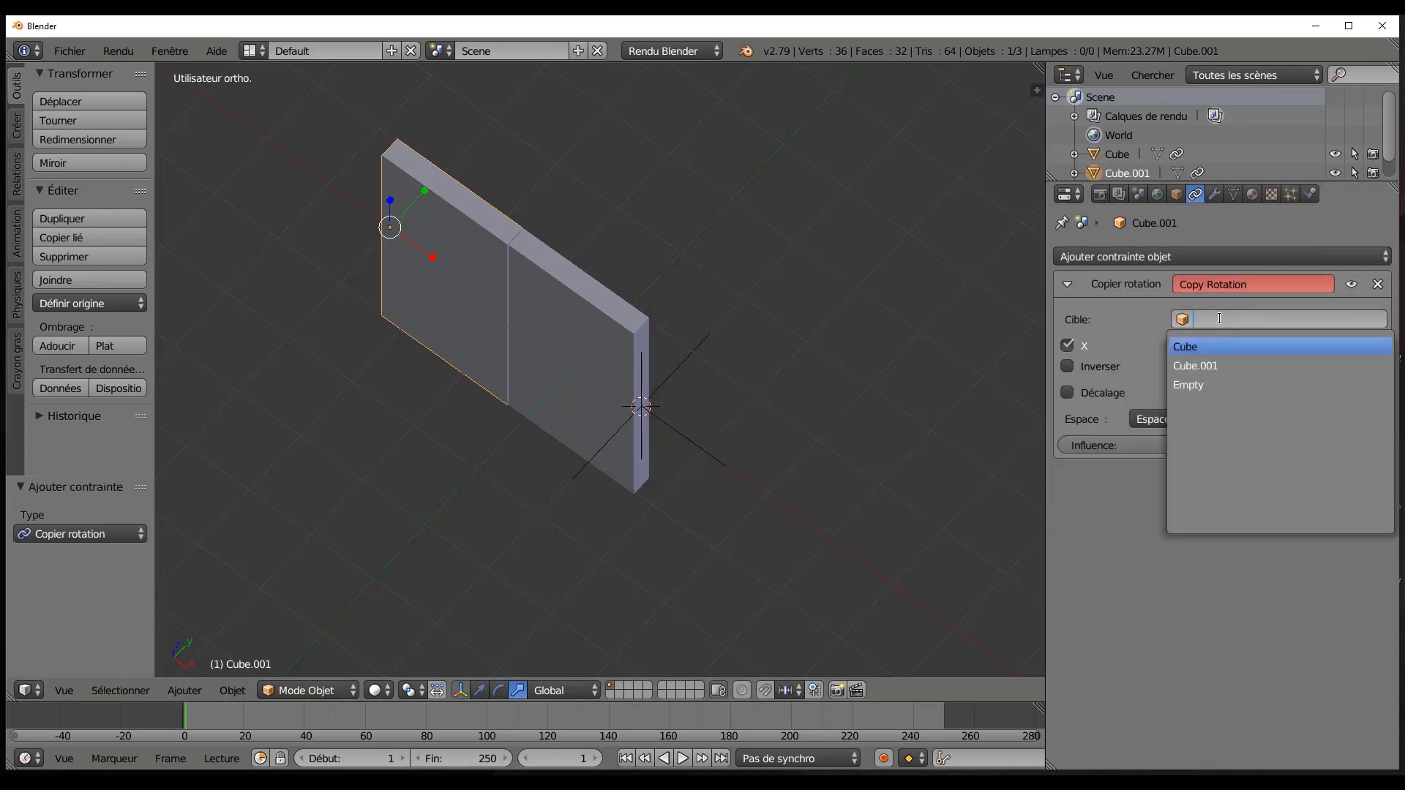
pyautogui.click(1238, 388)
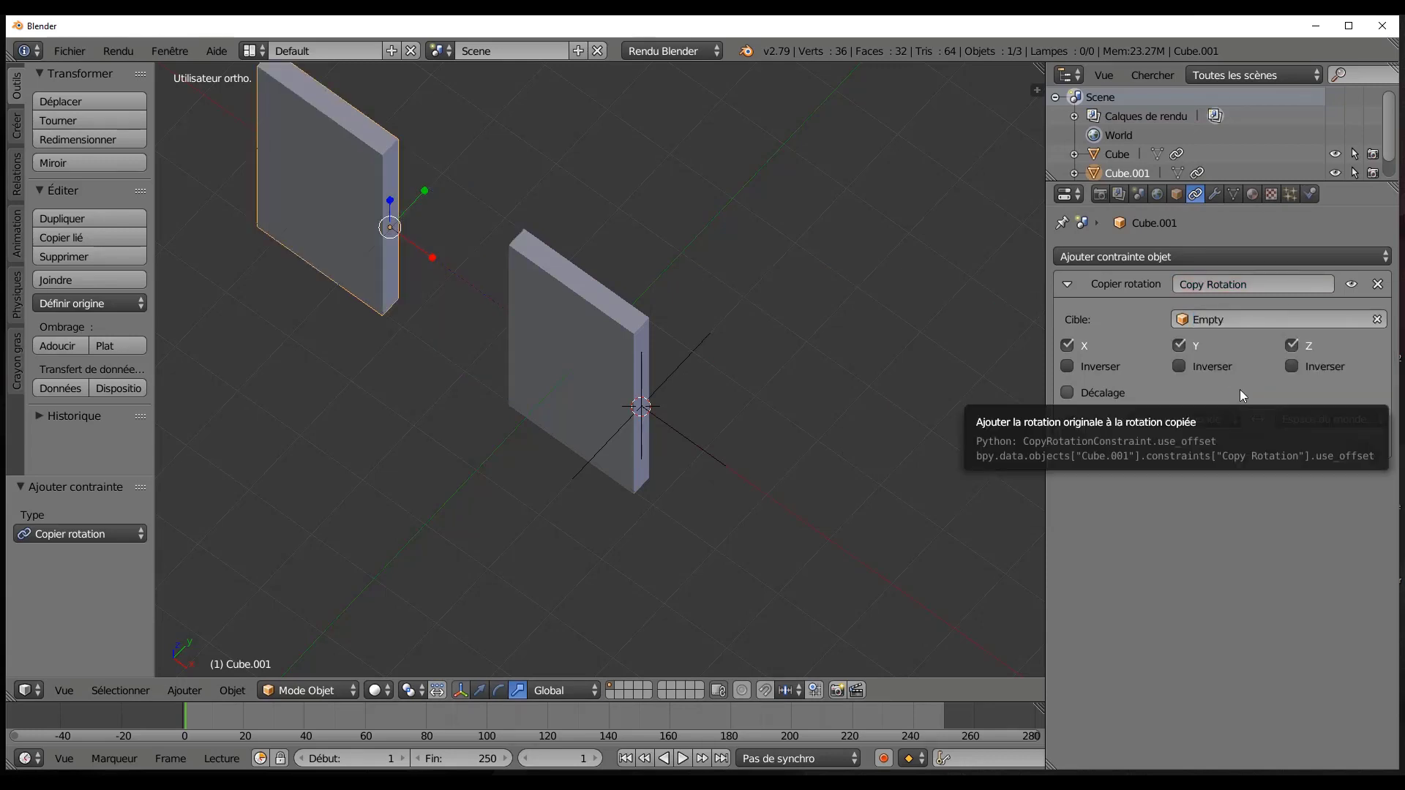
# Restrict the copied panel's Copy Rotation constraint to the Z axis, try inverting Z, and check the panels in top view.
pyautogui.click(1181, 349)
pyautogui.click(1067, 345)
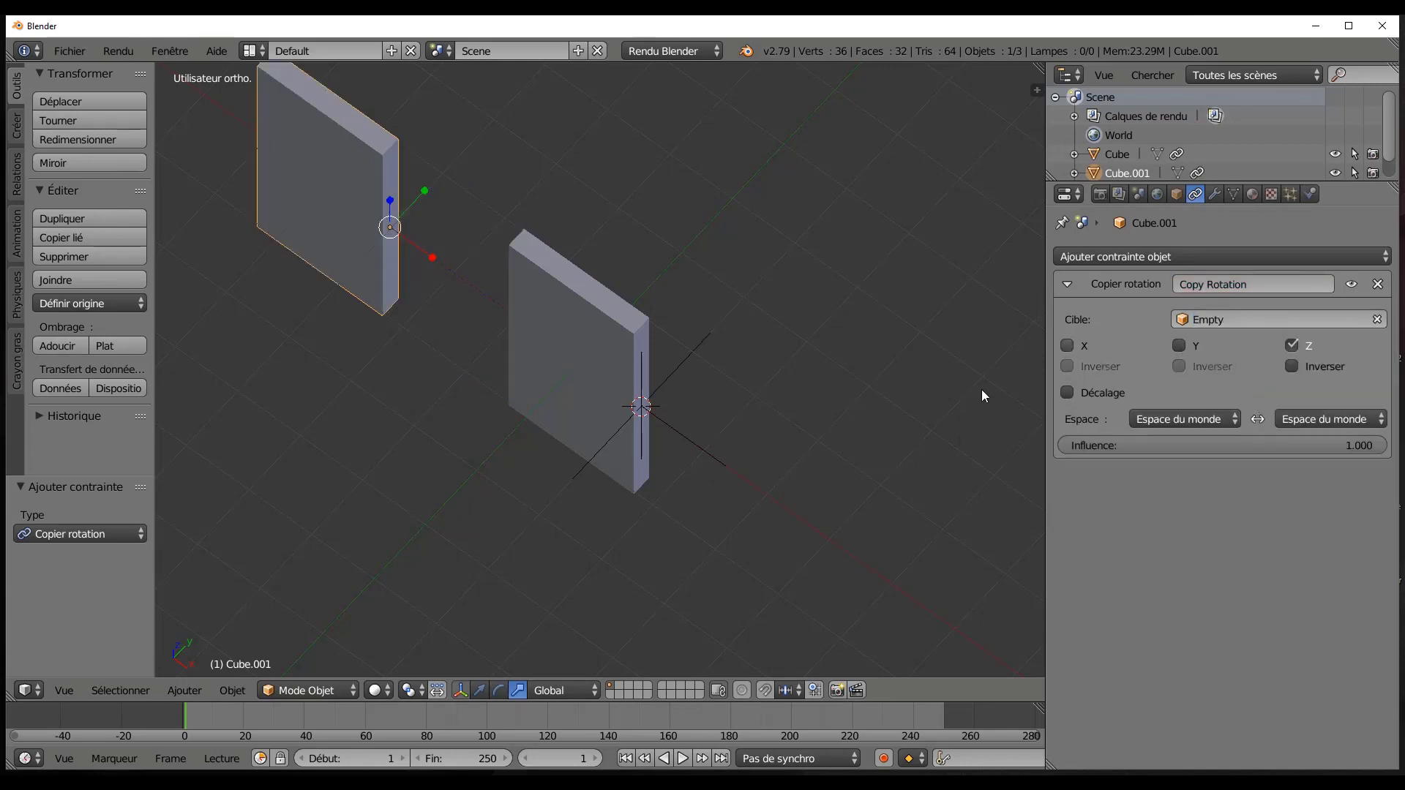
pyautogui.click(1294, 365)
pyautogui.click(1293, 366)
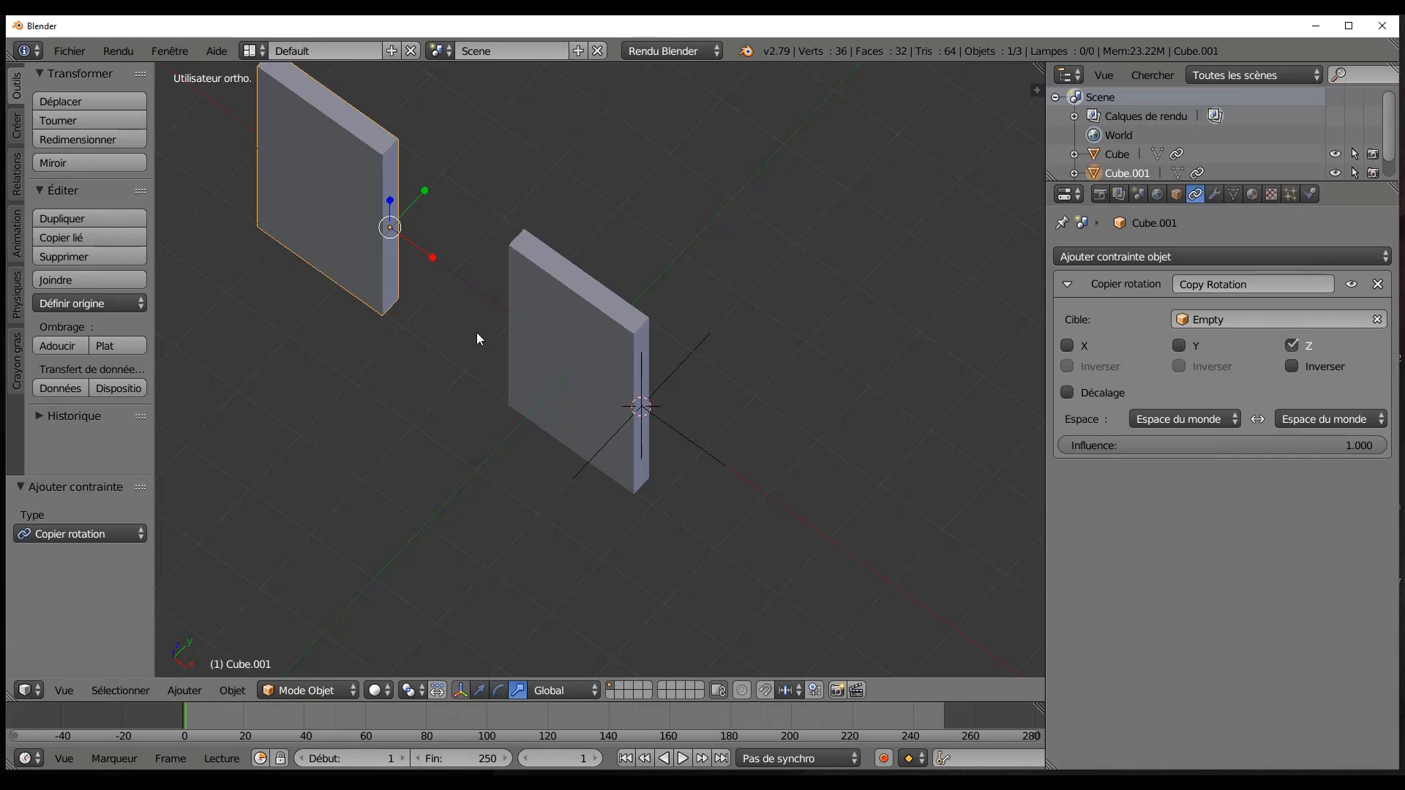
pyautogui.press('KP_7')
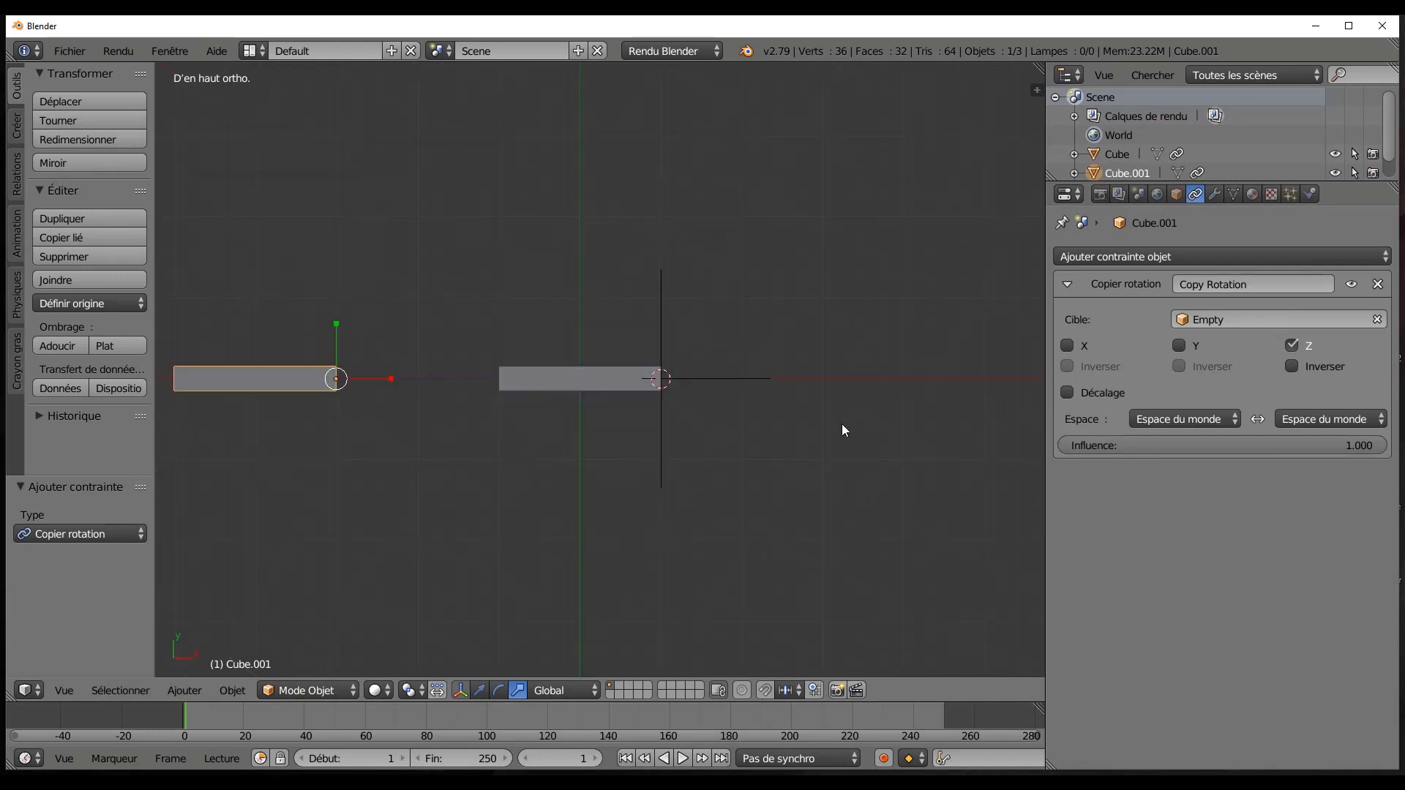
pyautogui.keyDown('shift'); pyautogui.moveTo(594, 414); pyautogui.dragTo(712, 399, button='middle'); pyautogui.keyUp('shift')
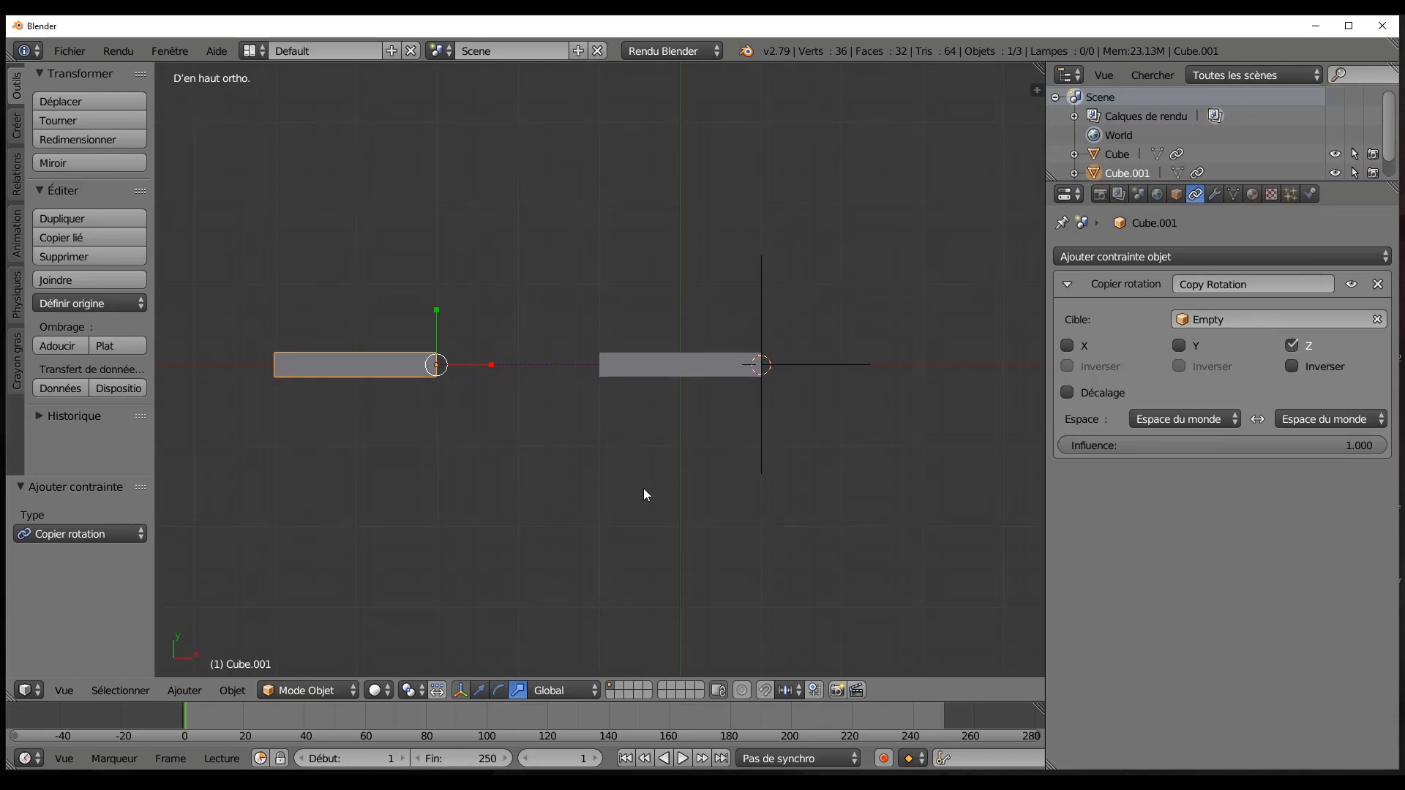
pyautogui.moveTo(643, 489); pyautogui.dragTo(610, 442, button='middle')
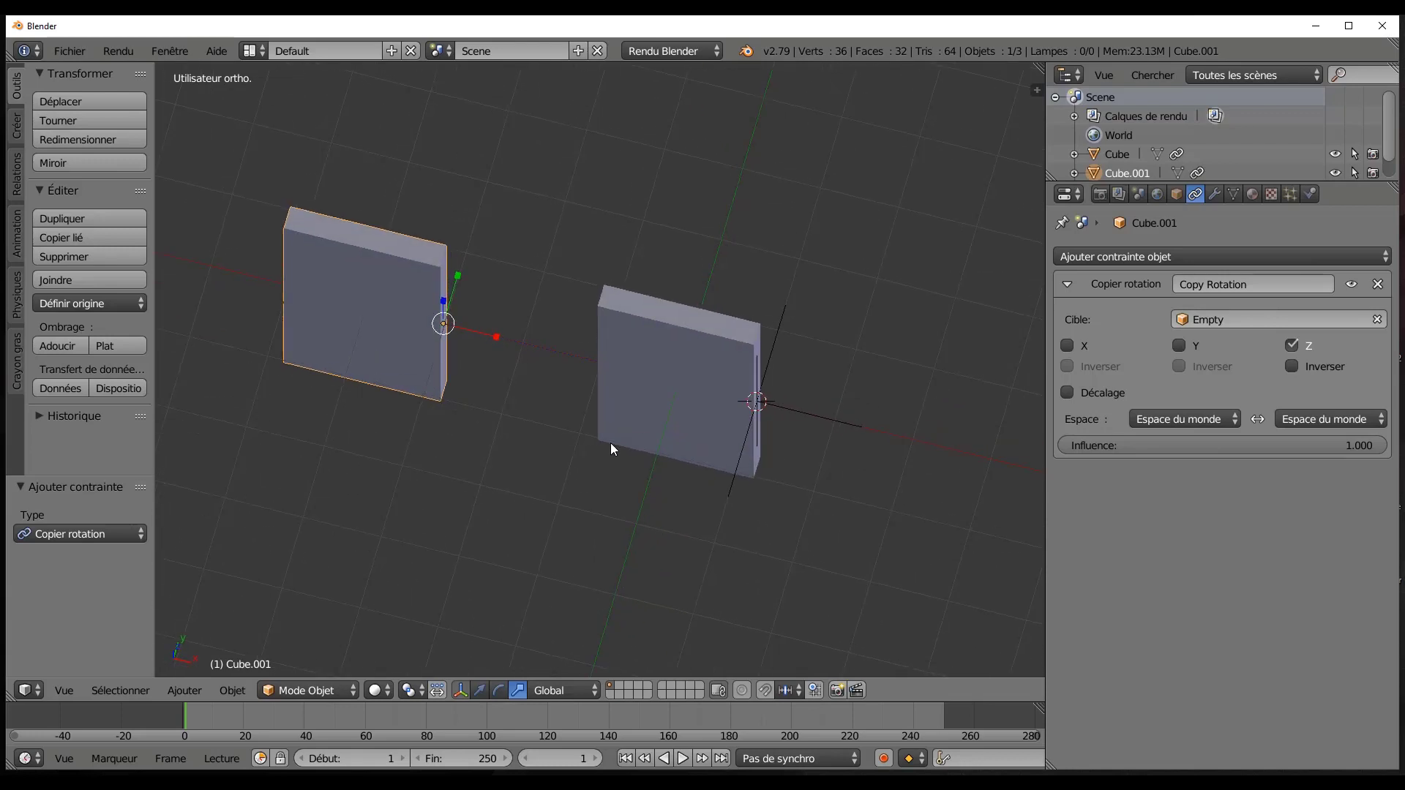
# Remove the Copy Rotation constraint from the copied panel and apply its rotation and scale.
pyautogui.click(1377, 284)
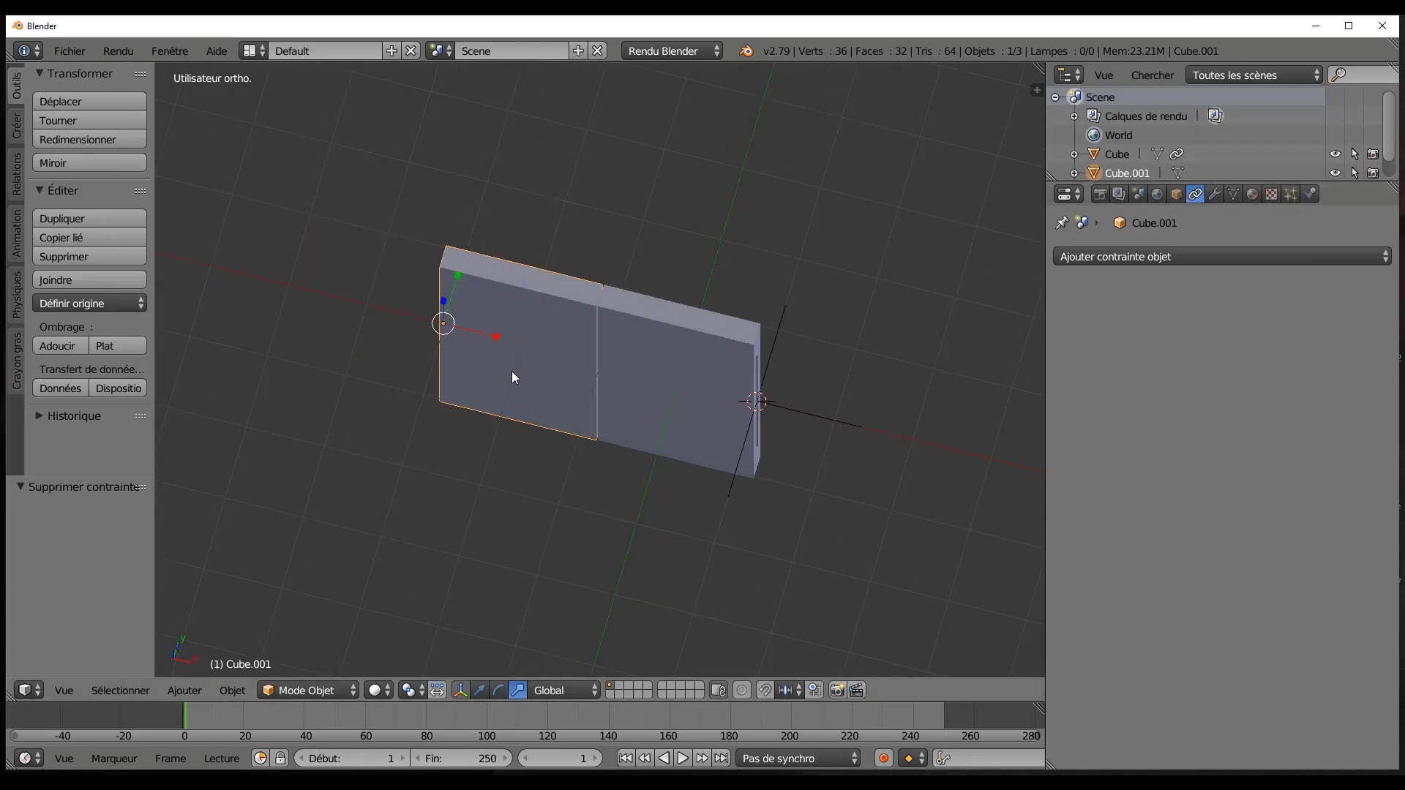
pyautogui.moveTo(437, 467); pyautogui.dragTo(507, 376, button='middle')
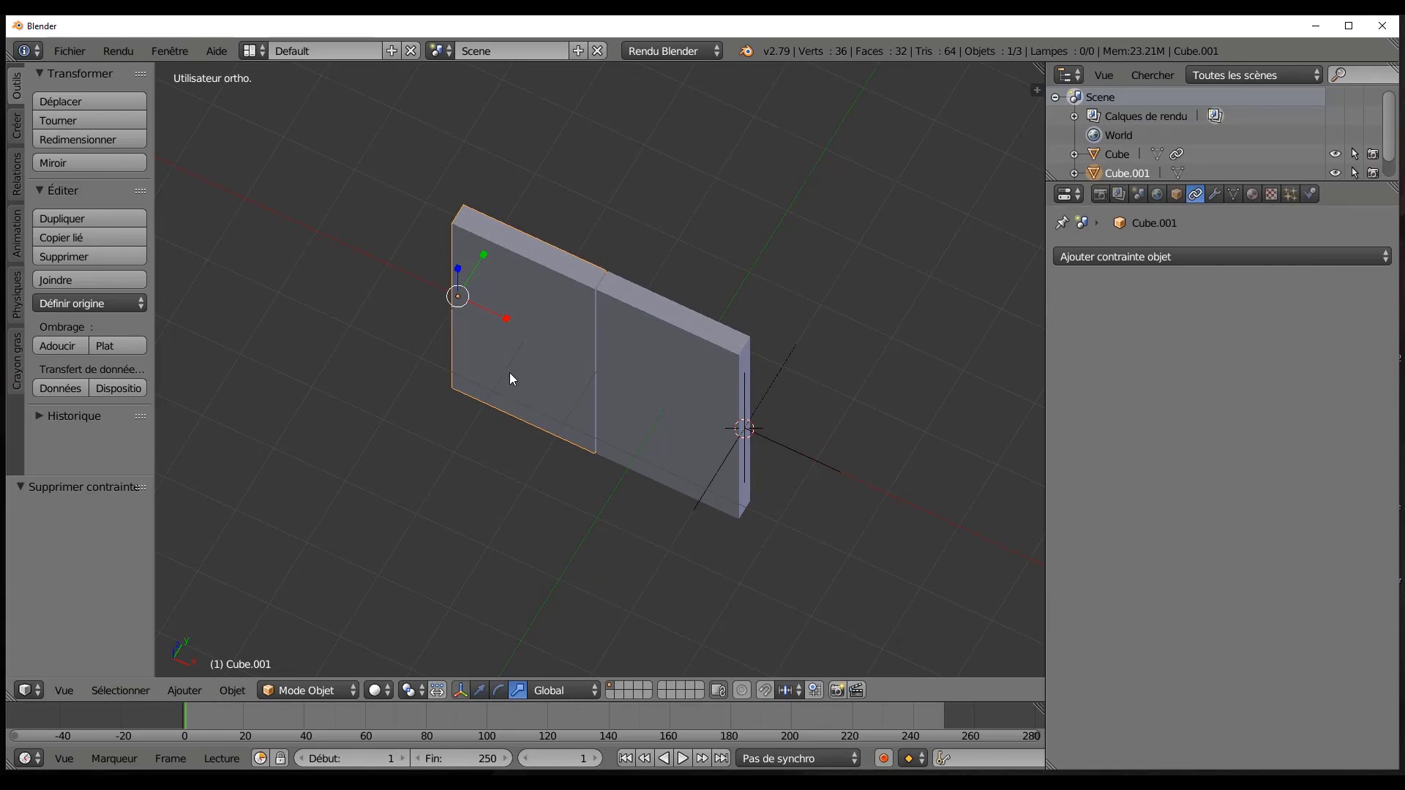
pyautogui.hotkey('ctrl', 'a')
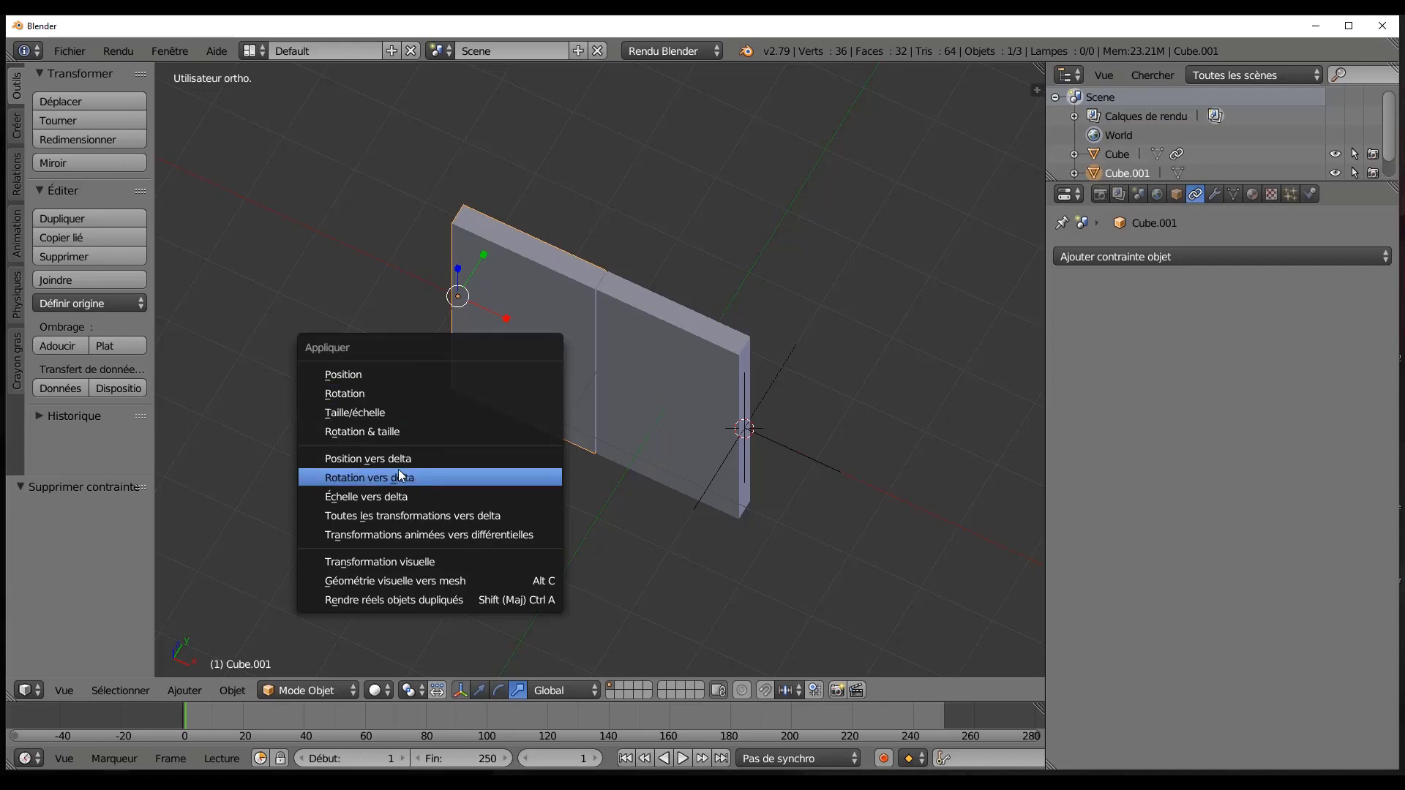
pyautogui.click(388, 432)
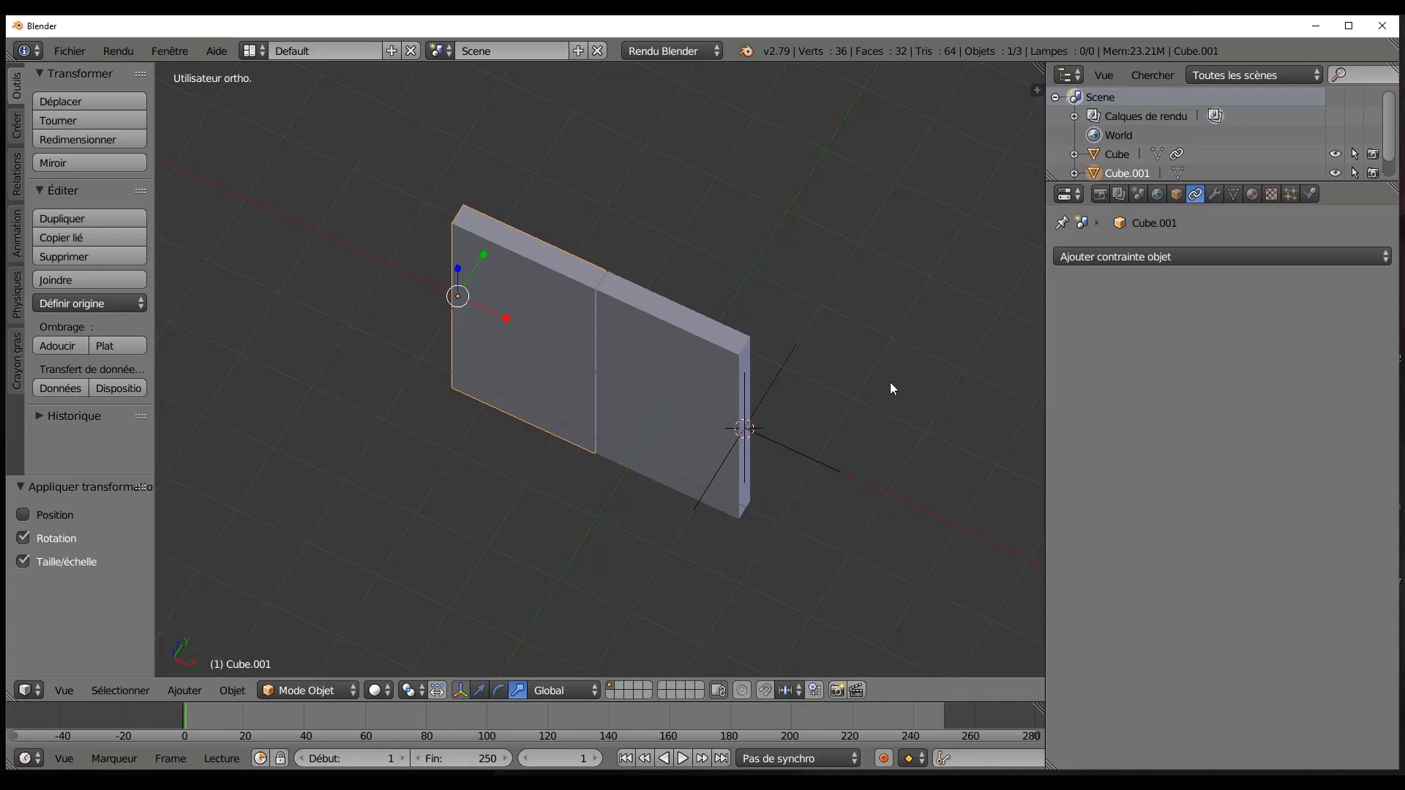
# Show the transform properties and give the copied panel a Copy Rotation constraint targeting the Empty on the Z axis only.
pyautogui.press('n')
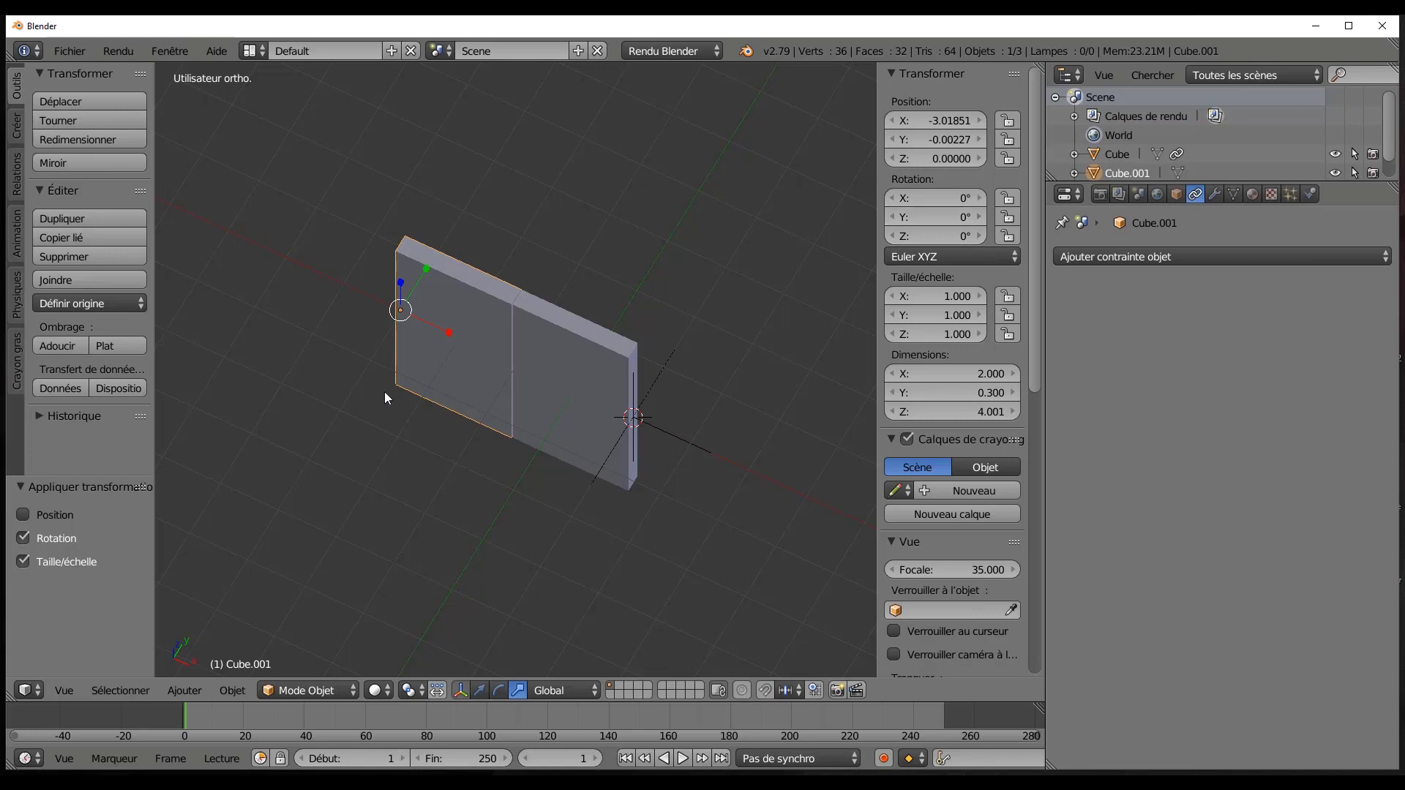
pyautogui.click(1227, 258)
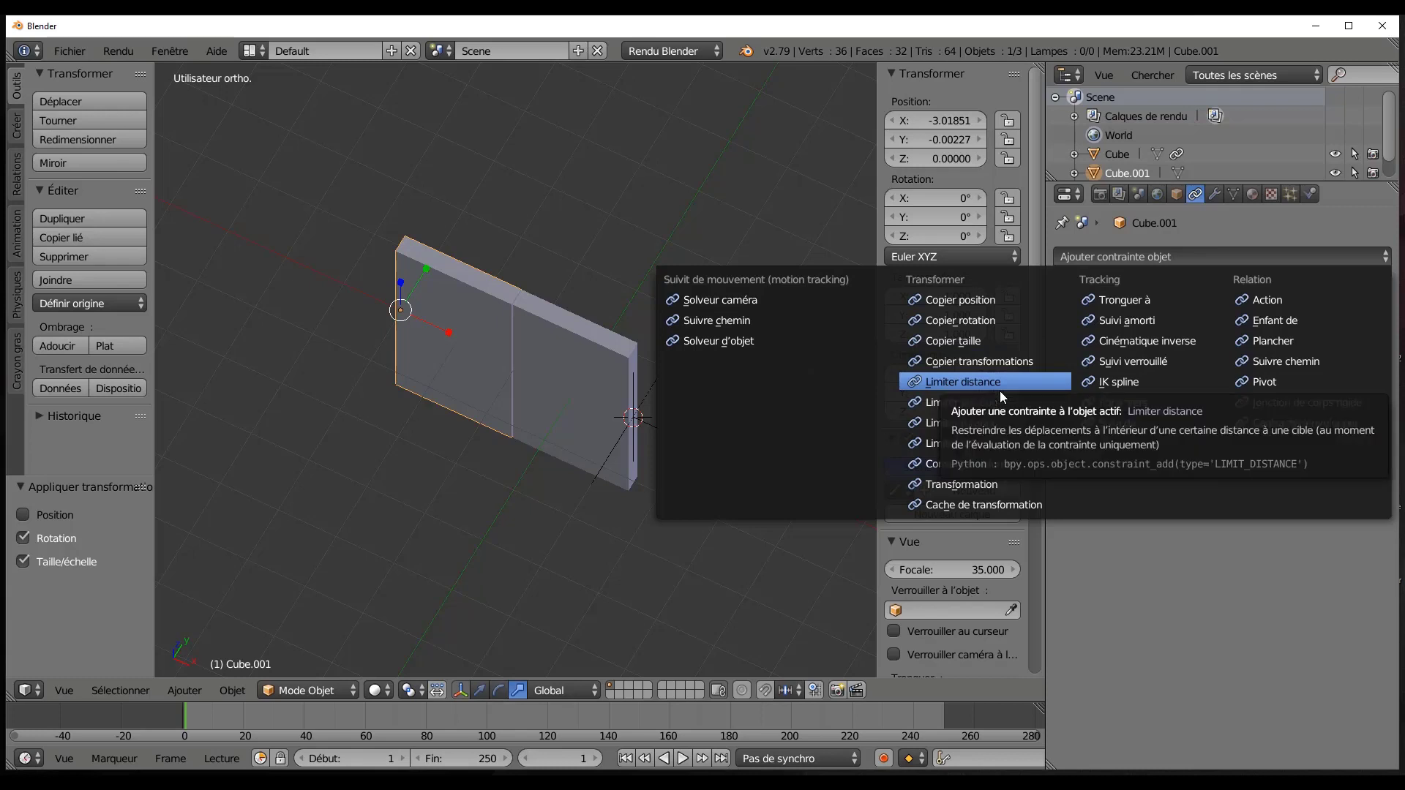
pyautogui.click(981, 322)
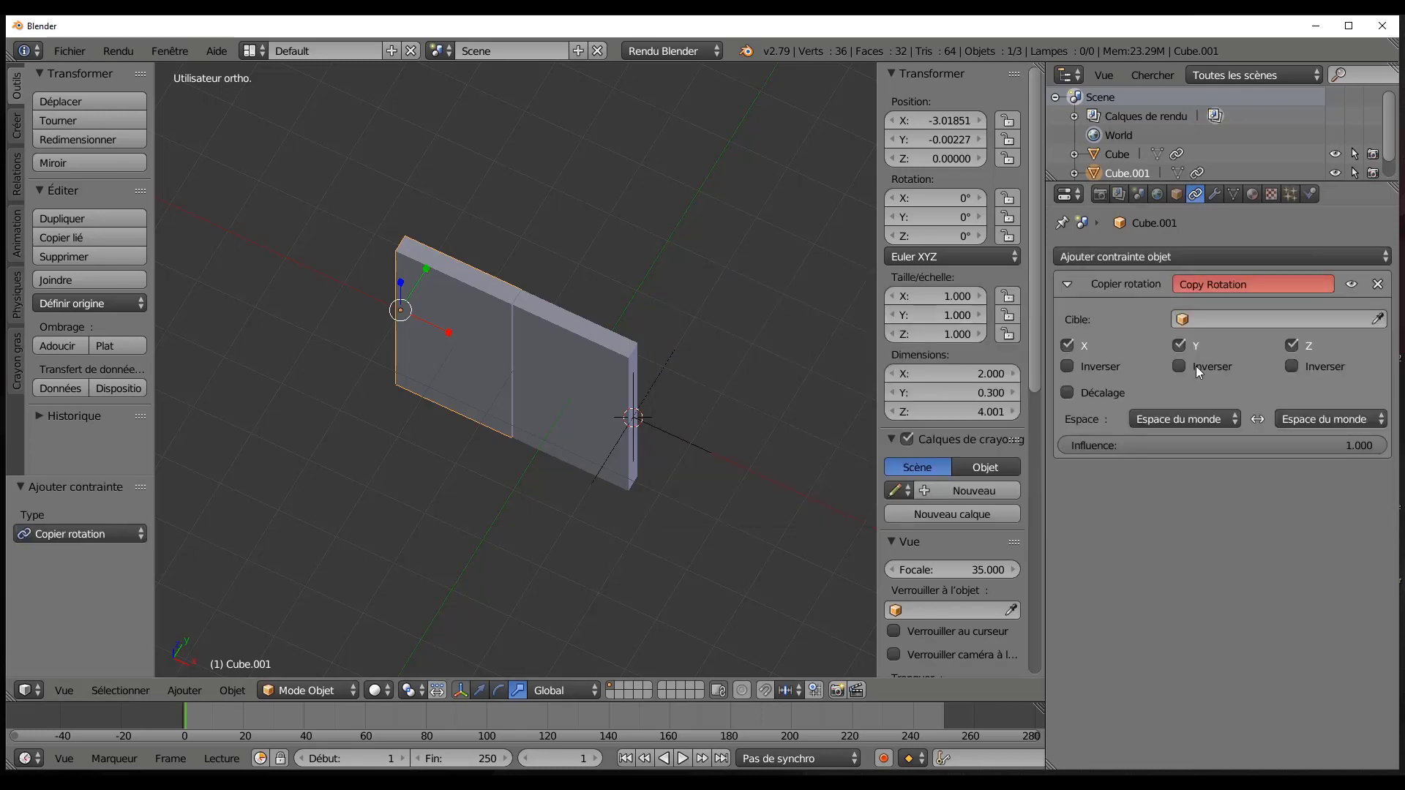
pyautogui.click(1179, 345)
pyautogui.click(1068, 345)
pyautogui.click(1252, 317)
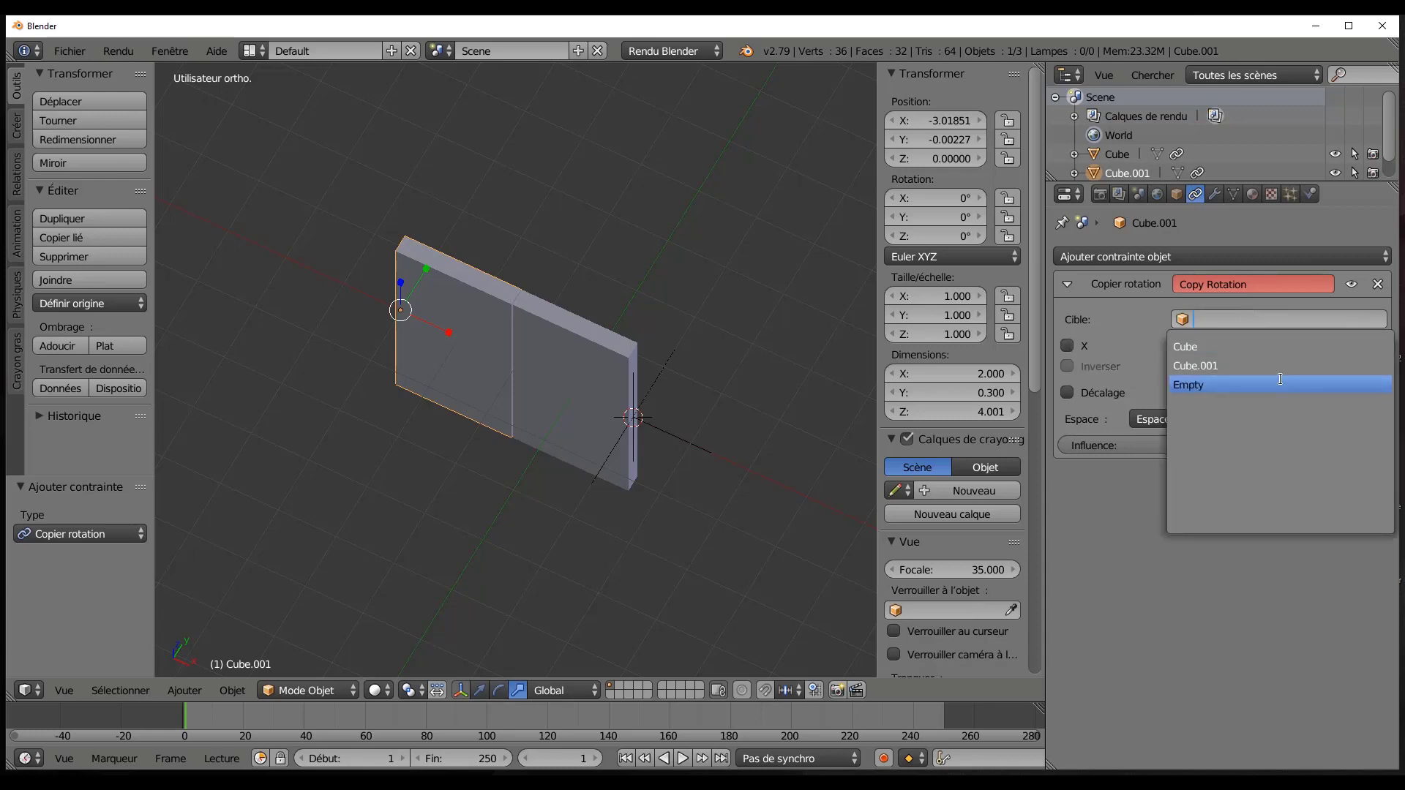
pyautogui.click(1279, 387)
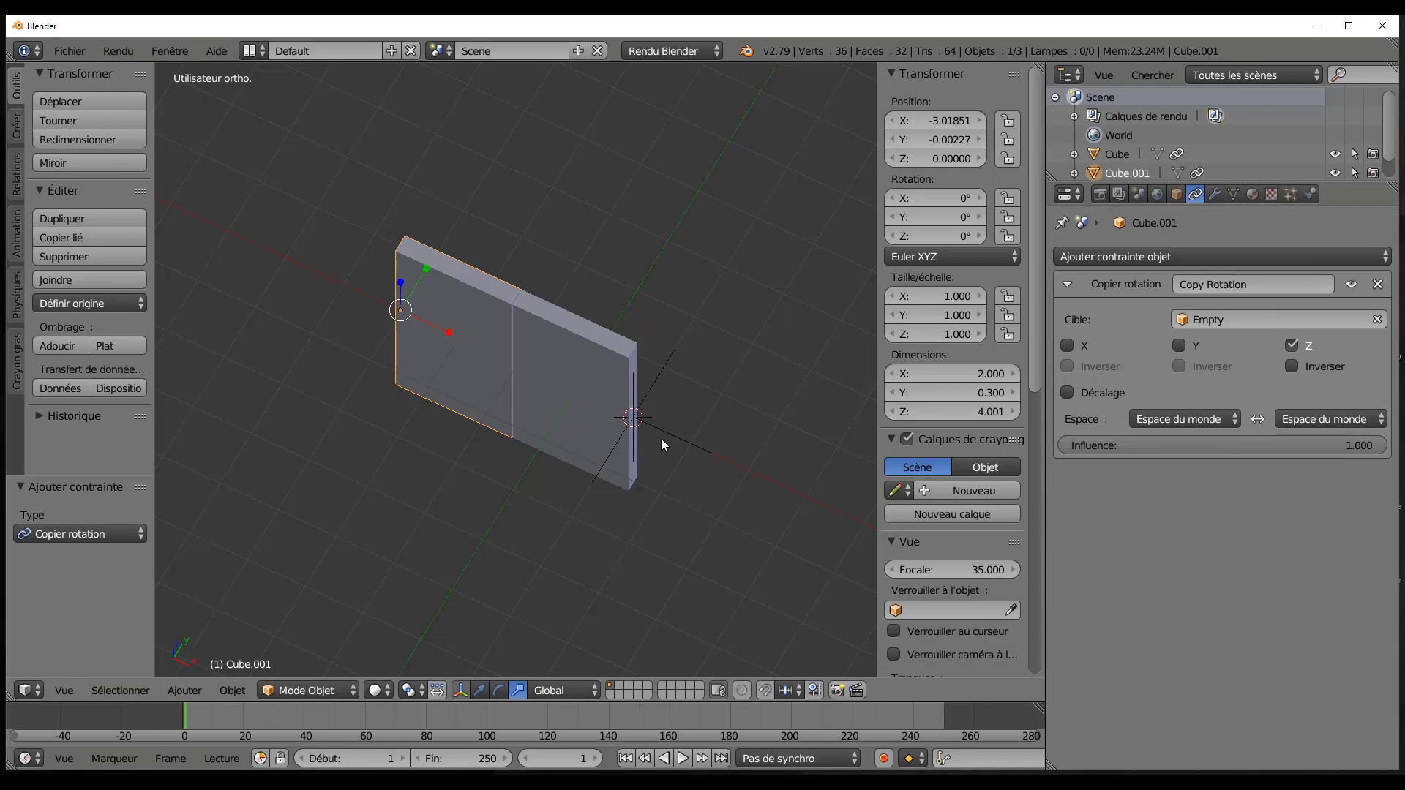
# Test-rotate the Empty about the global Z axis and invert Z in the copied panel's Copy Rotation constraint.
pyautogui.rightClick(680, 436)
pyautogui.press('r')
pyautogui.press('z')
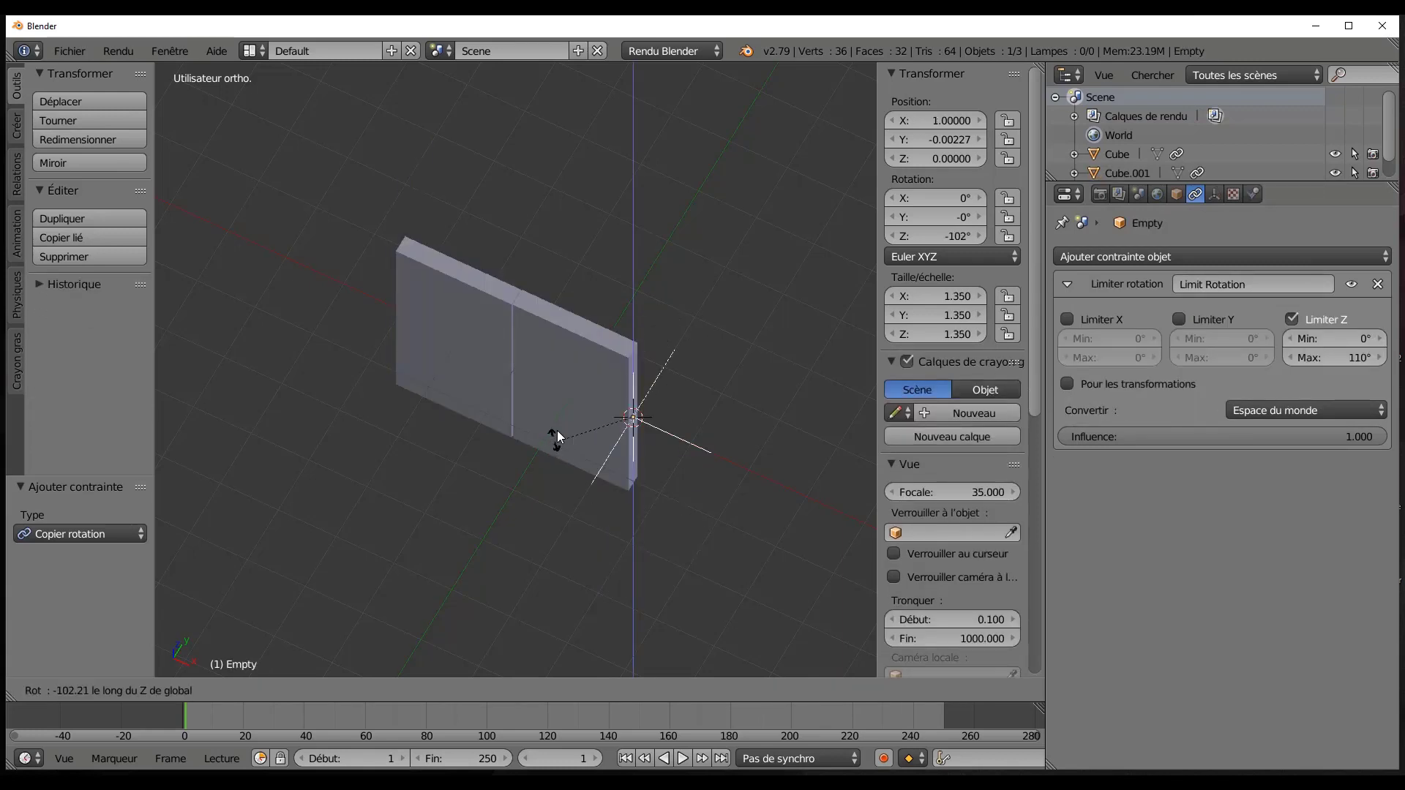
pyautogui.click(616, 353)
pyautogui.rightClick(477, 318)
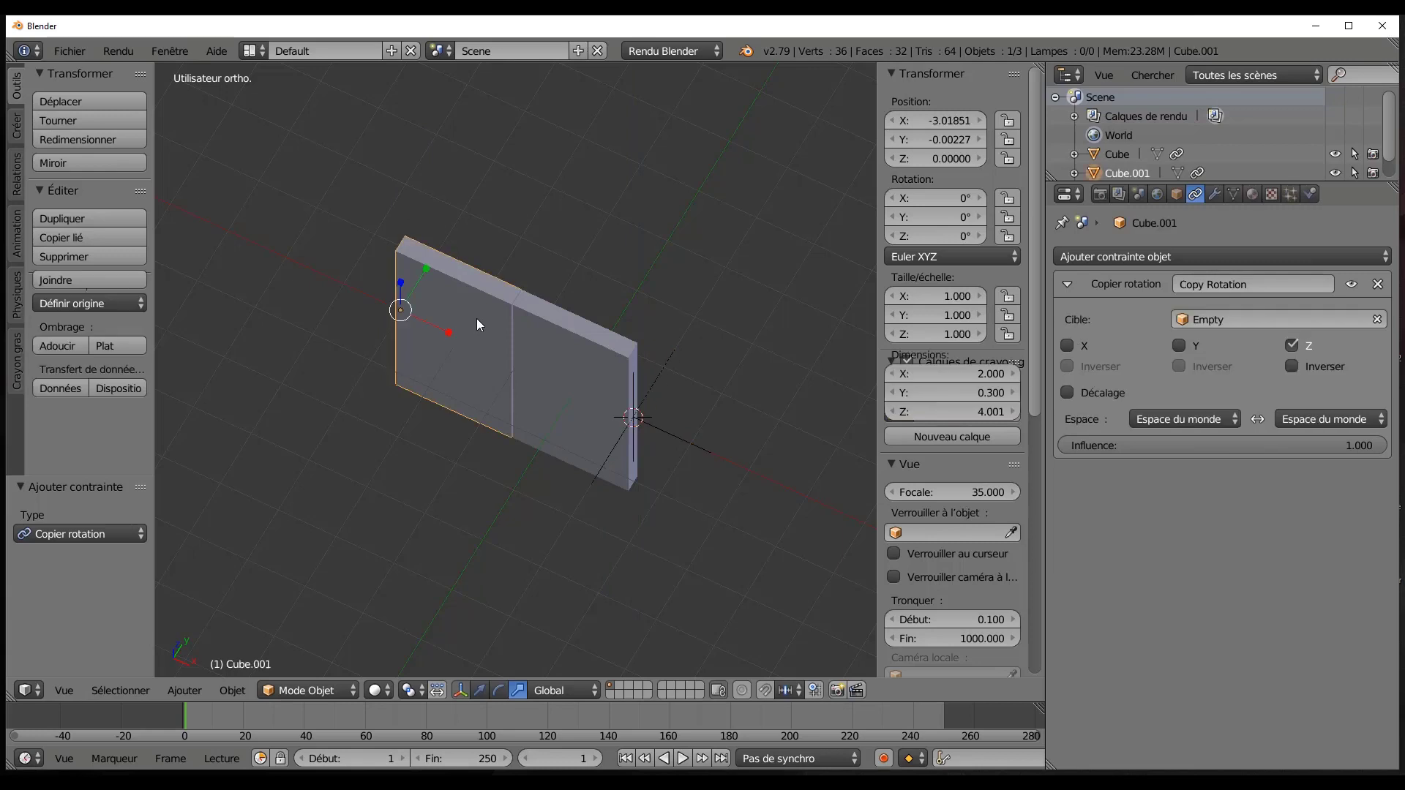
pyautogui.click(1290, 366)
# Set the Empty's Z scale to 2.870 and its Z rotation to -20.1°.
pyautogui.rightClick(698, 439)
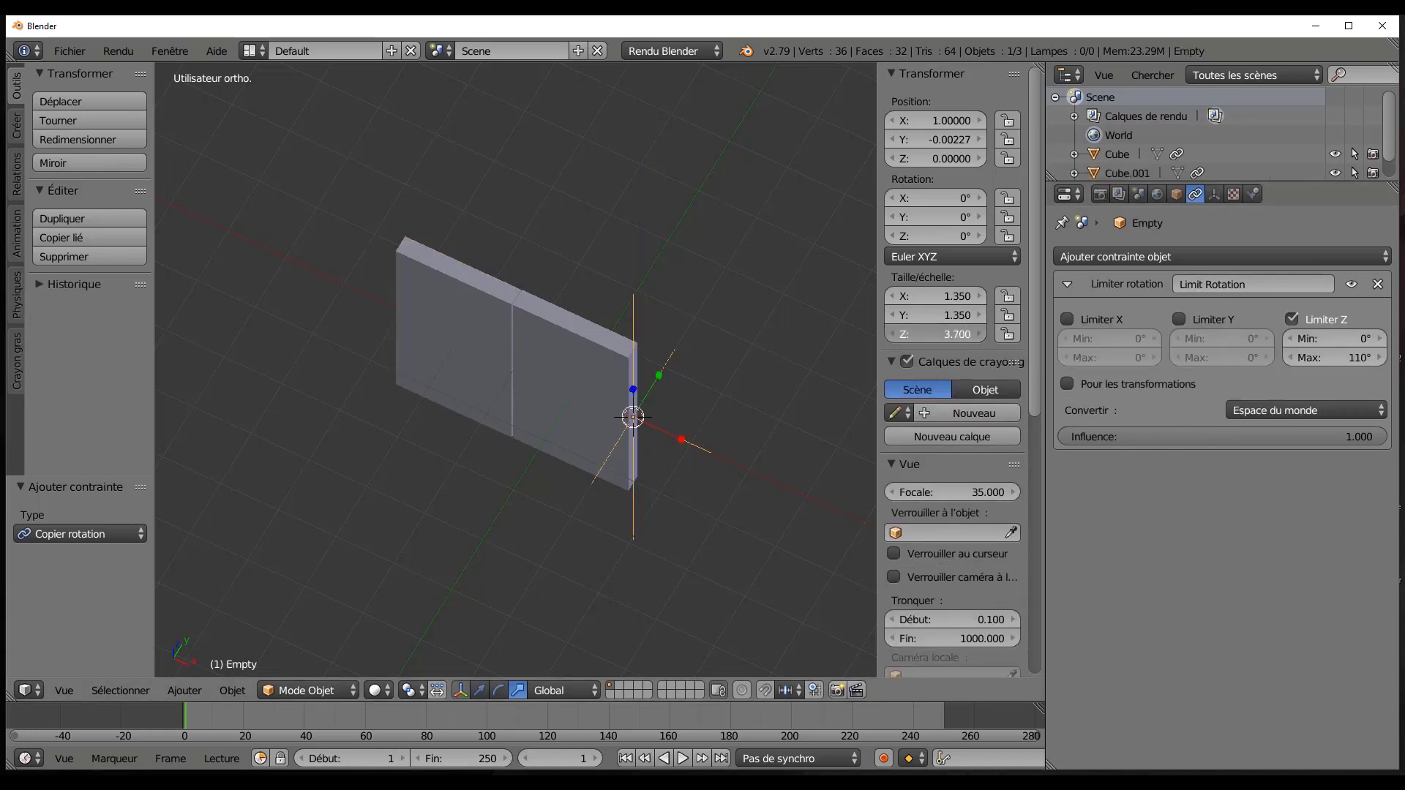
pyautogui.moveTo(936, 333); pyautogui.dragTo(945, 334)
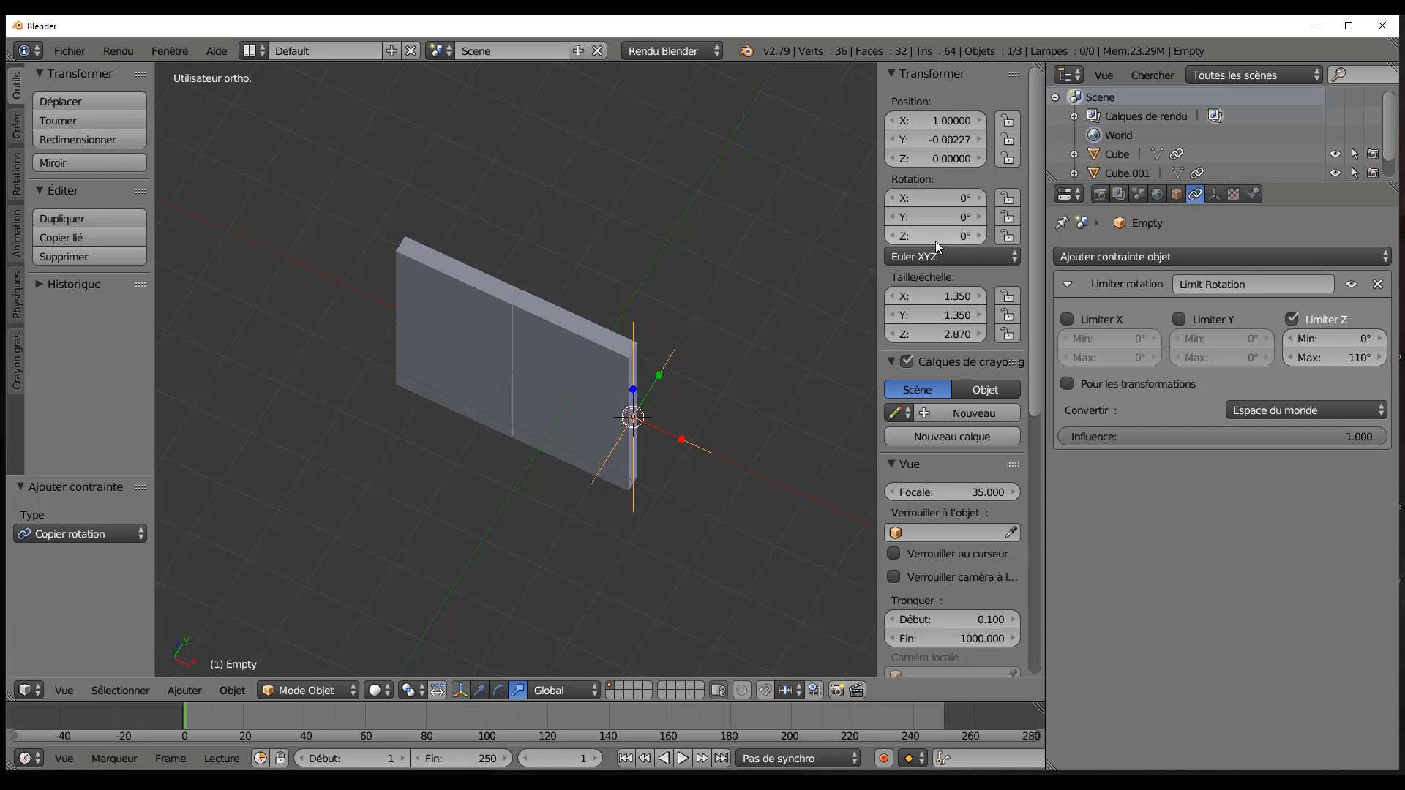
pyautogui.moveTo(929, 239); pyautogui.dragTo(896, 239)
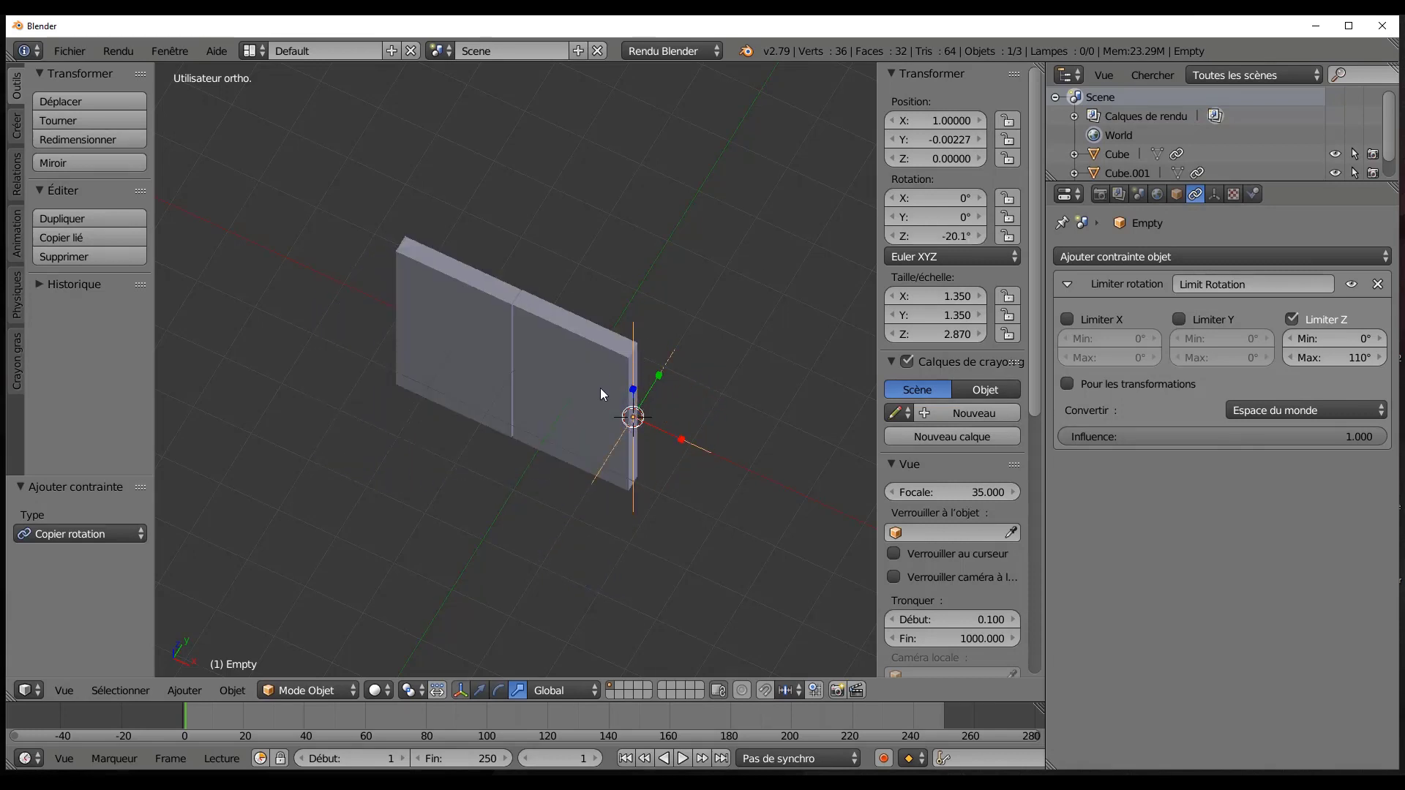
pyautogui.moveTo(600, 388); pyautogui.dragTo(573, 382, button='middle')
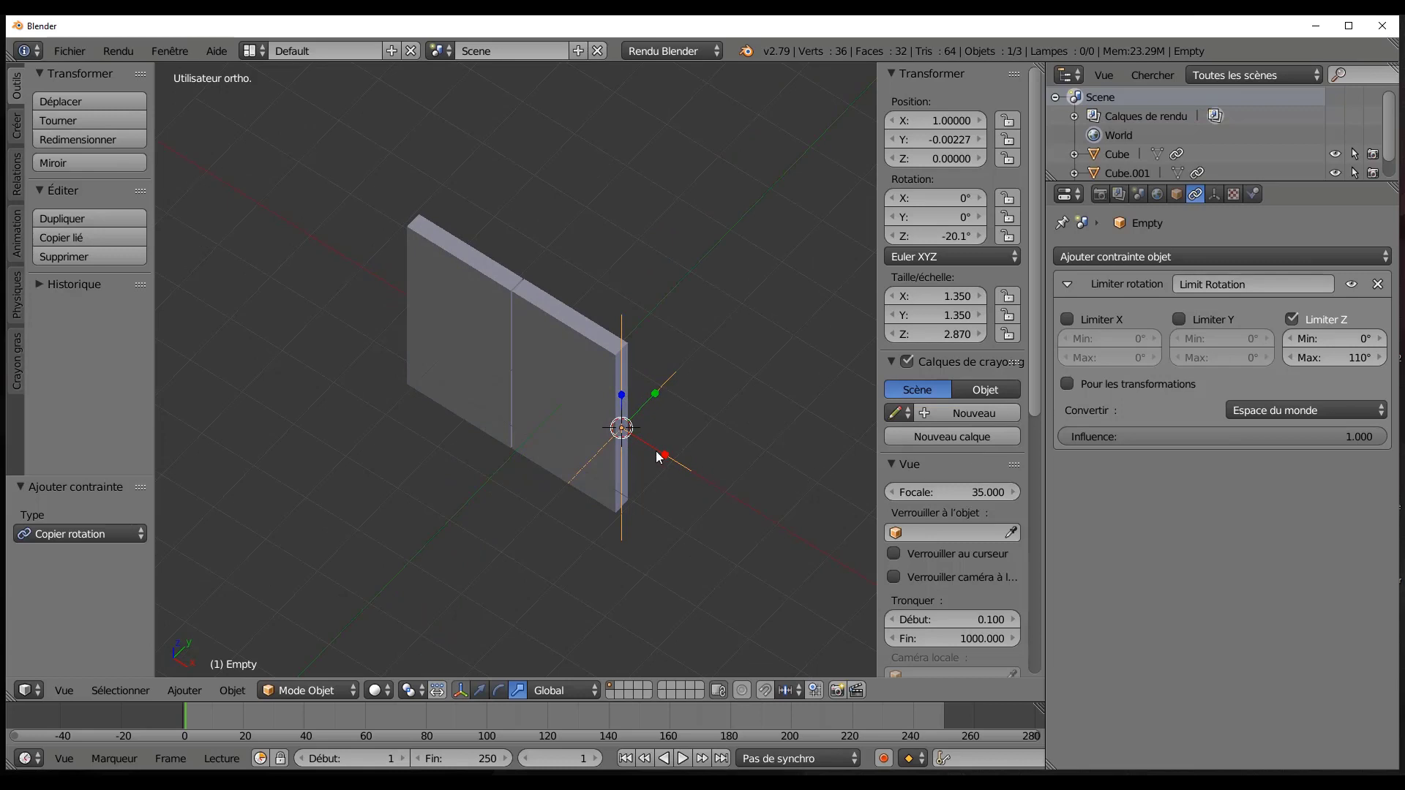
# Invert Z in the original panel's Copy Rotation constraint and turn the Z inversion off for the copied panel.
pyautogui.rightClick(538, 374)
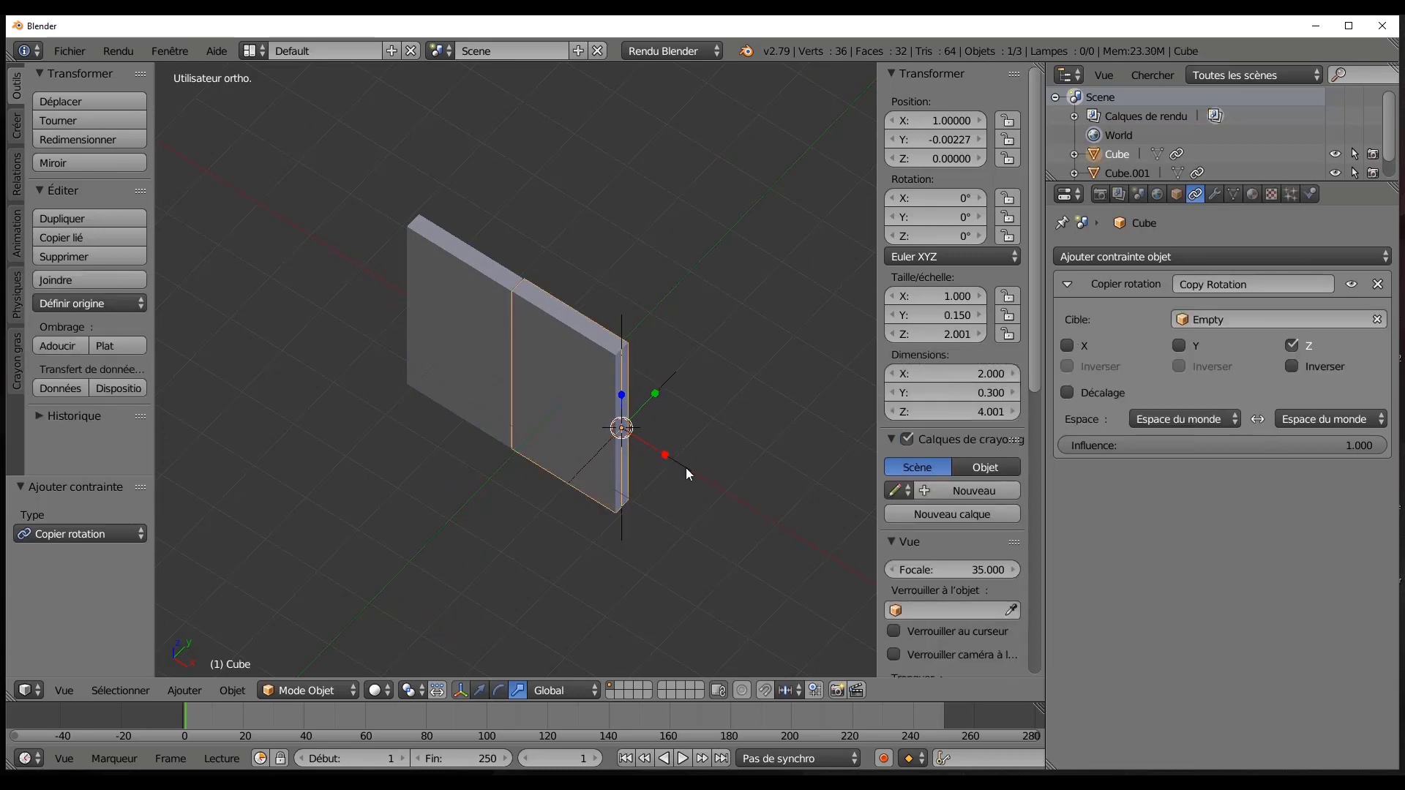
pyautogui.click(1293, 366)
pyautogui.rightClick(467, 345)
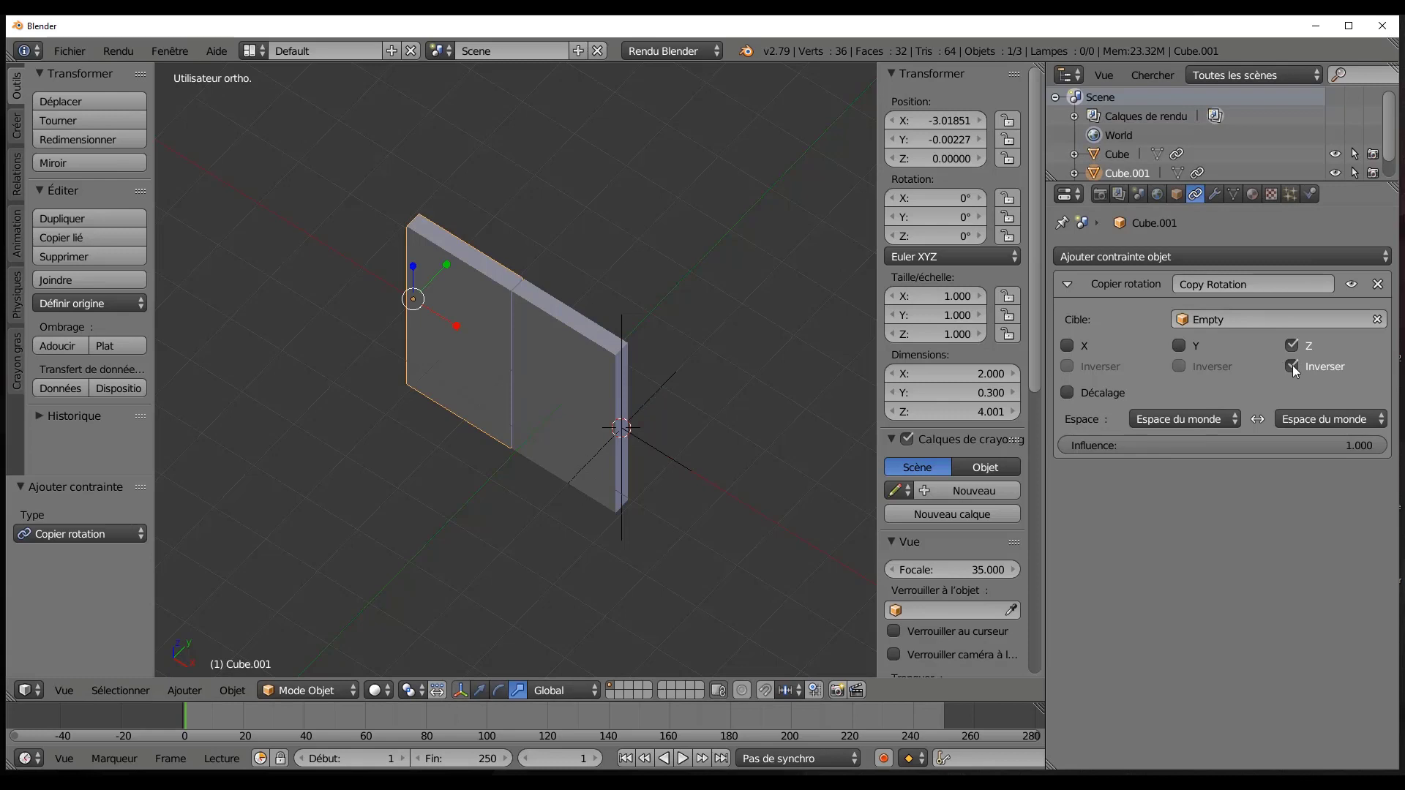
# Try rotating the Empty about the global Z axis to test the swapped inversion.
pyautogui.rightClick(680, 461)
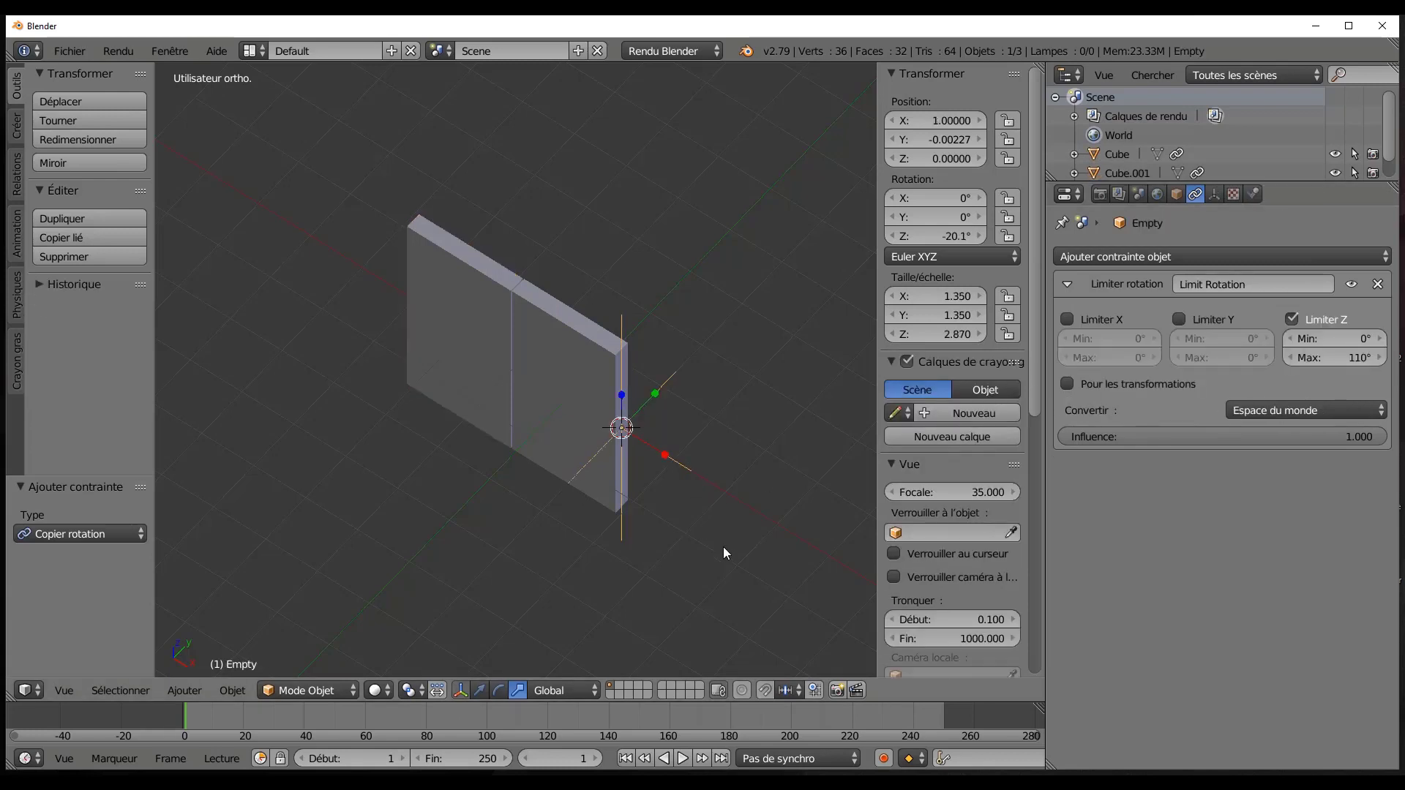
pyautogui.press('r')
pyautogui.press('z')
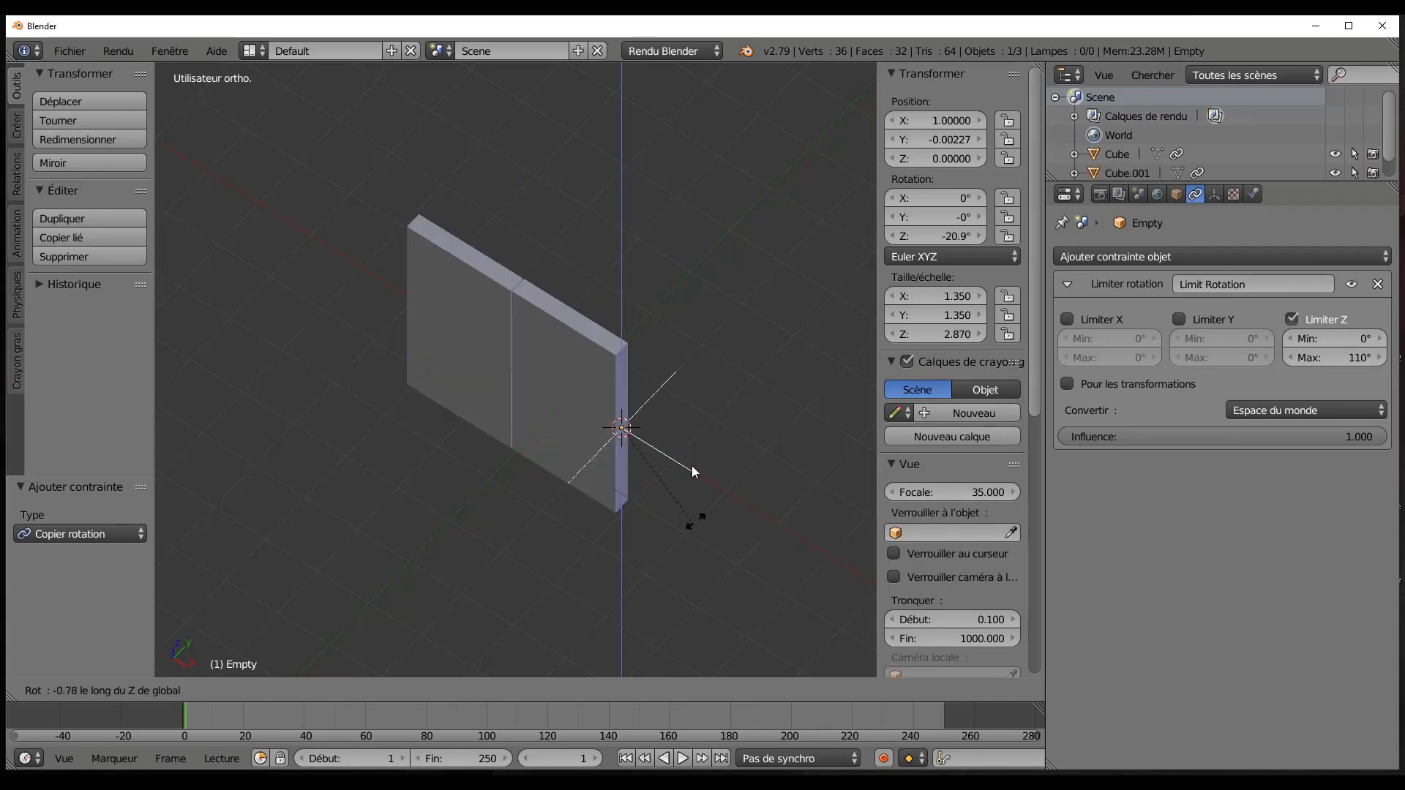
pyautogui.click(626, 289)
# Reset the Empty's Z rotation to 0° and adjust it to -16.8°.
pyautogui.click(954, 236)
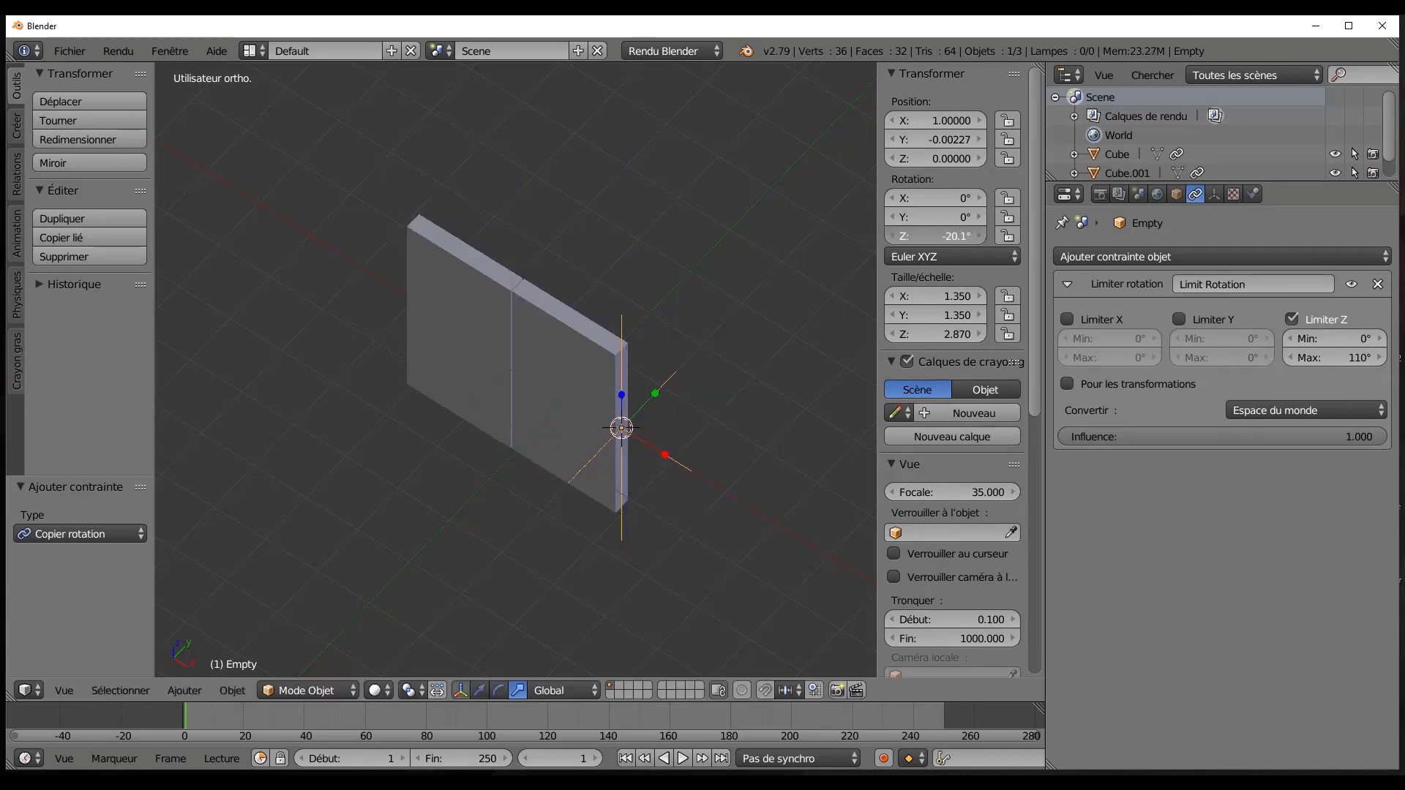
pyautogui.write('0')
pyautogui.press('Return')
pyautogui.moveTo(928, 232)
pyautogui.mouseDown()
pyautogui.moveTo(1091, 234)
pyautogui.moveTo(952, 234)
pyautogui.mouseUp()
pyautogui.scroll(-3, 759, 336)
pyautogui.moveTo(759, 336); pyautogui.dragTo(734, 473, button='middle')
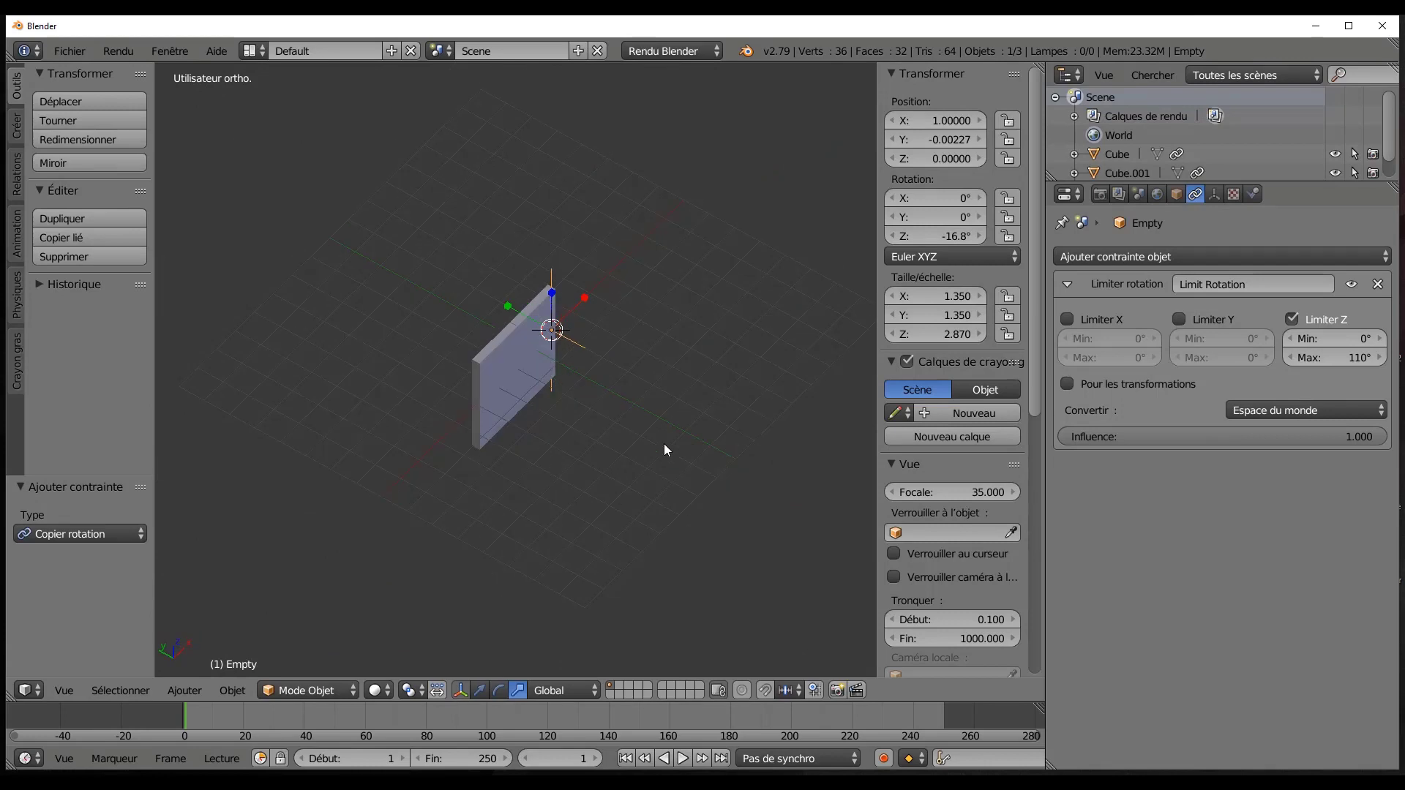
# Duplicate both panels and move the copies about -4.32 units along Y.
pyautogui.scroll(2, 455, 397)
pyautogui.rightClick(476, 380)
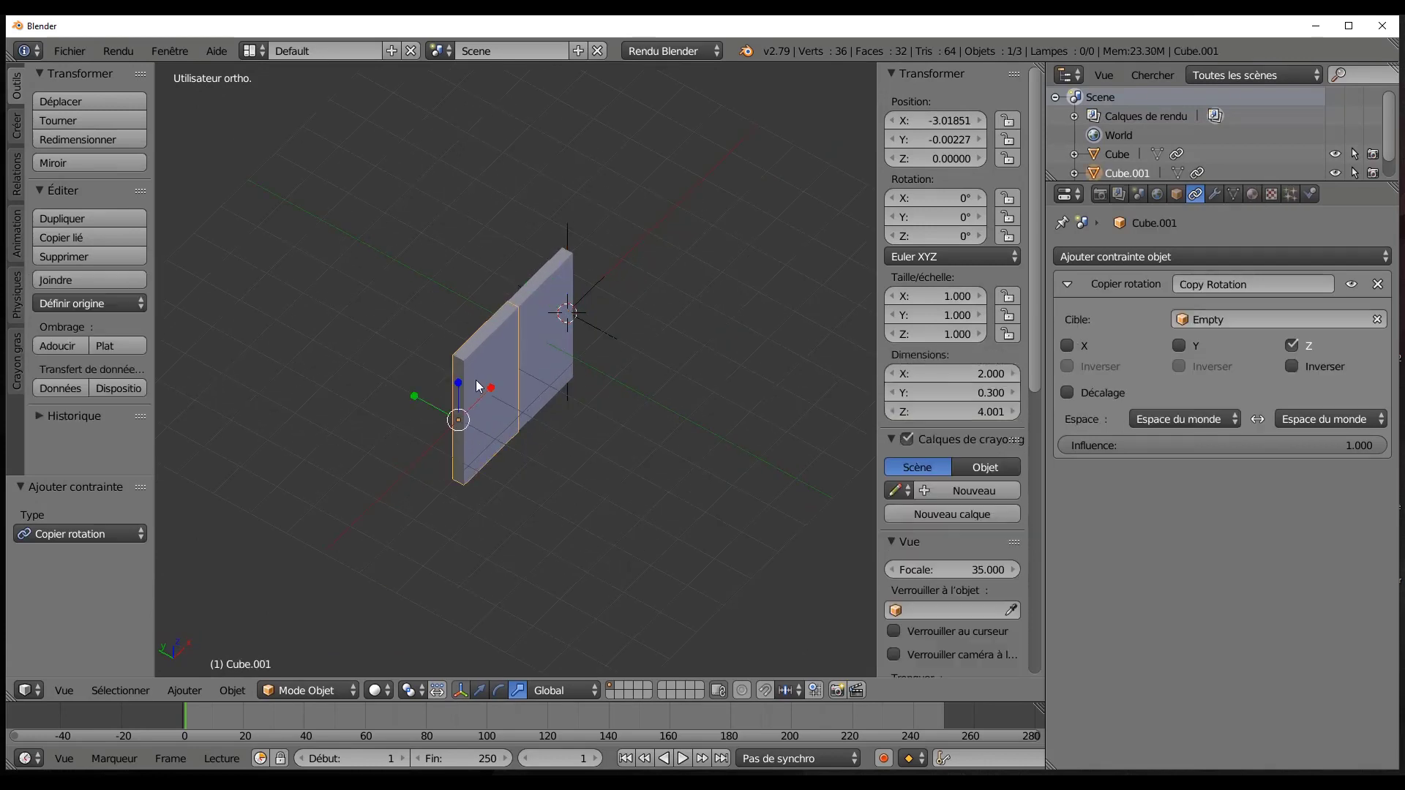
pyautogui.moveTo(540, 462); pyautogui.dragTo(542, 354, button='middle')
pyautogui.keyDown('shift'); pyautogui.rightClick(541, 355); pyautogui.keyUp('shift')
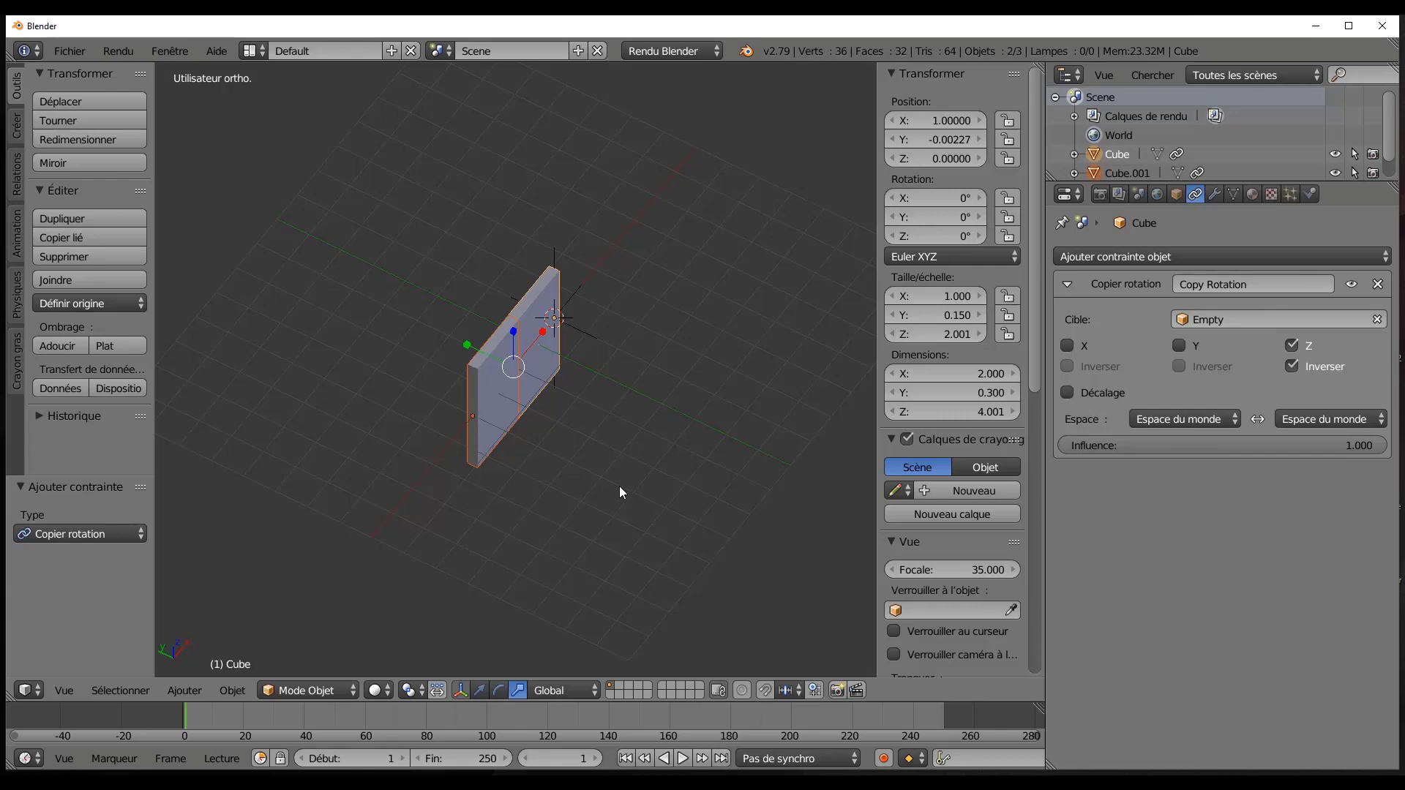
pyautogui.hotkey('shift', 'd')
pyautogui.rightClick(620, 487)
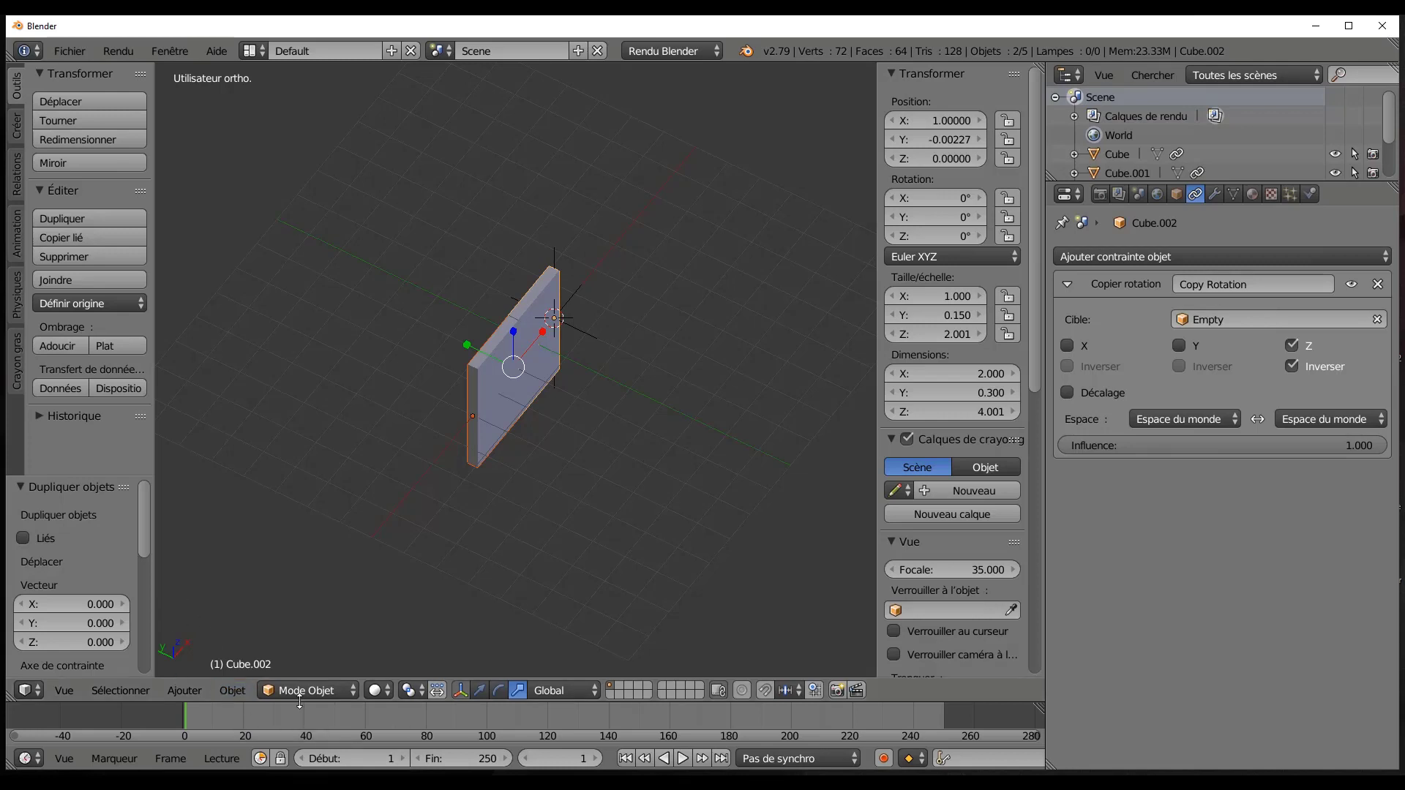
pyautogui.click(476, 692)
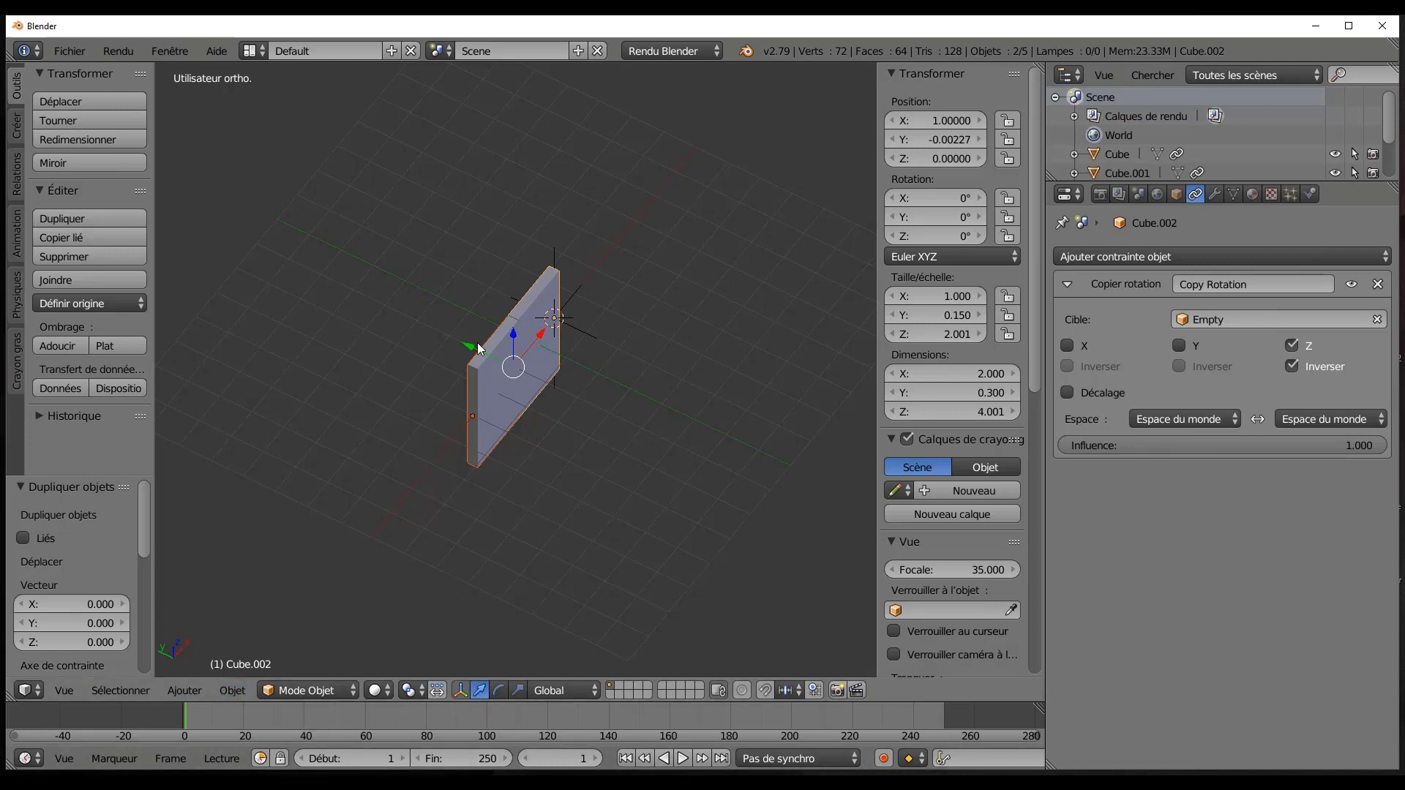
pyautogui.moveTo(472, 350); pyautogui.dragTo(626, 428)
pyautogui.moveTo(687, 517); pyautogui.dragTo(641, 485, button='middle')
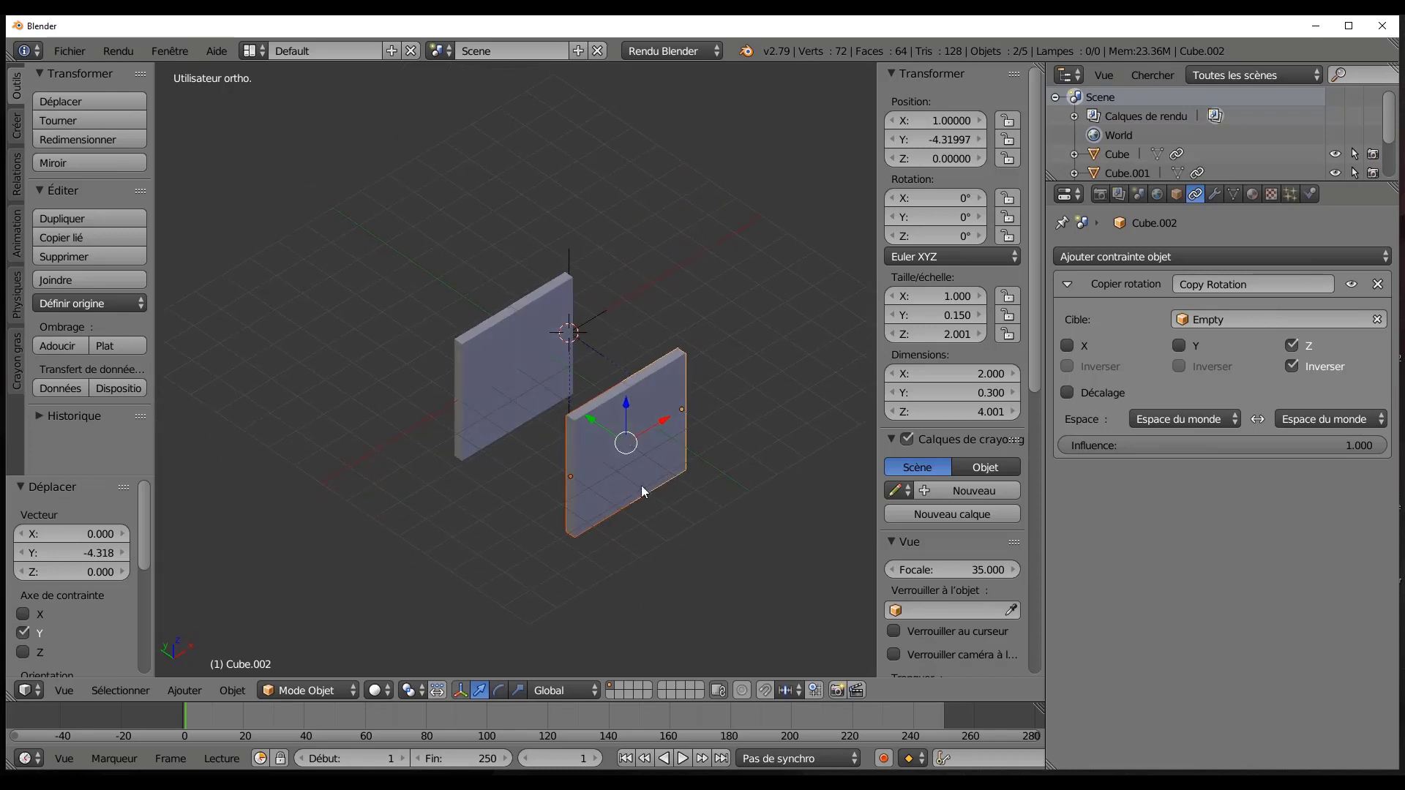
# Remove the Copy Rotation constraints from both duplicated panels.
pyautogui.rightClick(603, 462)
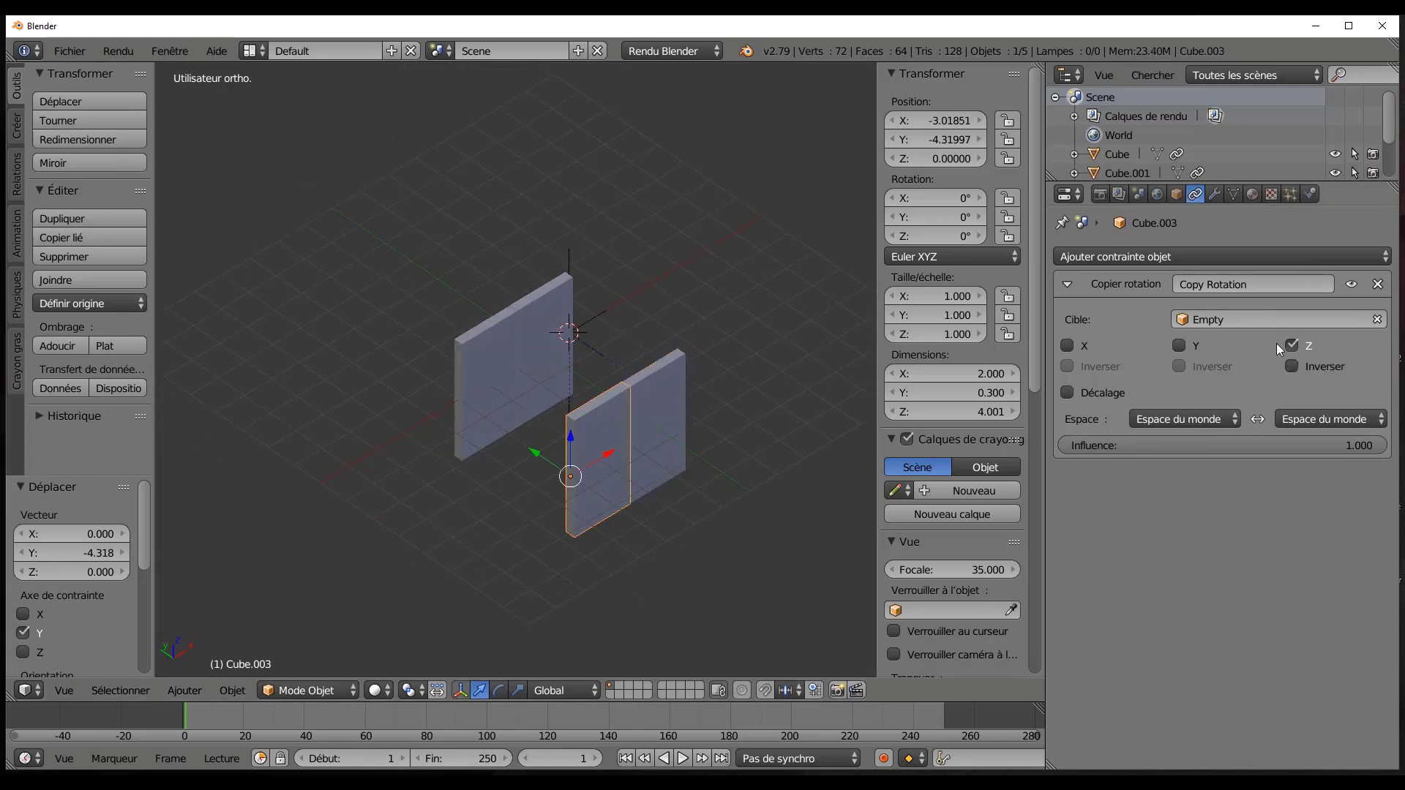
pyautogui.click(1378, 290)
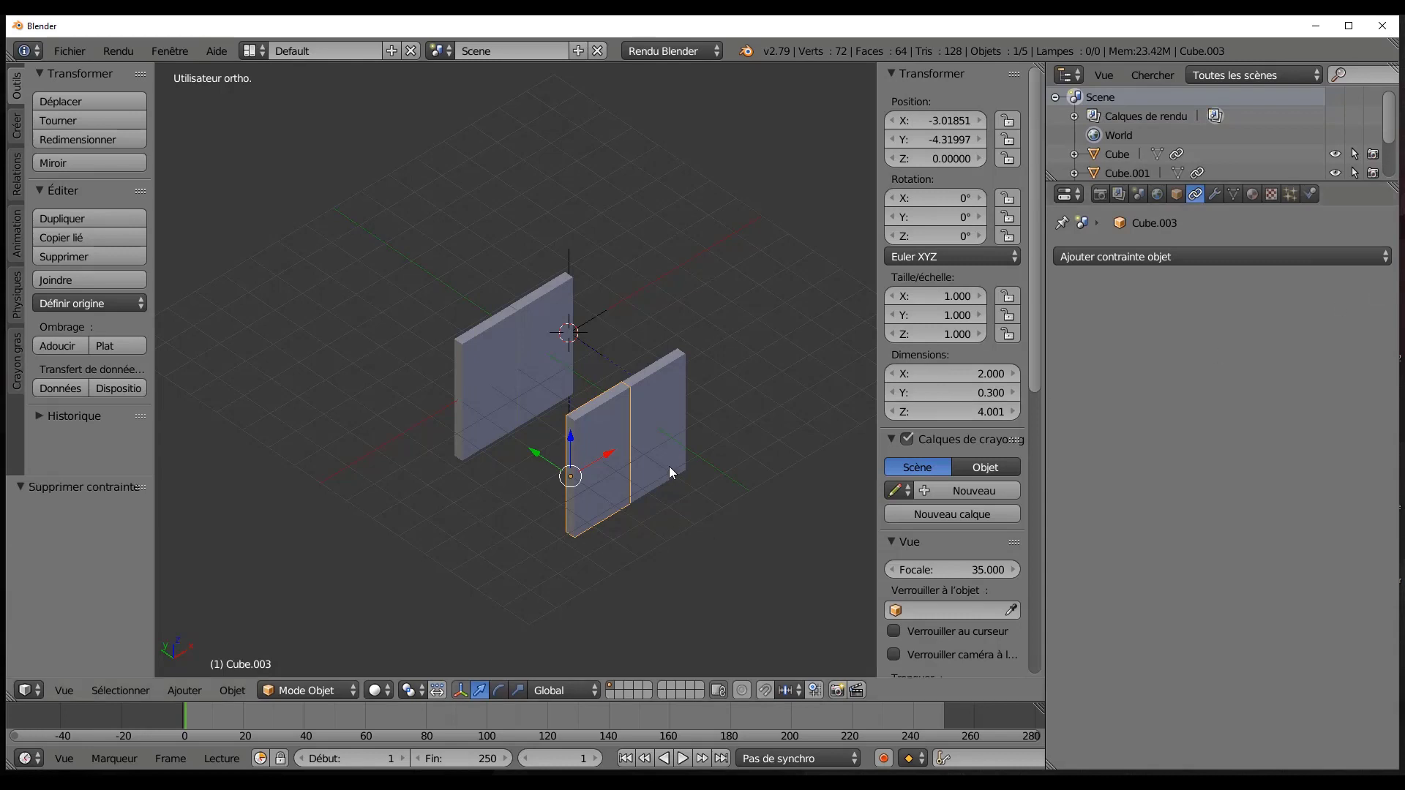
pyautogui.rightClick(663, 420)
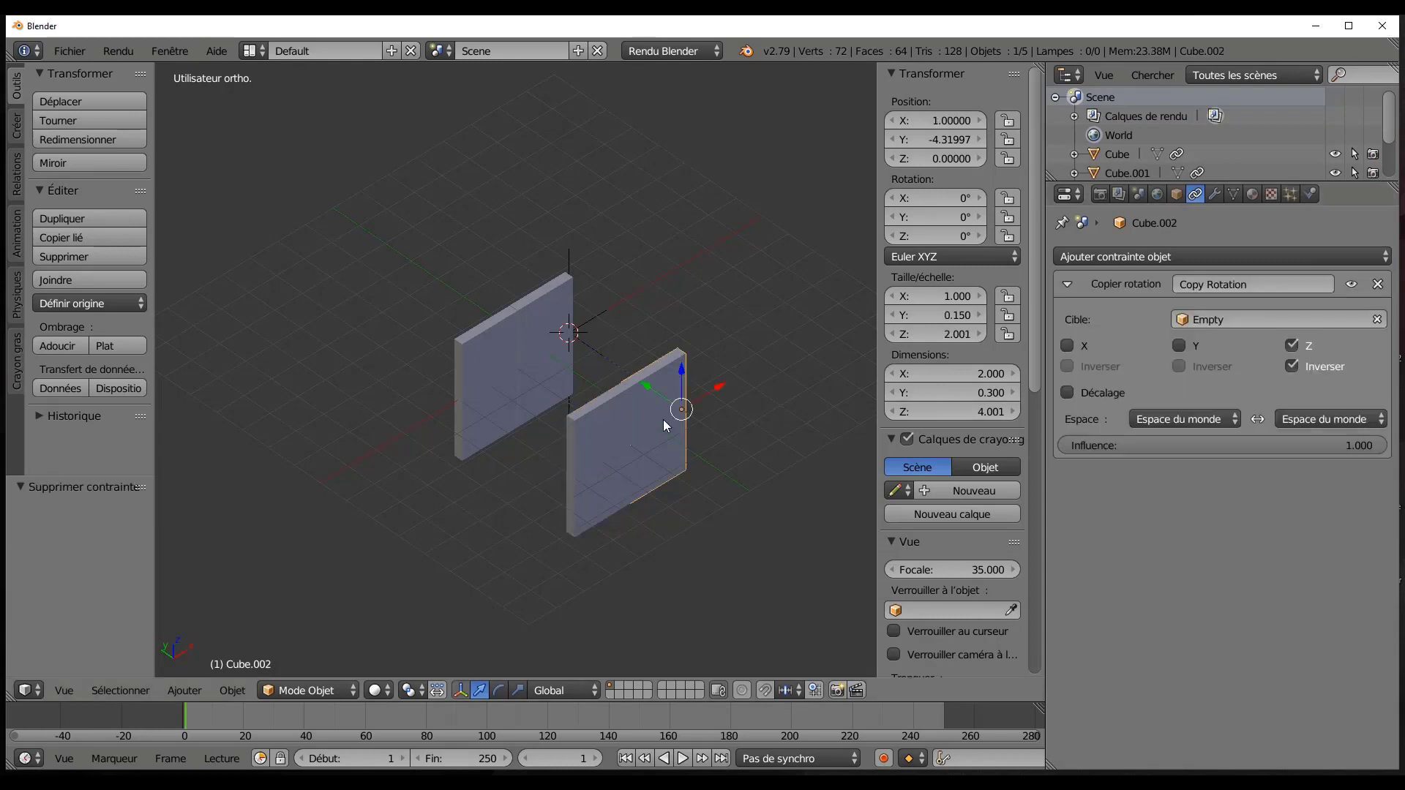
pyautogui.click(1378, 284)
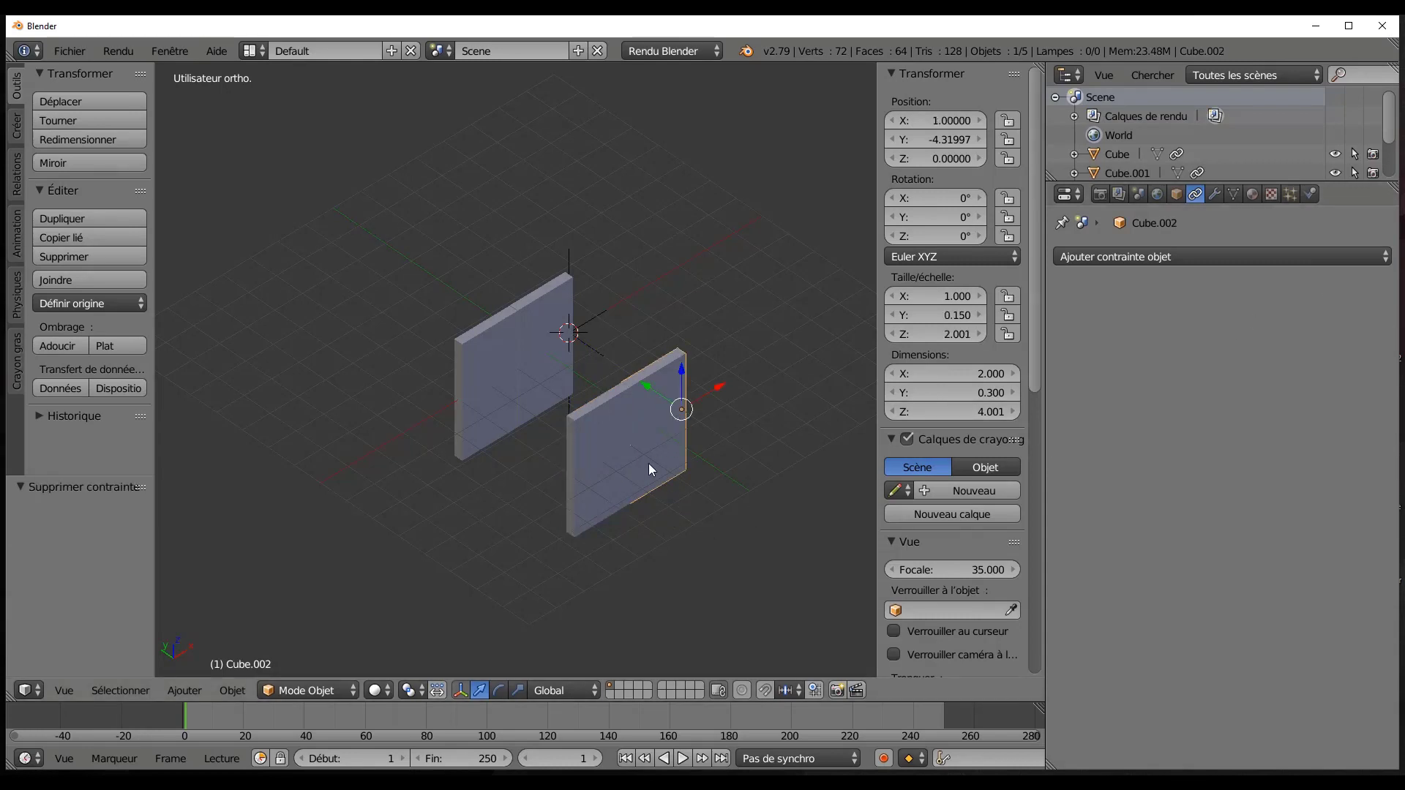
# Rotate the left duplicated panel 90° about the global Z axis and move it about -1.97 units along Y.
pyautogui.hotkey('ctrl', 'z')
pyautogui.hotkey('ctrl', 'z')
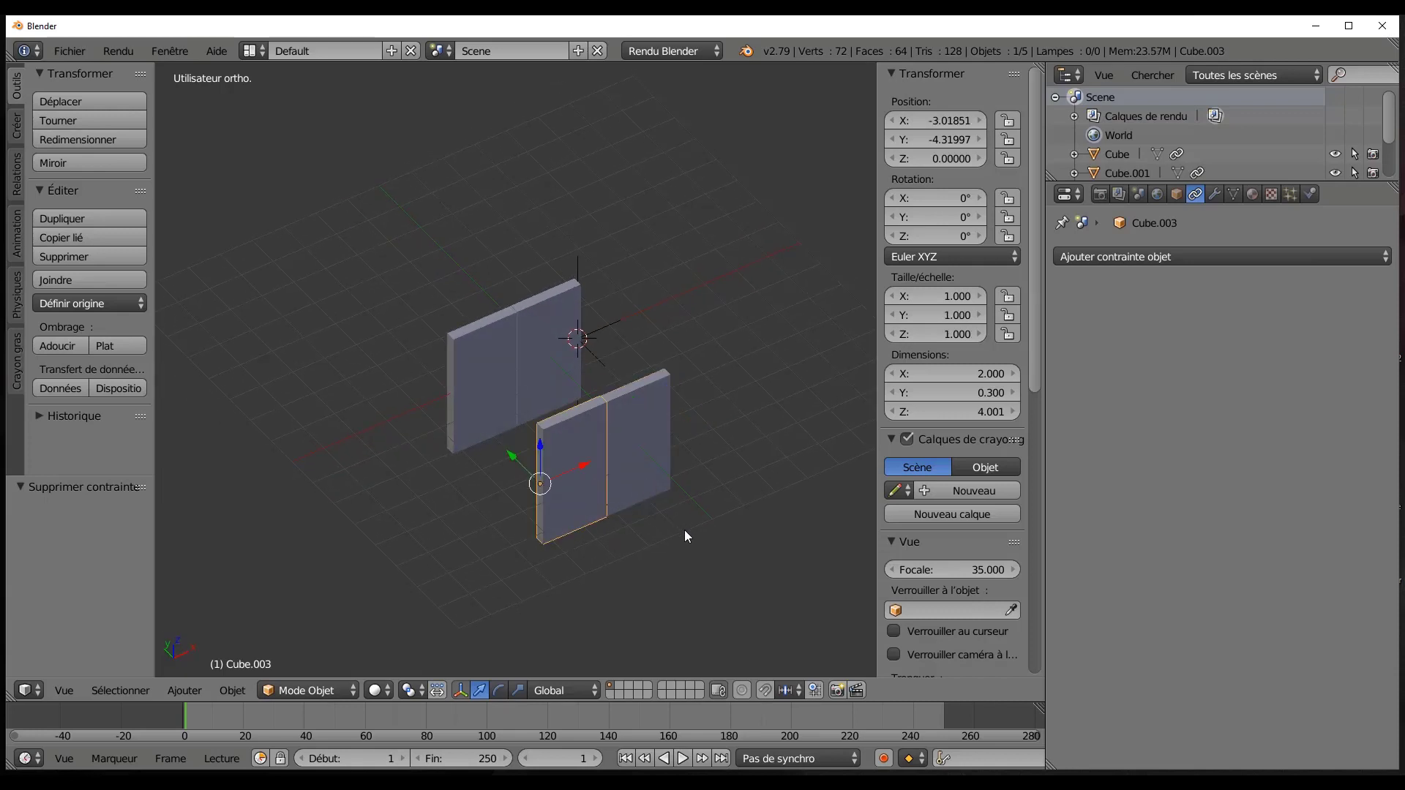
pyautogui.moveTo(684, 530); pyautogui.dragTo(742, 560, button='middle')
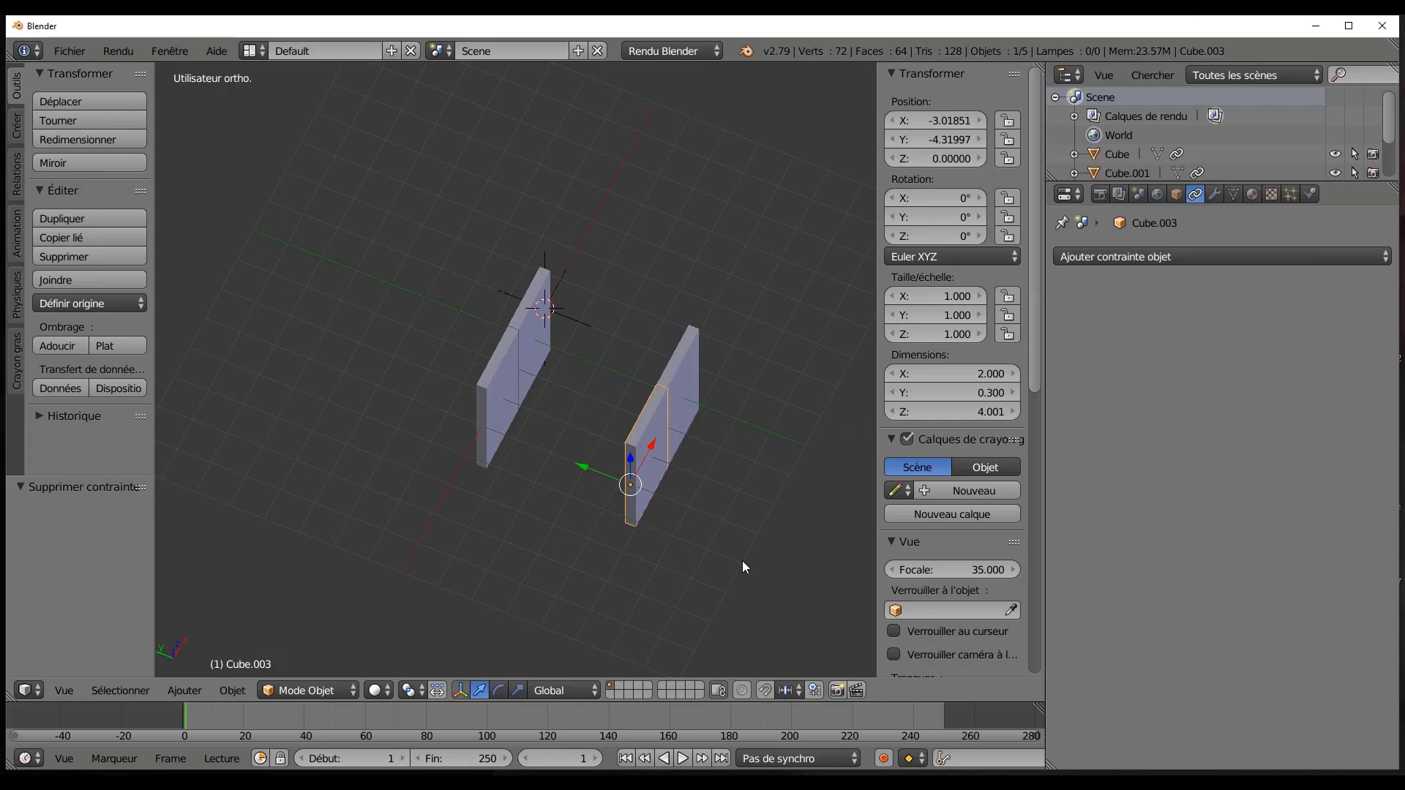
pyautogui.press('KP_7')
pyautogui.scroll(-4, 700, 582)
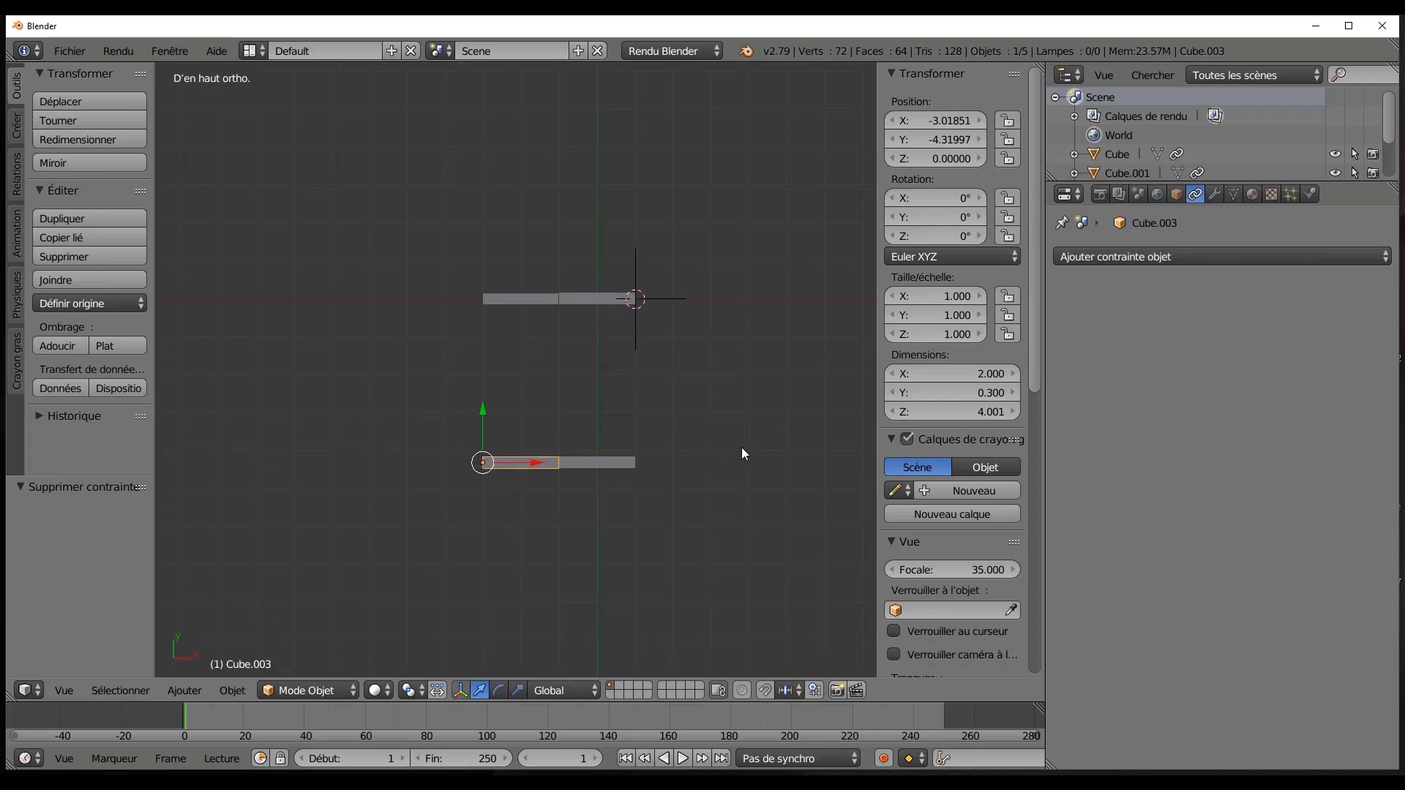
pyautogui.write('r')
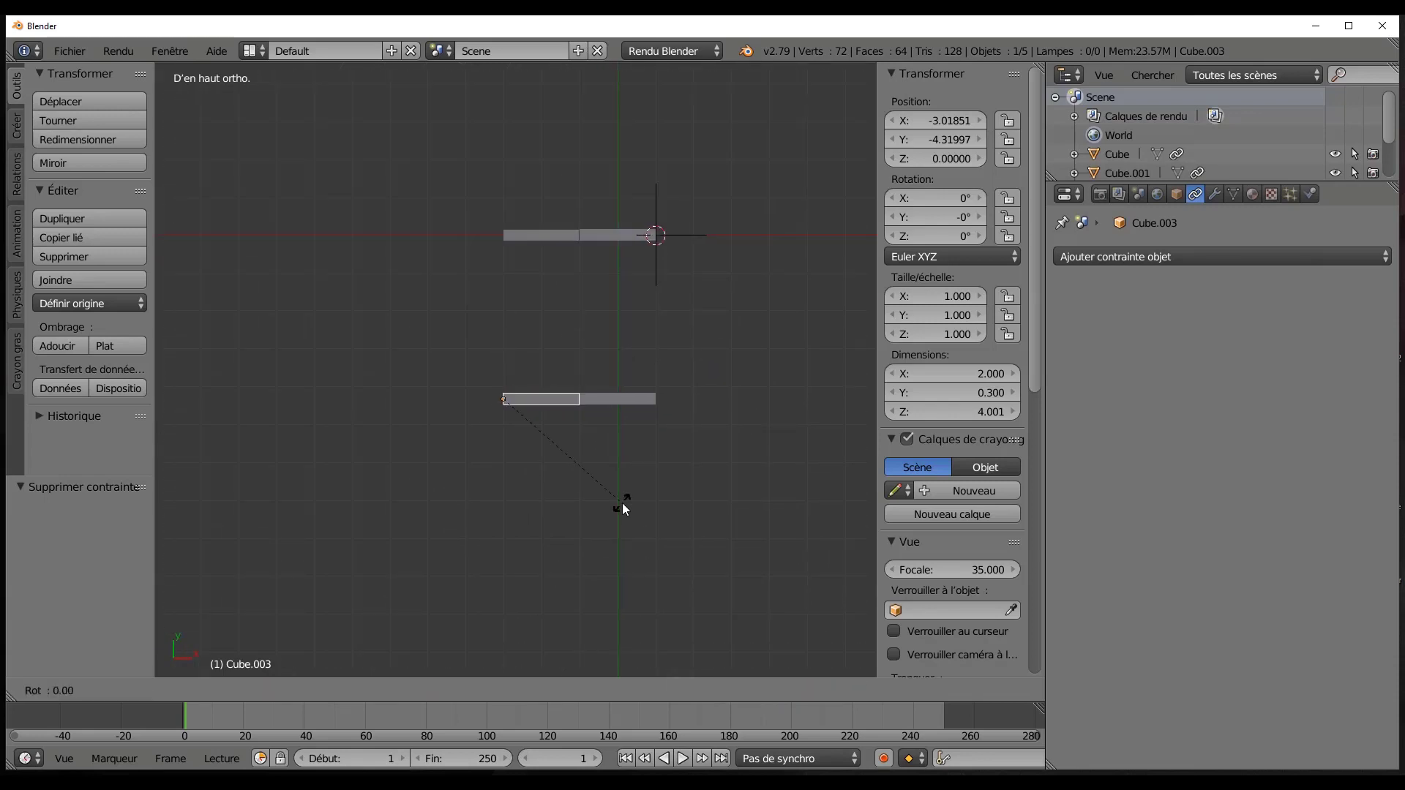
pyautogui.write('z')
pyautogui.write('90')
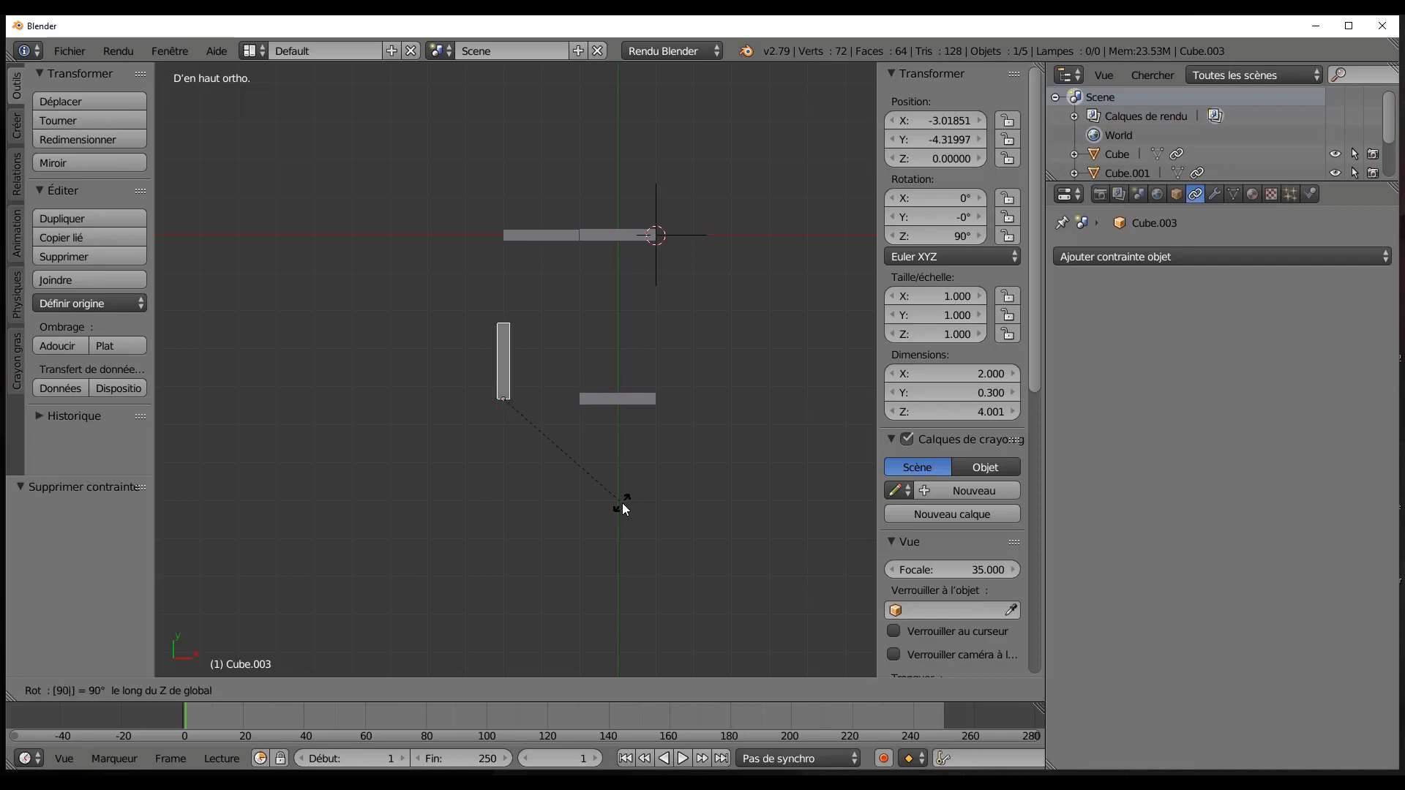
pyautogui.press('Return')
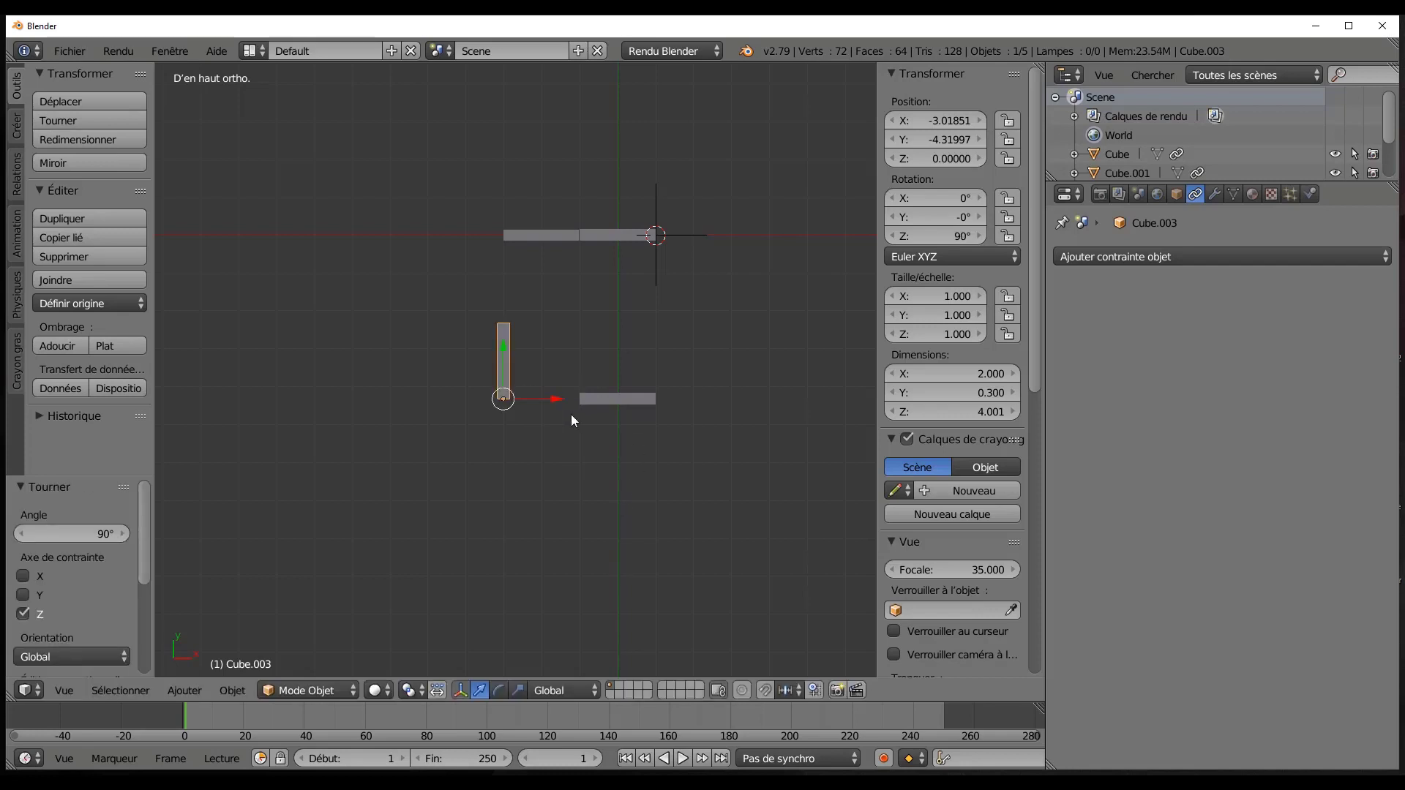
pyautogui.moveTo(504, 341); pyautogui.dragTo(640, 414)
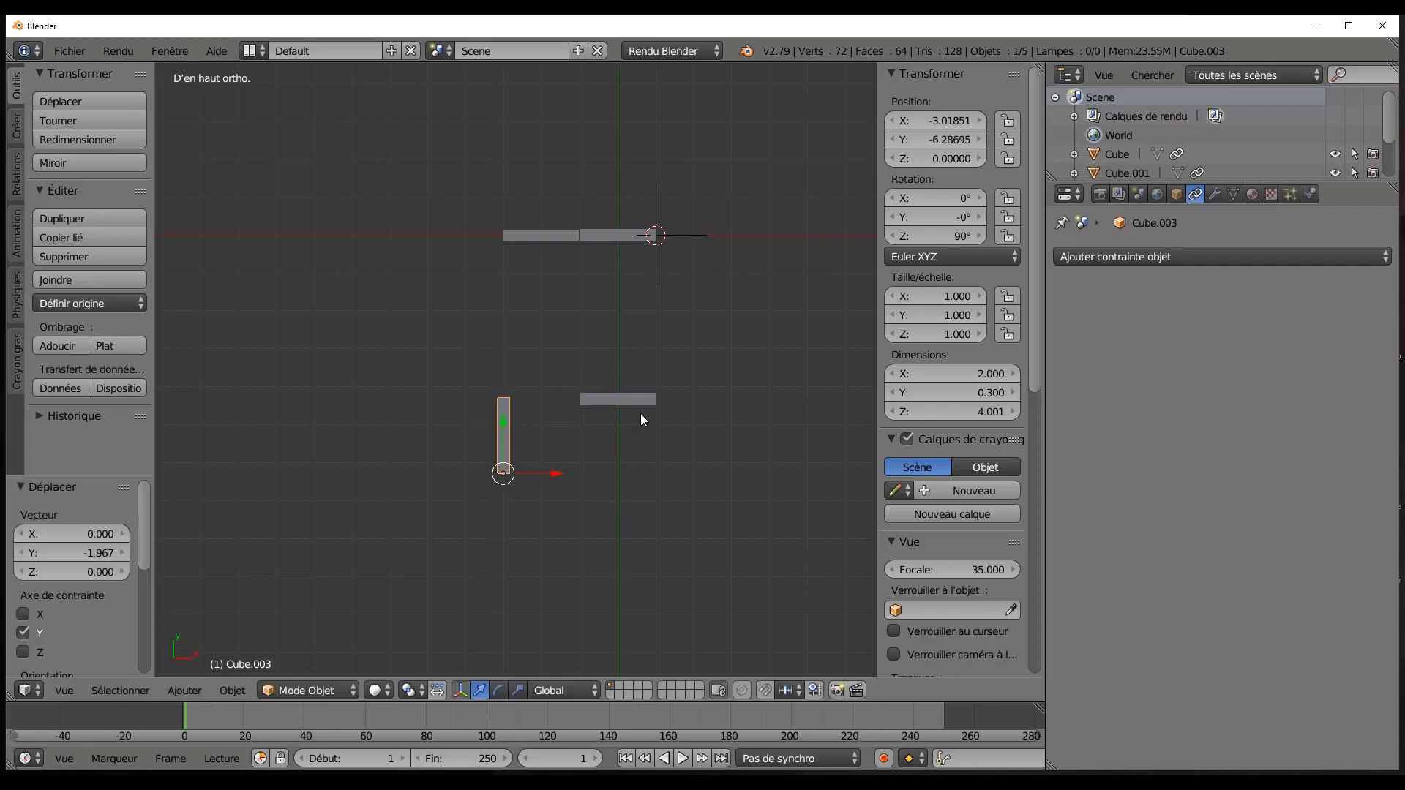
# Rotate the right duplicated panel by -90° in the top view, parallel to the panel already turned.
pyautogui.rightClick(627, 396)
pyautogui.press('r')
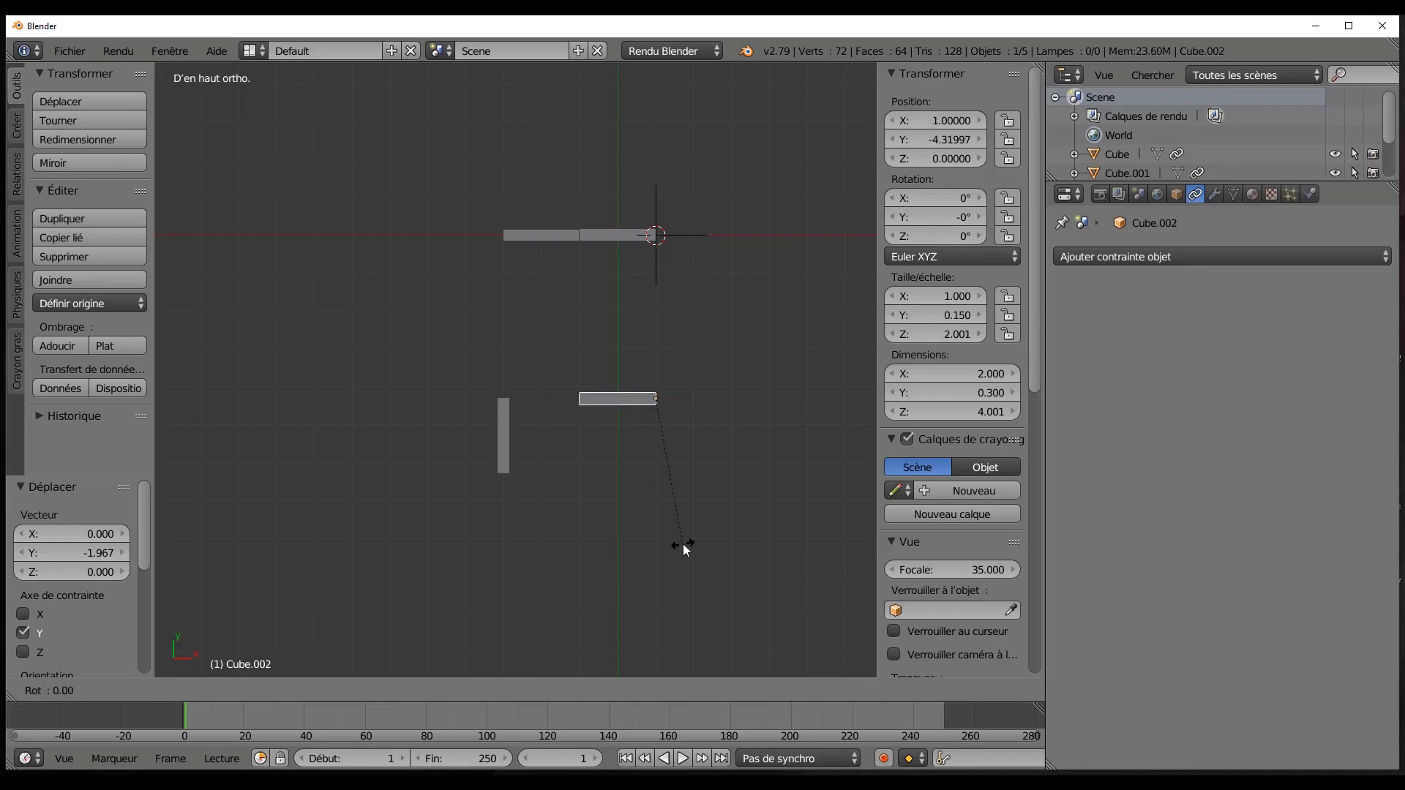
pyautogui.write('90')
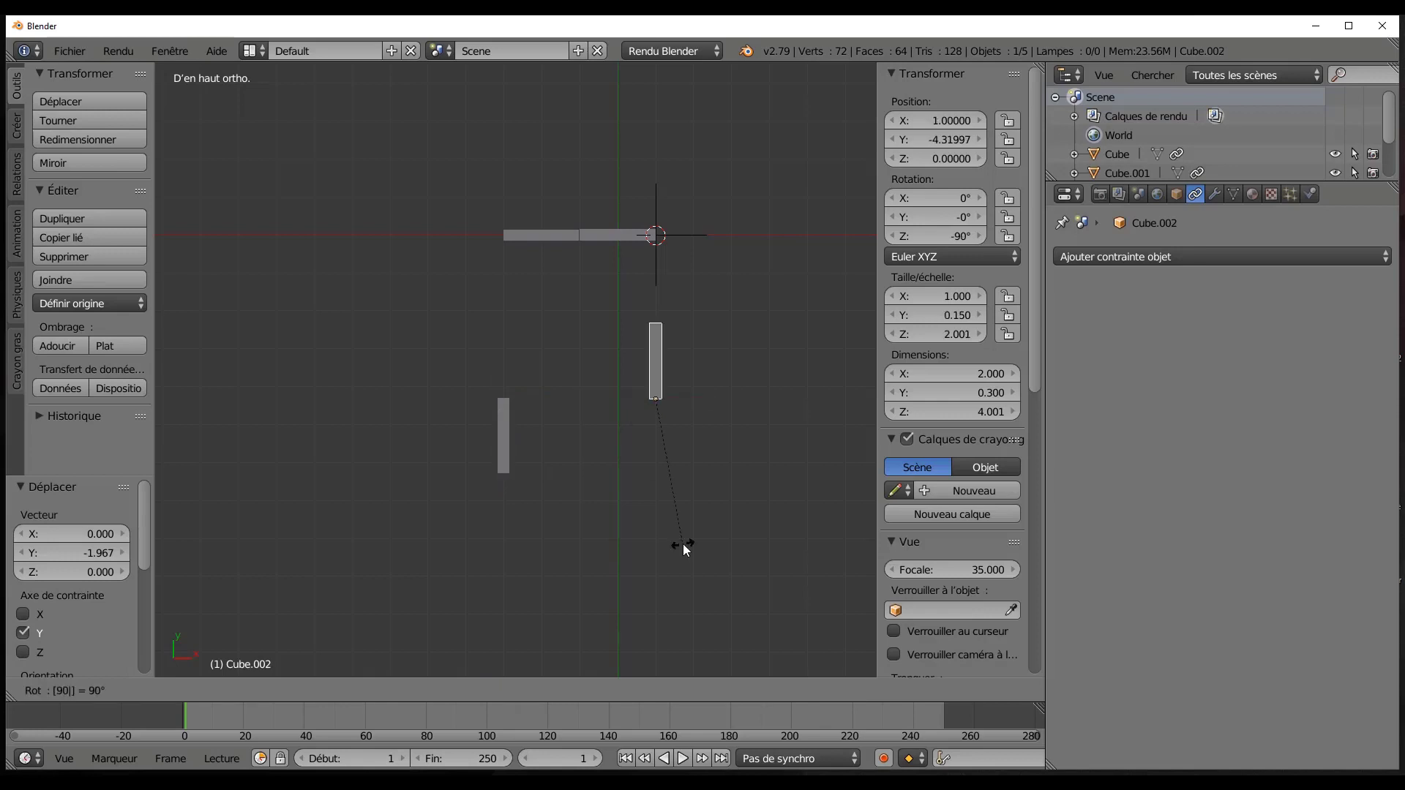
pyautogui.press('Escape')
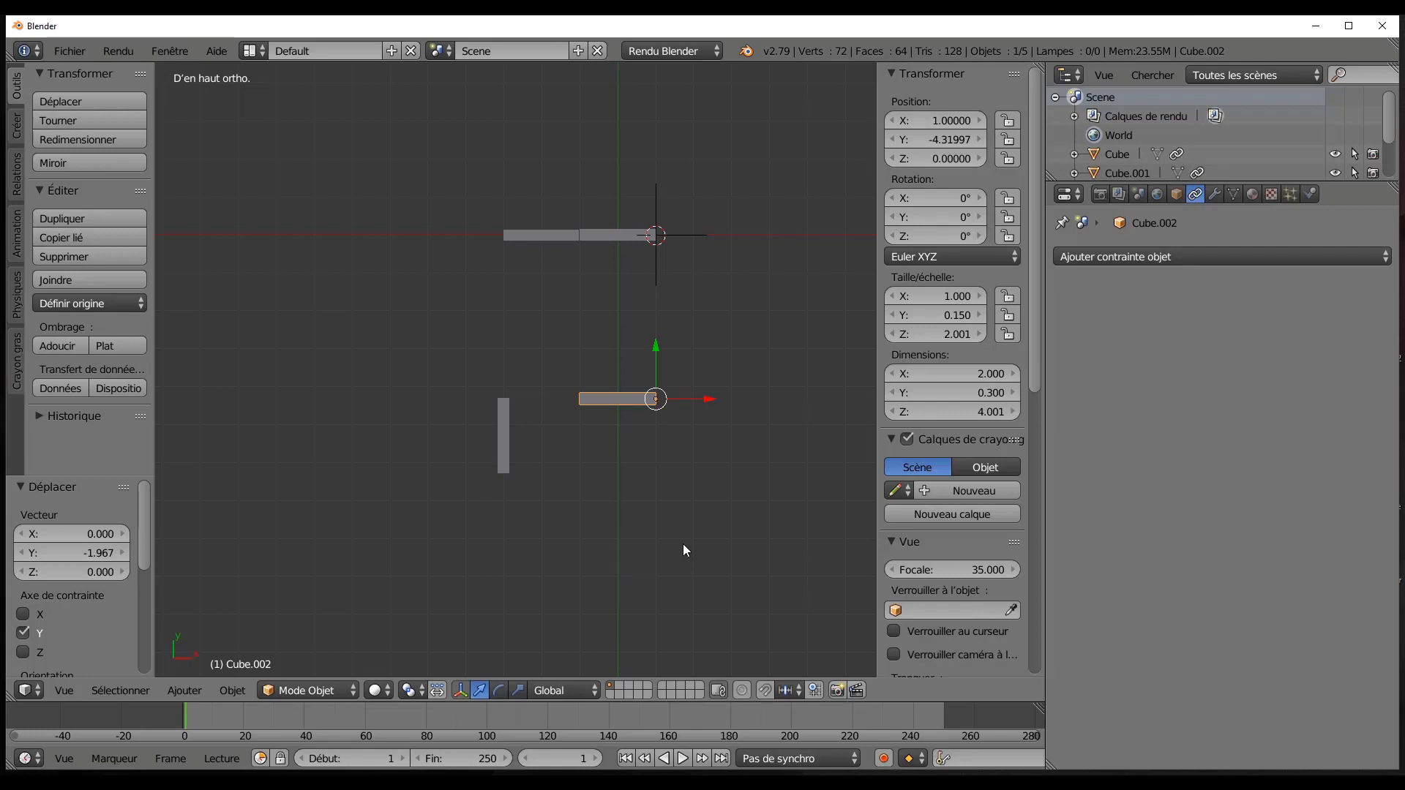
pyautogui.write('r')
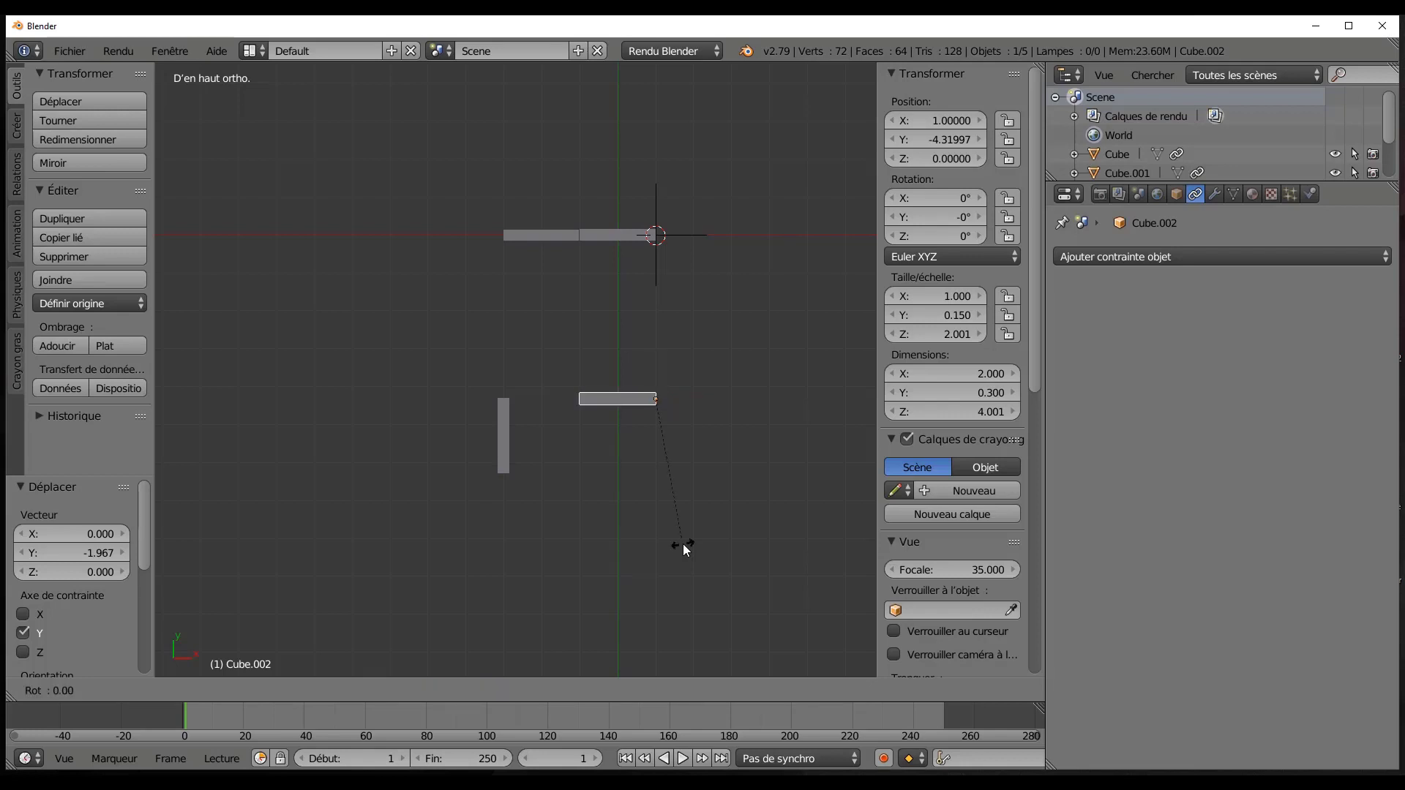
pyautogui.write('90')
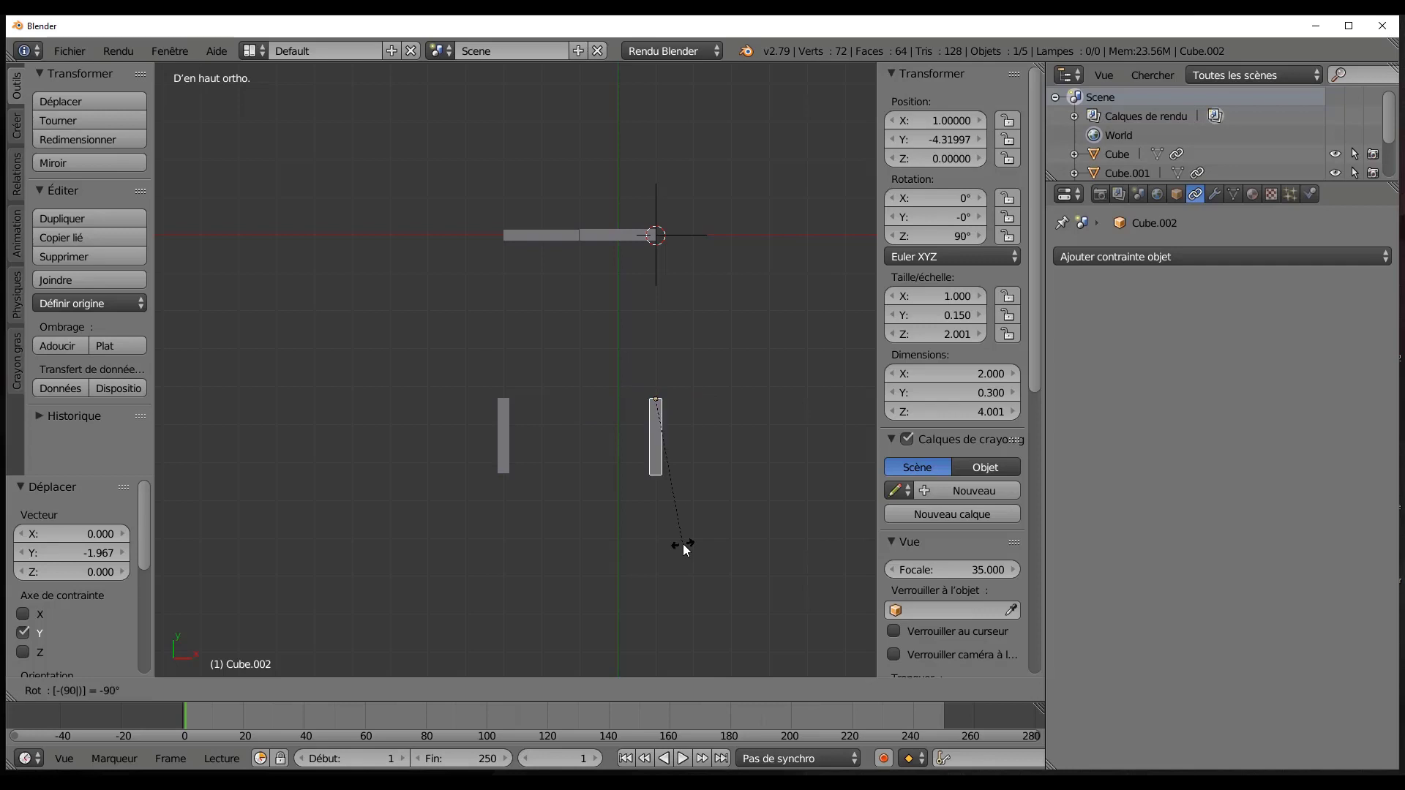
pyautogui.press('Return')
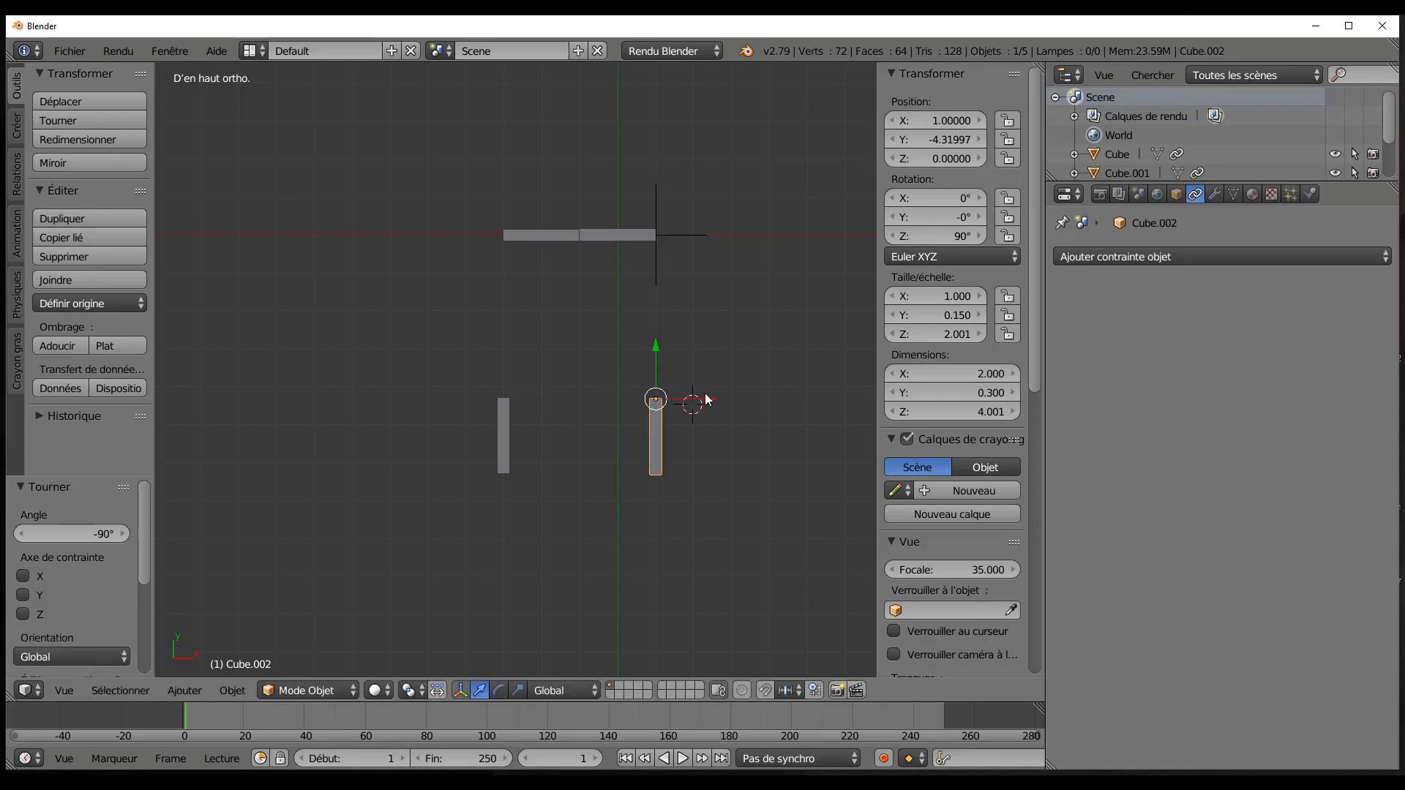
# Move the right duplicated panel about -3.99 units along X and 2.08 along Y, end to end with the other copy.
pyautogui.moveTo(714, 406); pyautogui.dragTo(561, 409)
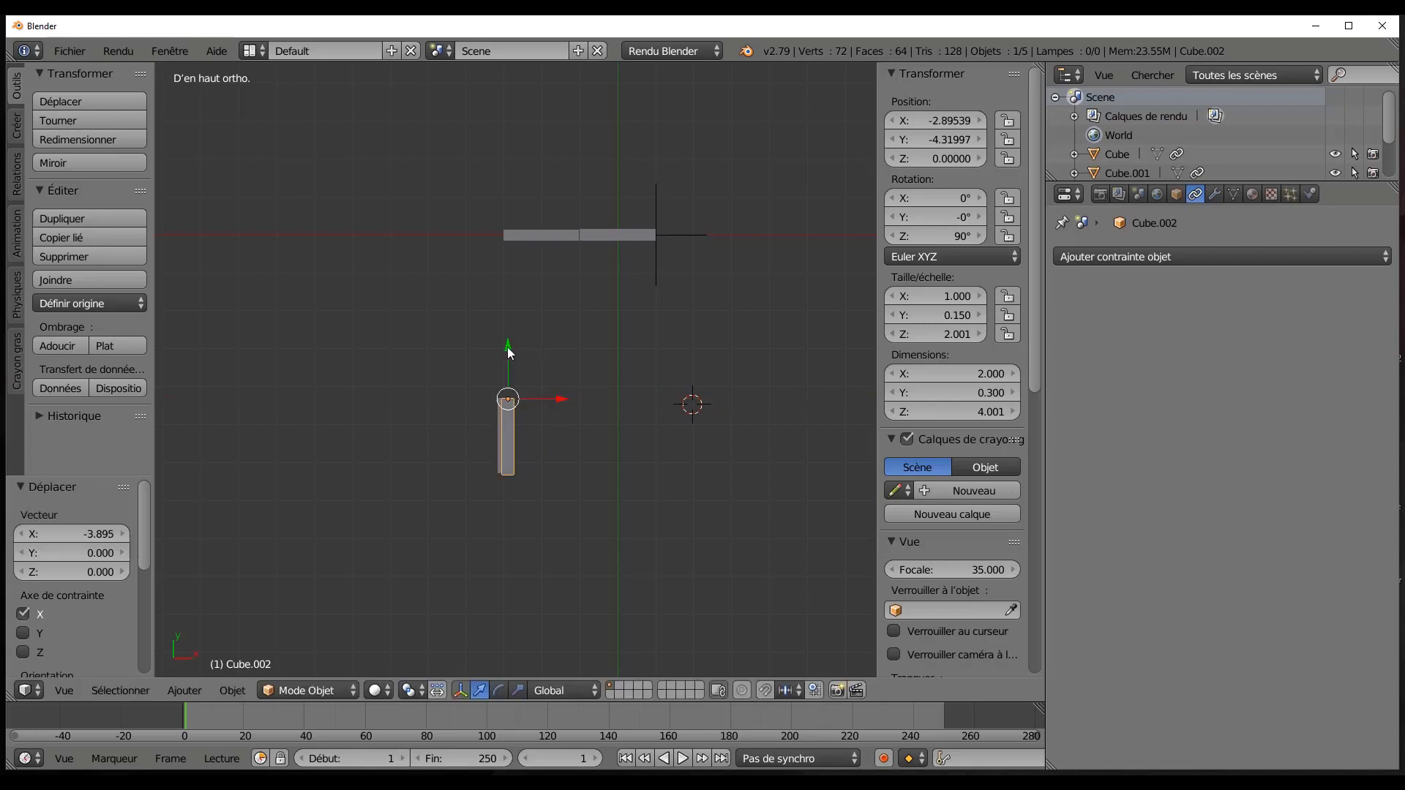
pyautogui.moveTo(507, 347); pyautogui.dragTo(508, 270)
pyautogui.scroll(2, 542, 319)
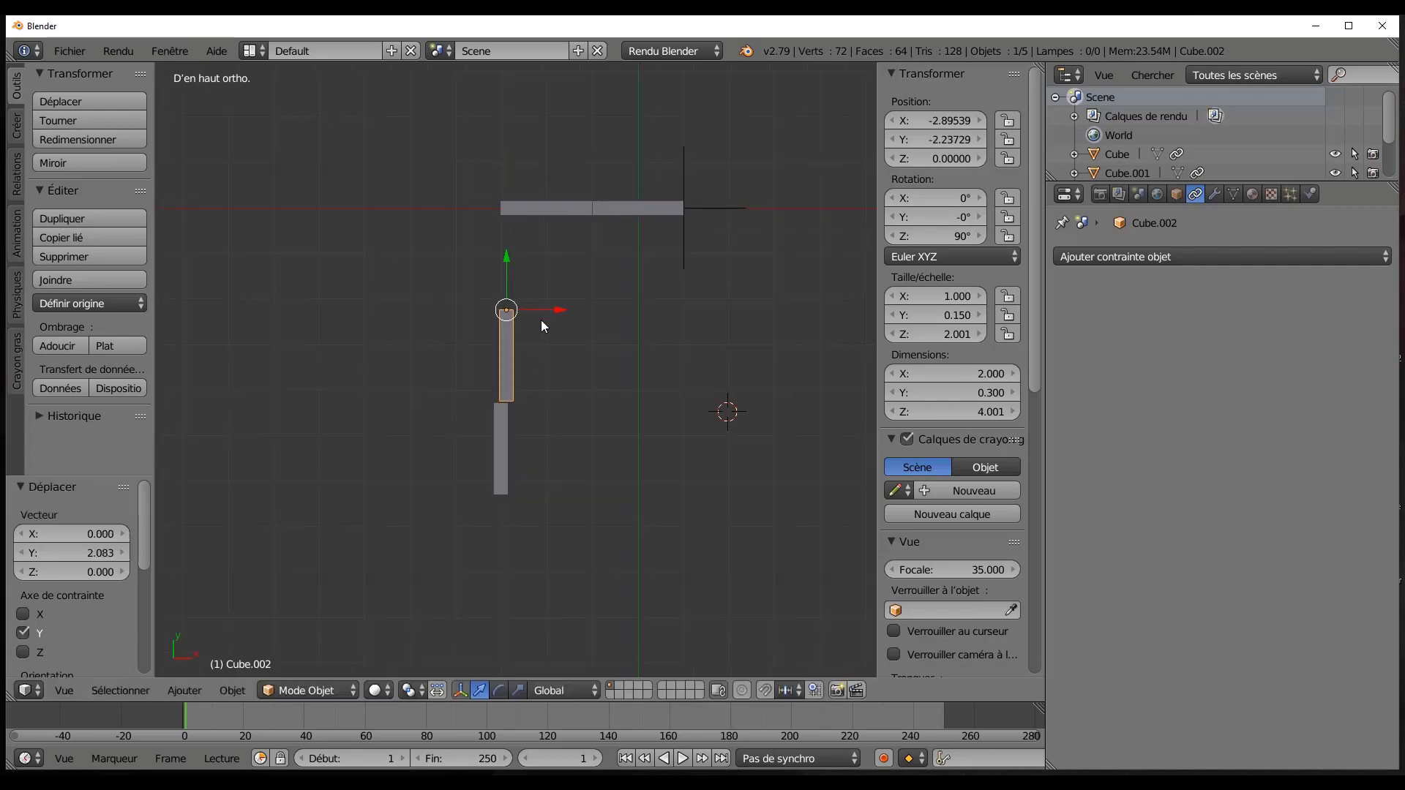
pyautogui.keyDown('shift'); pyautogui.moveTo(541, 319); pyautogui.dragTo(682, 339, button='middle'); pyautogui.keyUp('shift')
pyautogui.moveTo(688, 306); pyautogui.dragTo(679, 309)
# Try rotating each duplicated panel about its own hinge and cancel both rotations.
pyautogui.press('r')
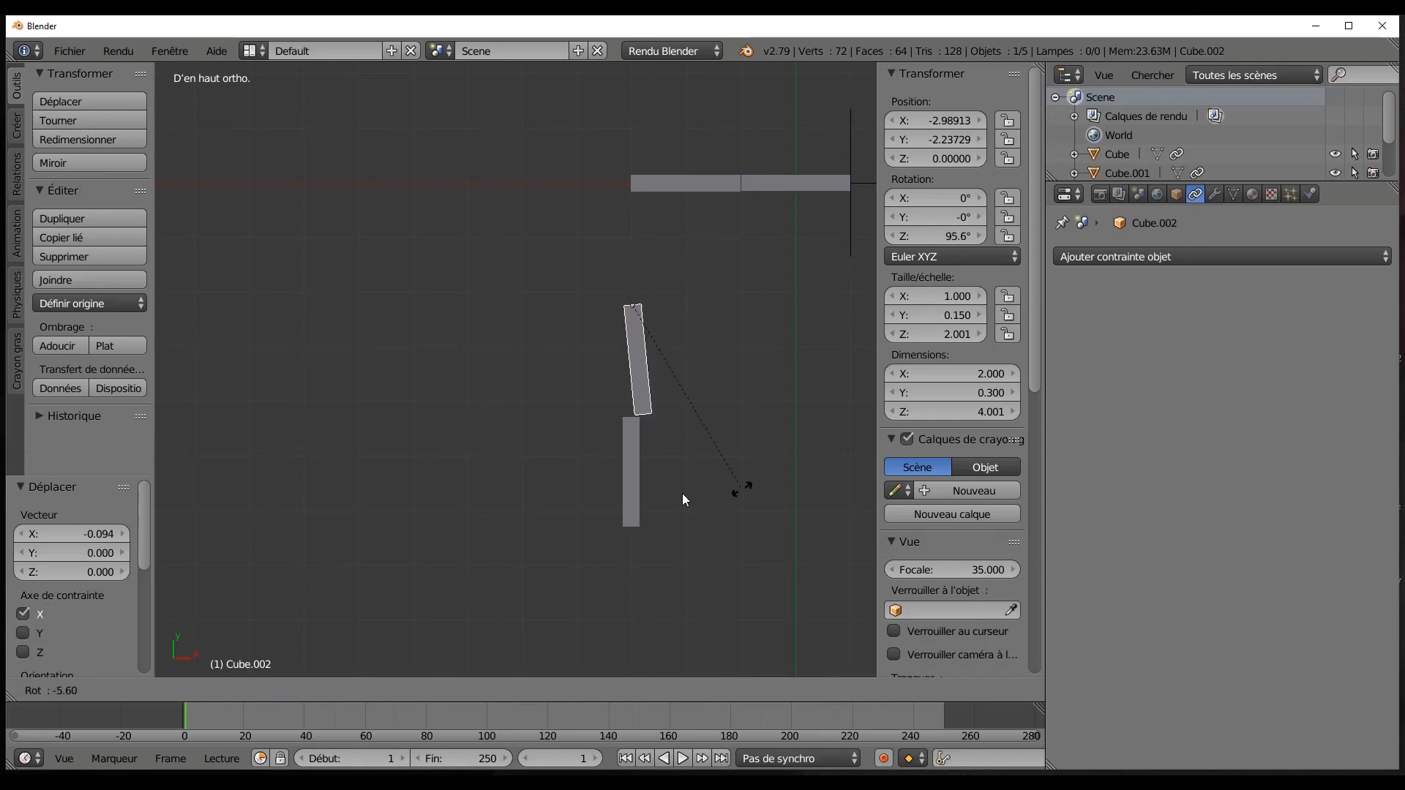
pyautogui.press('Escape')
pyautogui.rightClick(625, 493)
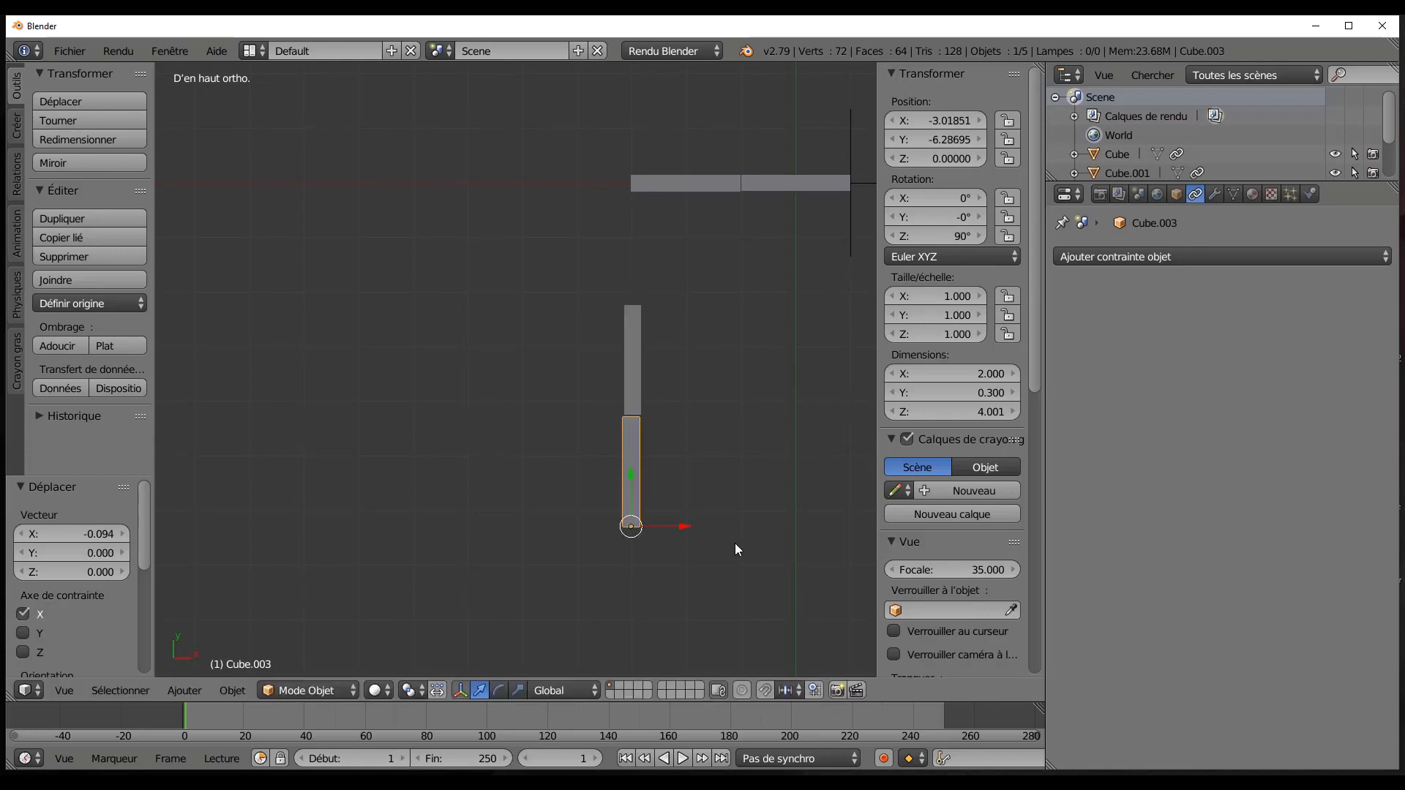
pyautogui.press('r')
pyautogui.press('Escape')
# Nudge the duplicated panel nearest the original pair about -0.02 units along X, in line with the other copy.
pyautogui.scroll(2, 727, 428)
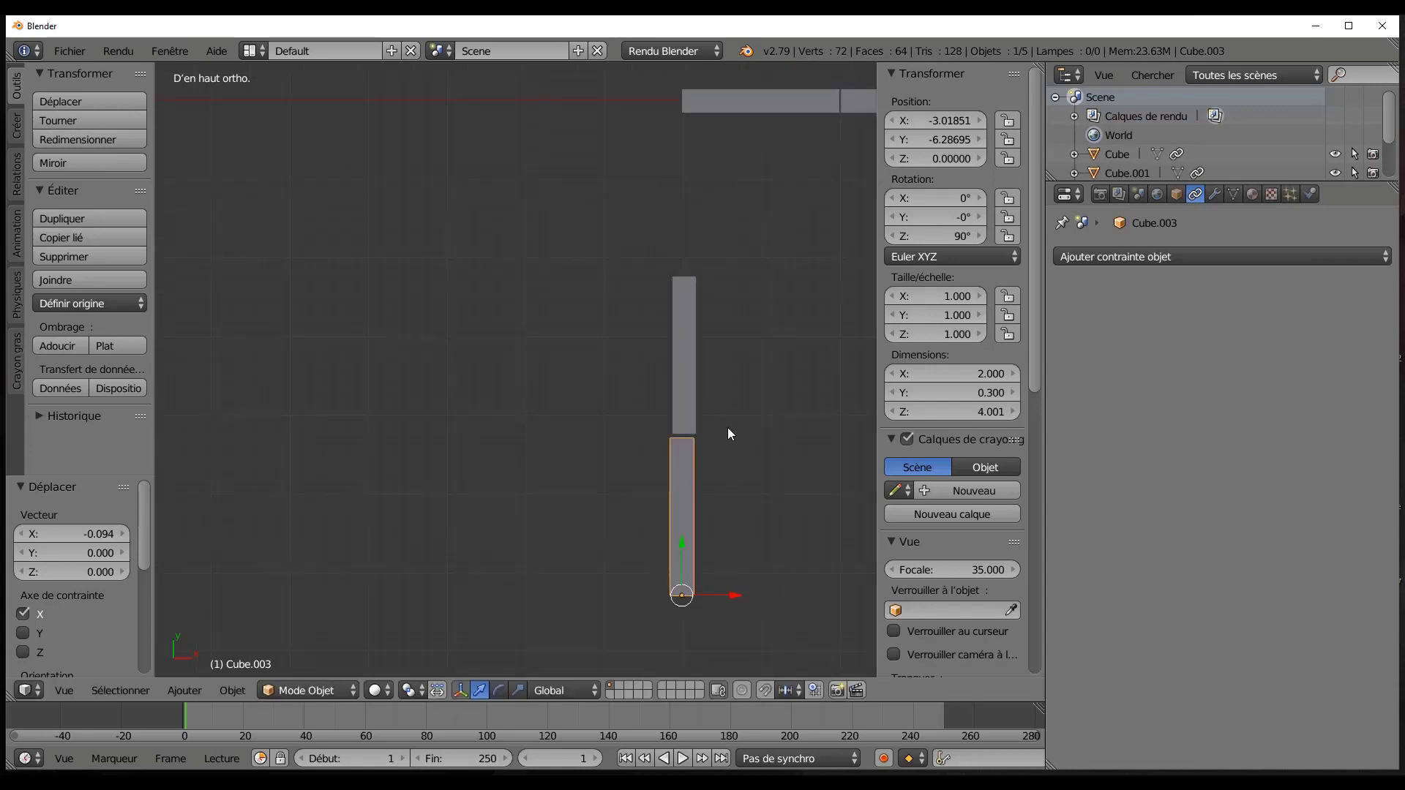
pyautogui.keyDown('shift'); pyautogui.moveTo(721, 423); pyautogui.dragTo(635, 387, button='middle'); pyautogui.keyUp('shift')
pyautogui.rightClick(602, 338)
pyautogui.scroll(2, 651, 201)
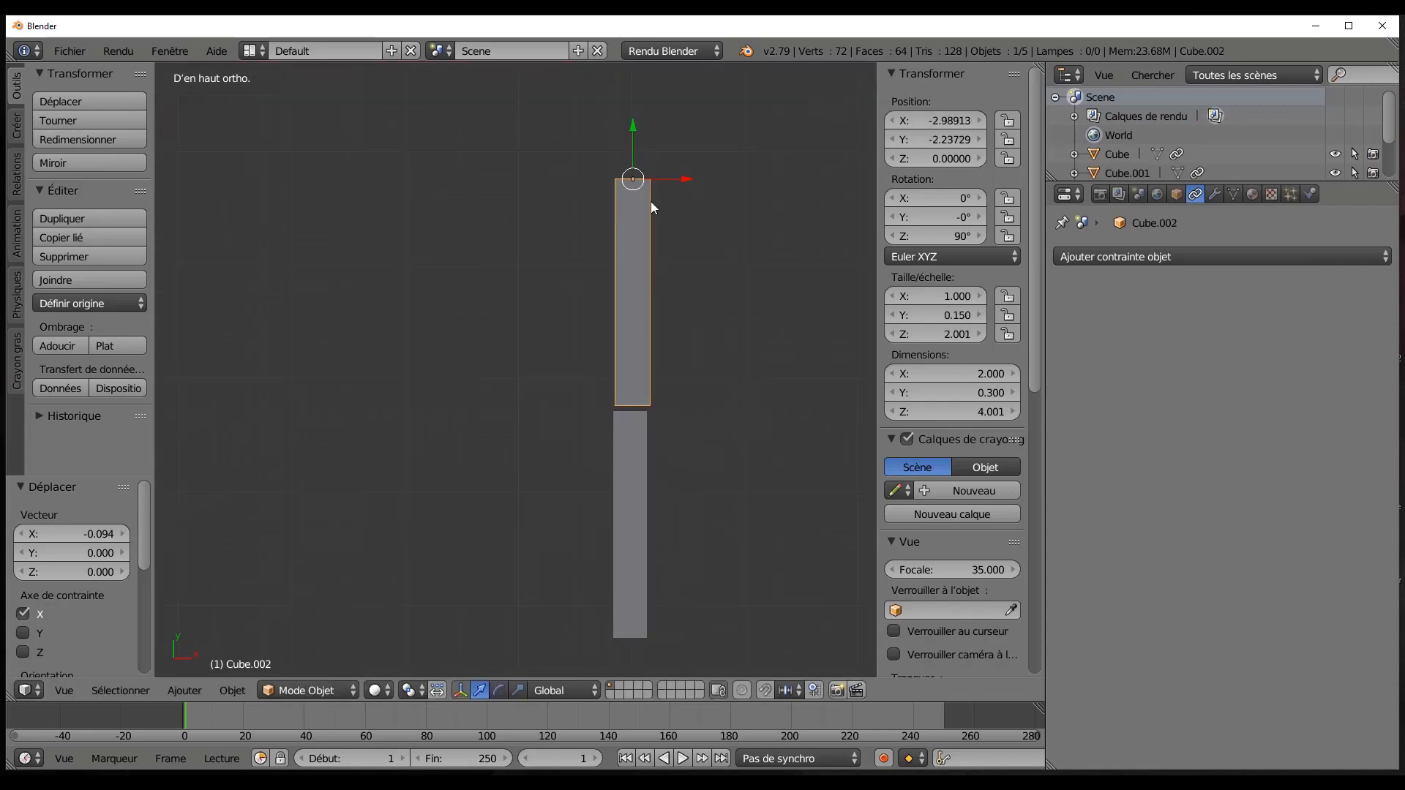
pyautogui.moveTo(679, 180); pyautogui.dragTo(663, 186)
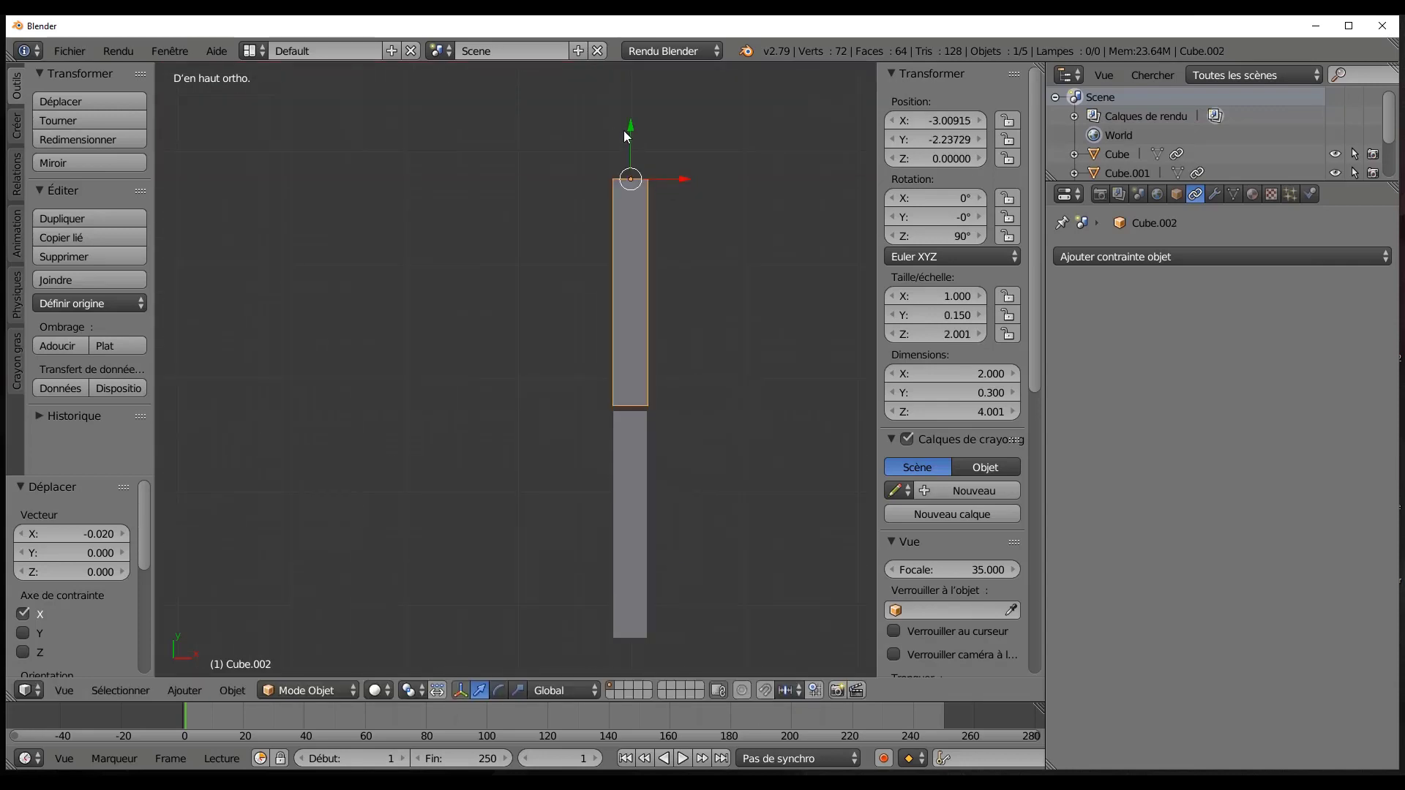
pyautogui.press('g')
pyautogui.press('x')
pyautogui.click(631, 147)
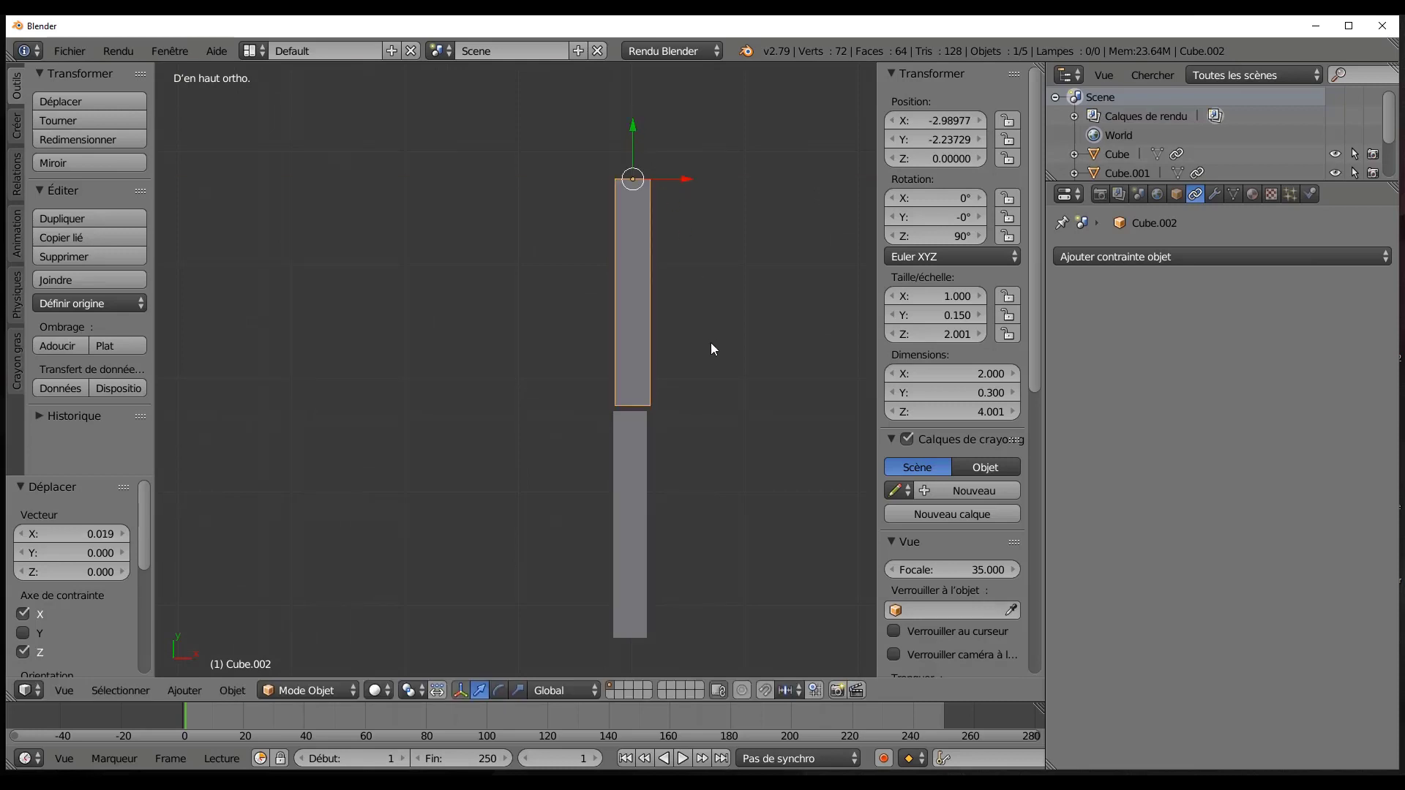
pyautogui.hotkey('ctrl', 'z')
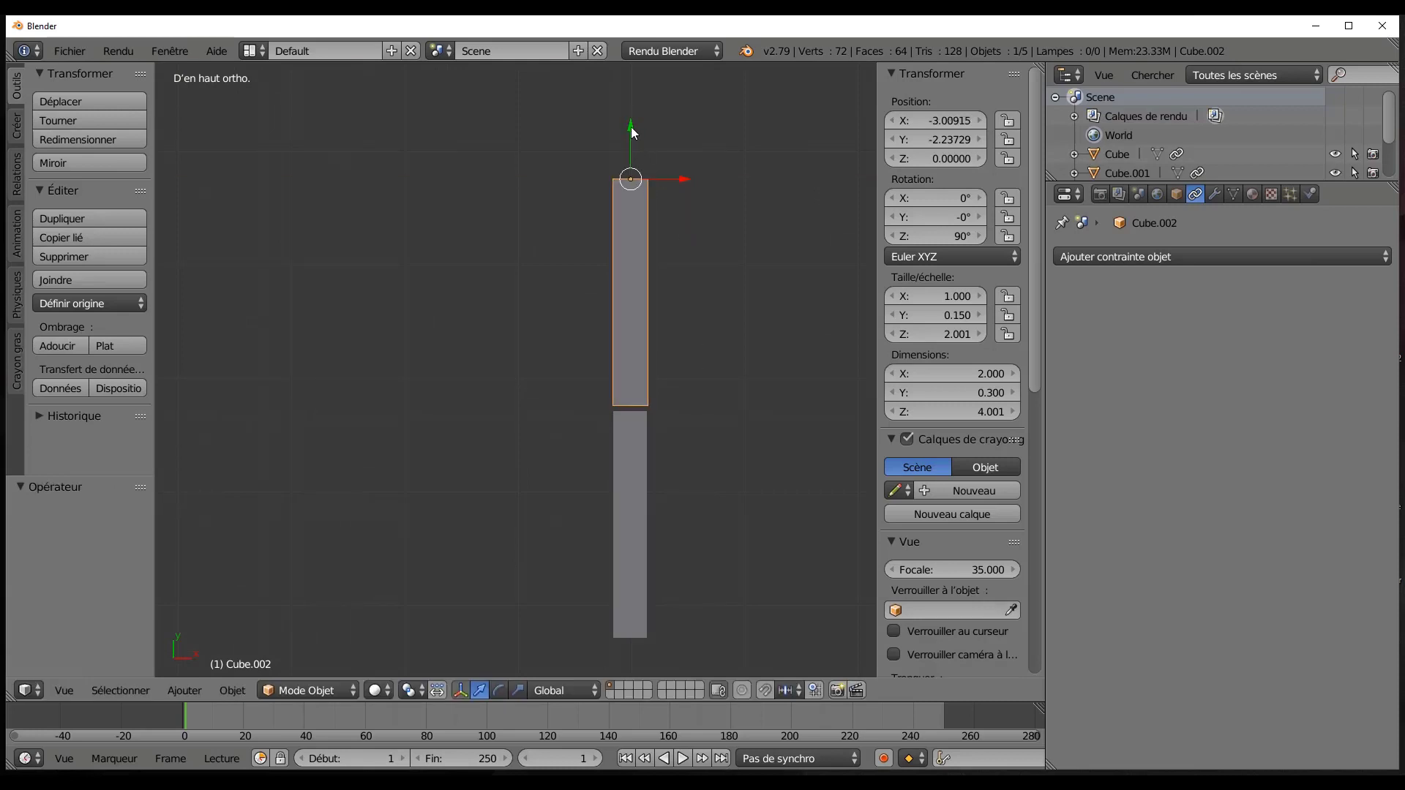
# Move the same panel about -0.032 units along Y to close the gap between the two copies.
pyautogui.moveTo(631, 128); pyautogui.dragTo(631, 130)
pyautogui.scroll(-4, 532, 467)
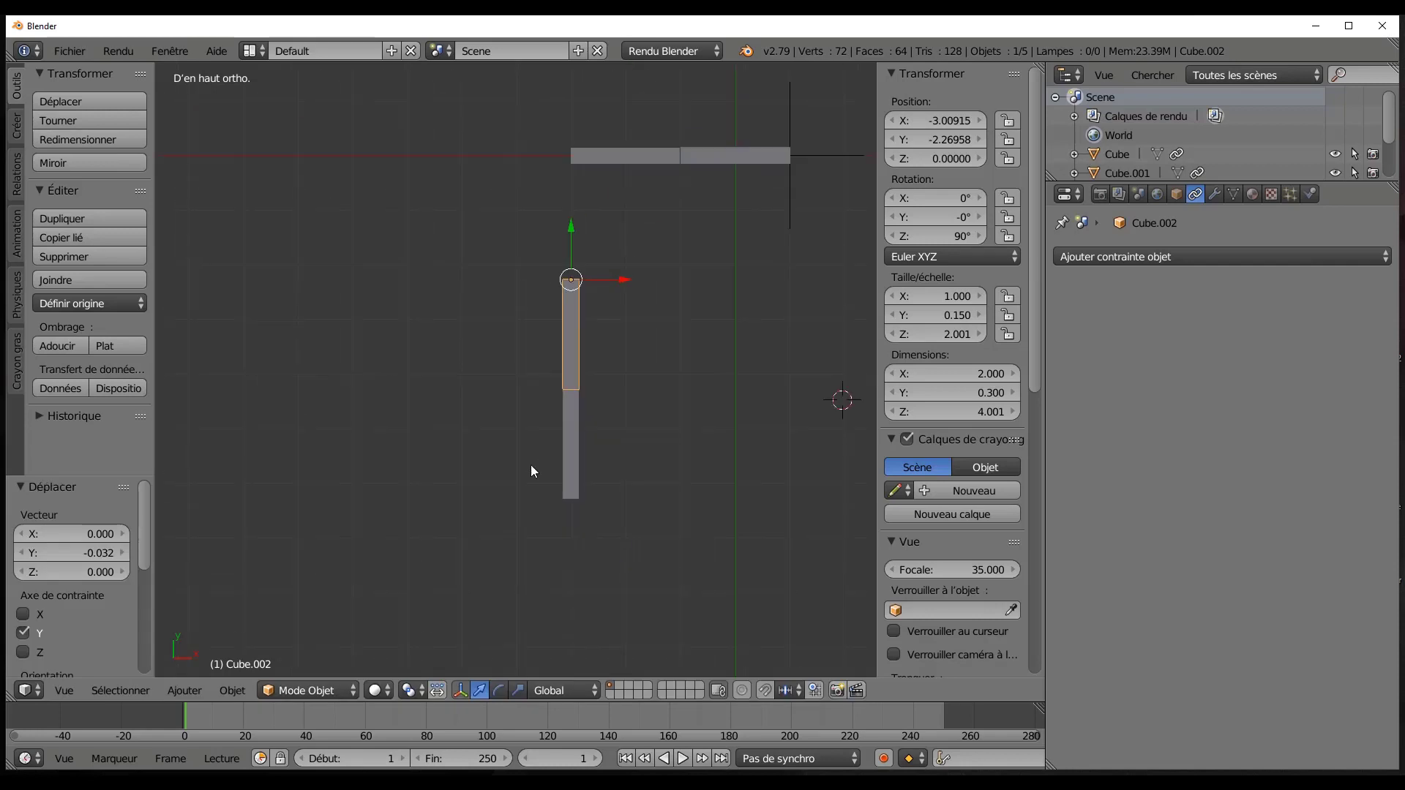
pyautogui.moveTo(530, 466); pyautogui.dragTo(624, 390, button='middle')
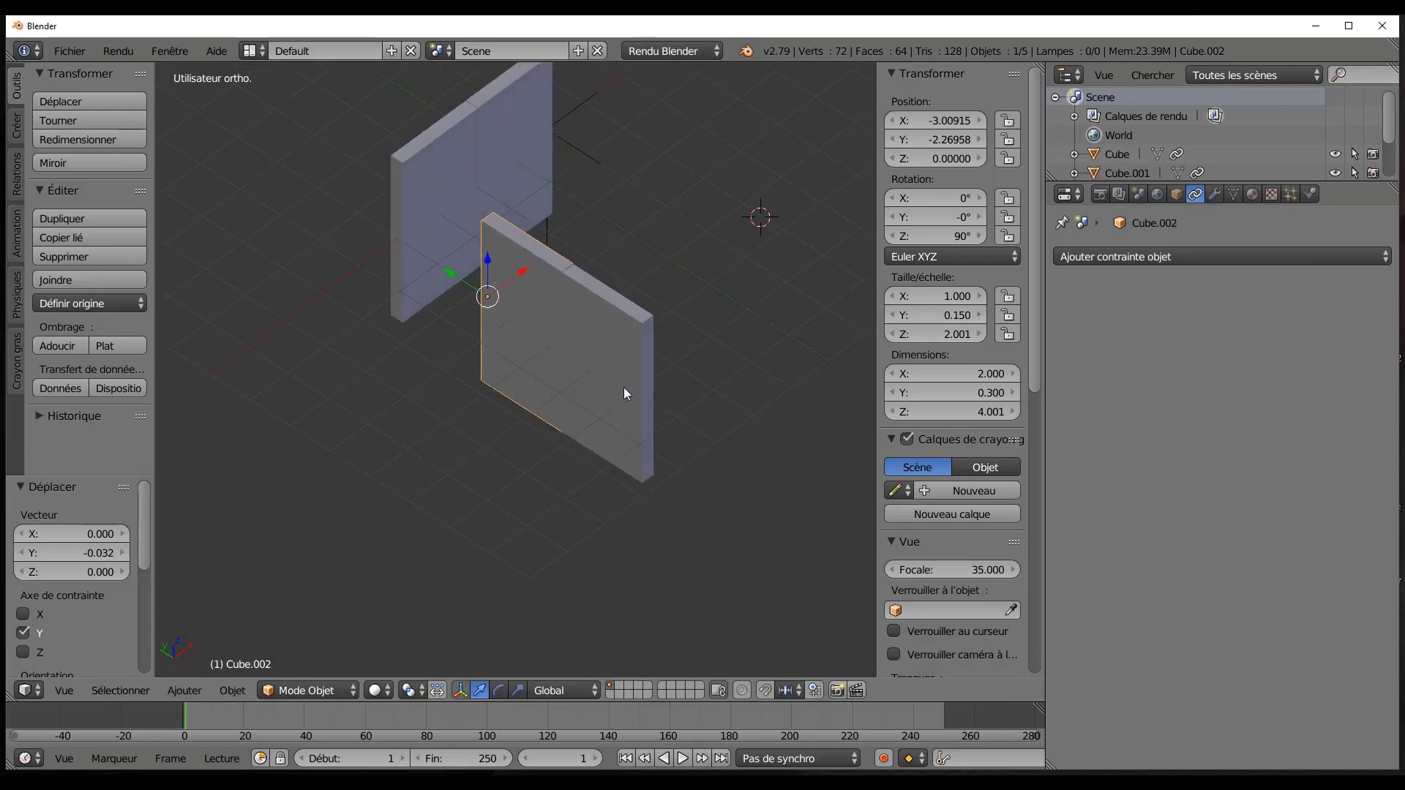
# Apply rotation and scale to each of the two duplicated panels.
pyautogui.rightClick(625, 384)
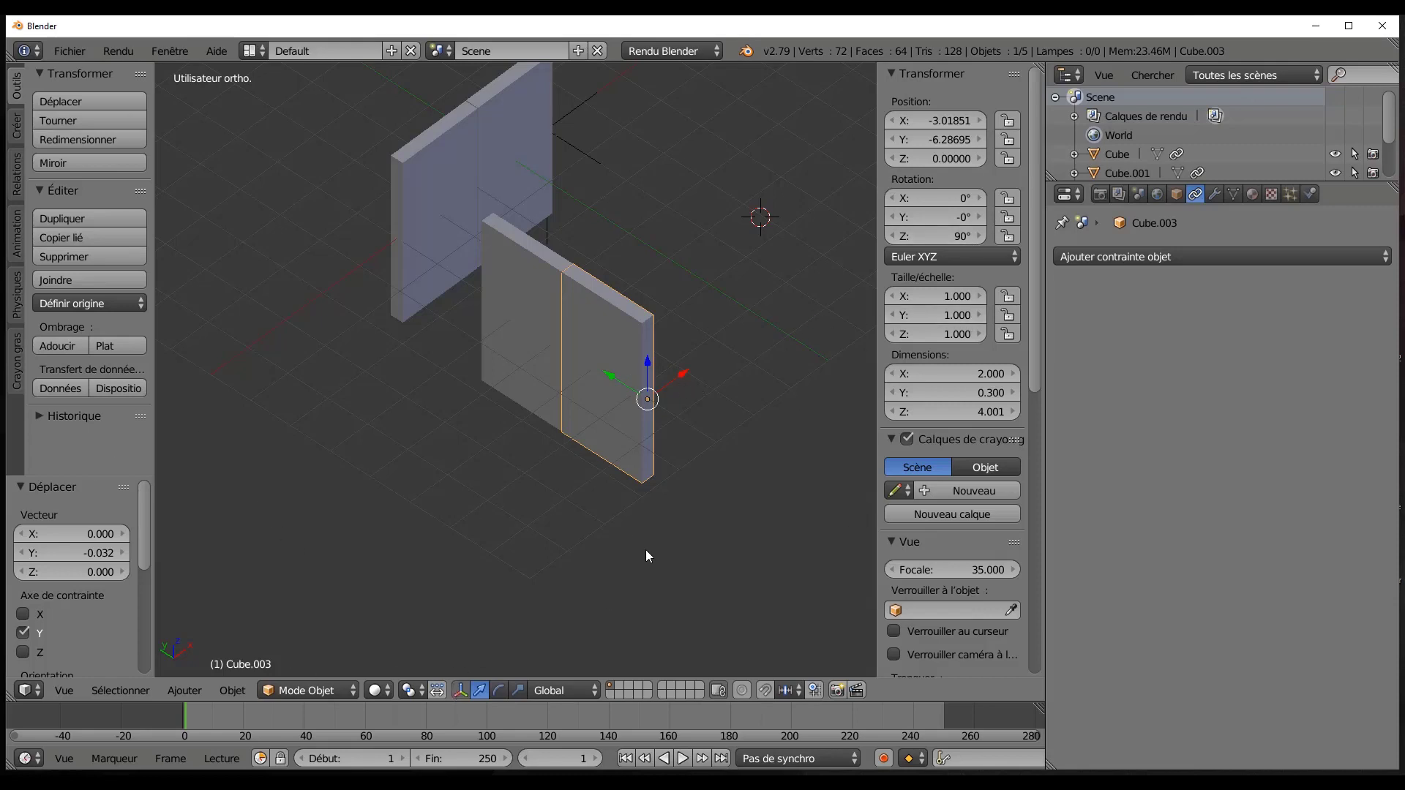
pyautogui.hotkey('ctrl', 'a')
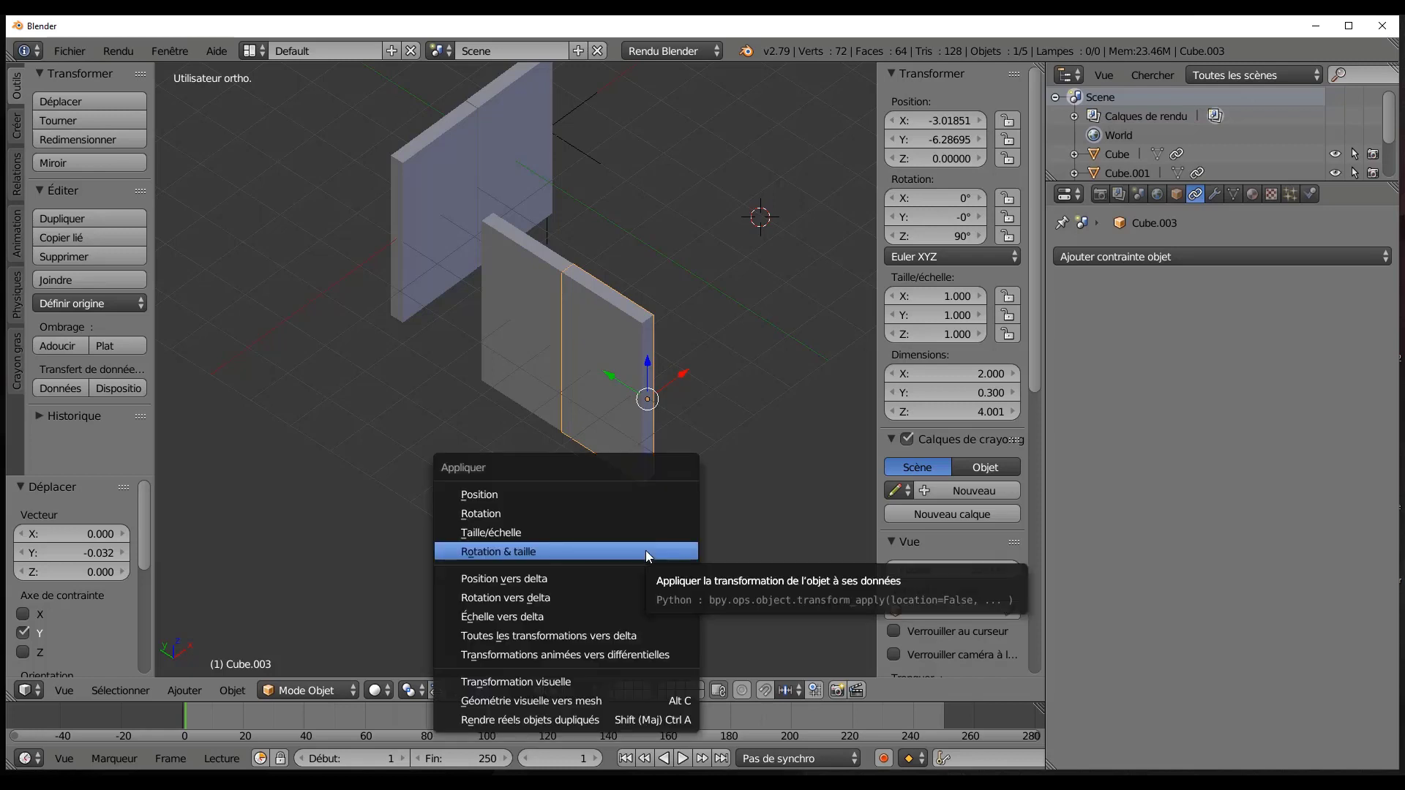
pyautogui.click(532, 553)
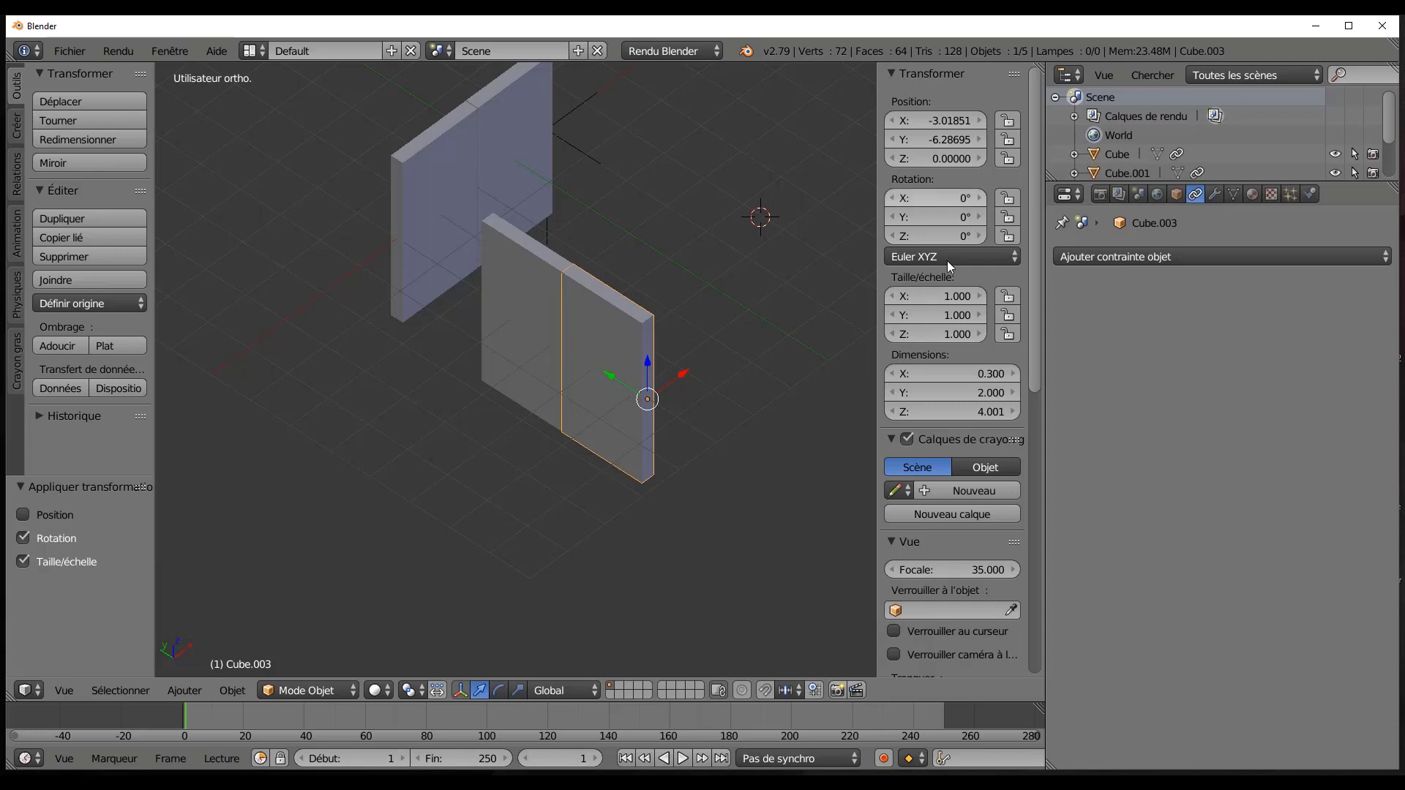
pyautogui.rightClick(520, 329)
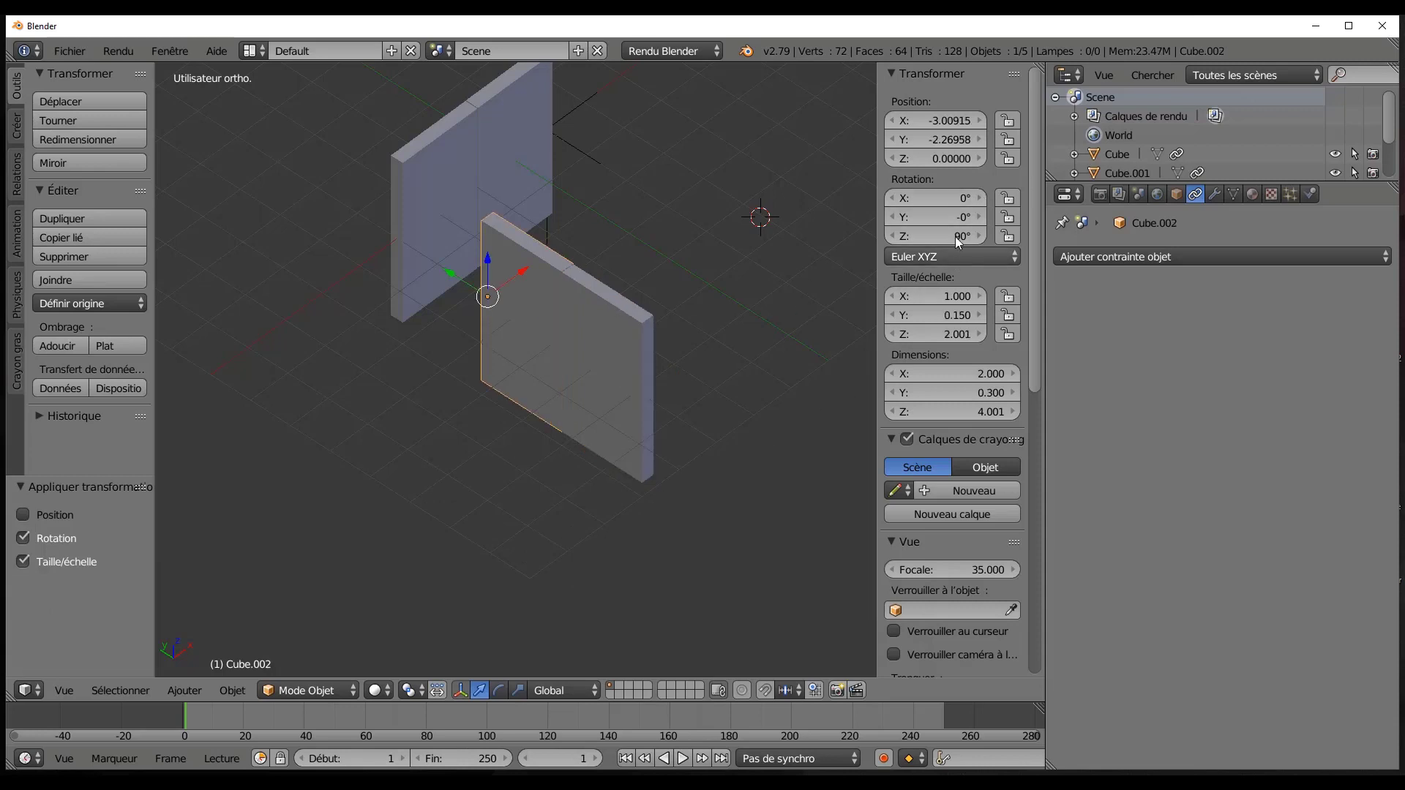
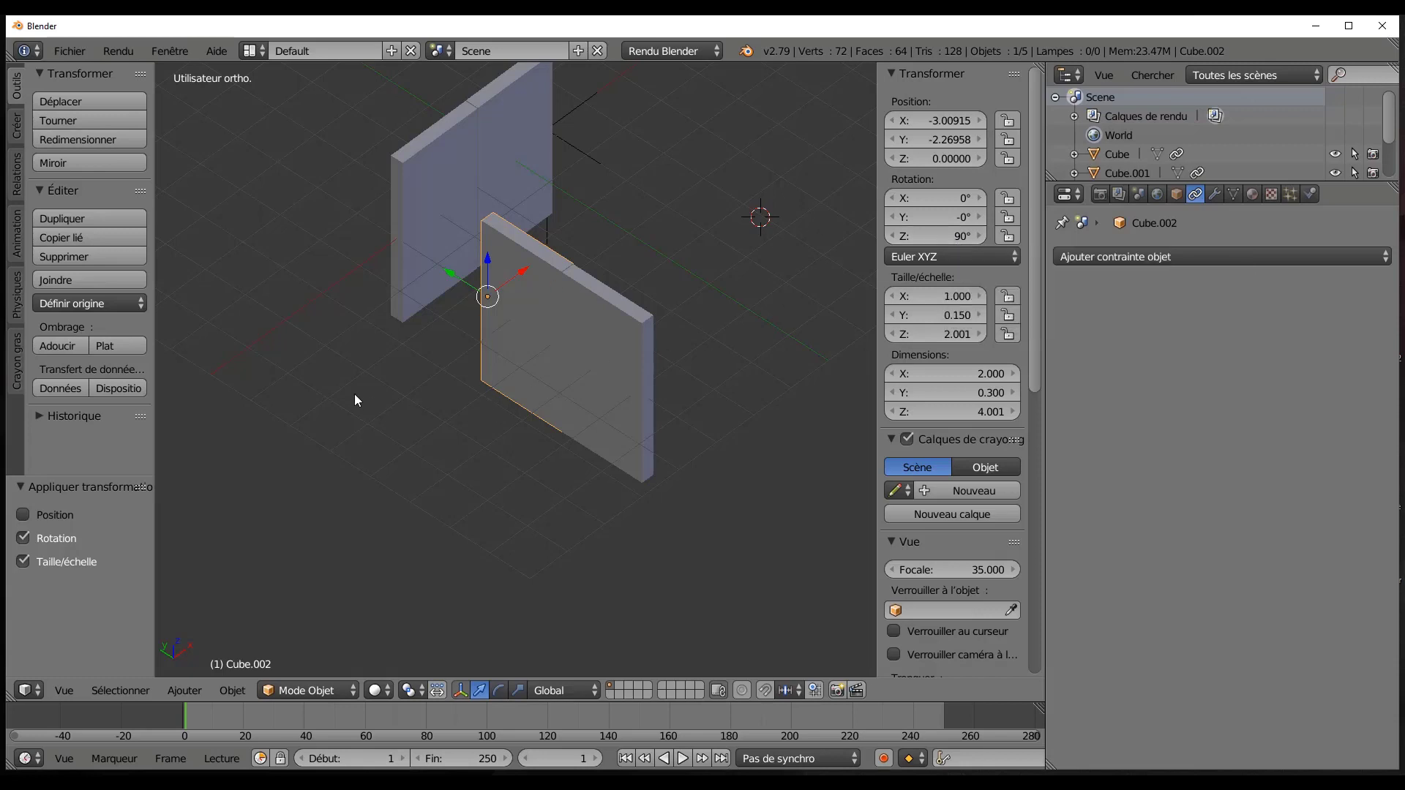
pyautogui.hotkey('ctrl', 'a')
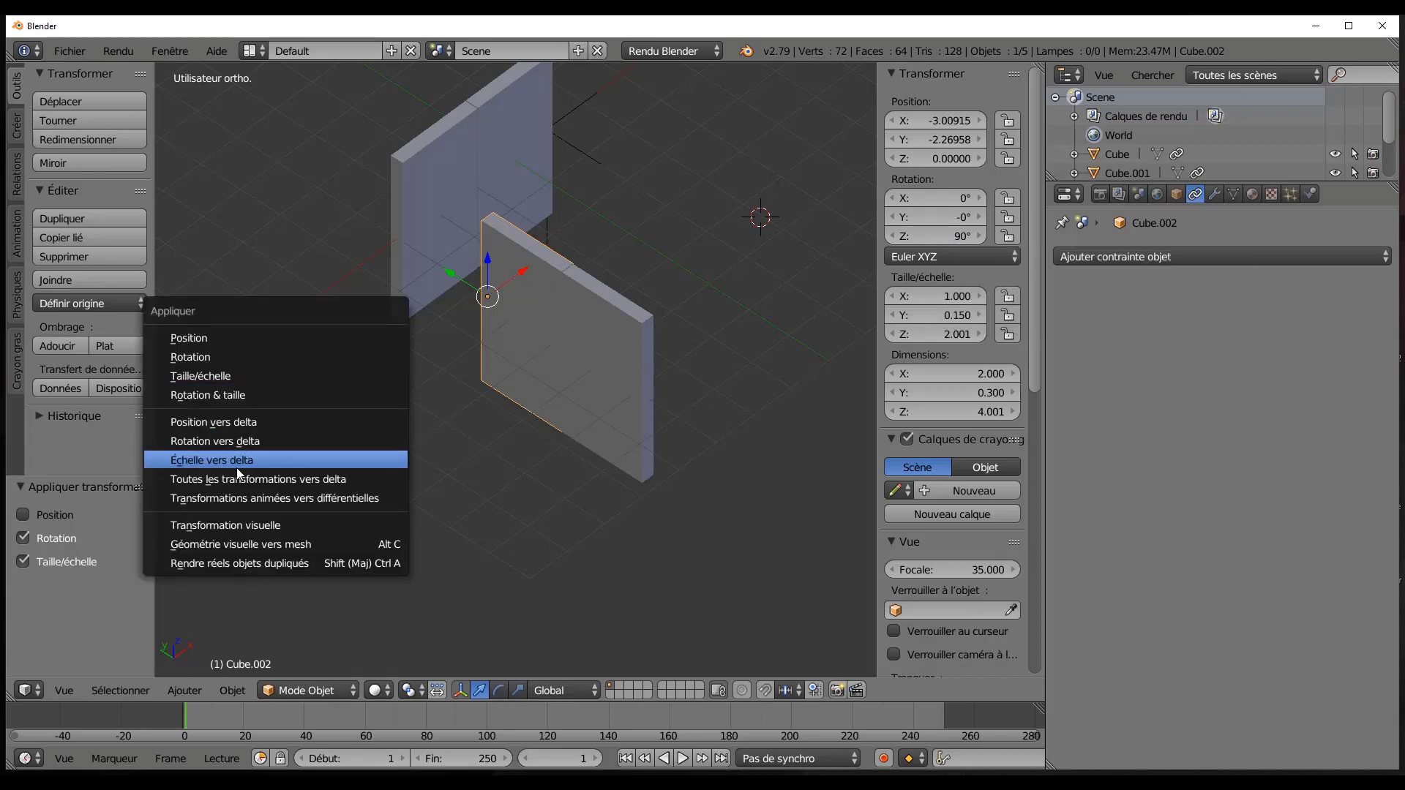
pyautogui.click(217, 395)
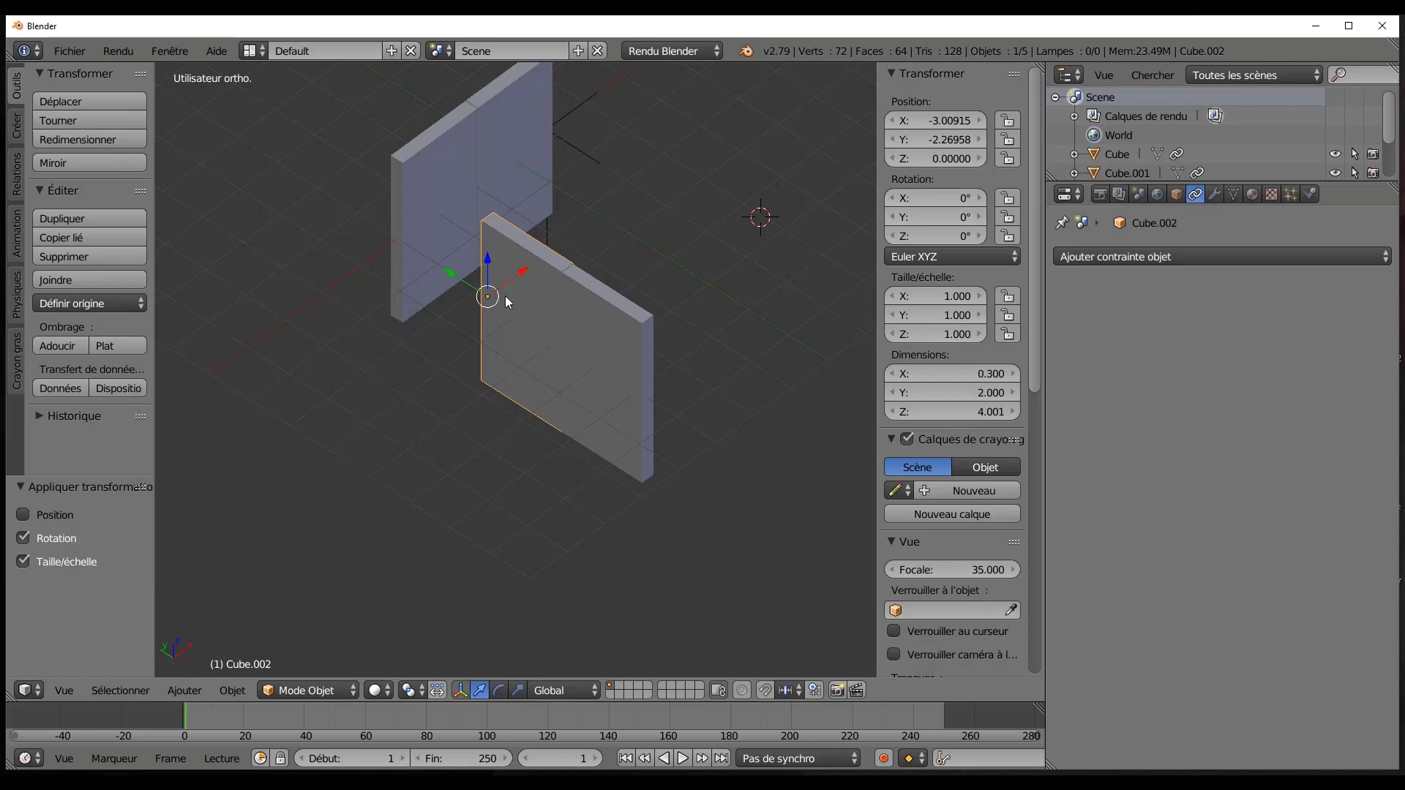
# Snap the 3D cursor to the hinge origin of the duplicated panel farthest from the original pair.
pyautogui.rightClick(574, 402)
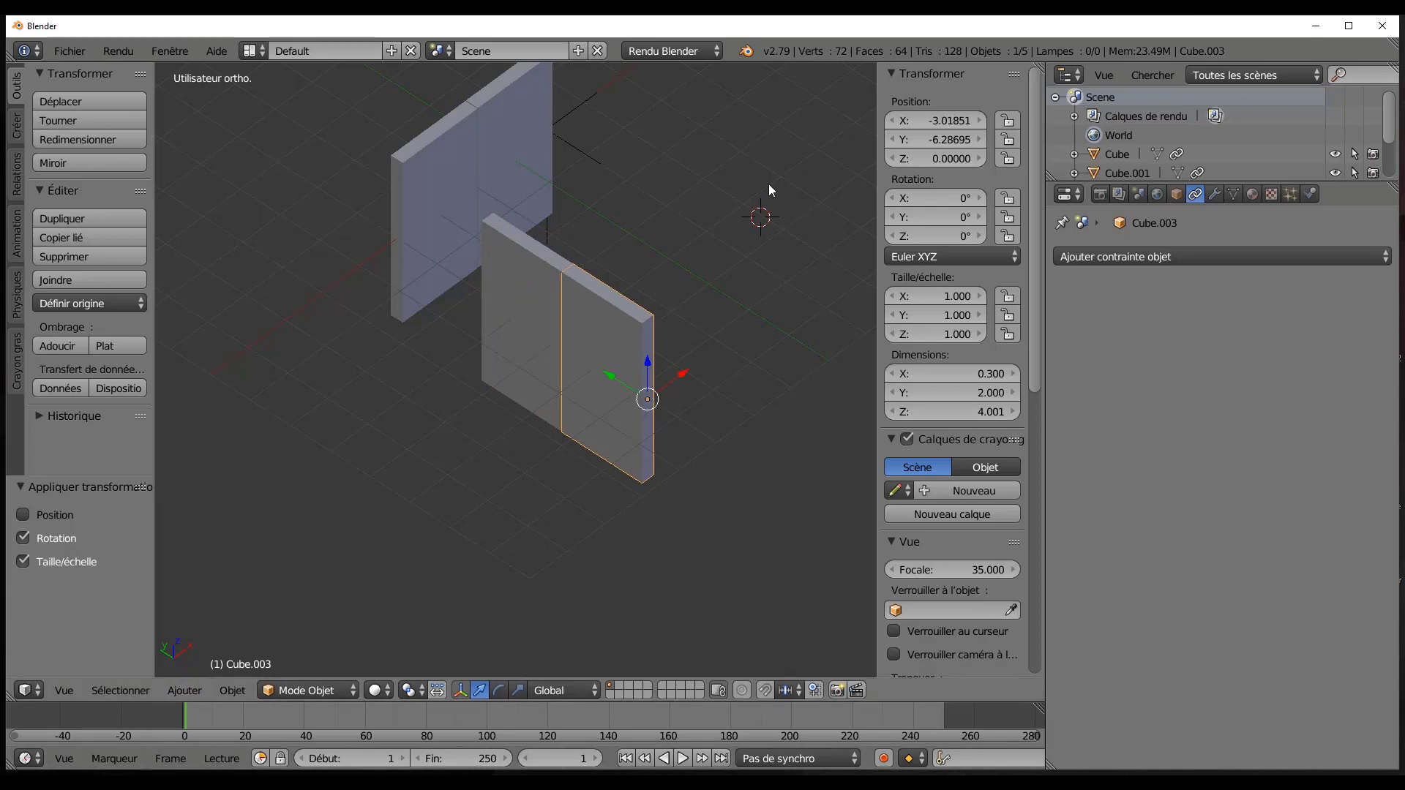
pyautogui.hotkey('shift', 's')
pyautogui.click(650, 407)
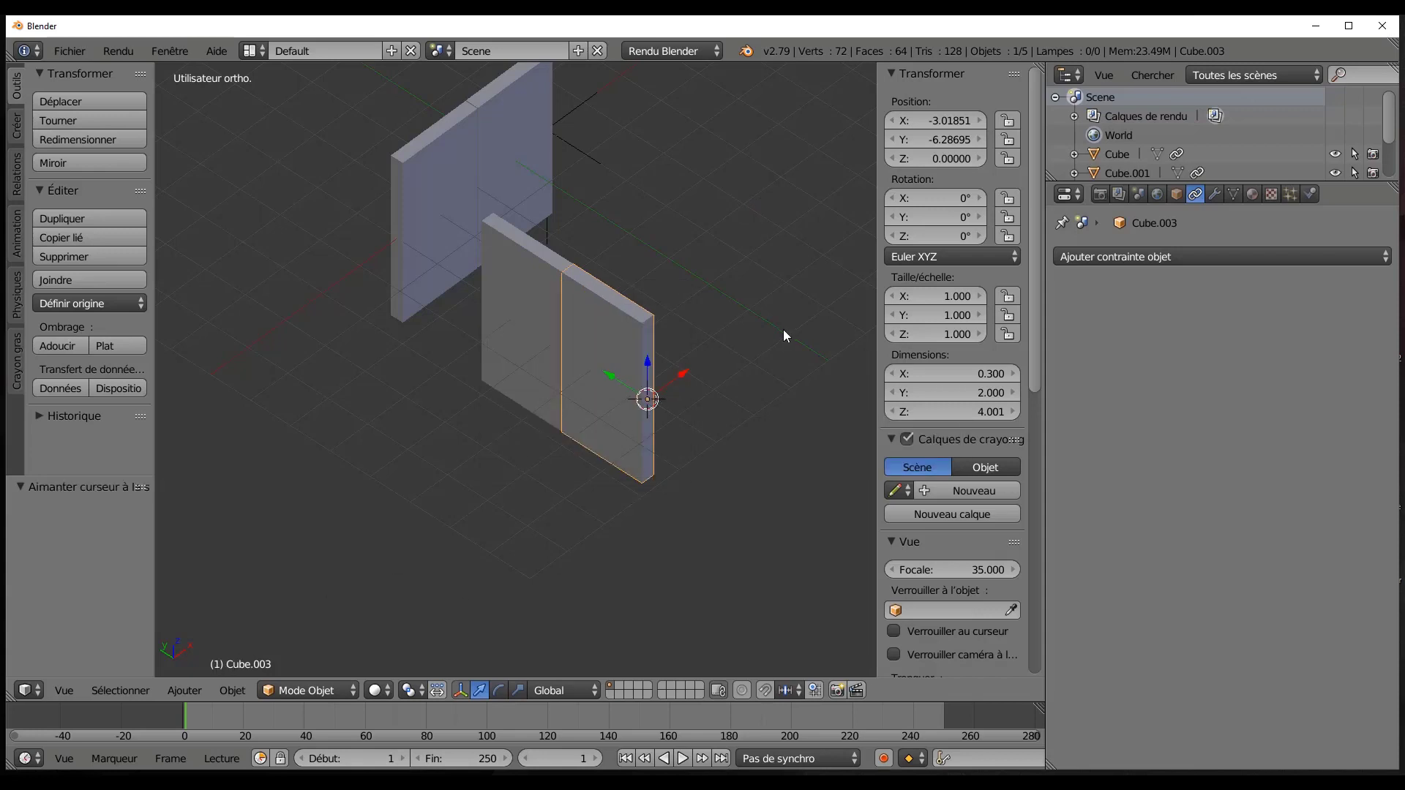
# Add a plain-axes Empty at the 3D cursor and scale it to about 1.654.
pyautogui.click(179, 688)
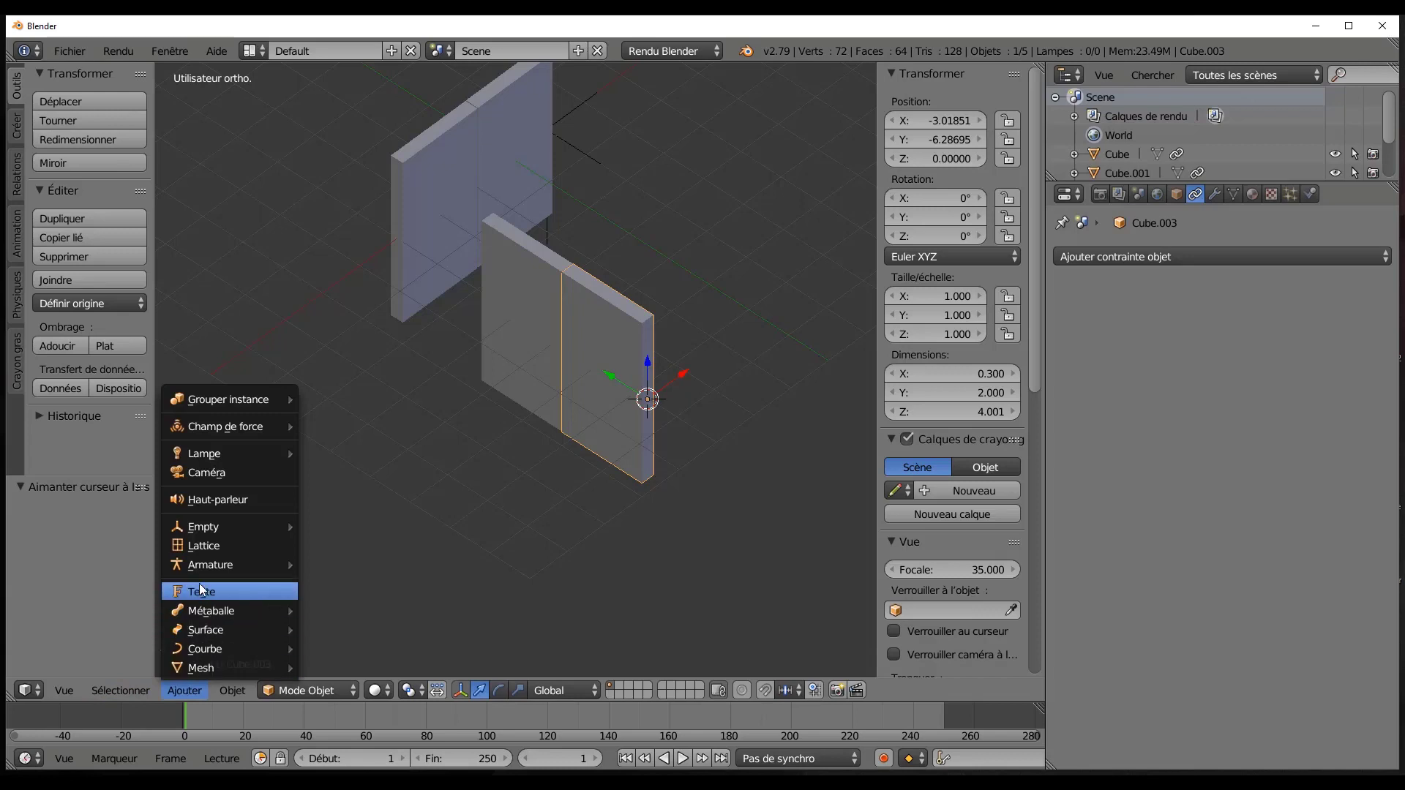
pyautogui.moveTo(198, 528)
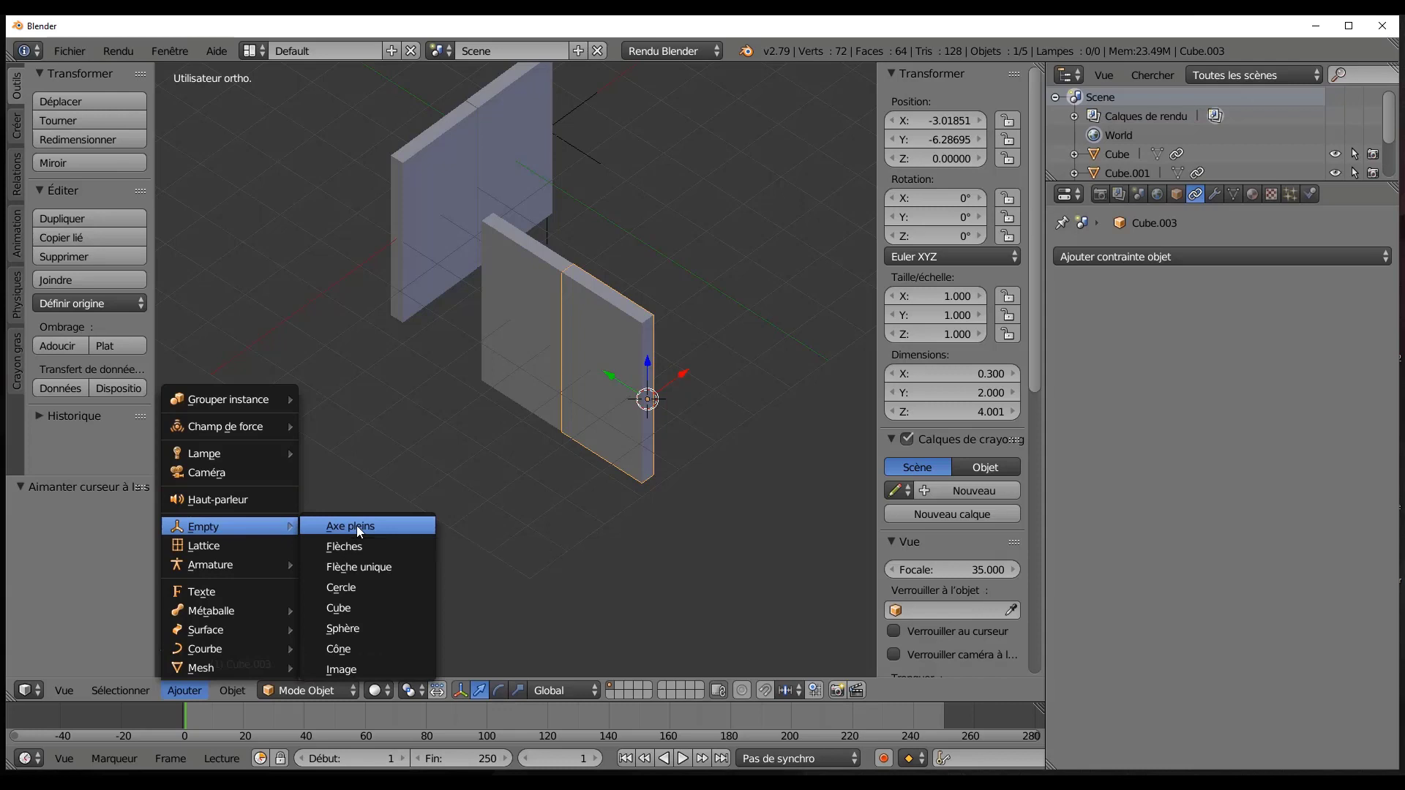
pyautogui.click(357, 526)
pyautogui.press('s')
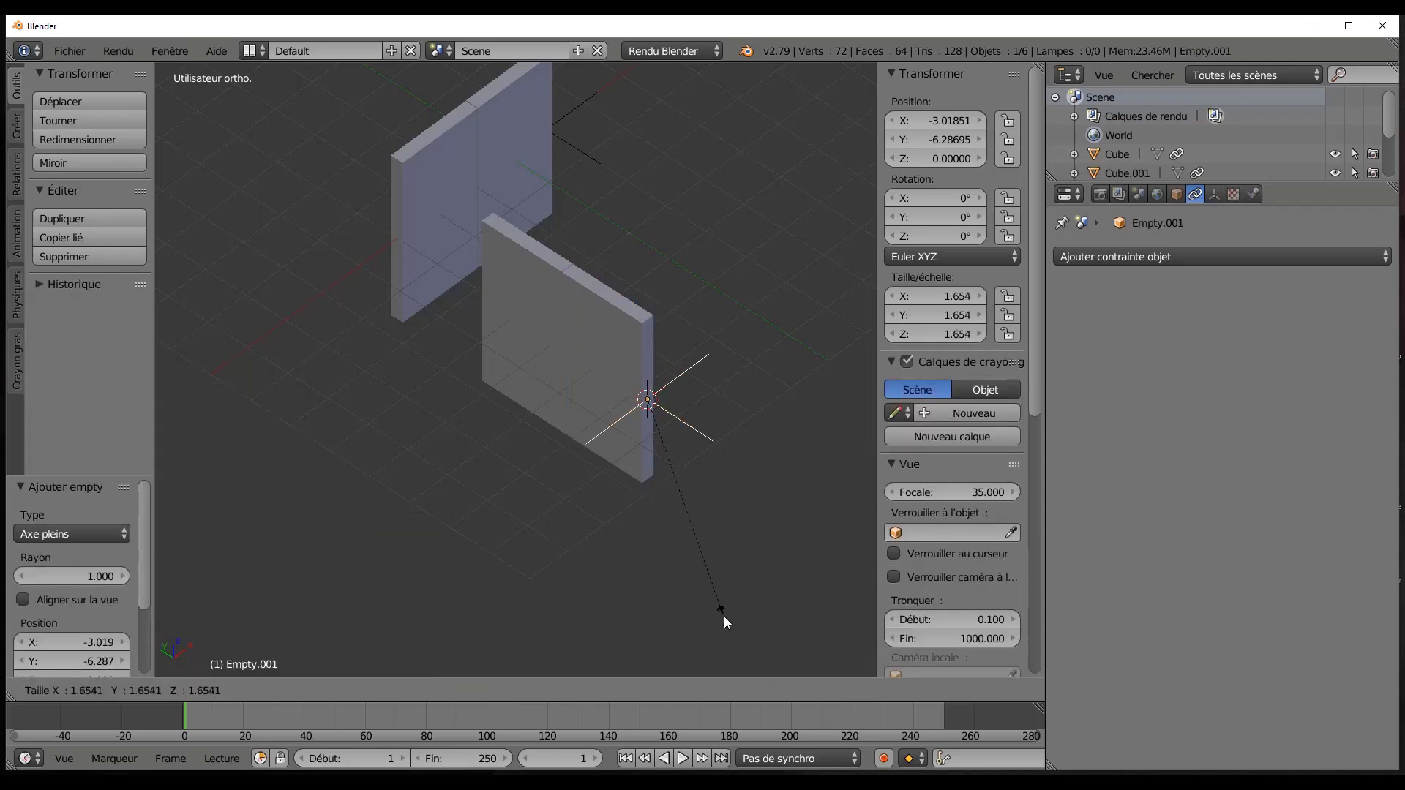
pyautogui.click(723, 616)
pyautogui.moveTo(711, 578); pyautogui.dragTo(571, 551, button='middle')
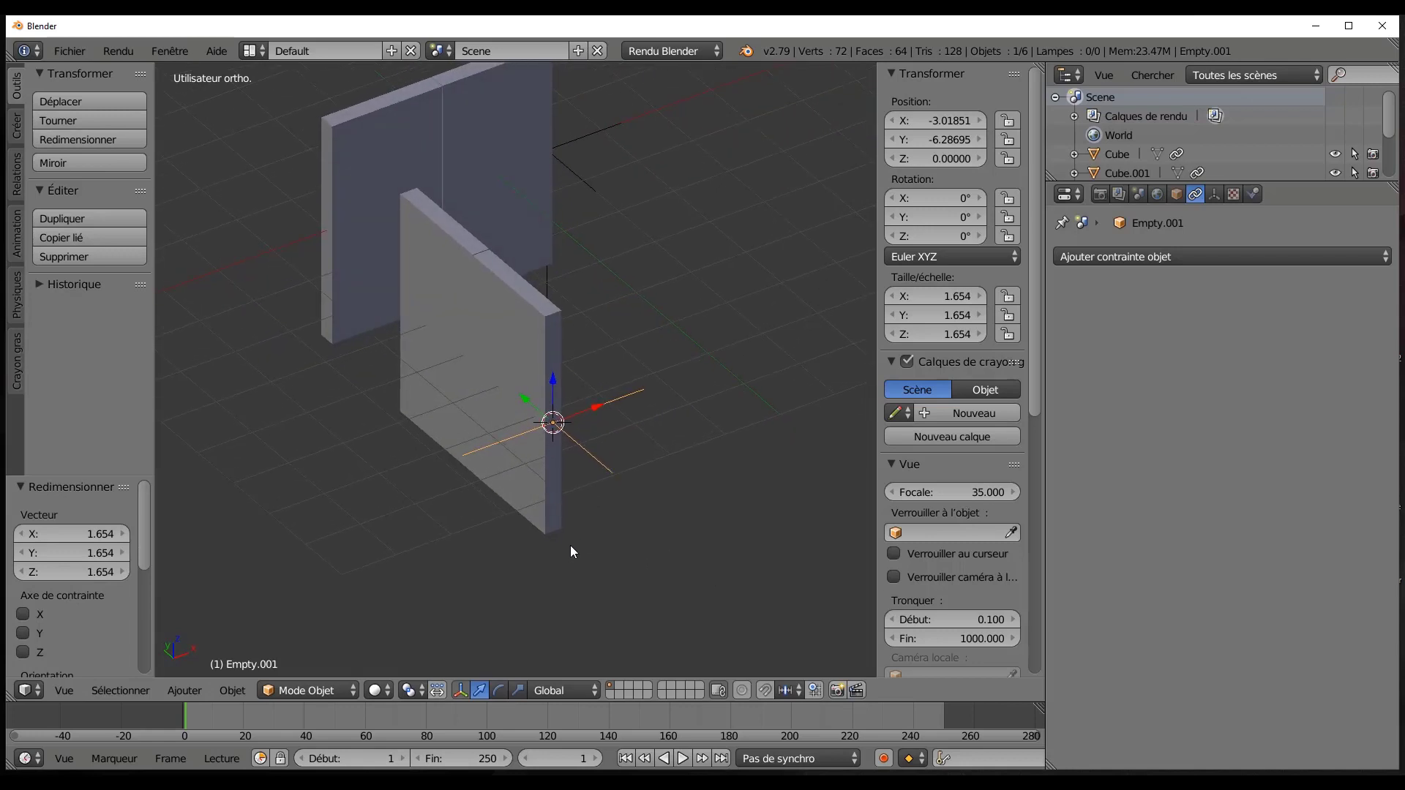
# Add a Copy Rotation constraint to the duplicated panel at the new Empty, copying only the Z axis.
pyautogui.rightClick(543, 372)
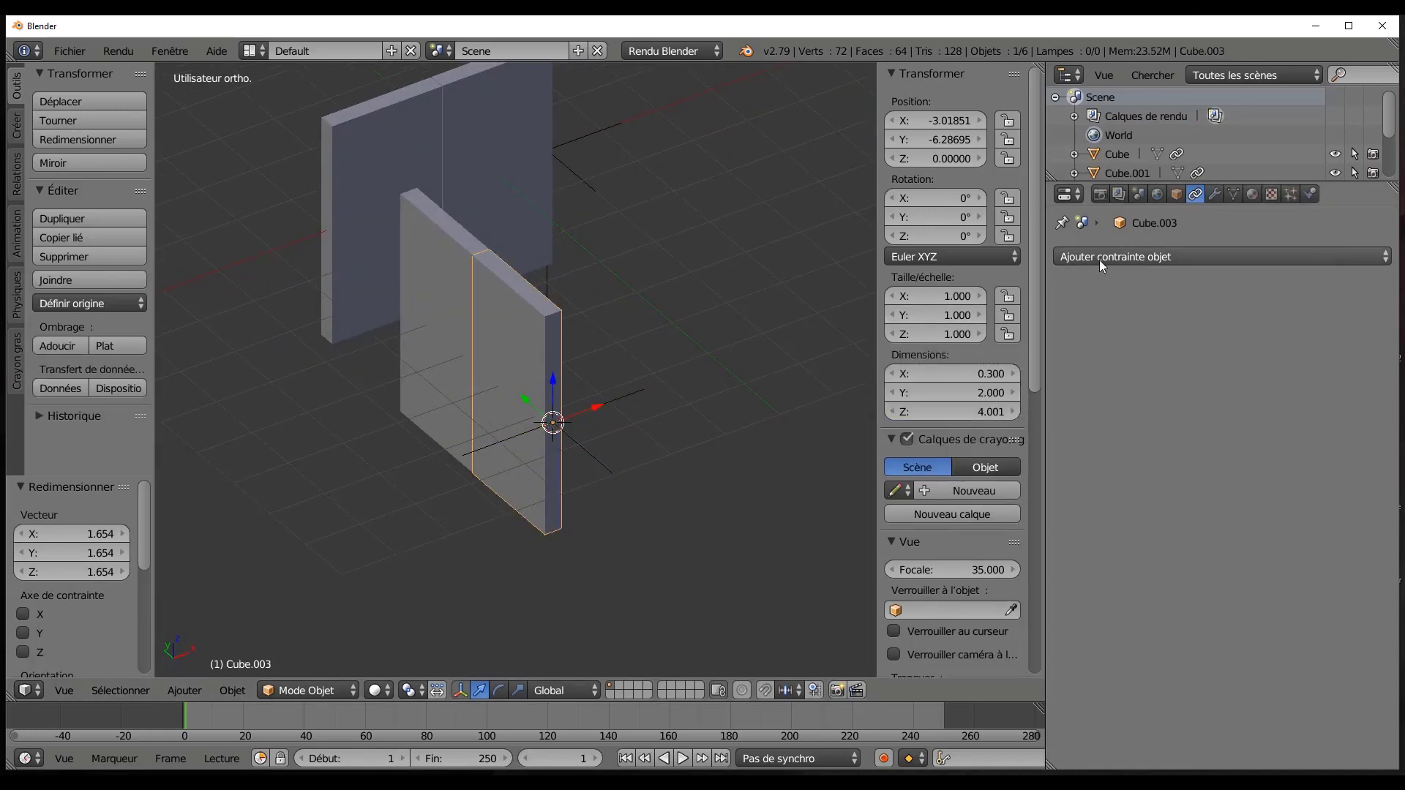
pyautogui.click(1120, 257)
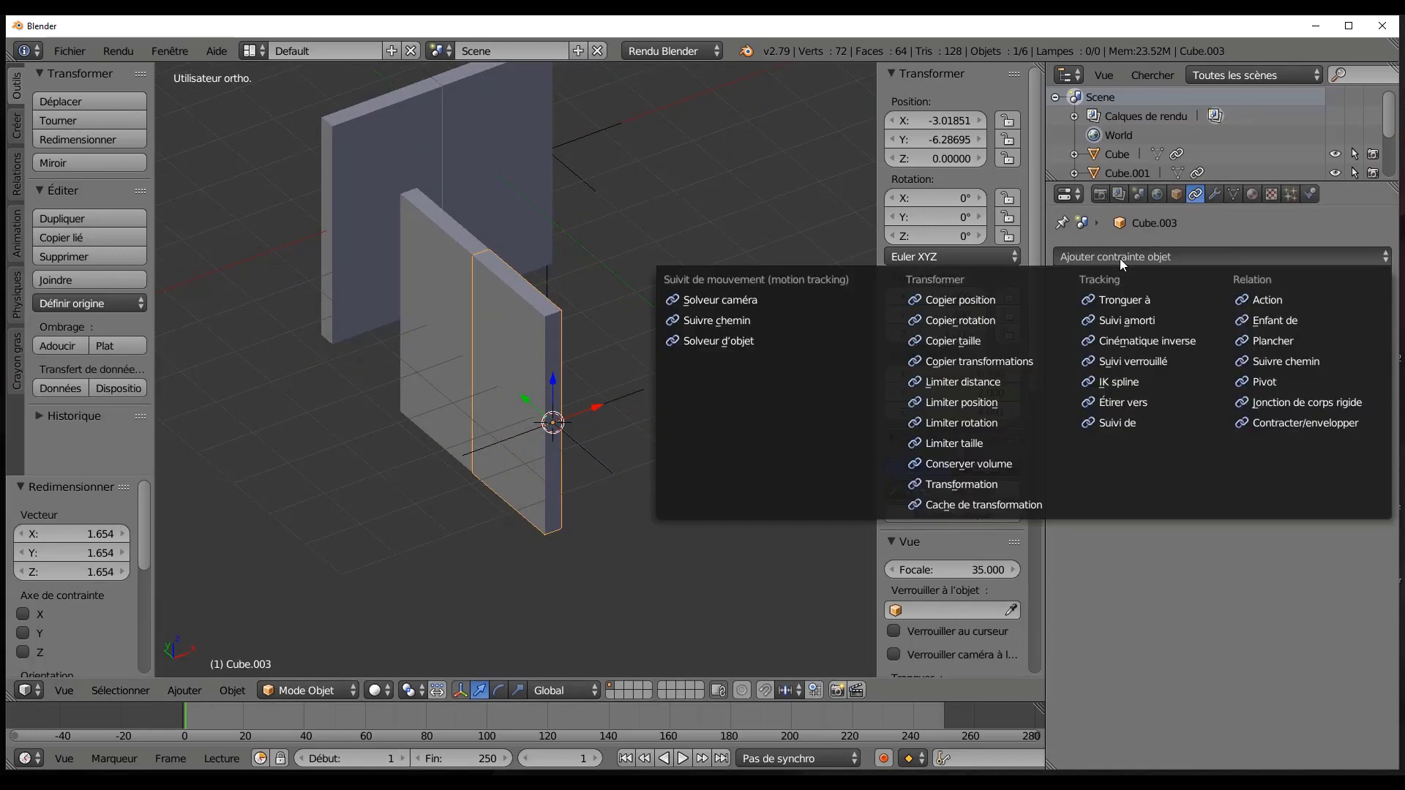
pyautogui.click(983, 321)
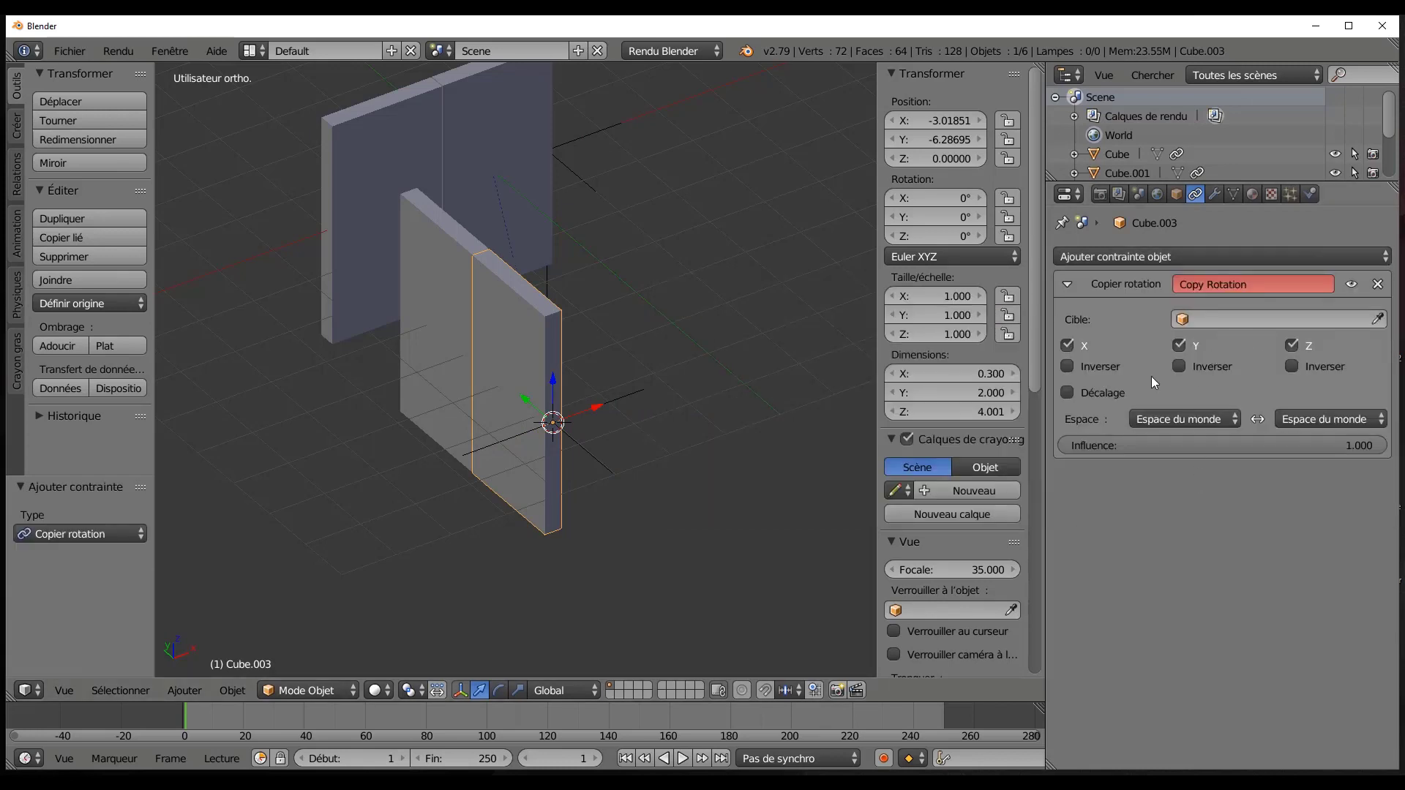
pyautogui.click(1178, 345)
pyautogui.click(1068, 346)
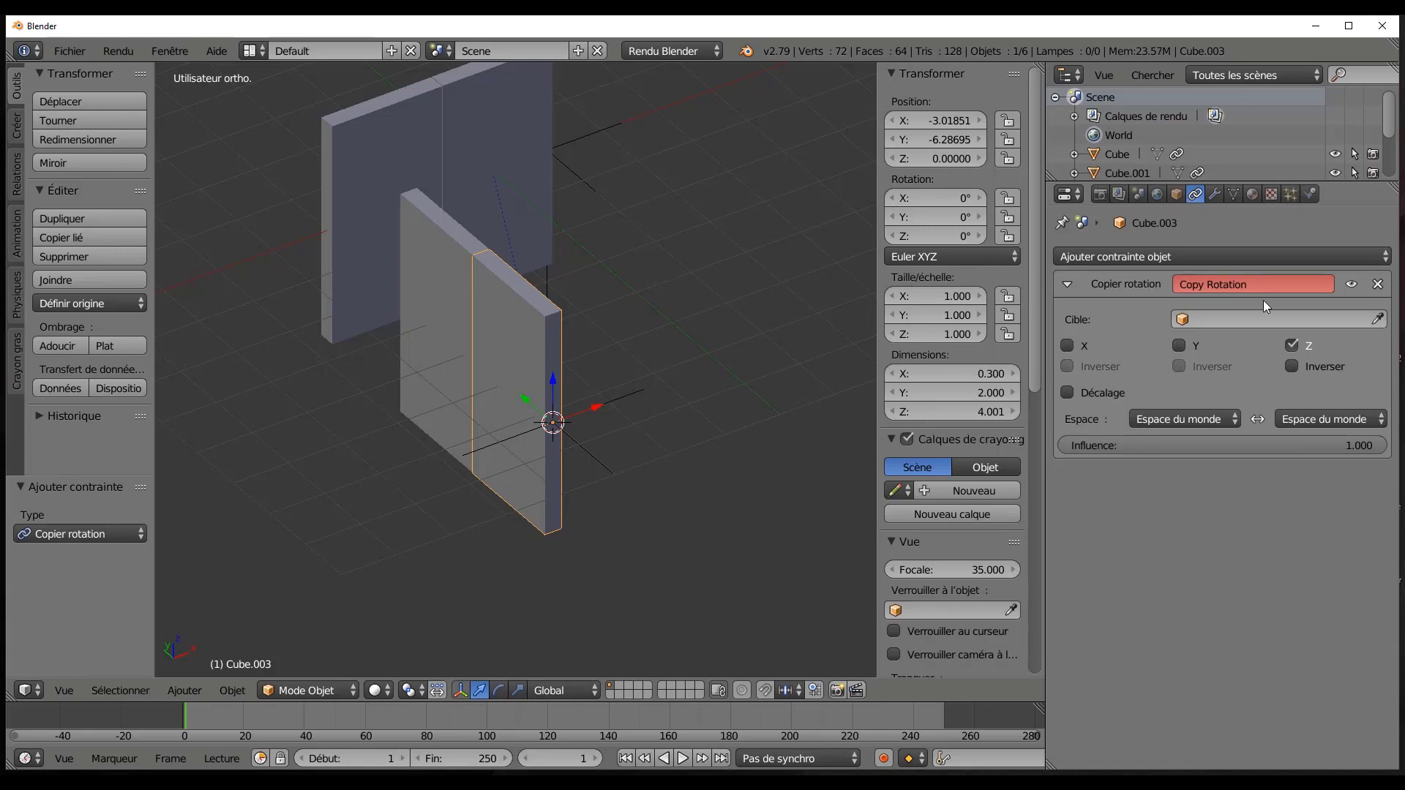
# Set Empty.001 as the target of that panel's Copy Rotation constraint.
pyautogui.click(1263, 319)
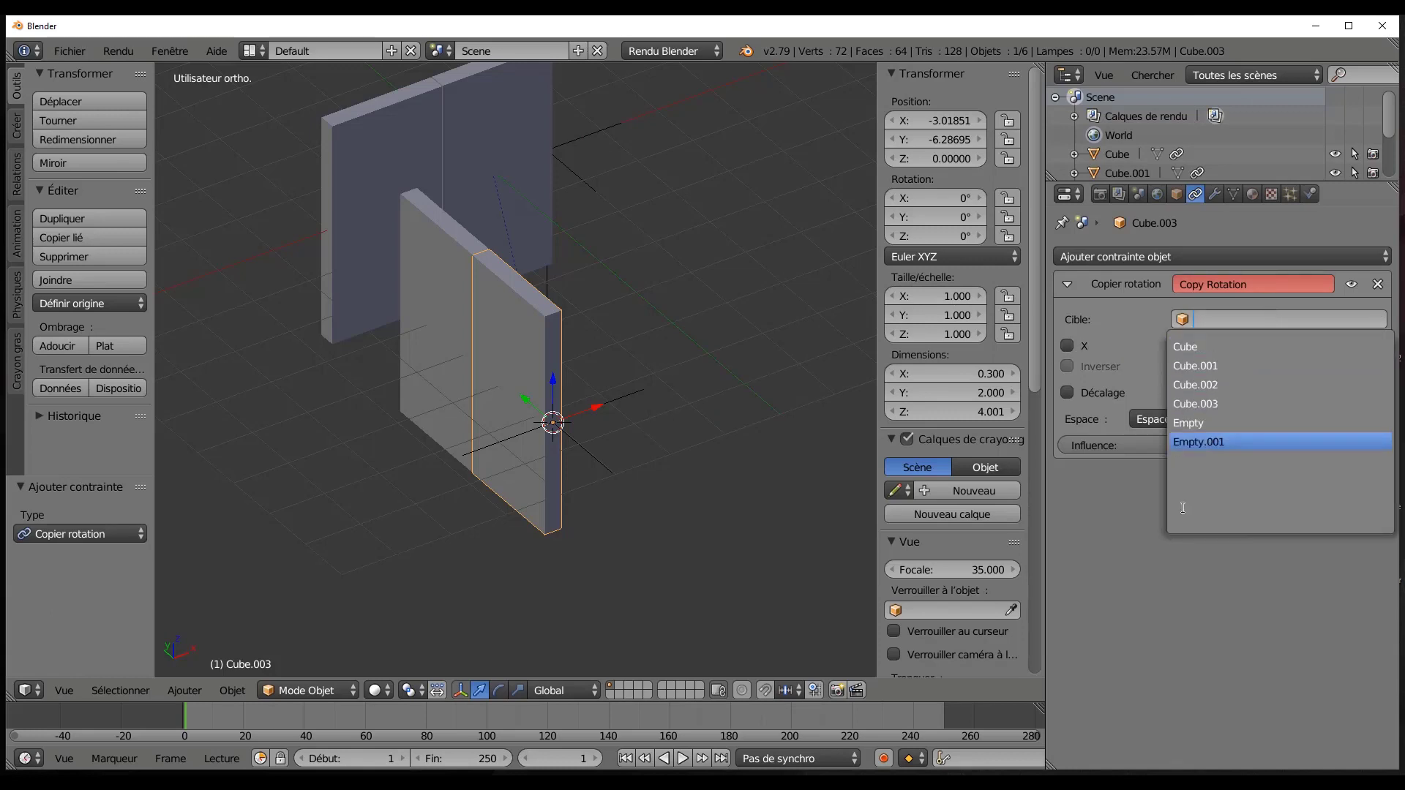
pyautogui.rightClick(626, 392)
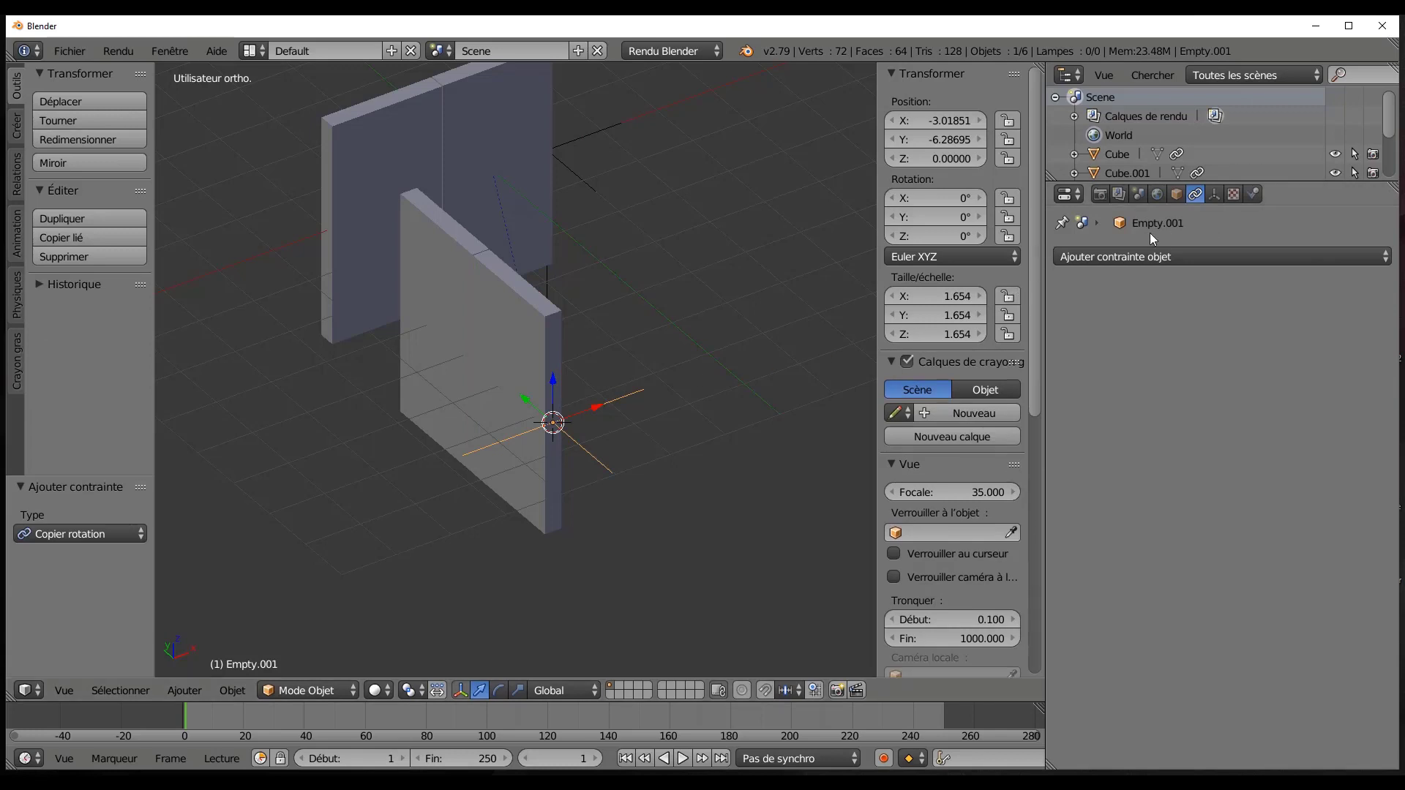
pyautogui.rightClick(498, 361)
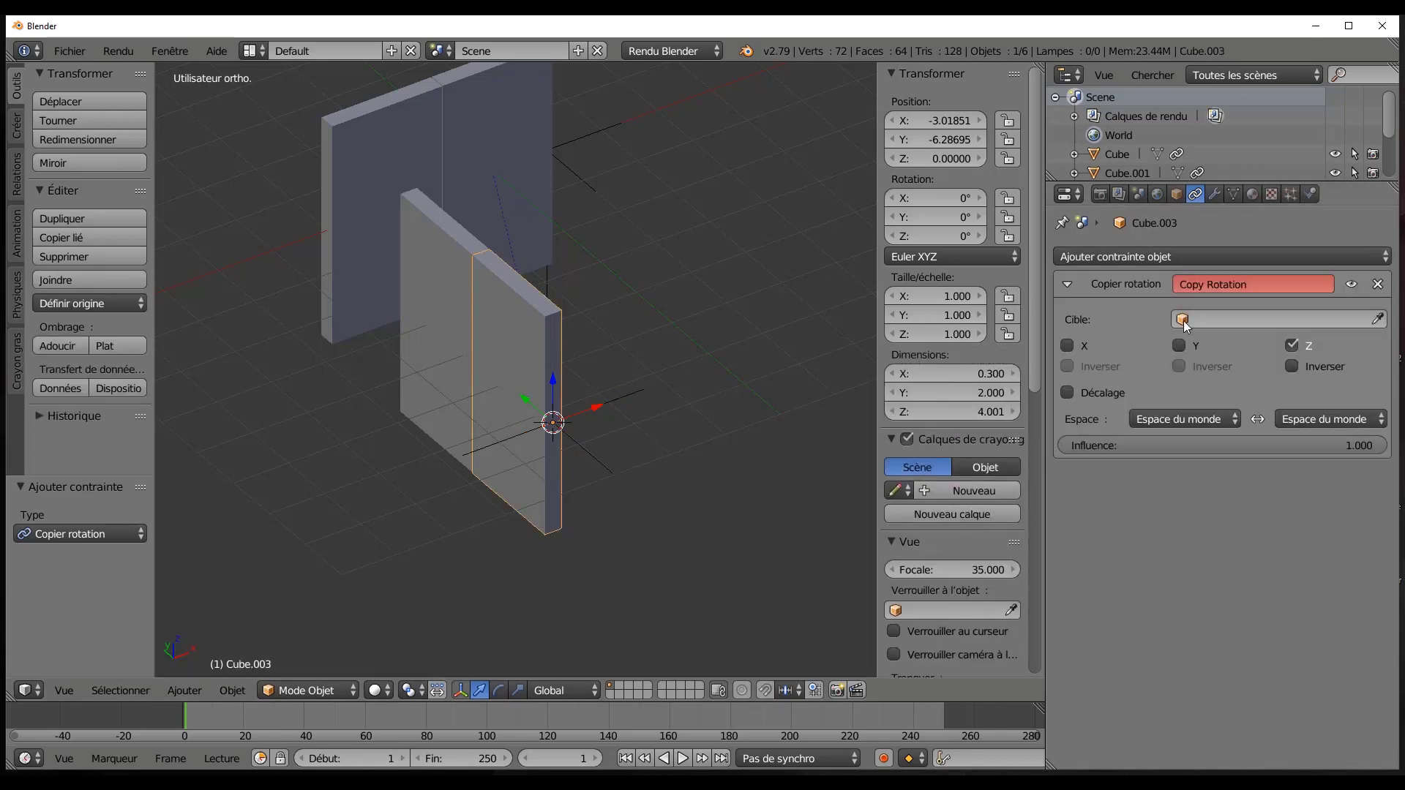
pyautogui.click(1204, 319)
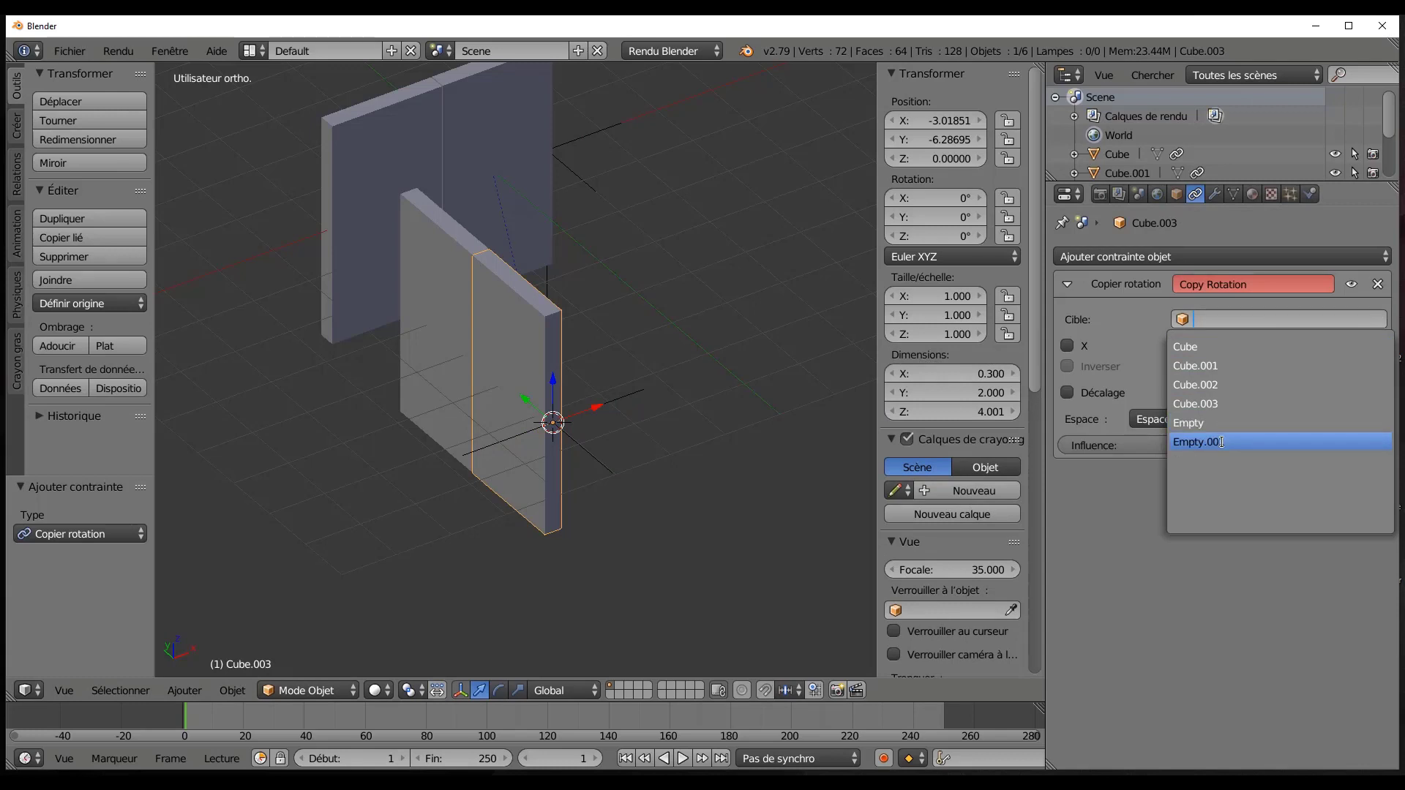
pyautogui.click(1198, 443)
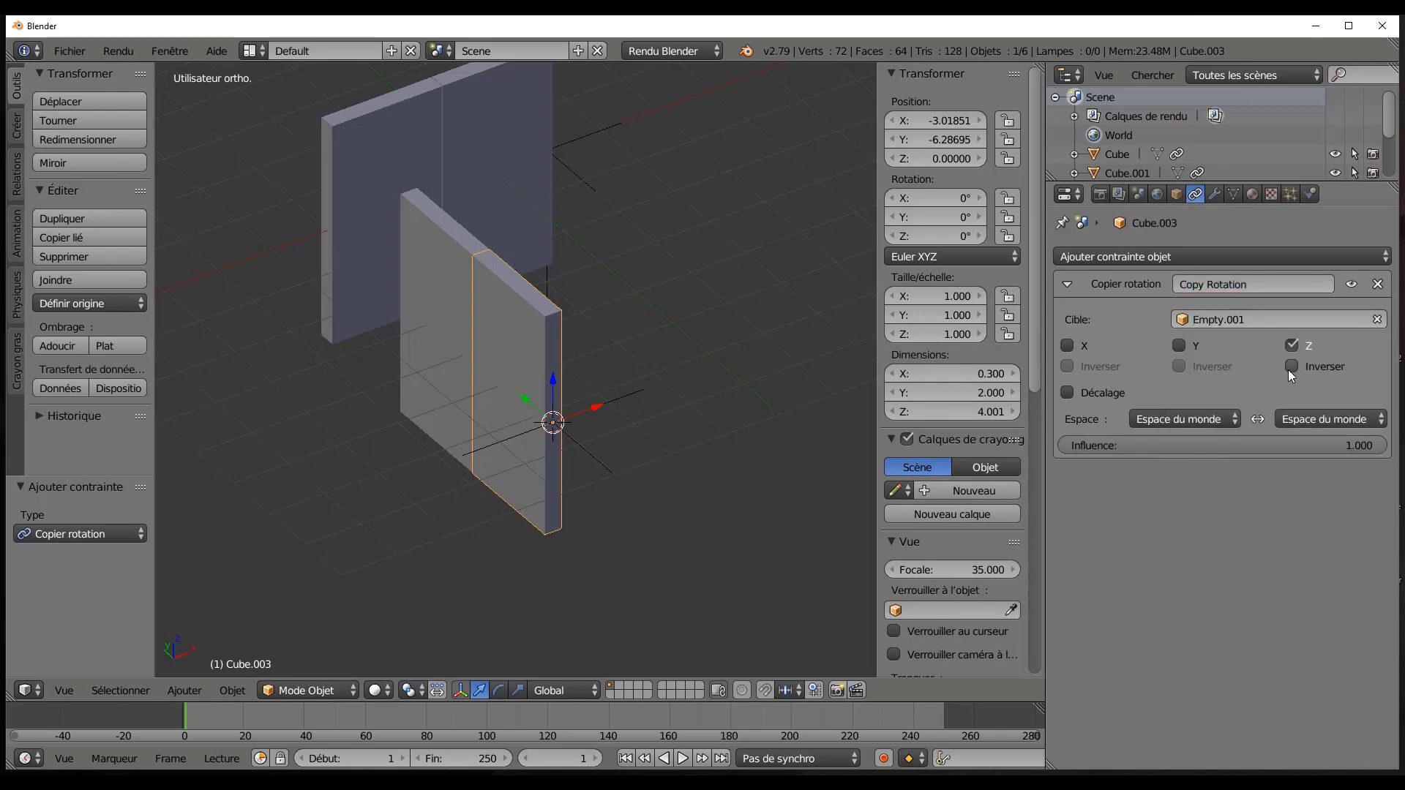
# Try rotating the new Empty about Z to test the constrained panel, and cancel the rotation.
pyautogui.rightClick(626, 401)
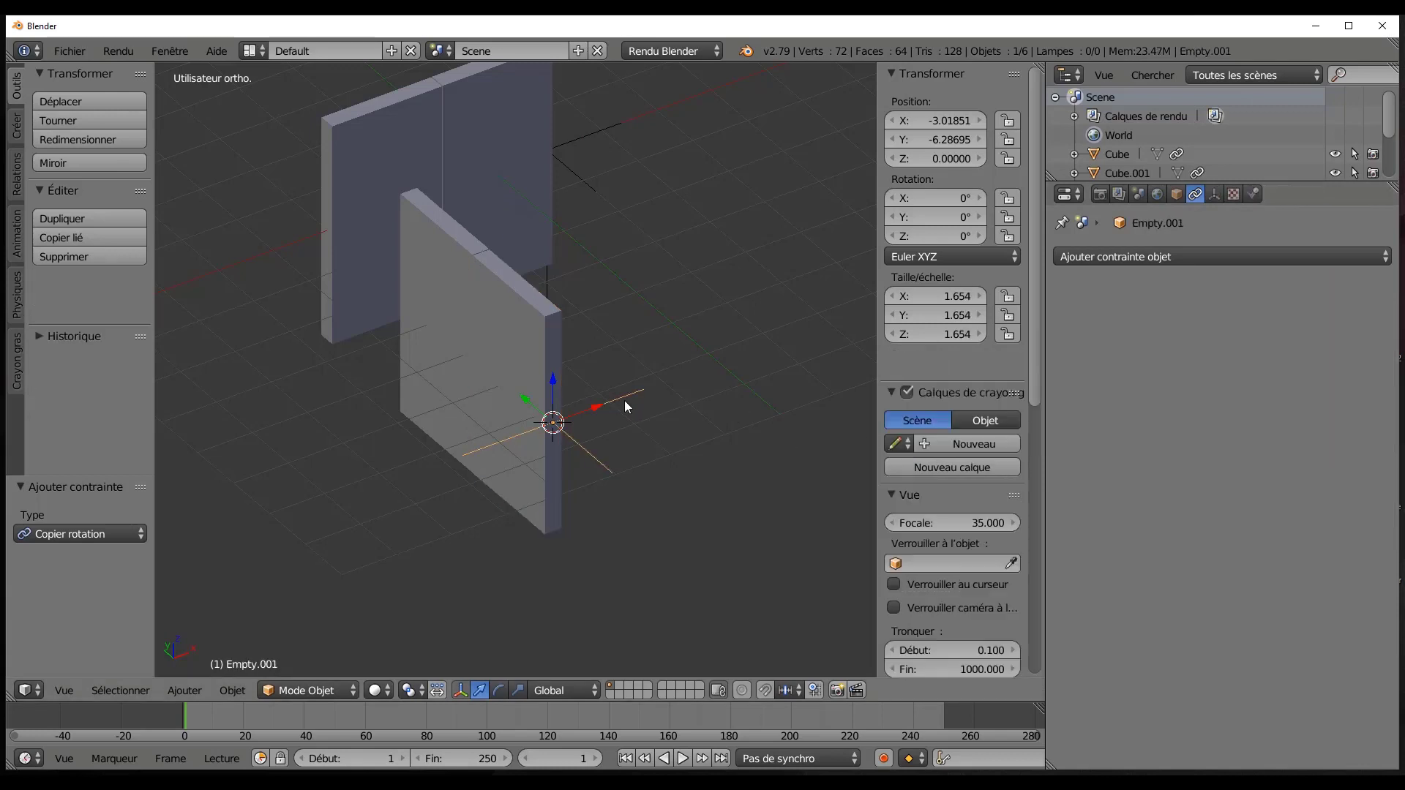
pyautogui.press('r')
pyautogui.press('z')
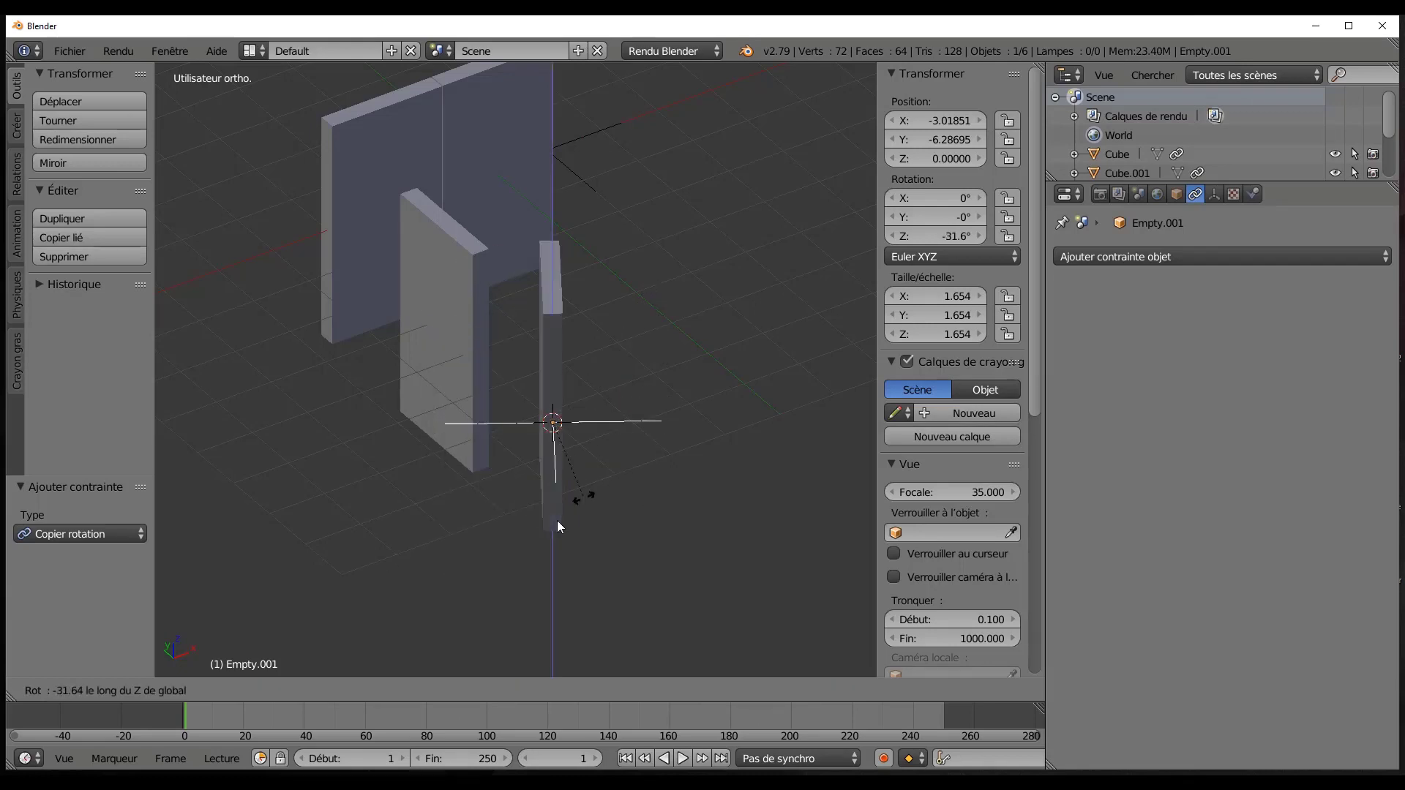
pyautogui.rightClick(662, 293)
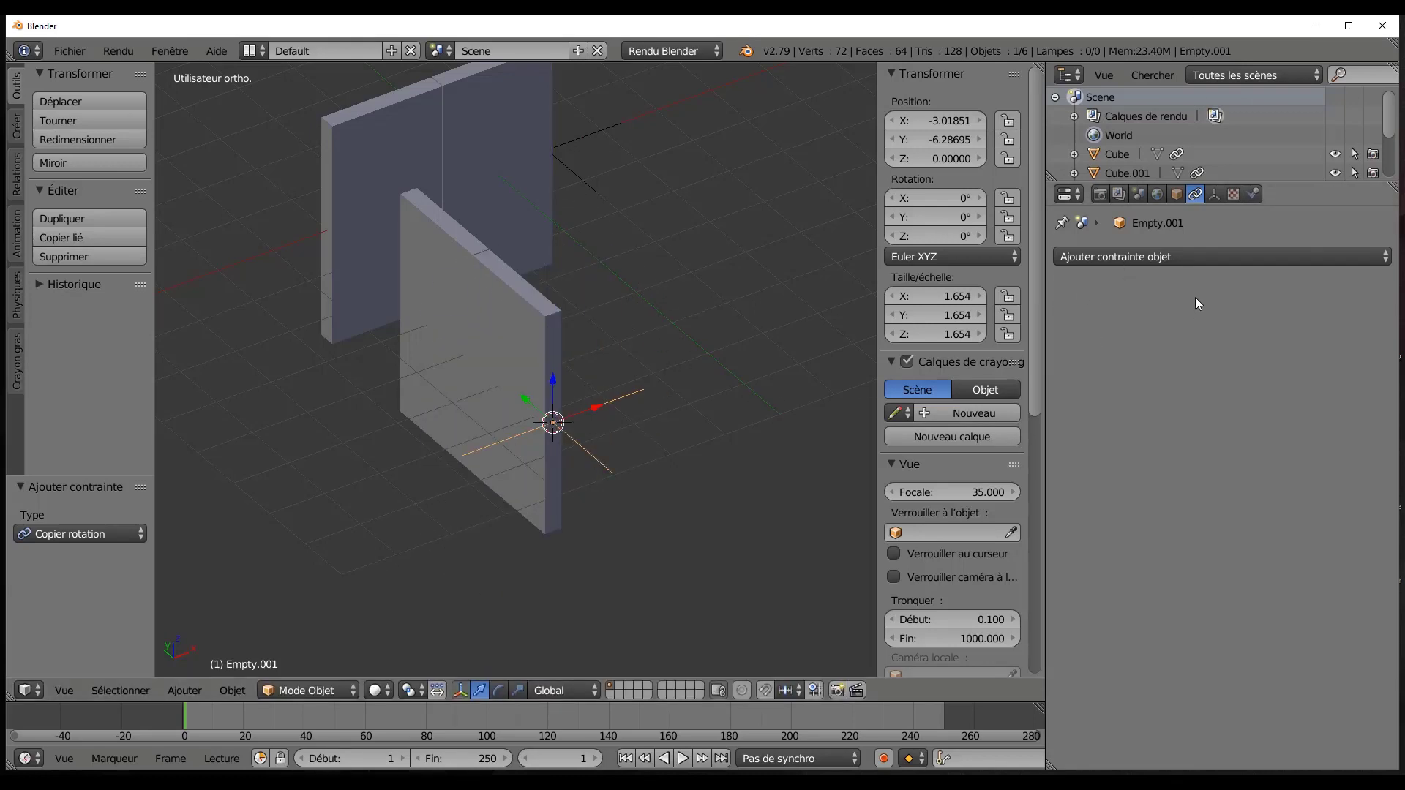
# Add a Limit Rotation constraint to the new Empty, limiting Z with a maximum of 110°.
pyautogui.click(1203, 256)
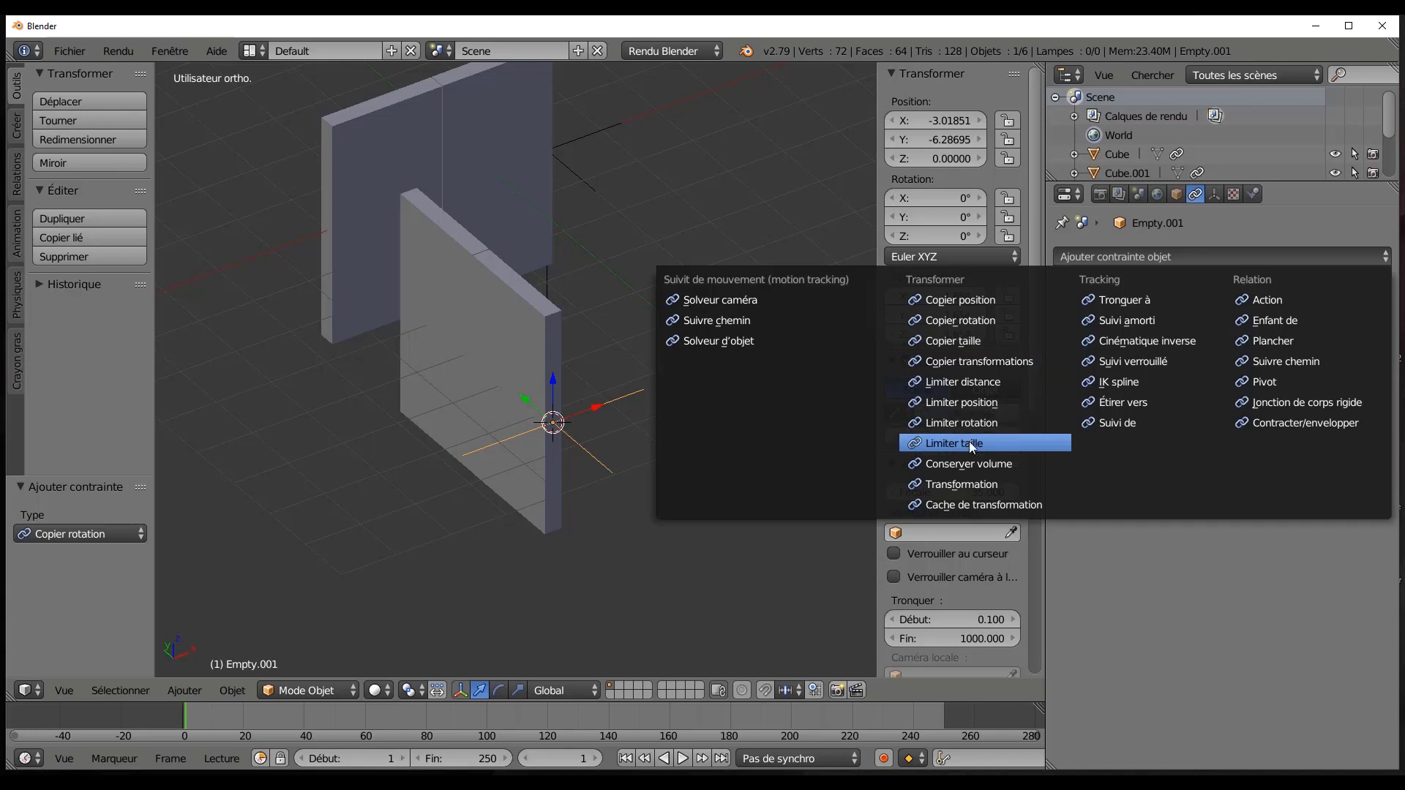
pyautogui.click(972, 421)
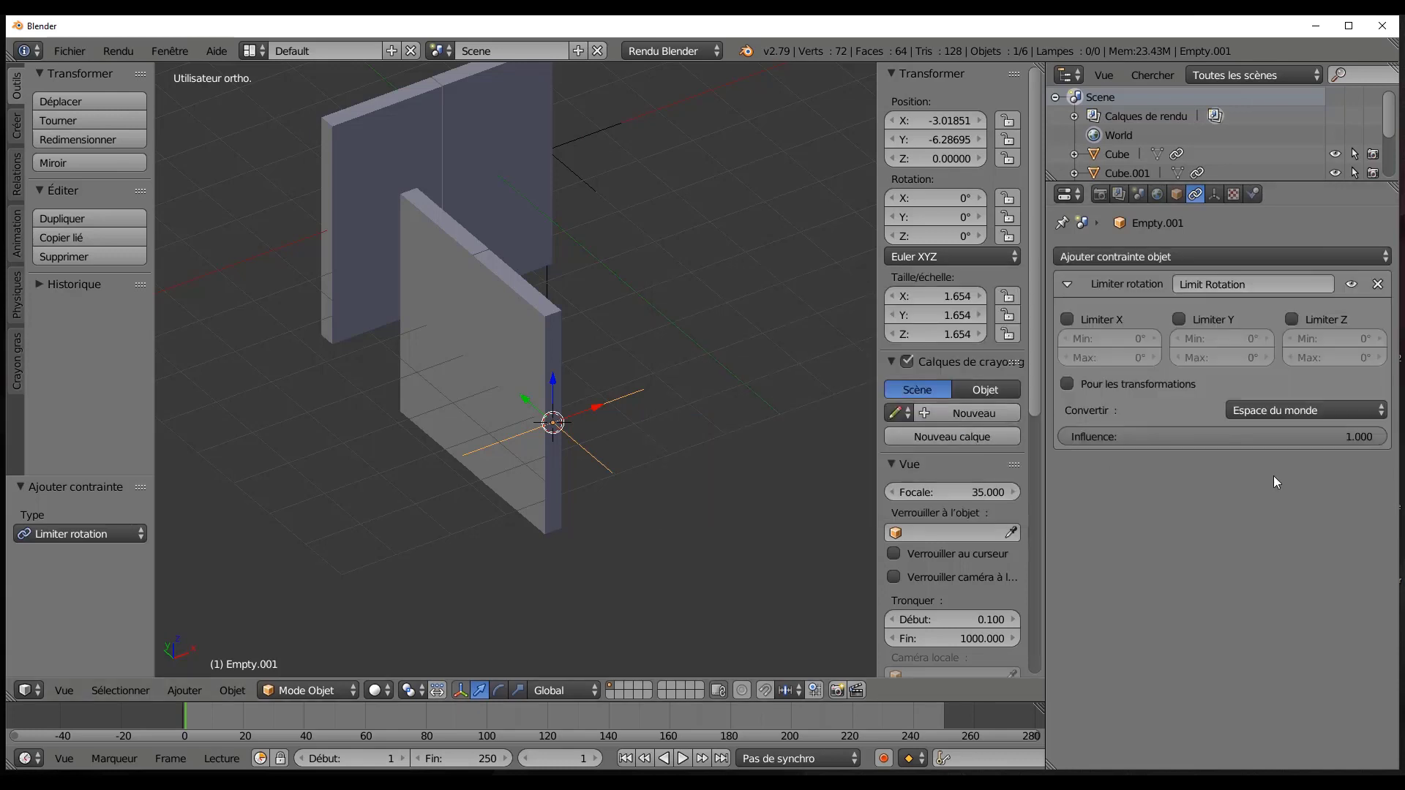
pyautogui.click(1294, 320)
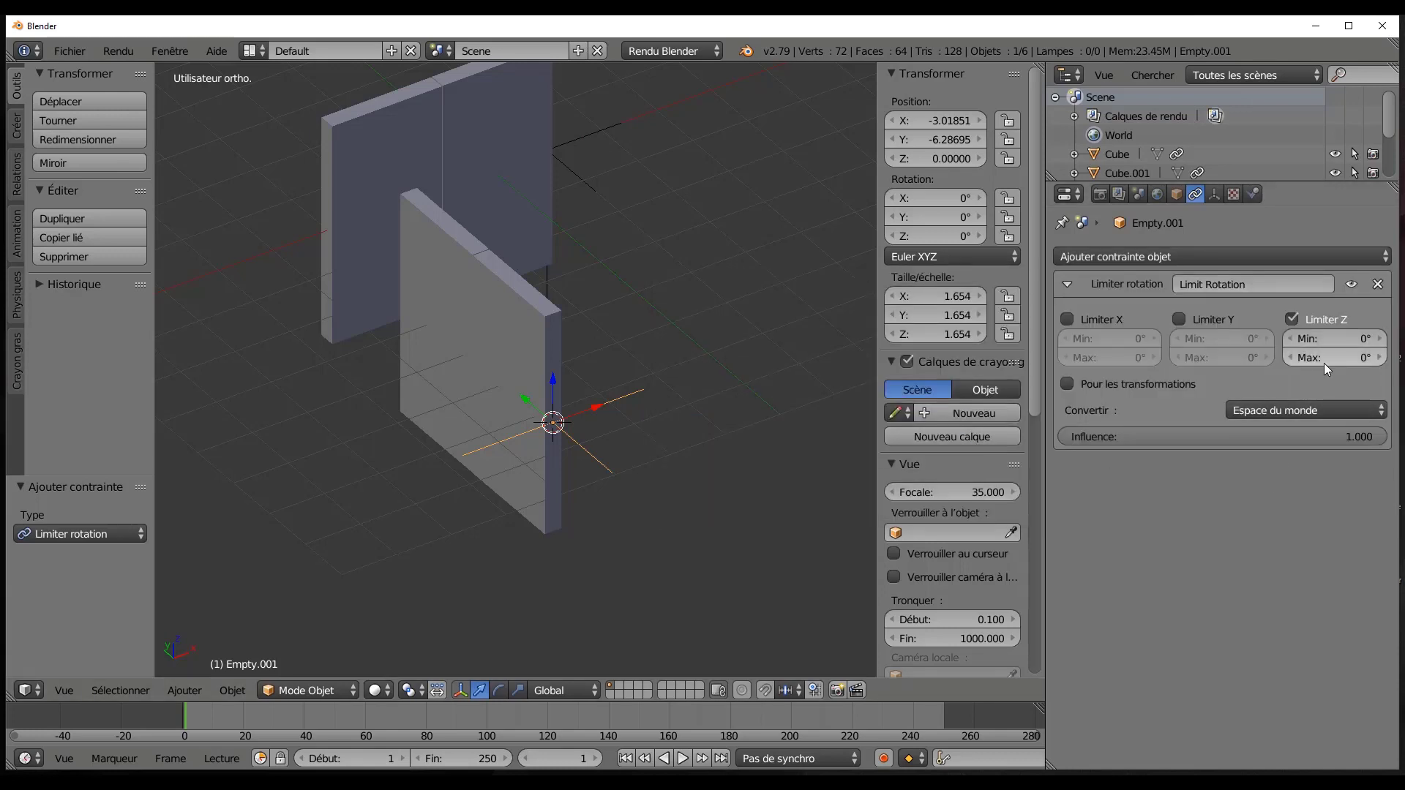
pyautogui.click(1324, 359)
pyautogui.write('110')
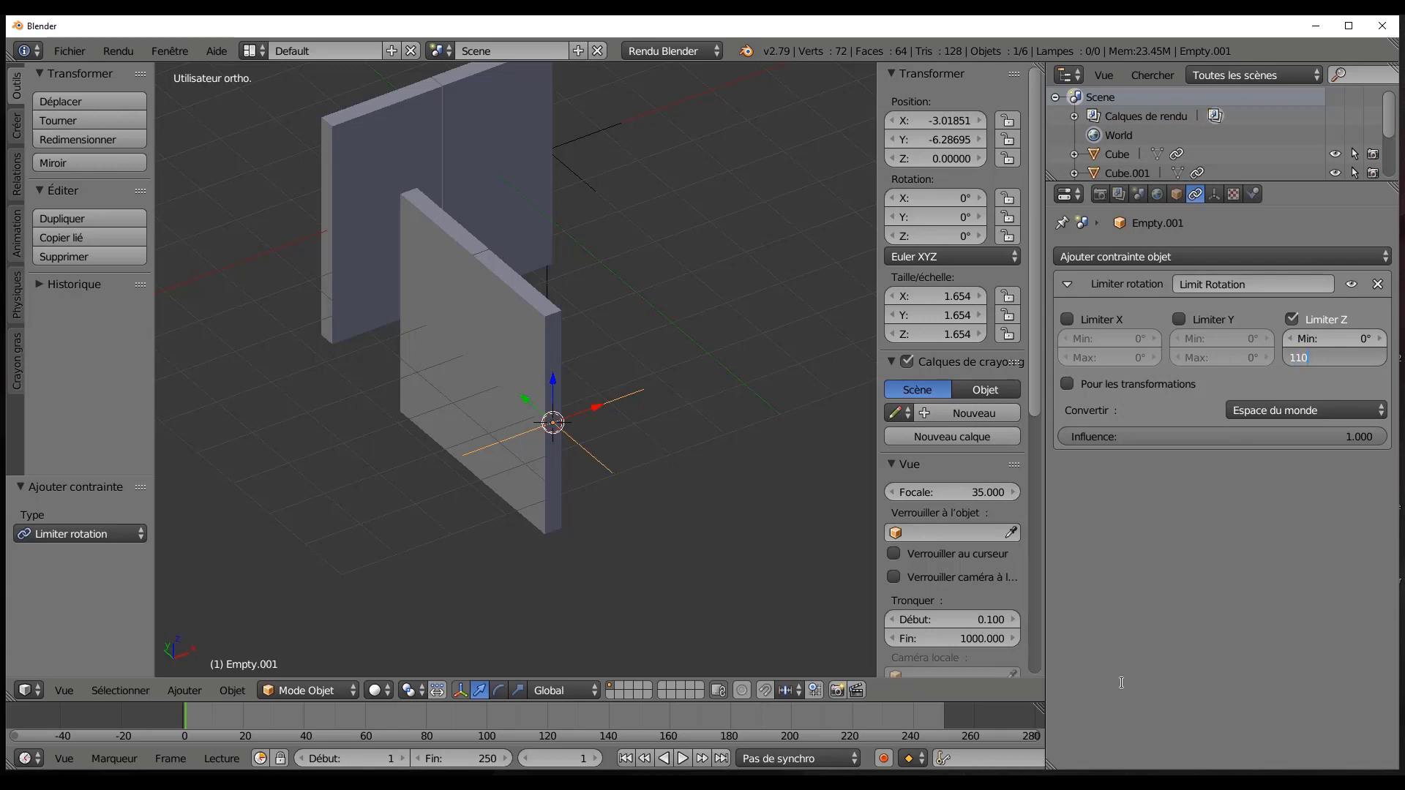
pyautogui.press('Return')
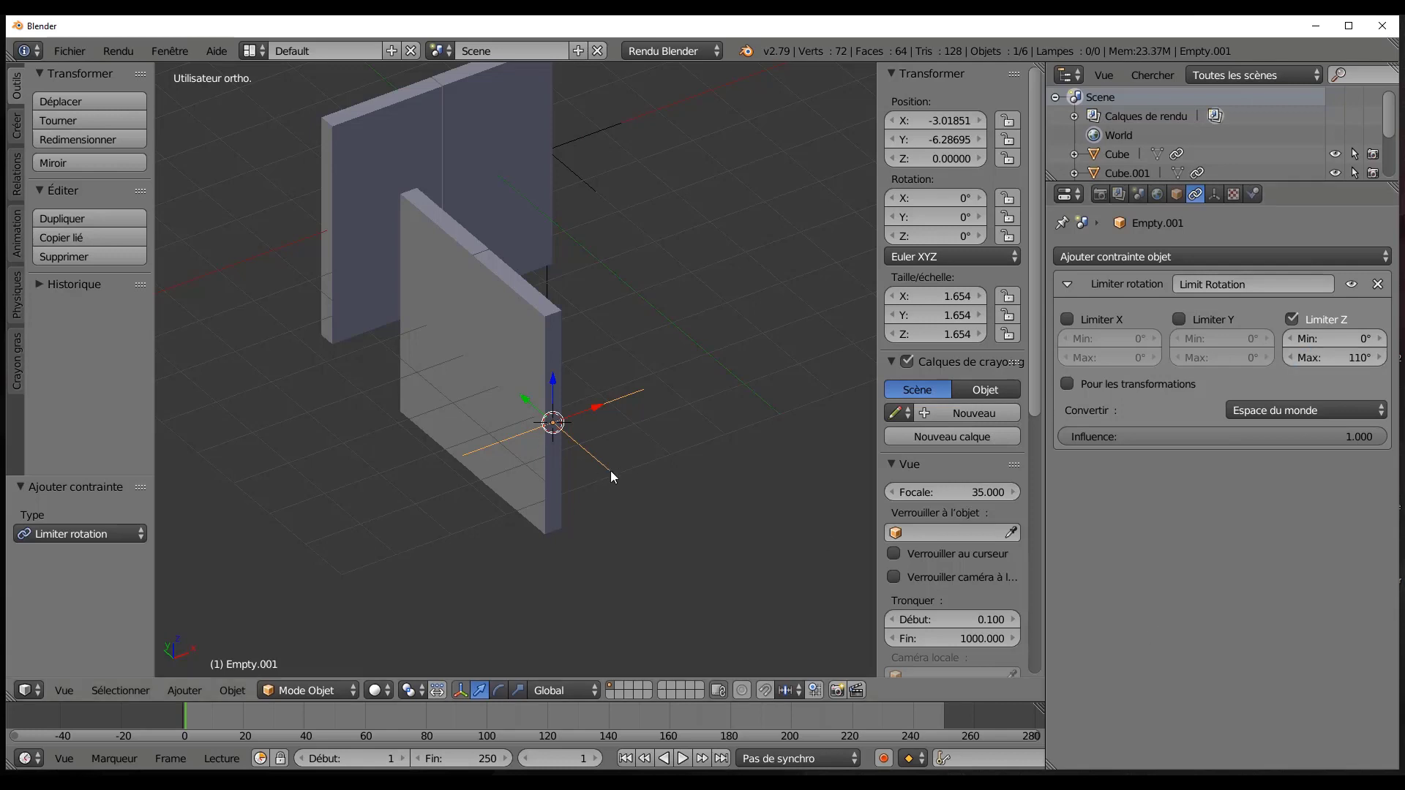
# Test the Z limit by rotating the Empty about Z in the viewport, and cancel the rotation.
pyautogui.press('r')
pyautogui.press('z')
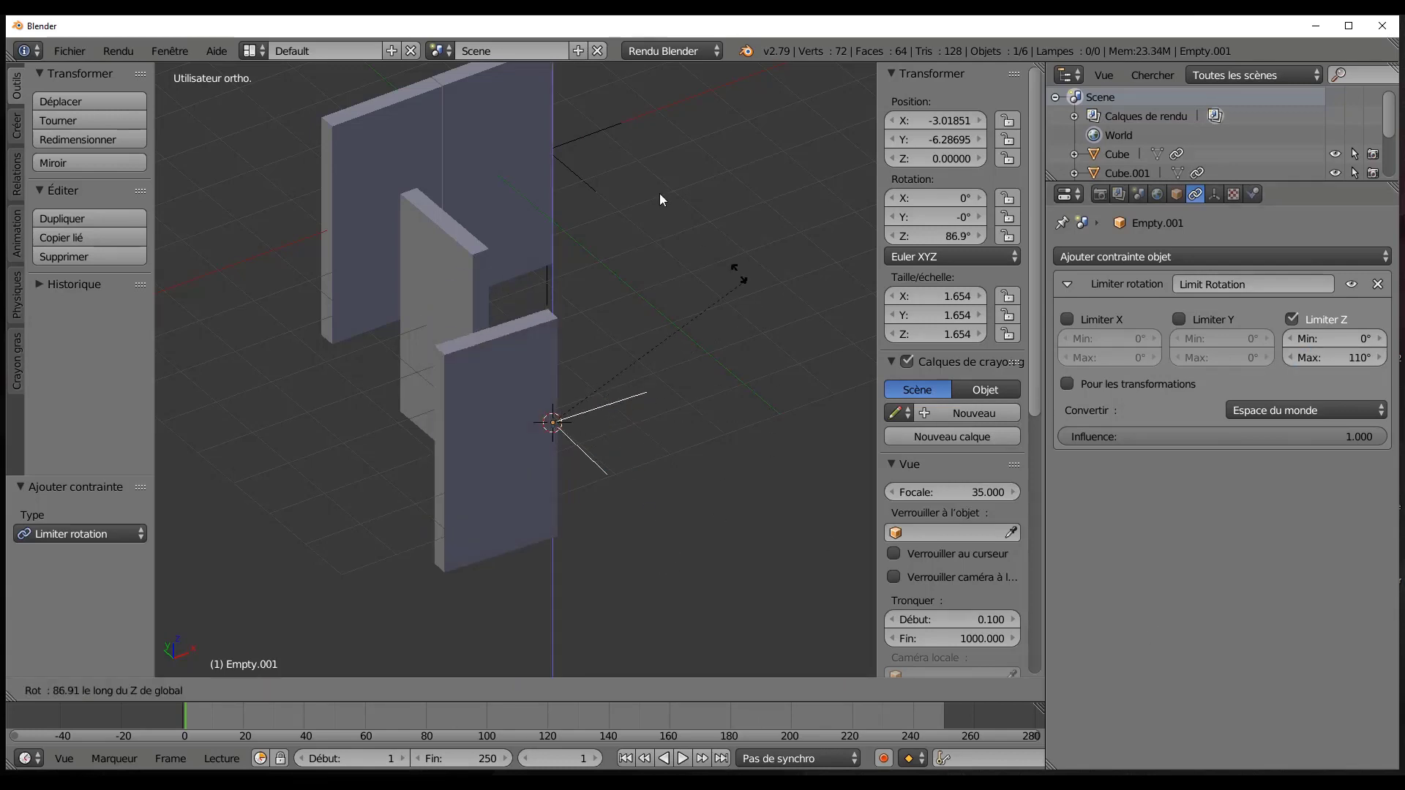
pyautogui.press('Escape')
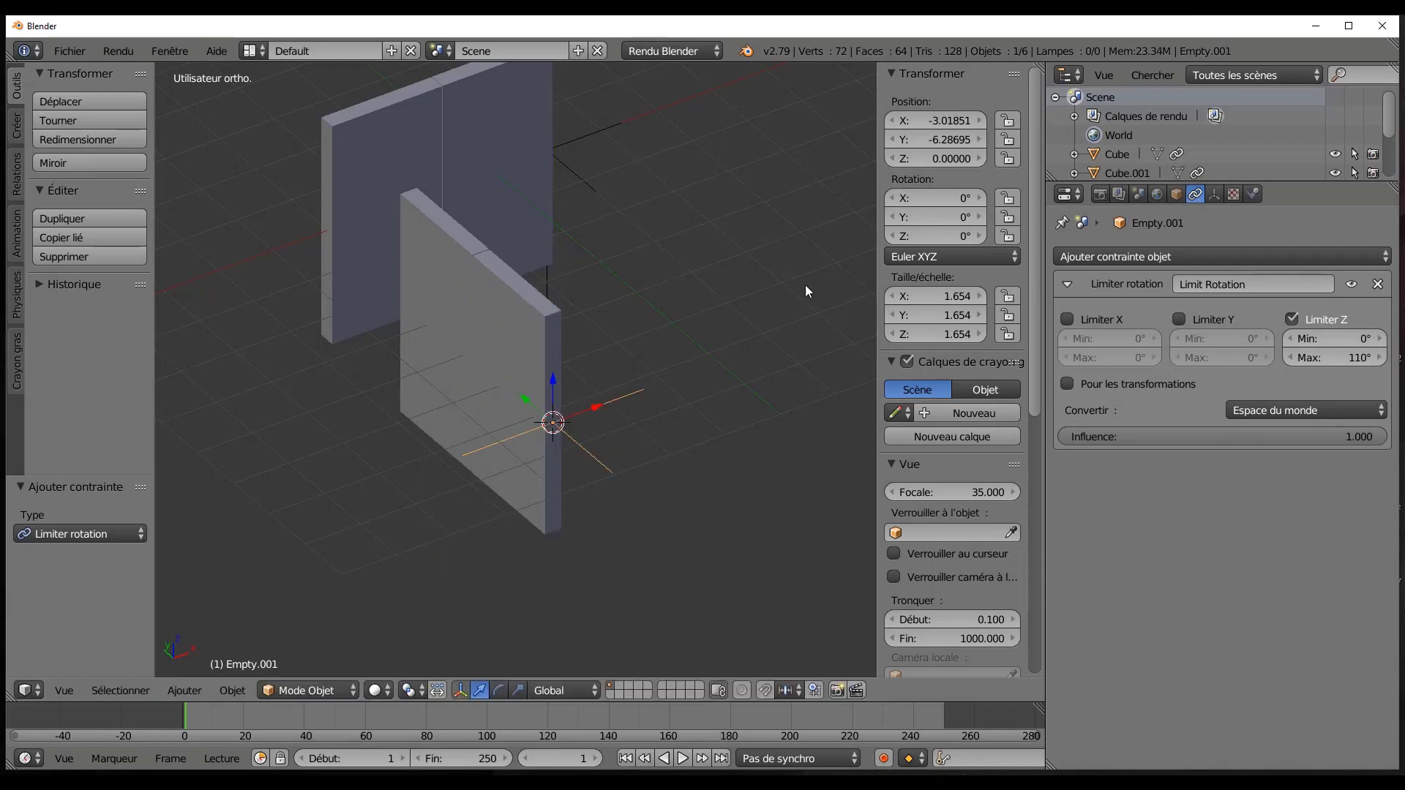
# Try sweeping the Empty's Z rotation value past the limit, and reset it to 0°.
pyautogui.moveTo(951, 238); pyautogui.dragTo(75, 246)
pyautogui.click(949, 238)
pyautogui.write('0')
pyautogui.press('Return')
# Add a Copy Rotation constraint to the duplicated panel nearest the original pair, copying only Z from Empty.001.
pyautogui.rightClick(448, 246)
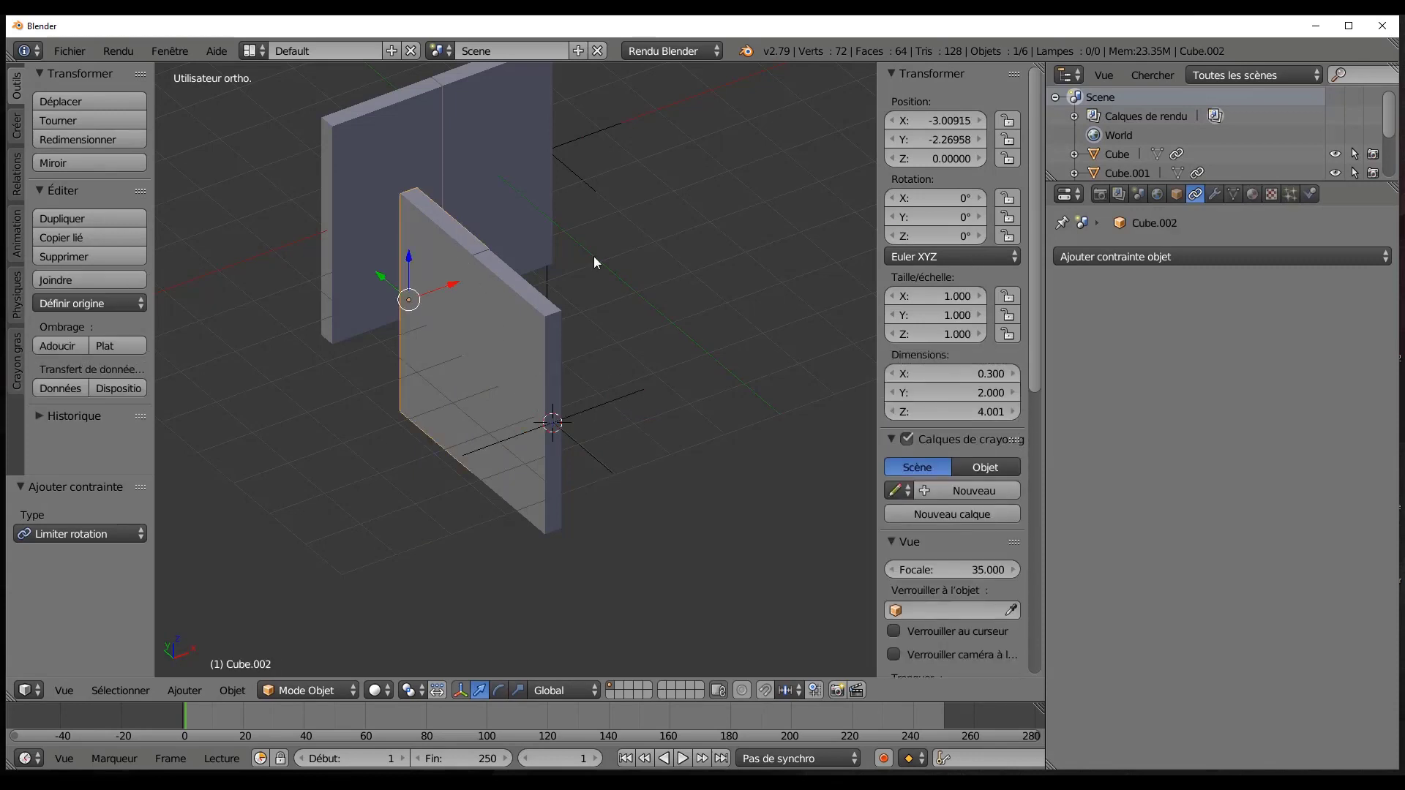
pyautogui.click(1267, 257)
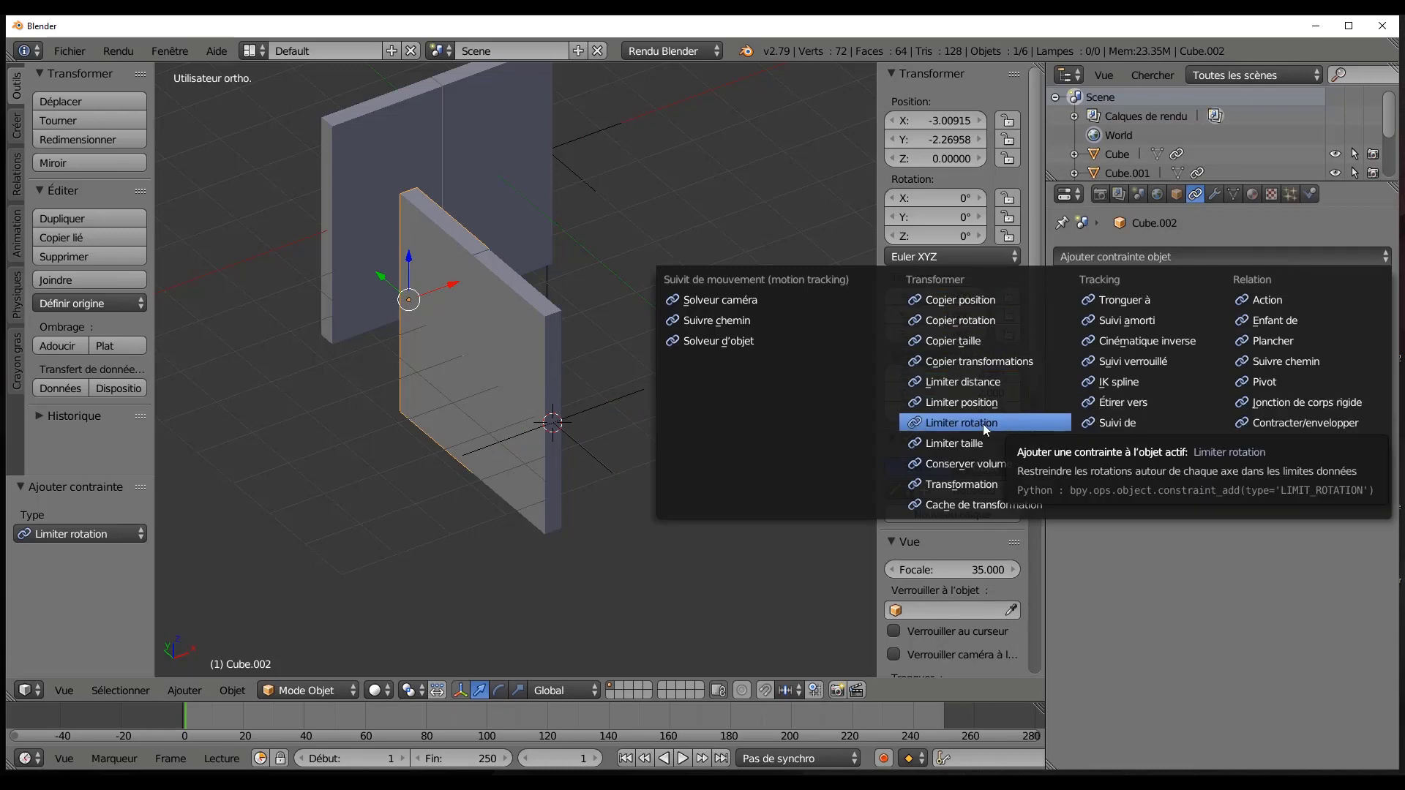
pyautogui.click(965, 321)
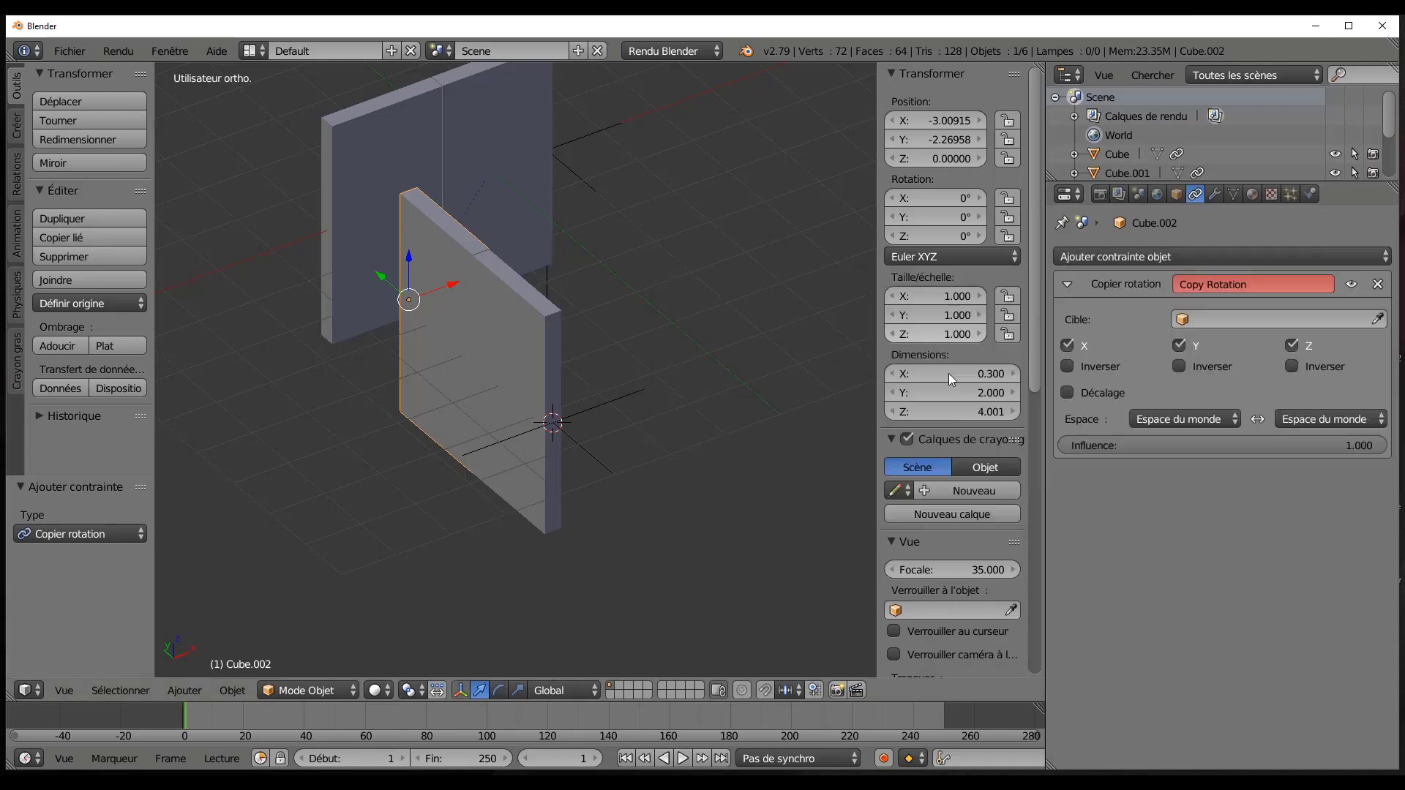
pyautogui.click(1182, 345)
pyautogui.click(1069, 347)
pyautogui.click(1217, 320)
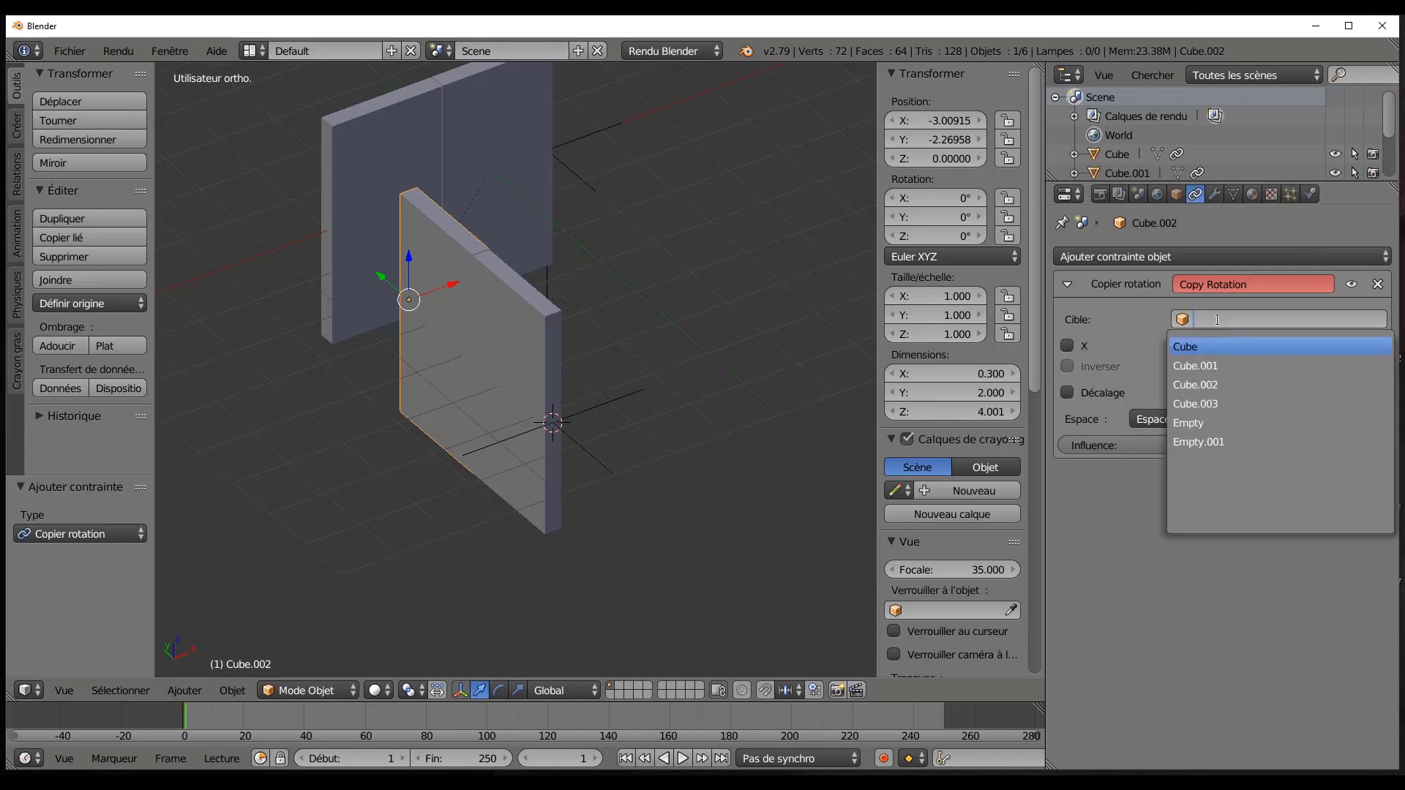
pyautogui.click(1214, 442)
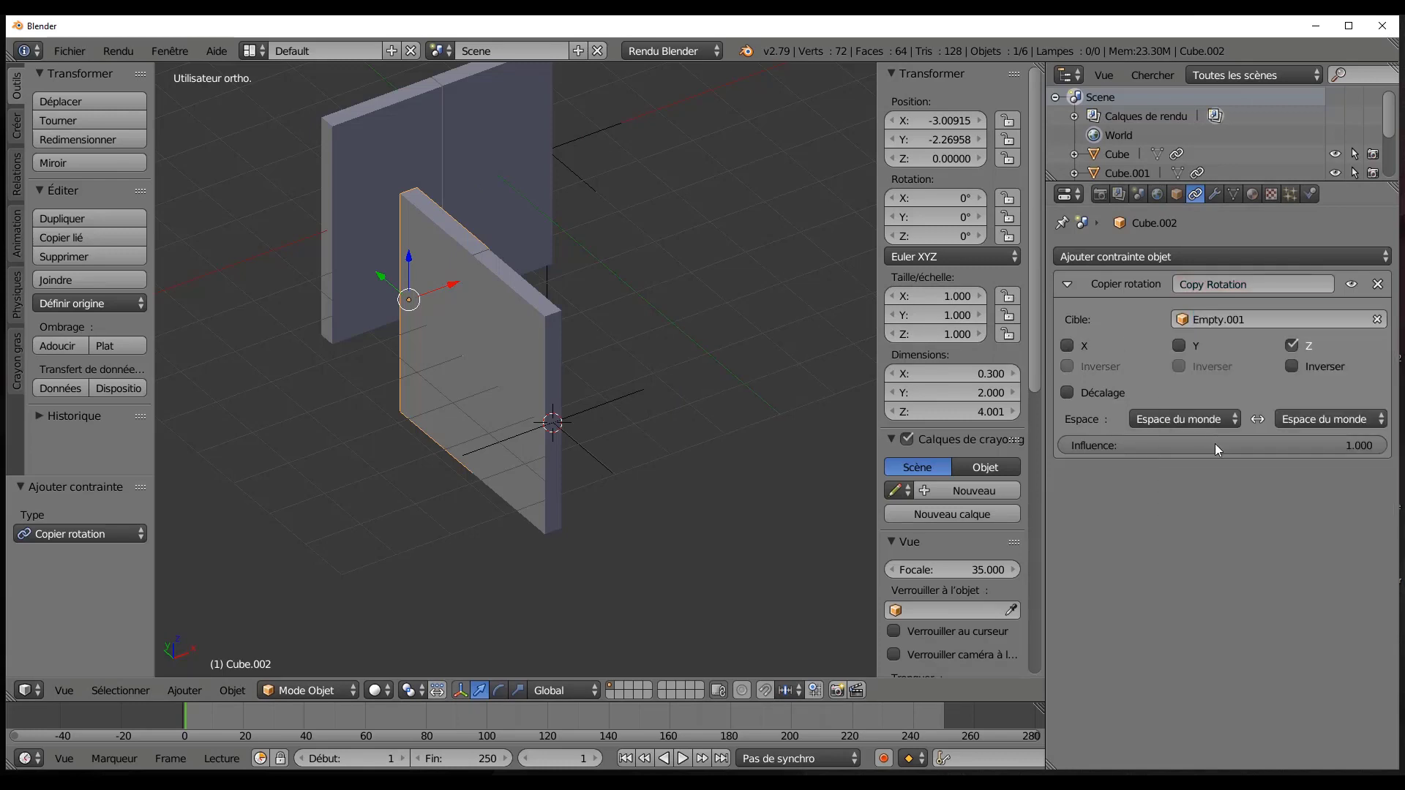
# Try rotating the Empty about Z with both duplicated panels constrained, and cancel the rotation.
pyautogui.rightClick(643, 392)
pyautogui.press('r')
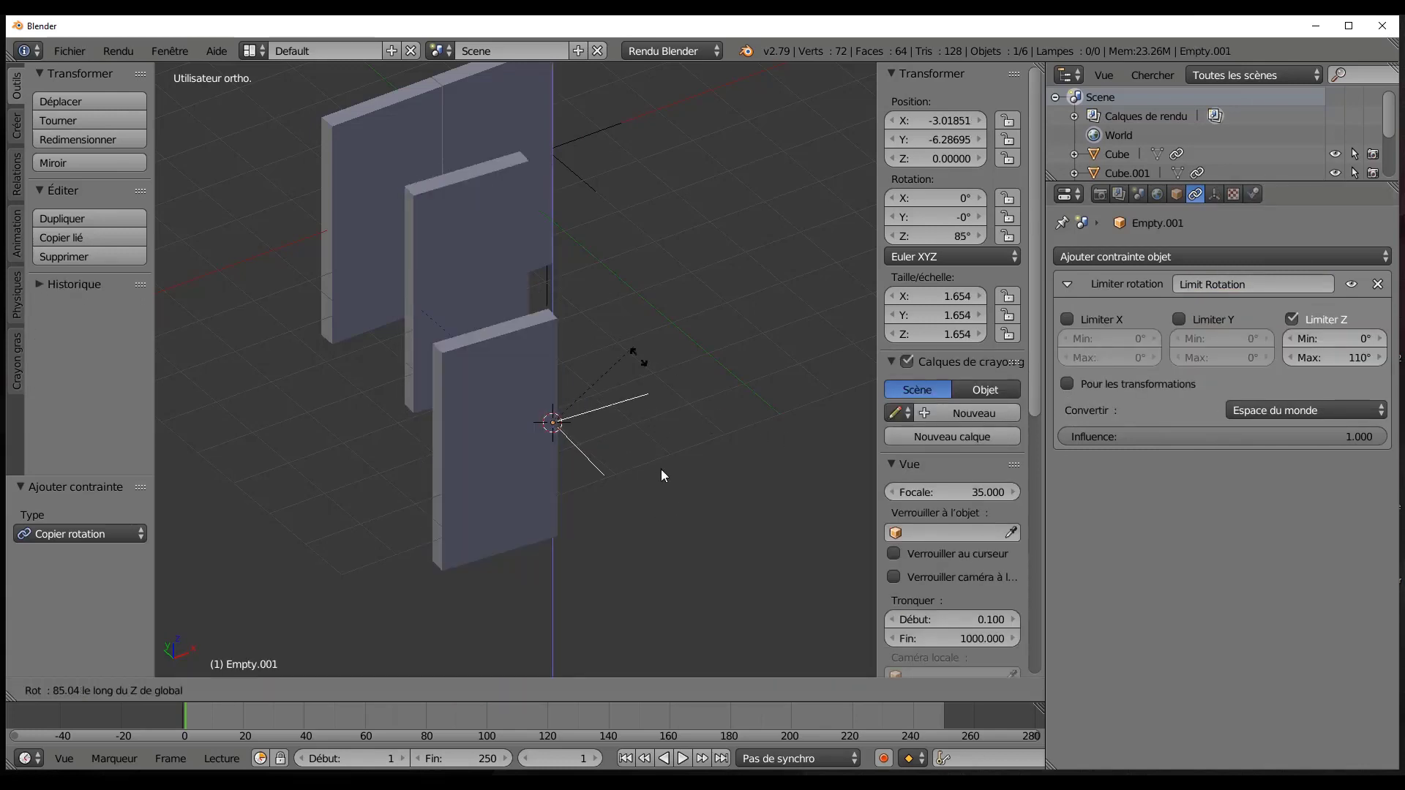
pyautogui.press('Escape')
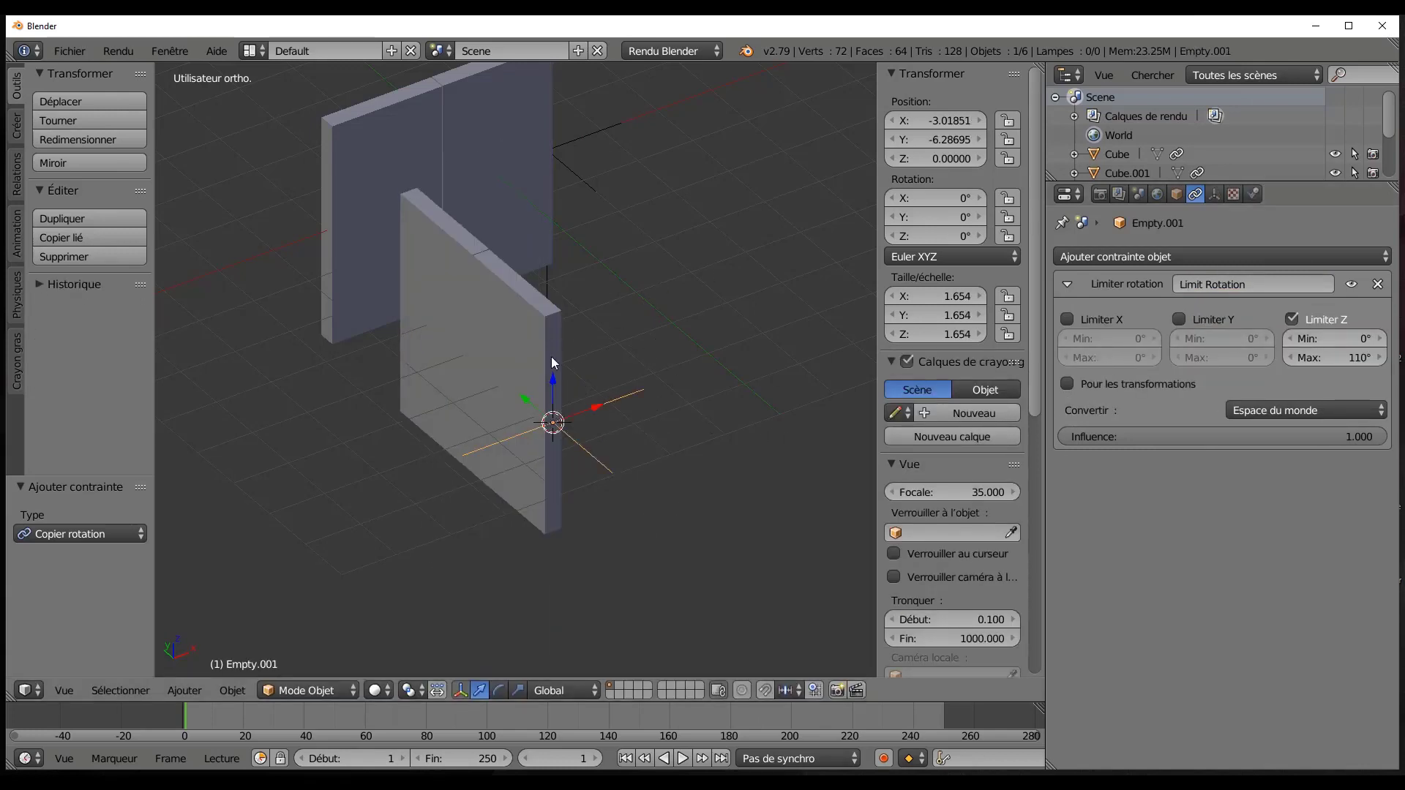
# Invert the Z axis in the Cube.002 panel's Copy Rotation constraint, and try rotating Empty.001 about Z before cancelling the rotation.
pyautogui.rightClick(458, 262)
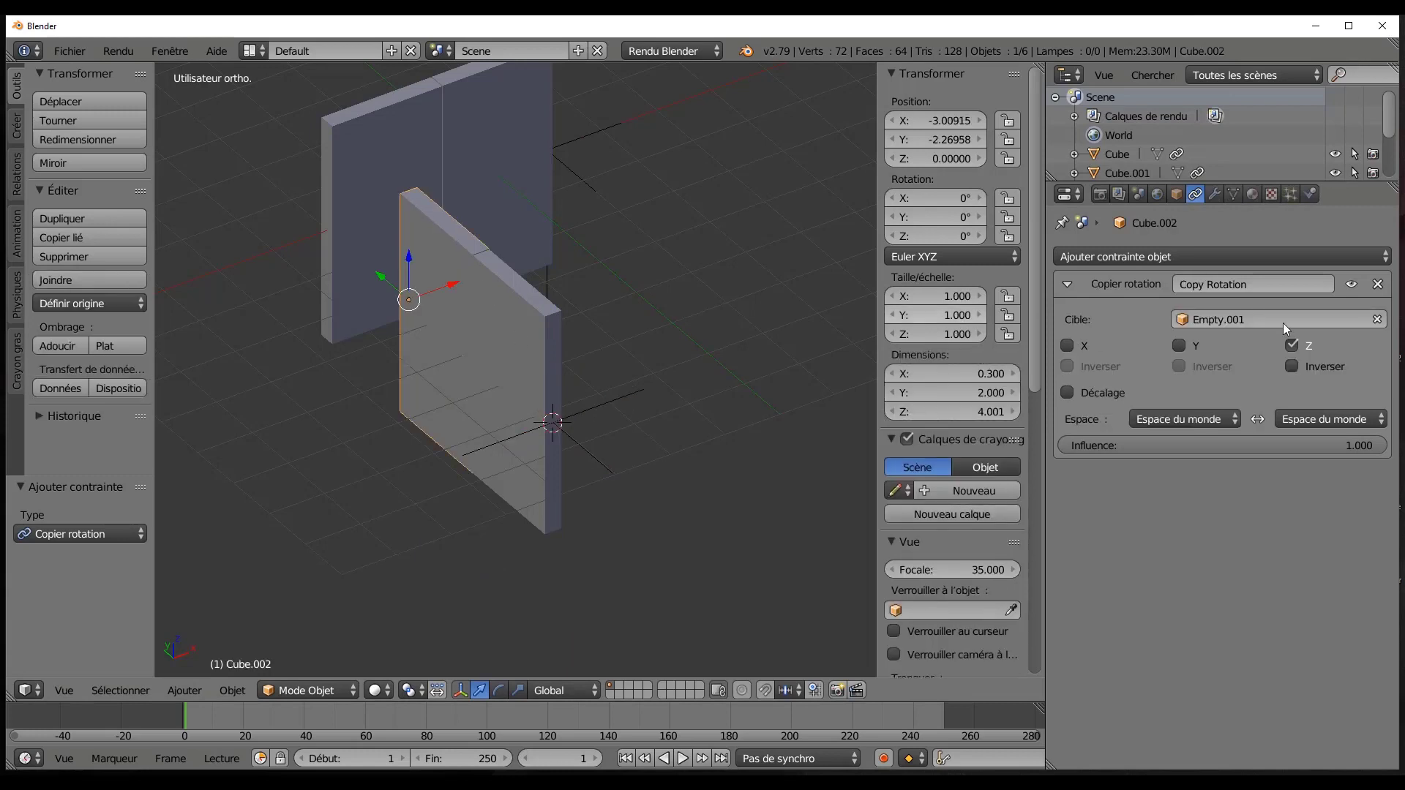
pyautogui.click(1291, 366)
pyautogui.rightClick(627, 391)
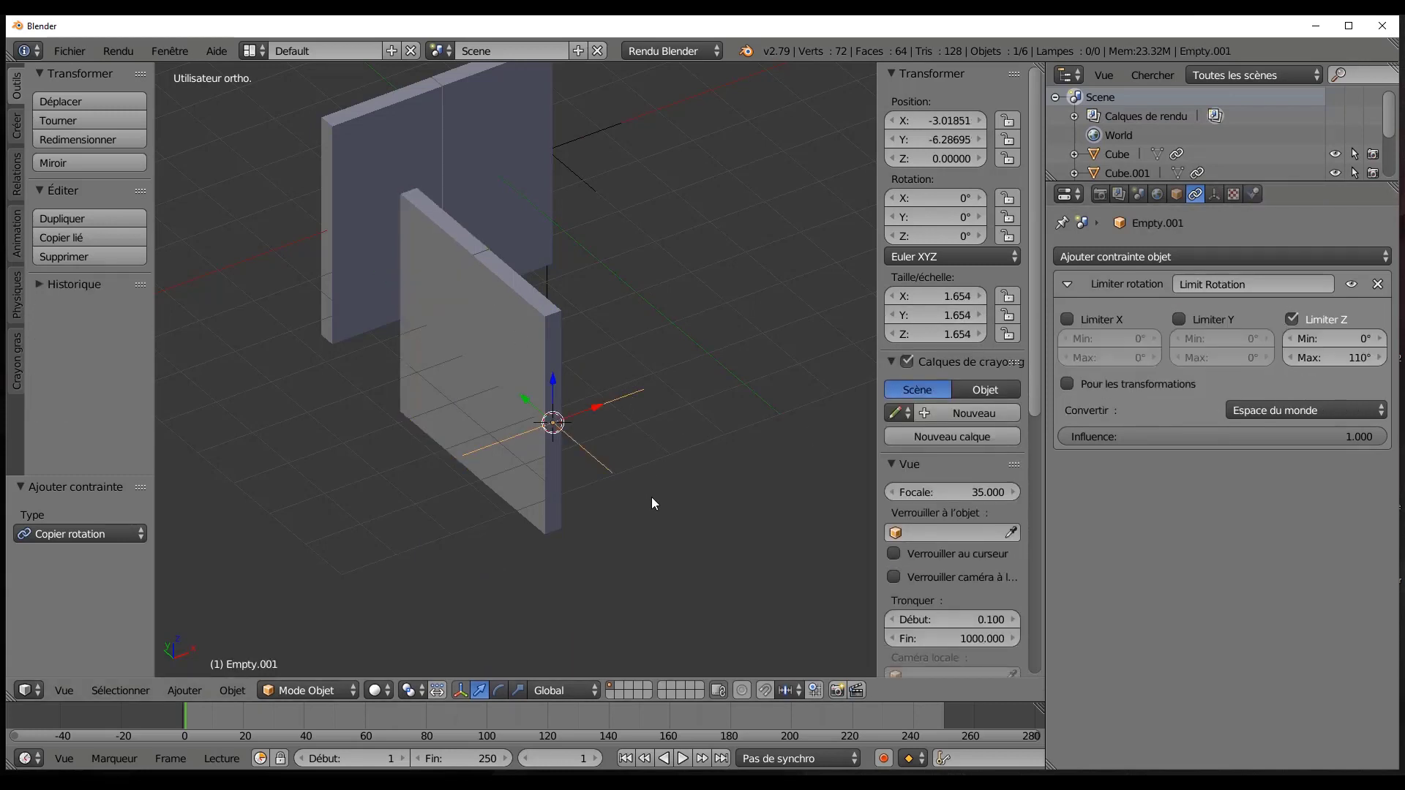
pyautogui.press('r')
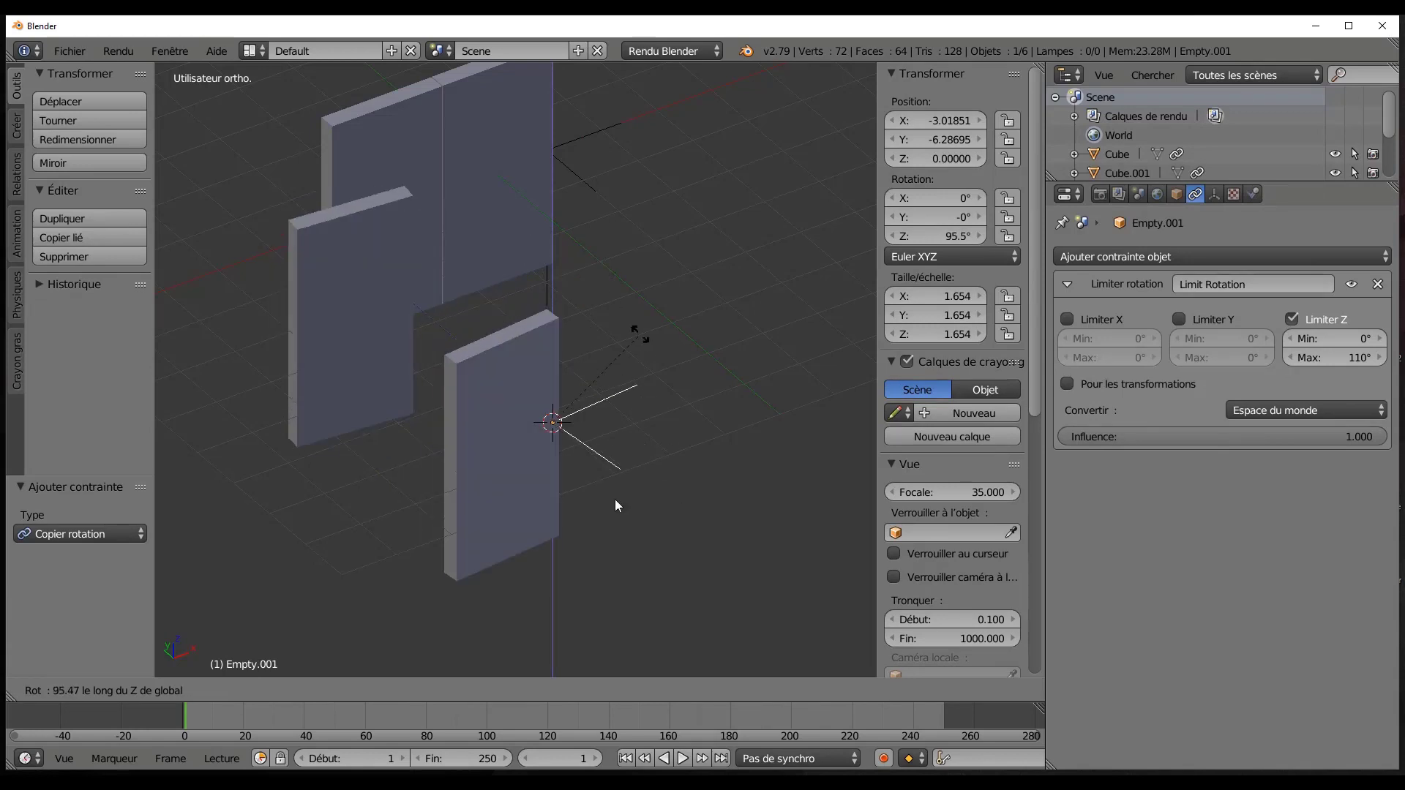
pyautogui.press('Escape')
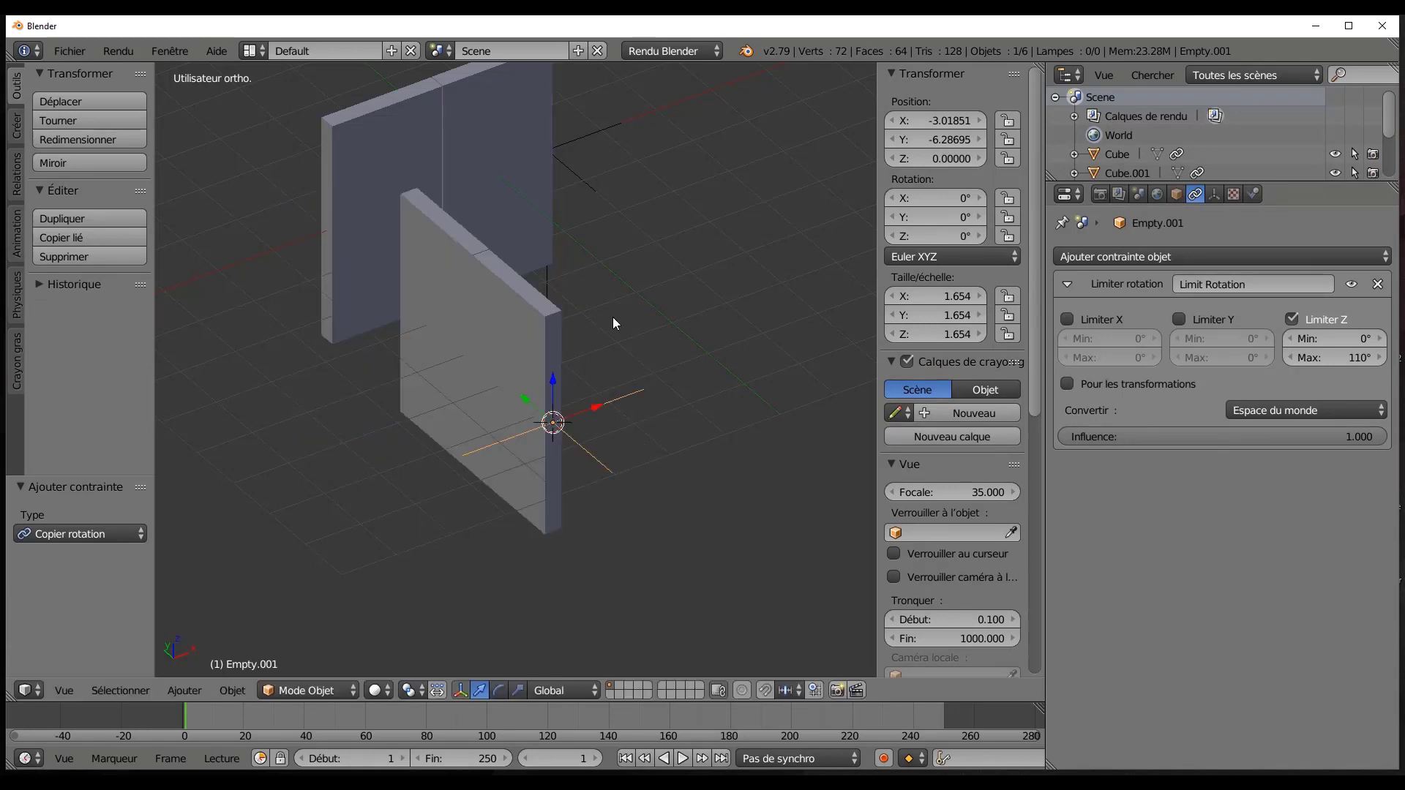
# Duplicate the Cube.003 panel, place the copy about 3.74 in X and -1.35 in Y away, and delete its Copy Rotation constraint.
pyautogui.scroll(-2, 553, 378)
pyautogui.moveTo(550, 382); pyautogui.dragTo(534, 344, button='middle')
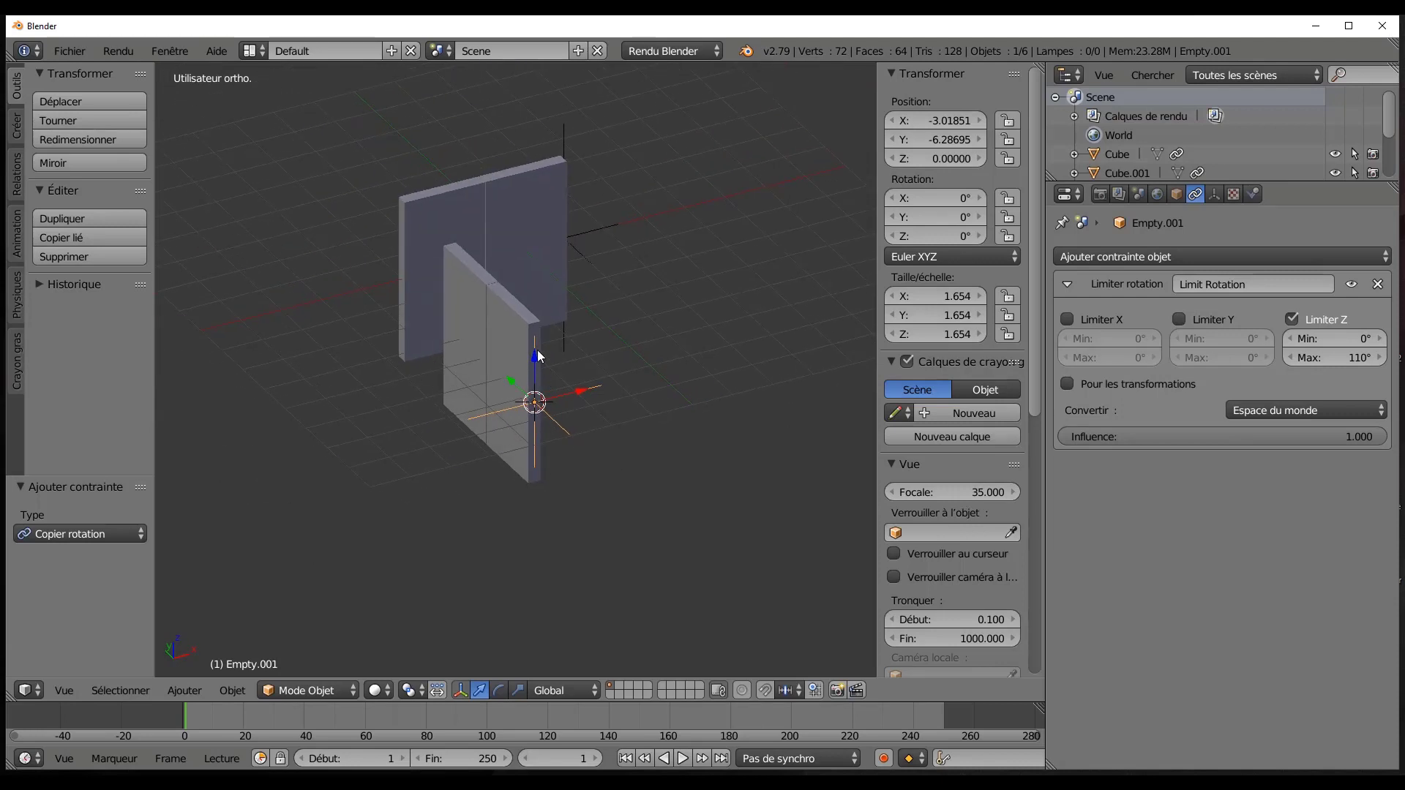
pyautogui.rightClick(527, 340)
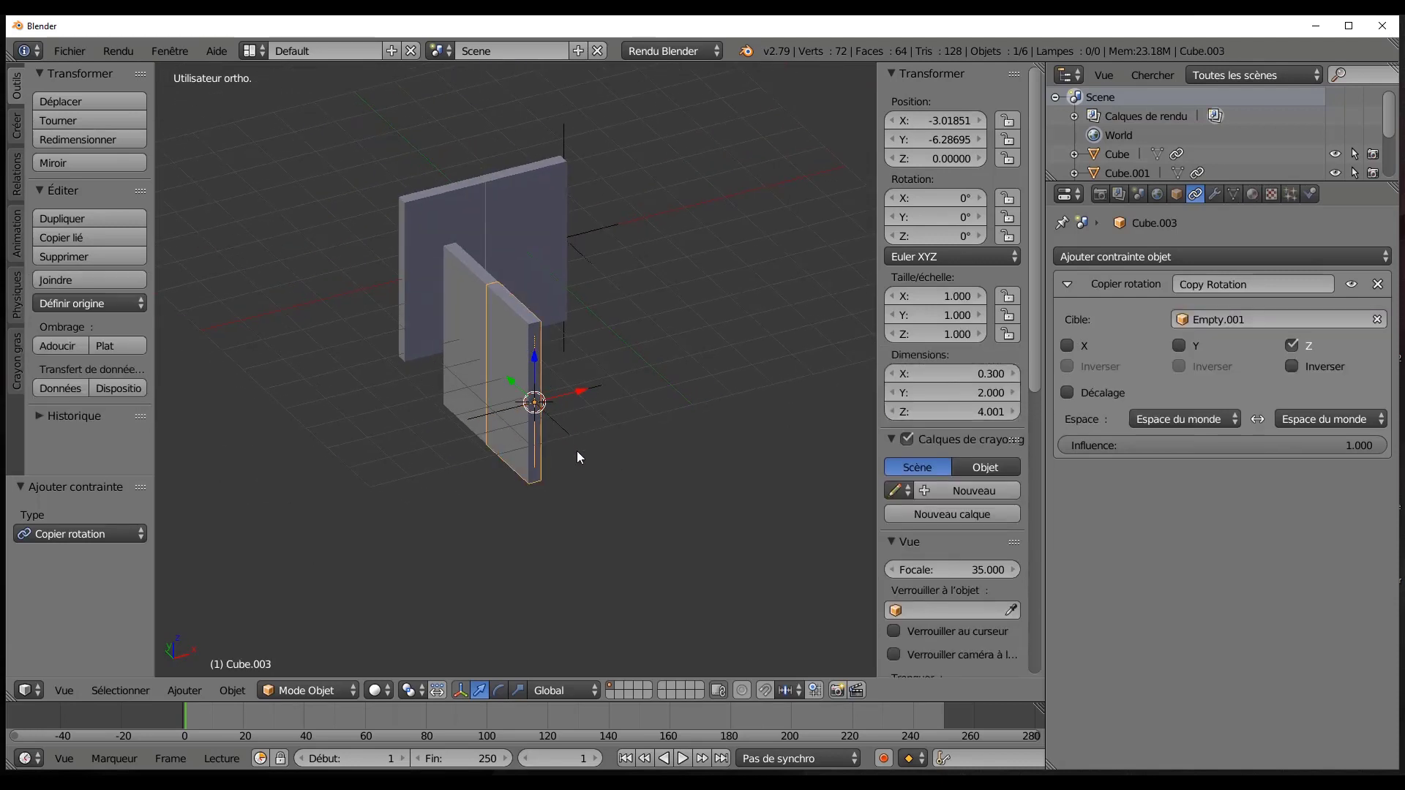
pyautogui.hotkey('shift', 'd')
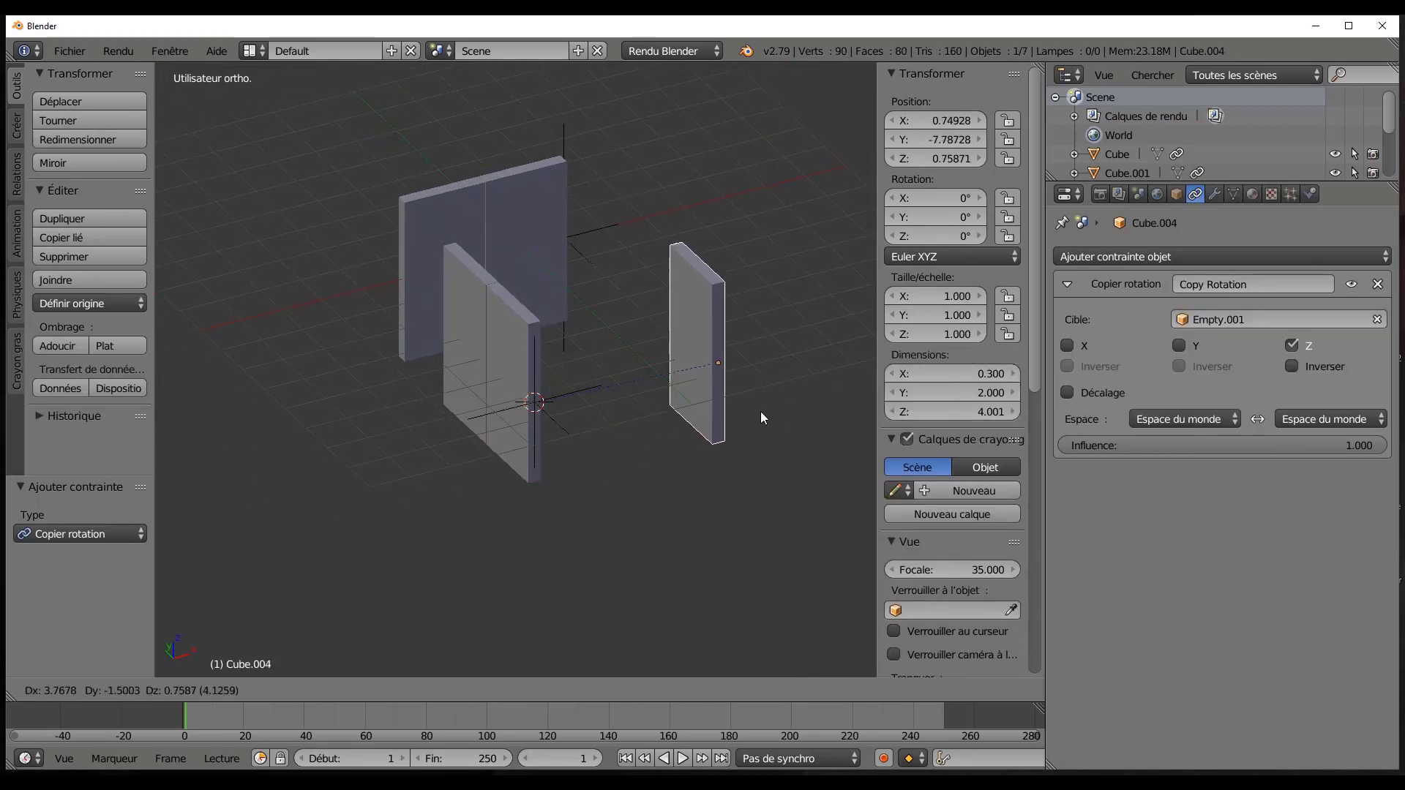
pyautogui.click(757, 400)
pyautogui.moveTo(696, 496); pyautogui.dragTo(656, 469, button='middle')
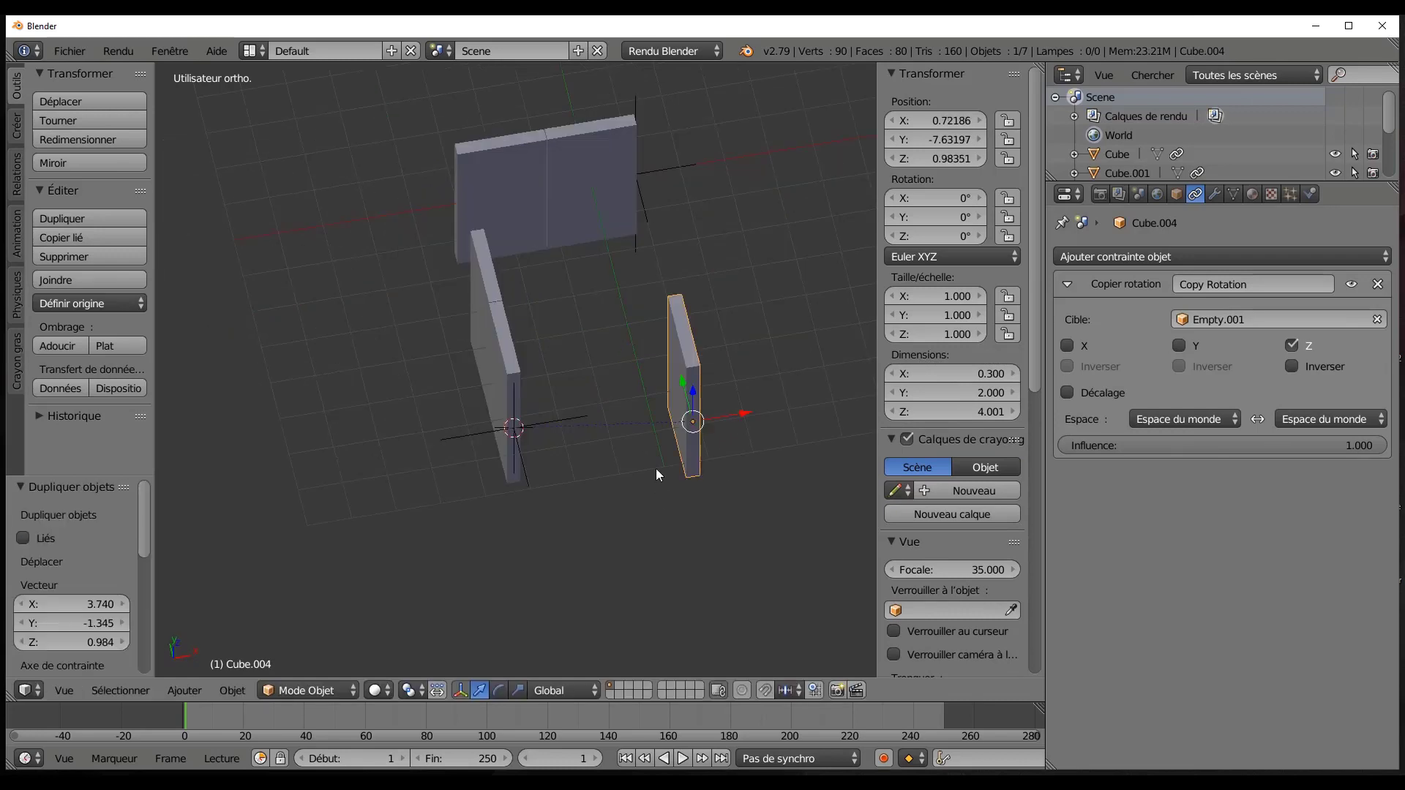
pyautogui.moveTo(572, 442); pyautogui.dragTo(637, 473, button='middle')
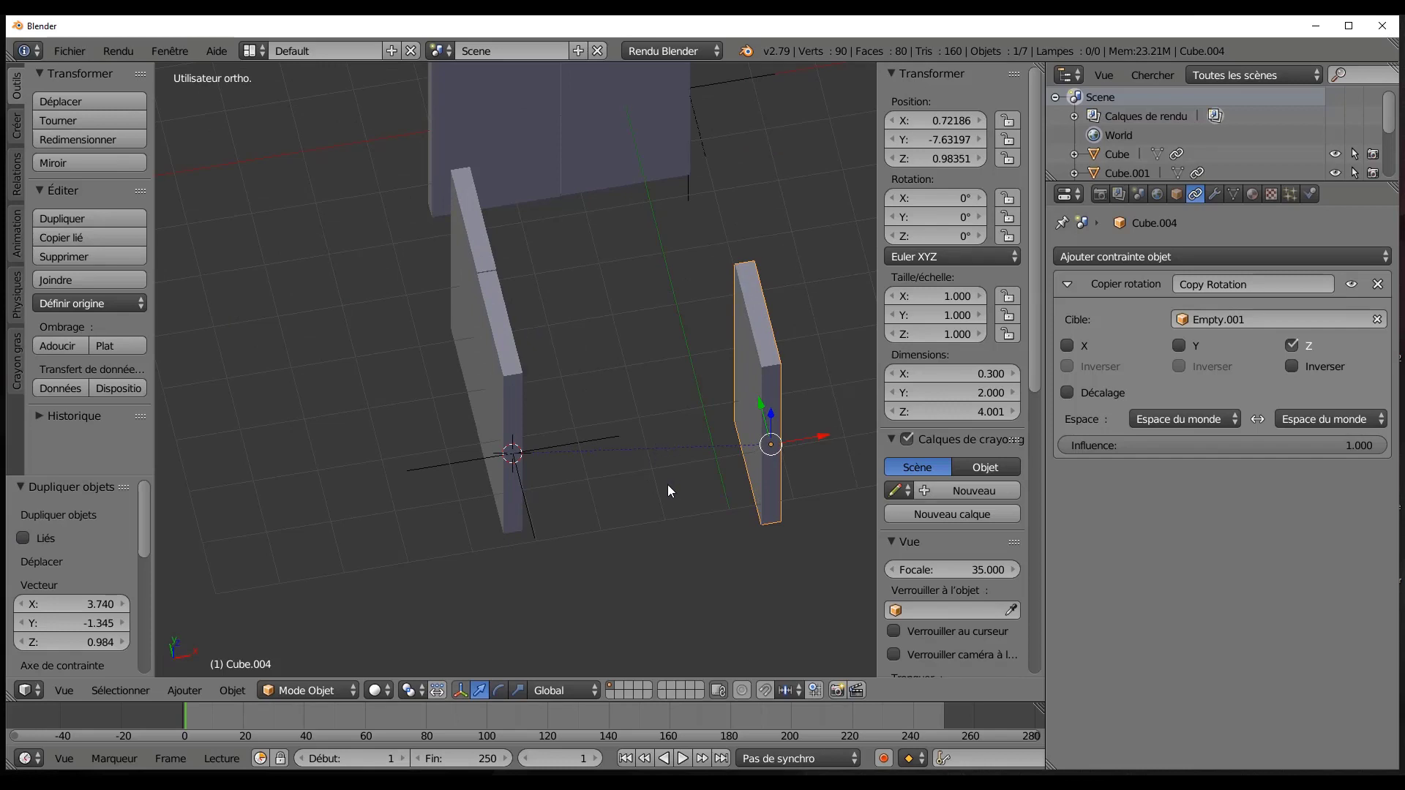
pyautogui.click(1377, 285)
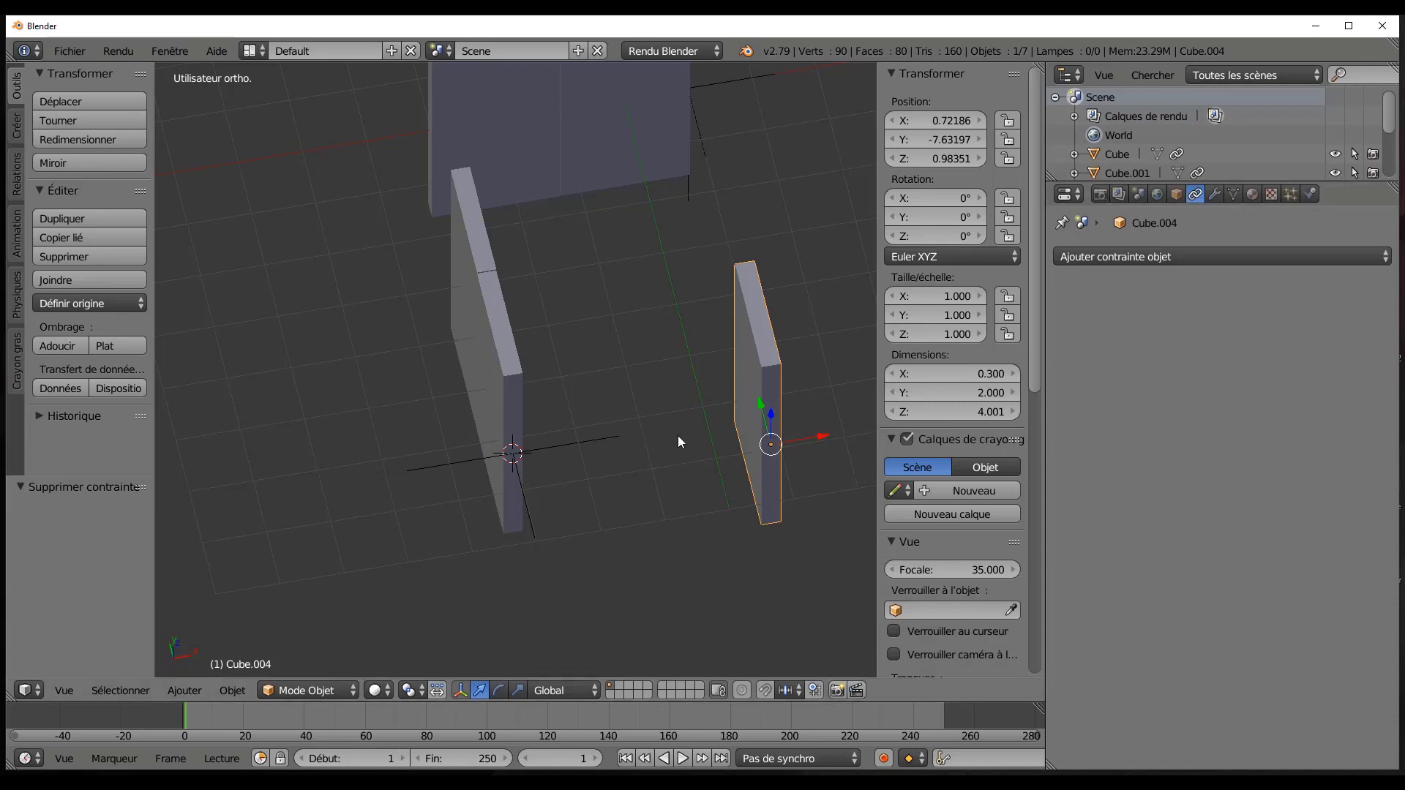
pyautogui.hotkey('ctrl', 'a')
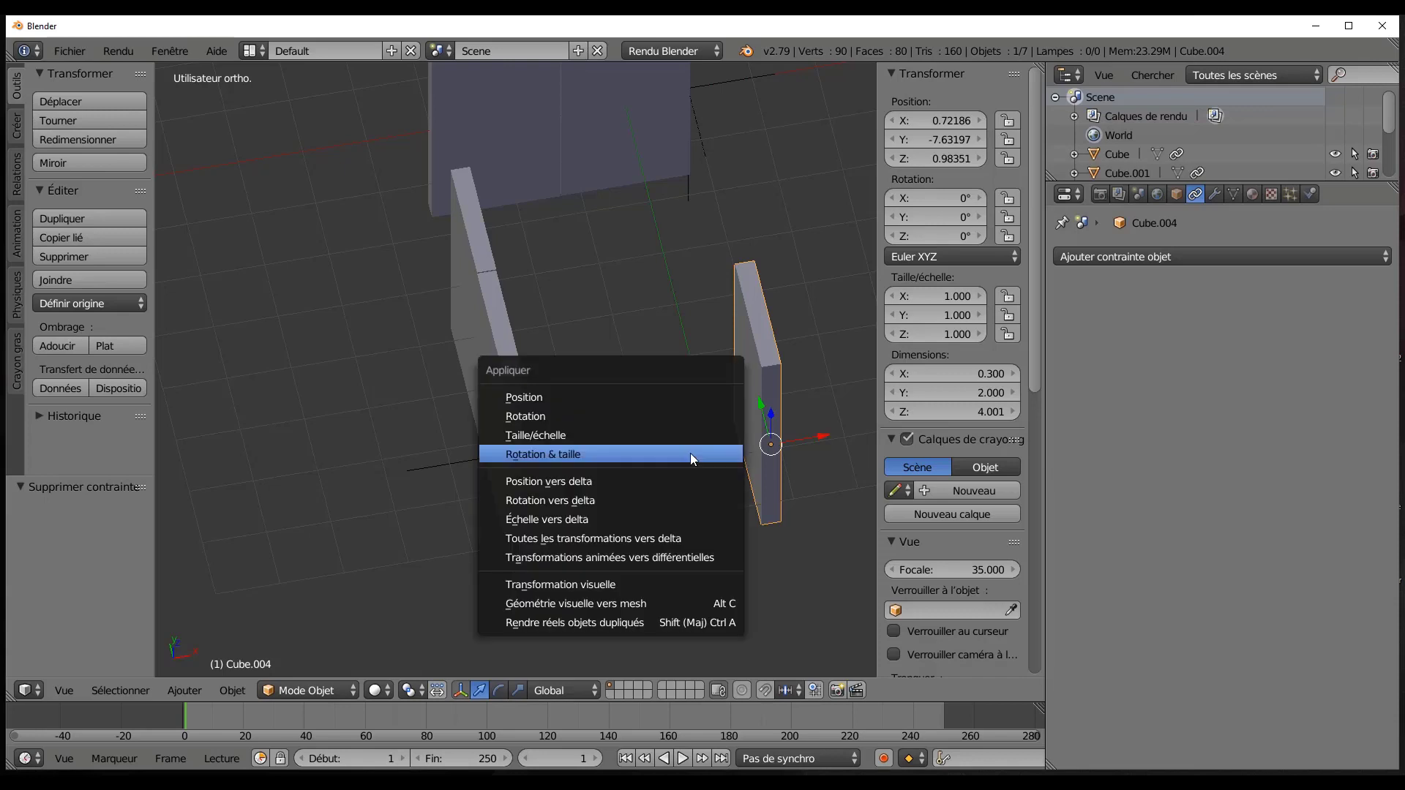
pyautogui.hotkey('ctrl', 'a')
pyautogui.press('Escape')
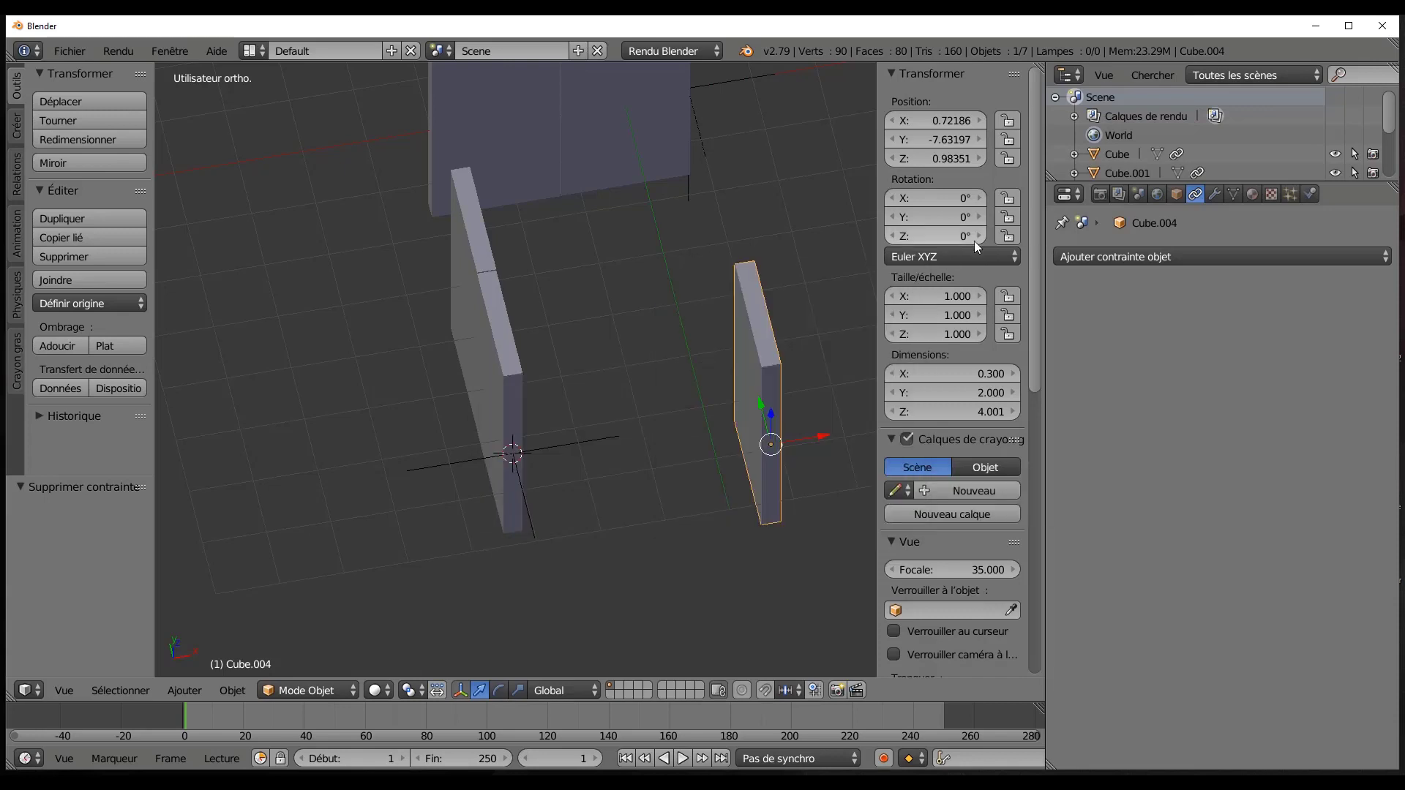
# Rotate the newly duplicated panel 90° about the global Z axis in top view.
pyautogui.moveTo(782, 414); pyautogui.dragTo(728, 458, button='middle')
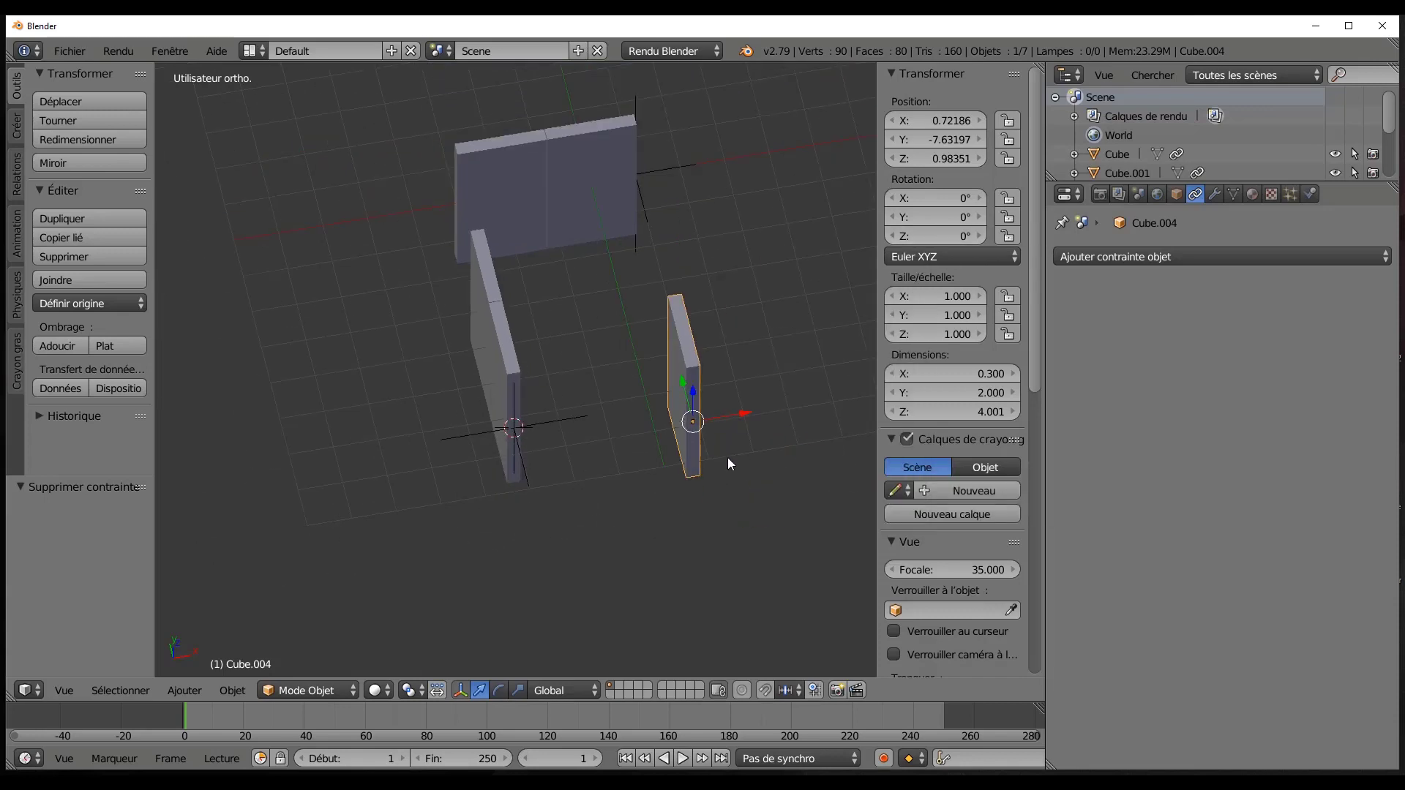
pyautogui.press('KP_7')
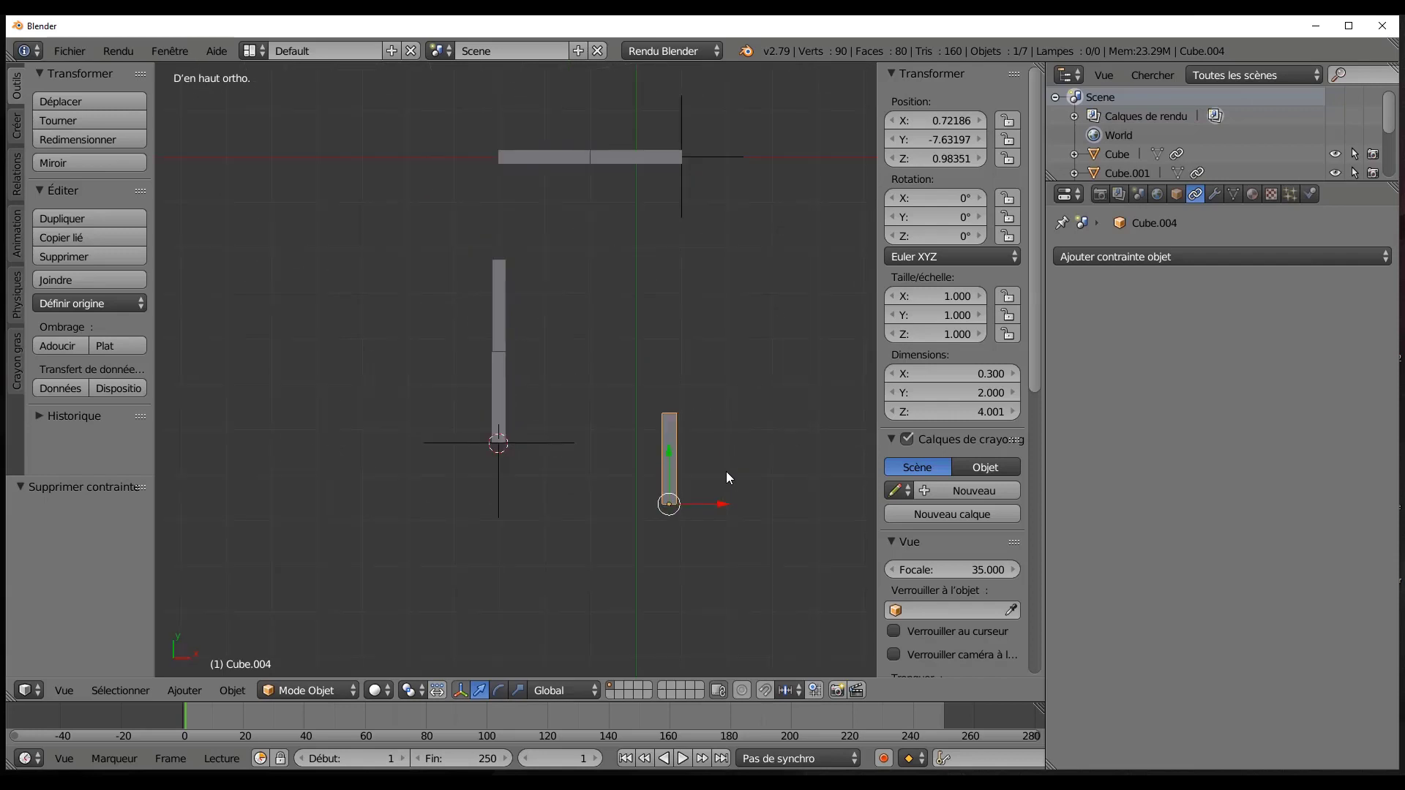
pyautogui.press('r')
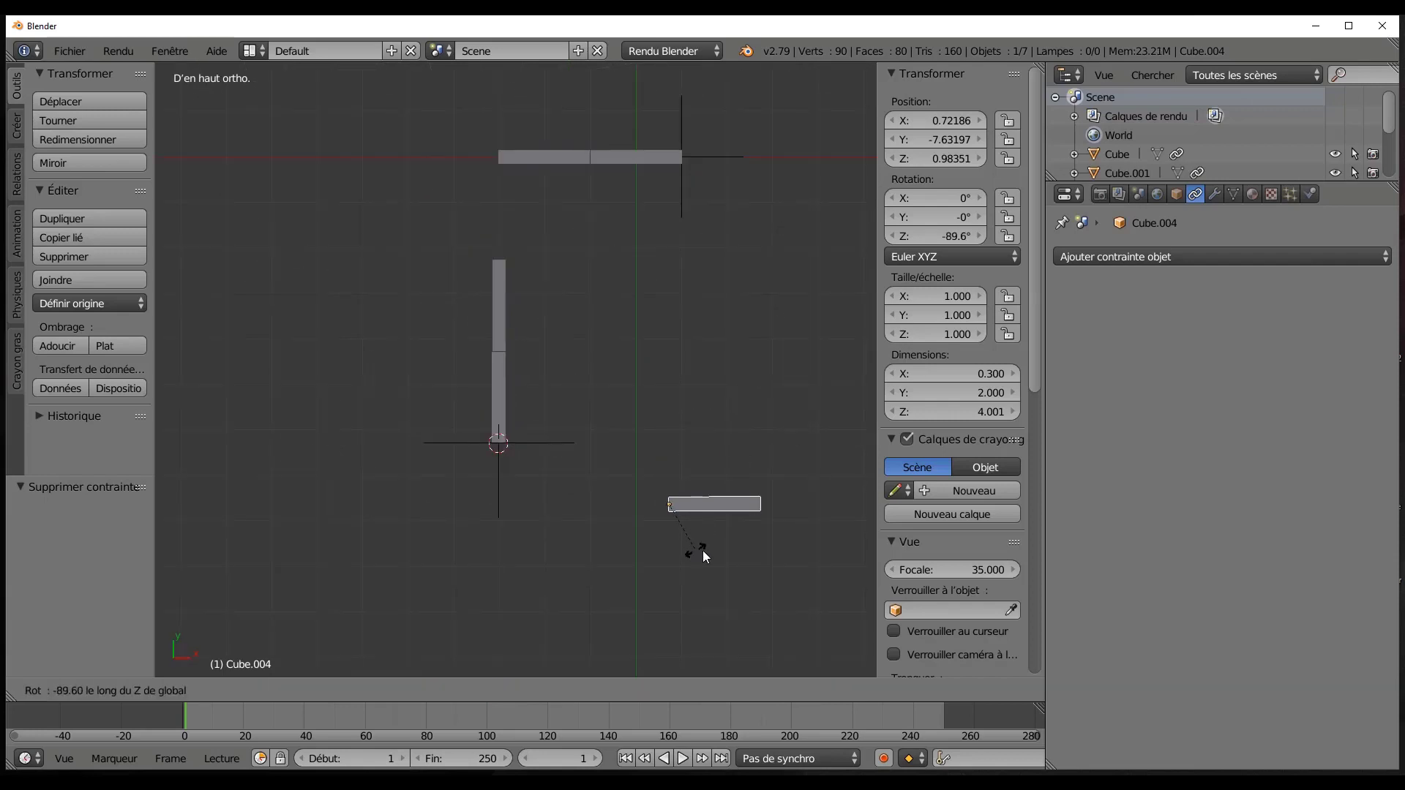
pyautogui.press('0')
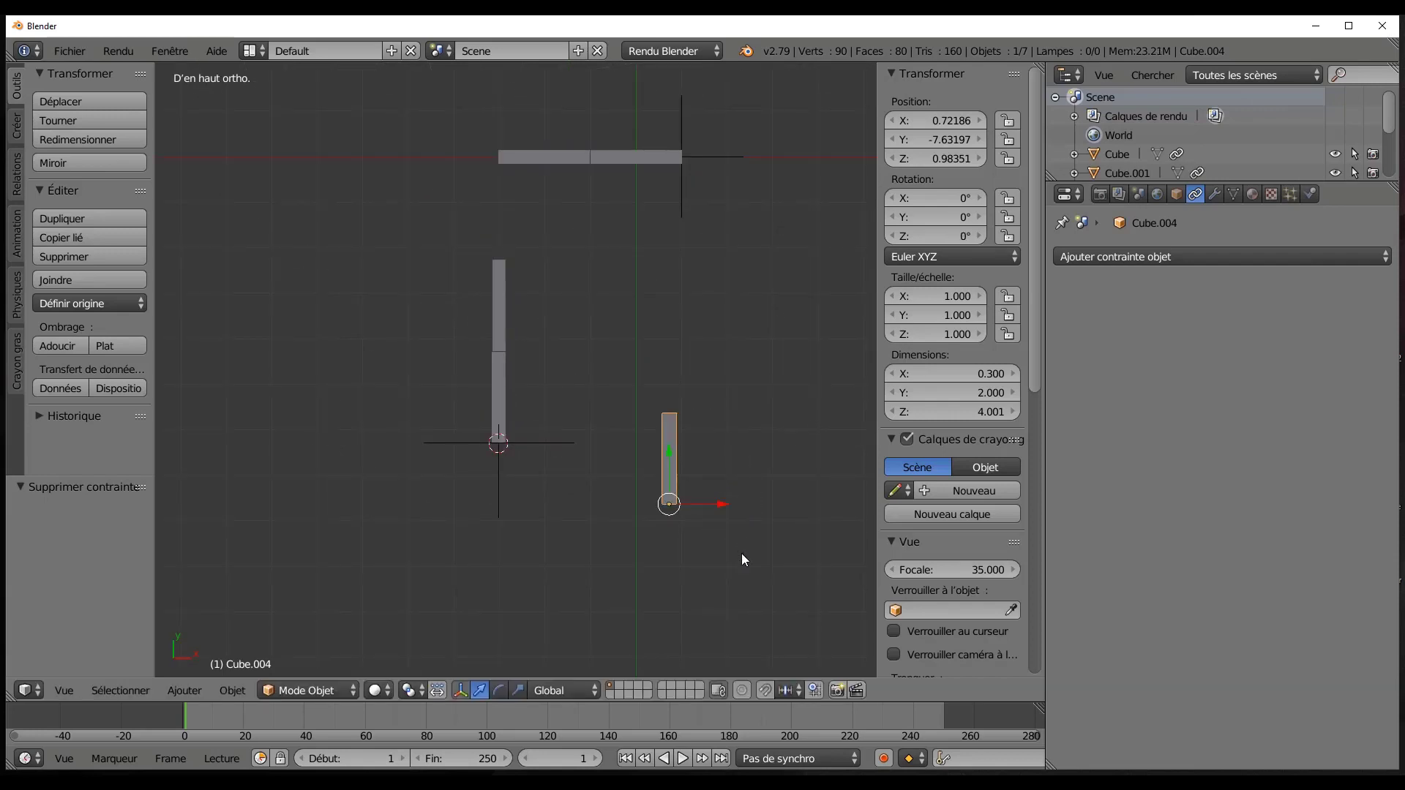
pyautogui.write('90')
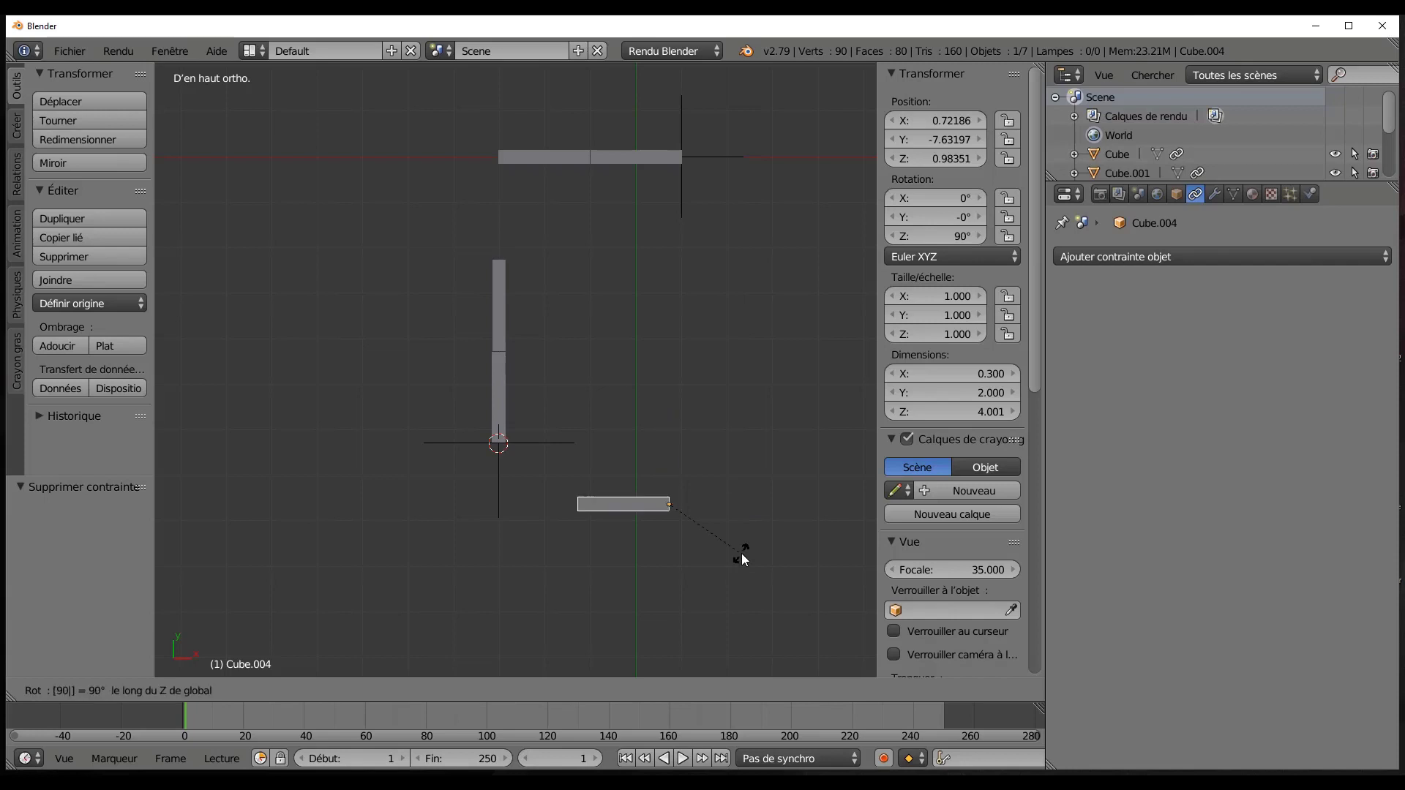
pyautogui.press('Return')
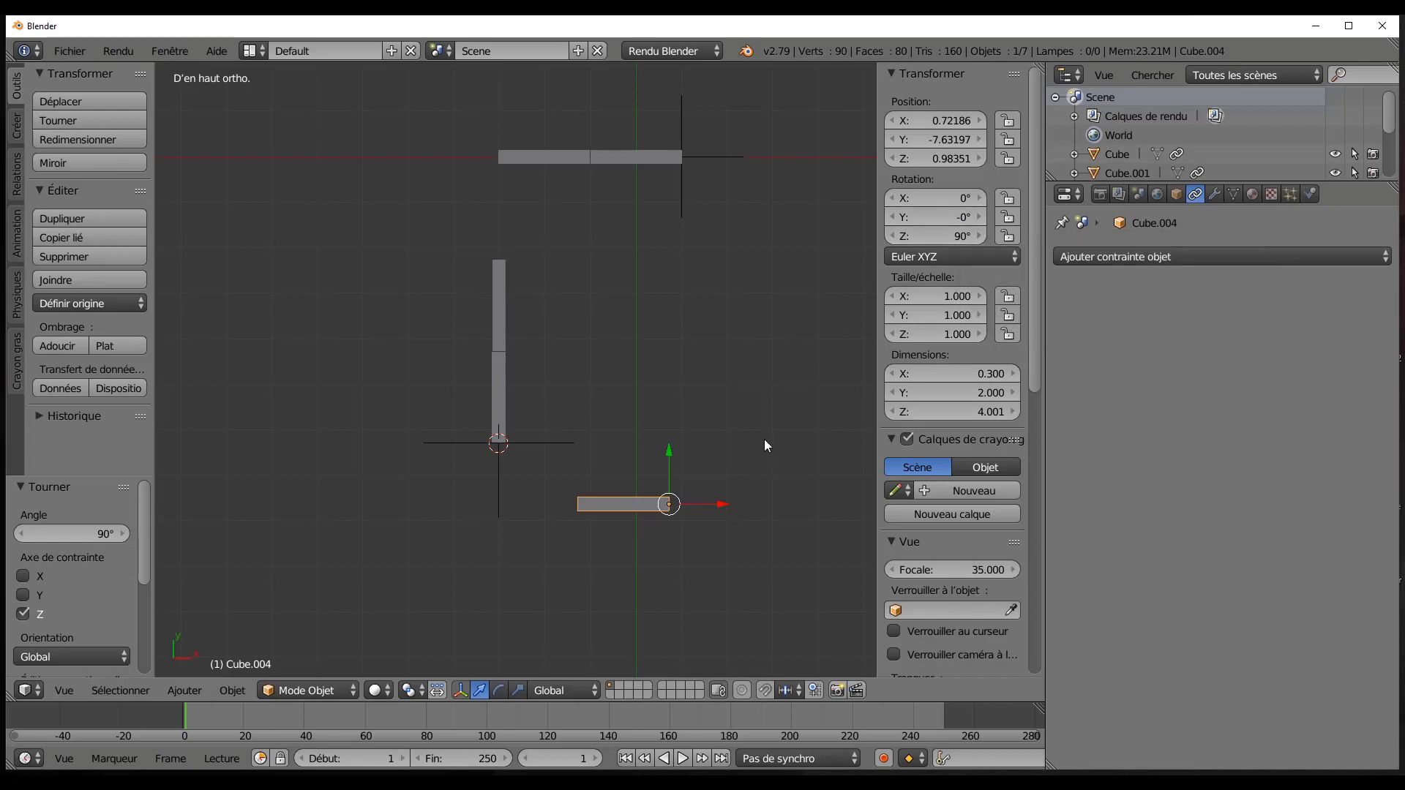
# Try a Z rotation of 104° on the panel, undo it, and apply the panel's rotation and scale.
pyautogui.moveTo(936, 236); pyautogui.dragTo(958, 236)
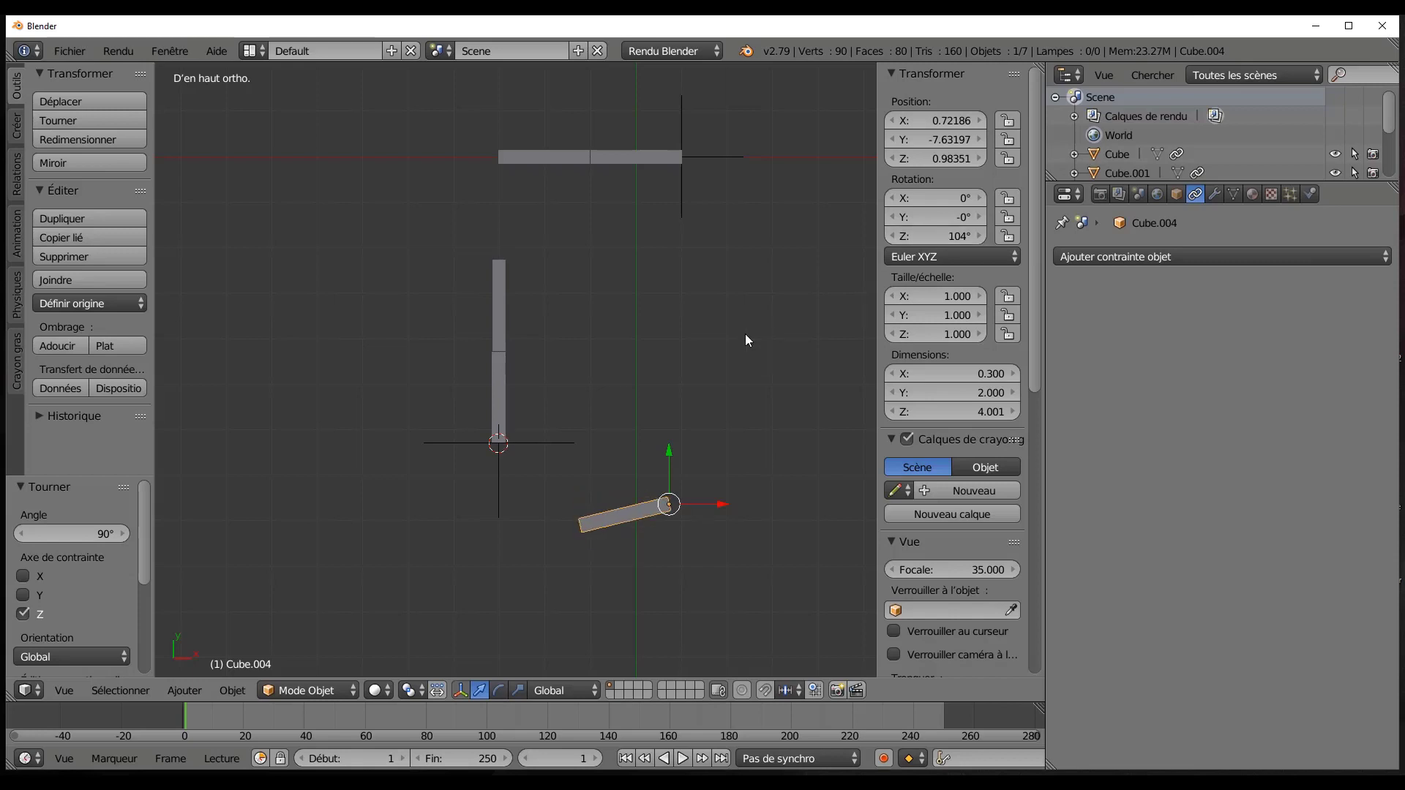
pyautogui.hotkey('ctrl', 'z')
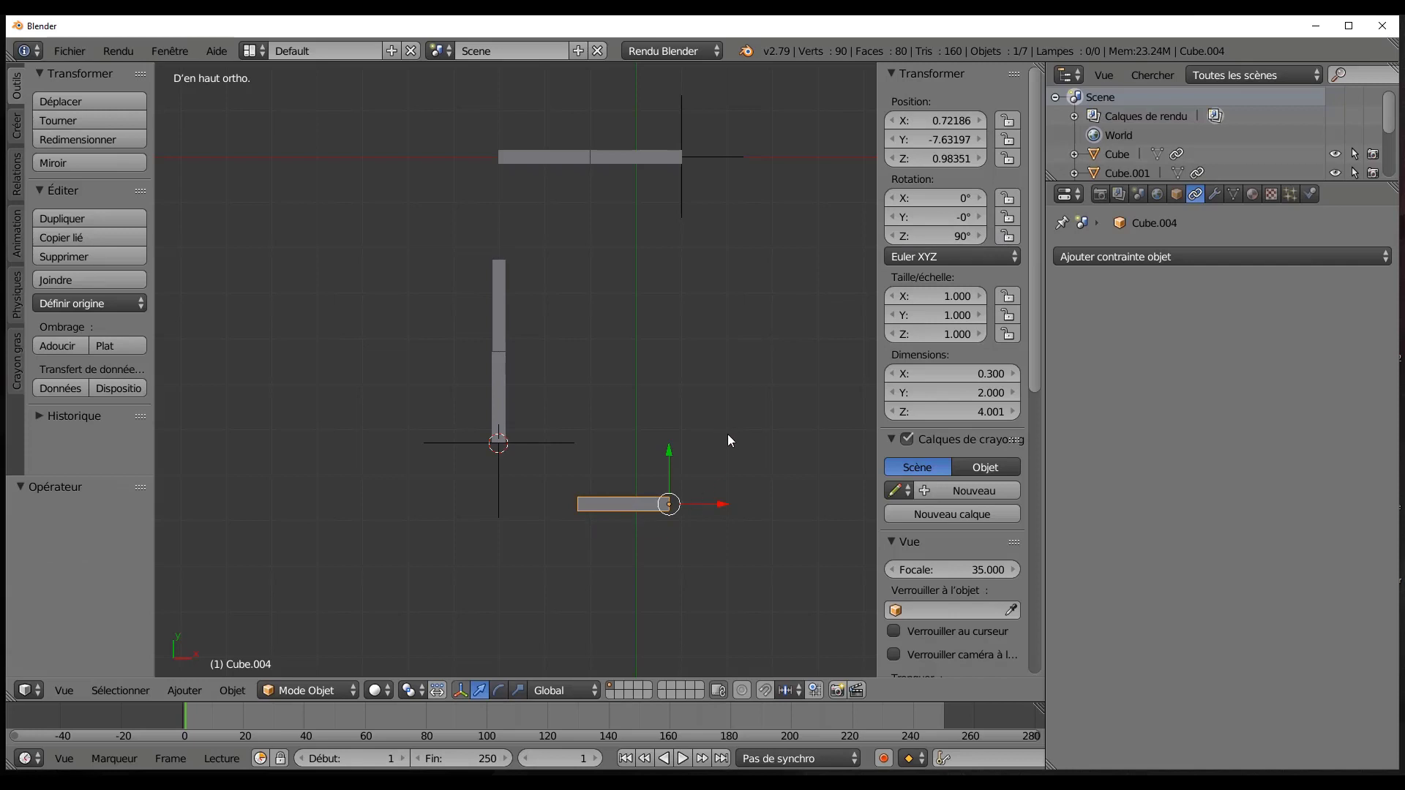
pyautogui.hotkey('ctrl', 'a')
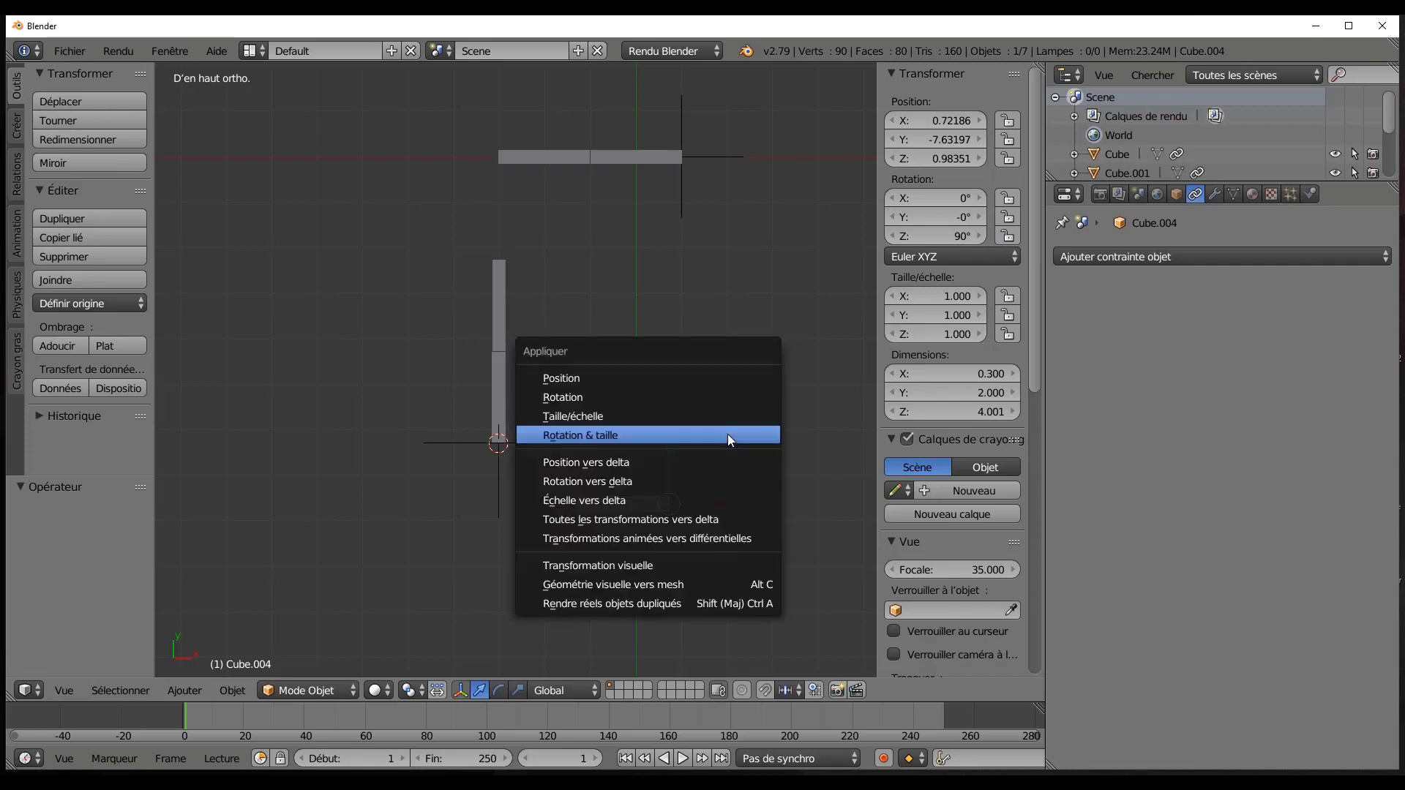
pyautogui.click(635, 434)
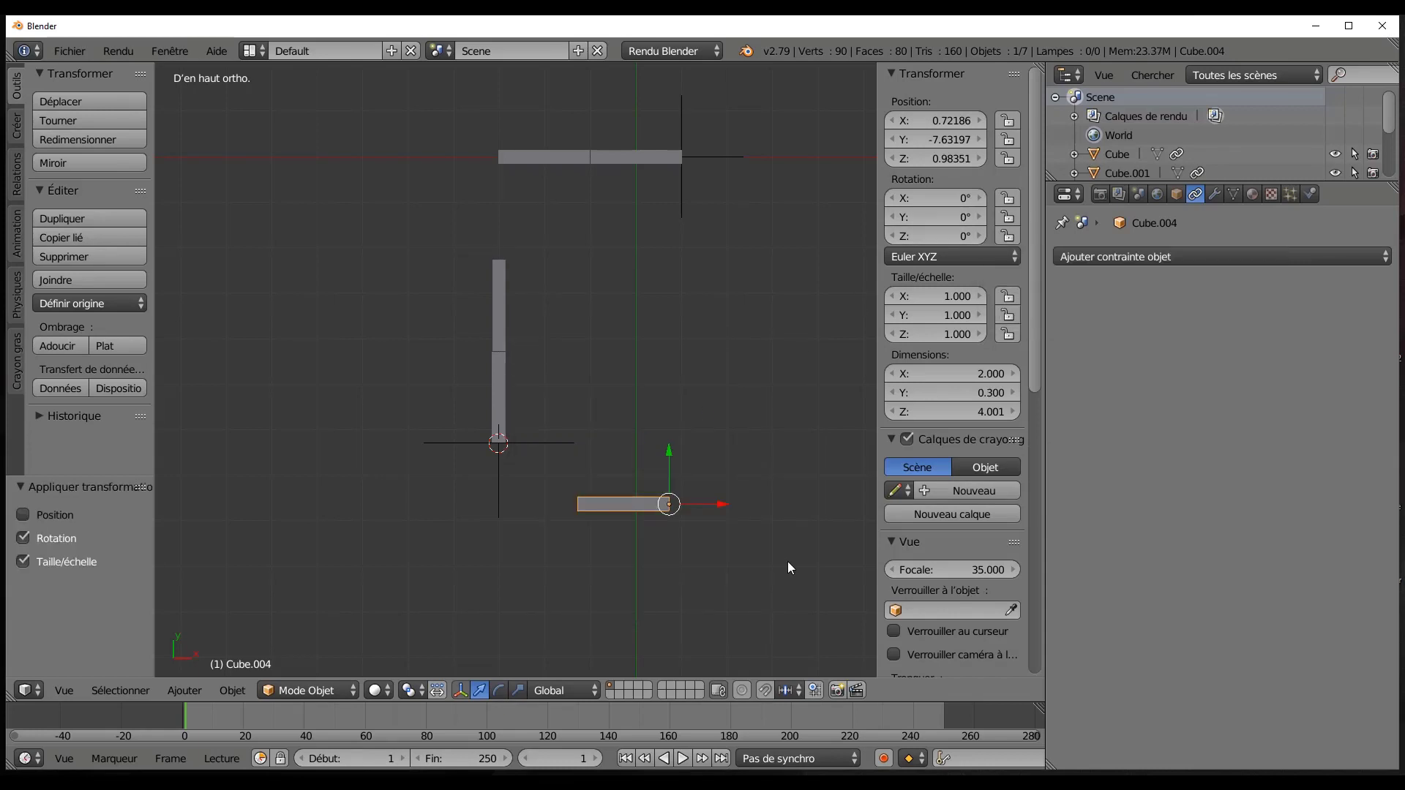
# Duplicate the Cube.004 panel nearly in place and rotate the copy 180° about Z.
pyautogui.moveTo(878, 468); pyautogui.dragTo(931, 468)
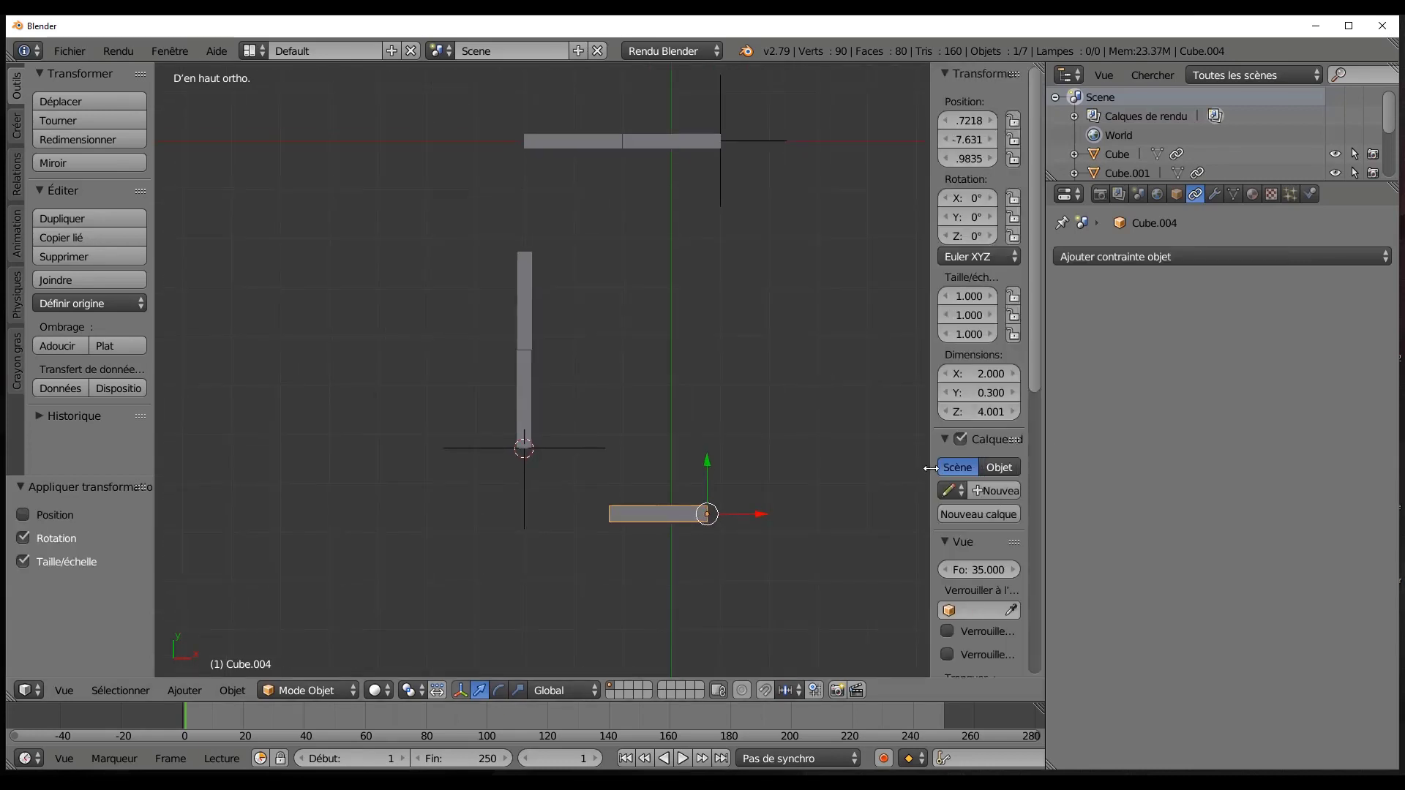
pyautogui.scroll(3, 710, 465)
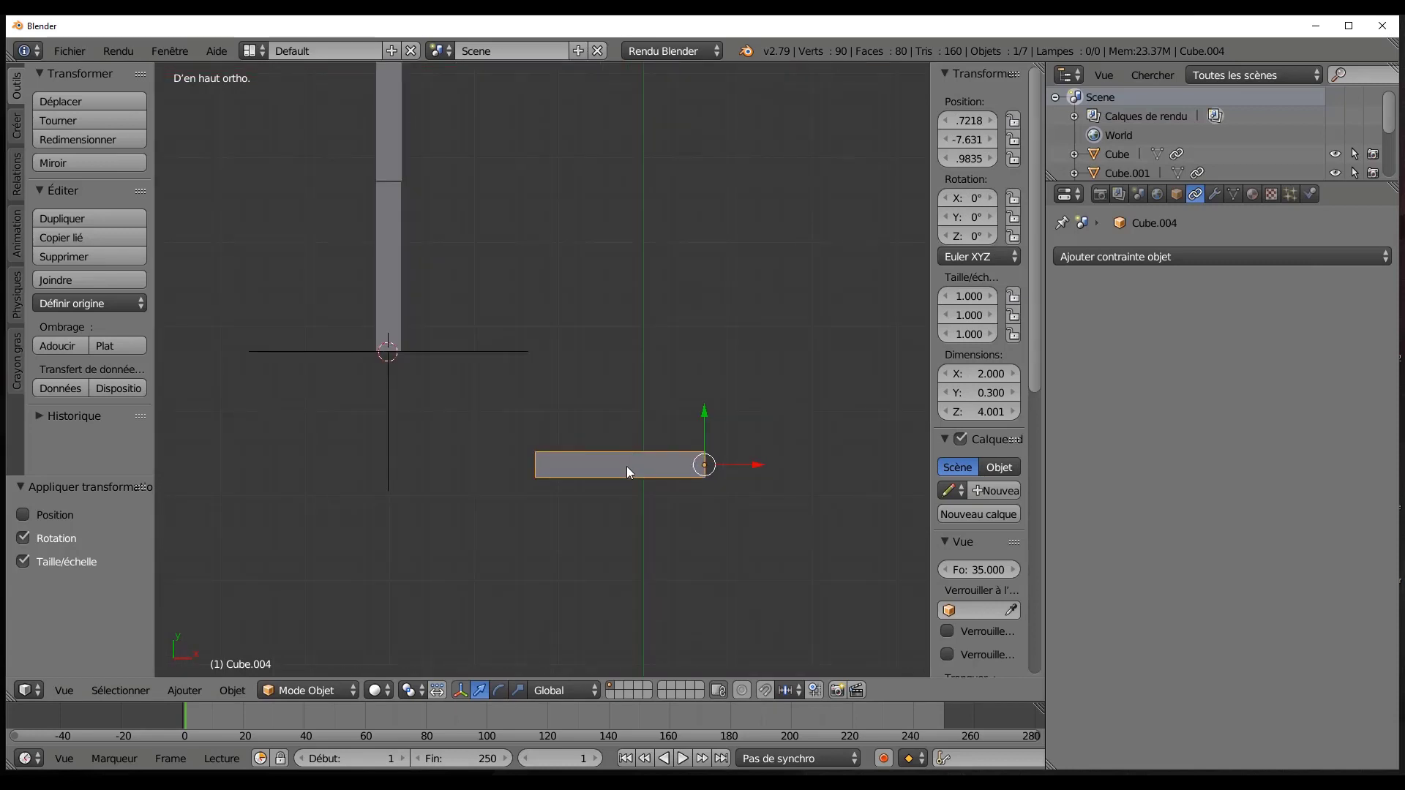
pyautogui.hotkey('shift', 'd')
pyautogui.click(687, 525)
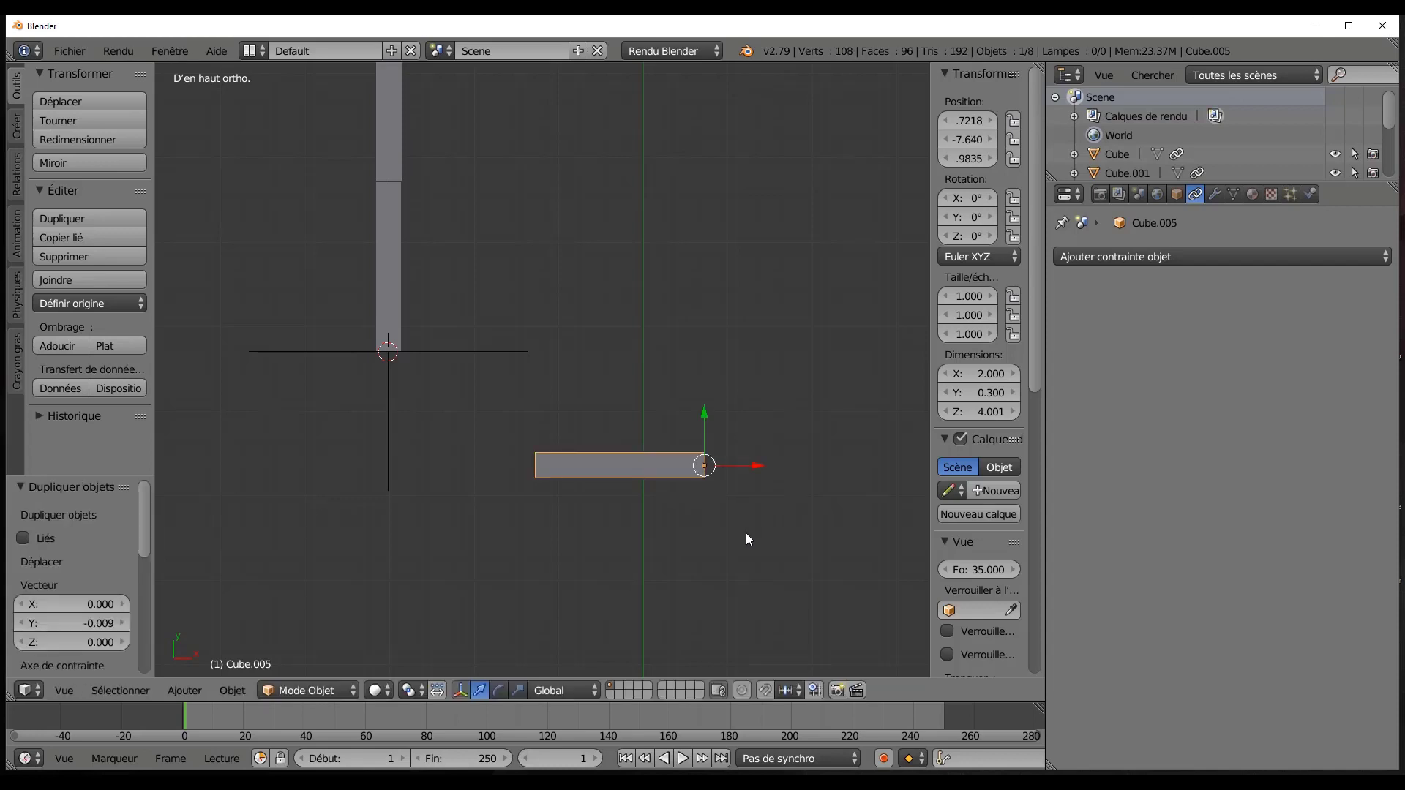
pyautogui.write('r')
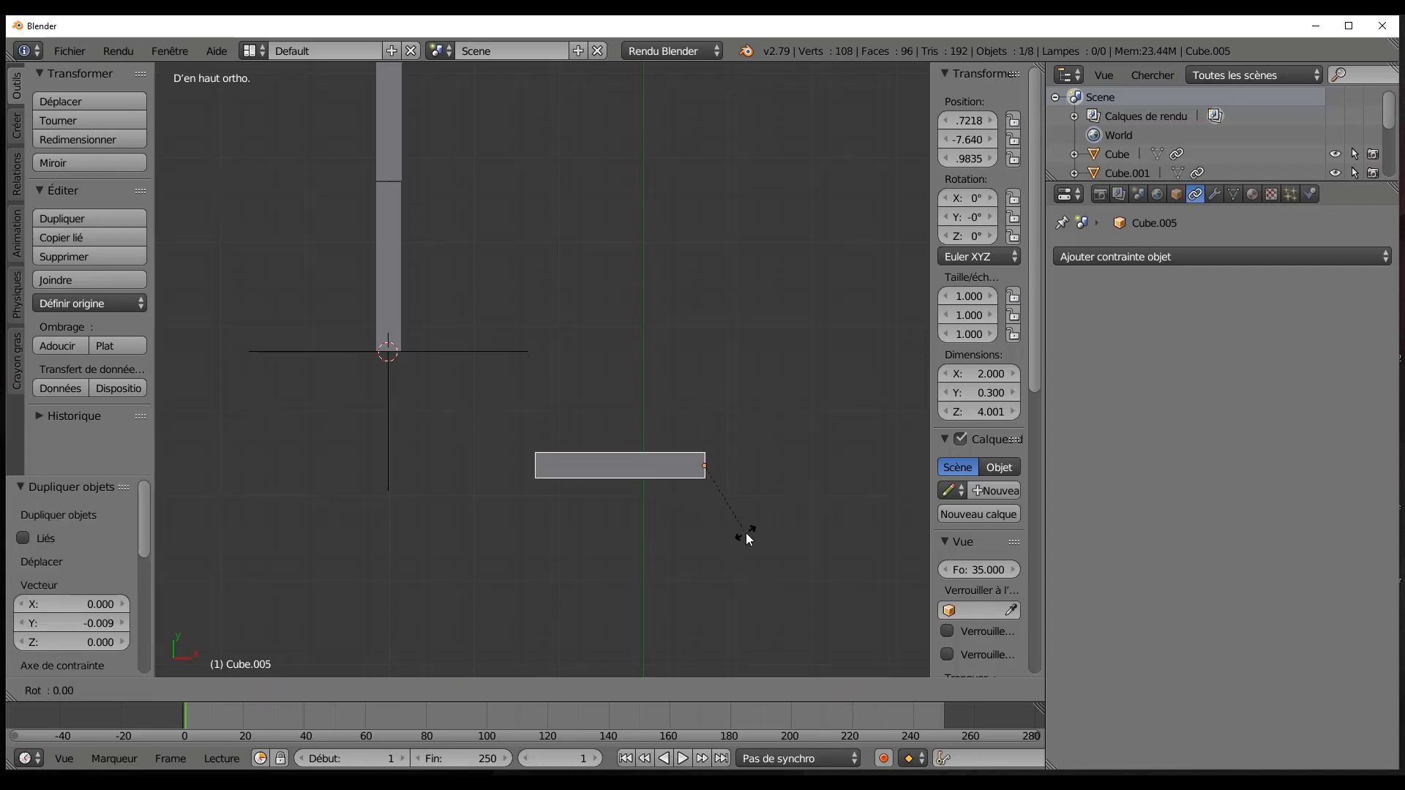
pyautogui.write('z18')
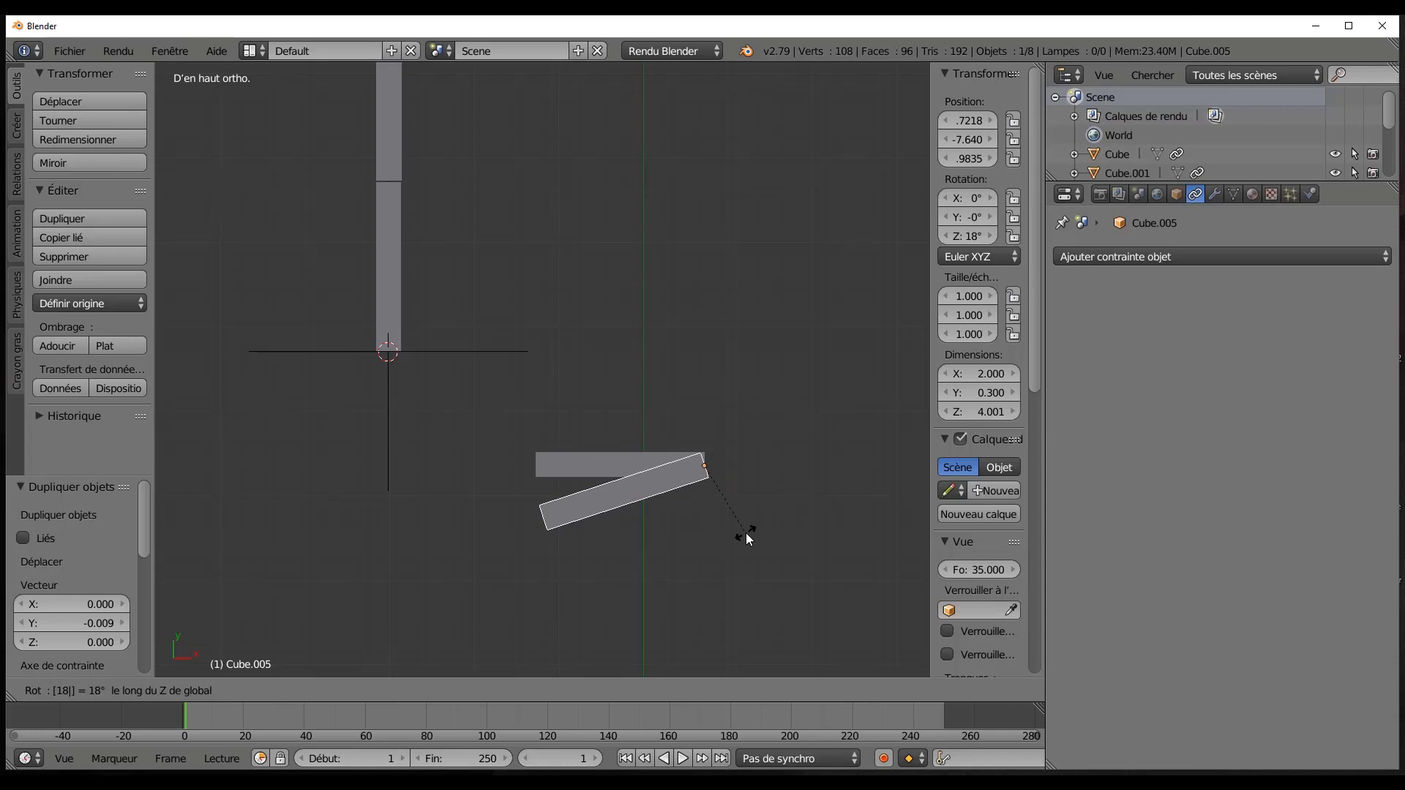
pyautogui.write('0')
pyautogui.press('Return')
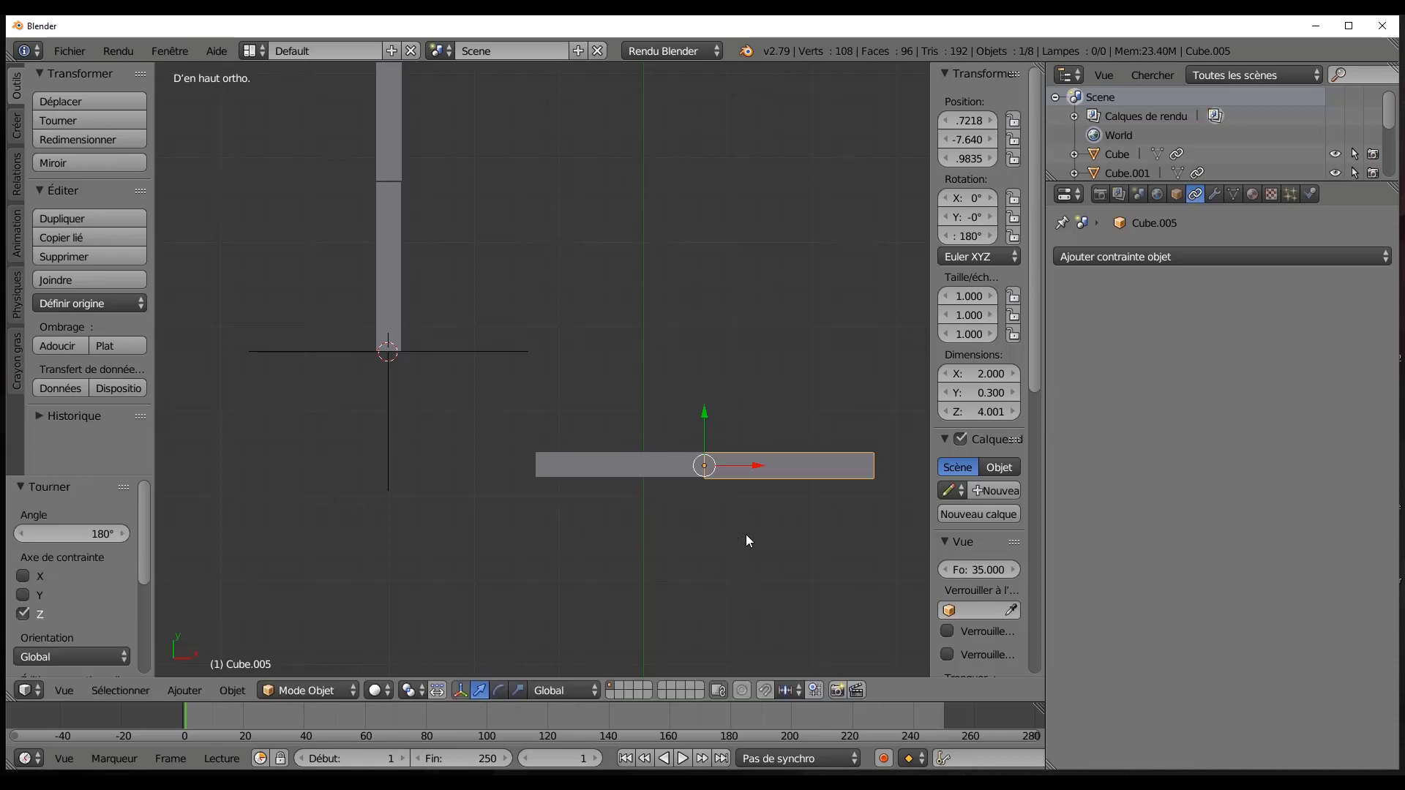
# Move the rotated copy about -4.0 along X to meet the other panel's free end, and apply its rotation and scale.
pyautogui.press('g')
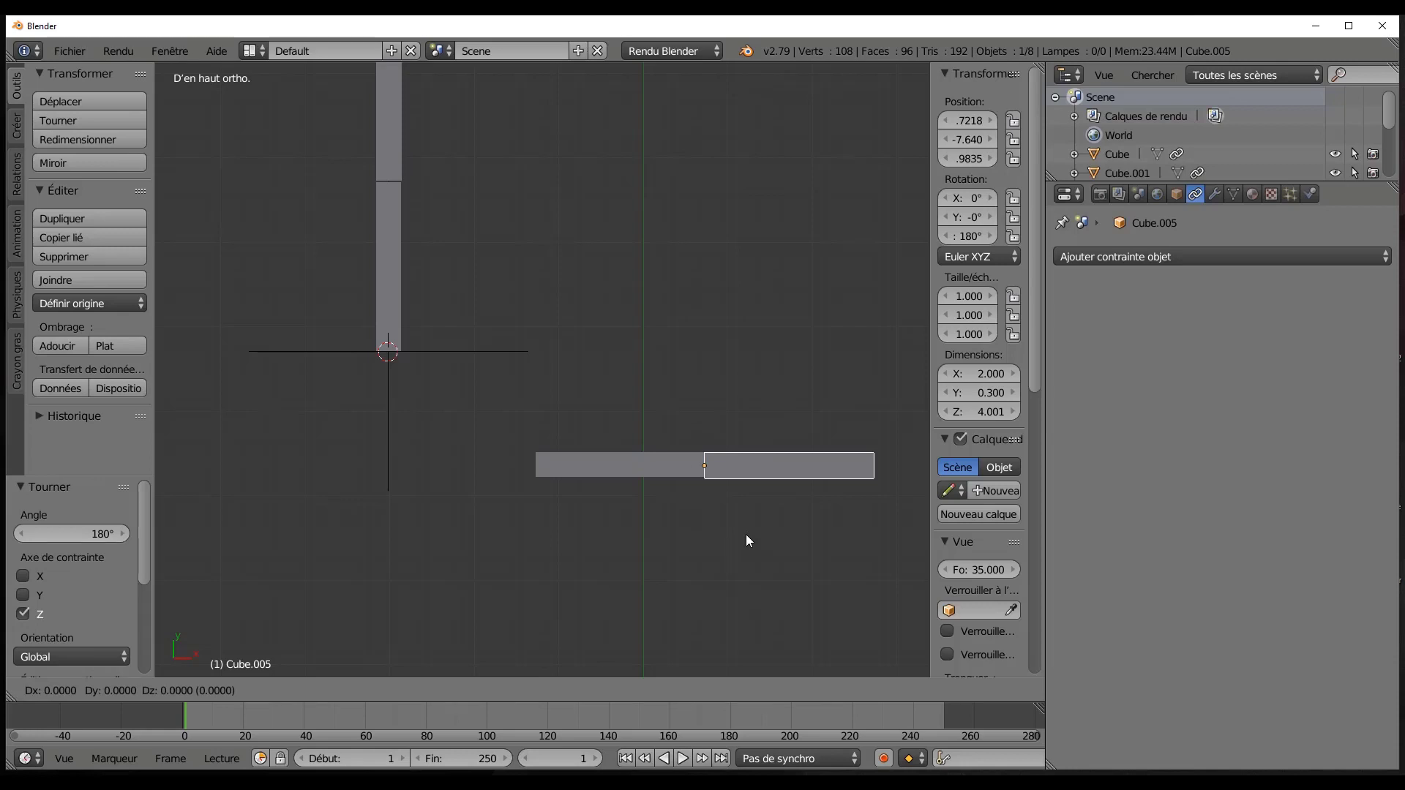
pyautogui.press('x')
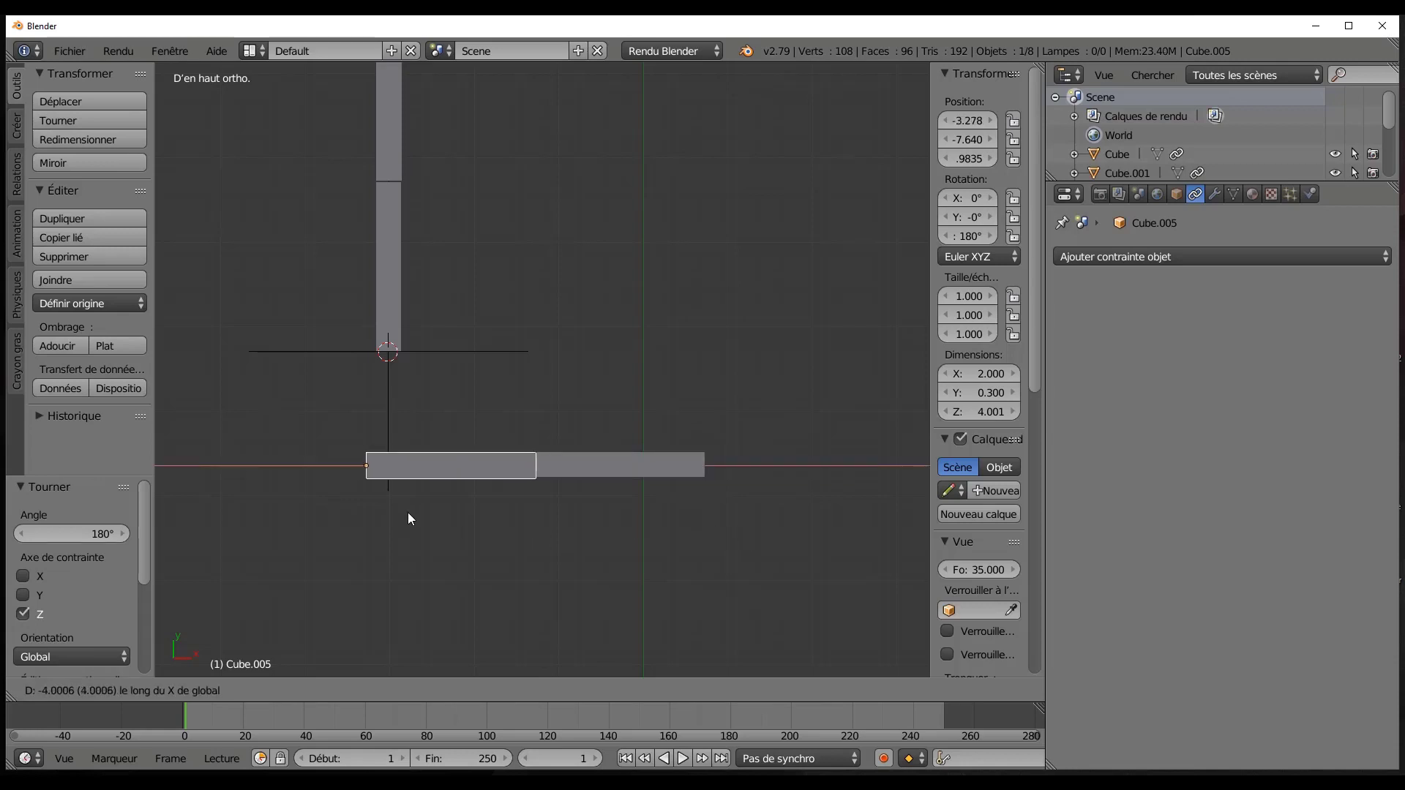
pyautogui.click(406, 513)
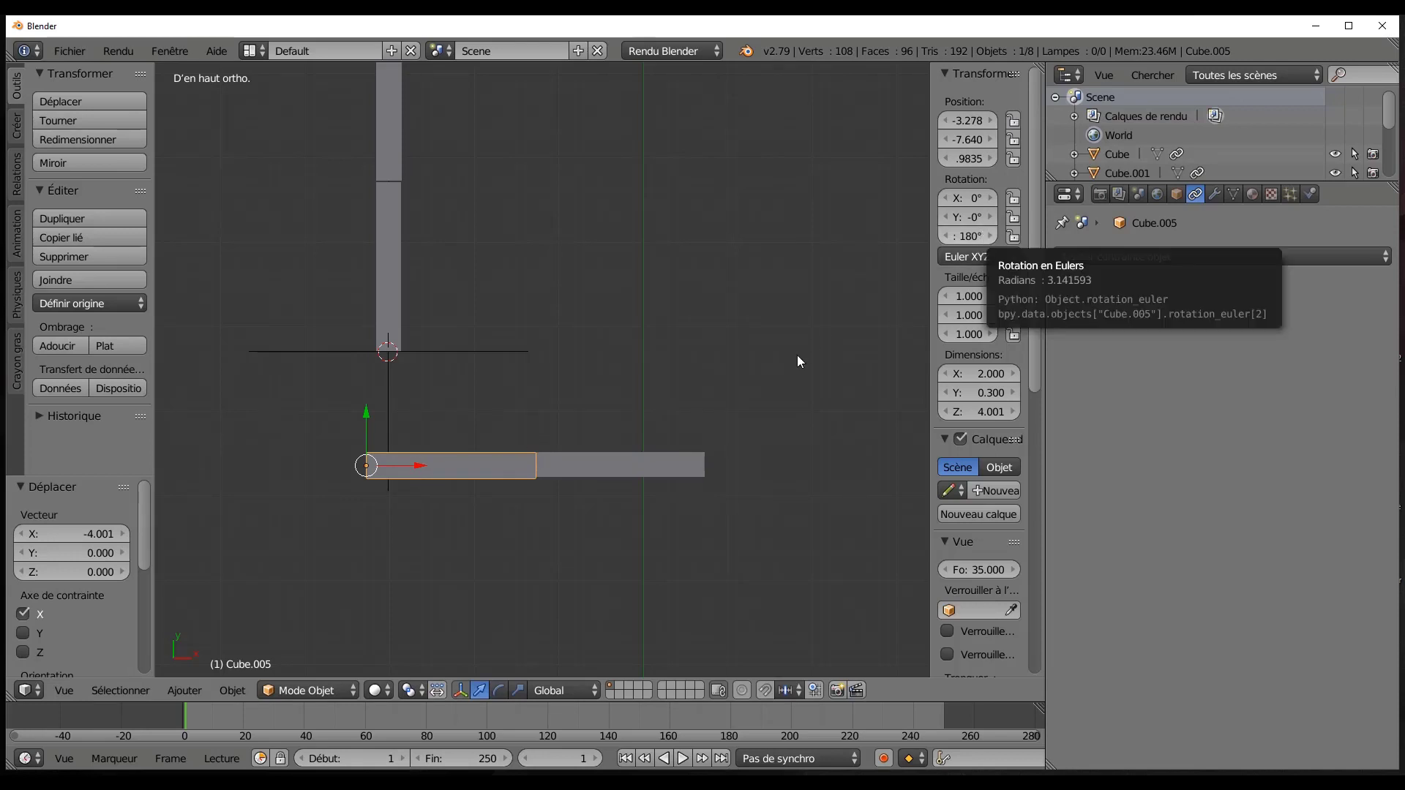
pyautogui.hotkey('ctrl', 'a')
pyautogui.click(490, 467)
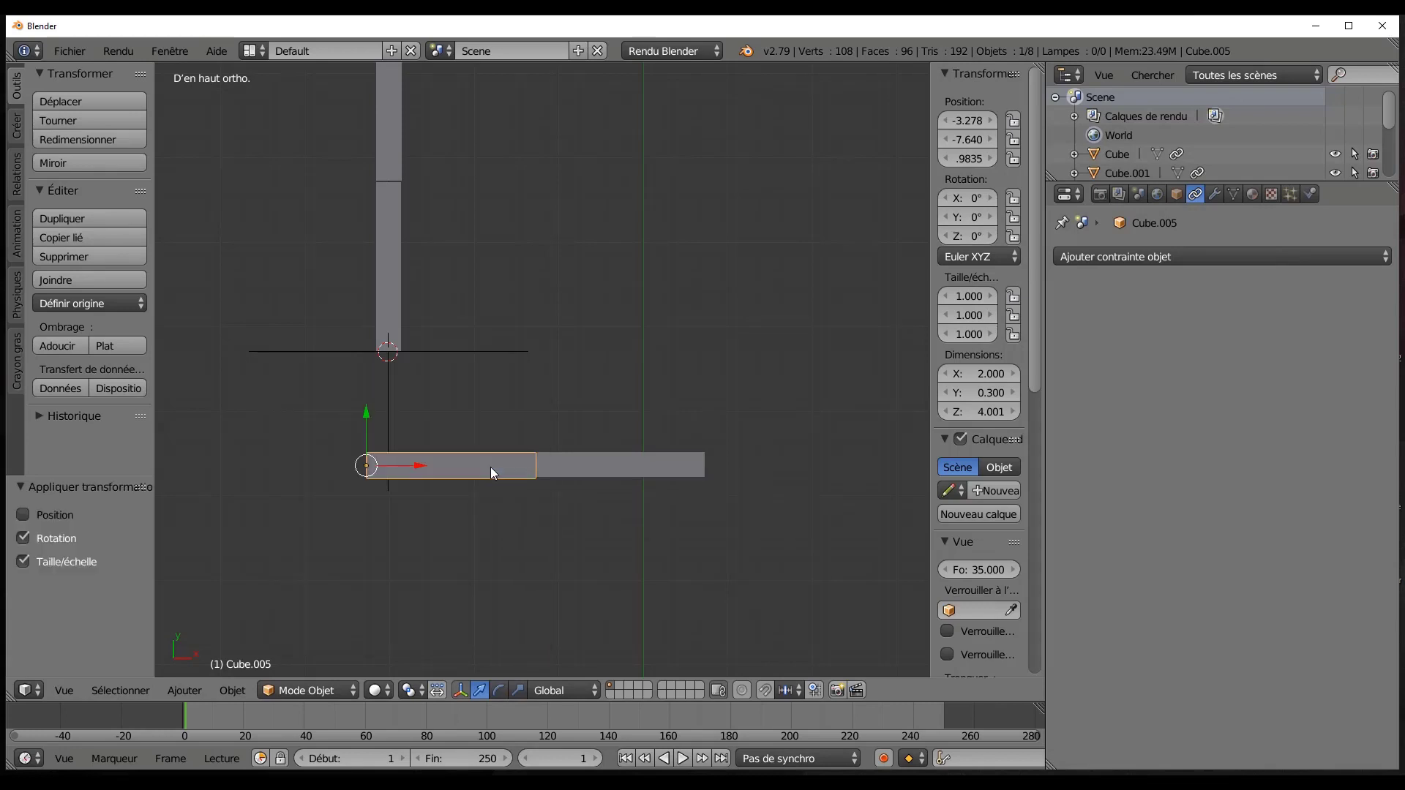
# Select the Cube.004 panel and snap the 3D cursor to its hinge-side origin.
pyautogui.rightClick(641, 467)
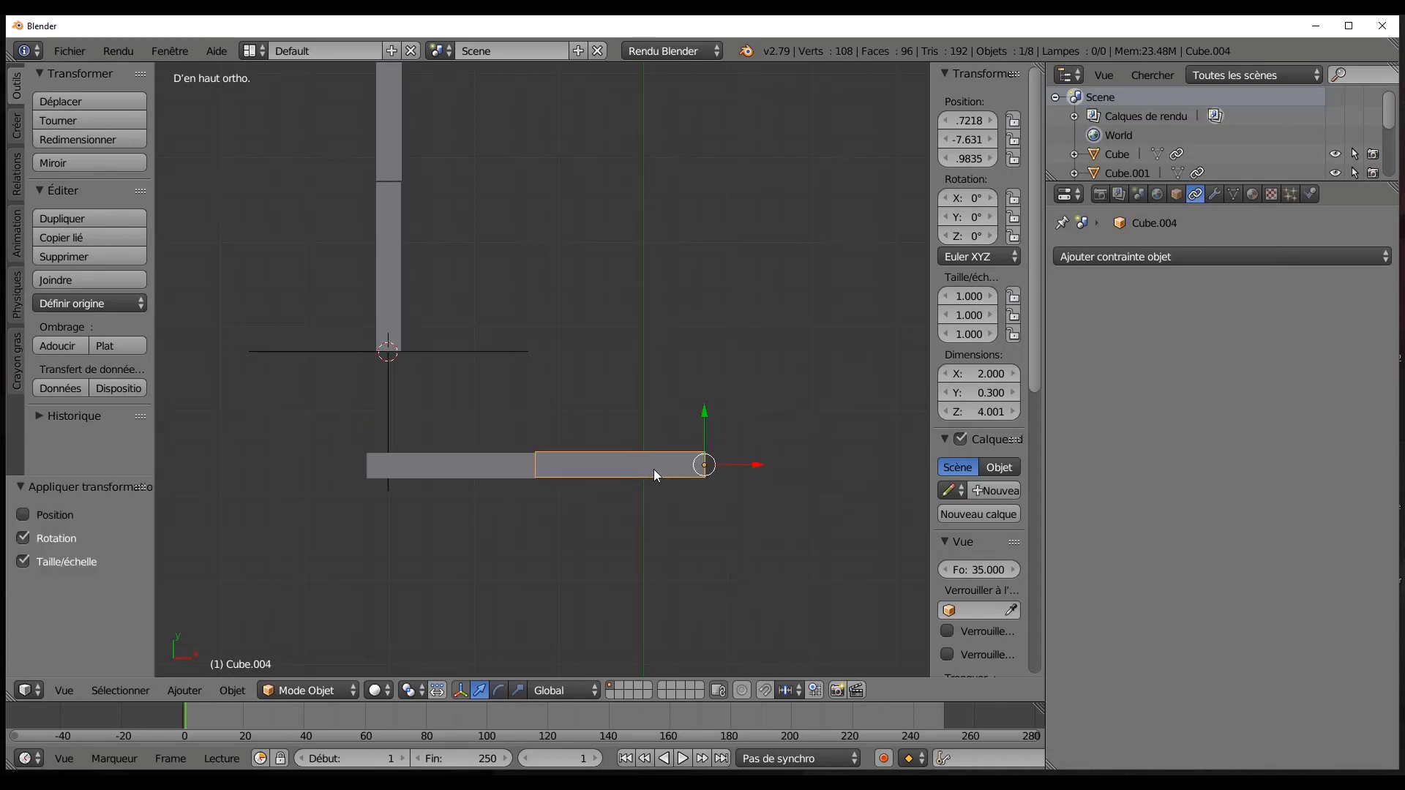
pyautogui.moveTo(676, 555); pyautogui.dragTo(637, 523, button='middle')
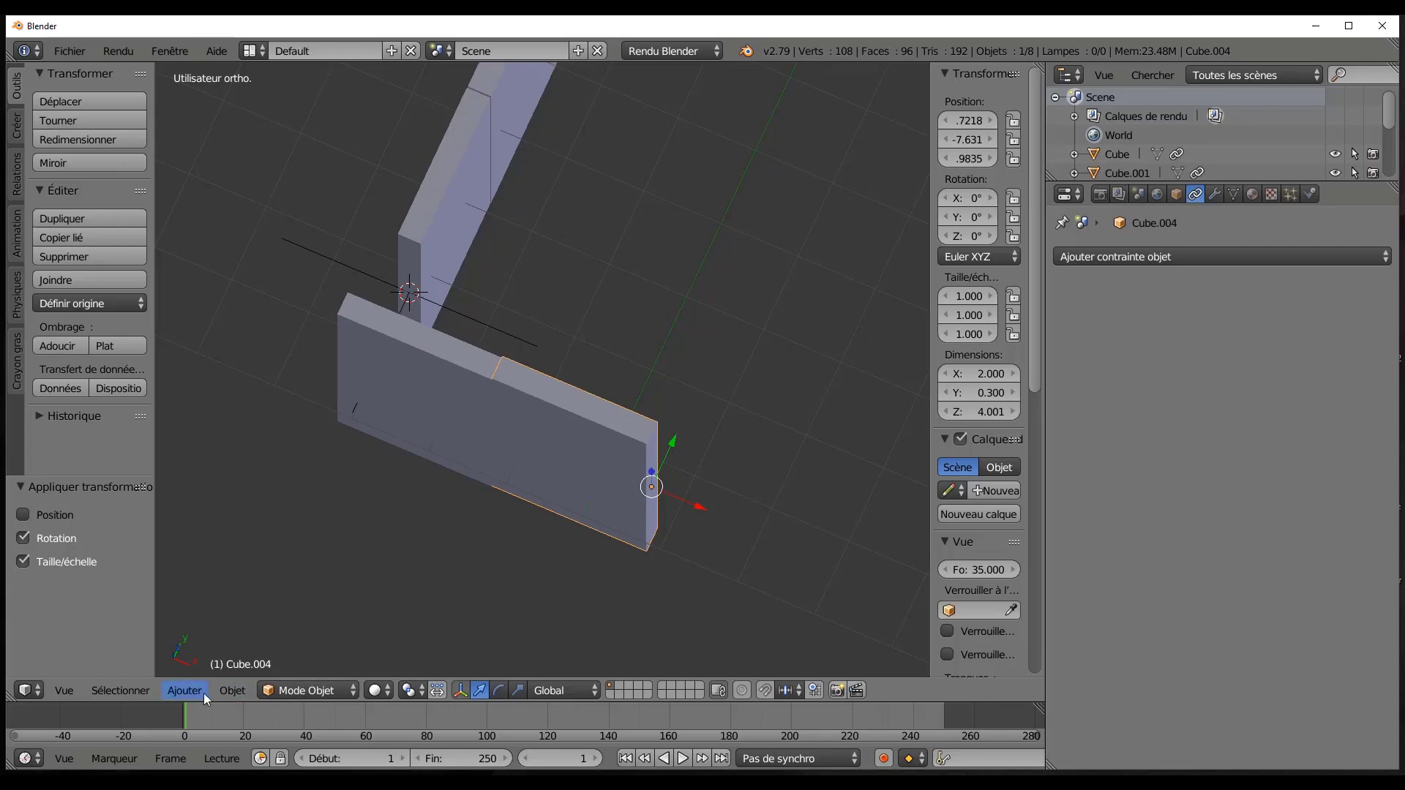
pyautogui.click(233, 690)
pyautogui.moveTo(184, 691)
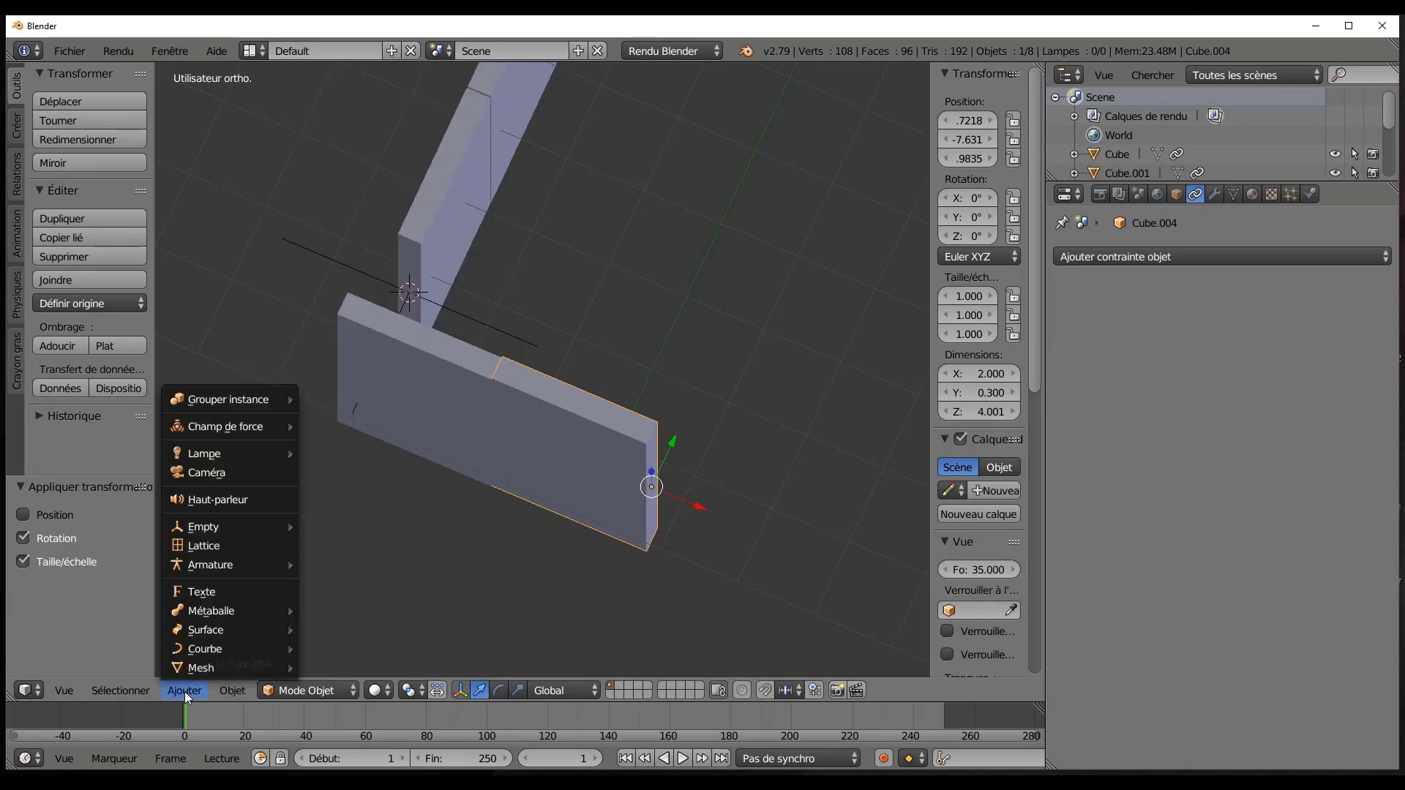
pyautogui.moveTo(651, 438); pyautogui.dragTo(623, 461, button='middle')
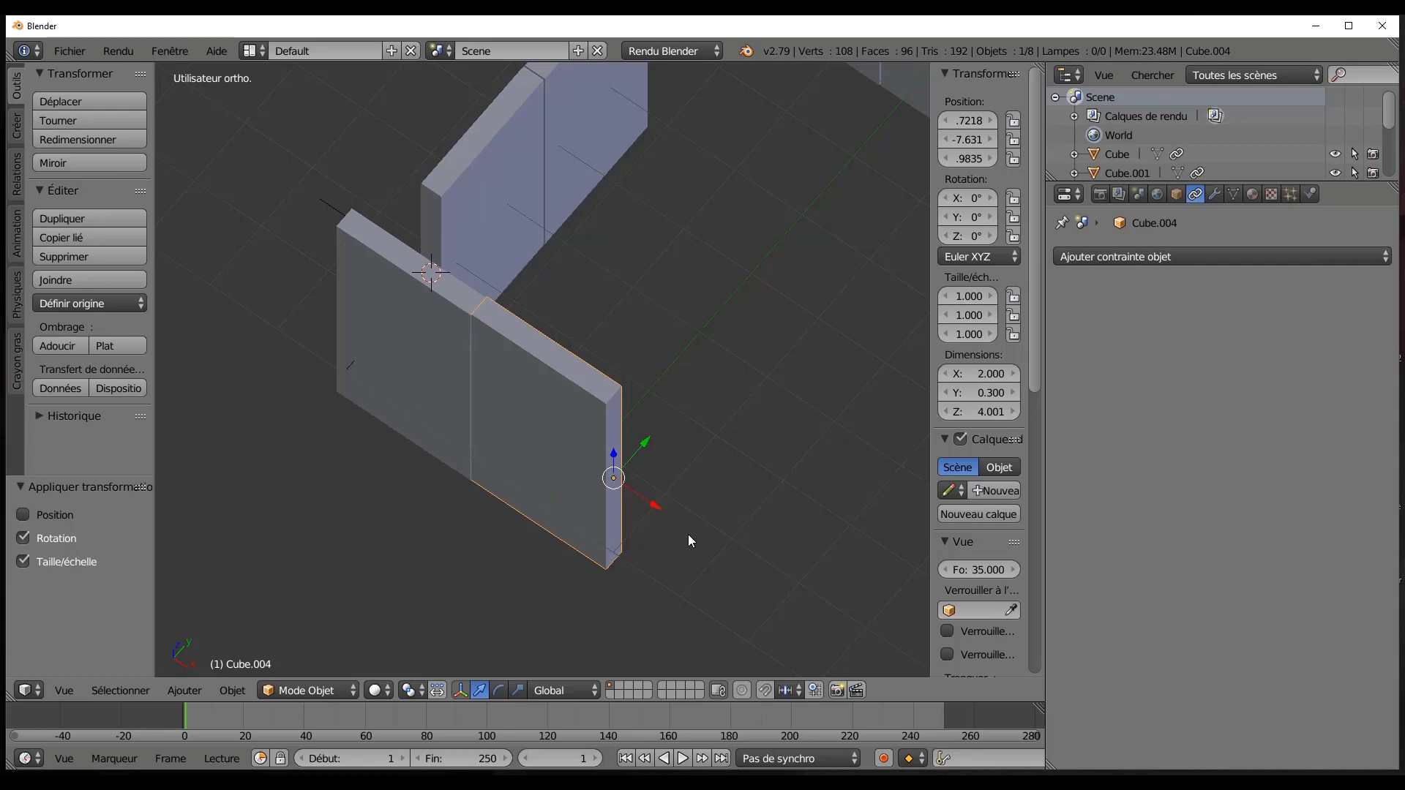
pyautogui.hotkey('shift', 's')
pyautogui.click(660, 531)
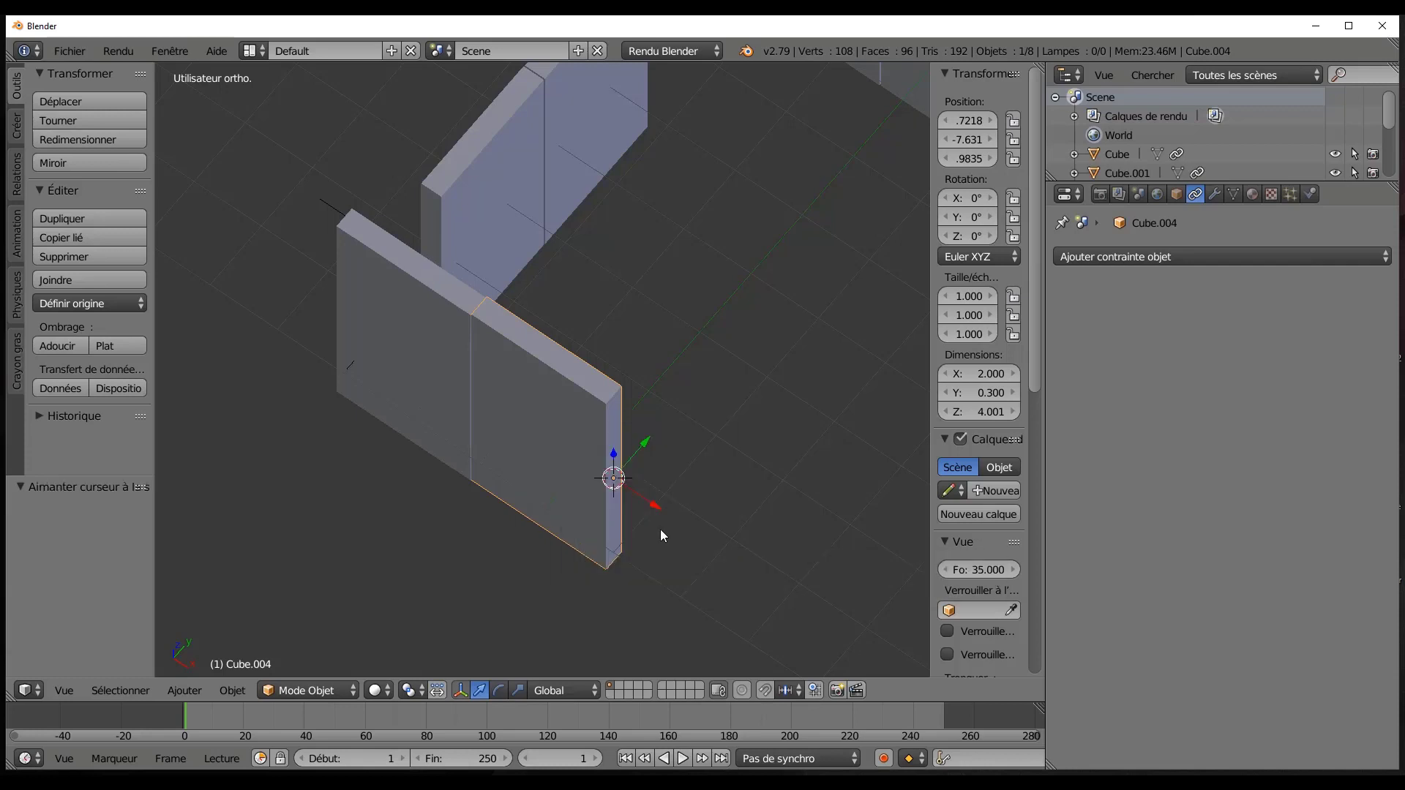
# Add a Plain Axes Empty at the 3D cursor on the Cube.004 panel's hinge edge.
pyautogui.click(193, 693)
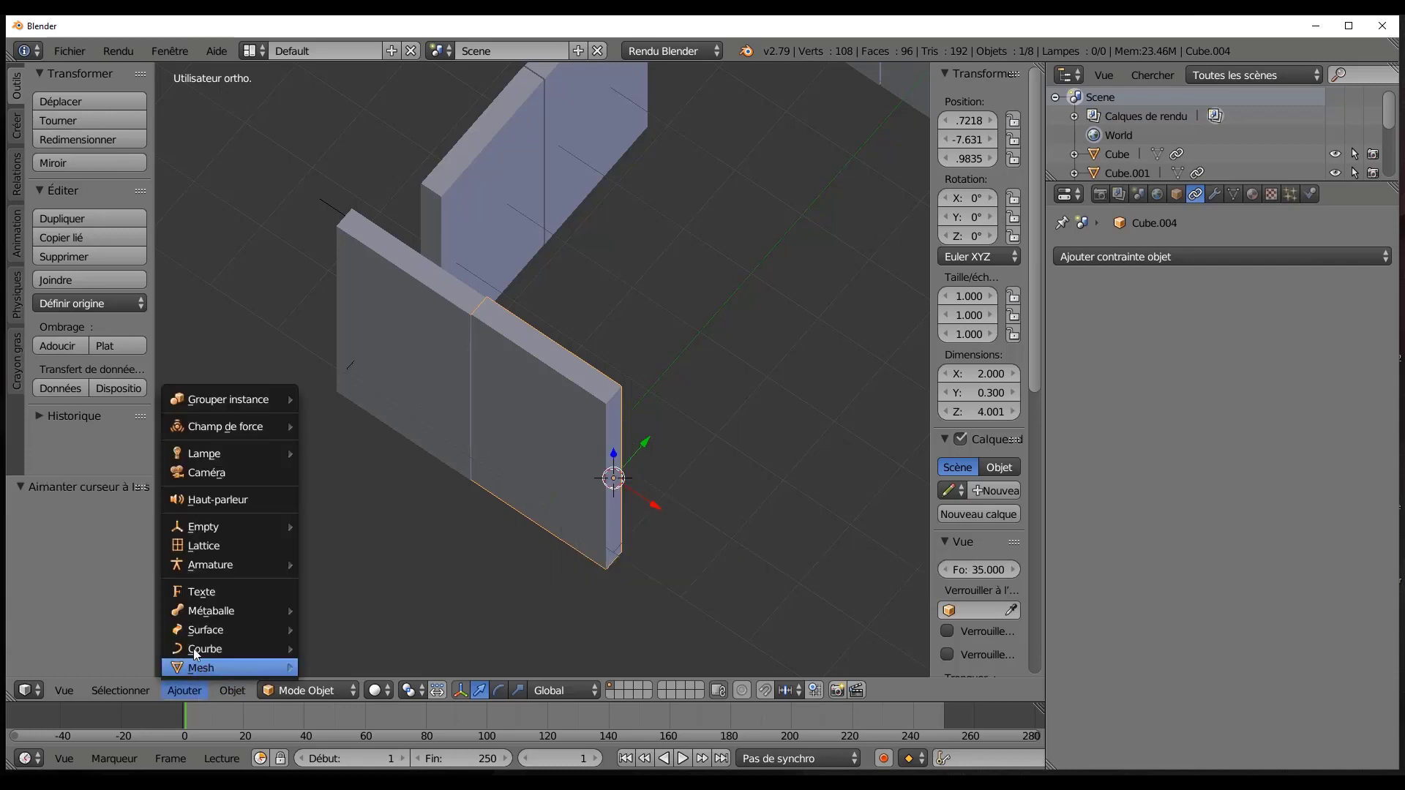
pyautogui.moveTo(195, 531)
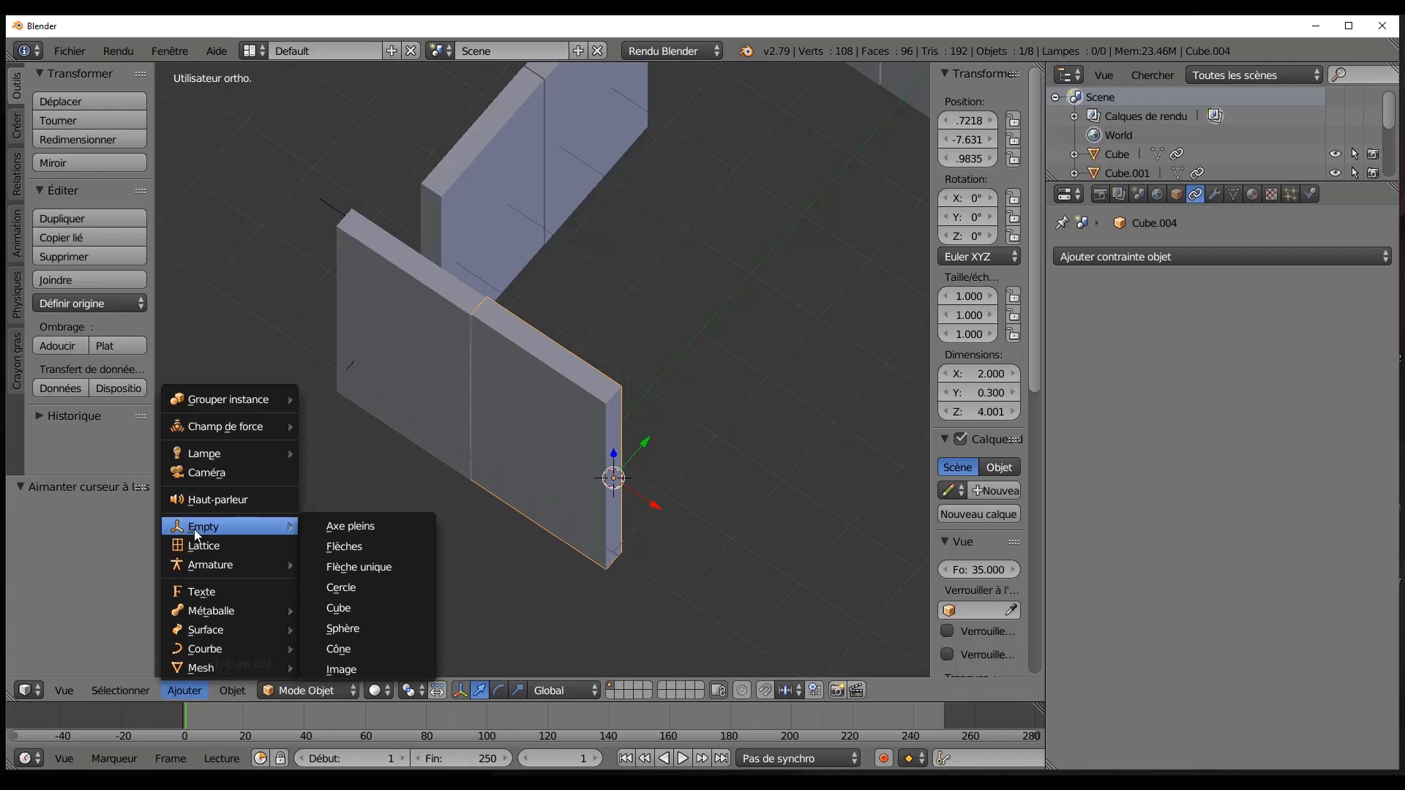
pyautogui.click(375, 524)
pyautogui.moveTo(688, 561); pyautogui.dragTo(644, 513, button='middle')
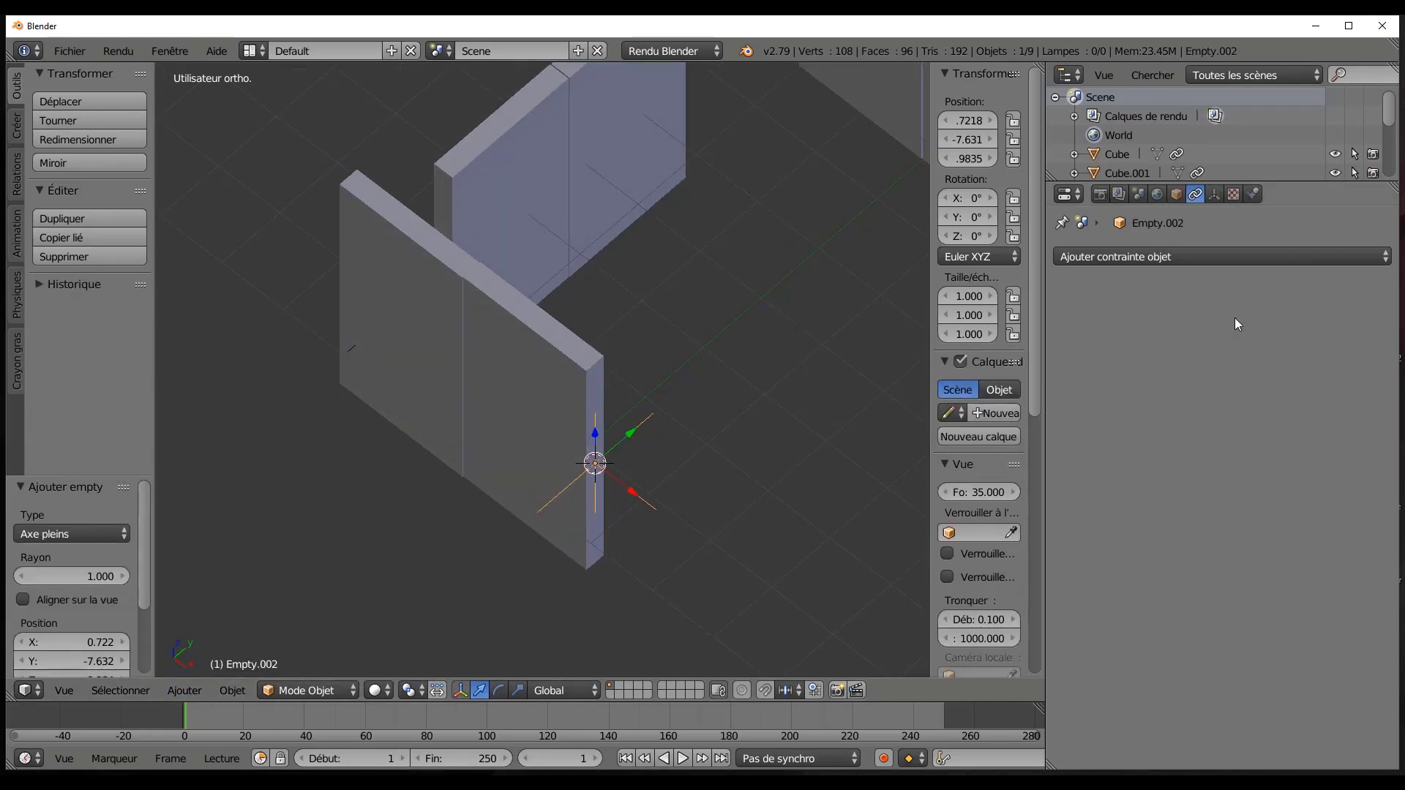
# Add a Limit Rotation constraint to the new Empty, limiting Z to a maximum of 110°.
pyautogui.click(1278, 257)
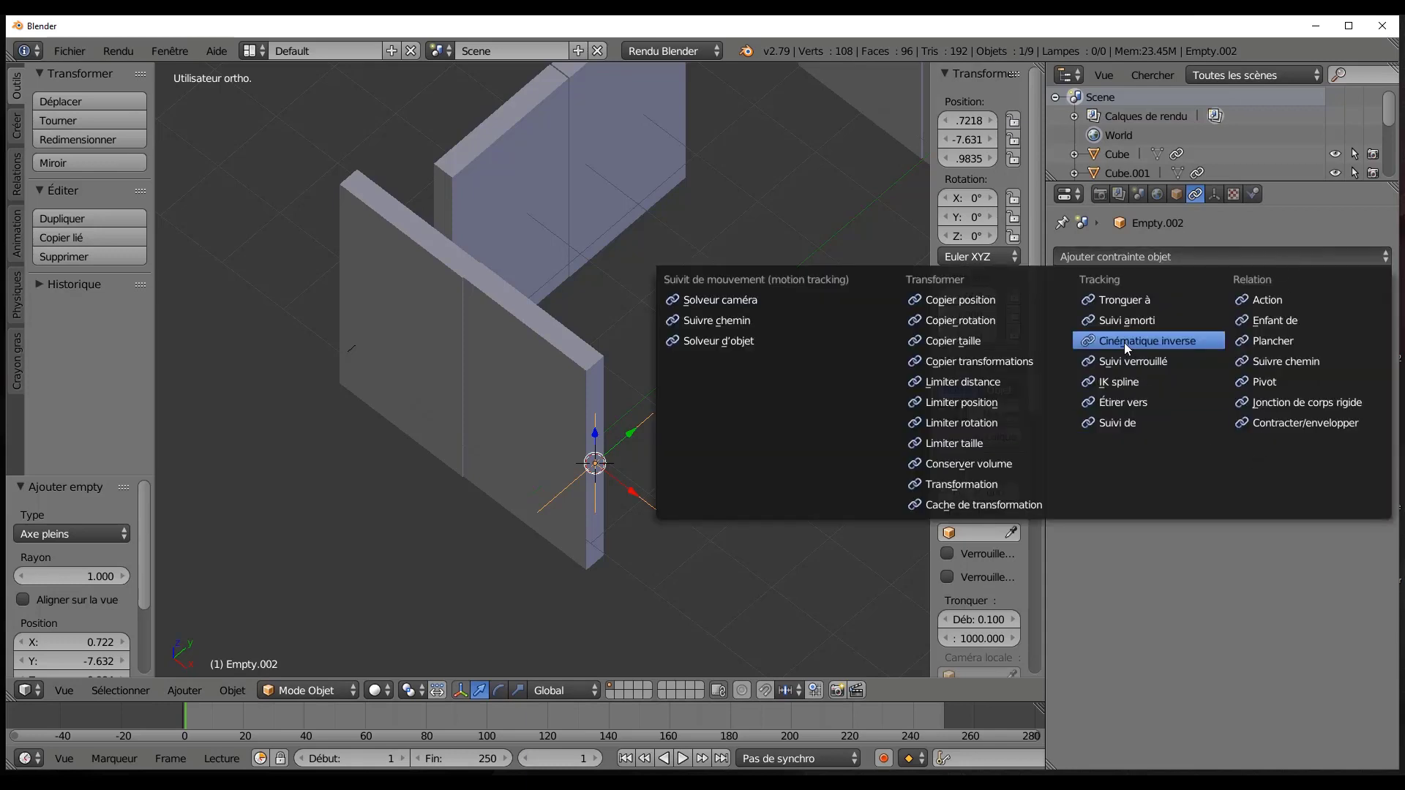
pyautogui.click(962, 423)
pyautogui.click(1330, 436)
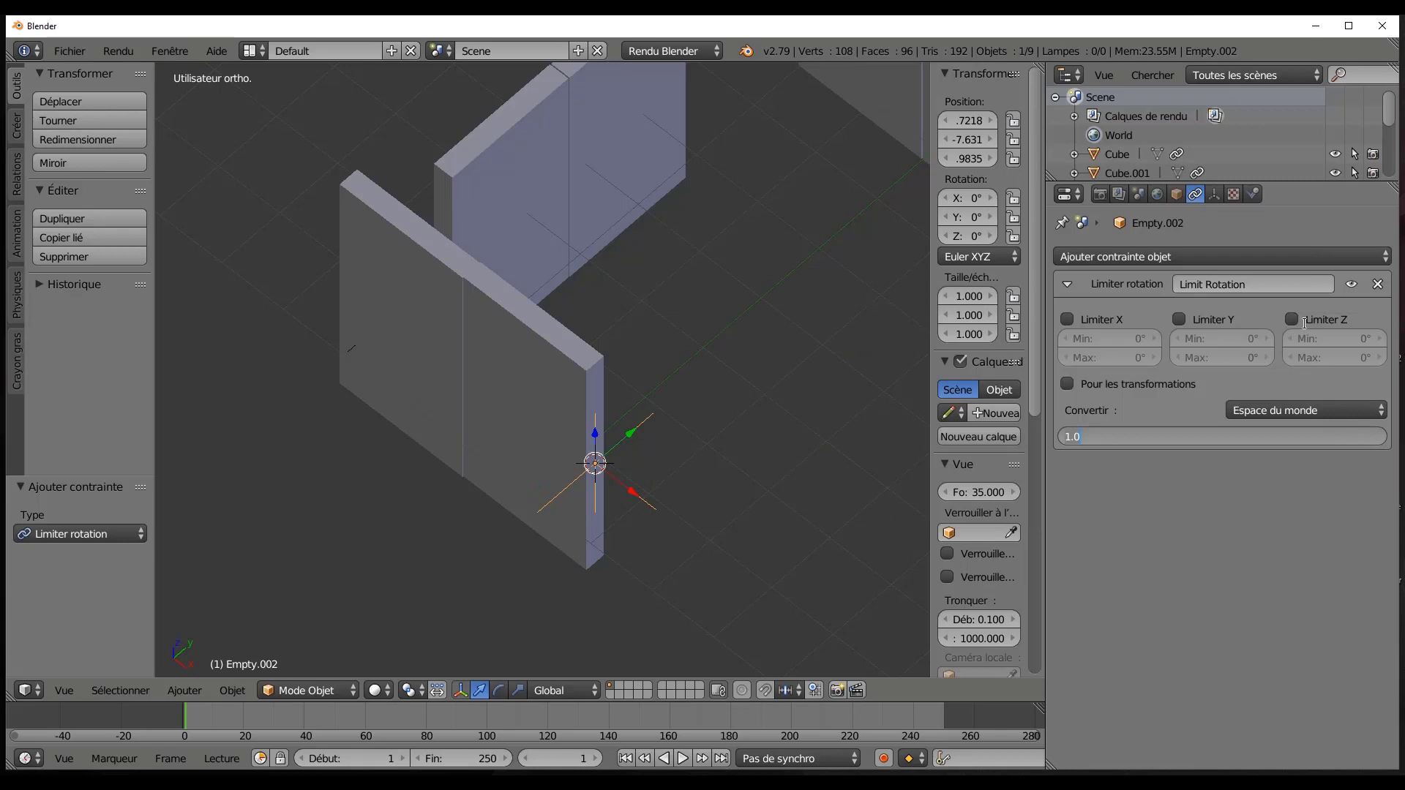
pyautogui.click(1299, 320)
pyautogui.click(1299, 319)
pyautogui.click(1328, 357)
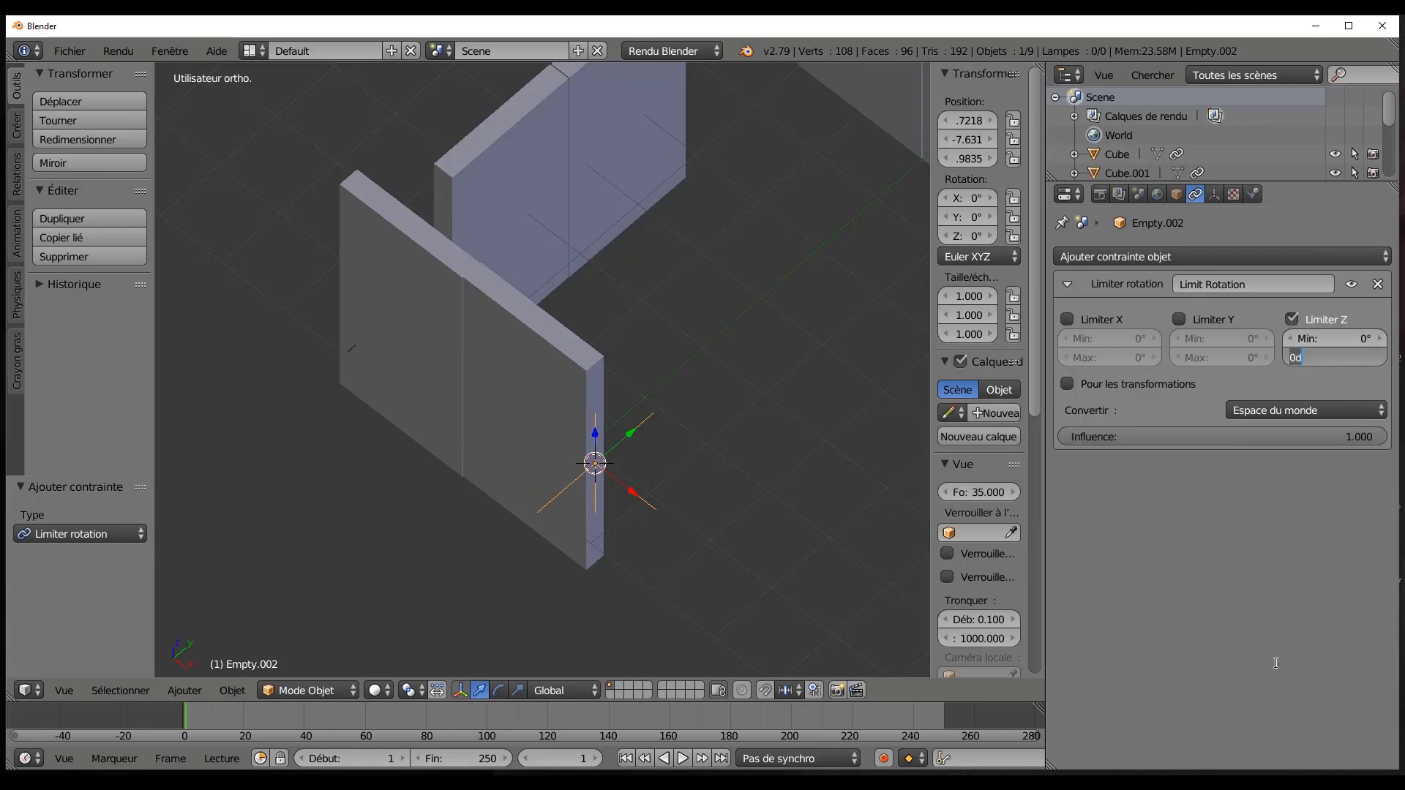
pyautogui.write('110')
pyautogui.press('Return')
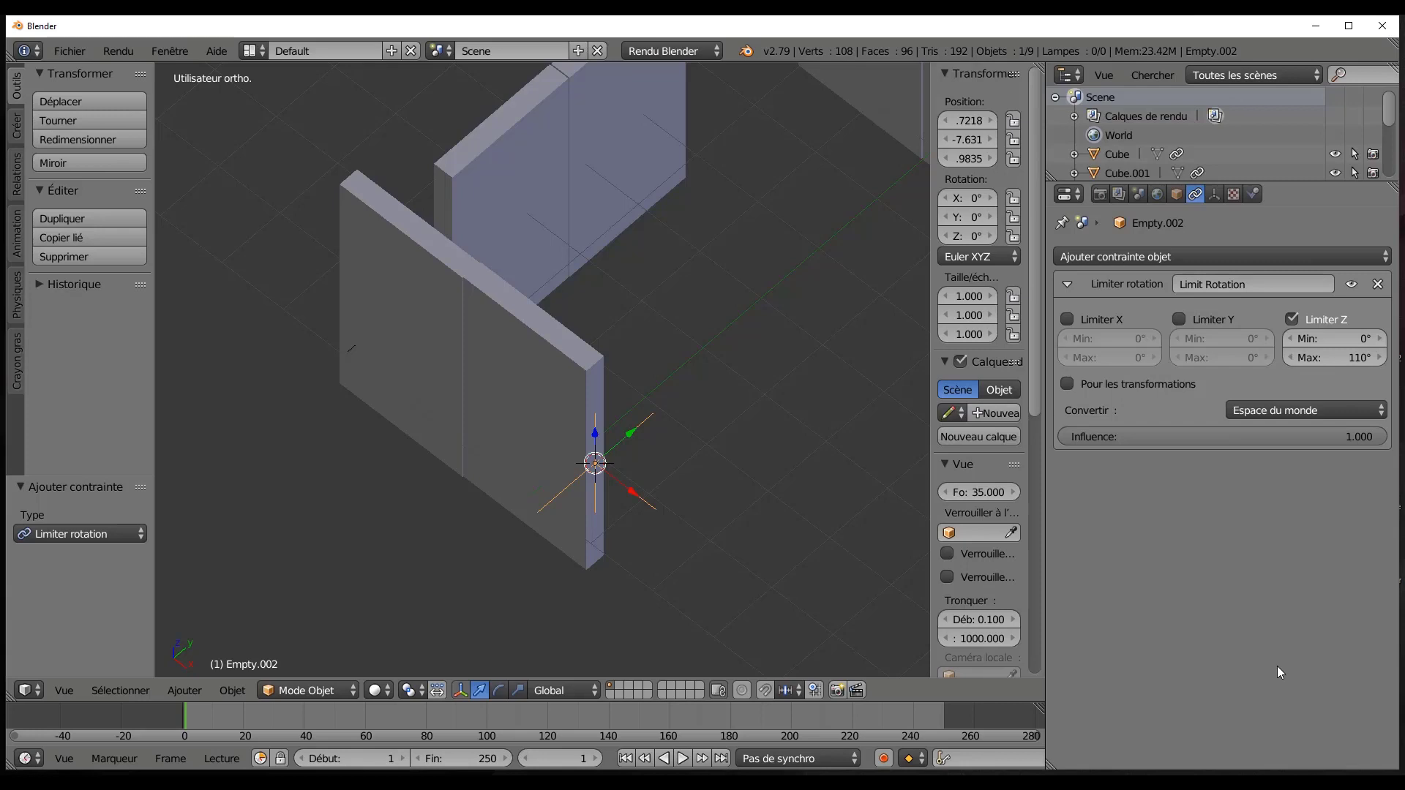
# Give the Cube.004 panel a Copy Rotation constraint targeting Empty.002 on the Z axis only.
pyautogui.rightClick(510, 375)
pyautogui.click(1231, 258)
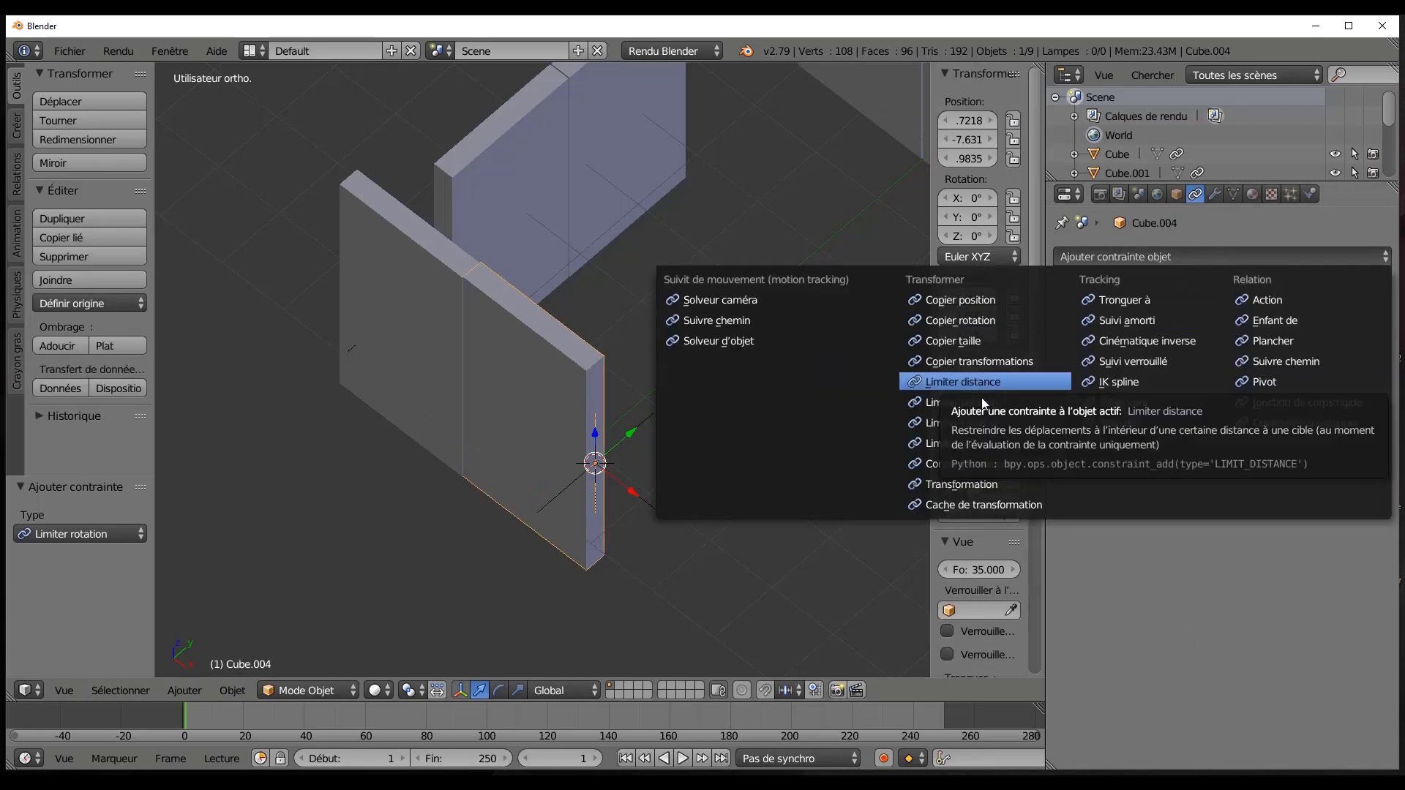
pyautogui.click(978, 320)
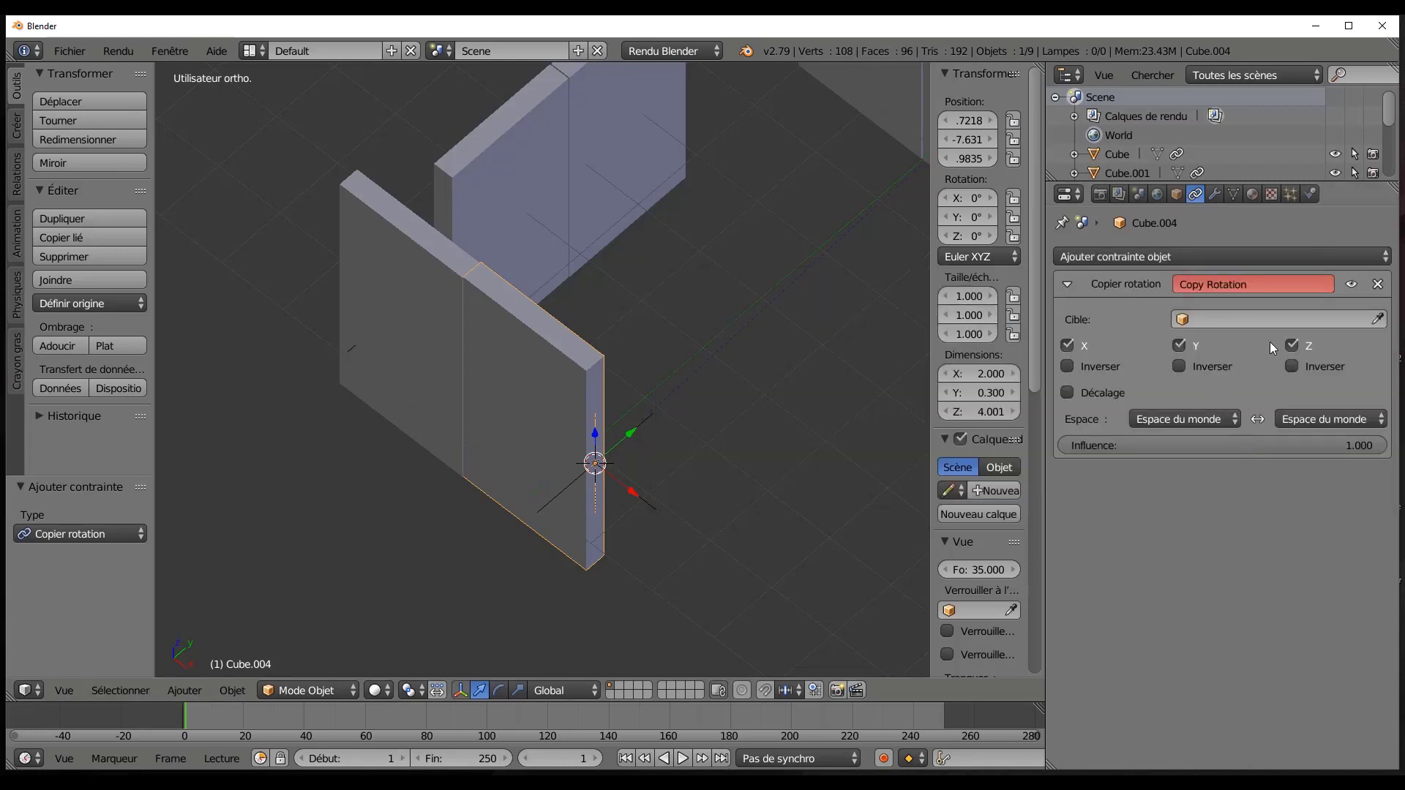
pyautogui.click(1179, 345)
pyautogui.click(1070, 345)
pyautogui.click(1244, 320)
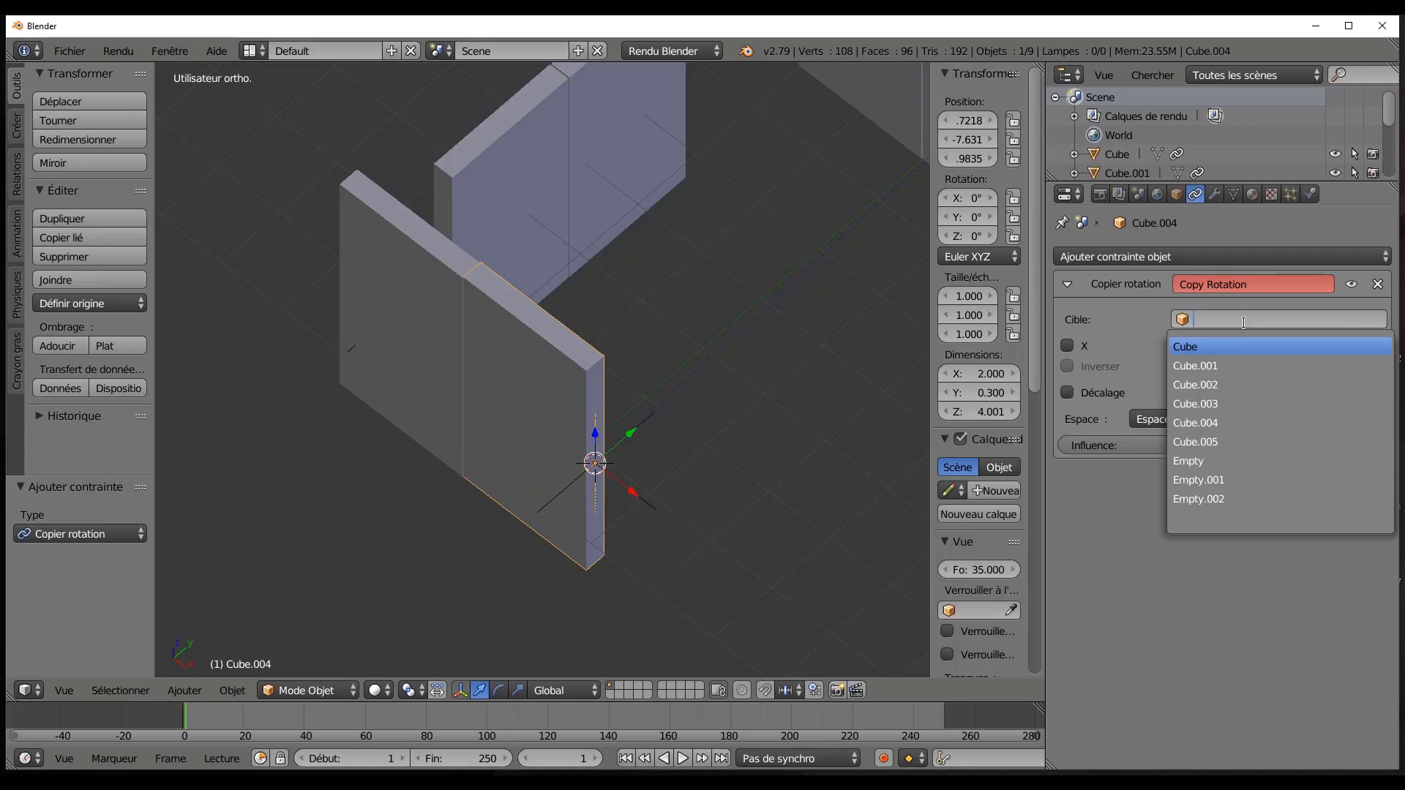
pyautogui.click(1229, 500)
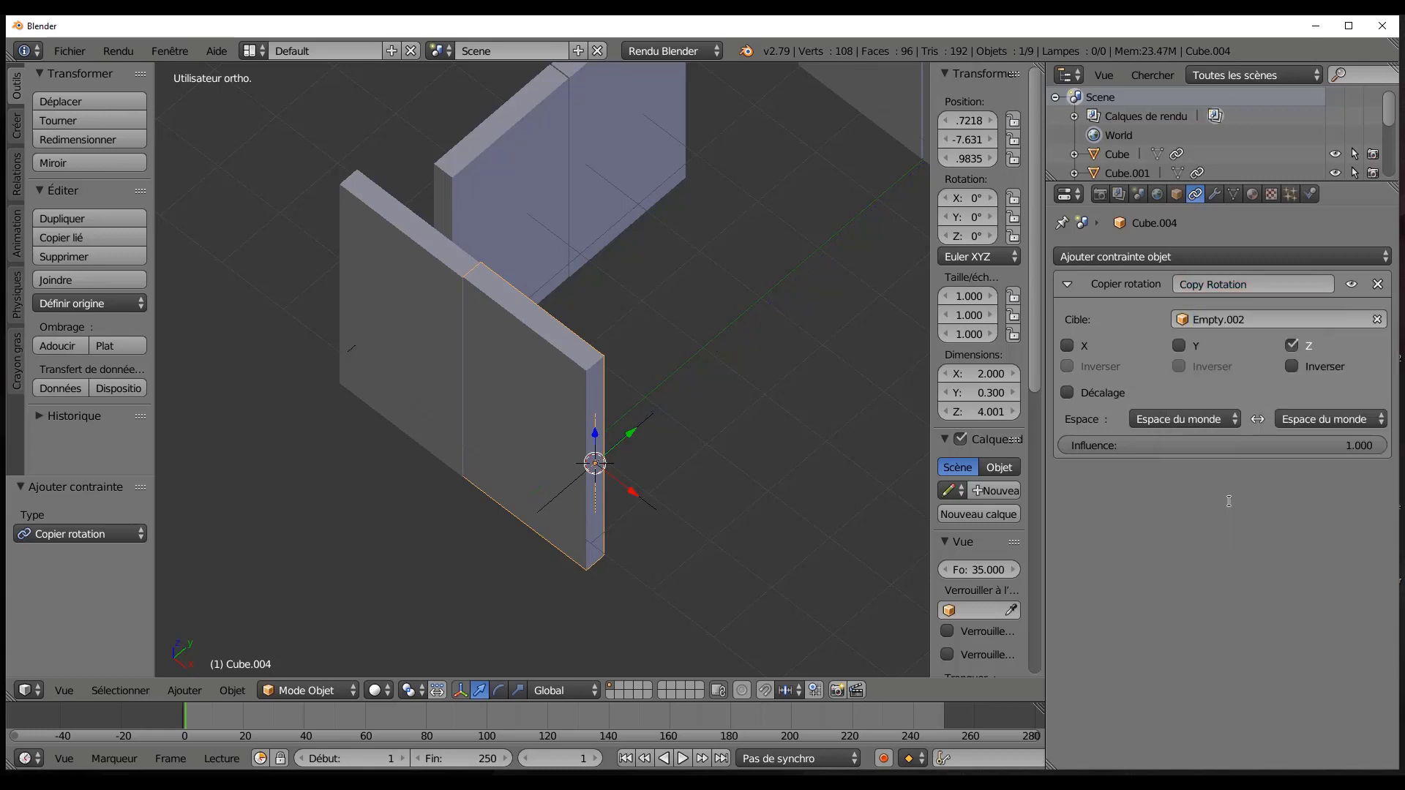
# Try rotating Empty.002 about 48.5° around global Z to test the Cube.004 panel, and cancel the rotation.
pyautogui.rightClick(646, 502)
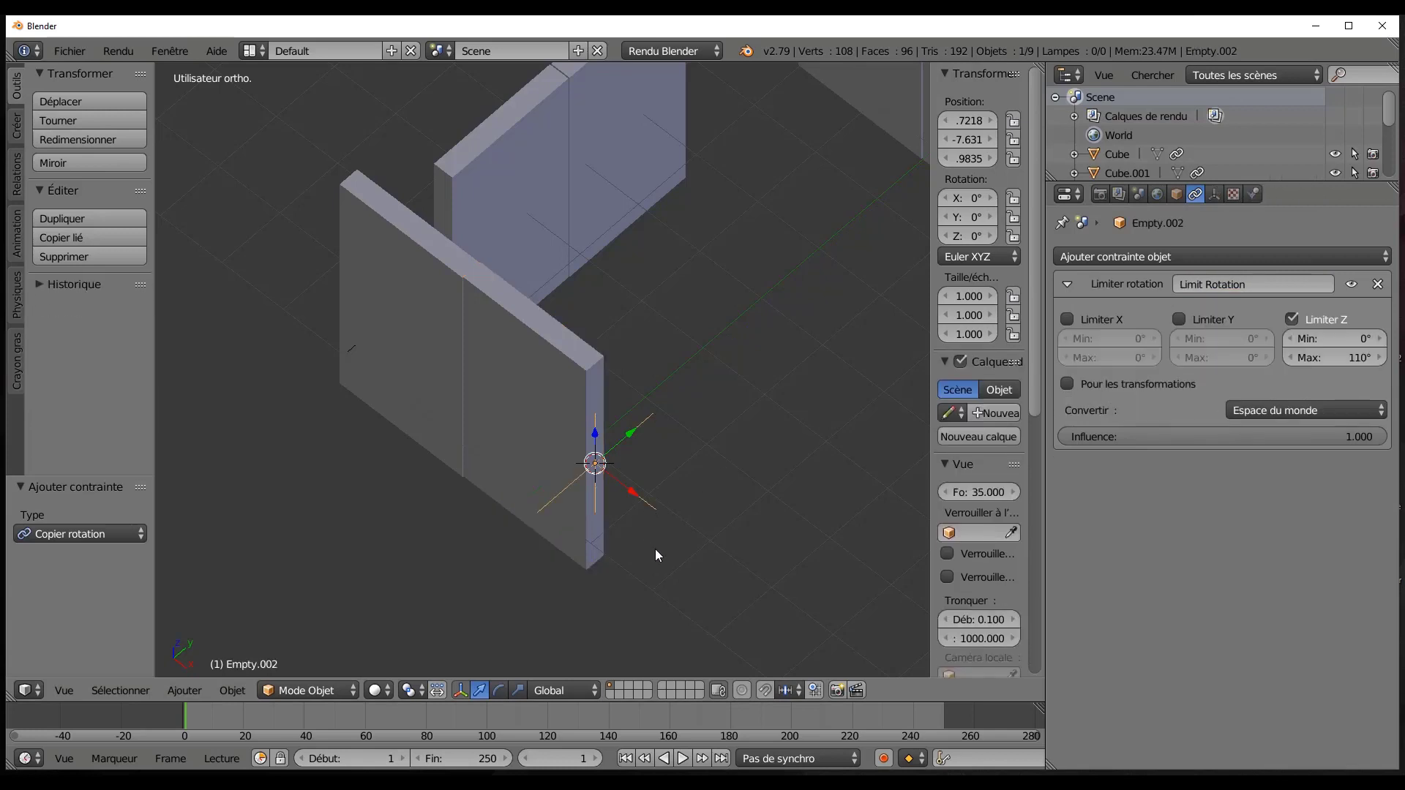
pyautogui.press('r')
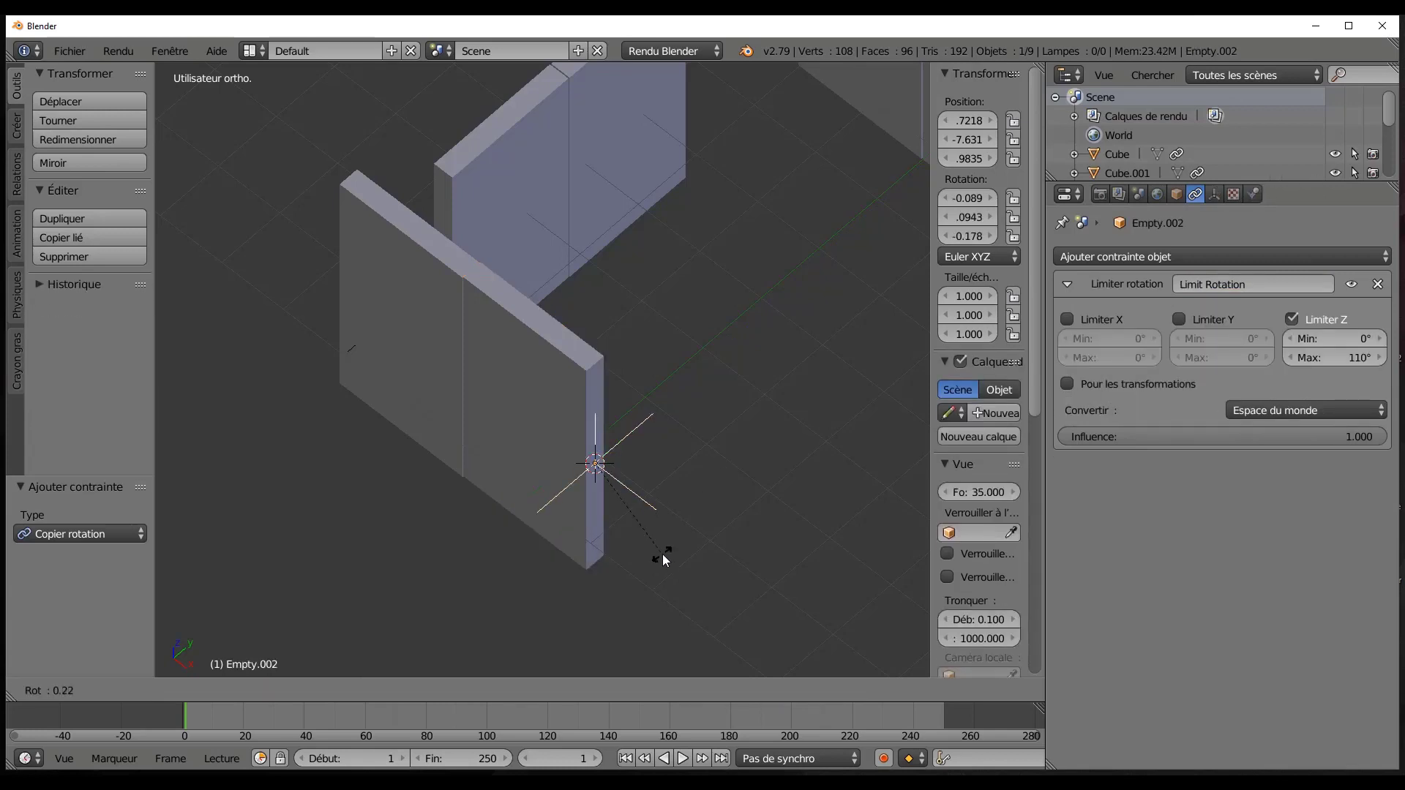
pyautogui.press('z')
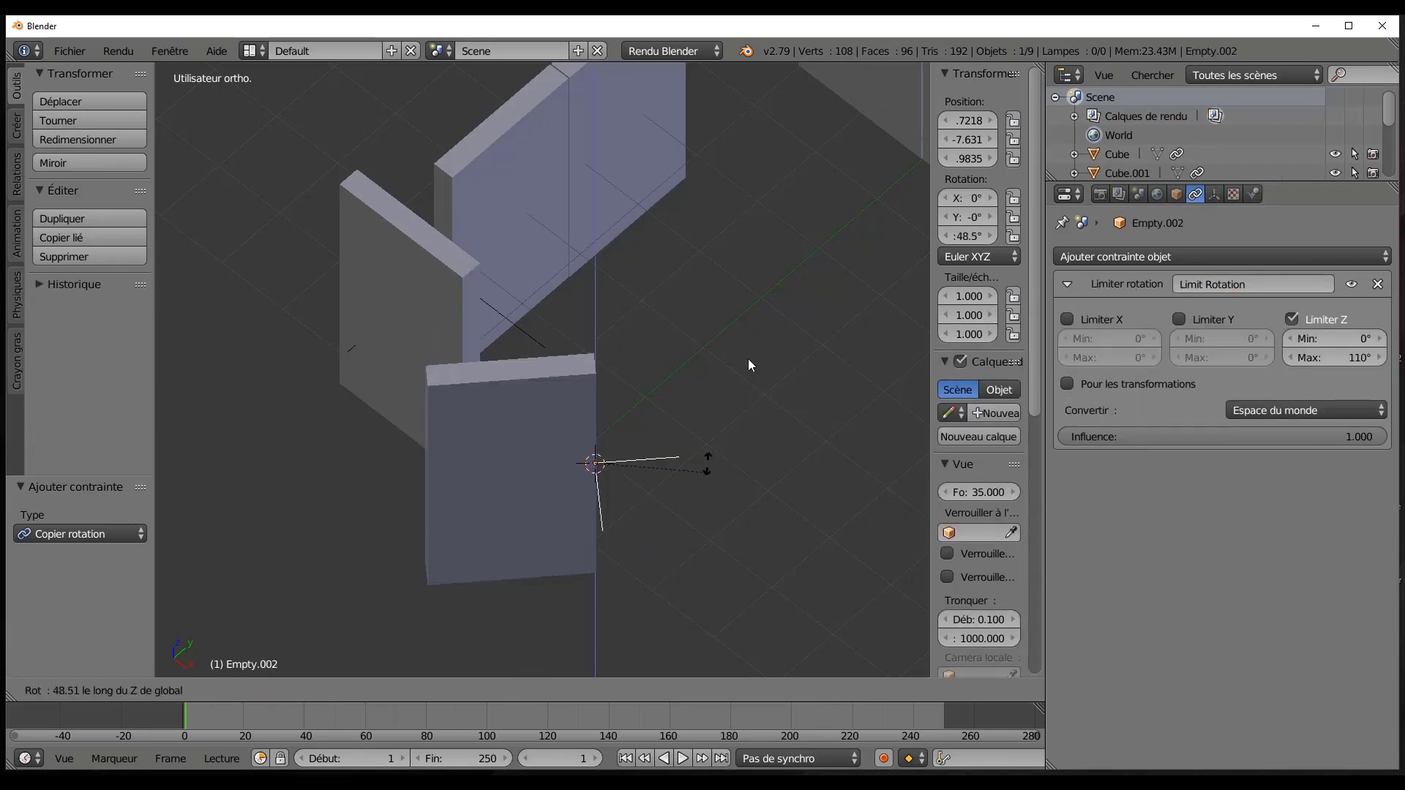
pyautogui.rightClick(745, 338)
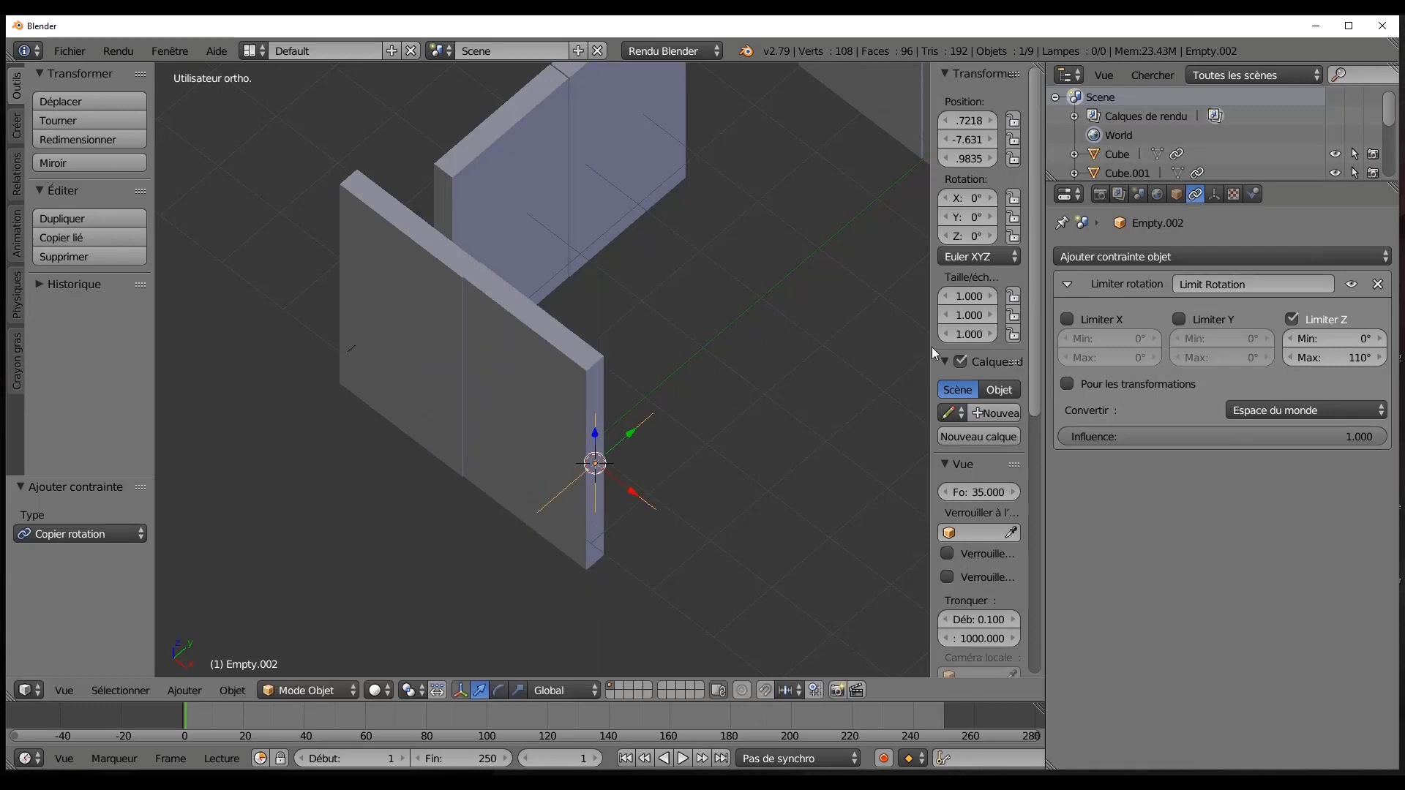
# Give the Cube.005 panel a Copy Rotation constraint targeting Empty.002 on the Z axis only, inverted.
pyautogui.moveTo(930, 347); pyautogui.dragTo(782, 352)
pyautogui.rightClick(383, 339)
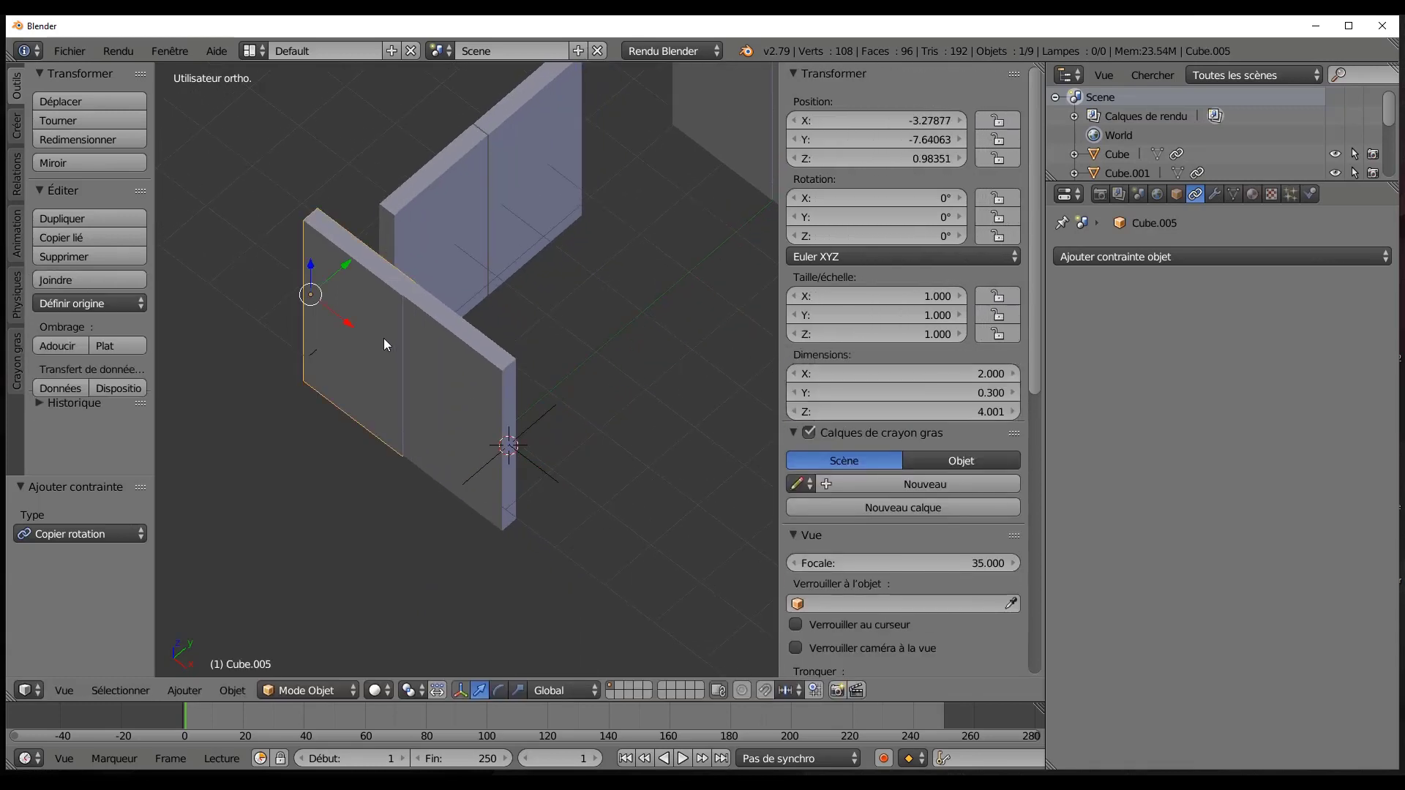
pyautogui.click(1187, 257)
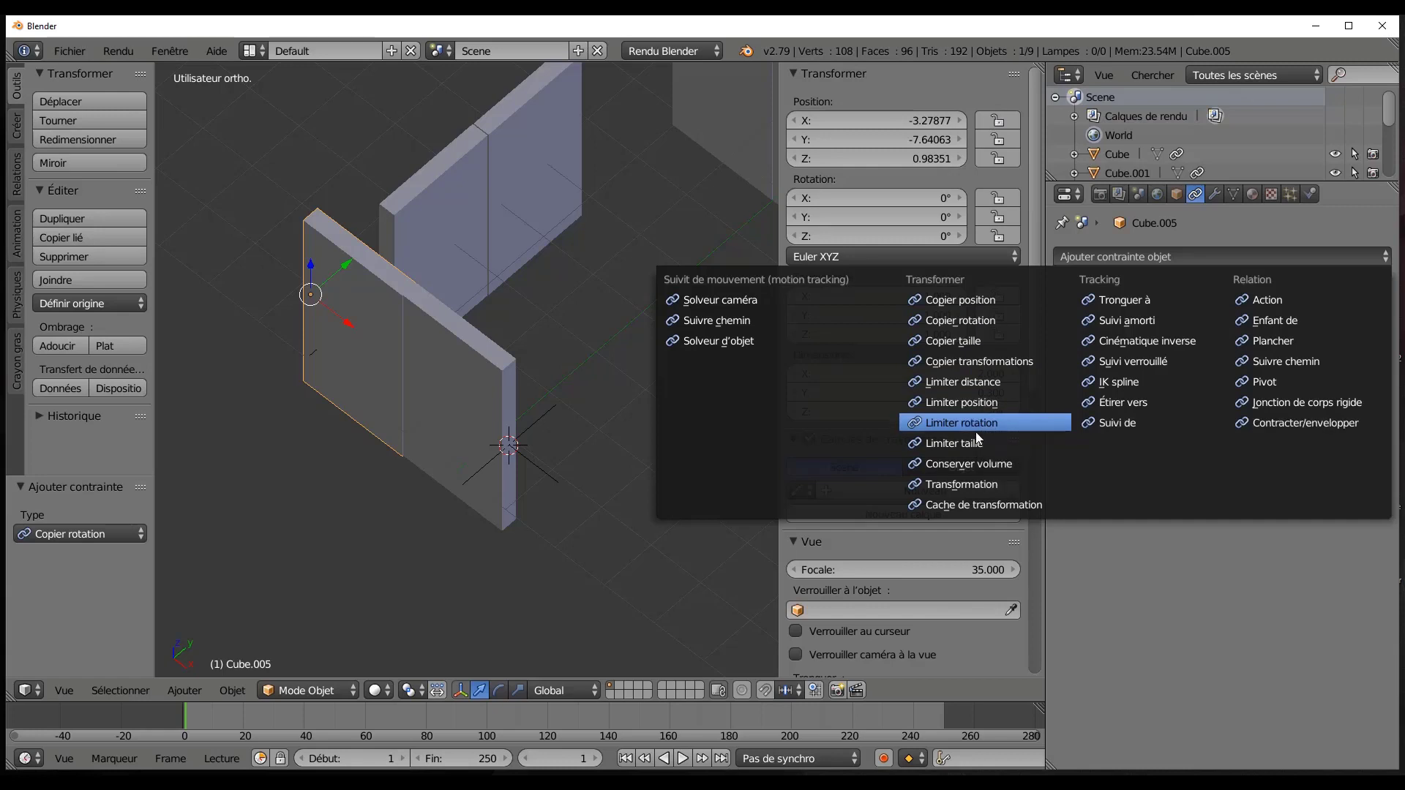
pyautogui.click(969, 322)
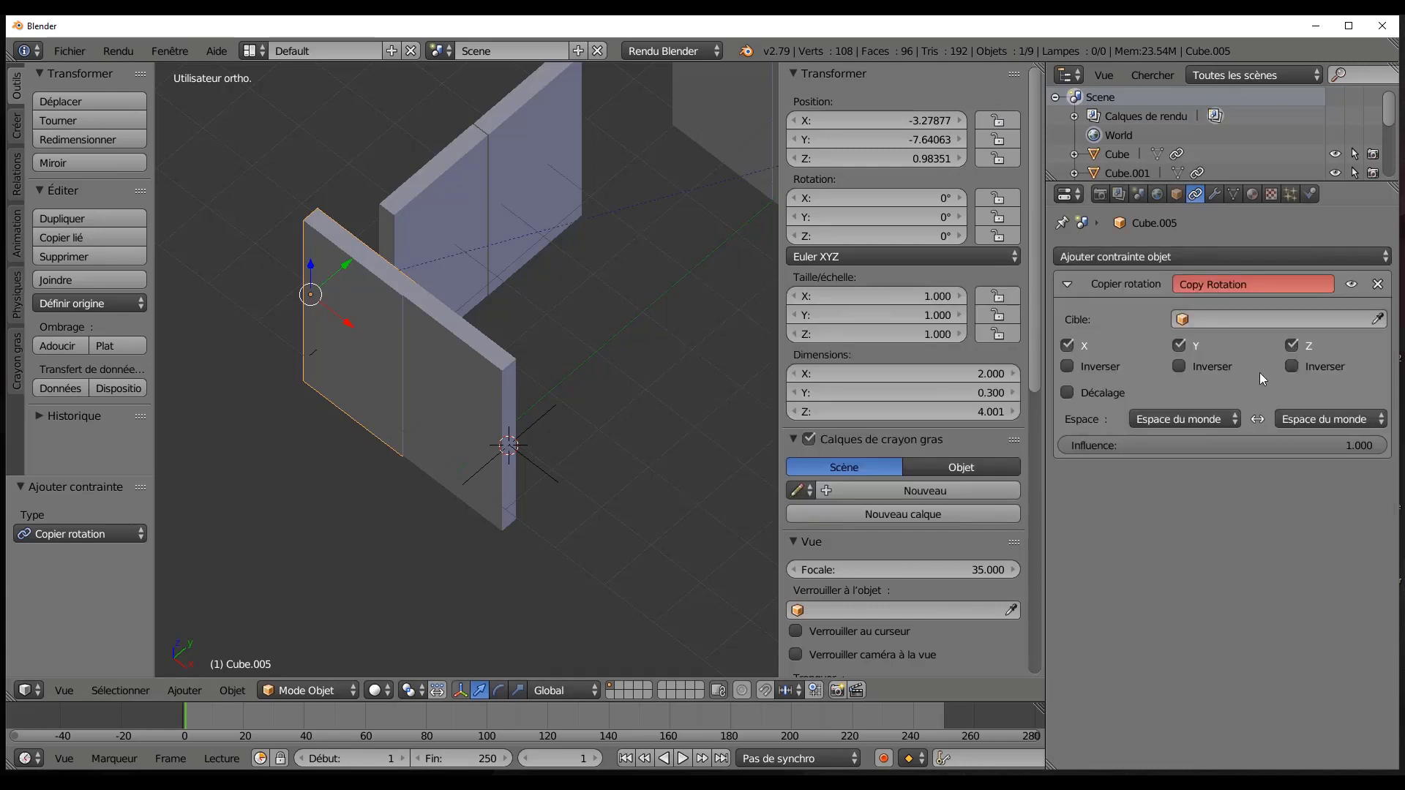
pyautogui.click(1179, 345)
pyautogui.click(1068, 346)
pyautogui.click(1232, 320)
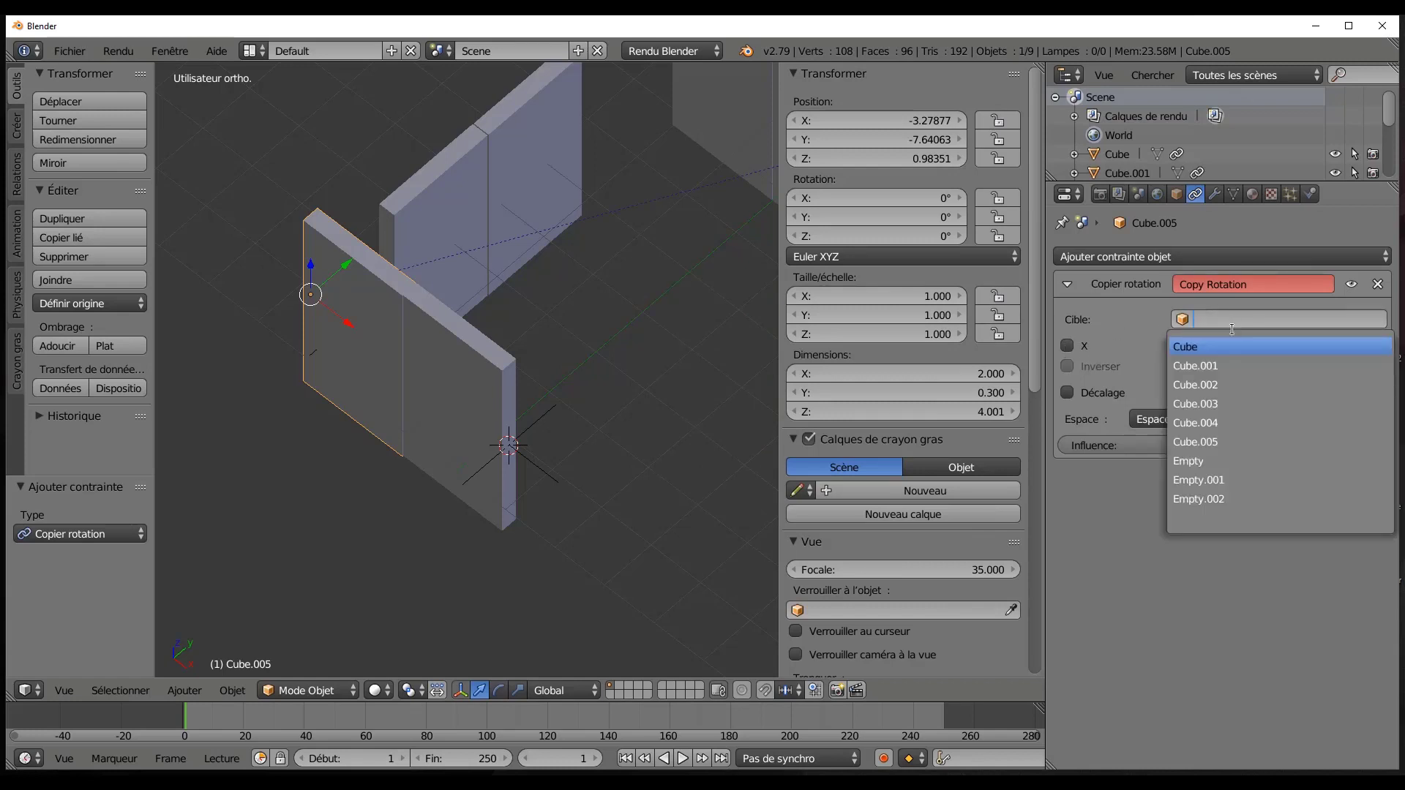
pyautogui.click(1239, 497)
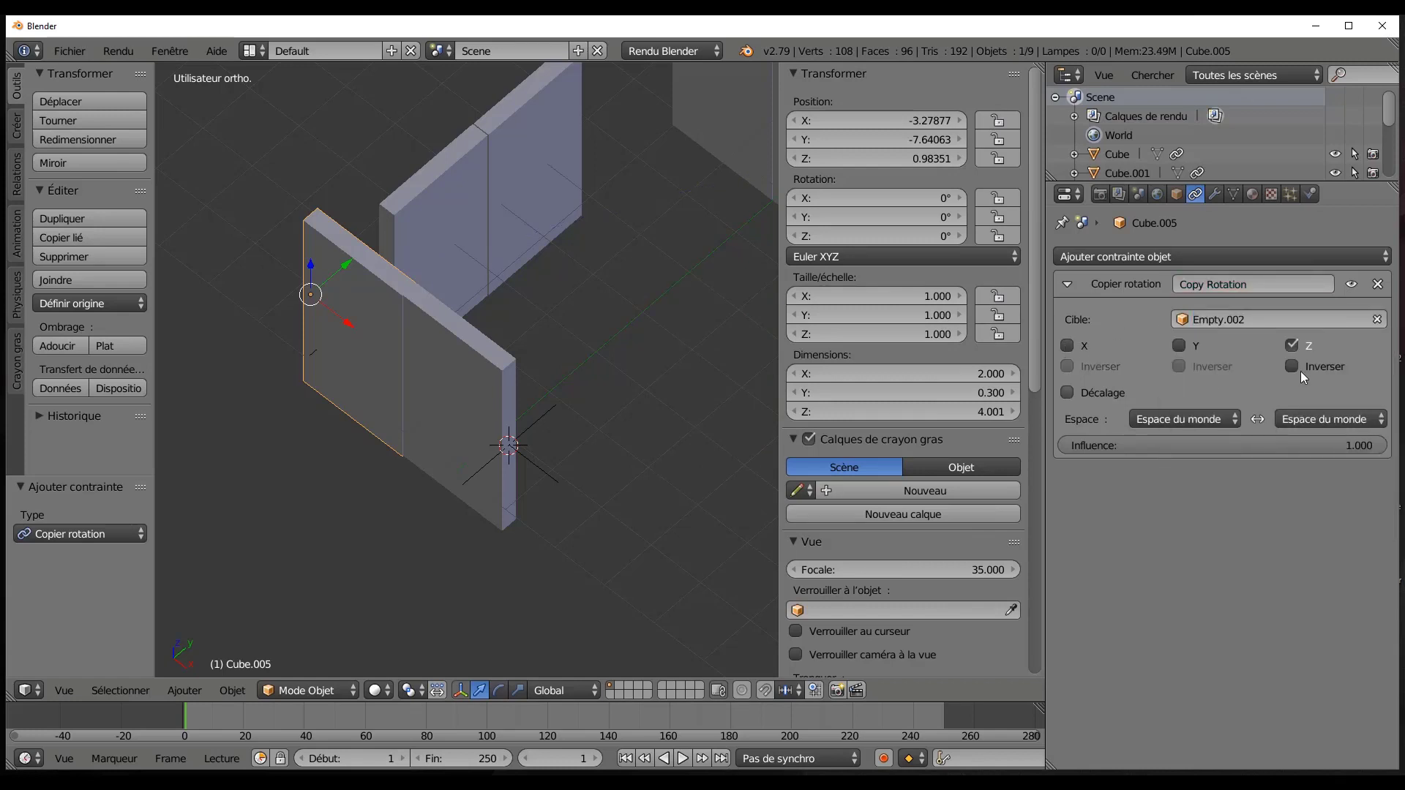
# Try rotating Empty.002 about 123° around global Z to test both panels' opening, and cancel the rotation.
pyautogui.rightClick(565, 417)
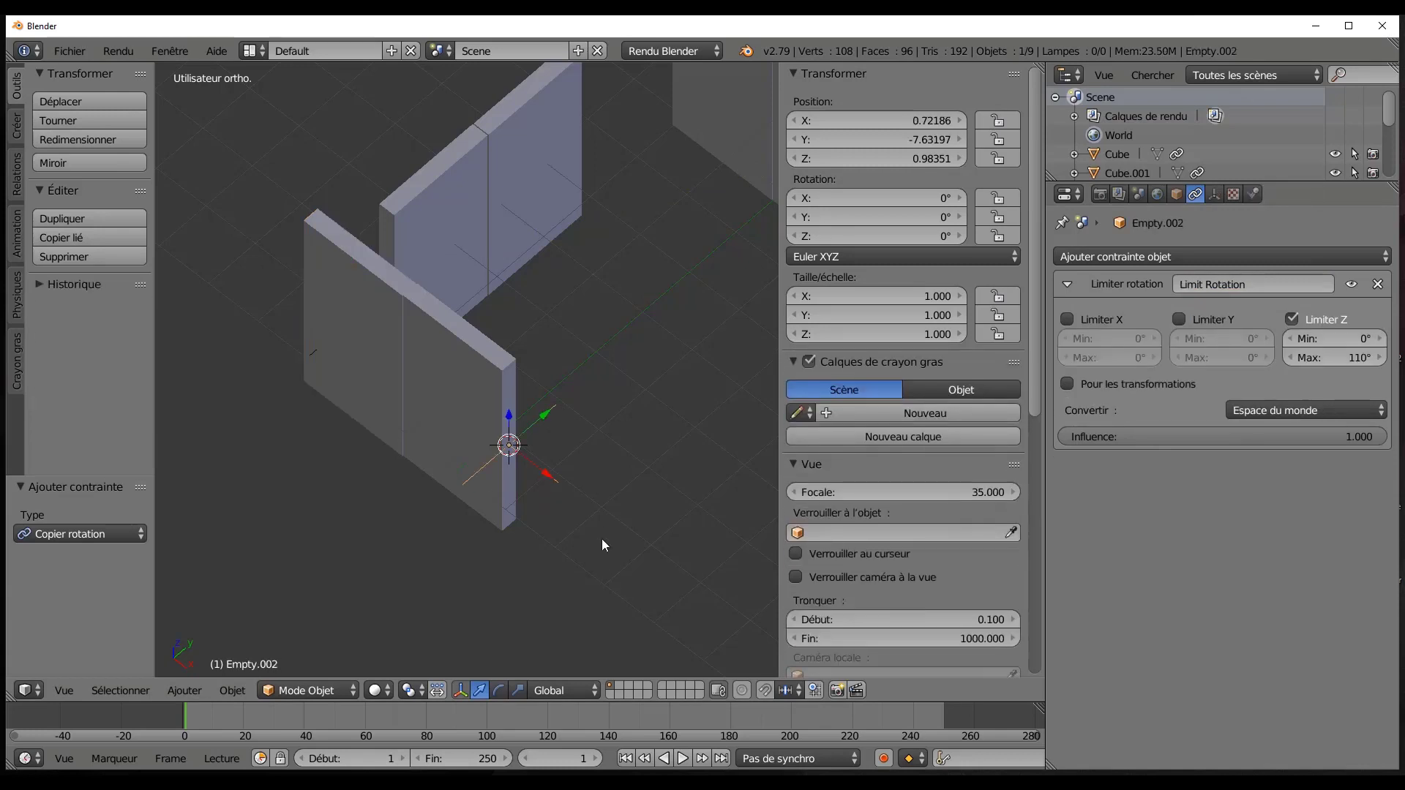
pyautogui.press('r')
pyautogui.press('z')
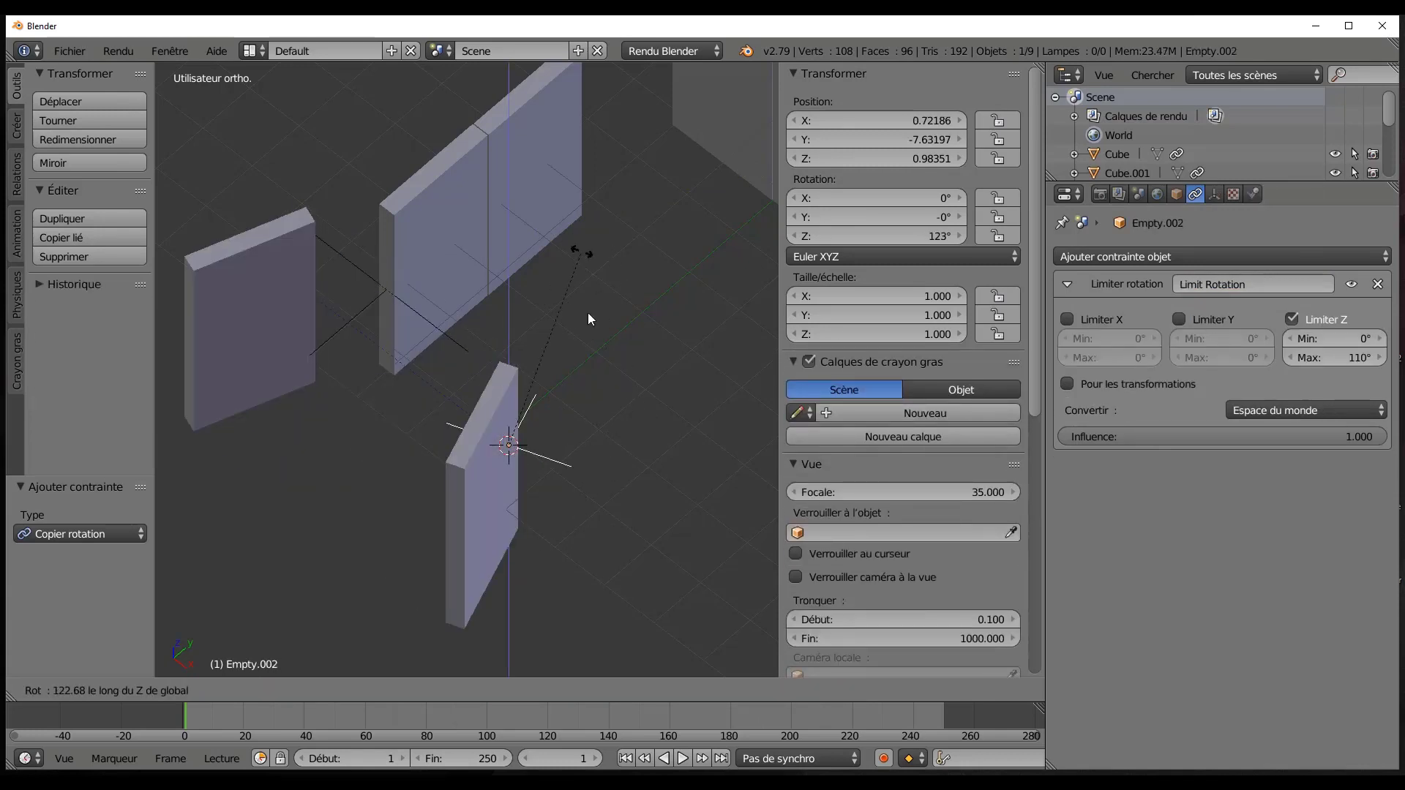
pyautogui.press('Escape')
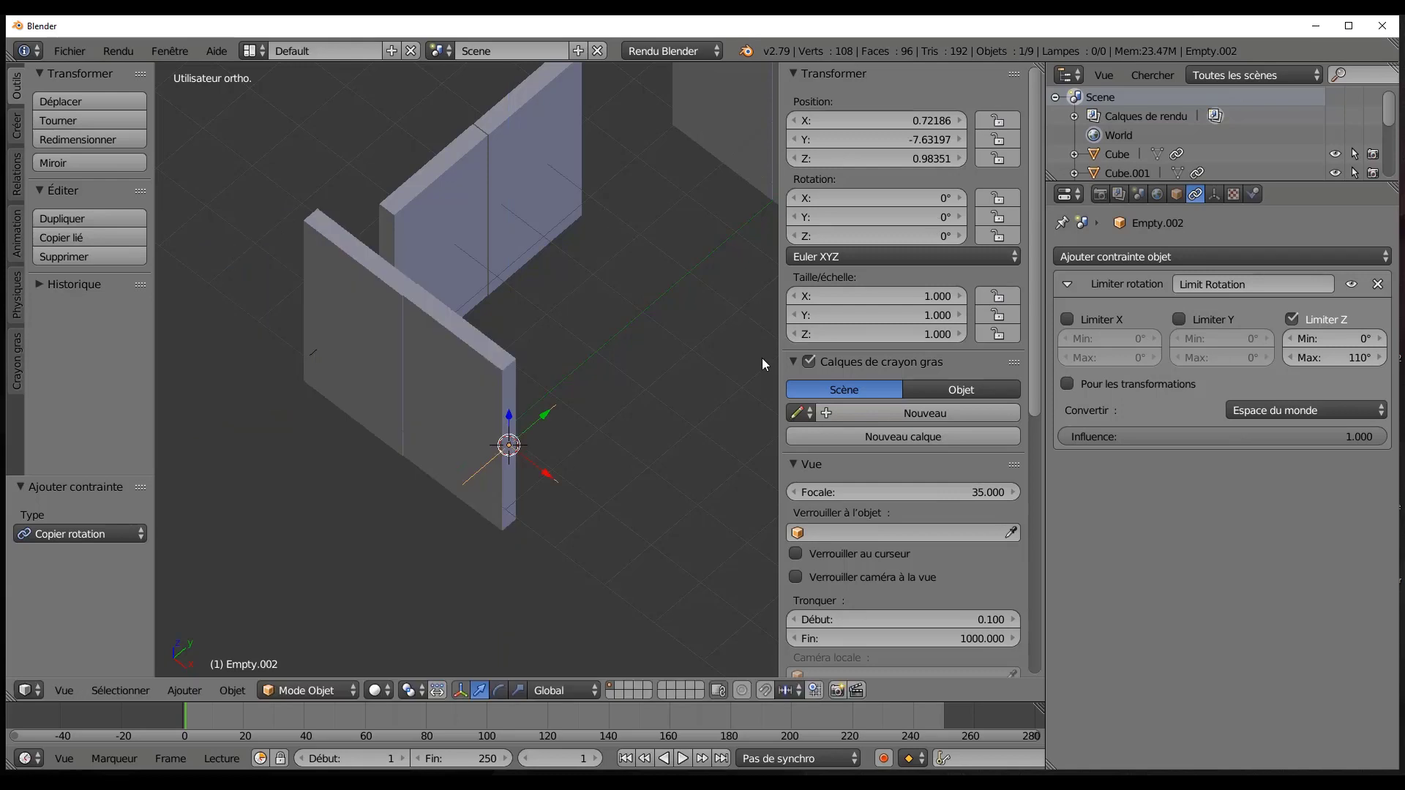
# Hide the transform properties sidebar and bring all three panel pairs into view.
pyautogui.press('n')
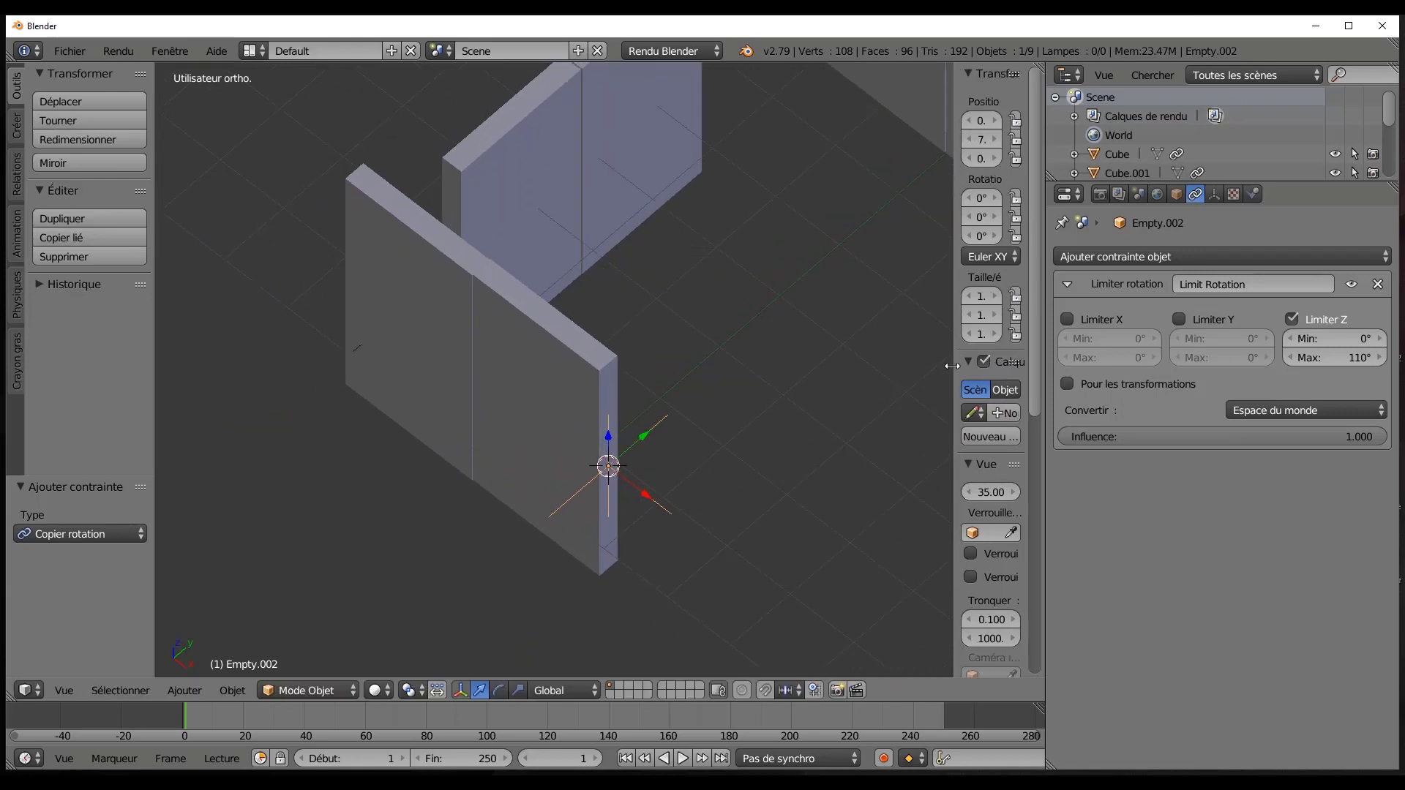
pyautogui.scroll(-2, 963, 408)
pyautogui.keyDown('shift'); pyautogui.moveTo(853, 433); pyautogui.dragTo(555, 512, button='middle'); pyautogui.keyUp('shift')
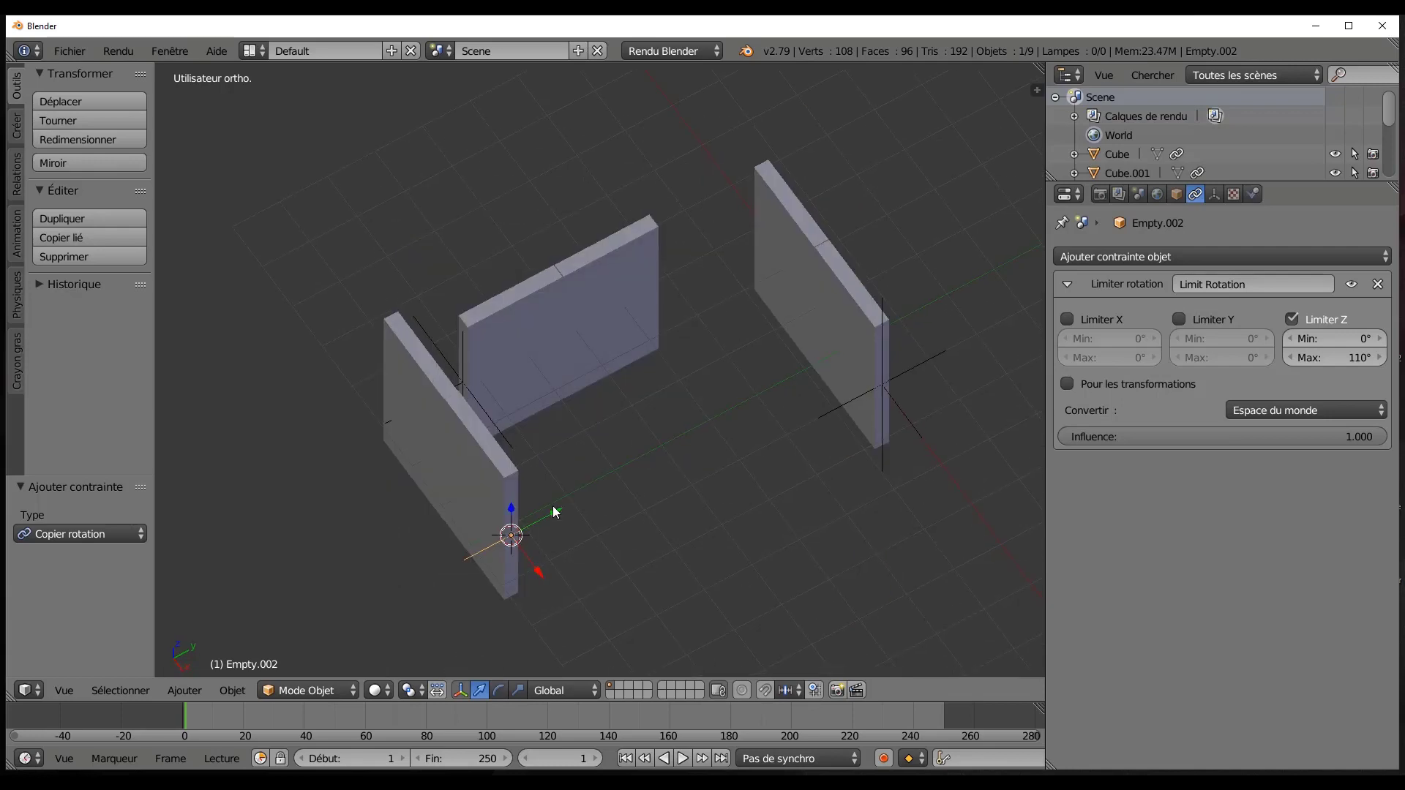
pyautogui.moveTo(772, 512)
pyautogui.mouseDown(button='middle')
pyautogui.moveTo(782, 479)
pyautogui.moveTo(789, 491)
pyautogui.mouseUp(button='middle')
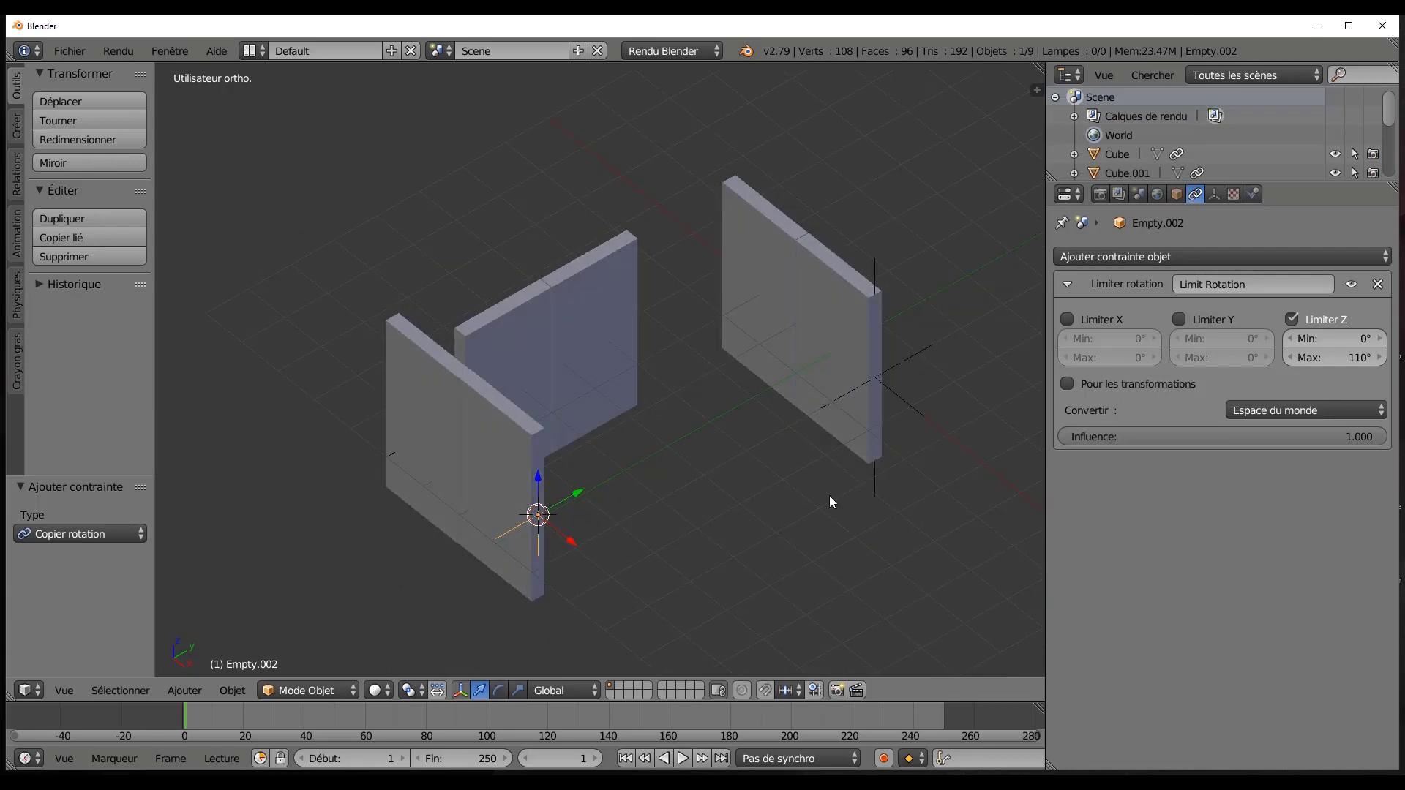
pyautogui.moveTo(798, 550); pyautogui.dragTo(780, 546, button='middle')
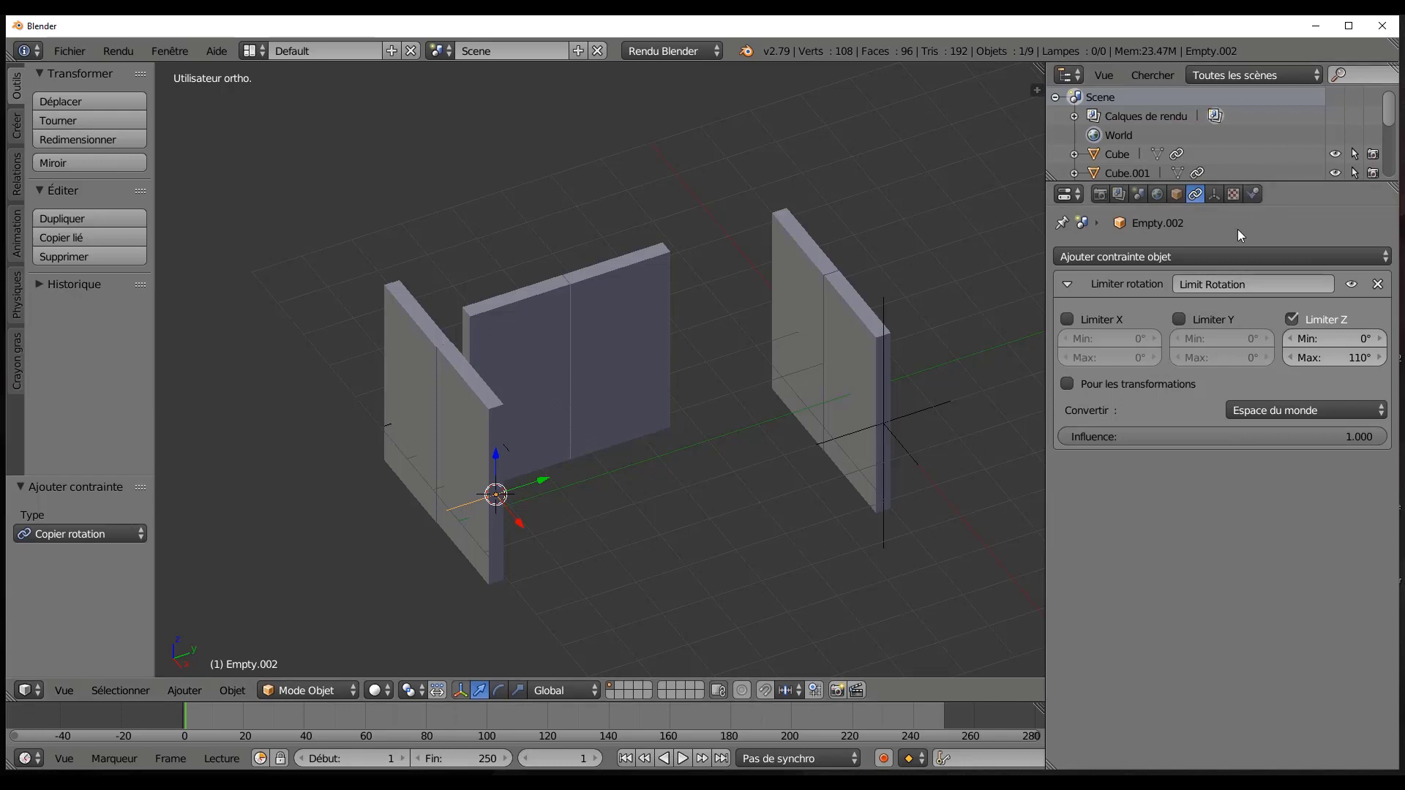
# Look at the Empty's display settings and at the Cube.004 panel's mesh data and particle properties.
pyautogui.click(1214, 194)
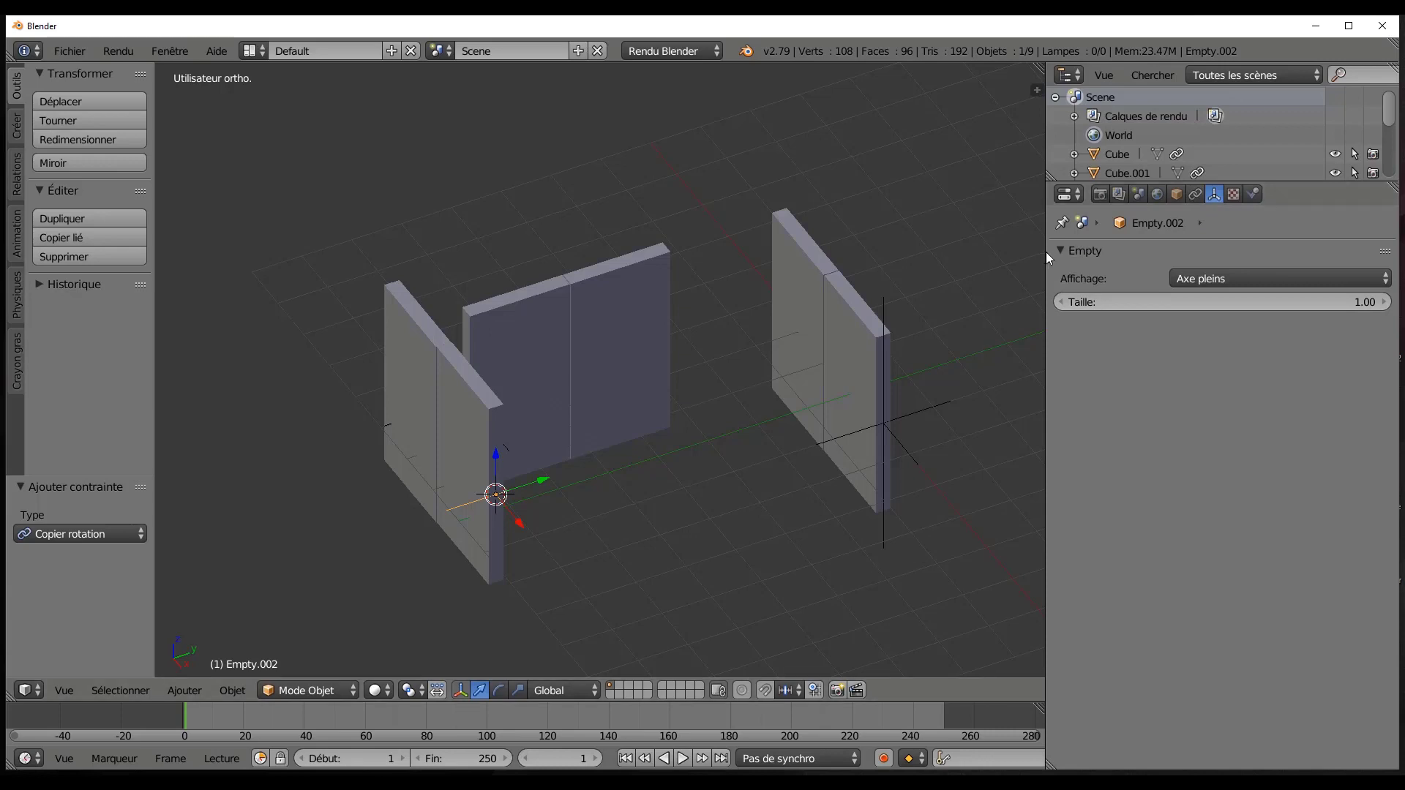
pyautogui.rightClick(492, 423)
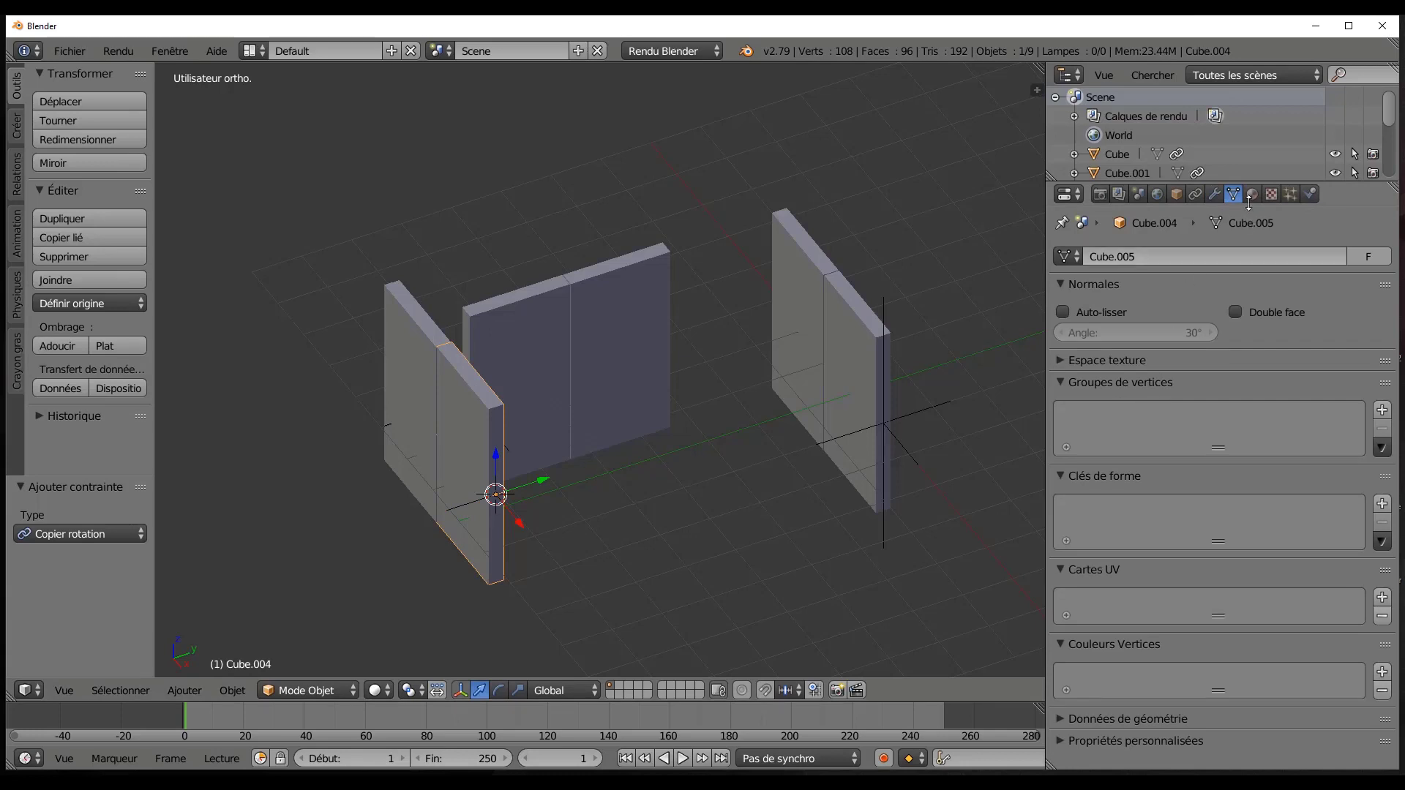
pyautogui.click(1291, 194)
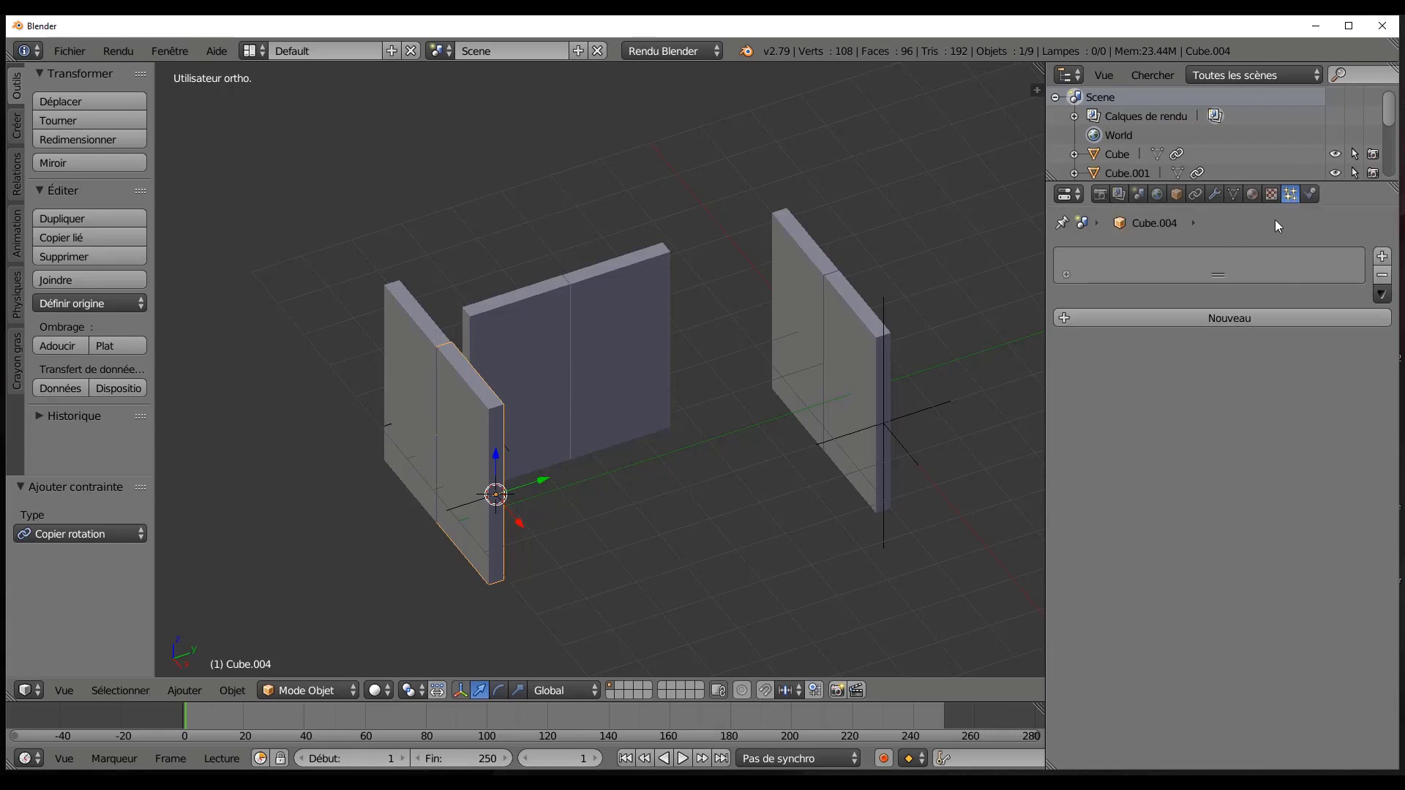
# Narrow the outliner and properties area to widen the 3D viewport, and select the object named Empty.
pyautogui.click(1312, 194)
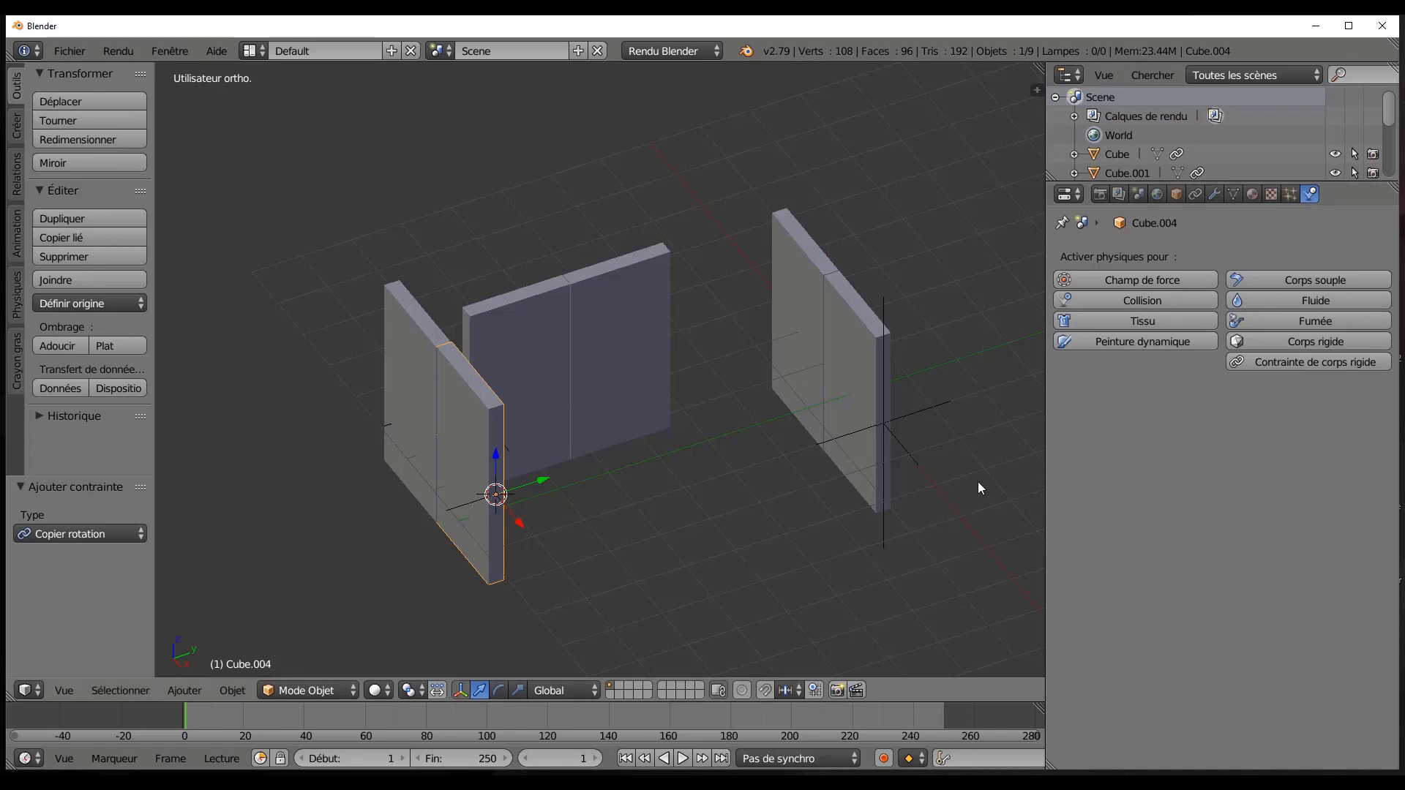
pyautogui.moveTo(1045, 462); pyautogui.dragTo(1140, 462)
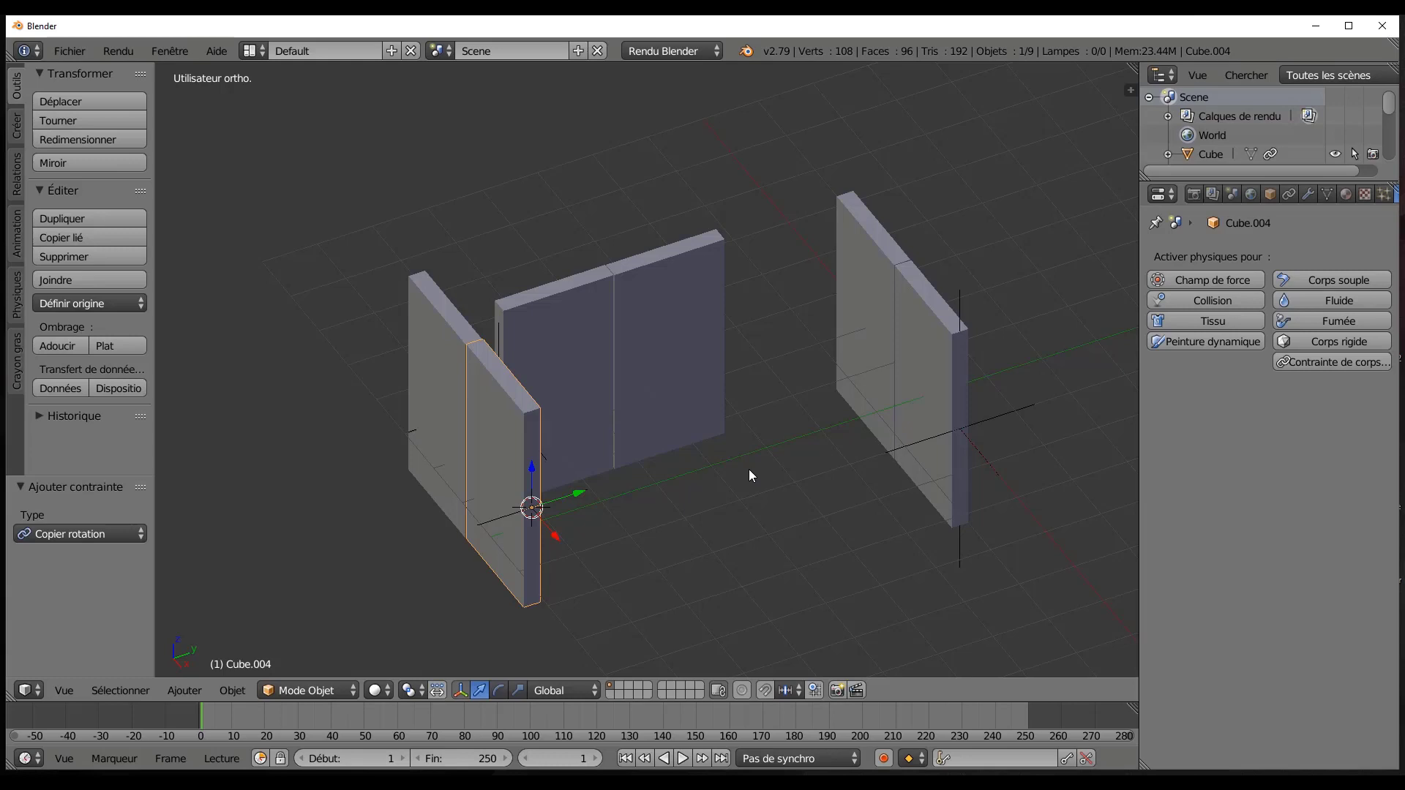
pyautogui.rightClick(1021, 401)
pyautogui.moveTo(854, 484); pyautogui.dragTo(596, 484, button='middle')
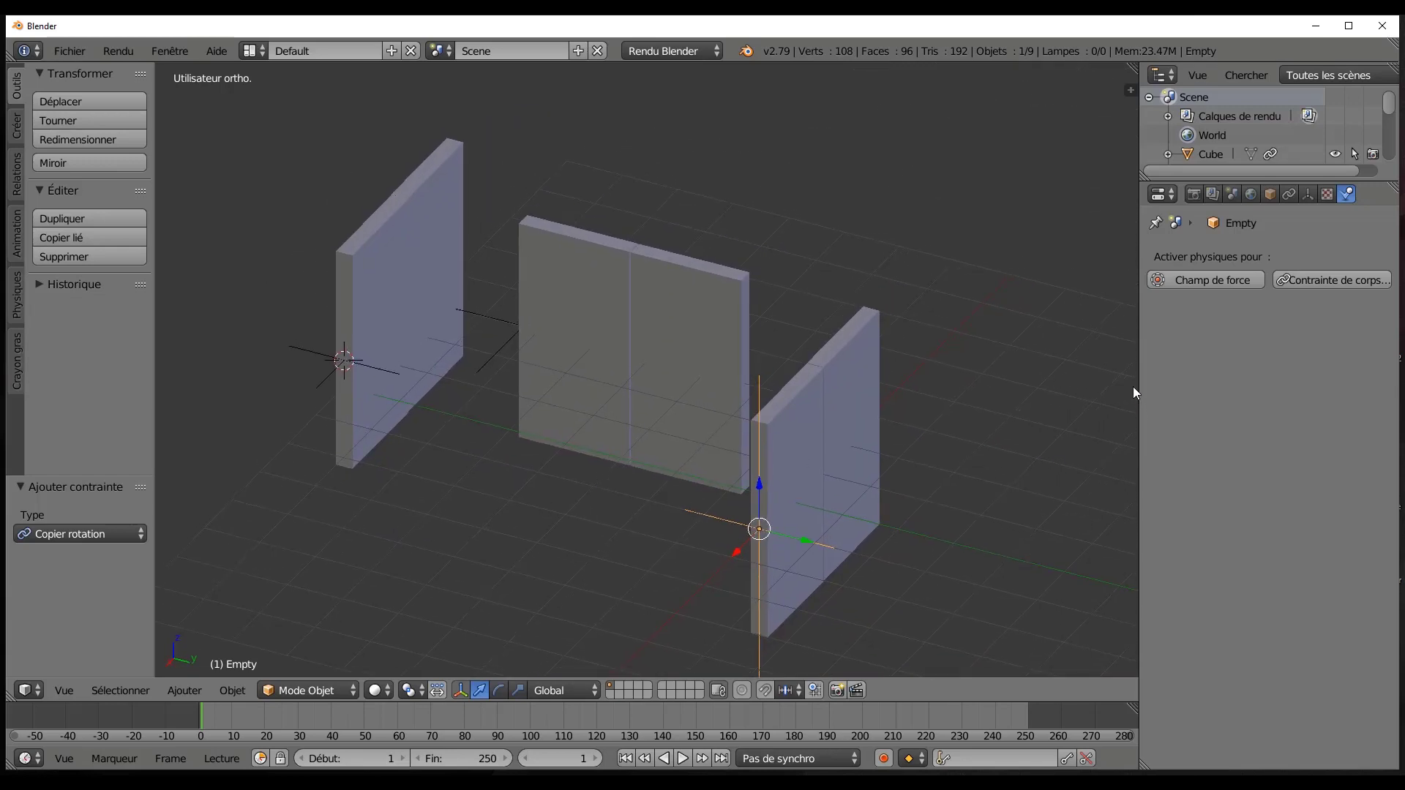
pyautogui.moveTo(1137, 385); pyautogui.dragTo(1266, 366)
# Examine the three panel pairs and their Empties from several angles, near and far.
pyautogui.scroll(-2, 1166, 395)
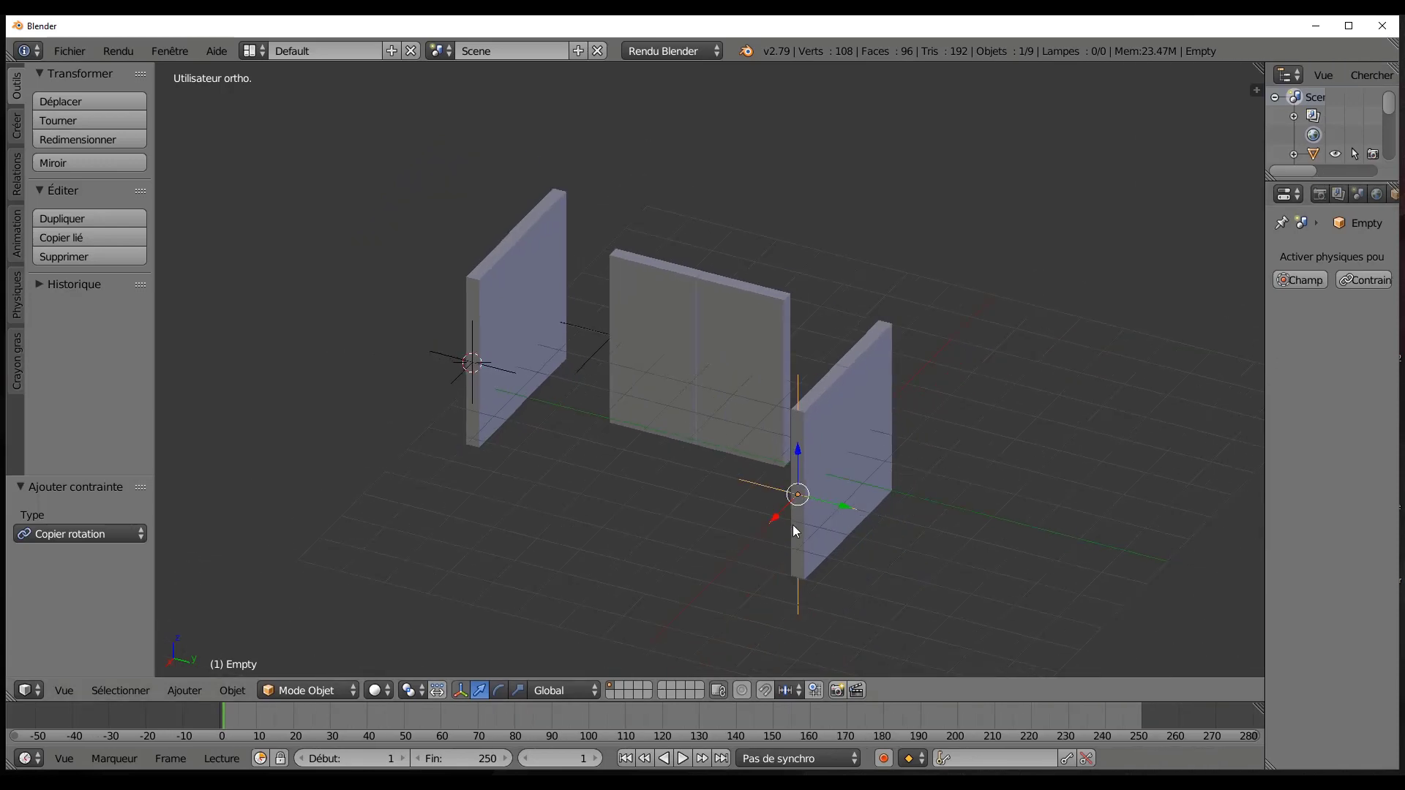
pyautogui.moveTo(794, 527); pyautogui.dragTo(847, 457, button='middle')
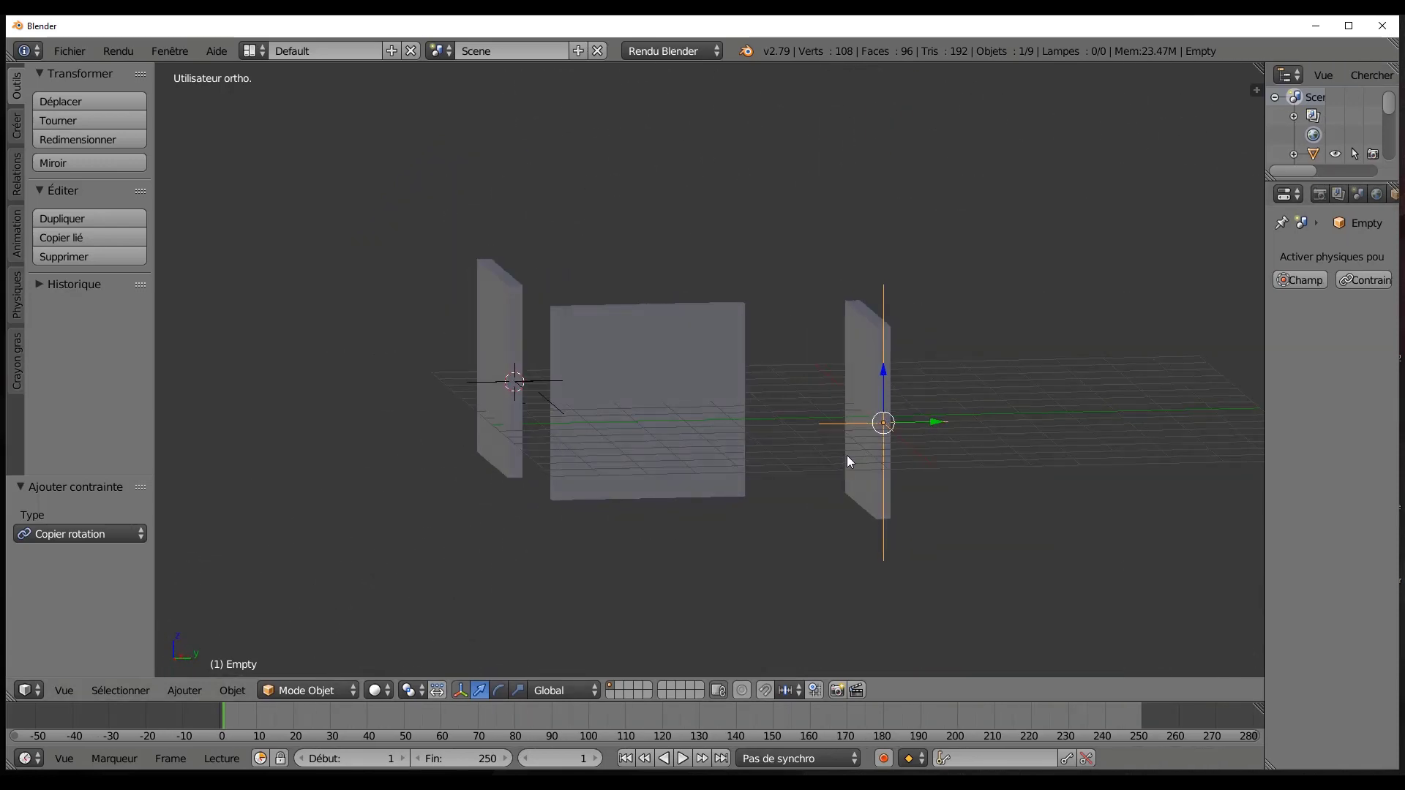
pyautogui.scroll(3, 846, 456)
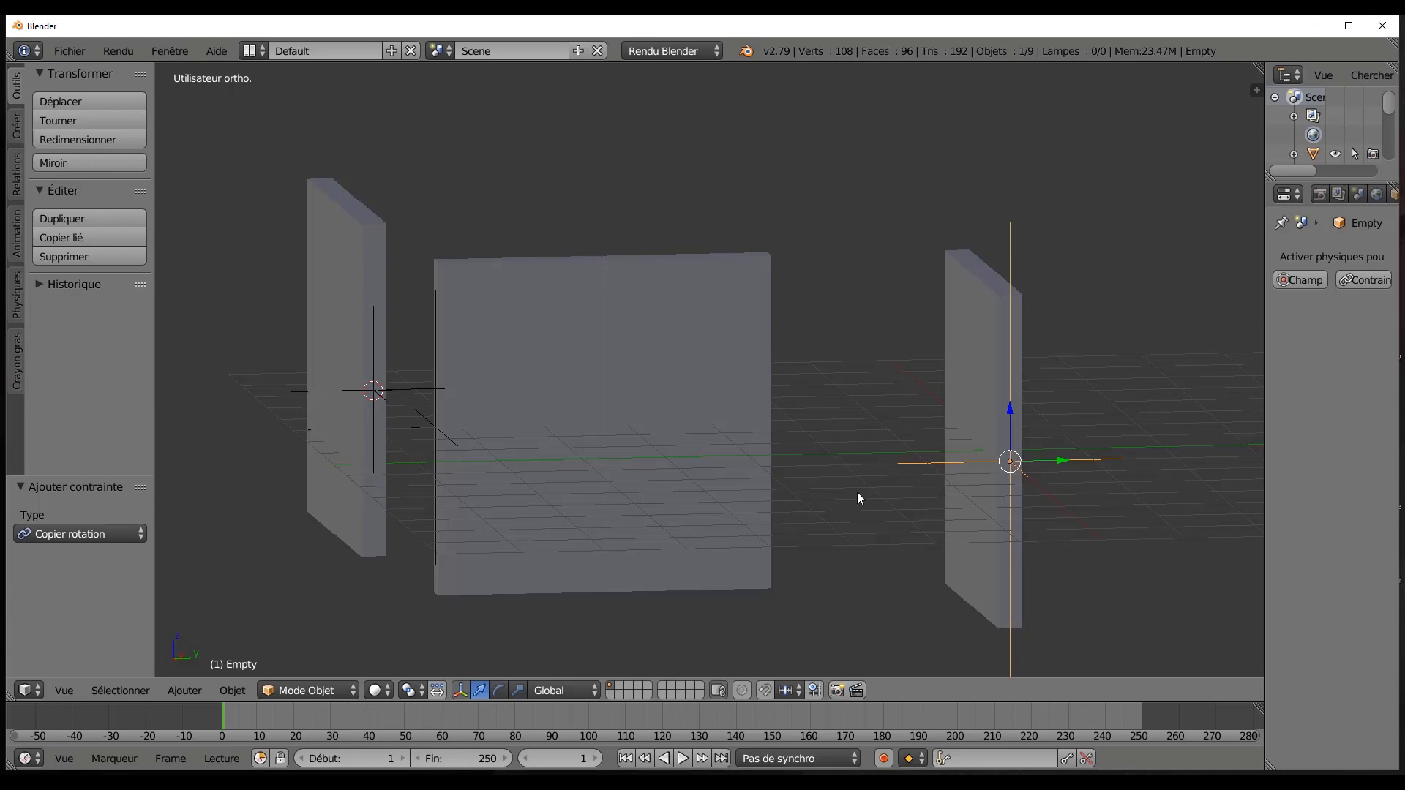
pyautogui.scroll(-1, 860, 498)
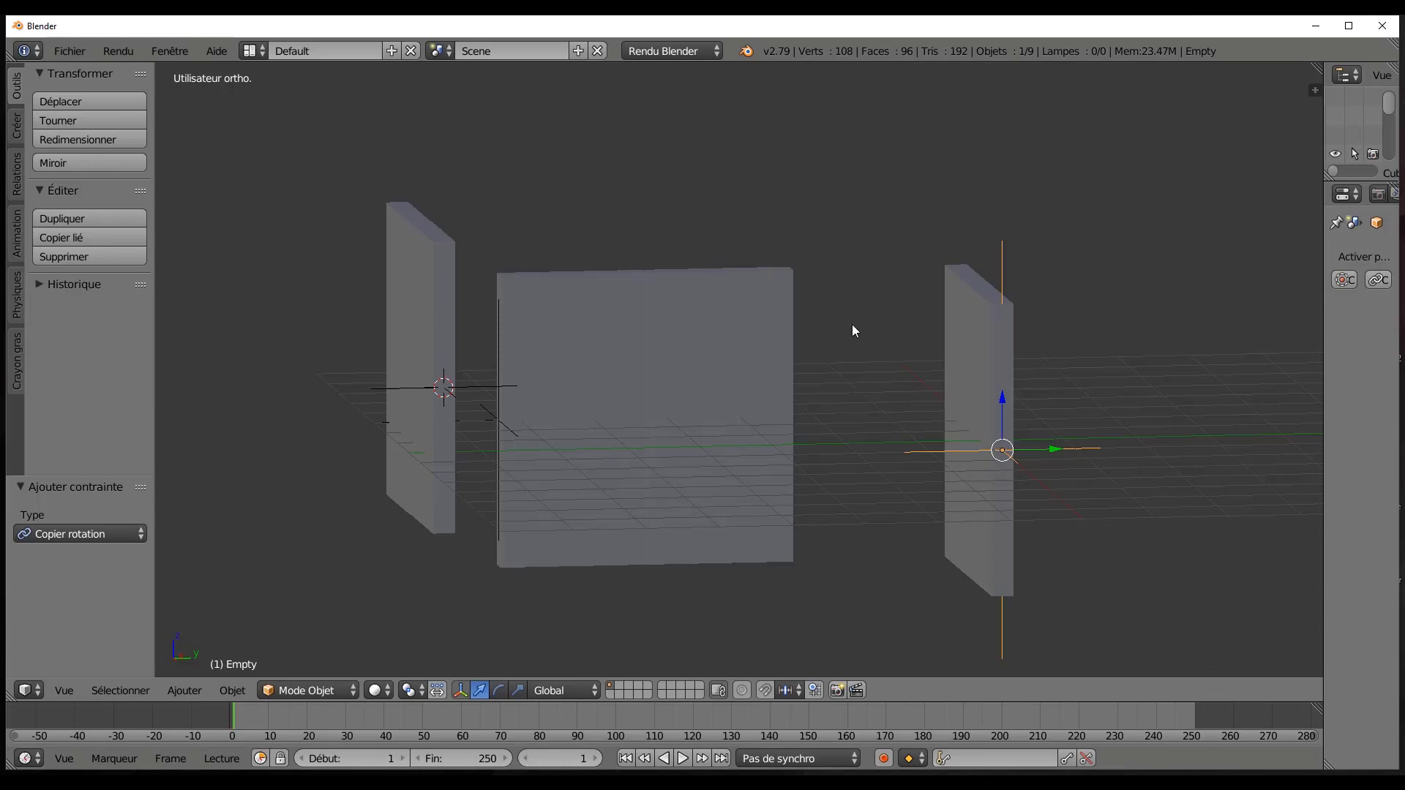
pyautogui.scroll(-3, 852, 323)
pyautogui.moveTo(962, 399); pyautogui.dragTo(898, 448, button='middle')
pyautogui.scroll(2, 674, 455)
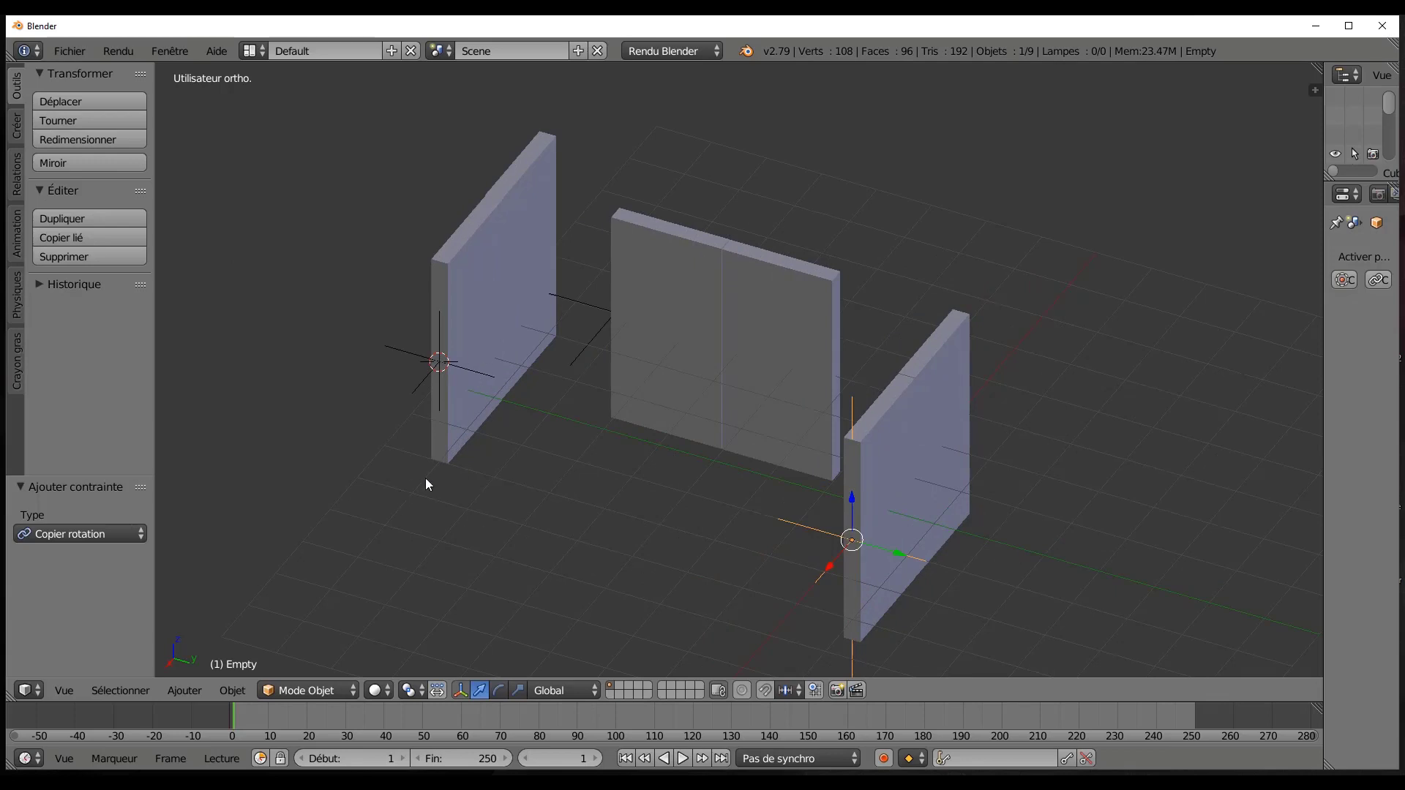
pyautogui.moveTo(426, 485); pyautogui.dragTo(466, 460, button='middle')
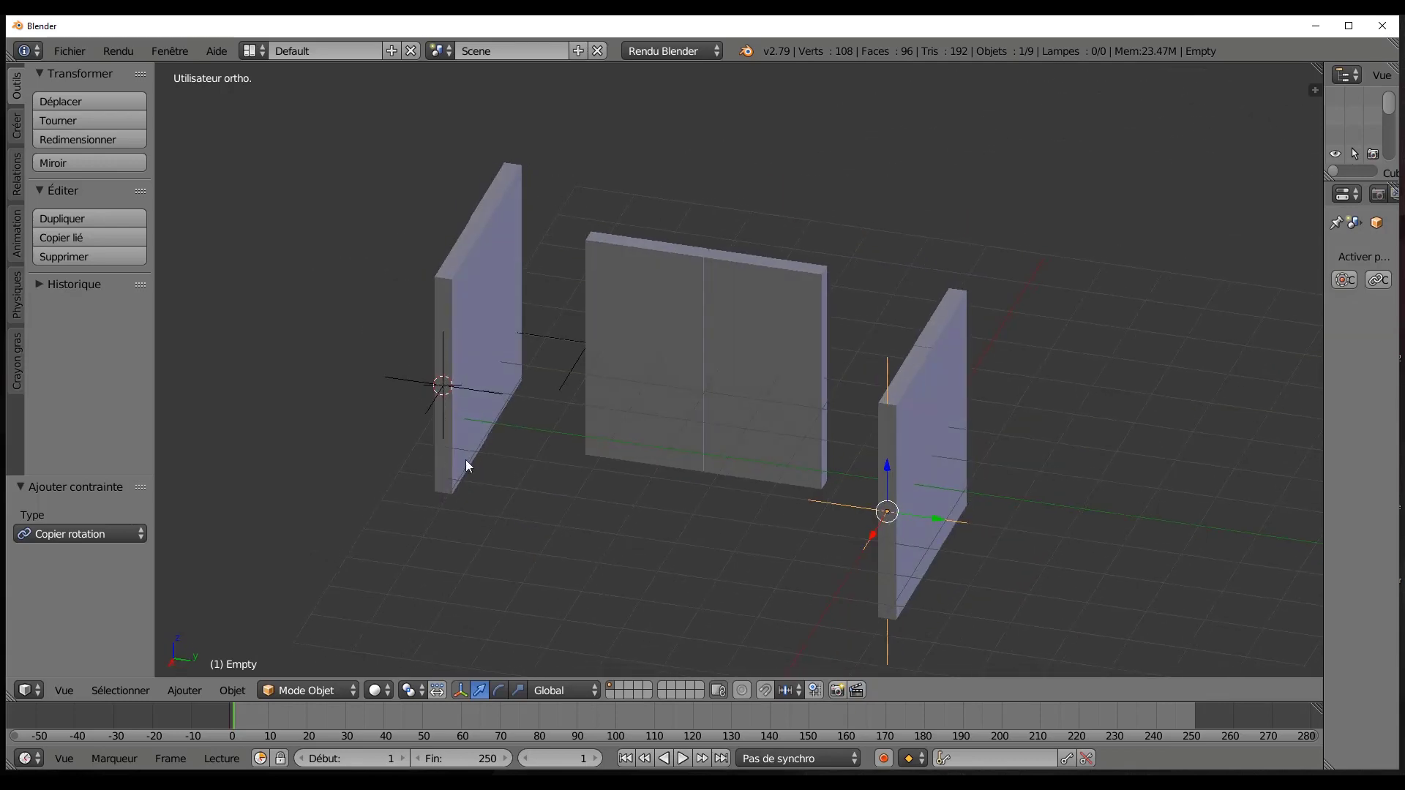
pyautogui.scroll(1, 542, 467)
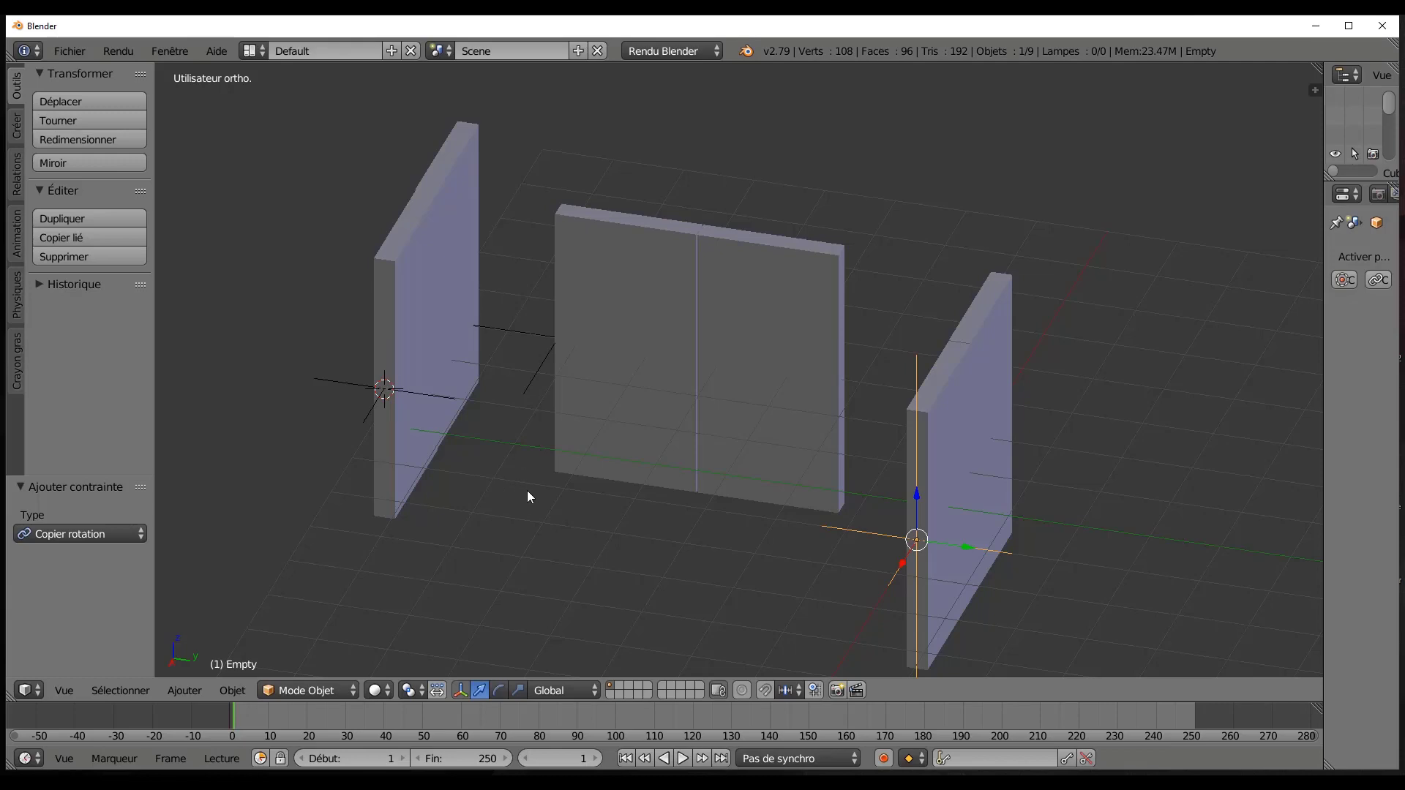
pyautogui.moveTo(555, 495)
pyautogui.mouseDown(button='middle')
pyautogui.moveTo(628, 479)
pyautogui.moveTo(545, 503)
pyautogui.mouseUp(button='middle')
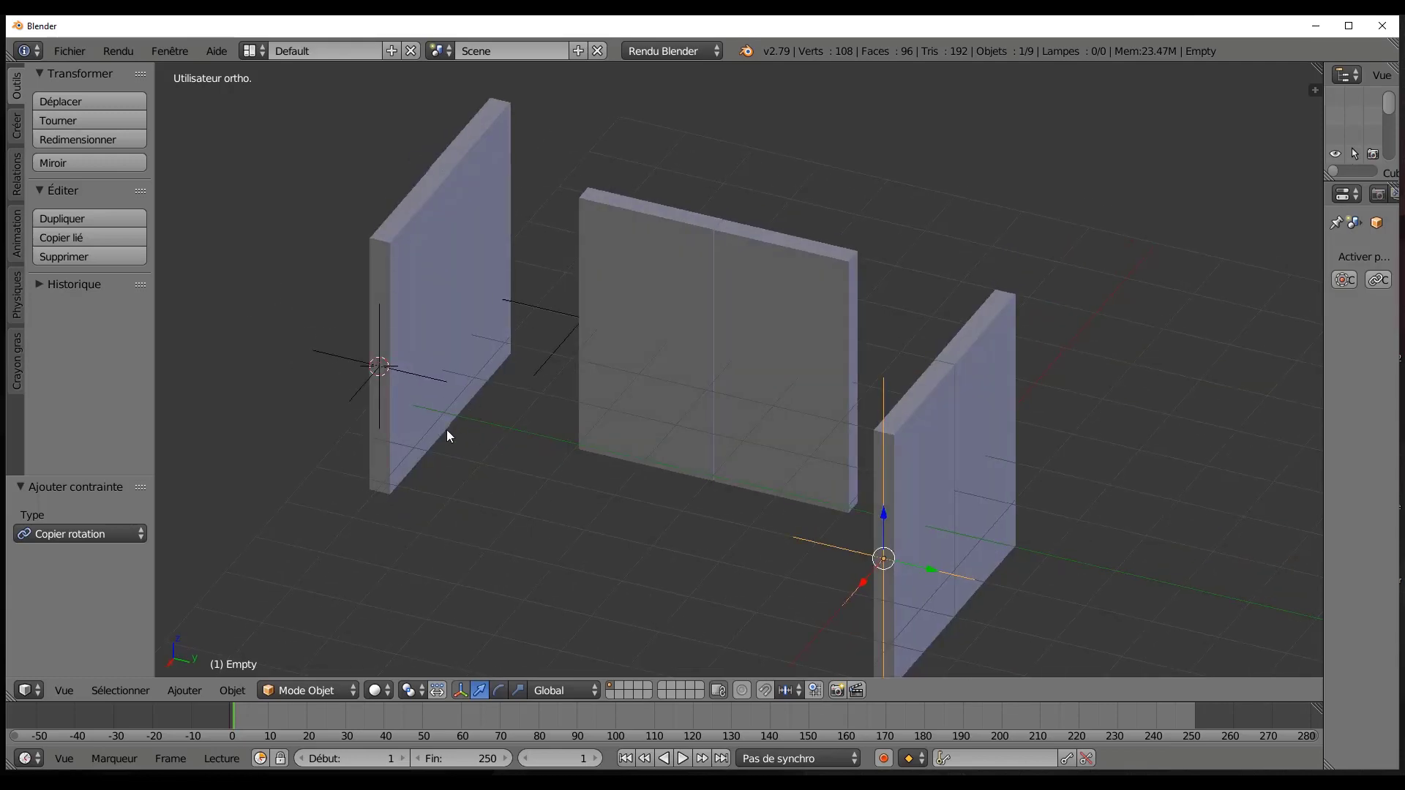
pyautogui.scroll(1, 380, 450)
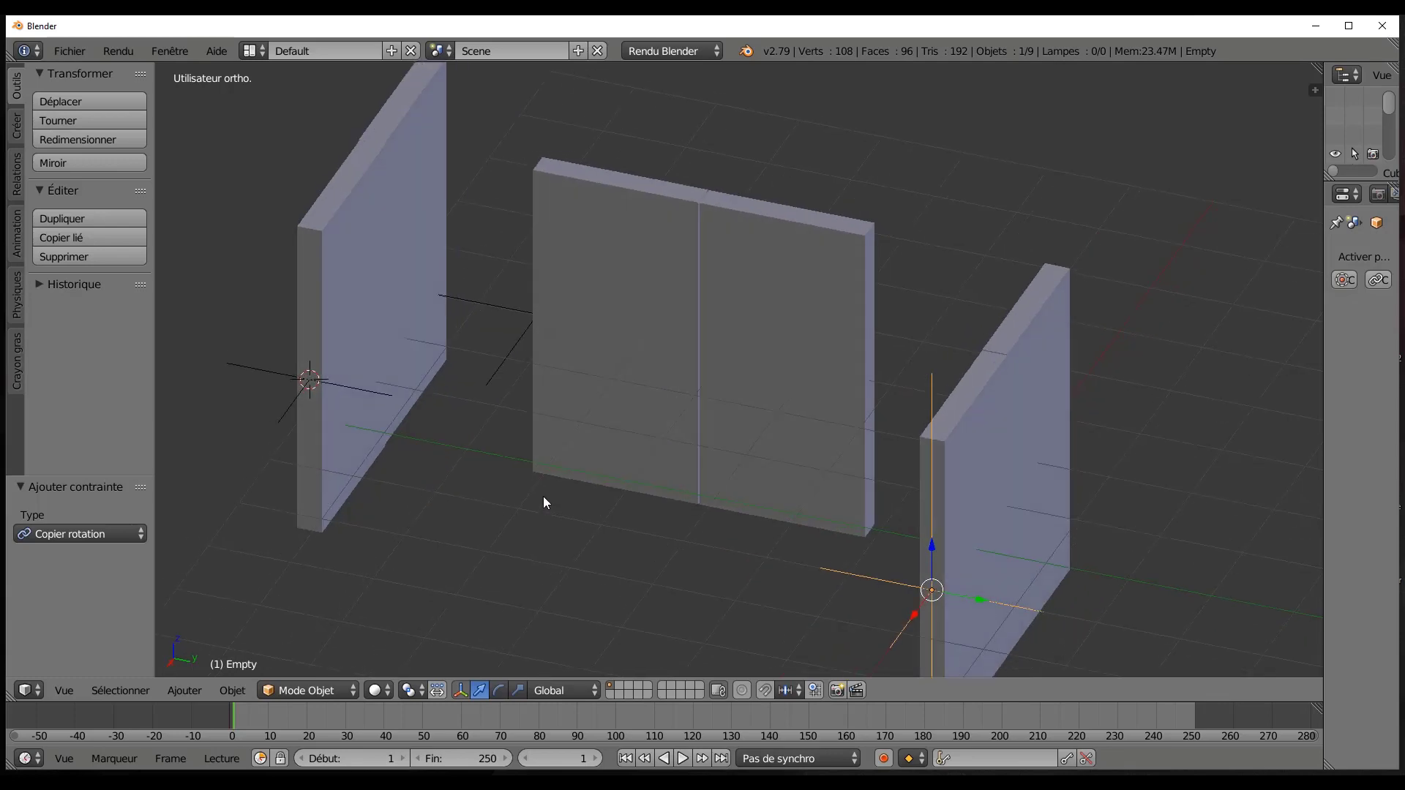
pyautogui.scroll(-2, 543, 498)
pyautogui.moveTo(553, 494)
pyautogui.mouseDown(button='middle')
pyautogui.moveTo(597, 493)
pyautogui.moveTo(532, 495)
pyautogui.mouseUp(button='middle')
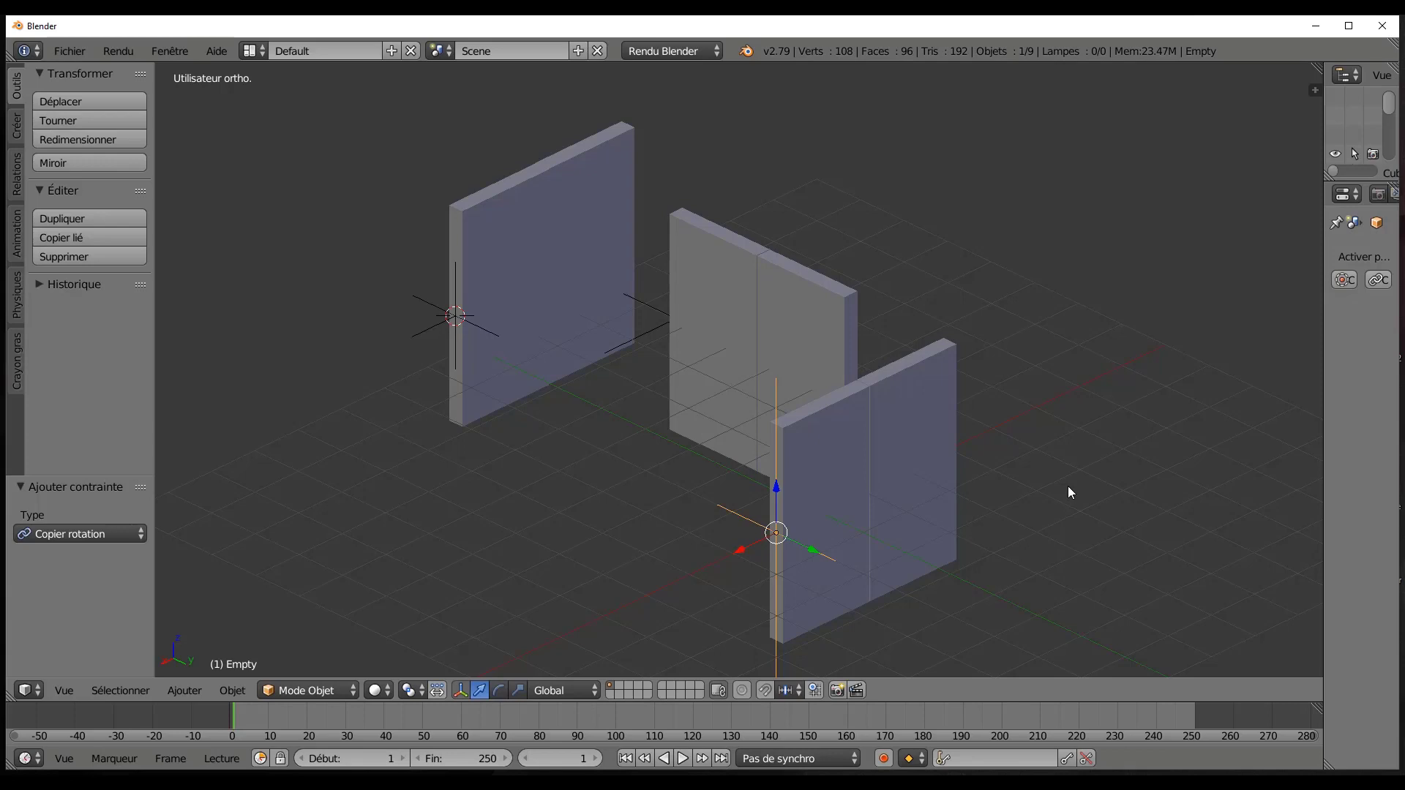
pyautogui.moveTo(1040, 491); pyautogui.dragTo(972, 469, button='middle')
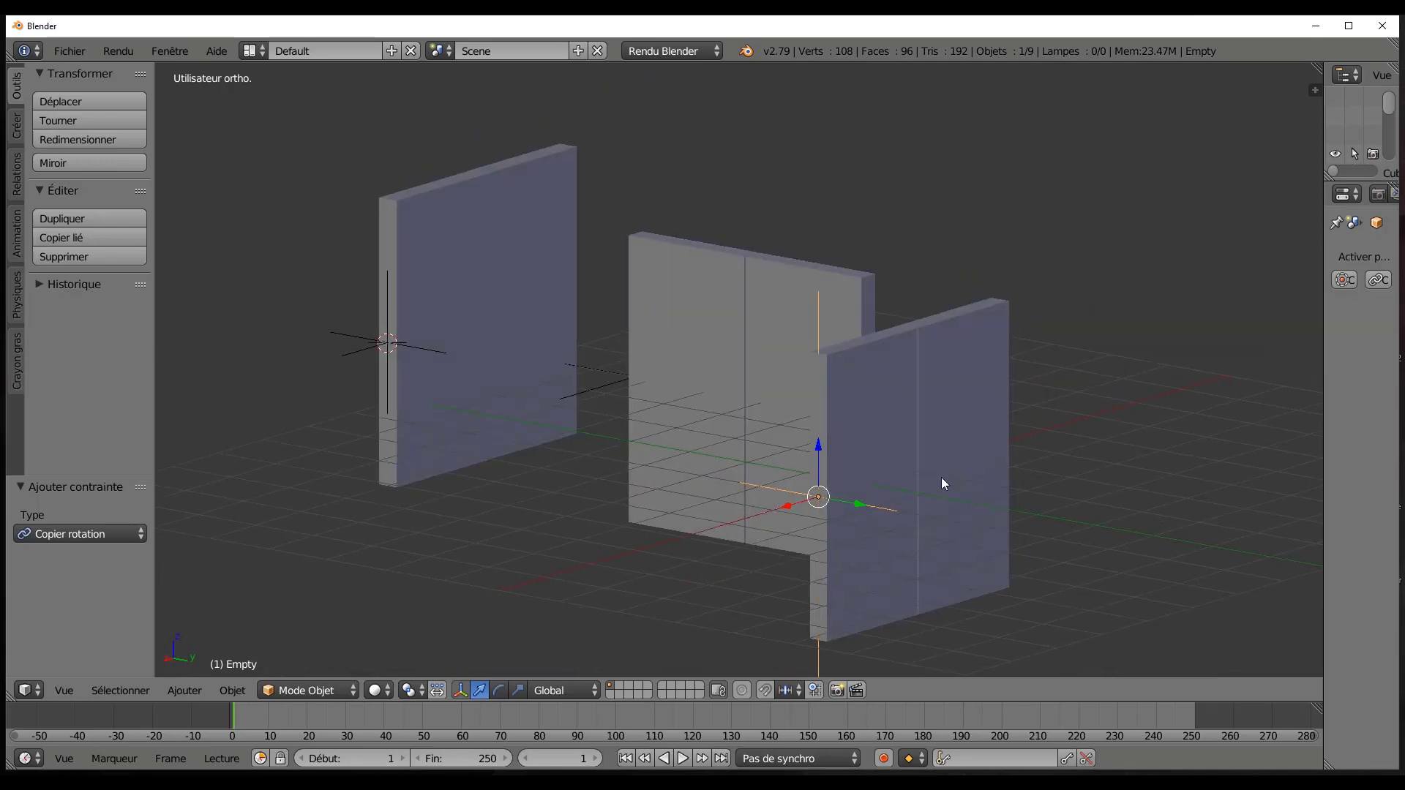
pyautogui.scroll(1, 942, 484)
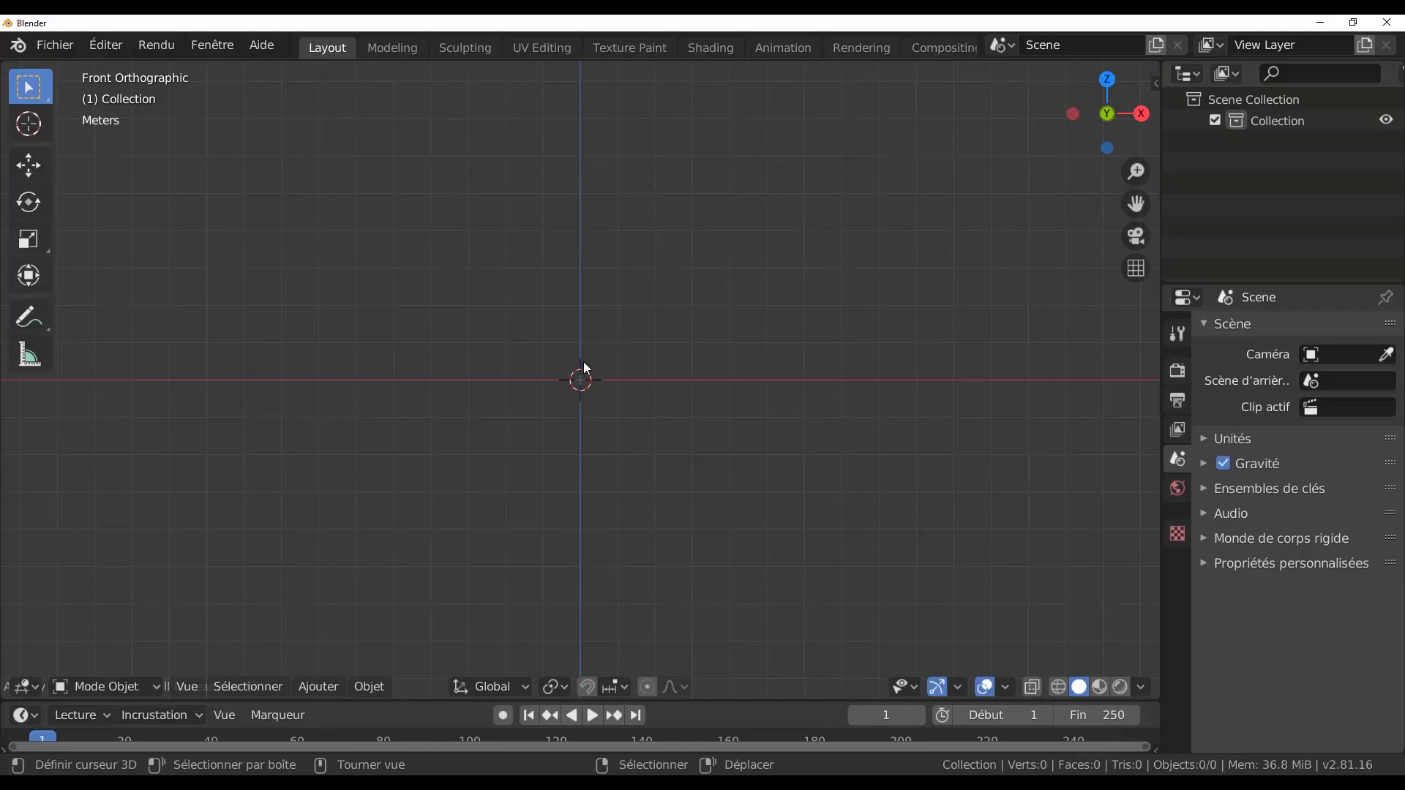
# Add a monkey mesh to the empty Blender 2.81 scene and rotate it upside down in the front view.
pyautogui.click(352, 688)
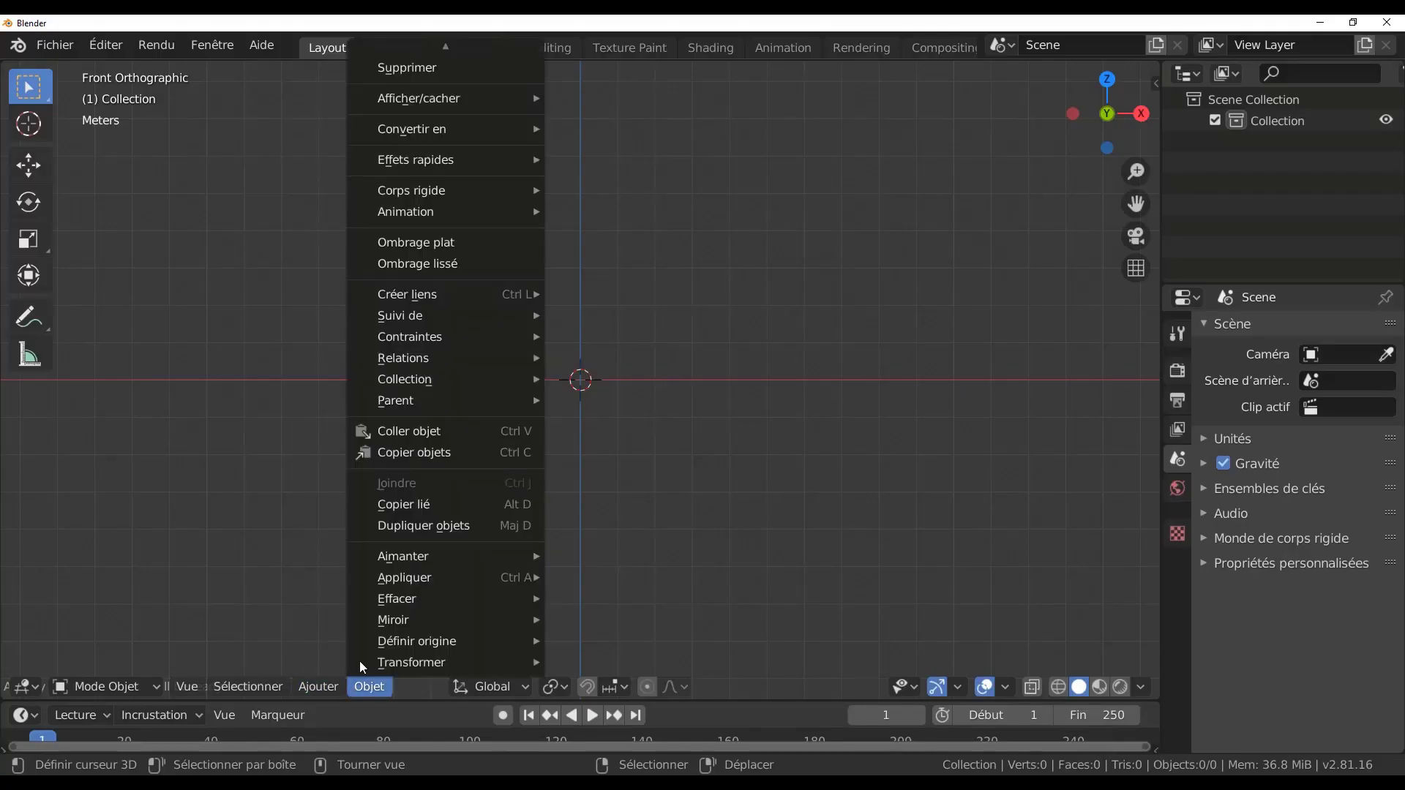
pyautogui.moveTo(316, 685)
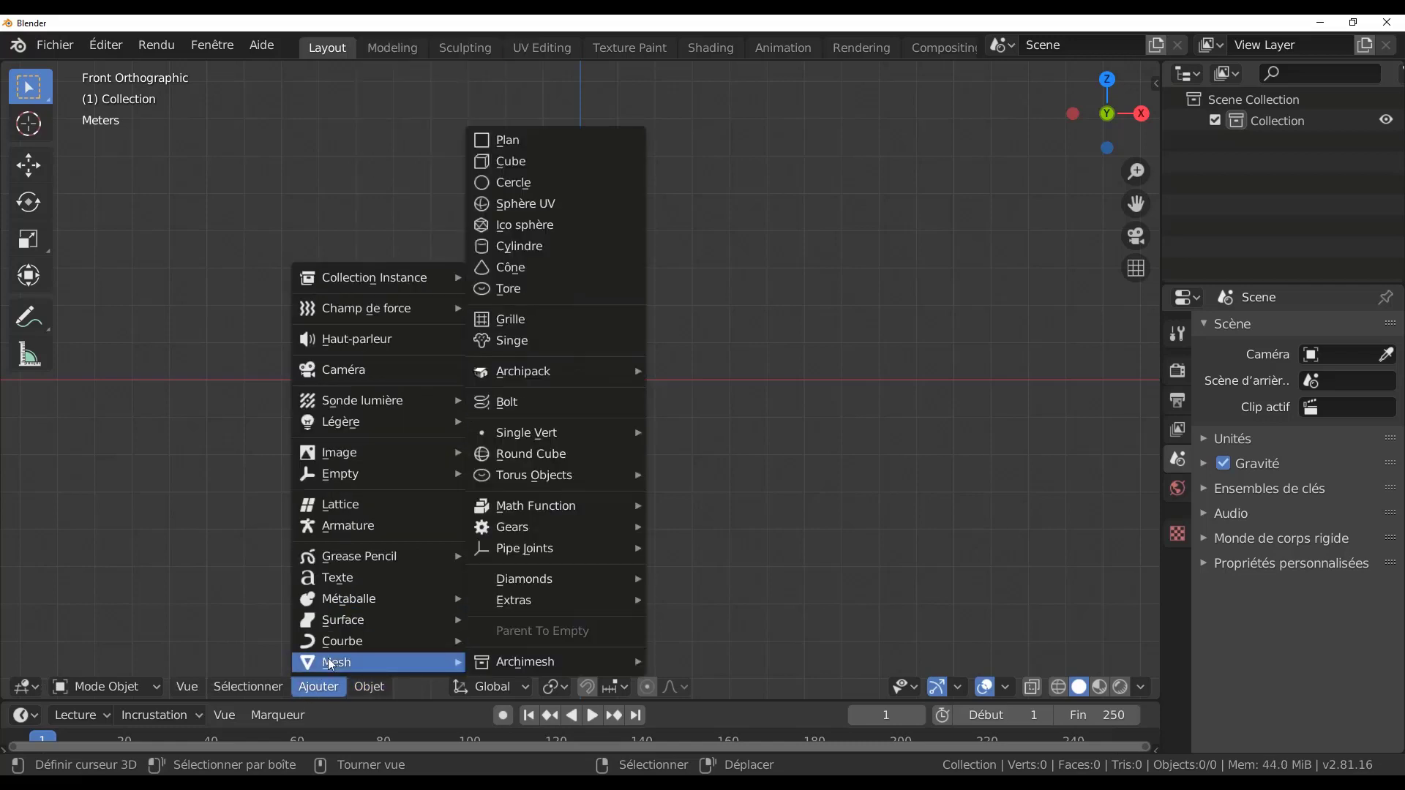
pyautogui.click(515, 341)
pyautogui.press('r')
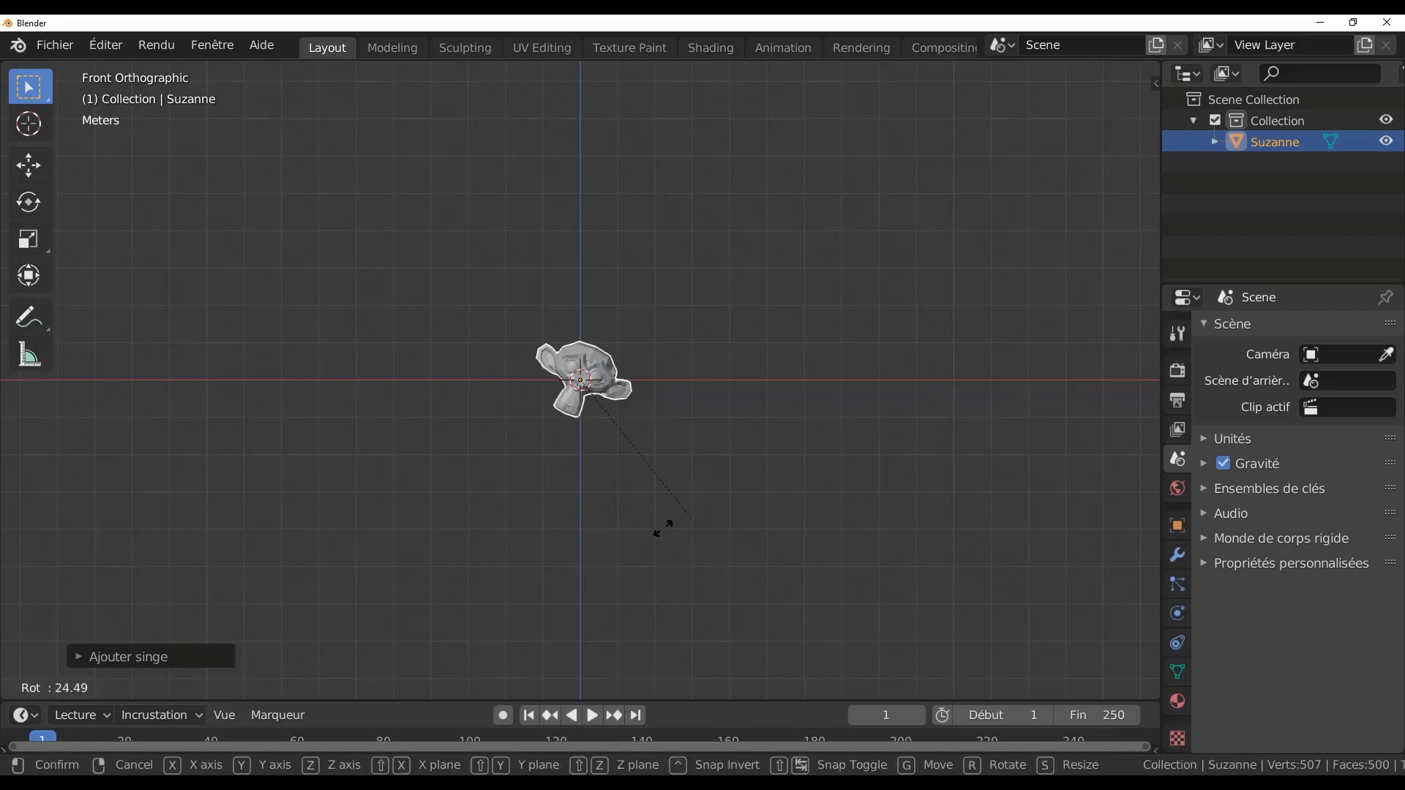
pyautogui.click(417, 290)
# Save the monkey scene to the Desktop as test33333.blend.
pyautogui.click(33, 48)
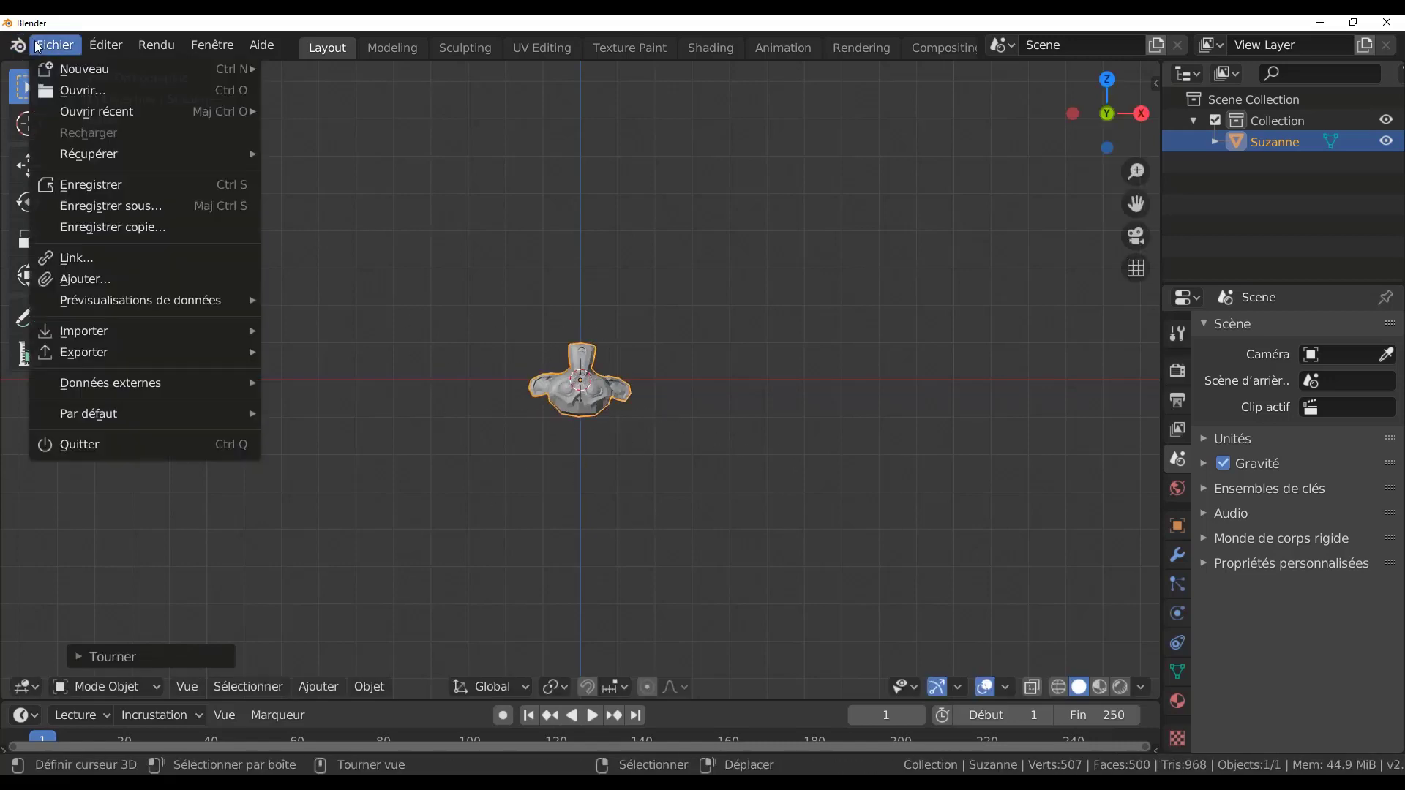
pyautogui.click(101, 189)
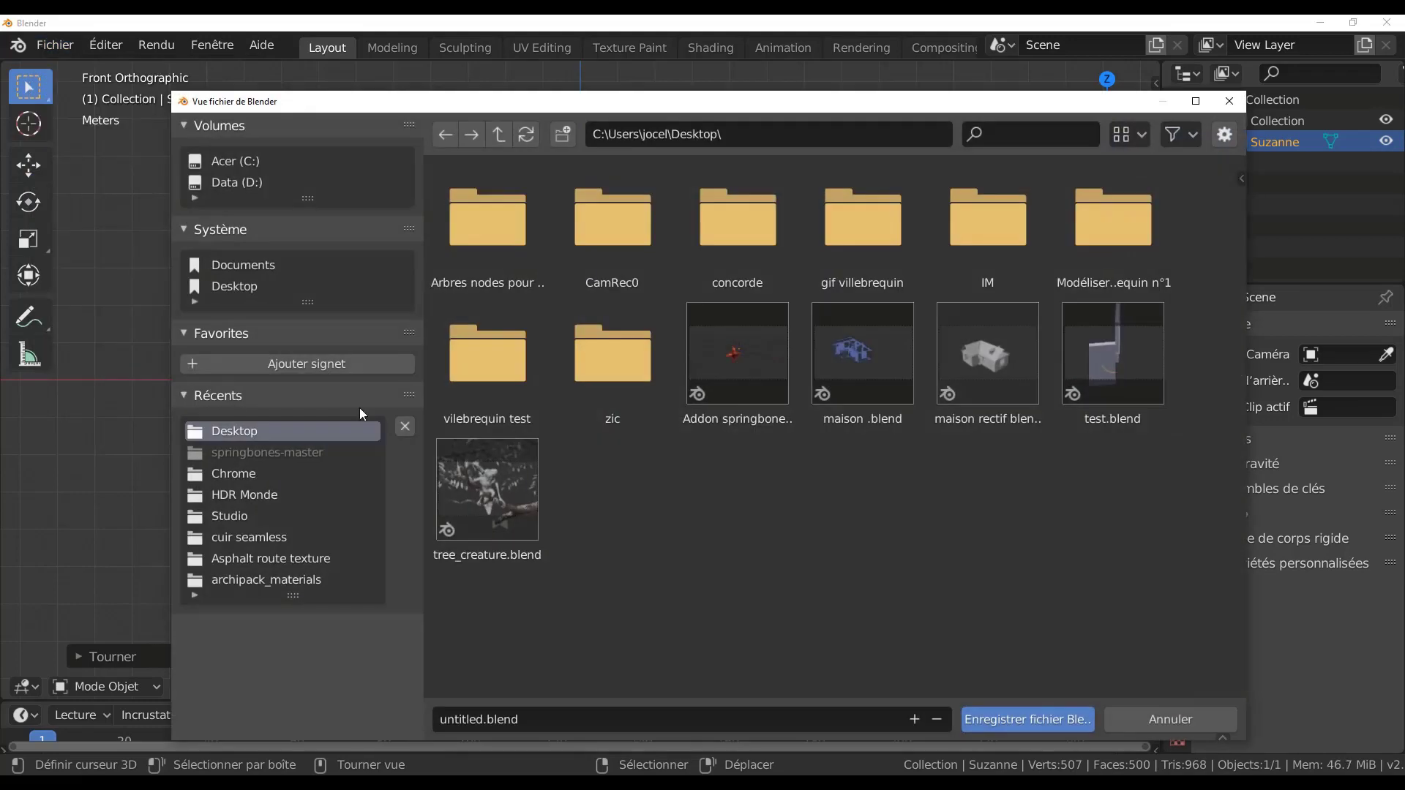
pyautogui.click(657, 711)
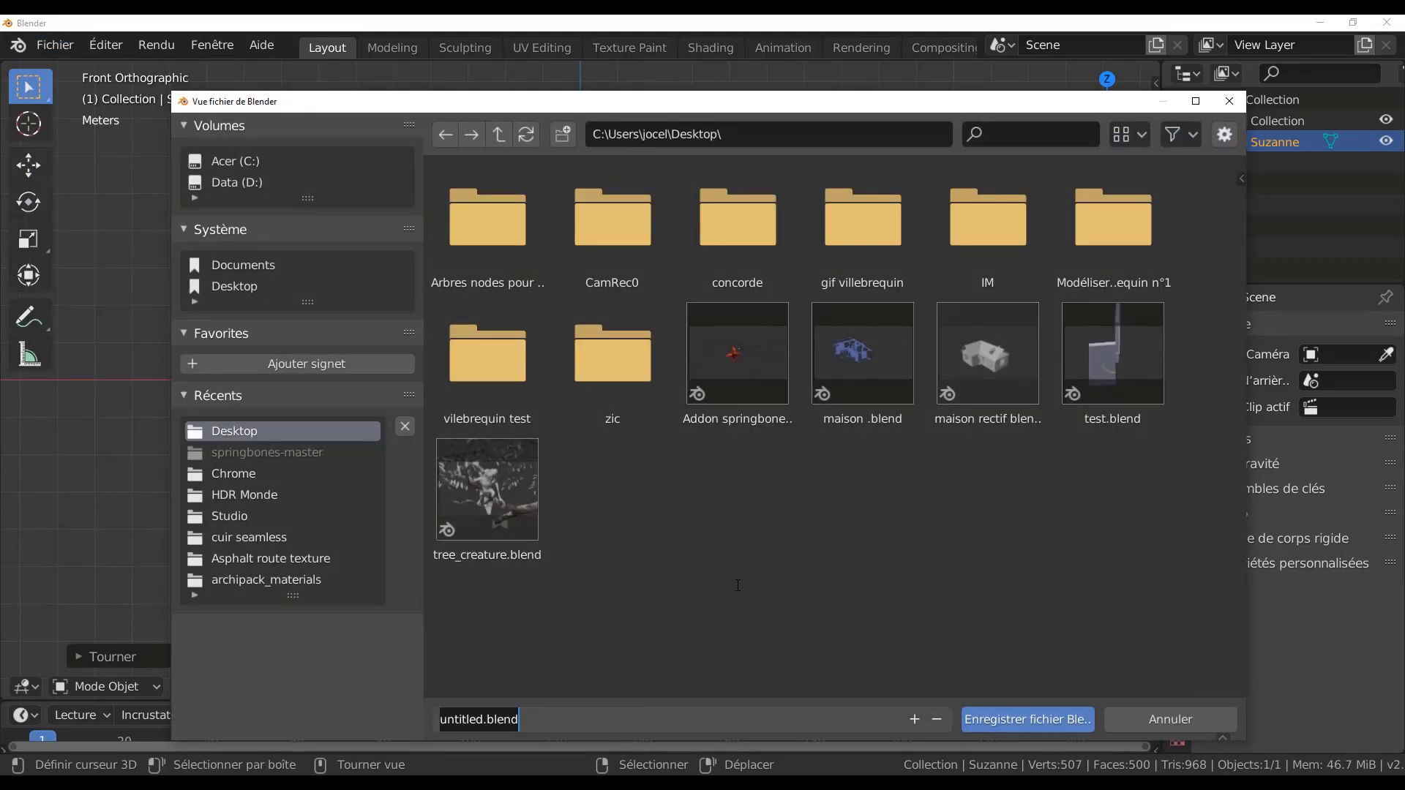
pyautogui.write('test')
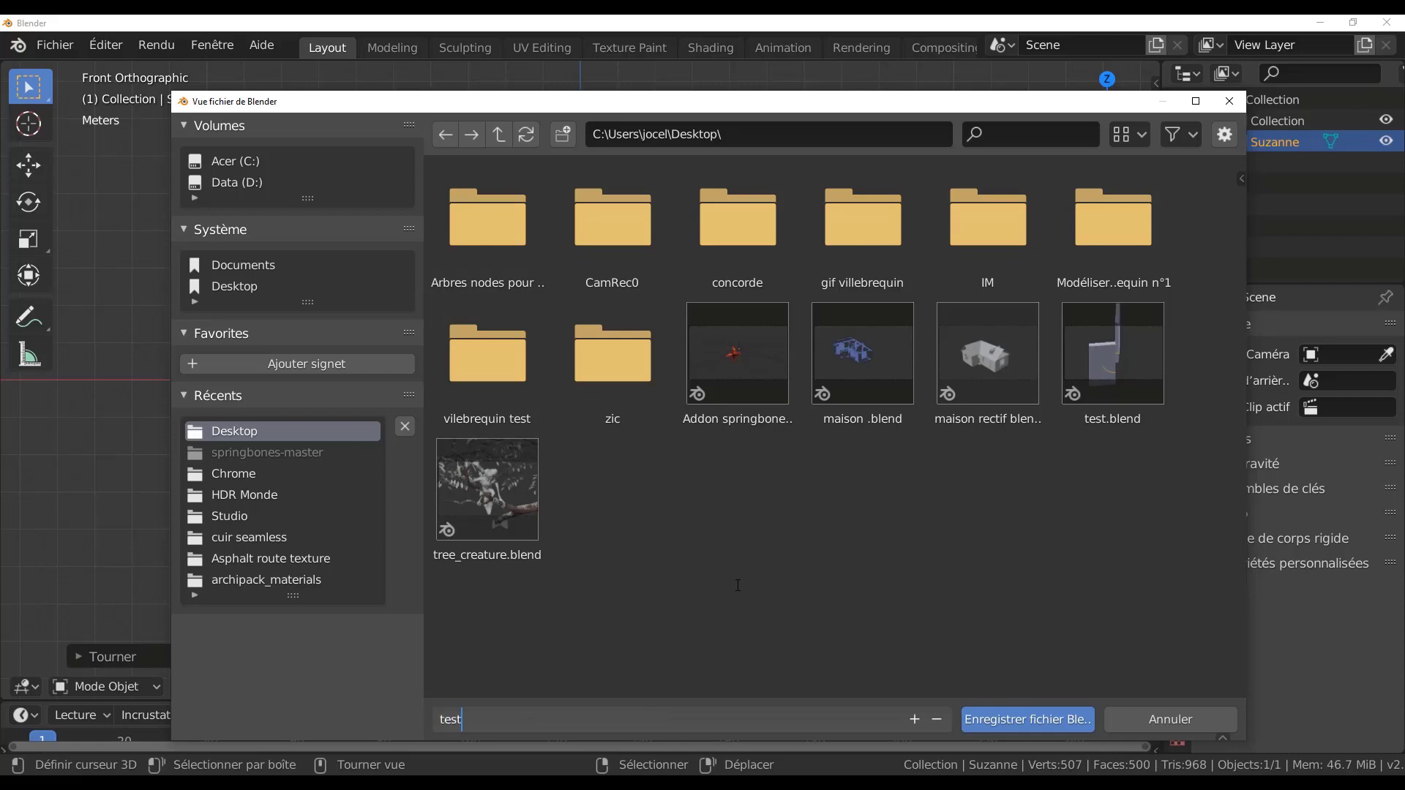
pyautogui.write('33333')
pyautogui.press('Return')
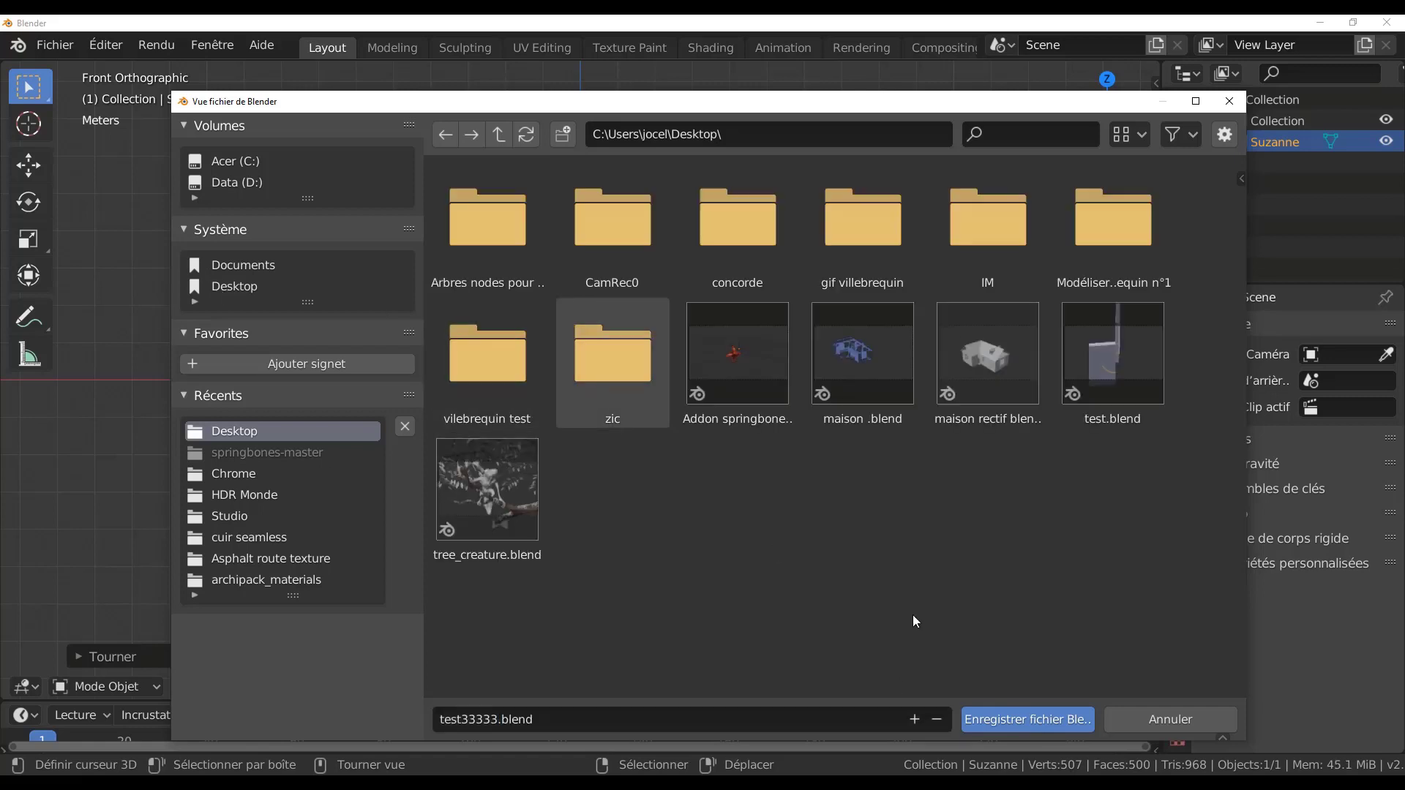
pyautogui.click(1007, 721)
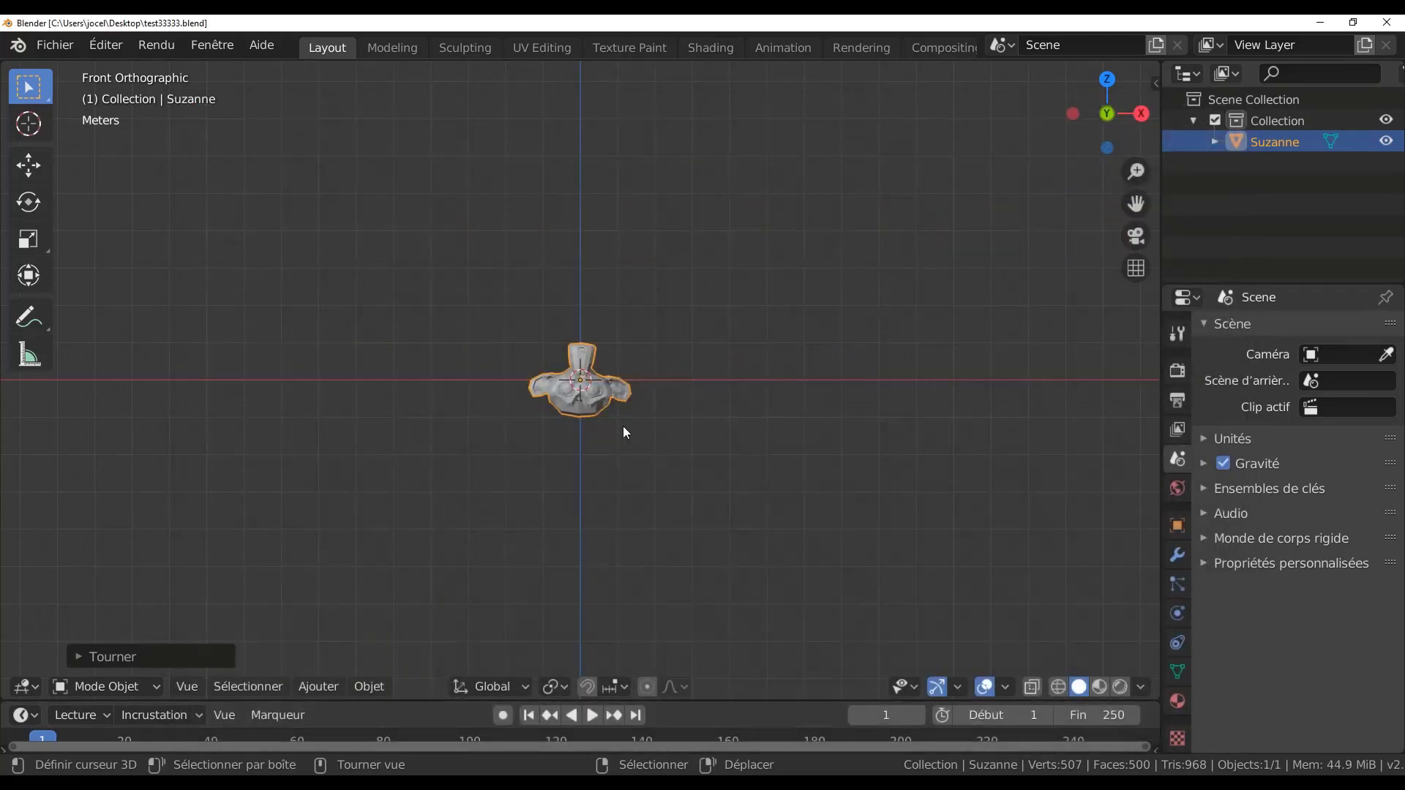
# Switch to the Blender 2.79 window with the panels and append the Suzanne object from test33333.blend on the Desktop.
pyautogui.scroll(3, 650, 572)
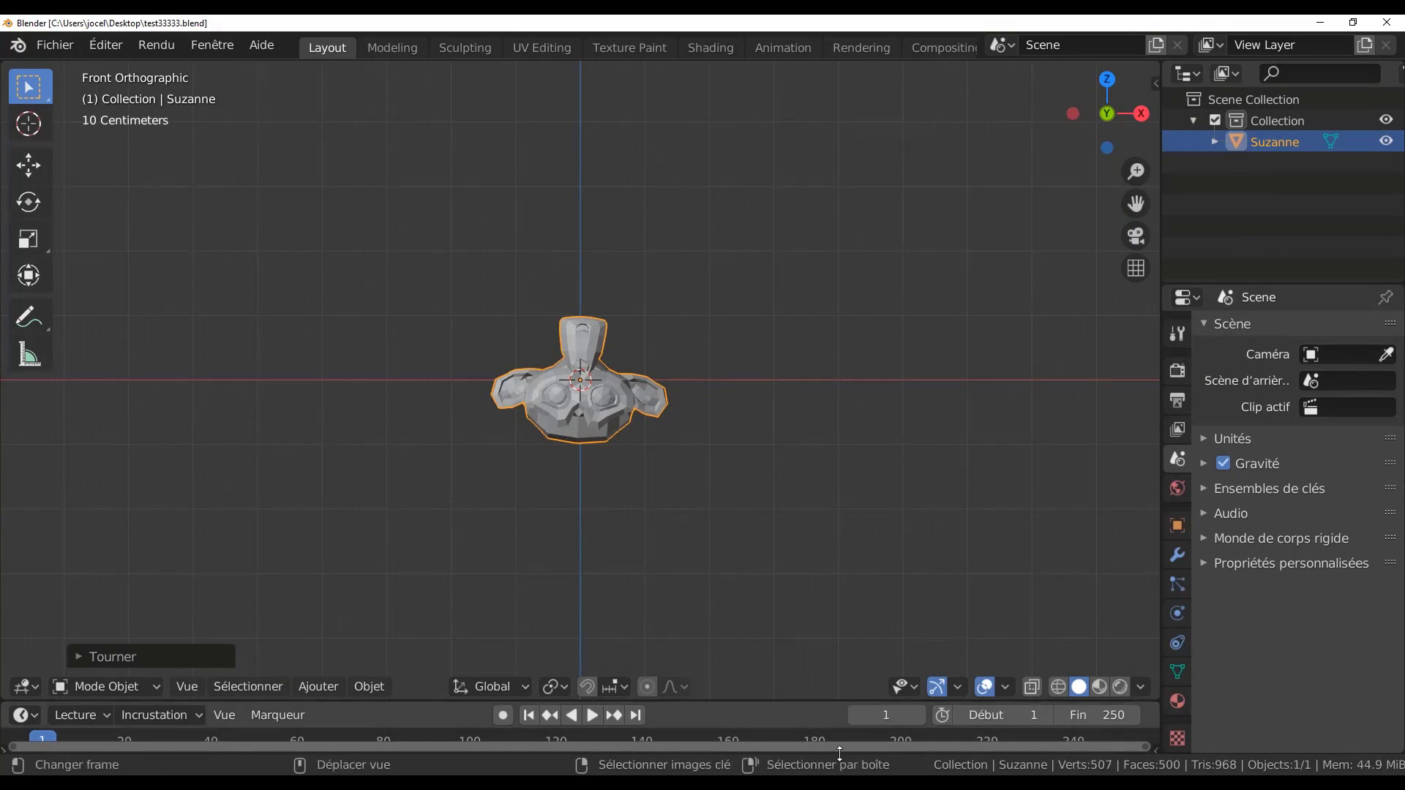
pyautogui.moveTo(843, 784)
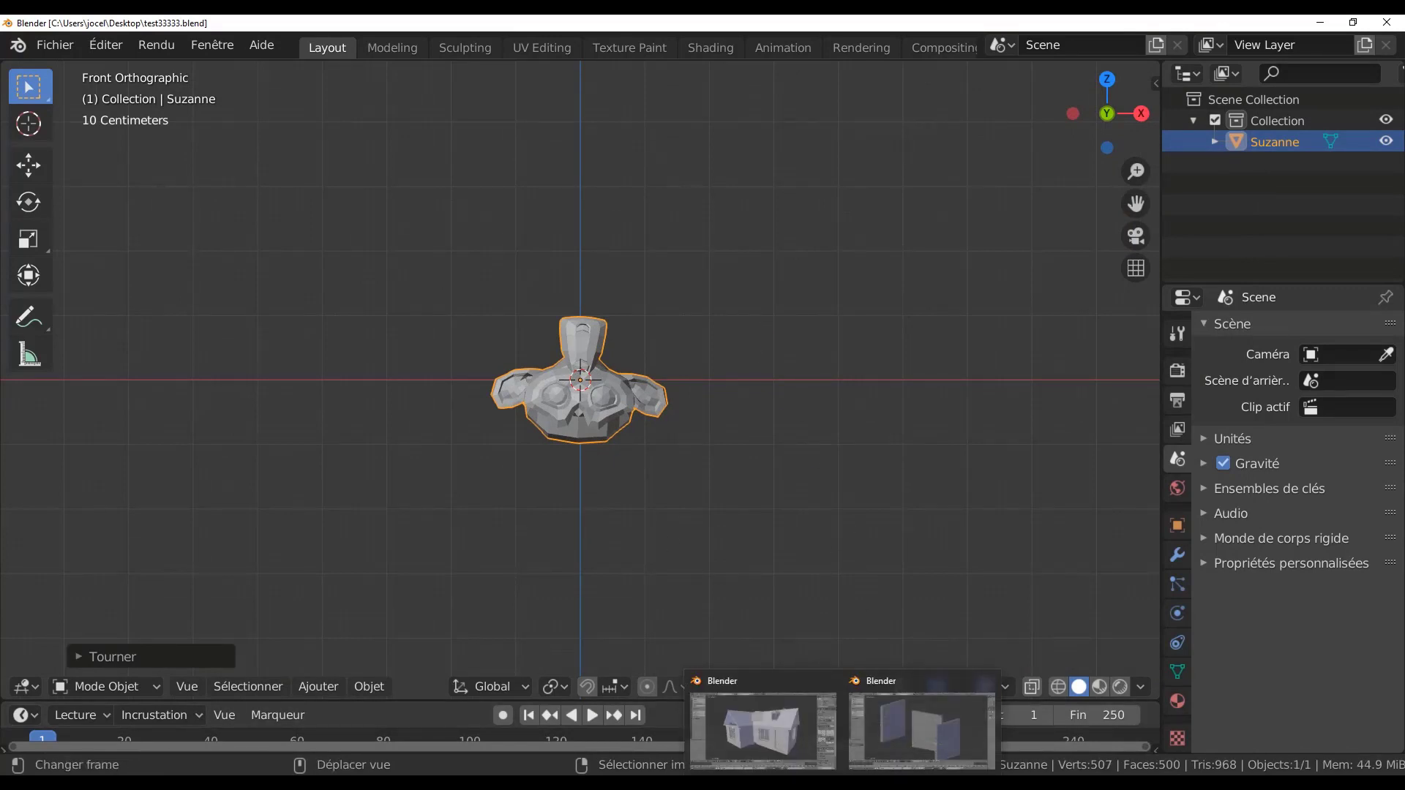
pyautogui.click(885, 742)
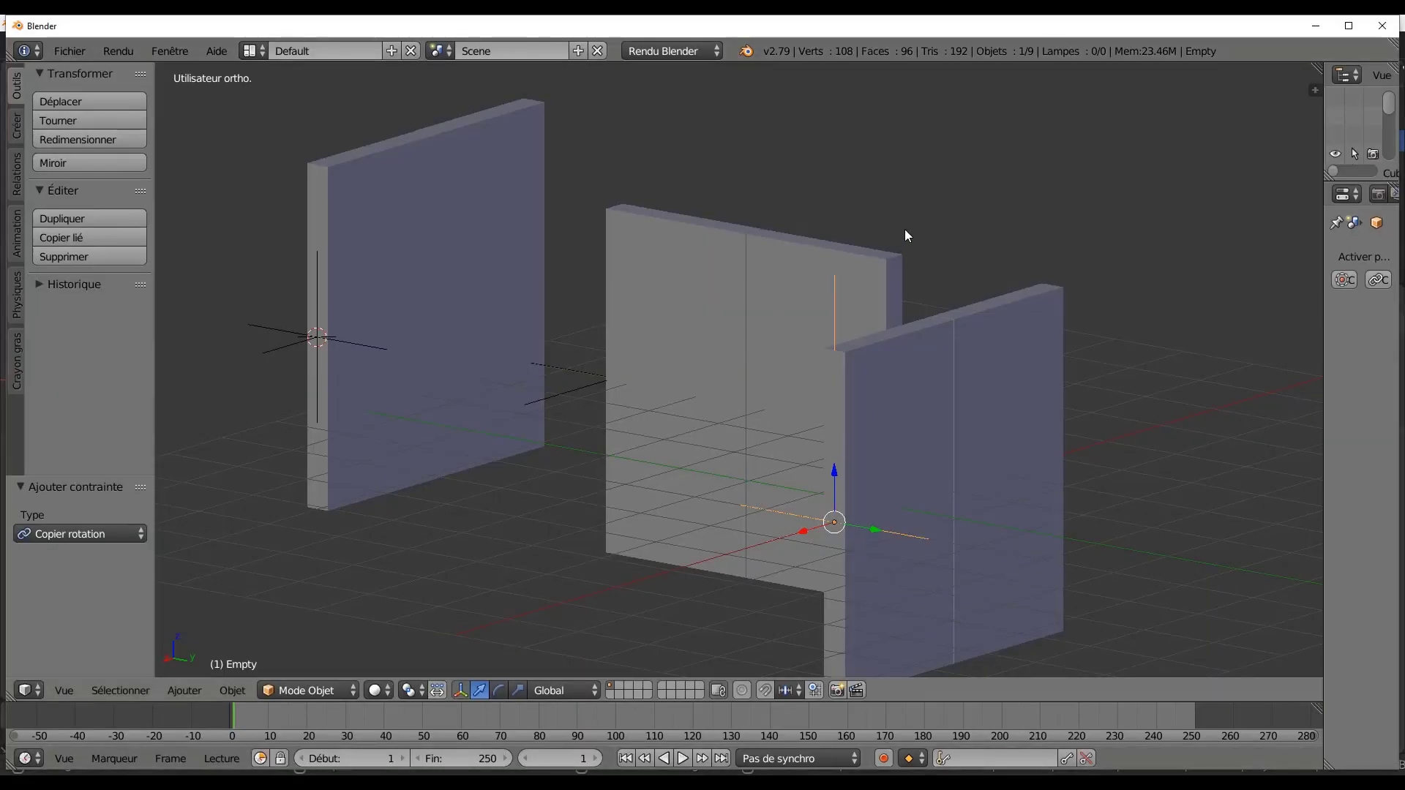
pyautogui.click(73, 50)
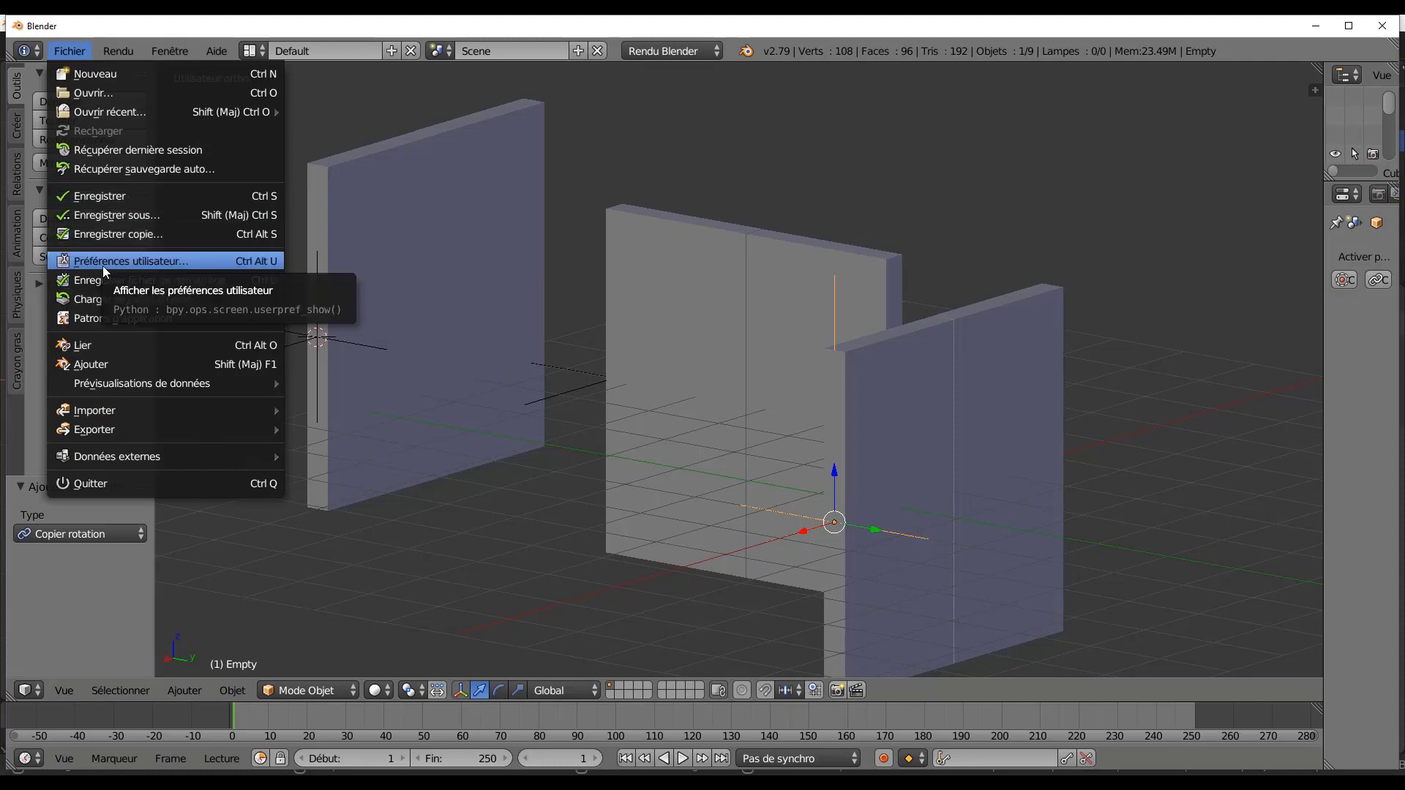
pyautogui.click(94, 363)
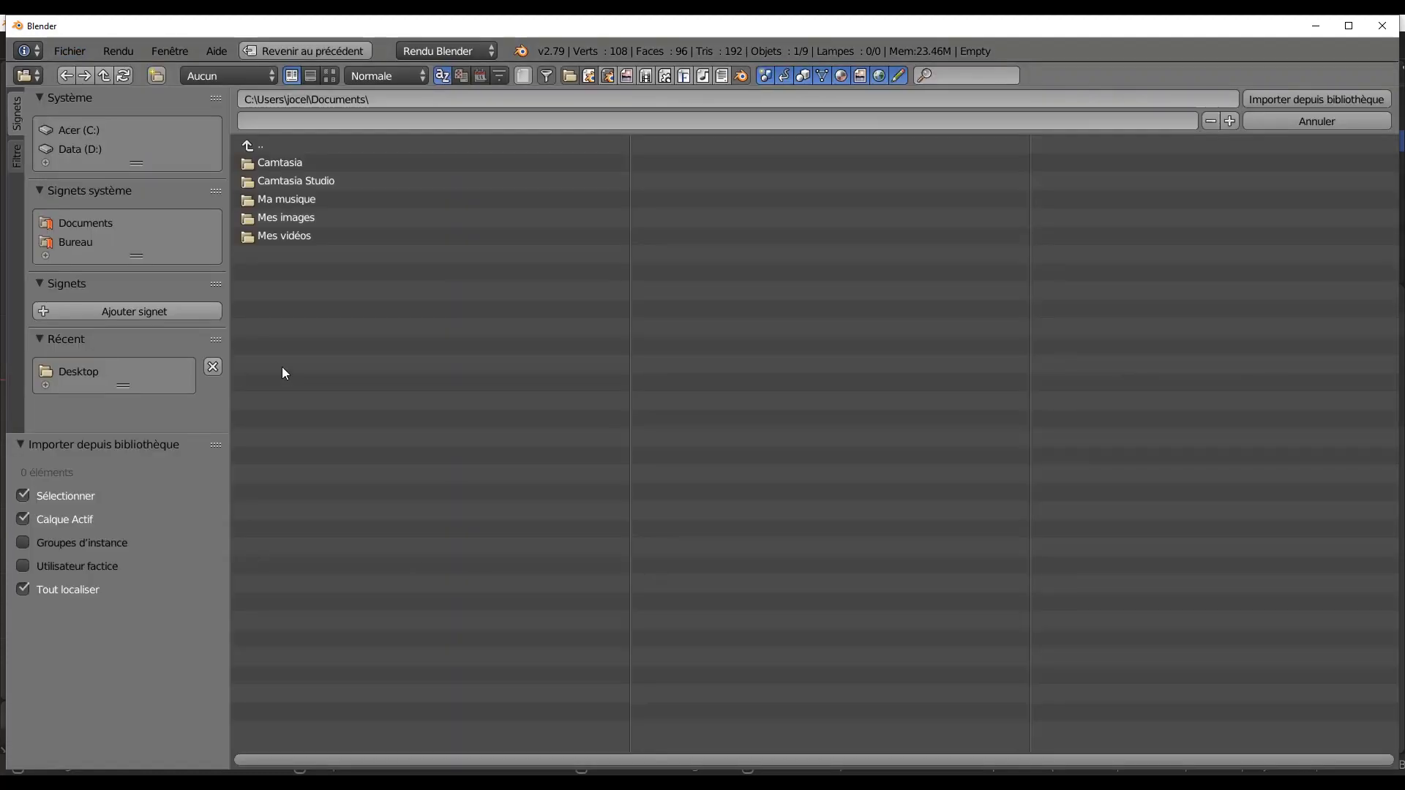
pyautogui.click(80, 242)
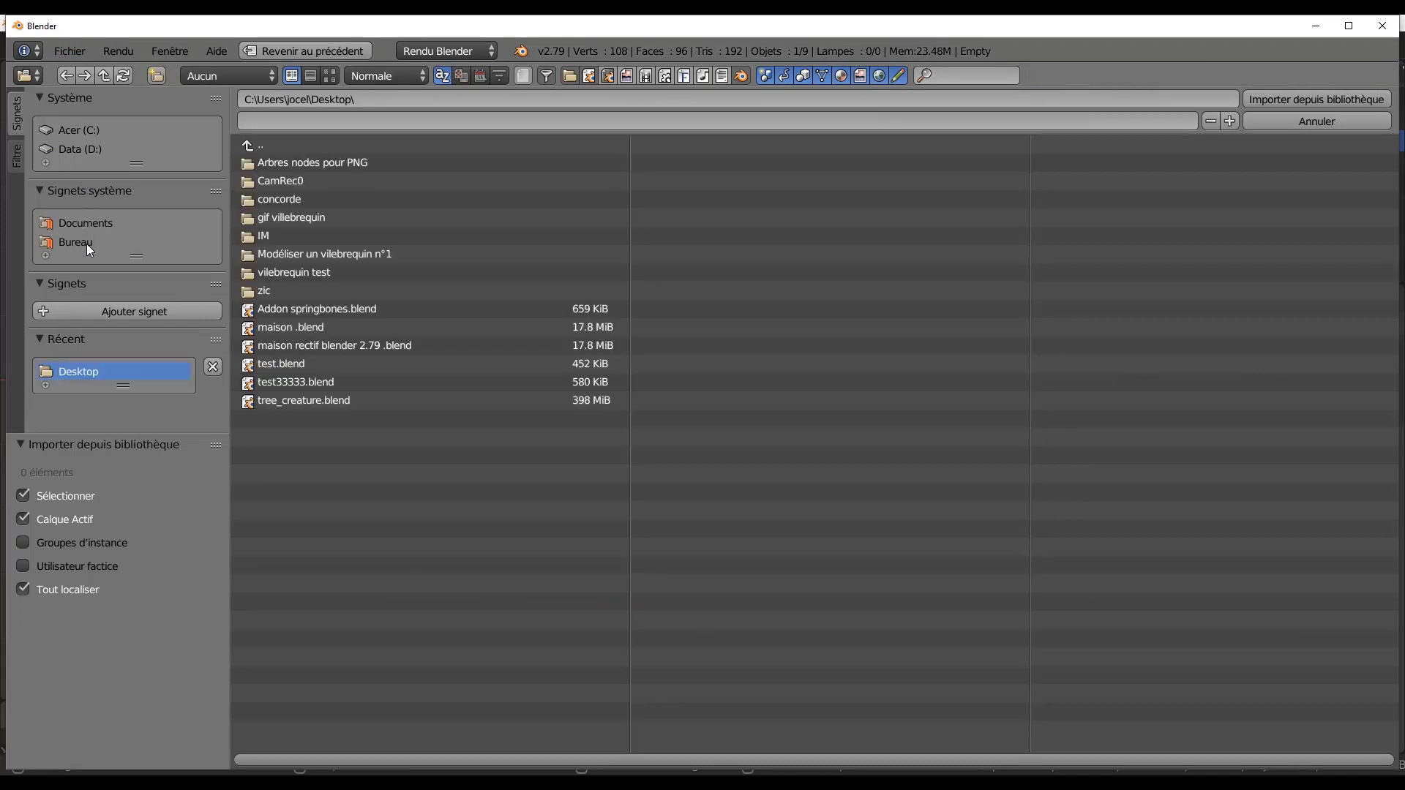
pyautogui.doubleClick(286, 380)
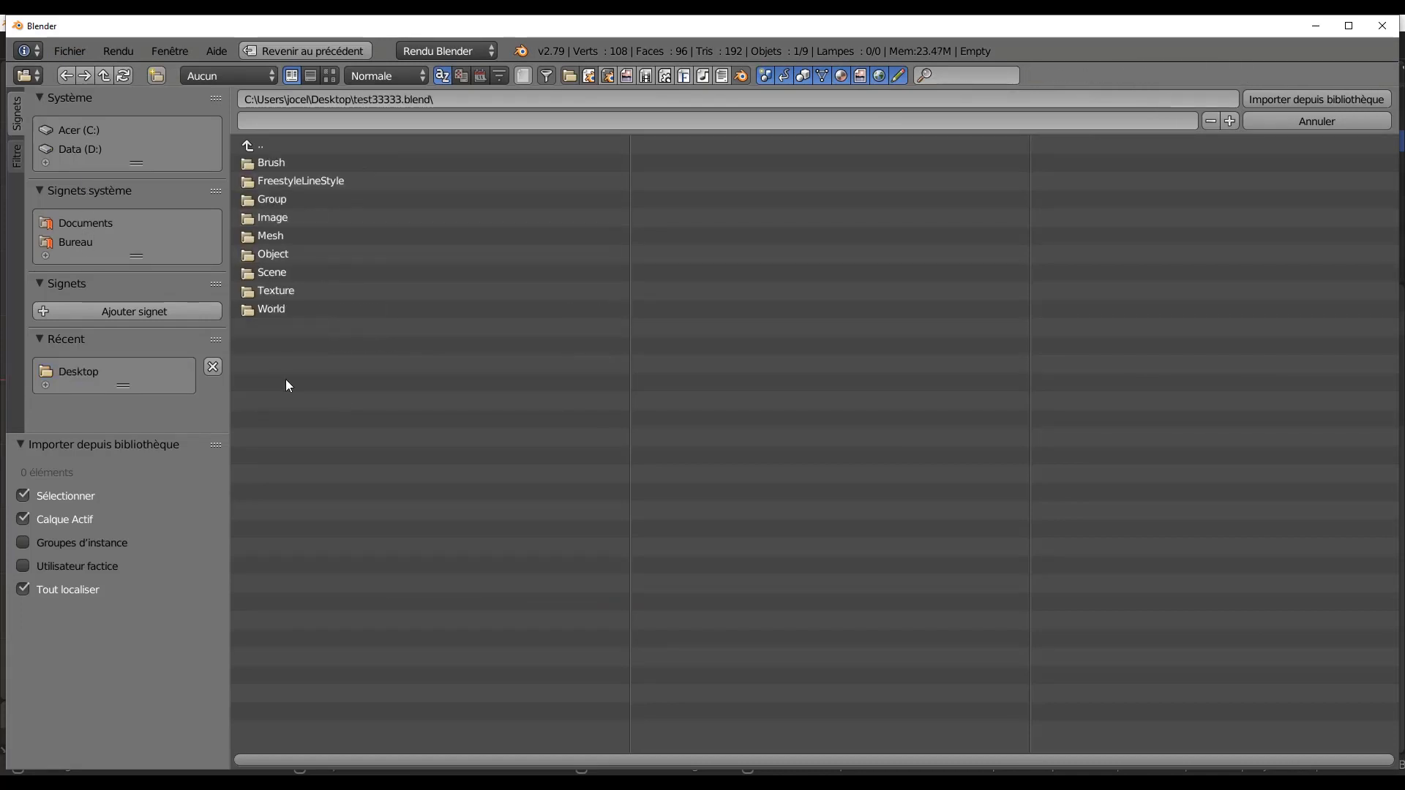
pyautogui.doubleClick(261, 256)
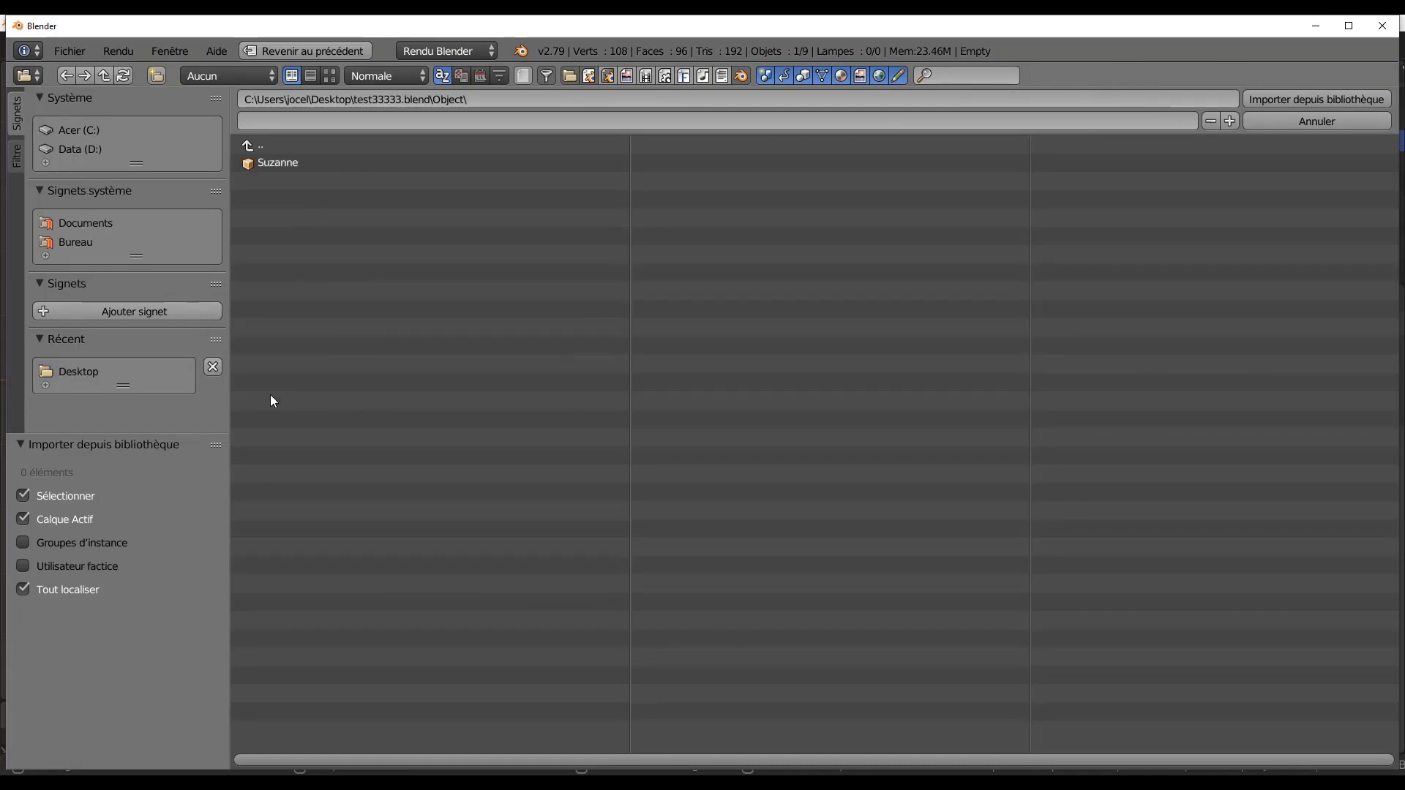
pyautogui.click(270, 162)
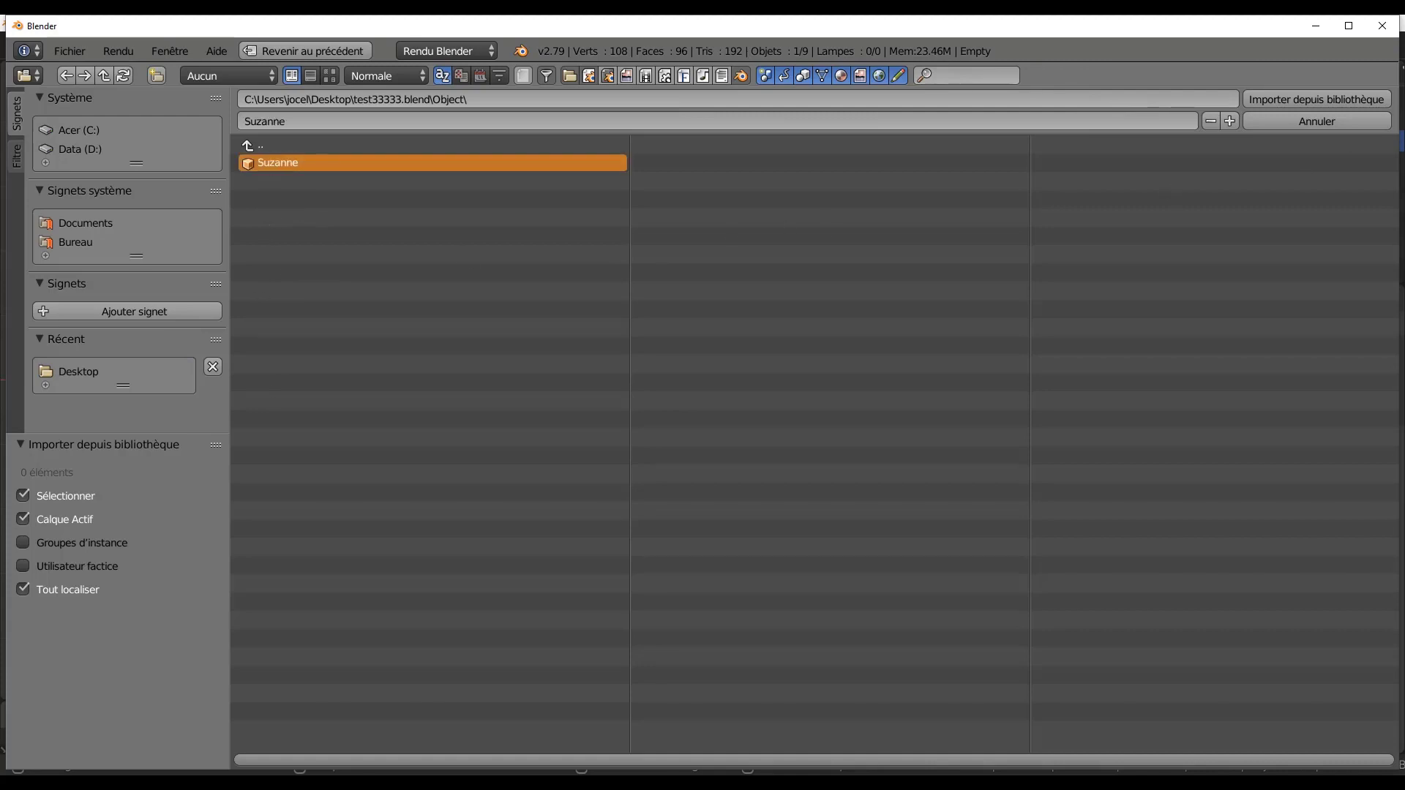
pyautogui.click(1297, 101)
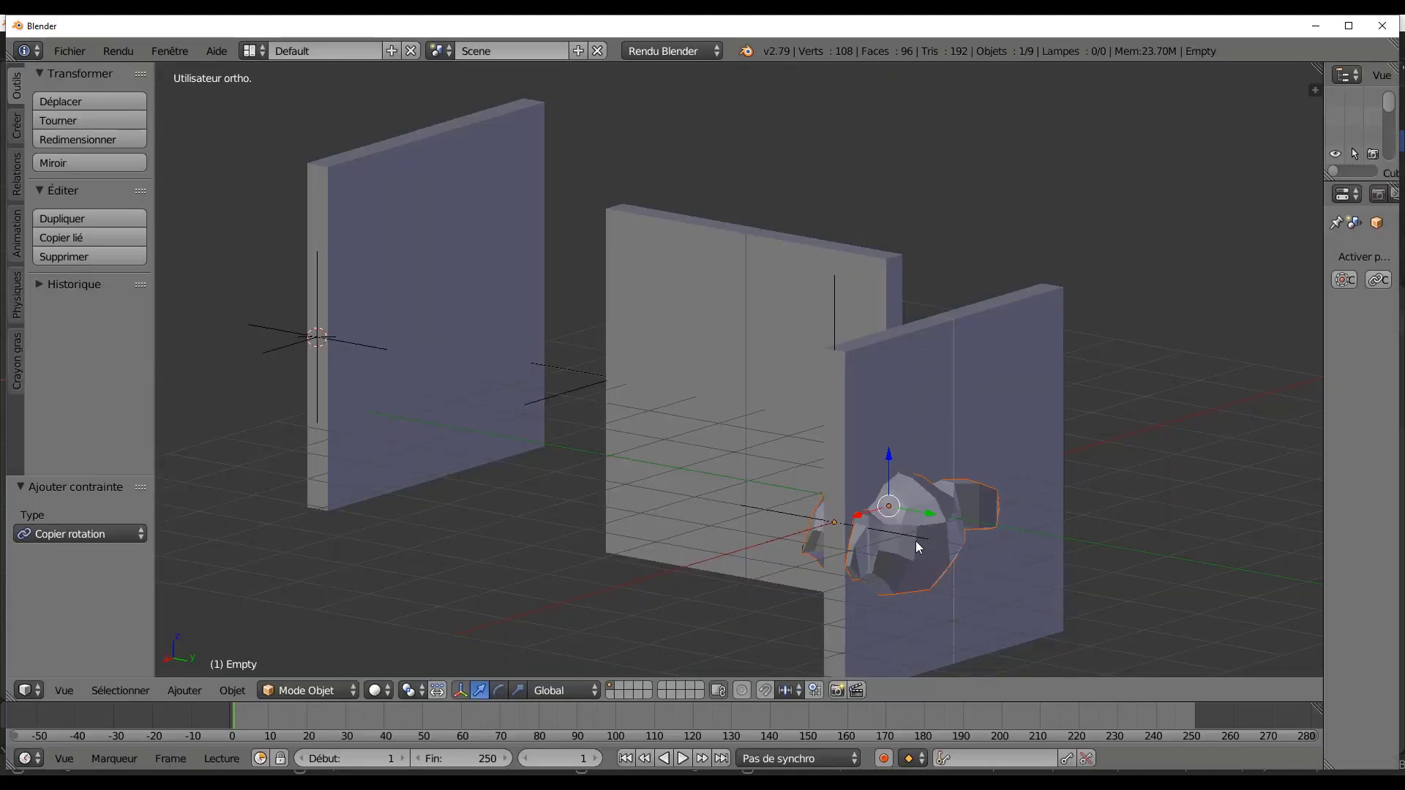
pyautogui.rightClick(972, 450)
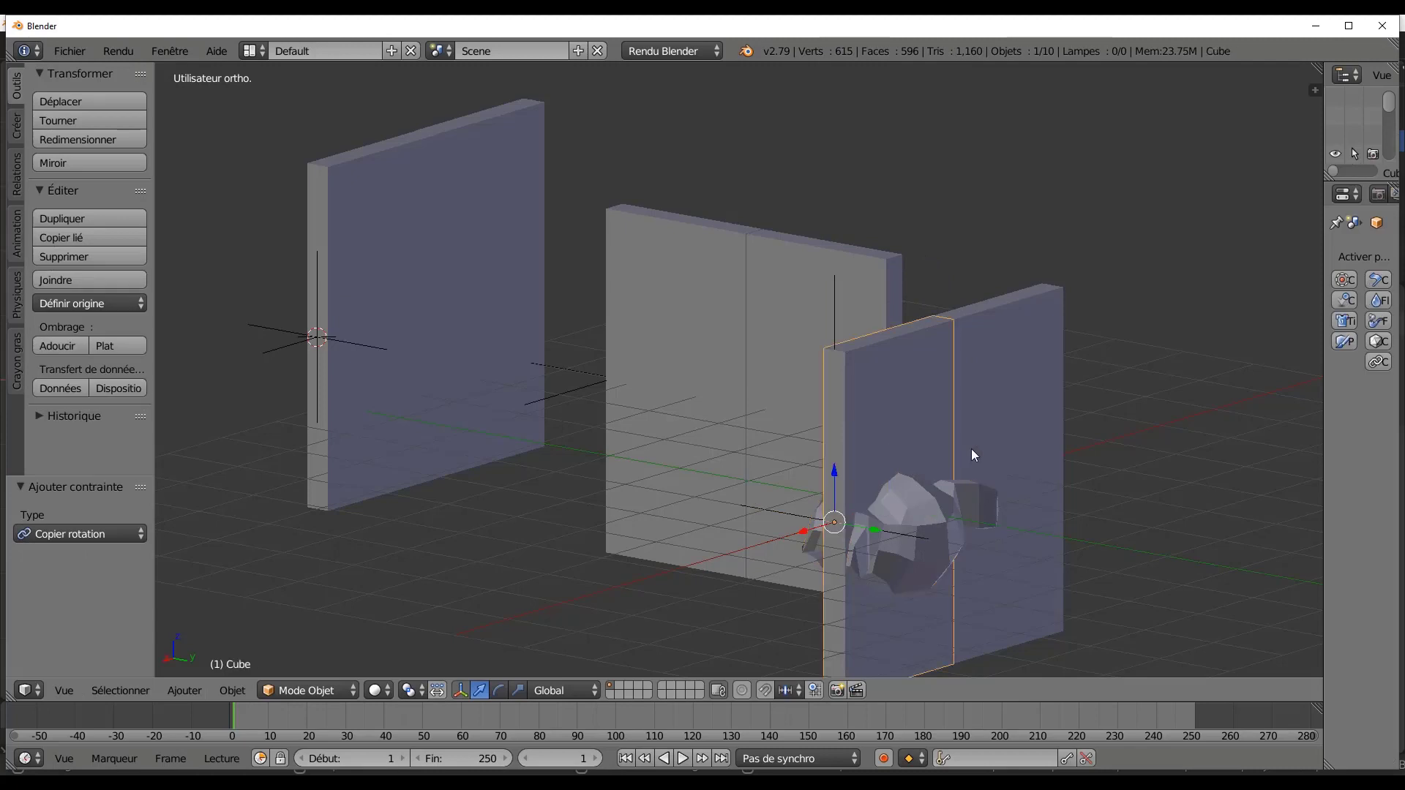
pyautogui.press('g')
pyautogui.rightClick(1065, 227)
pyautogui.rightClick(920, 555)
pyautogui.rightClick(1039, 522)
# Move Suzanne above the panel pair it overlaps, by about X -1.483, Y 0.596, Z 3.374.
pyautogui.rightClick(952, 507)
pyautogui.press('g')
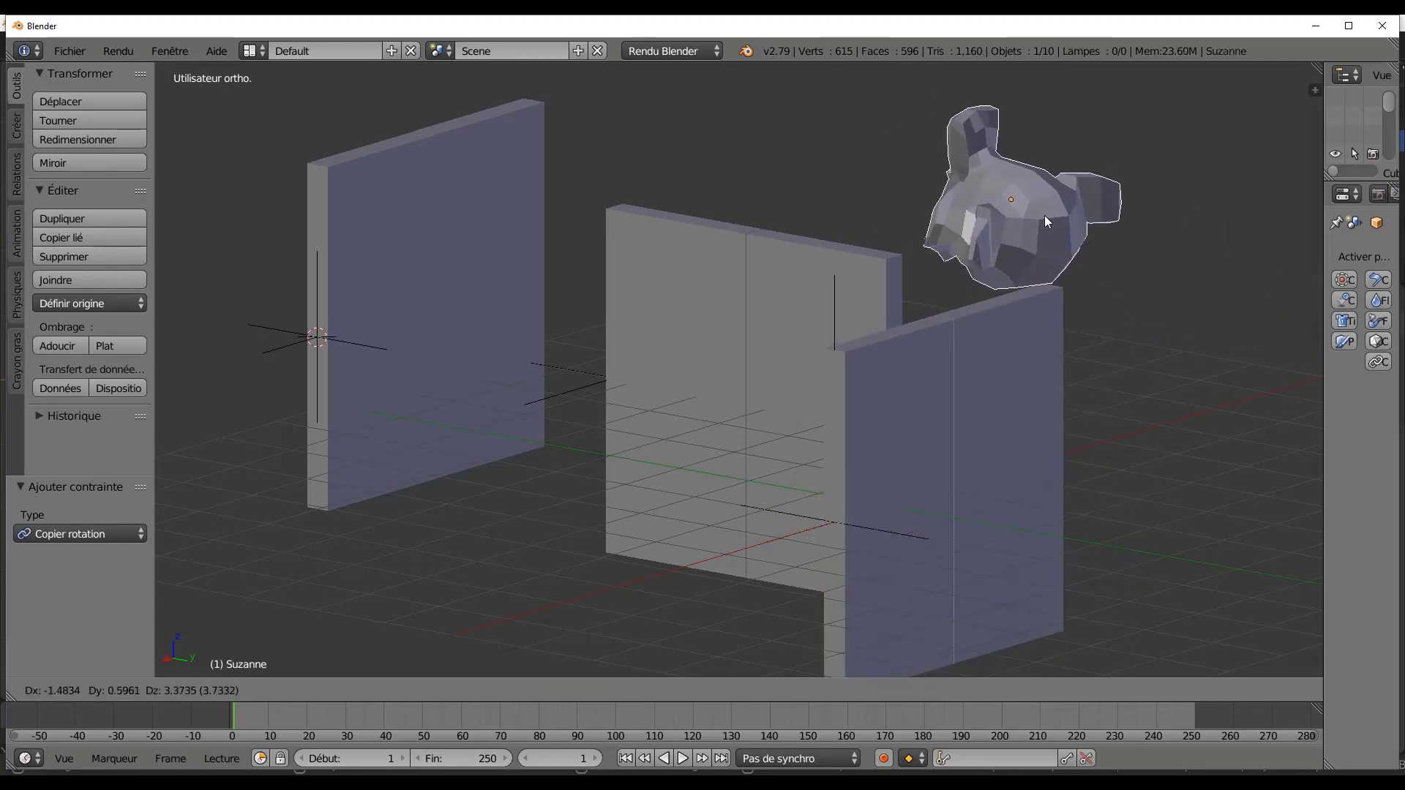
pyautogui.click(1044, 215)
# Move Suzanne again, by about X -1.600, Y -2.002, Z 0.883, so it floats above the gap between the panel pairs.
pyautogui.moveTo(1044, 215); pyautogui.dragTo(946, 420, button='middle')
pyautogui.scroll(-3, 1091, 318)
pyautogui.scroll(1, 944, 417)
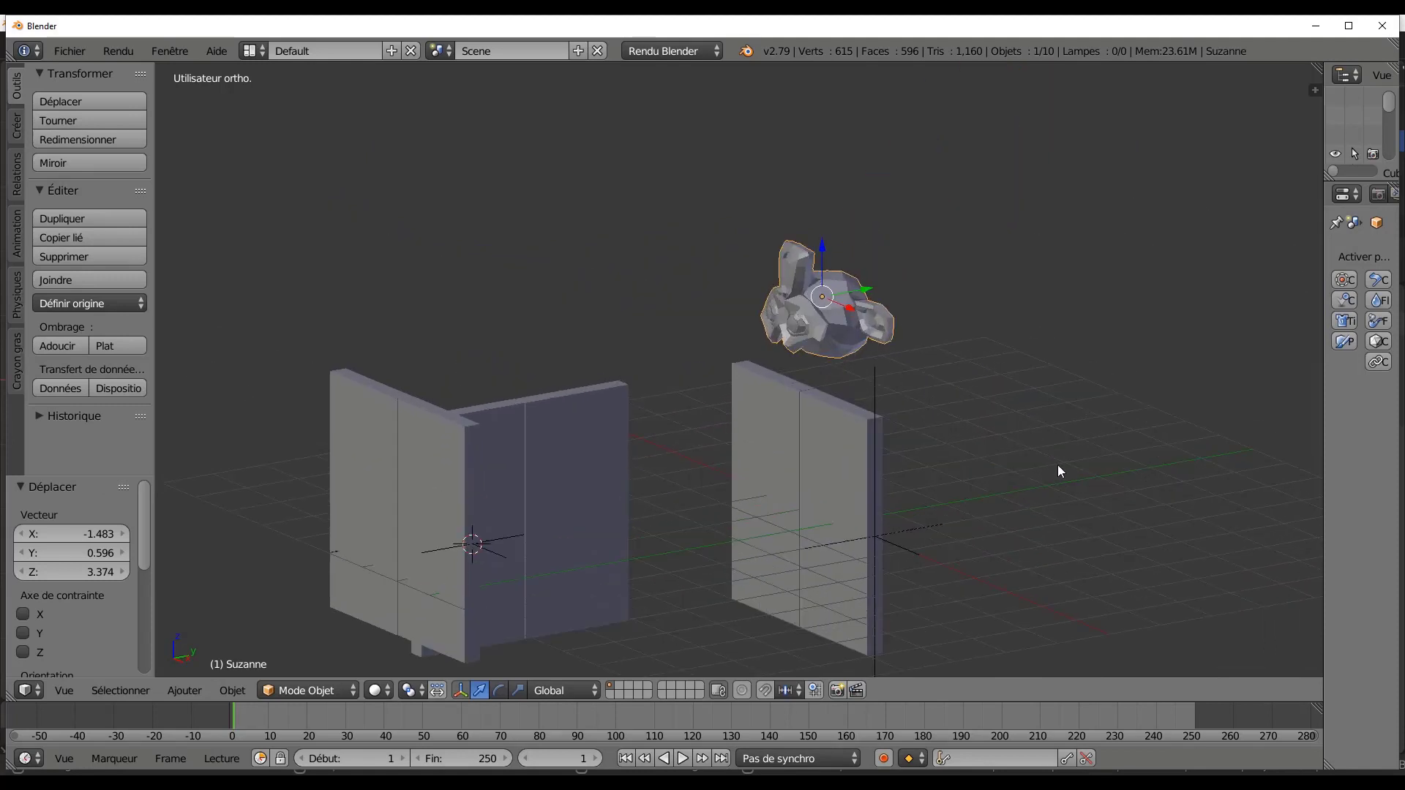
pyautogui.keyDown('shift'); pyautogui.moveTo(1060, 504); pyautogui.dragTo(1068, 454, button='middle'); pyautogui.keyUp('shift')
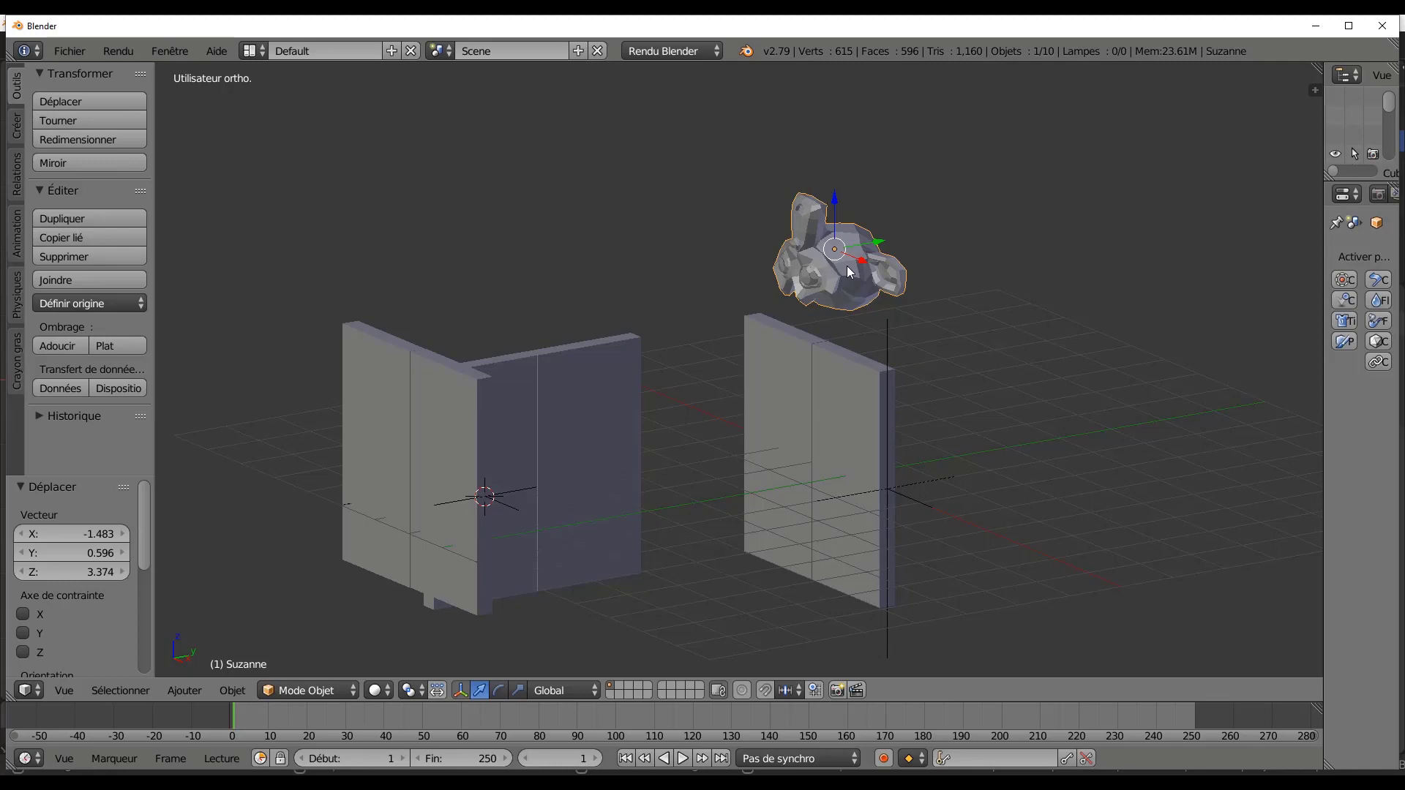
pyautogui.press('g')
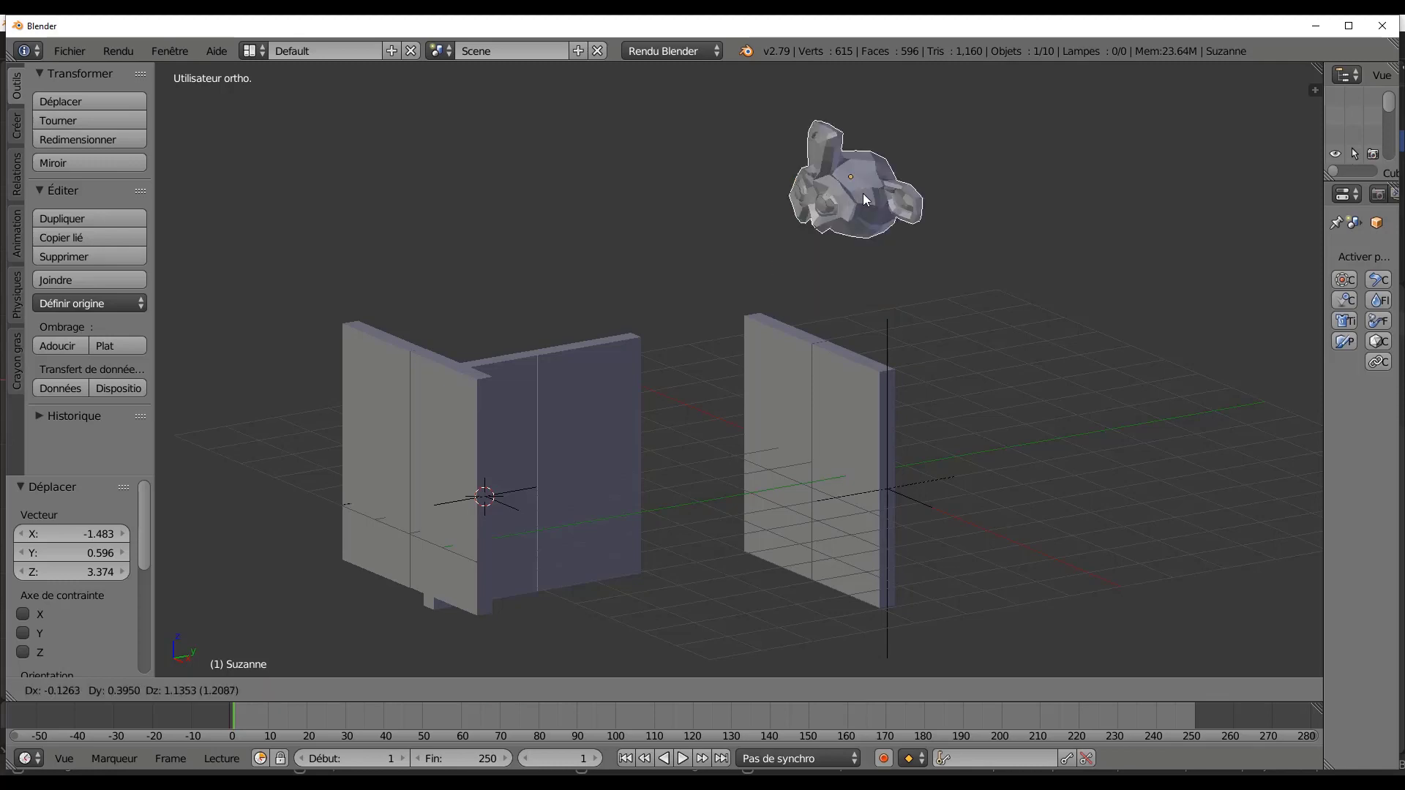
pyautogui.click(691, 210)
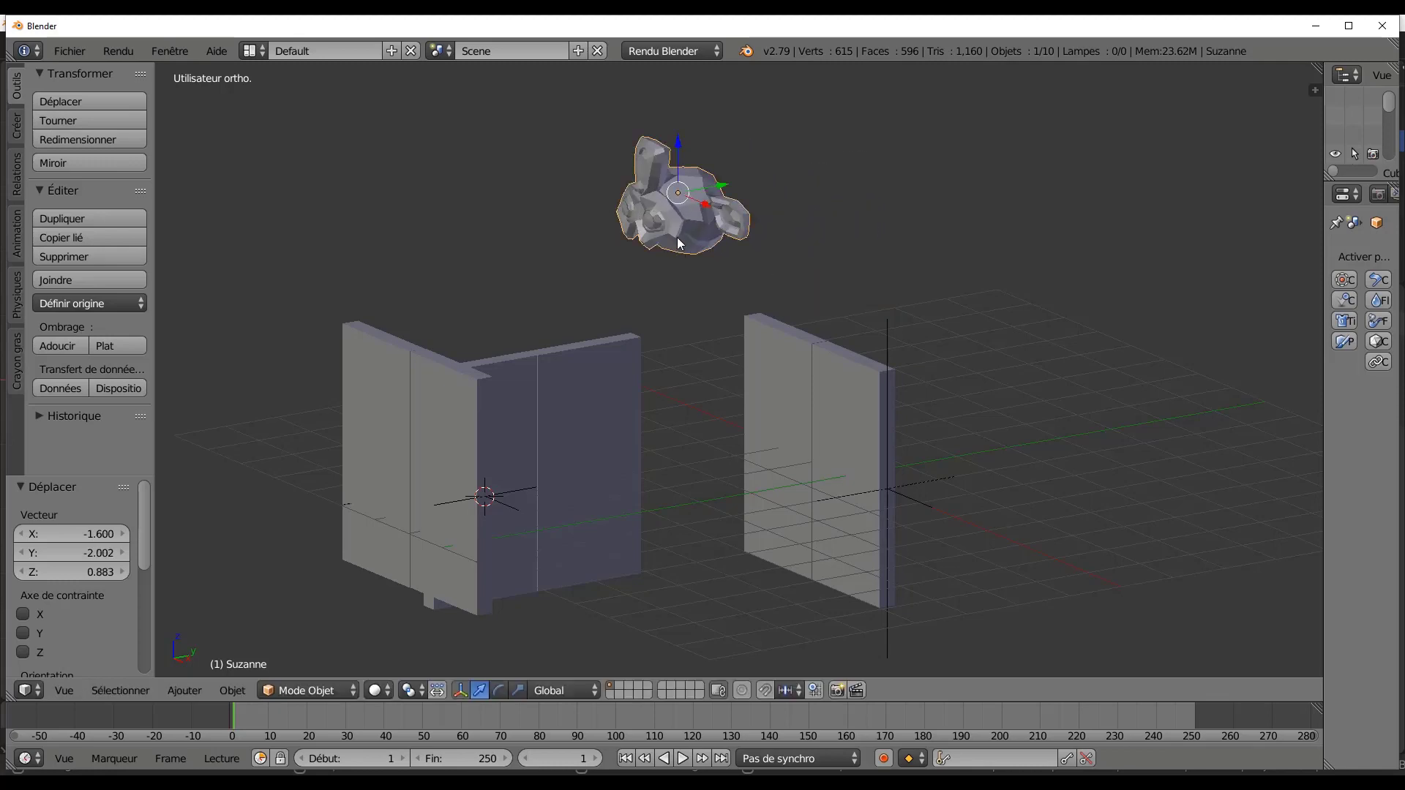